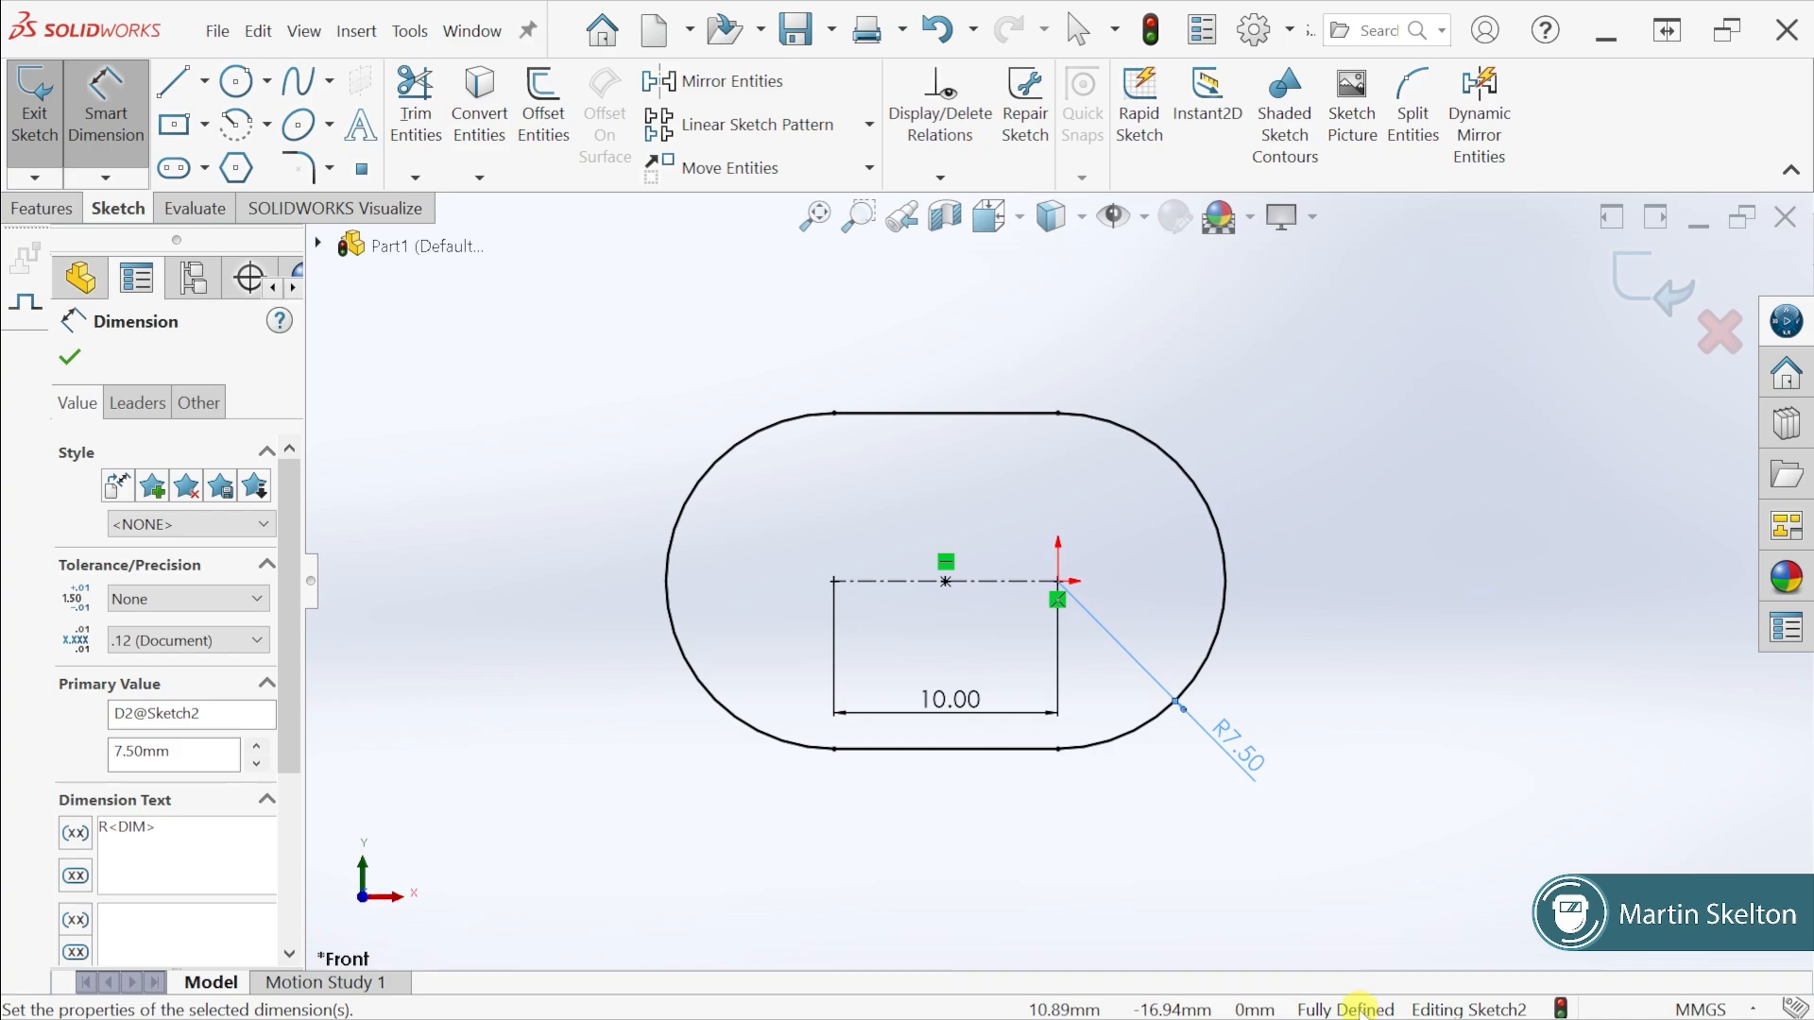
Sketch a 180° centerpoint arc of about 22 mm radius around the slot's left center, bulging left with its ends vertically aligned
scroll(1396, 867, "up", 4)
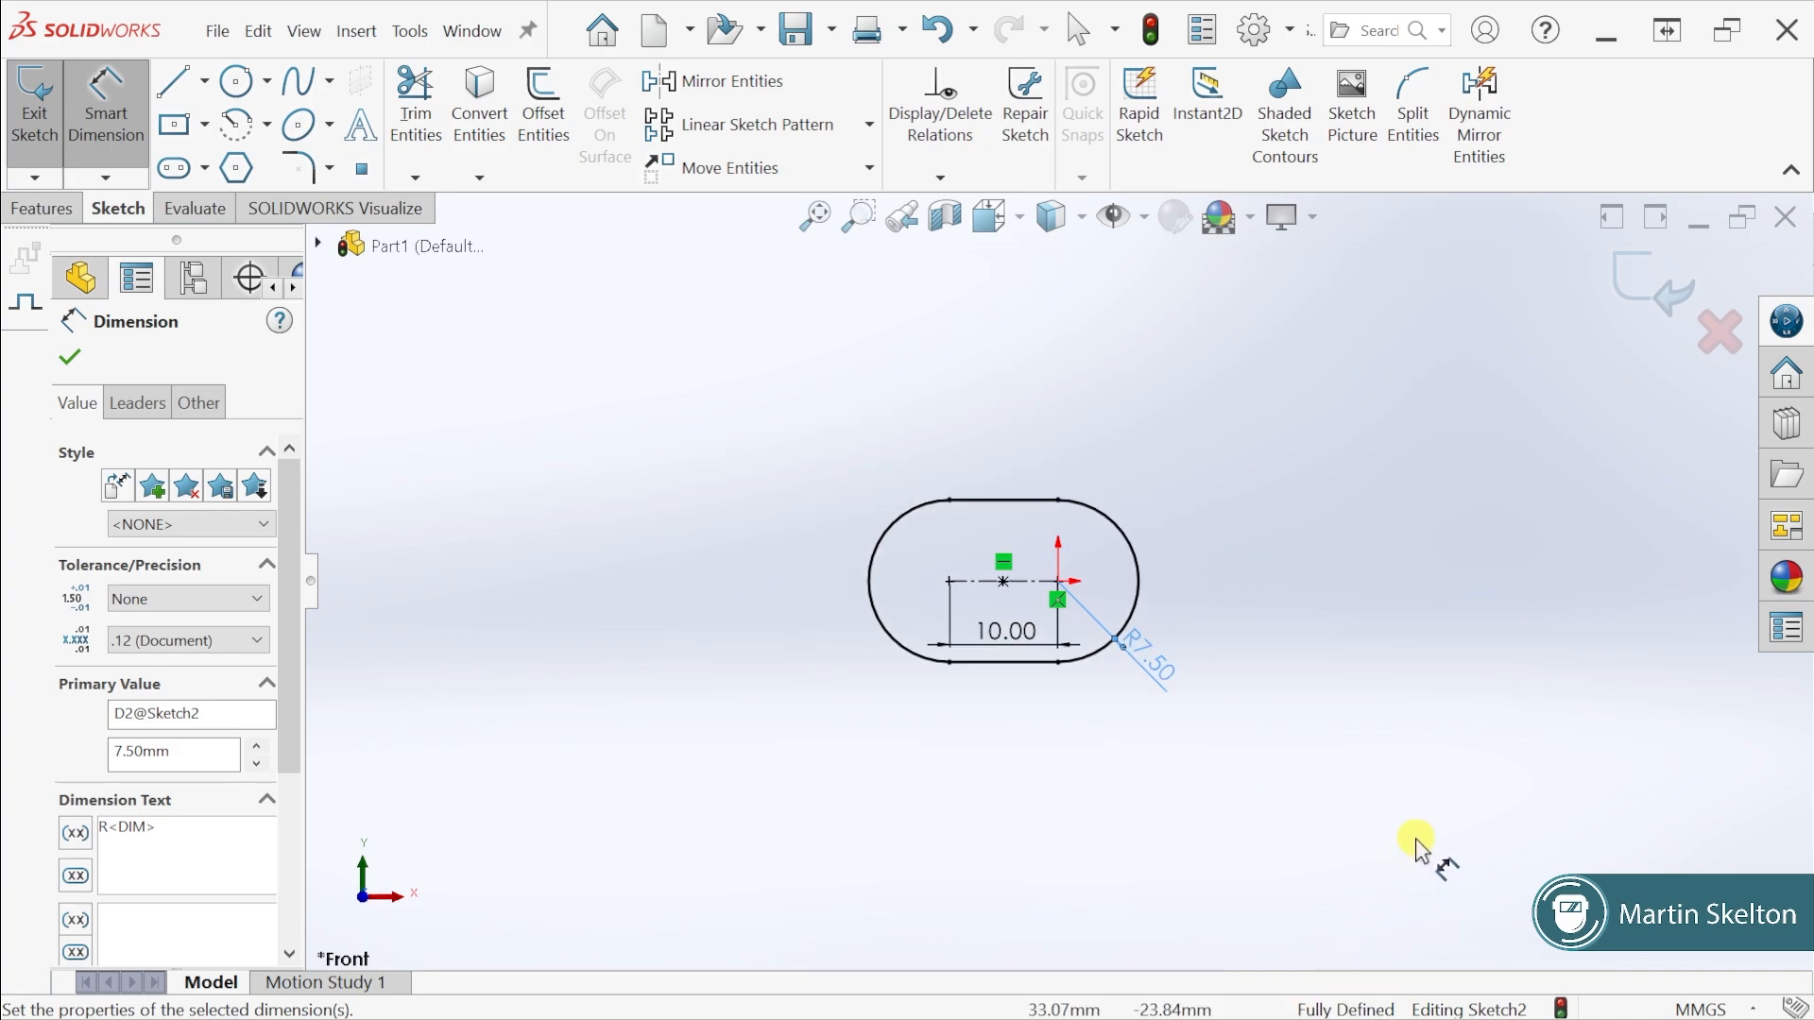
scroll(1461, 474, "down", 1)
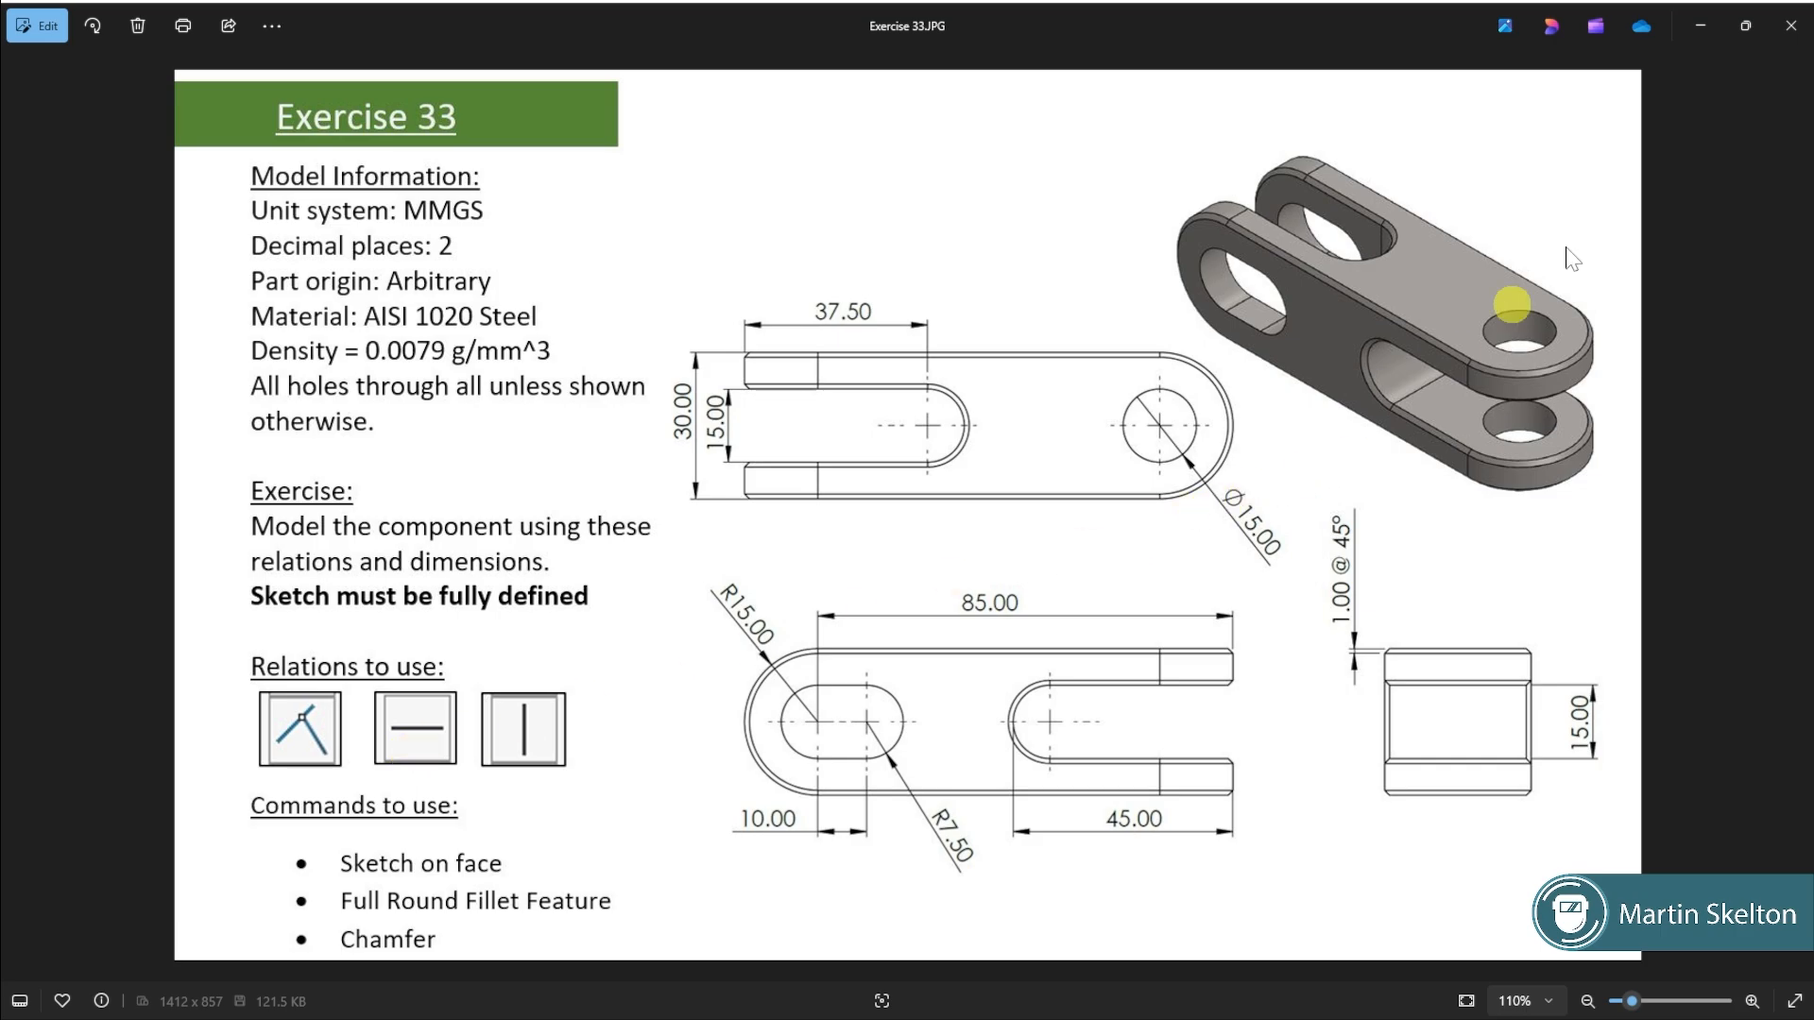
left_click(1698, 25)
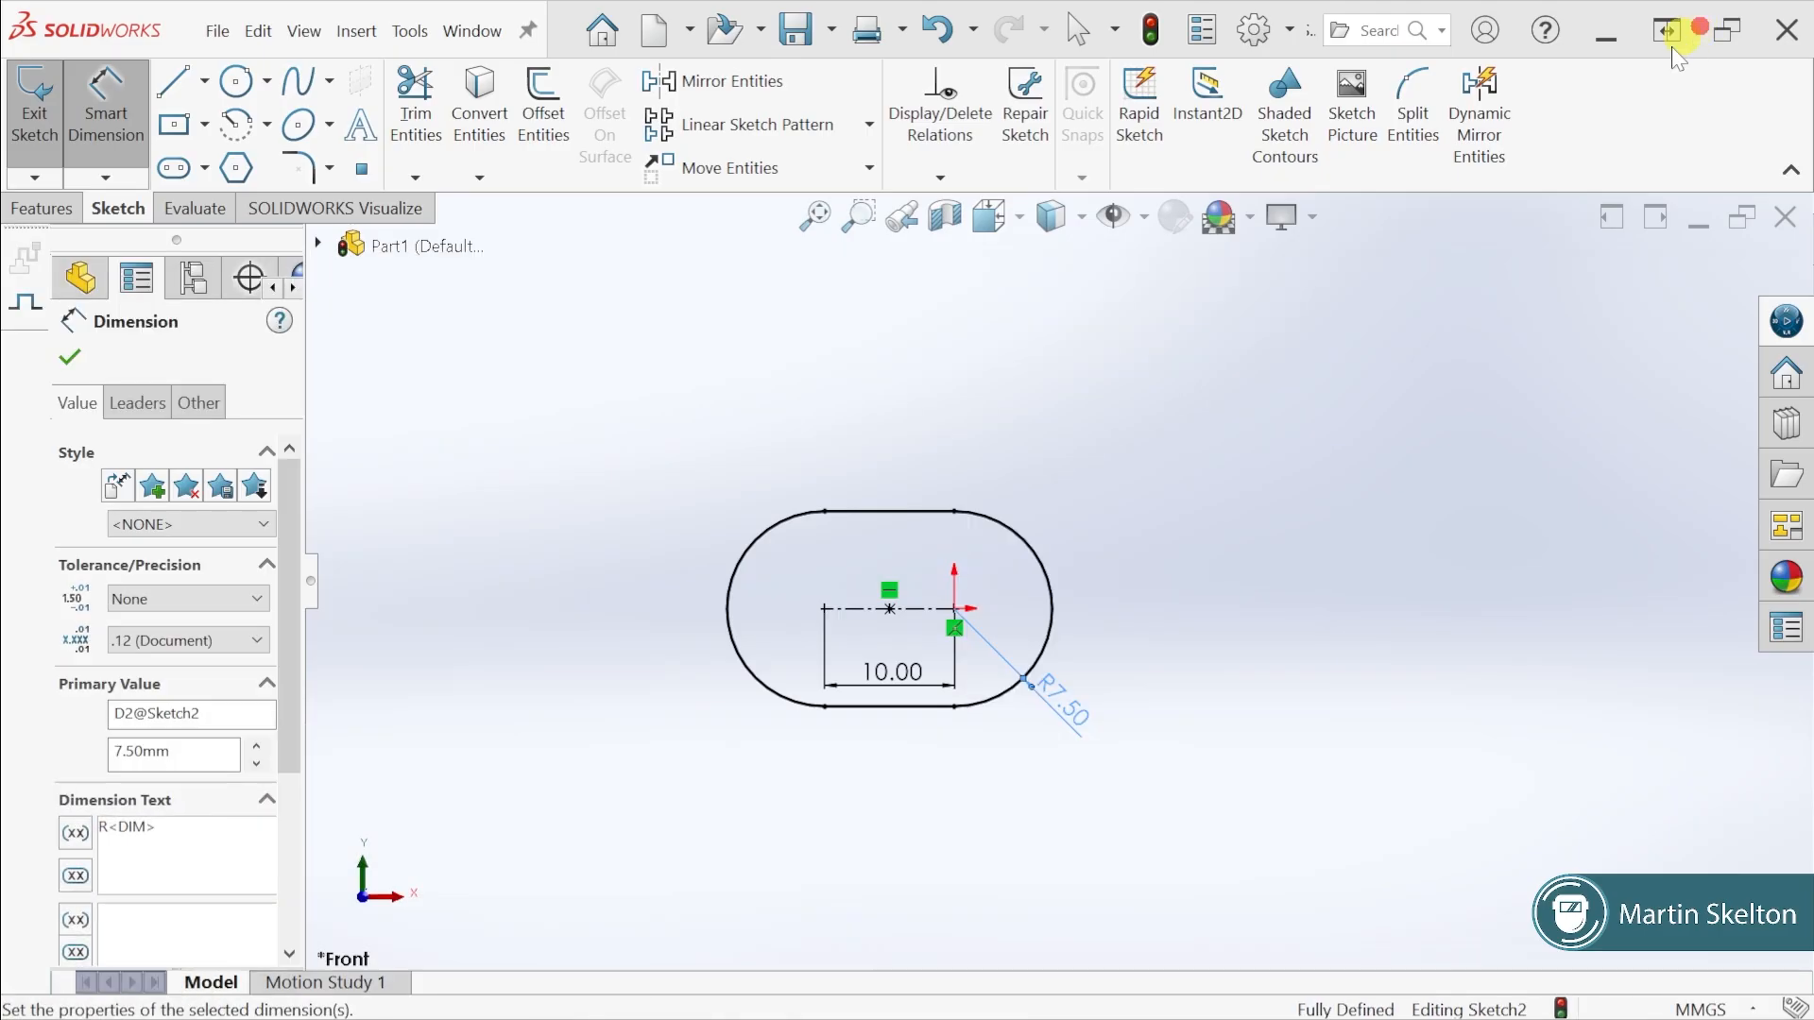
left_click(232, 126)
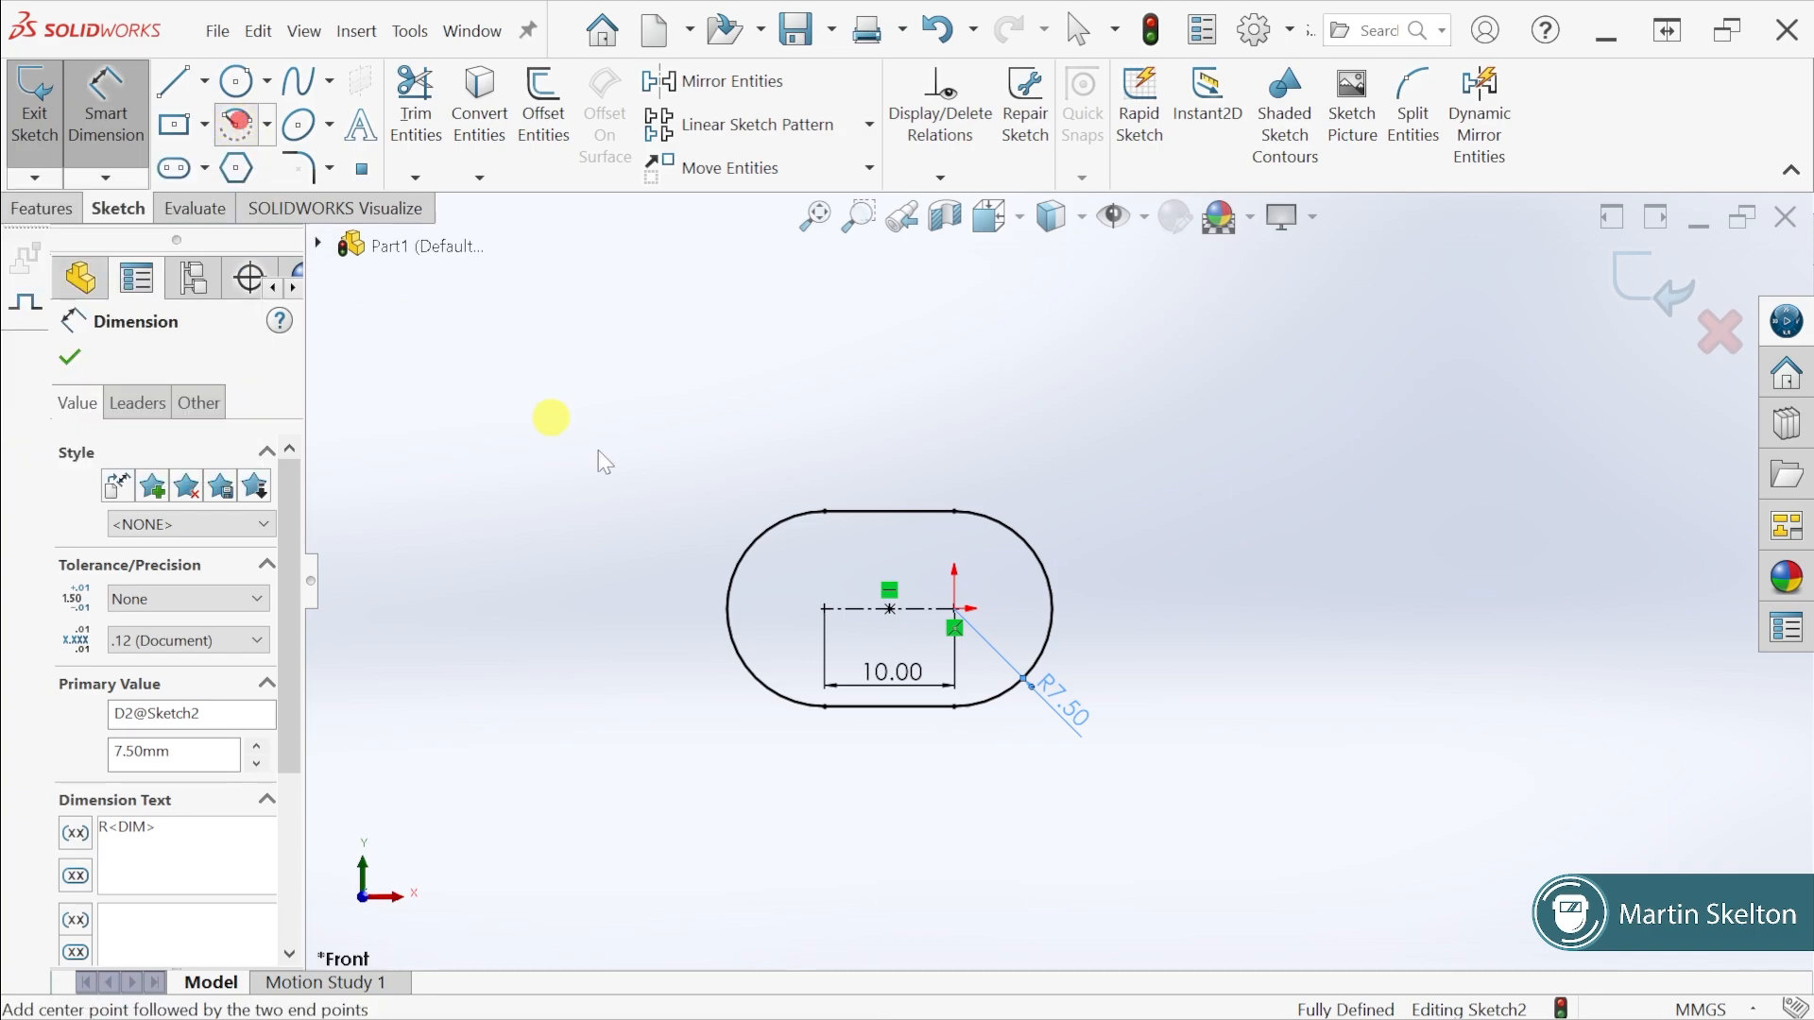
left_click(826, 611)
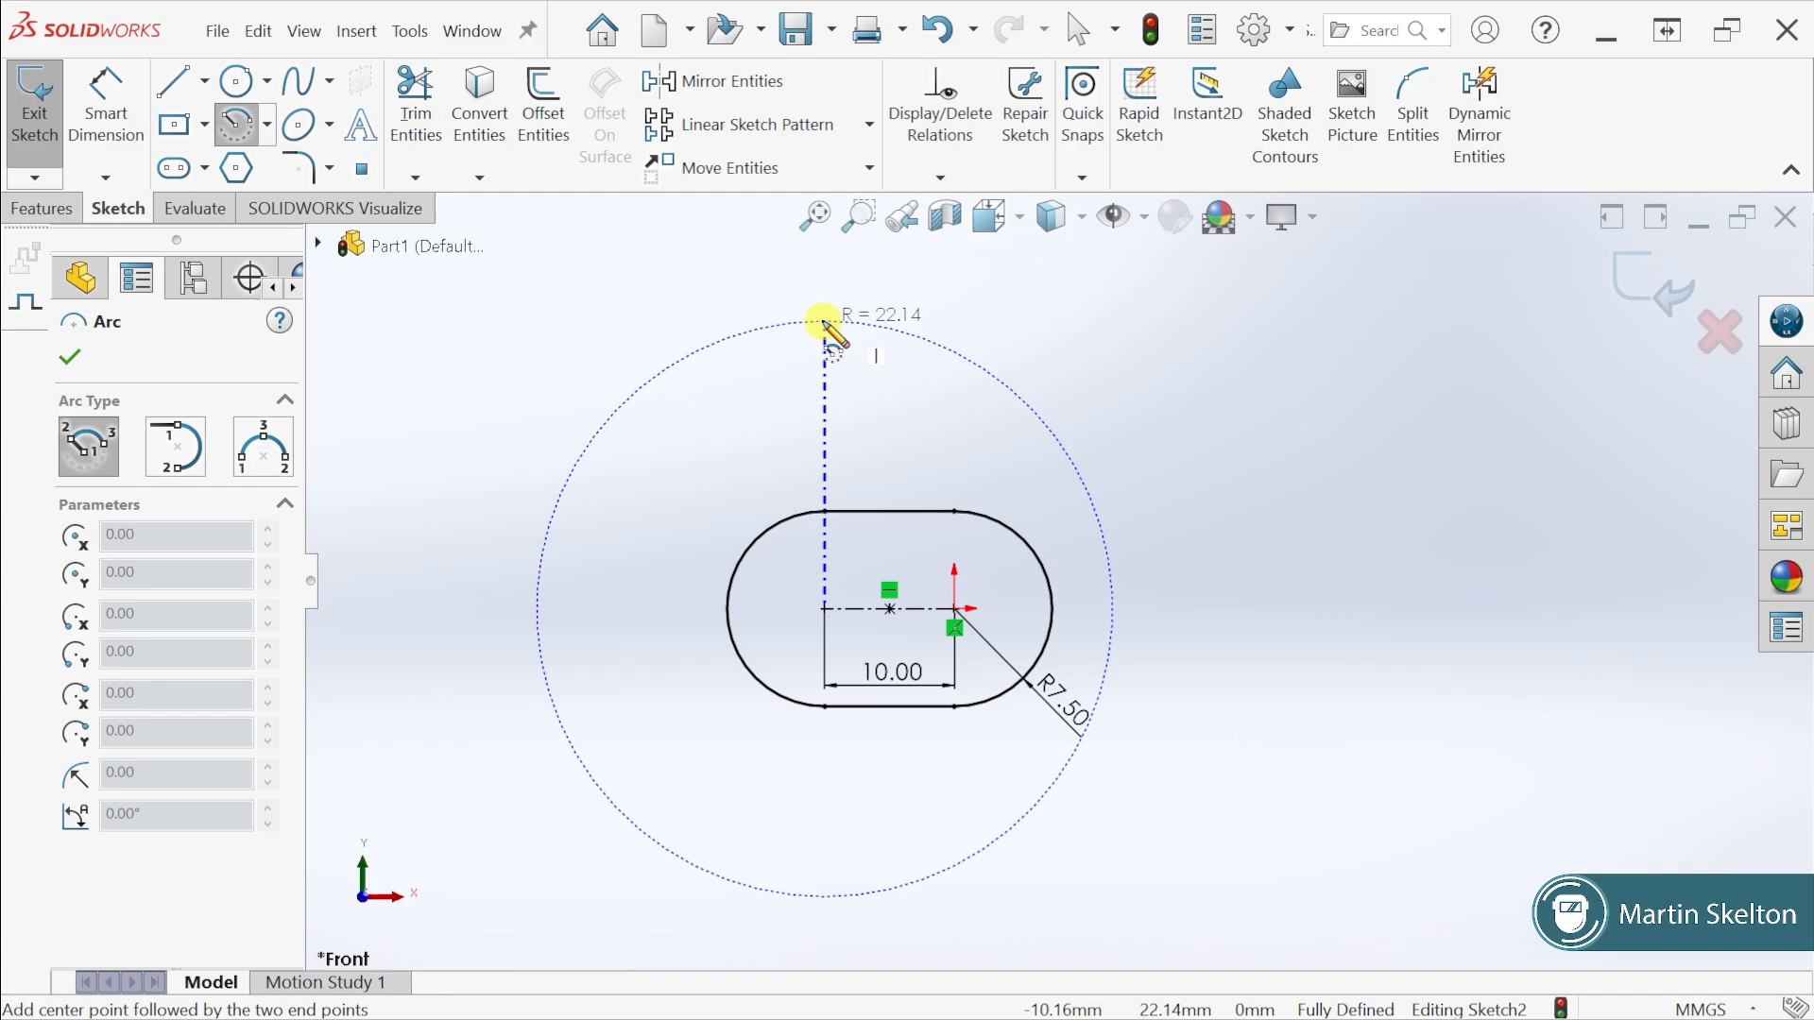
left_click(824, 324)
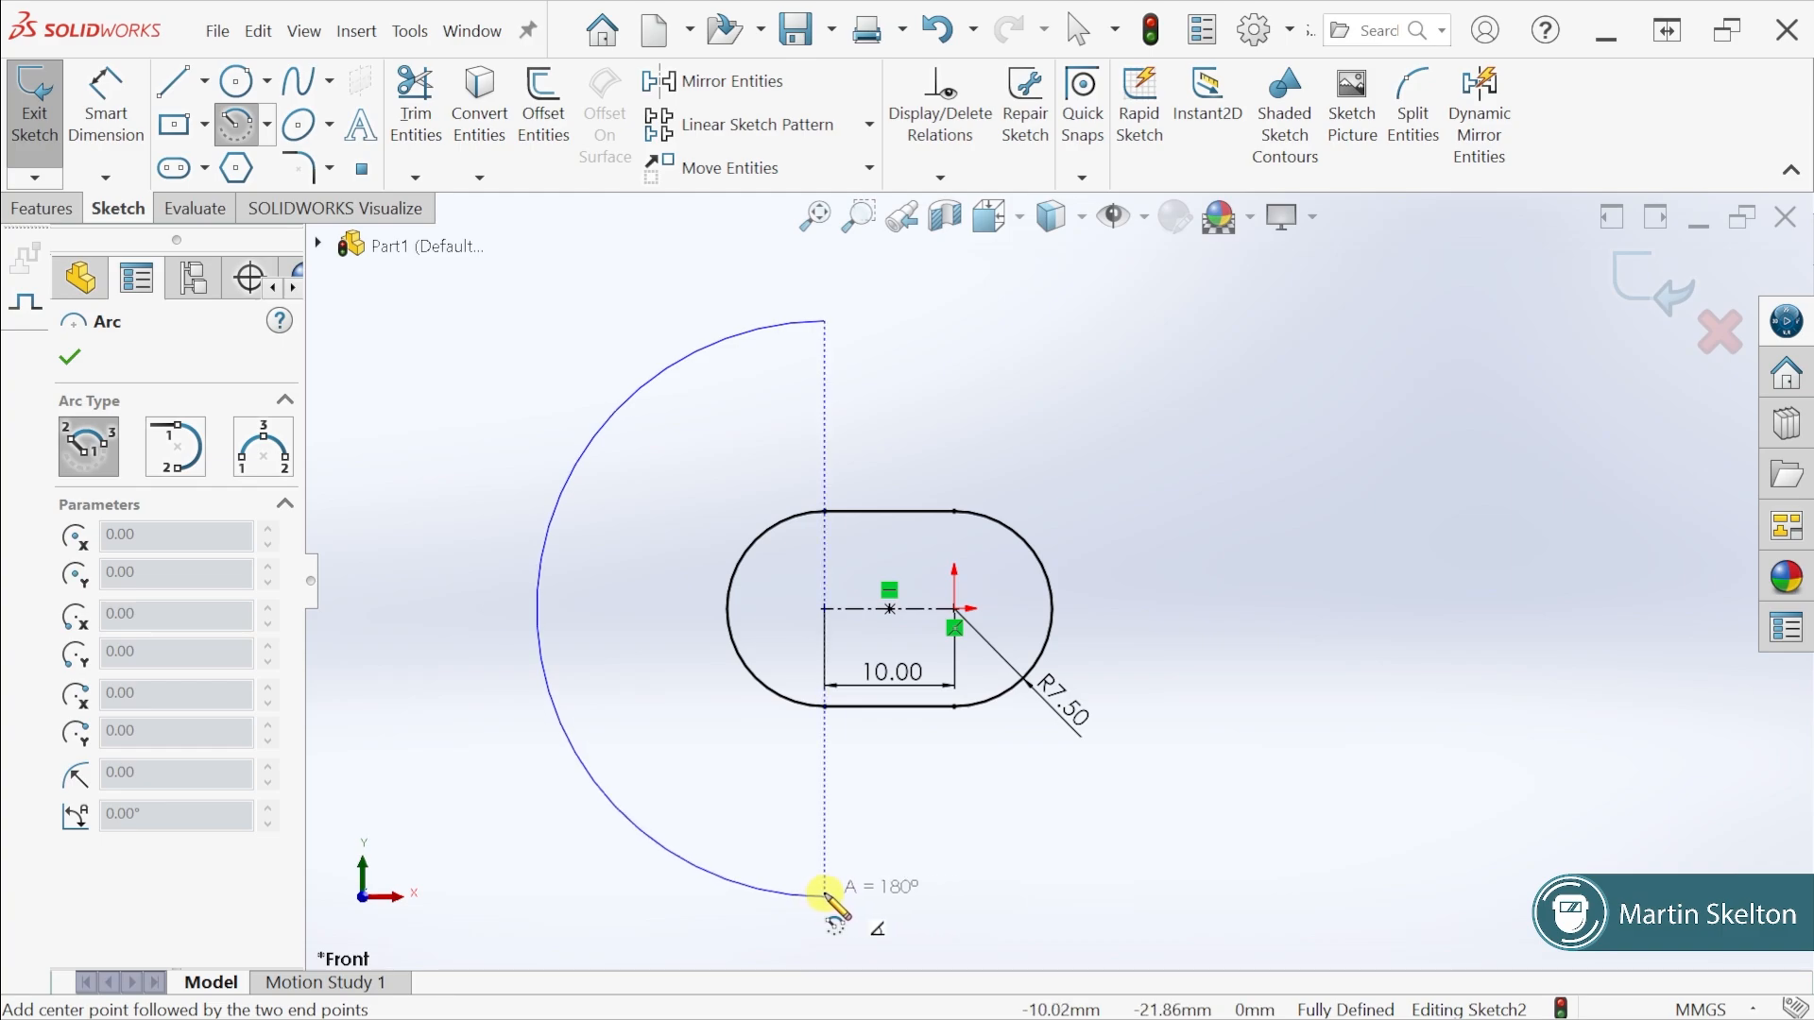
left_click(824, 895)
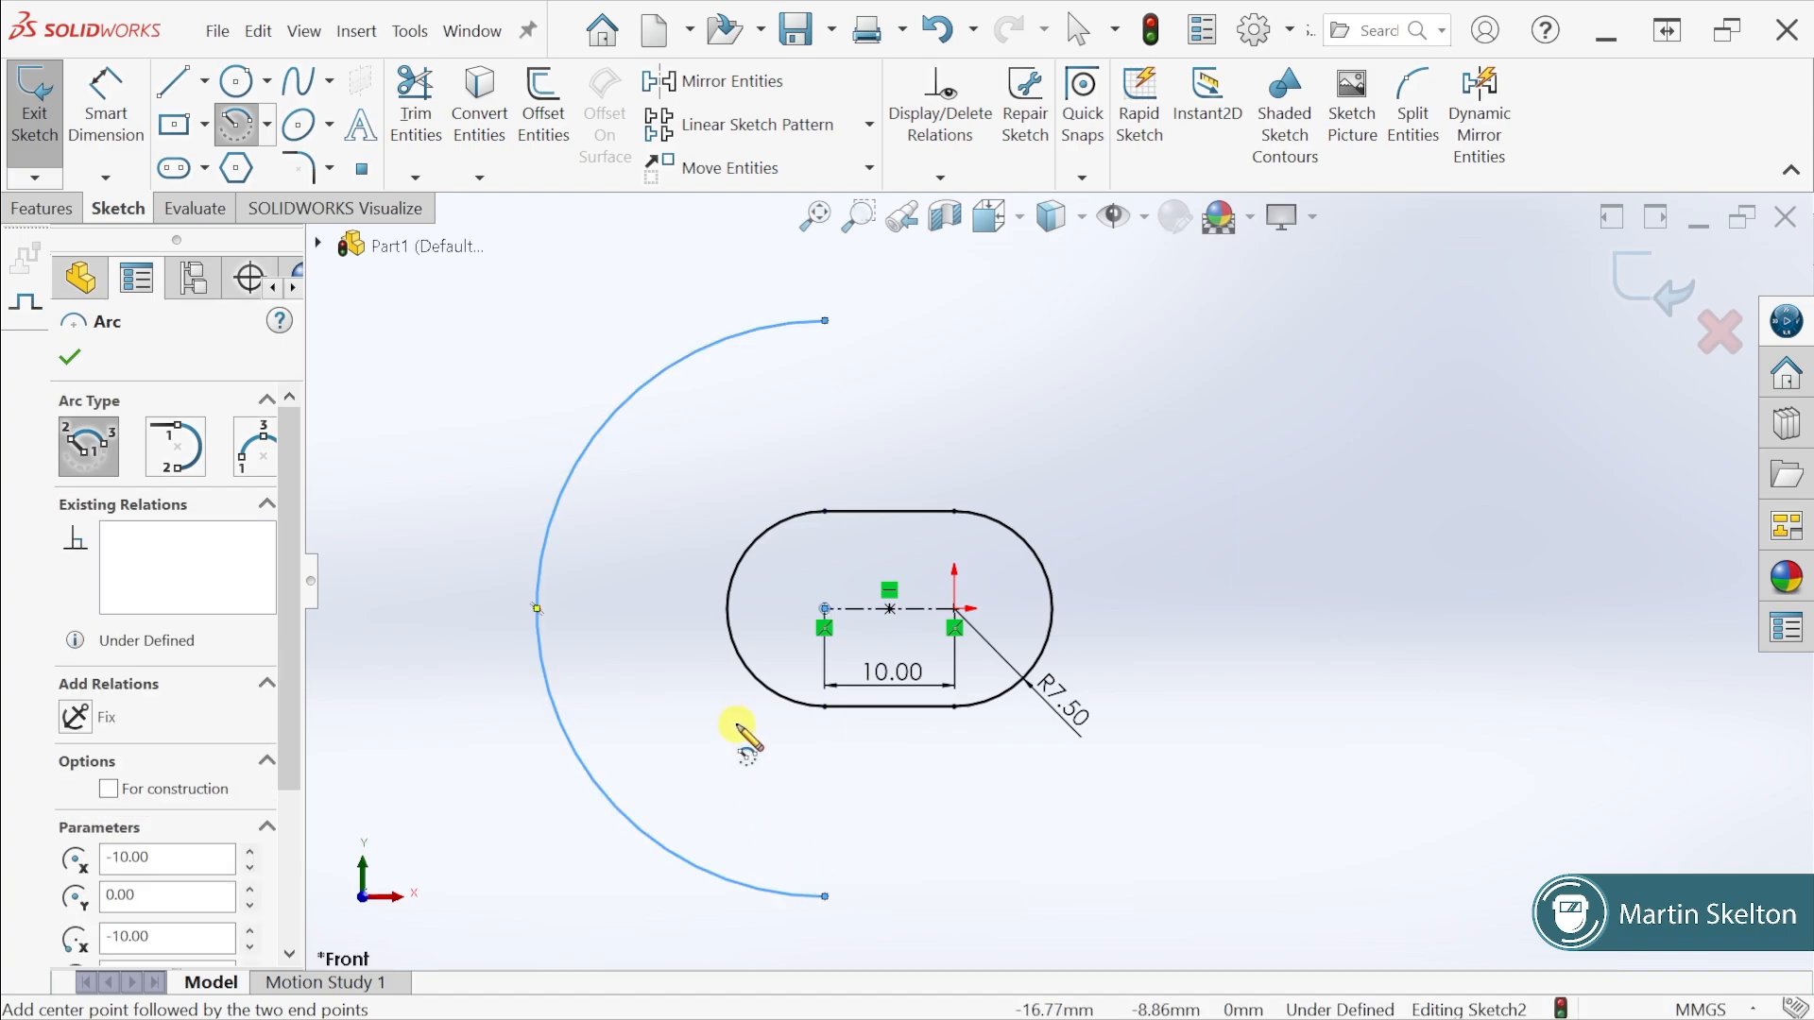
key("Escape")
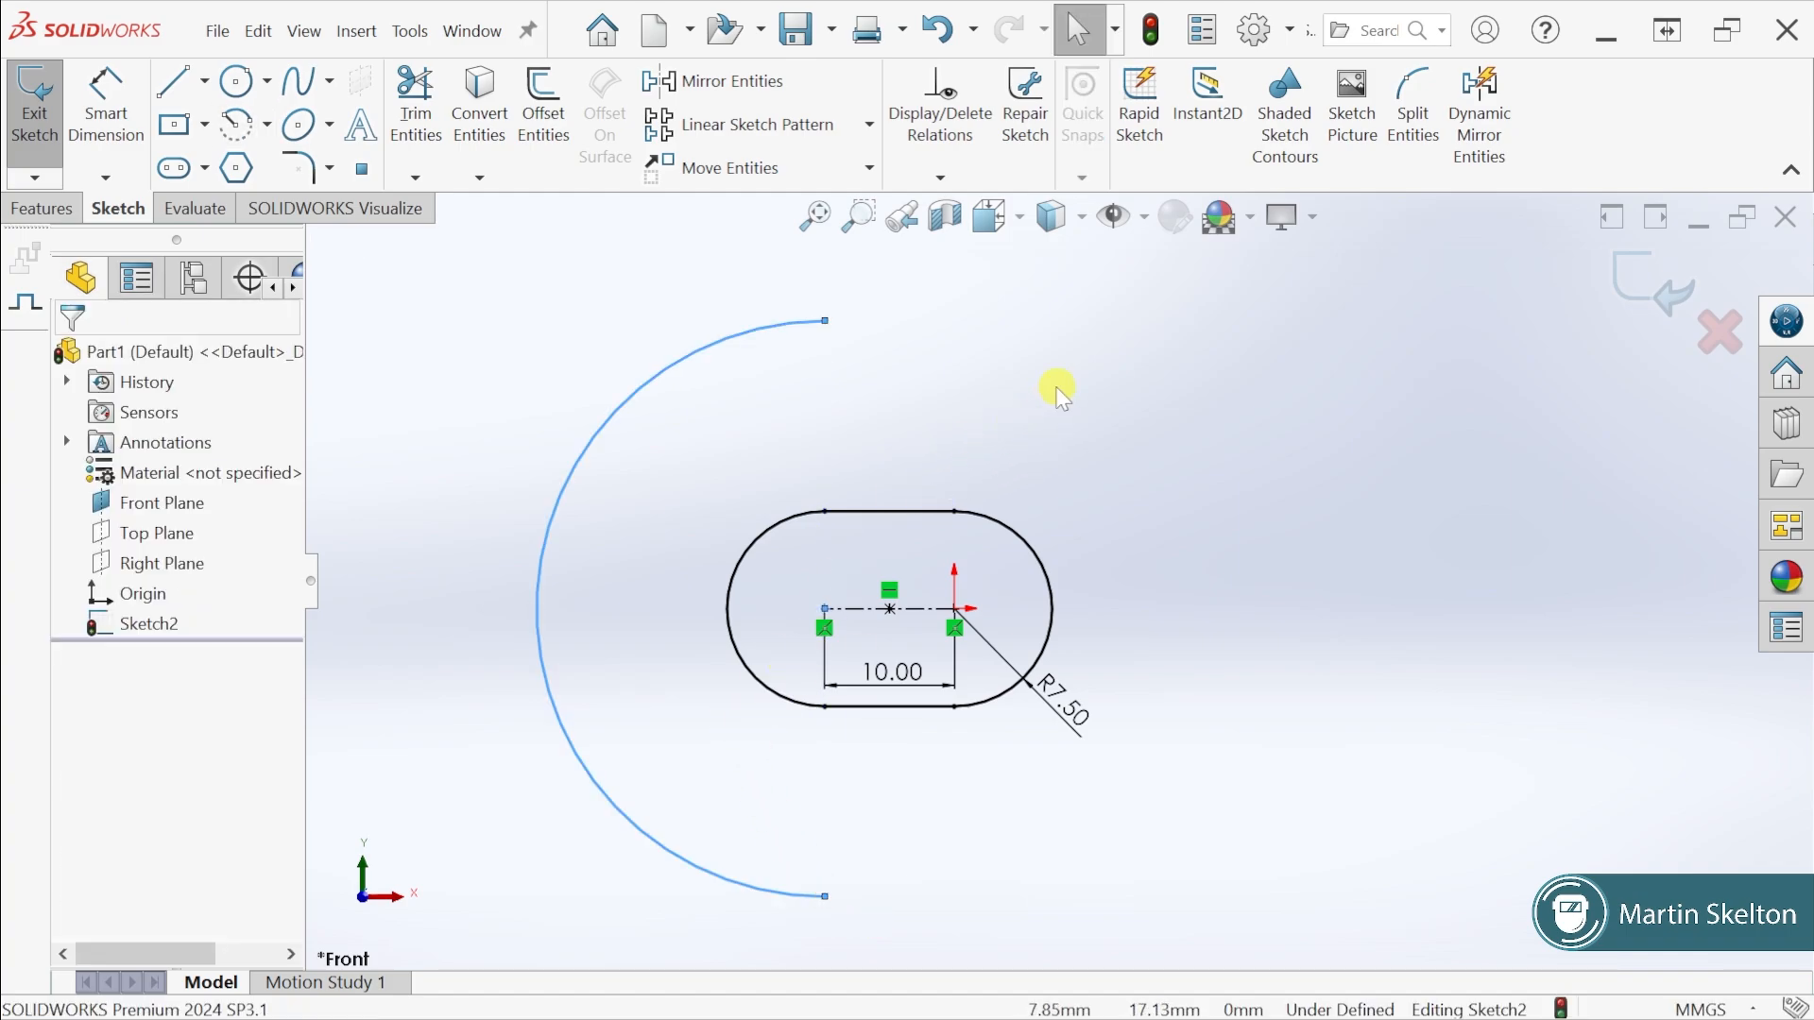
Sketch a horizontal line about 77 mm long running right from the arc's upper endpoint
left_click(175, 83)
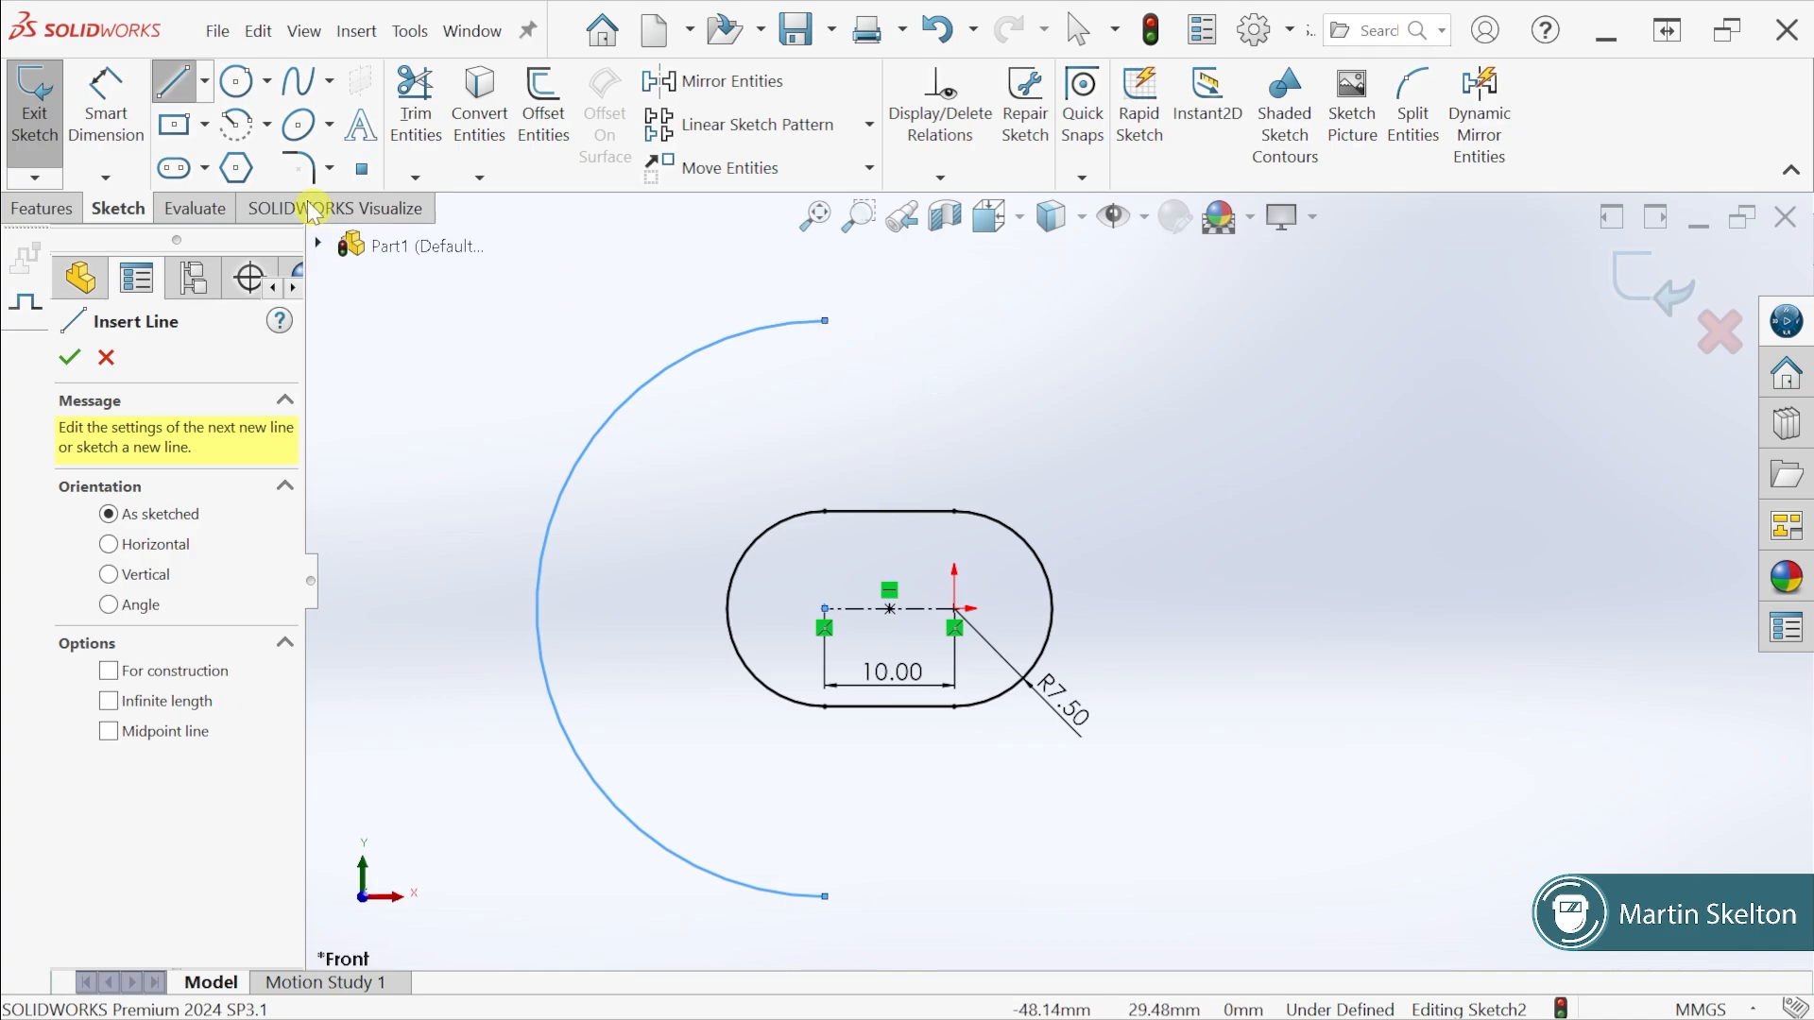
left_click(825, 321)
scroll(1234, 385, "up", 5)
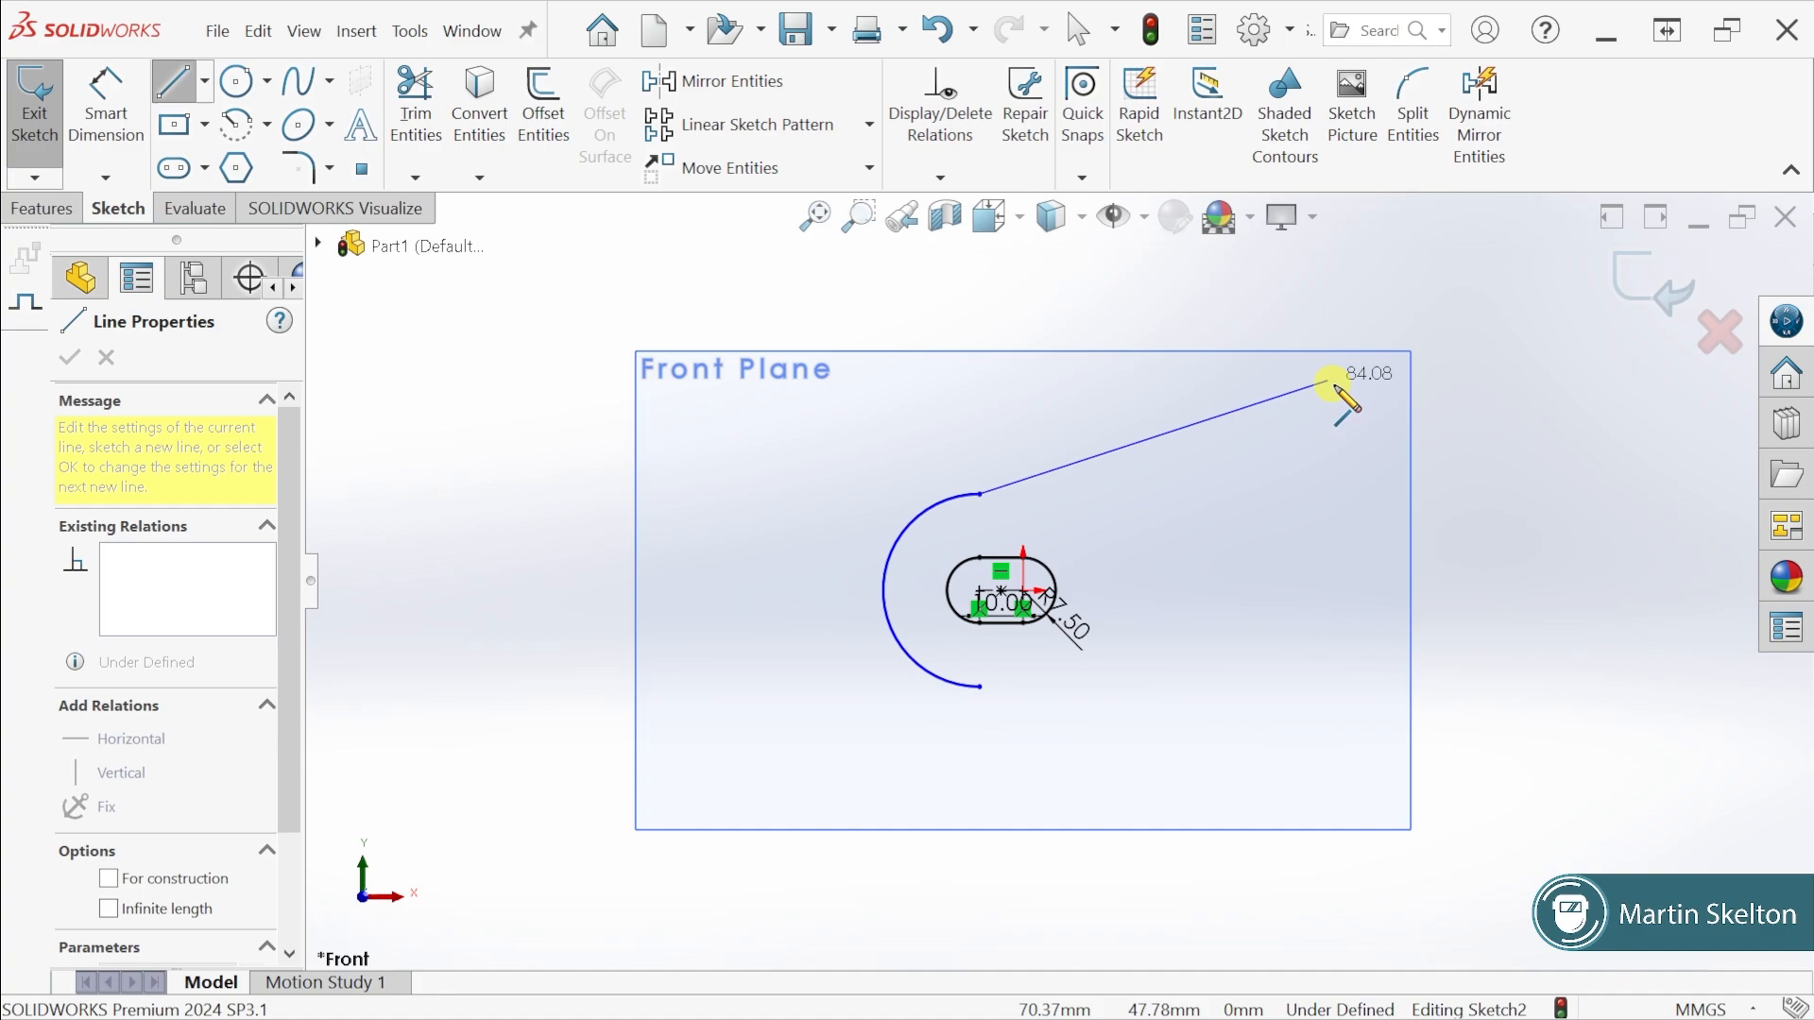
left_click(1314, 493)
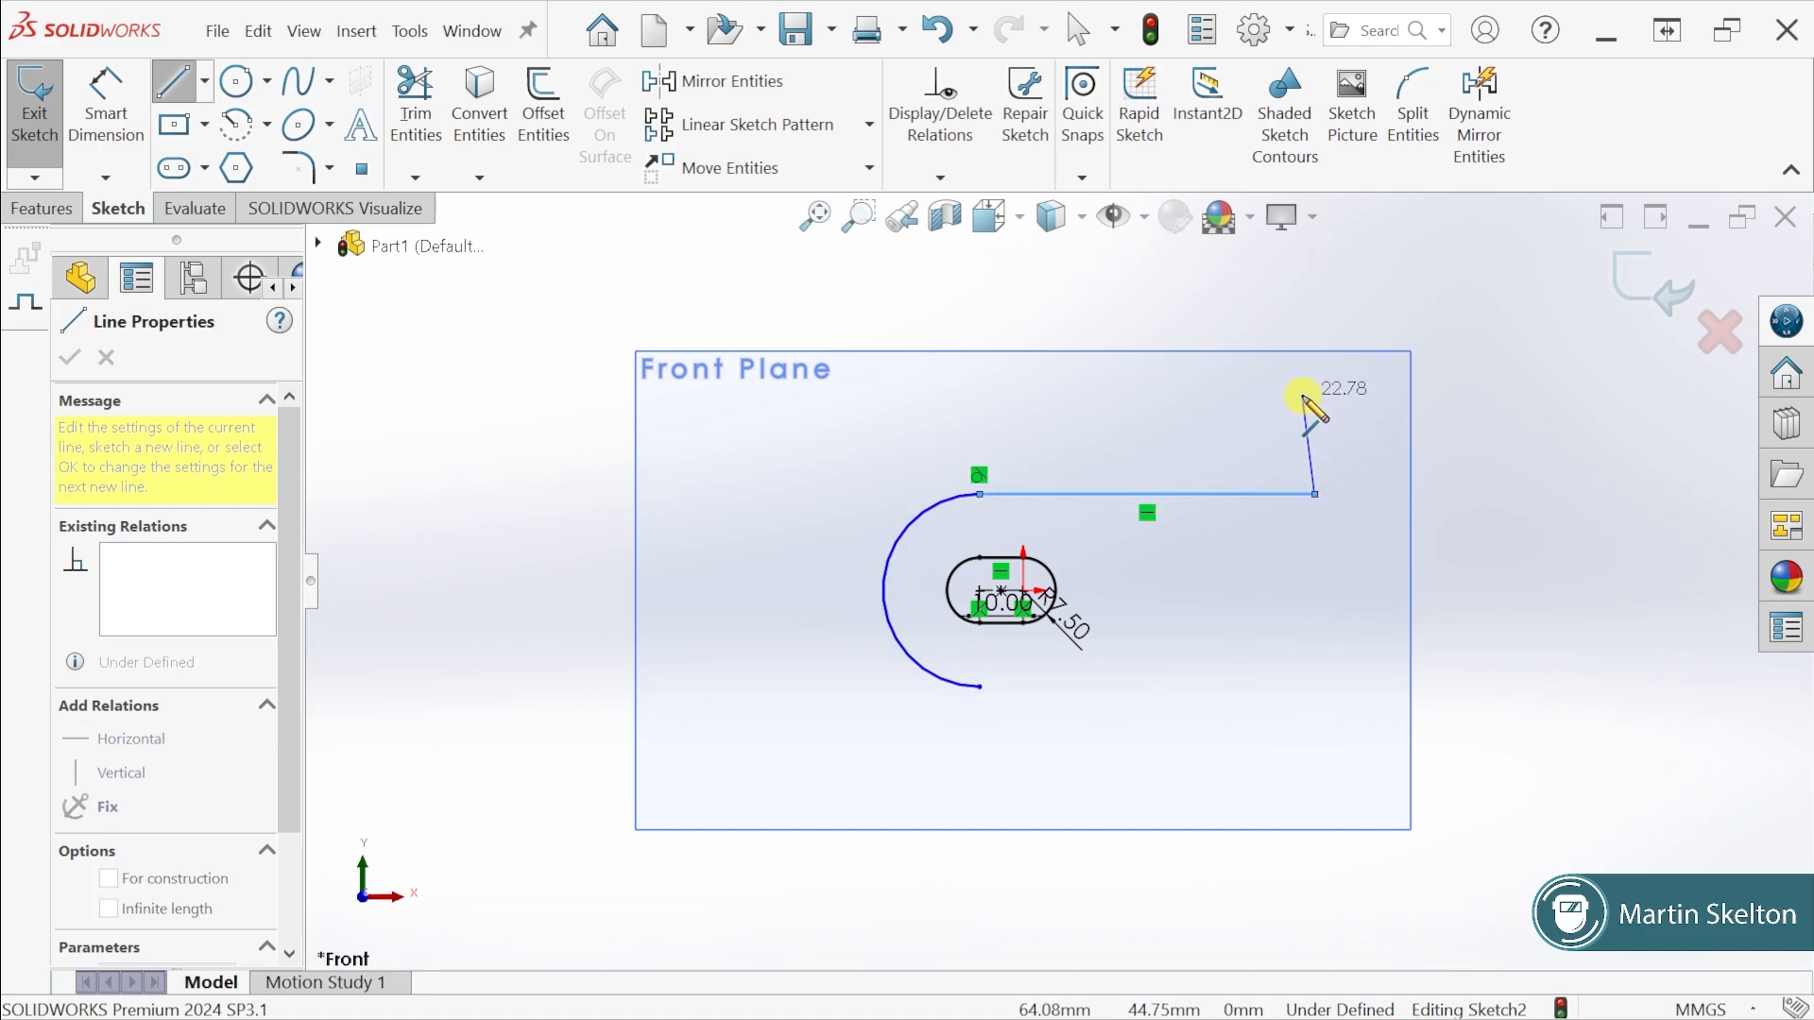
key("Escape")
Sketch a horizontal line about 82 mm long running right from the arc's lower endpoint
left_click(183, 82)
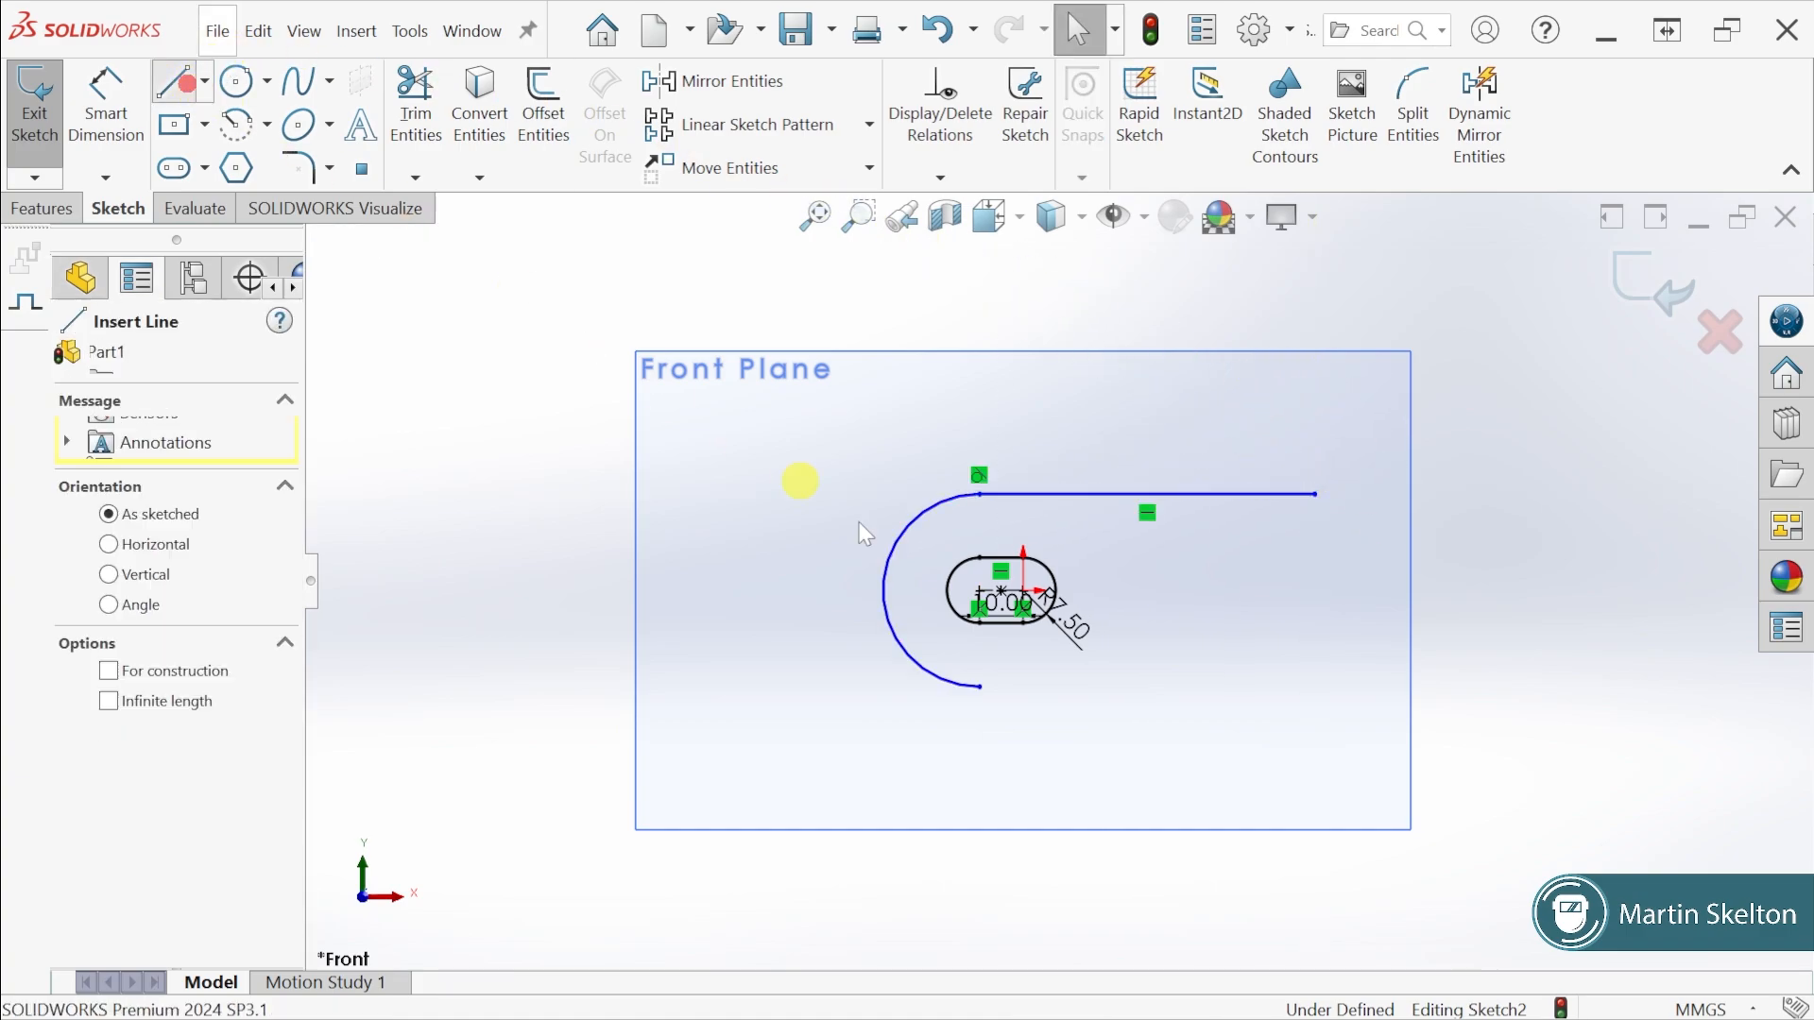
left_click(980, 687)
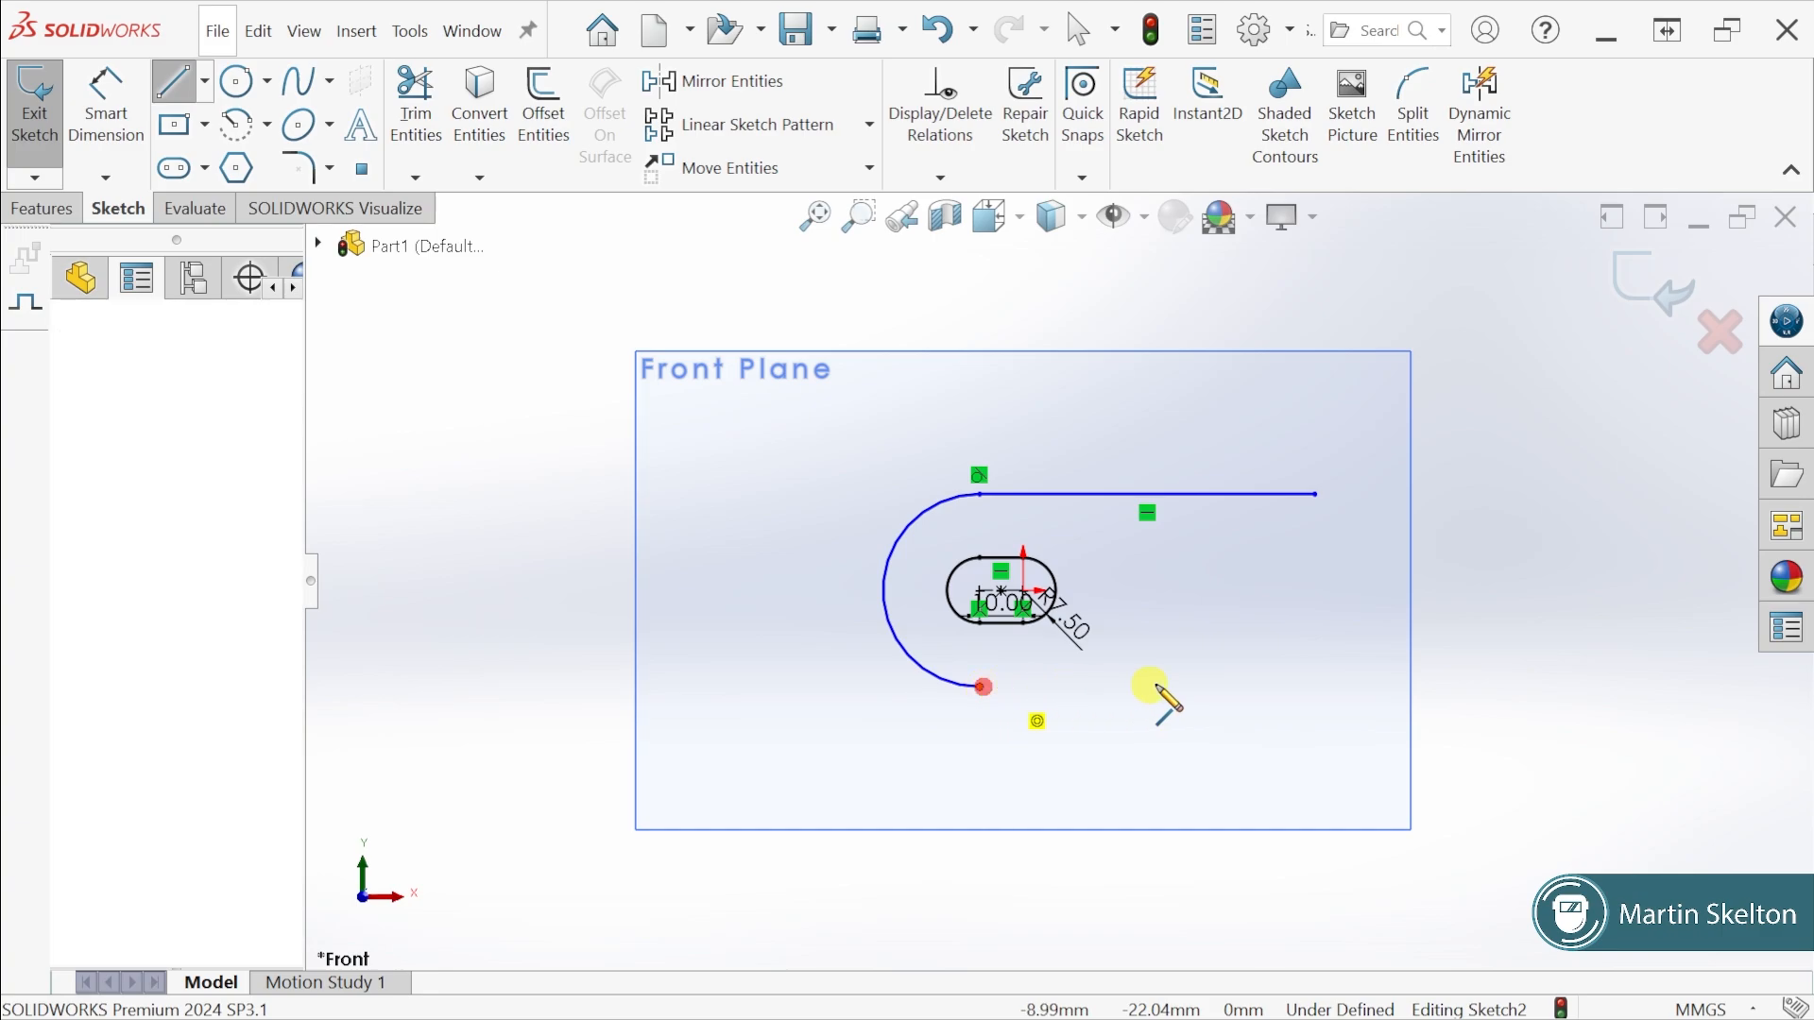
left_click(1336, 687)
key("Escape")
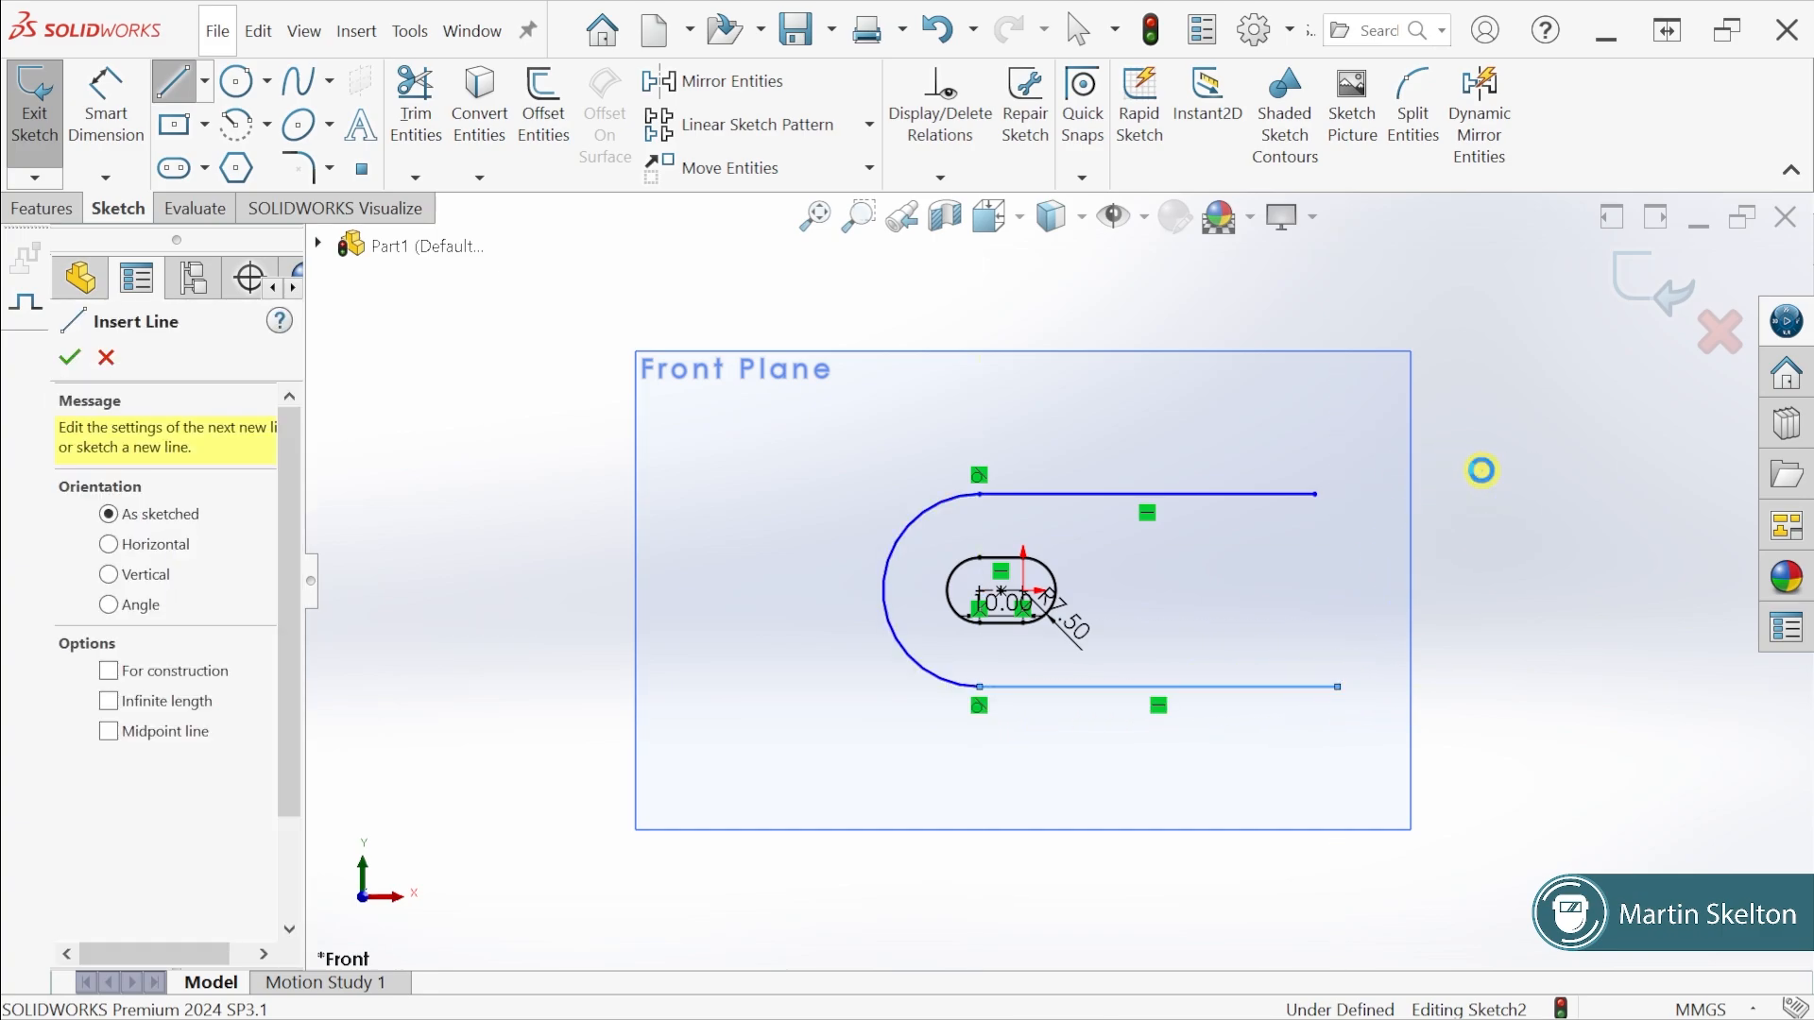
key("Escape")
Dimension the large outer arc with a radius of 15 mm
scroll(1267, 677, "down", 2)
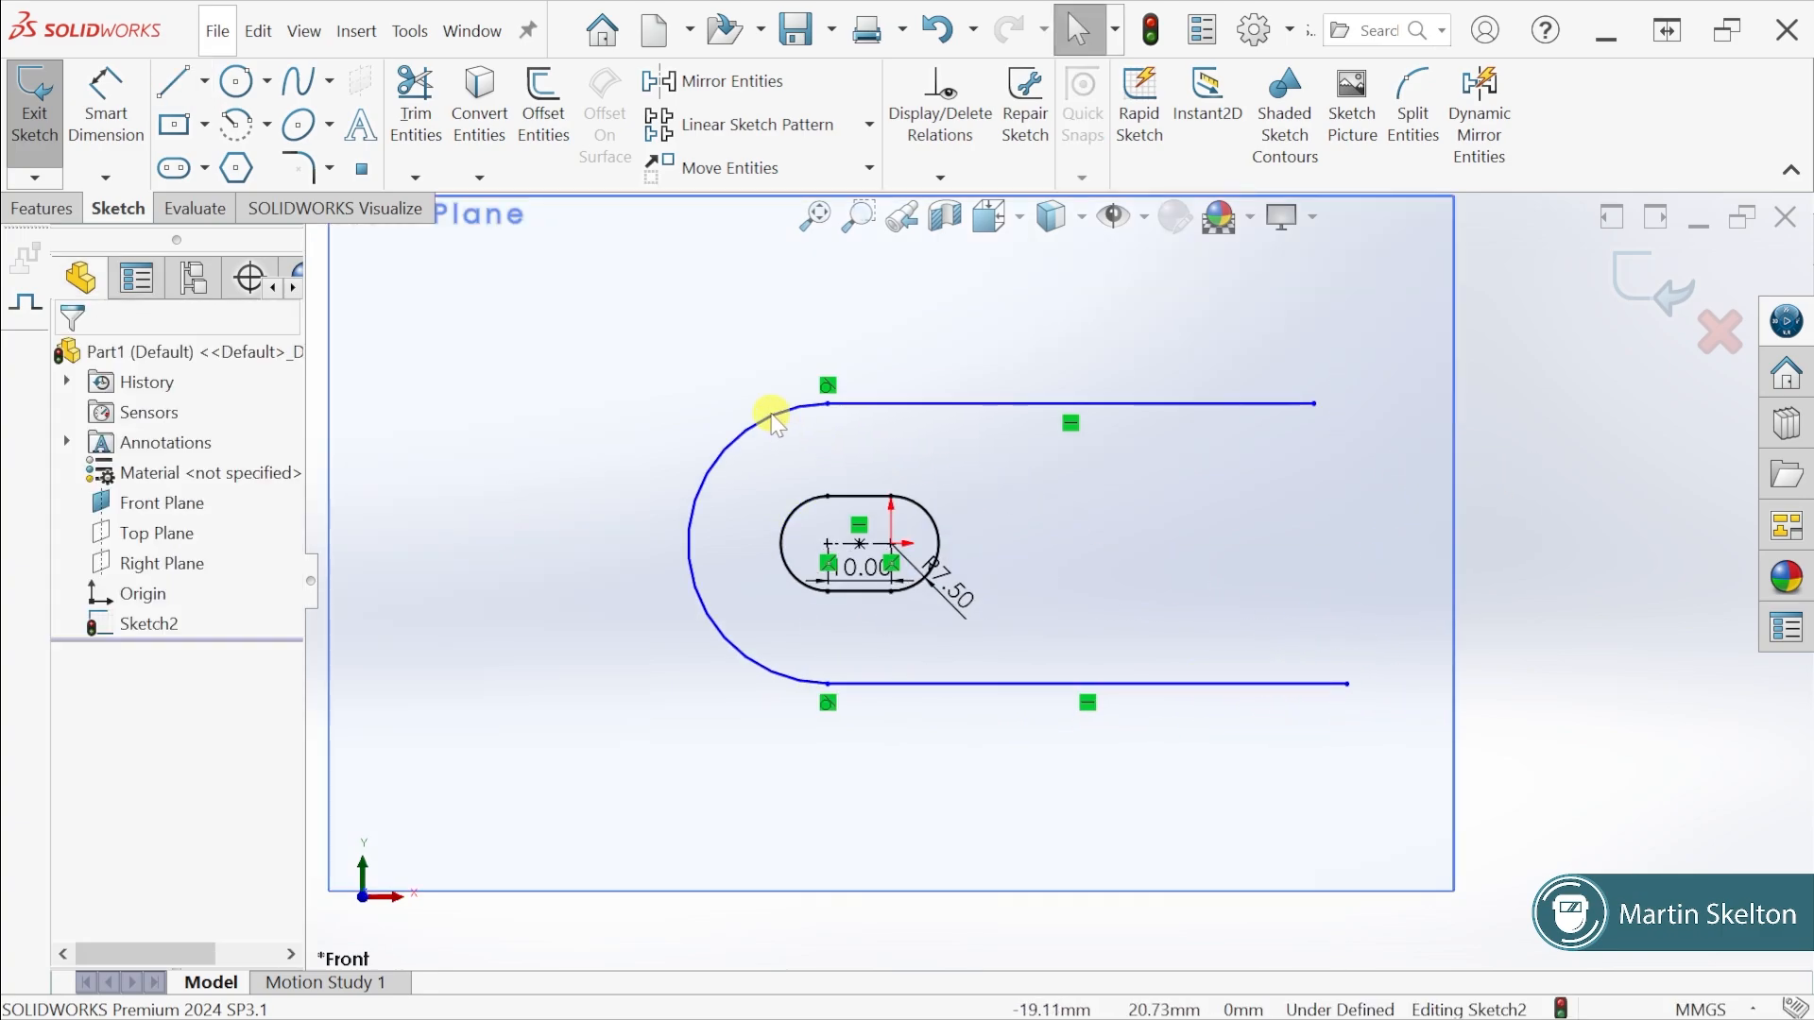
left_click(104, 90)
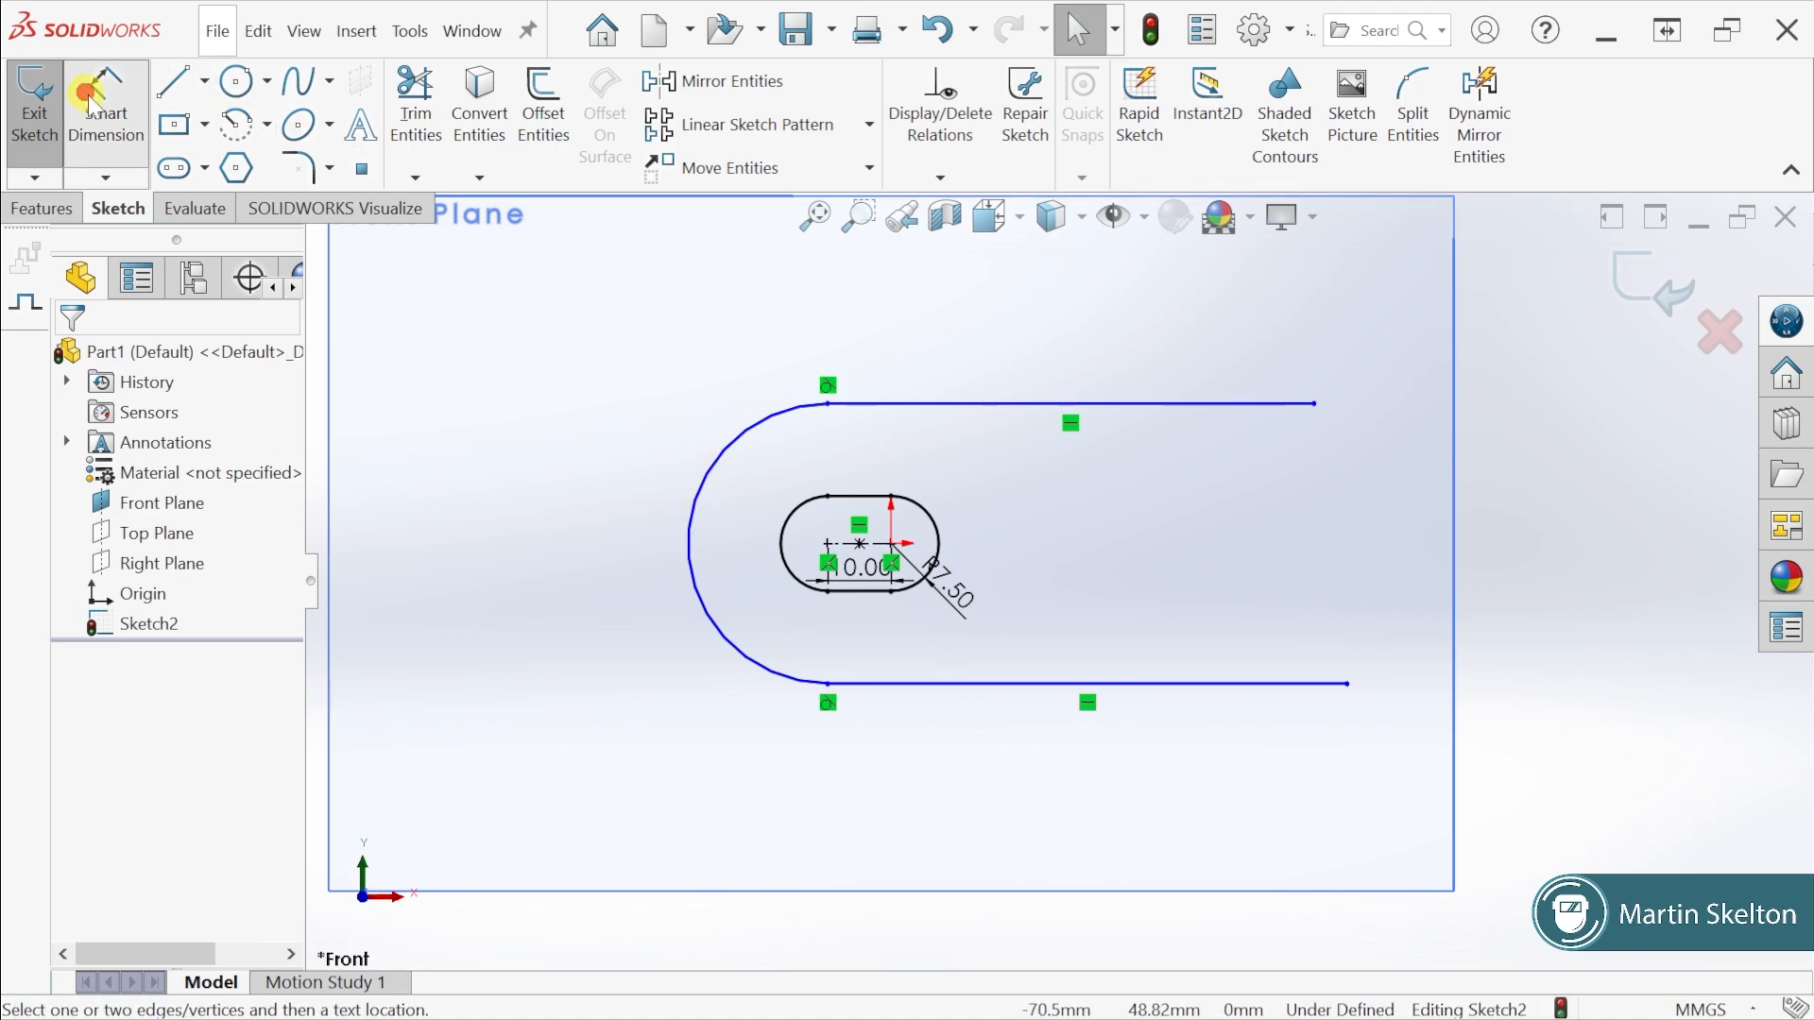
left_click(746, 434)
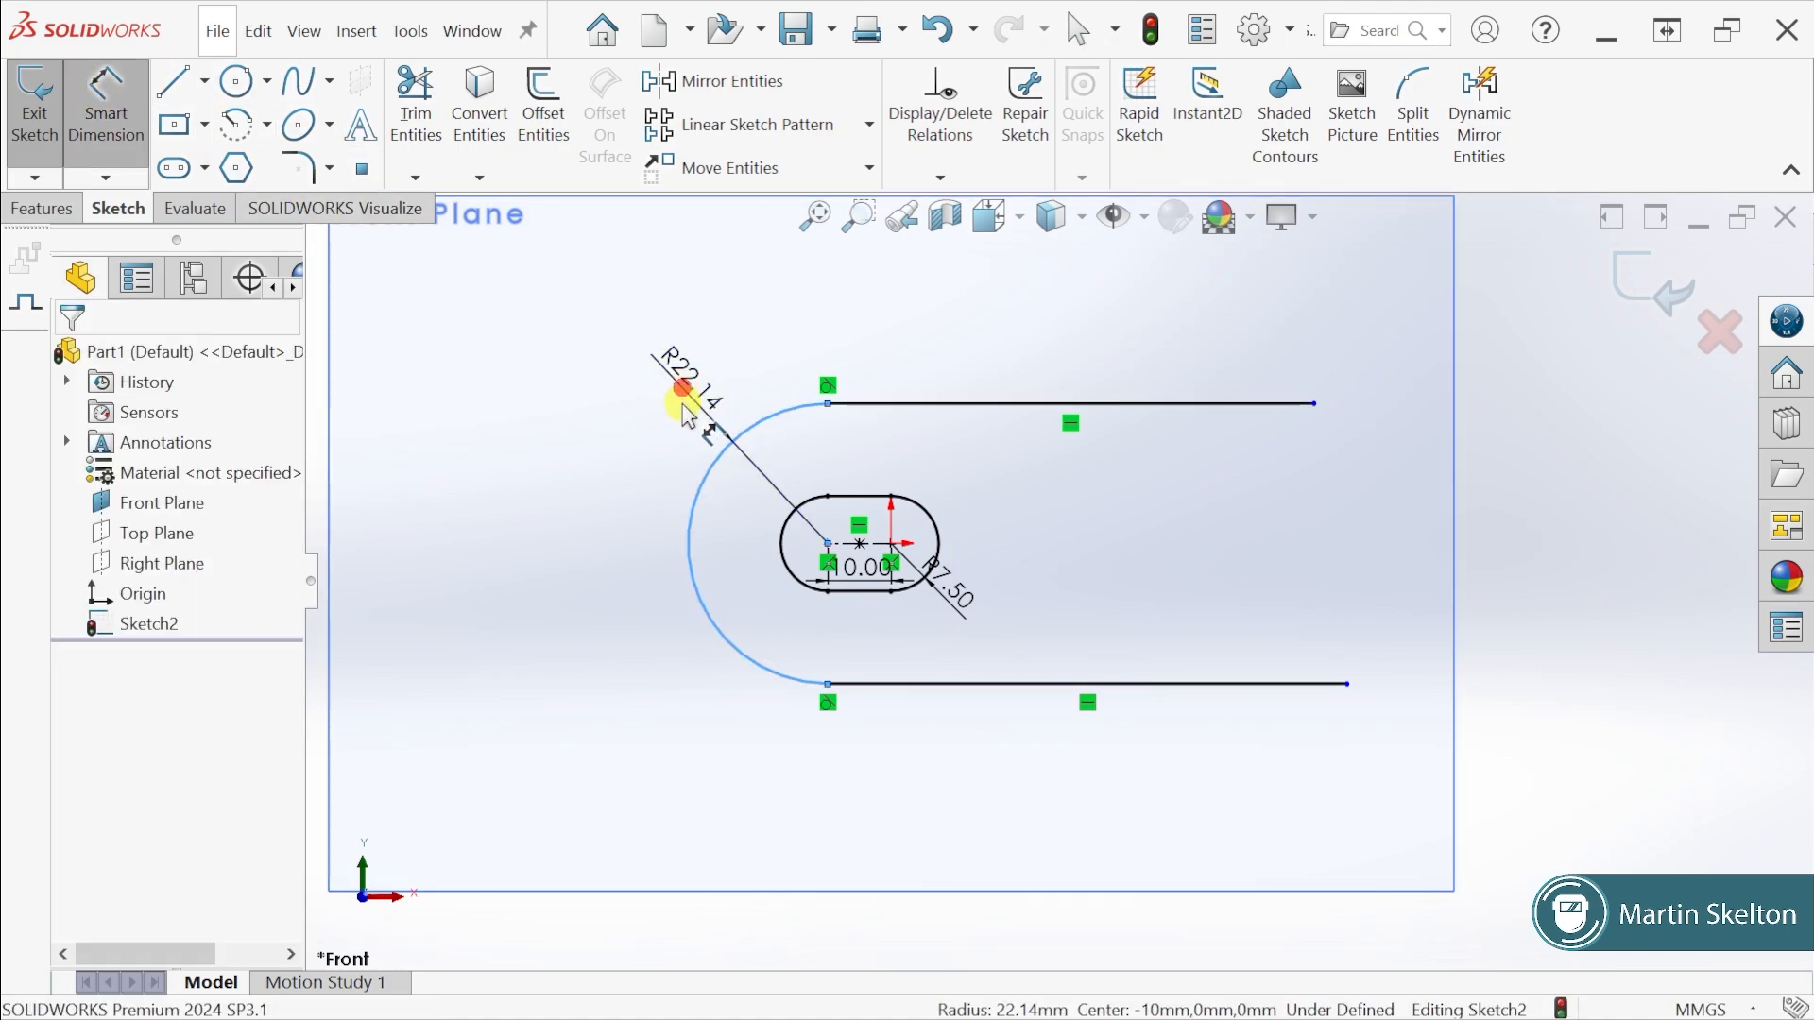
left_click(681, 377)
type("15")
key("Return")
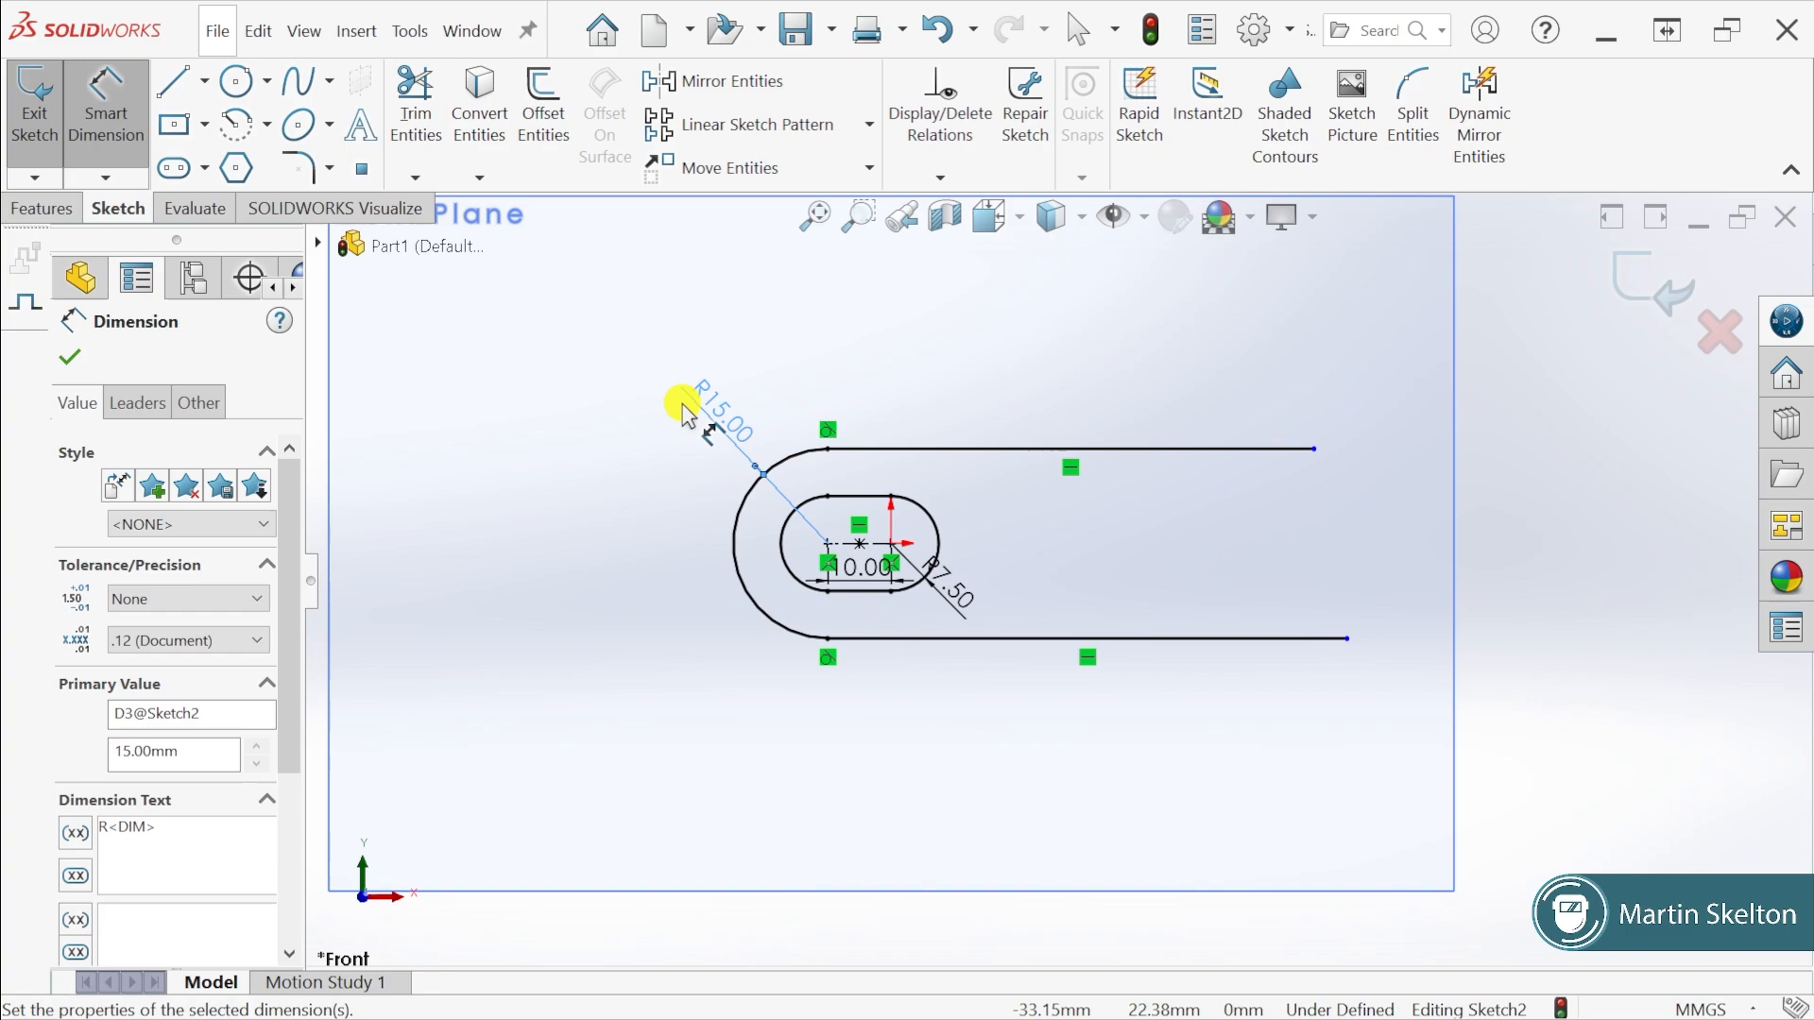
Return from the reference drawing to the sketch and dimension the upper horizontal line to 85 mm
scroll(1154, 531, "down", 2)
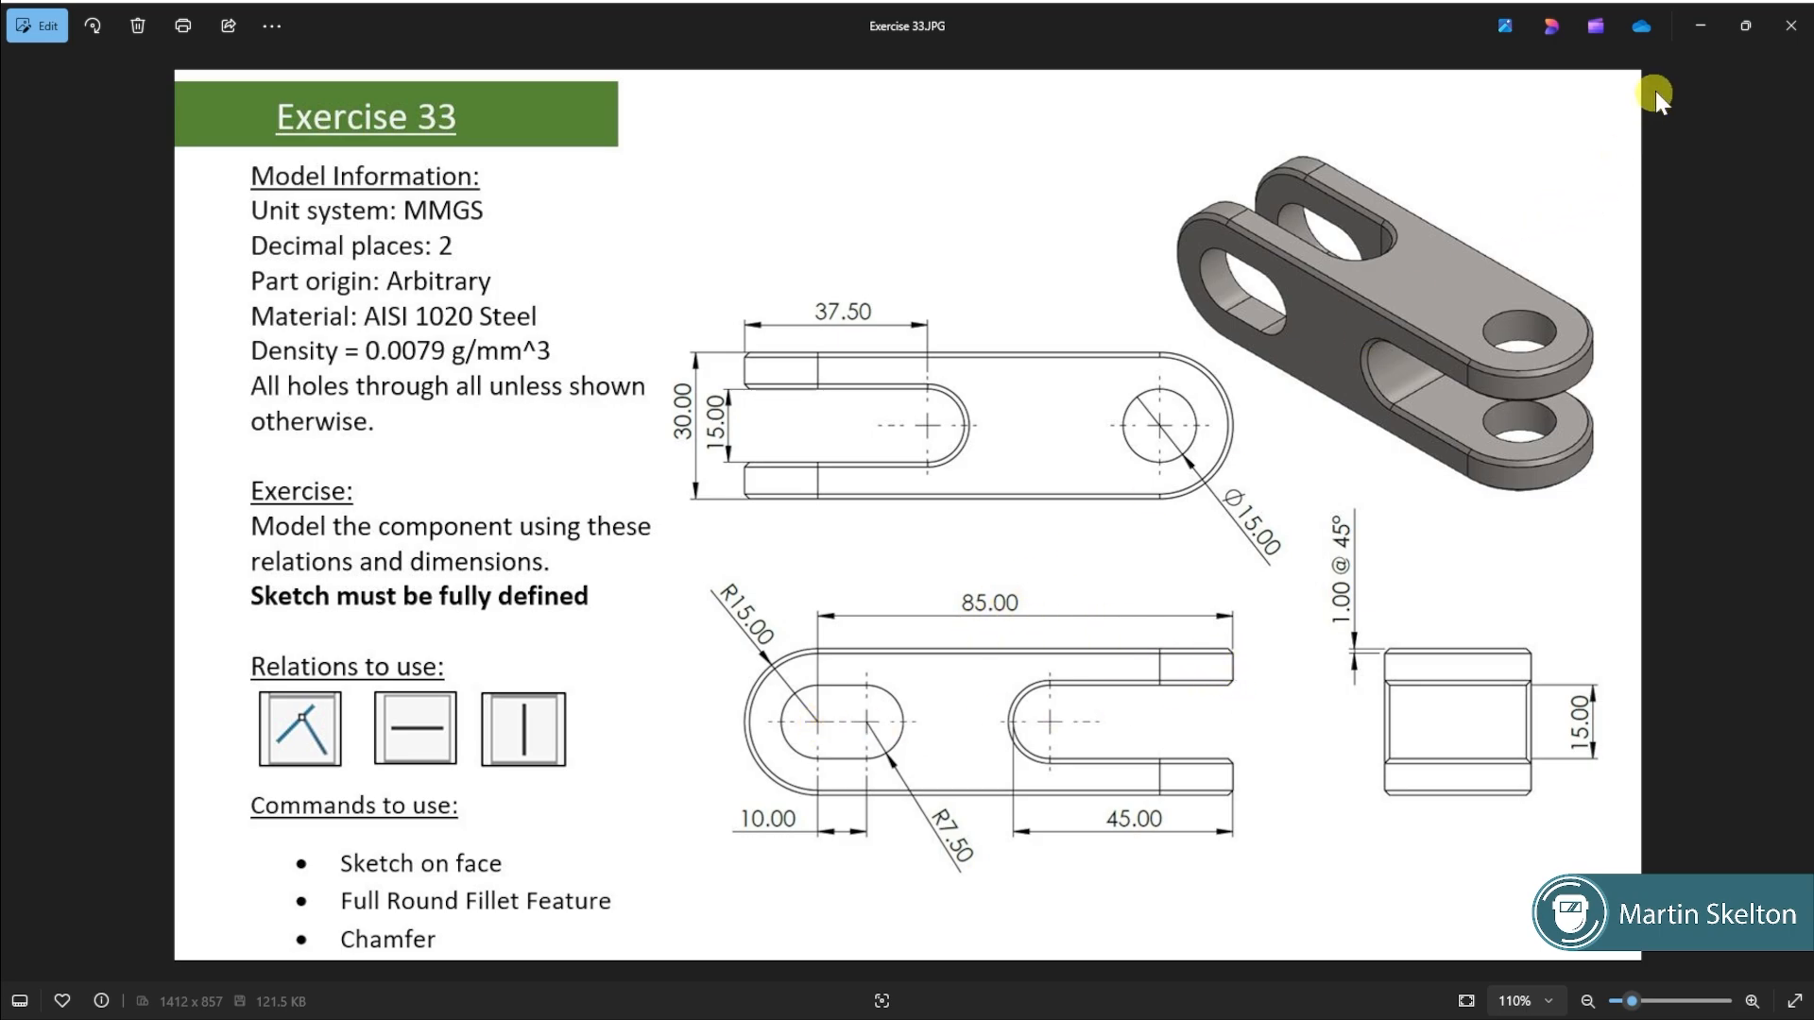
left_click(1700, 27)
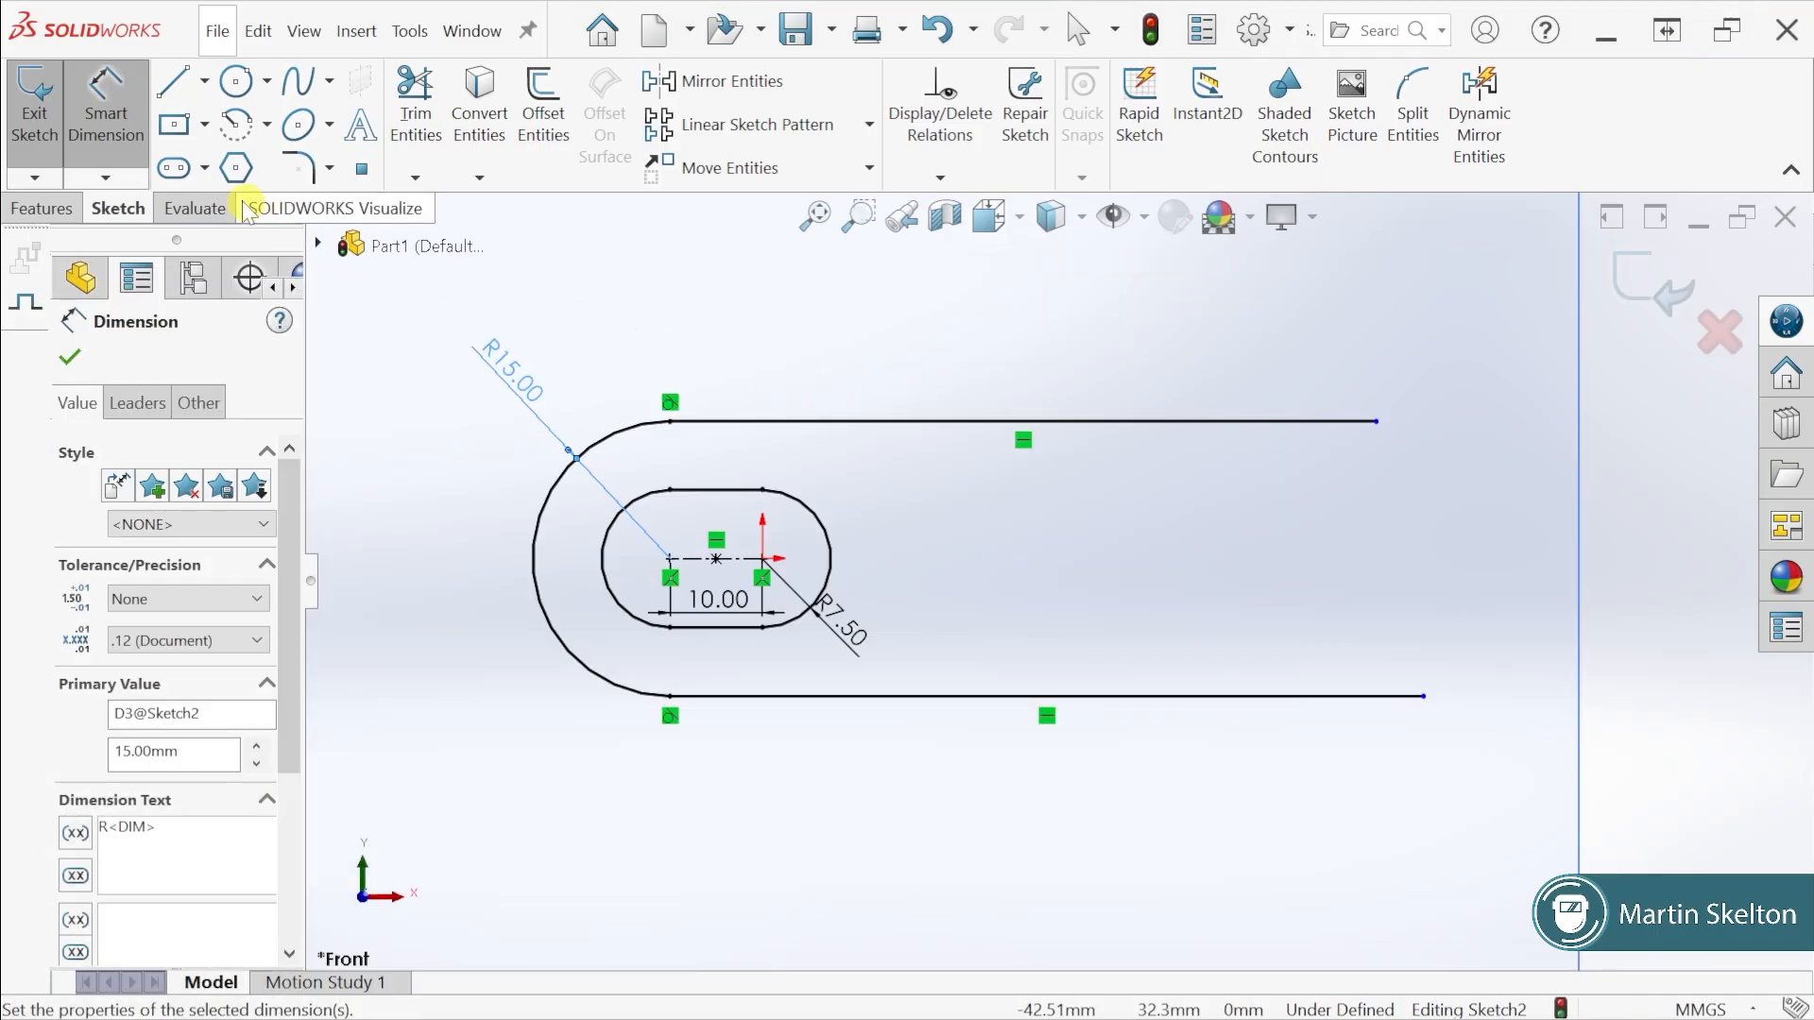
left_click(112, 132)
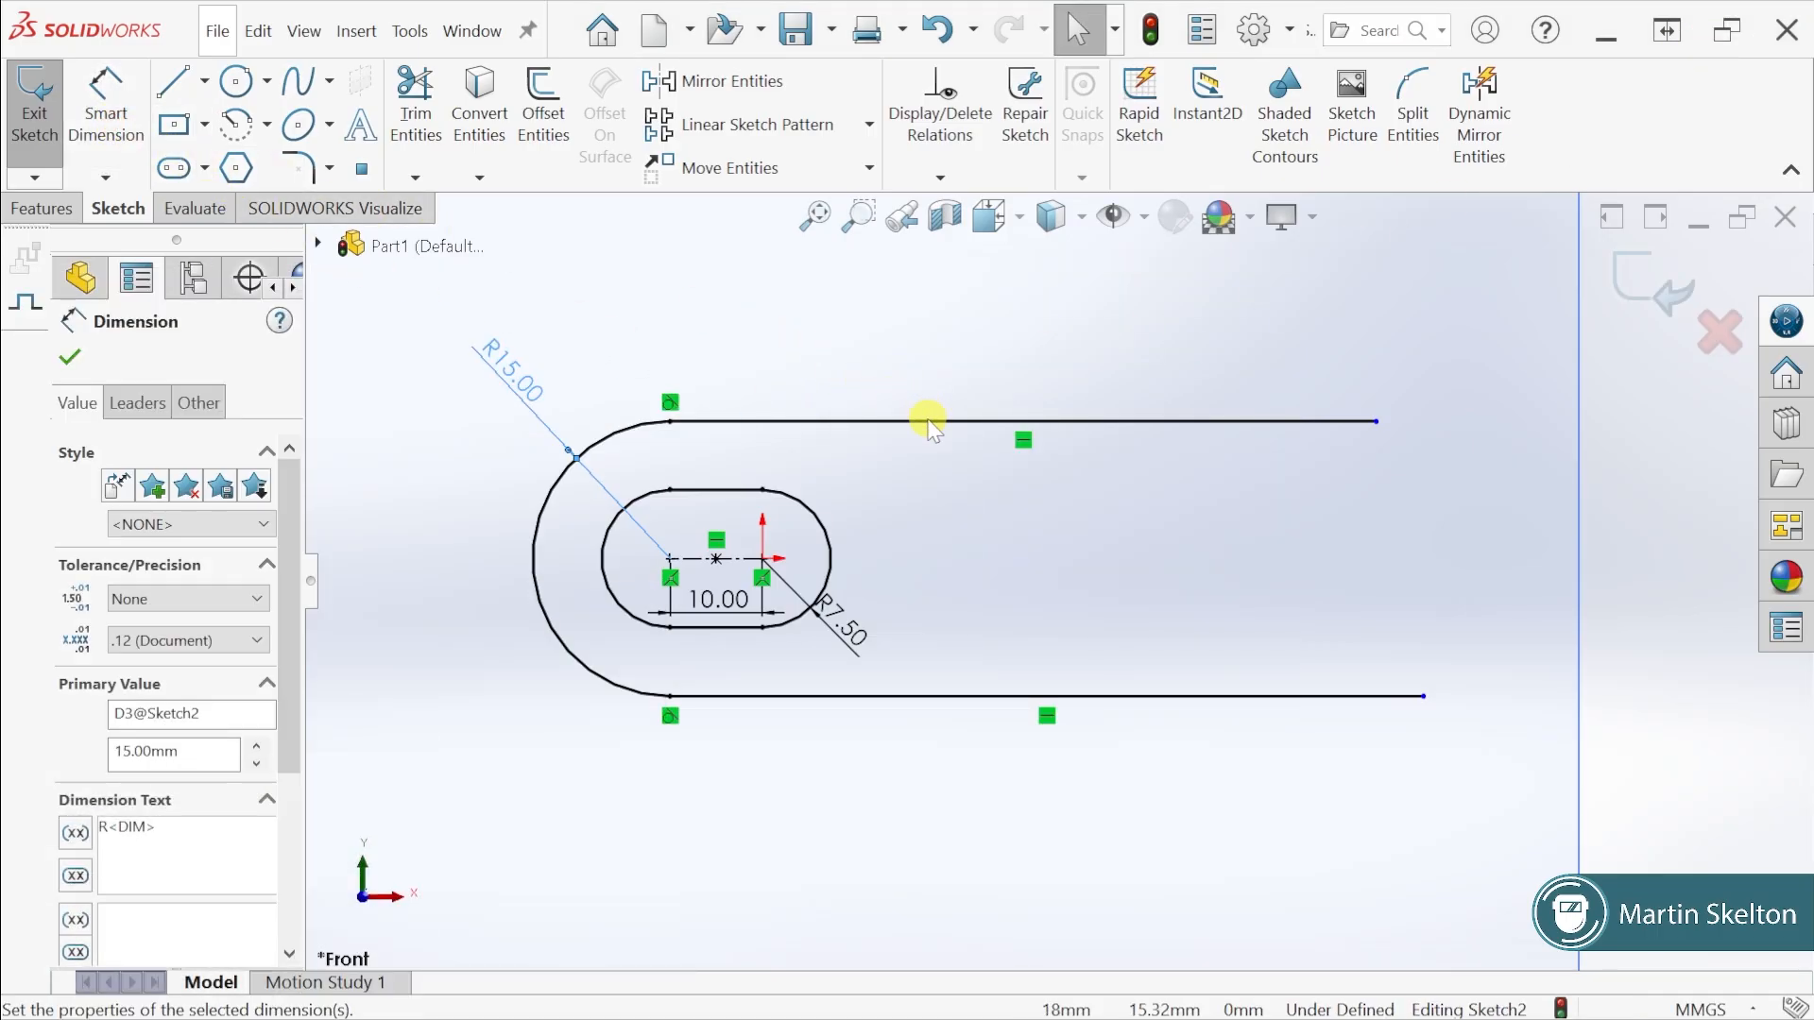
left_click(105, 106)
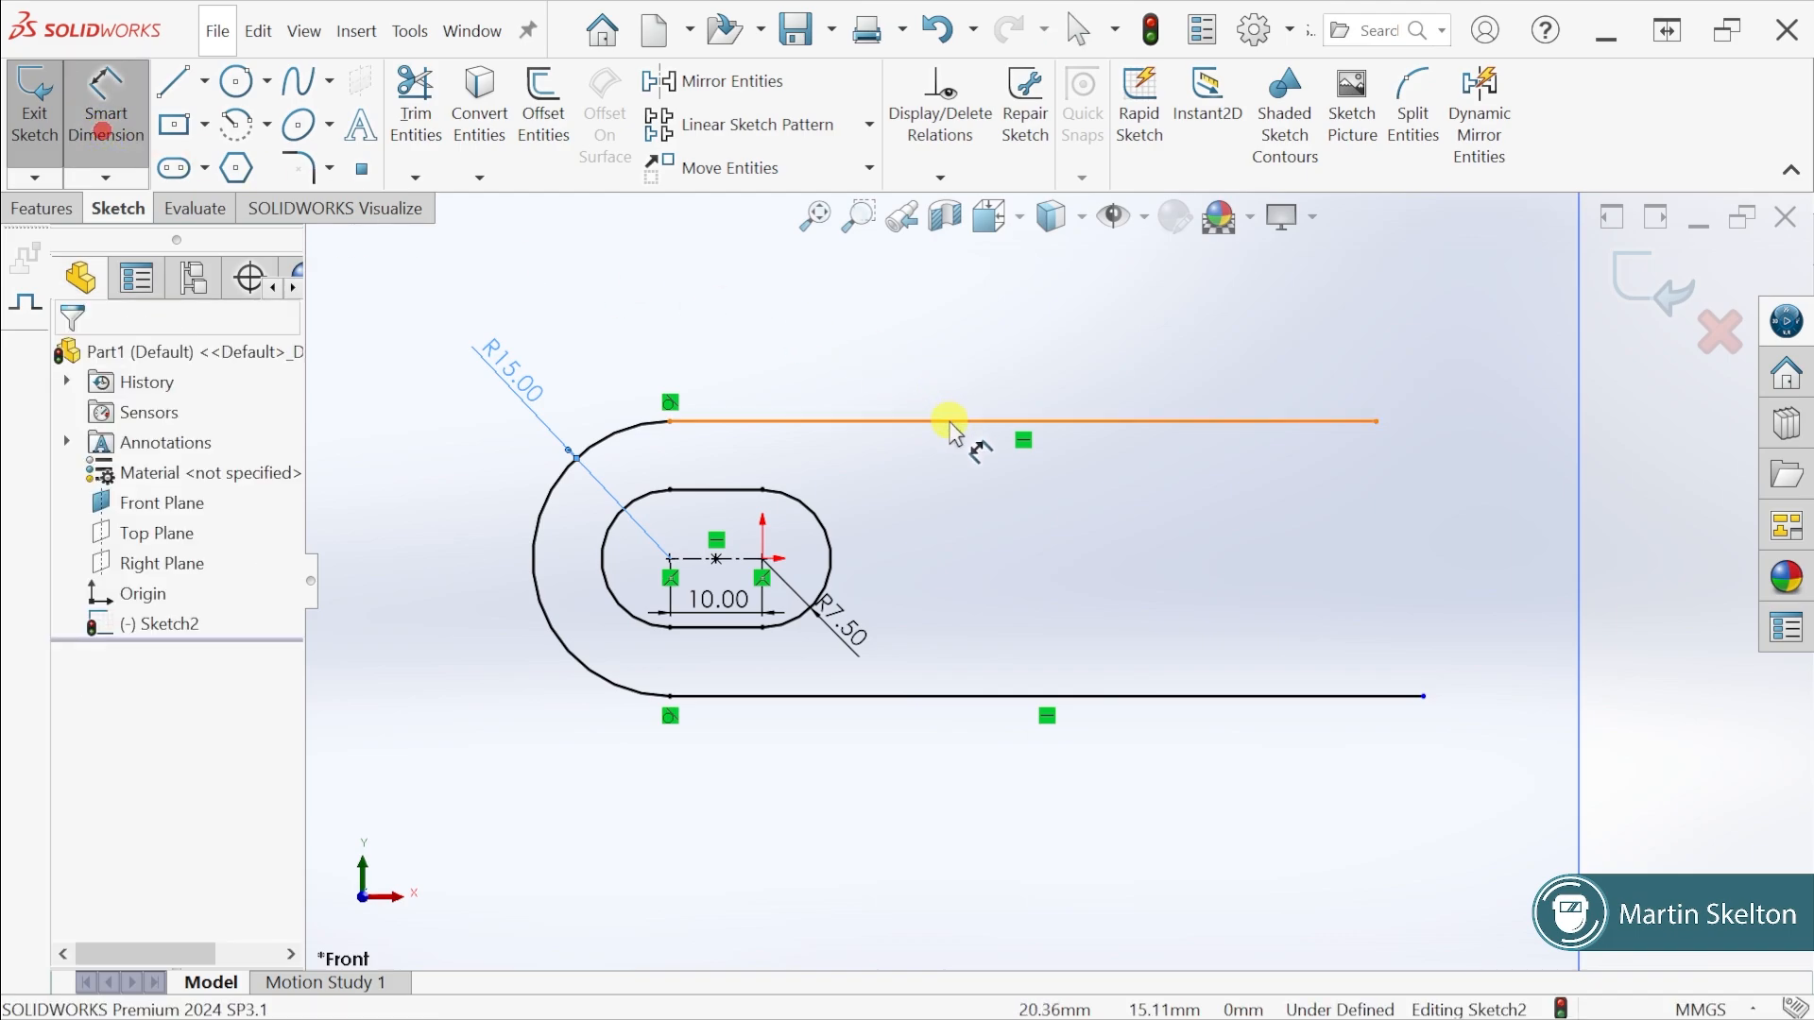
left_click(966, 391)
left_click(971, 359)
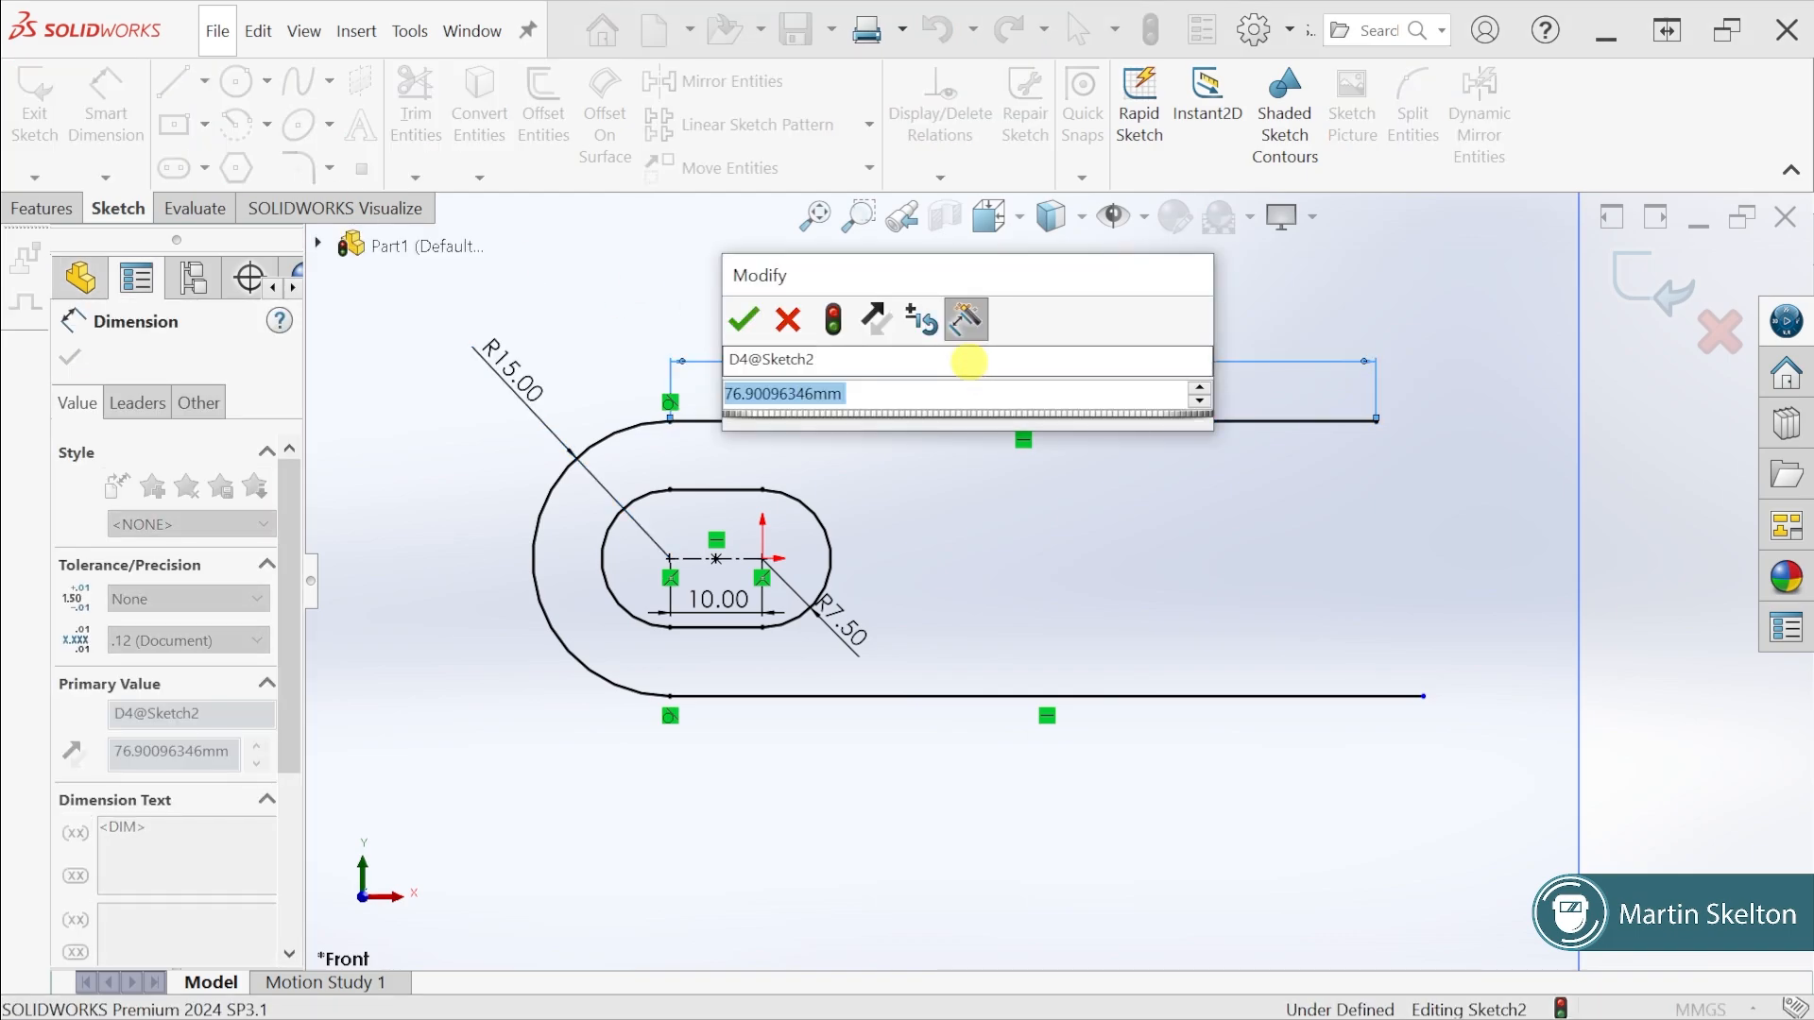
type("85")
key("Return")
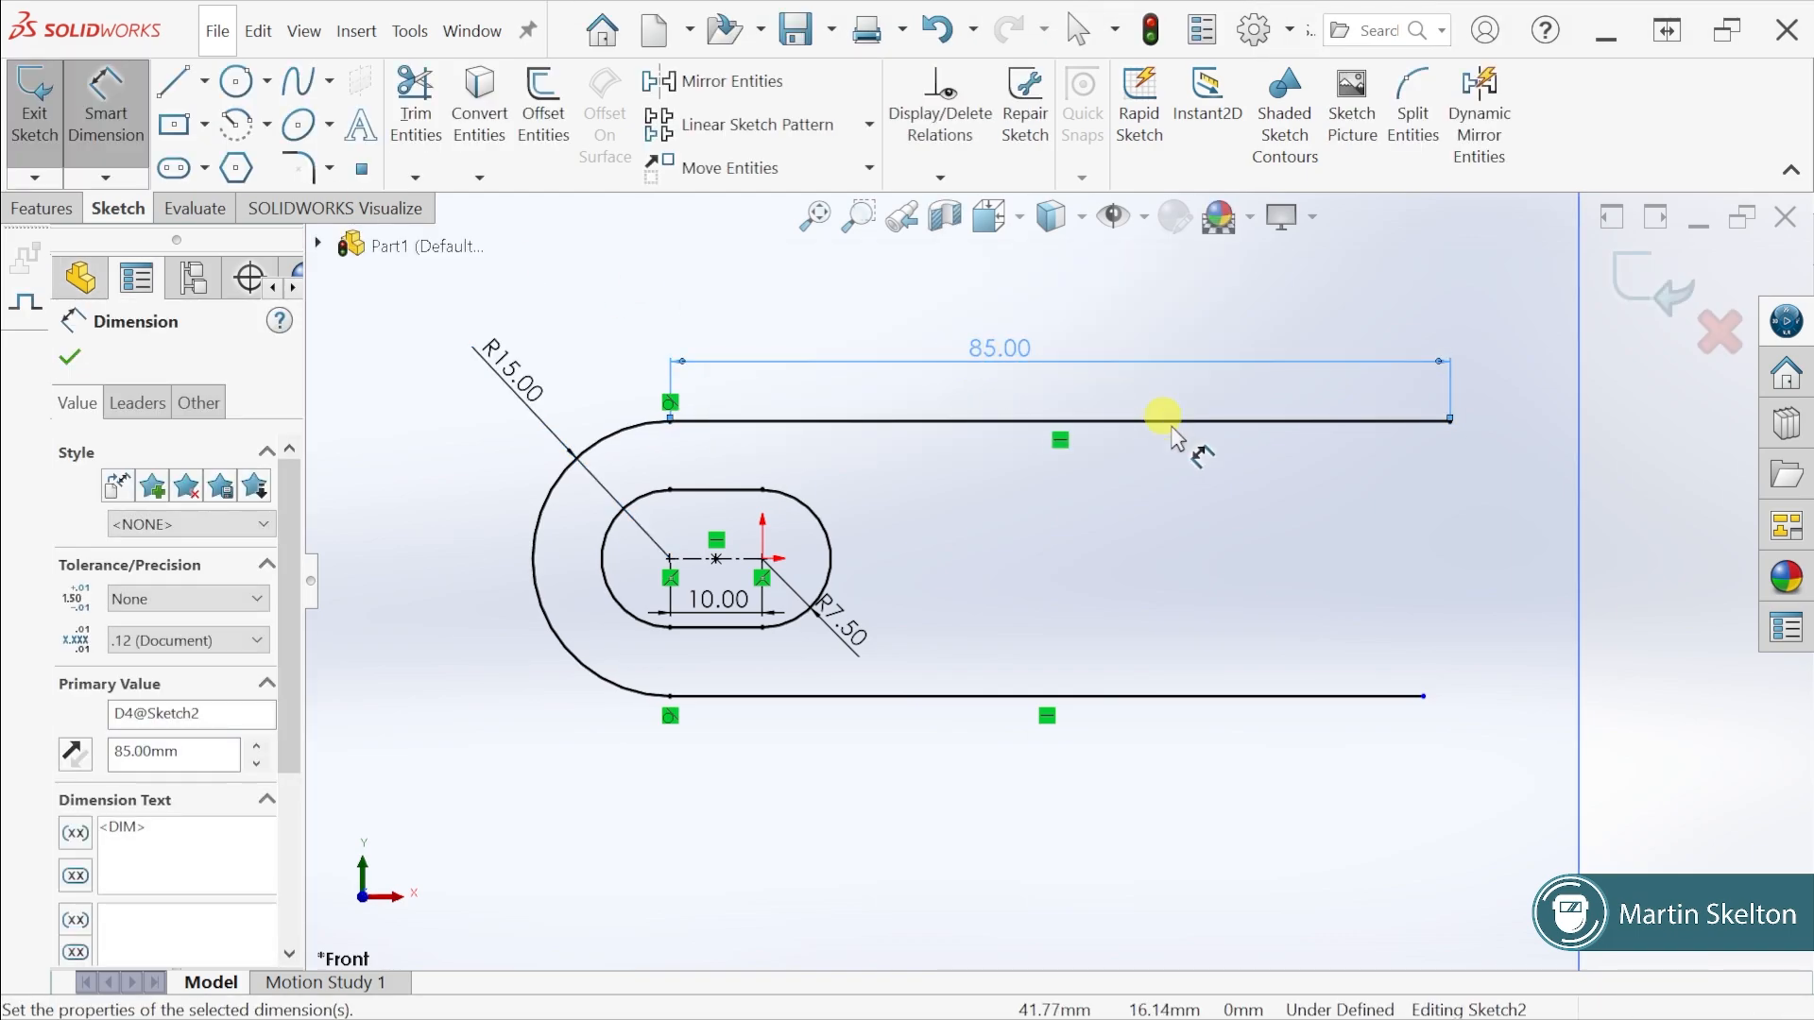
left_click(68, 356)
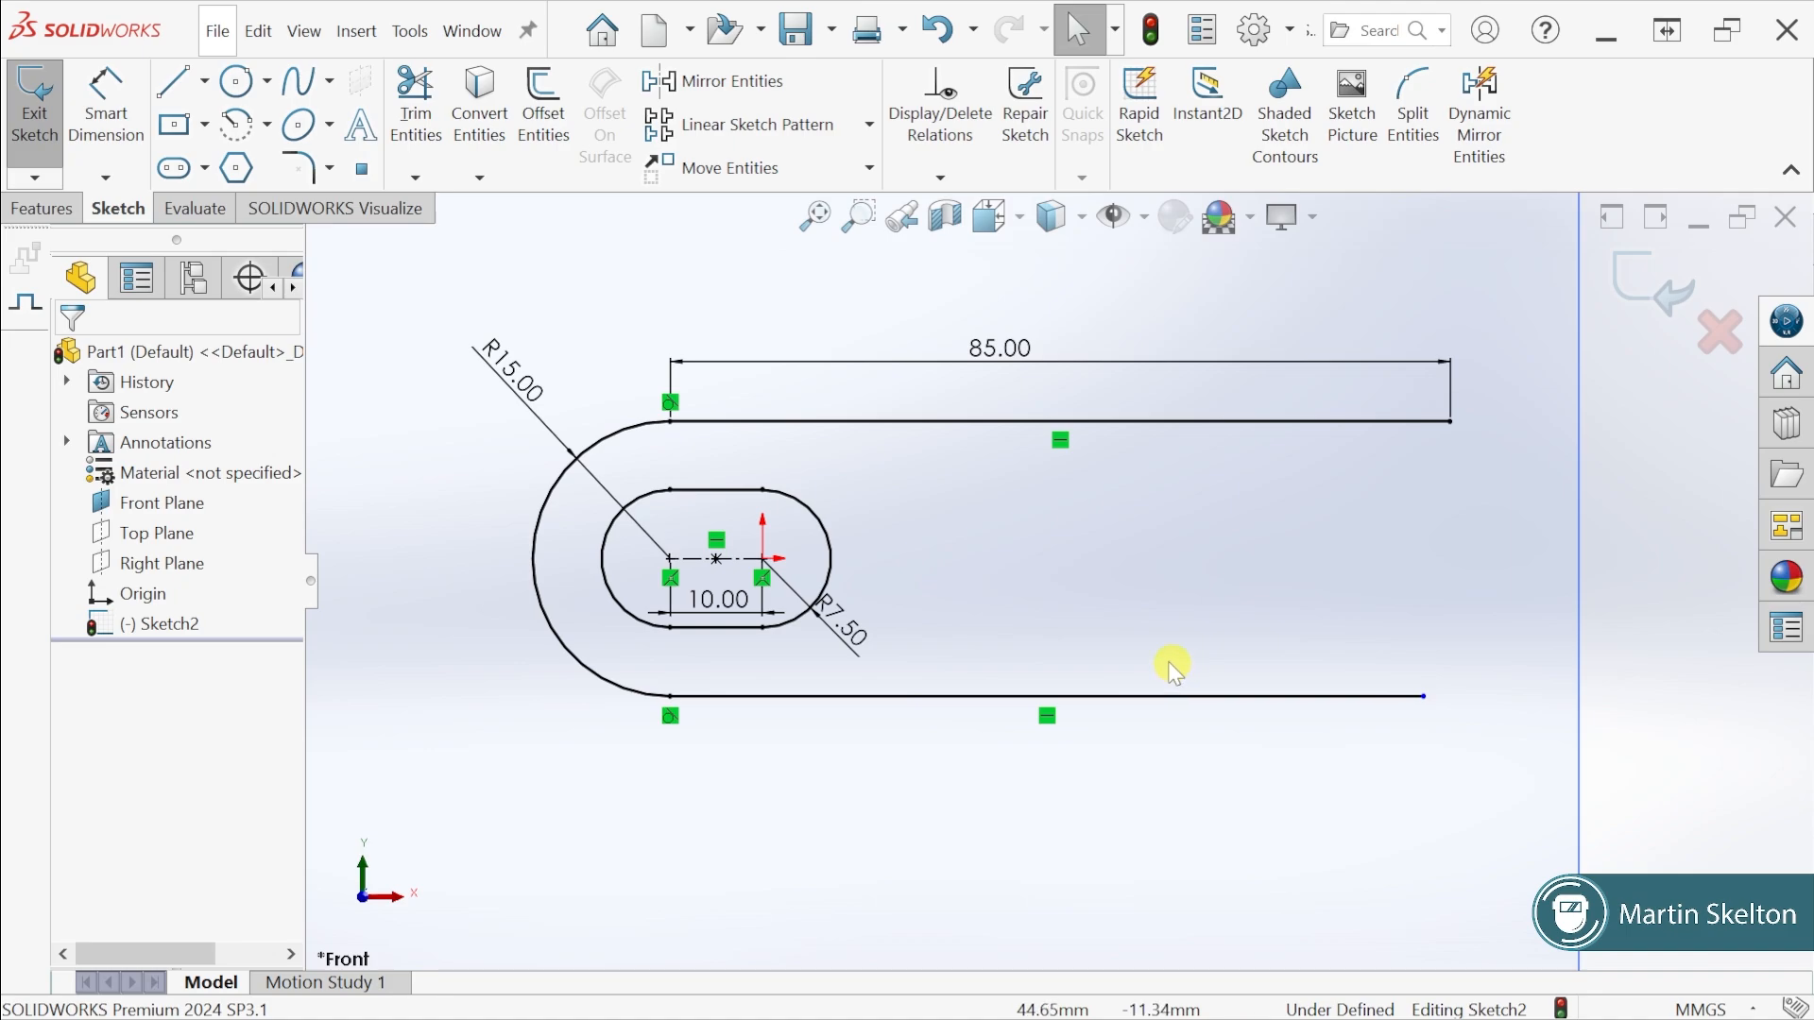
Dimension the lower horizontal line to 85 mm
left_click(118, 115)
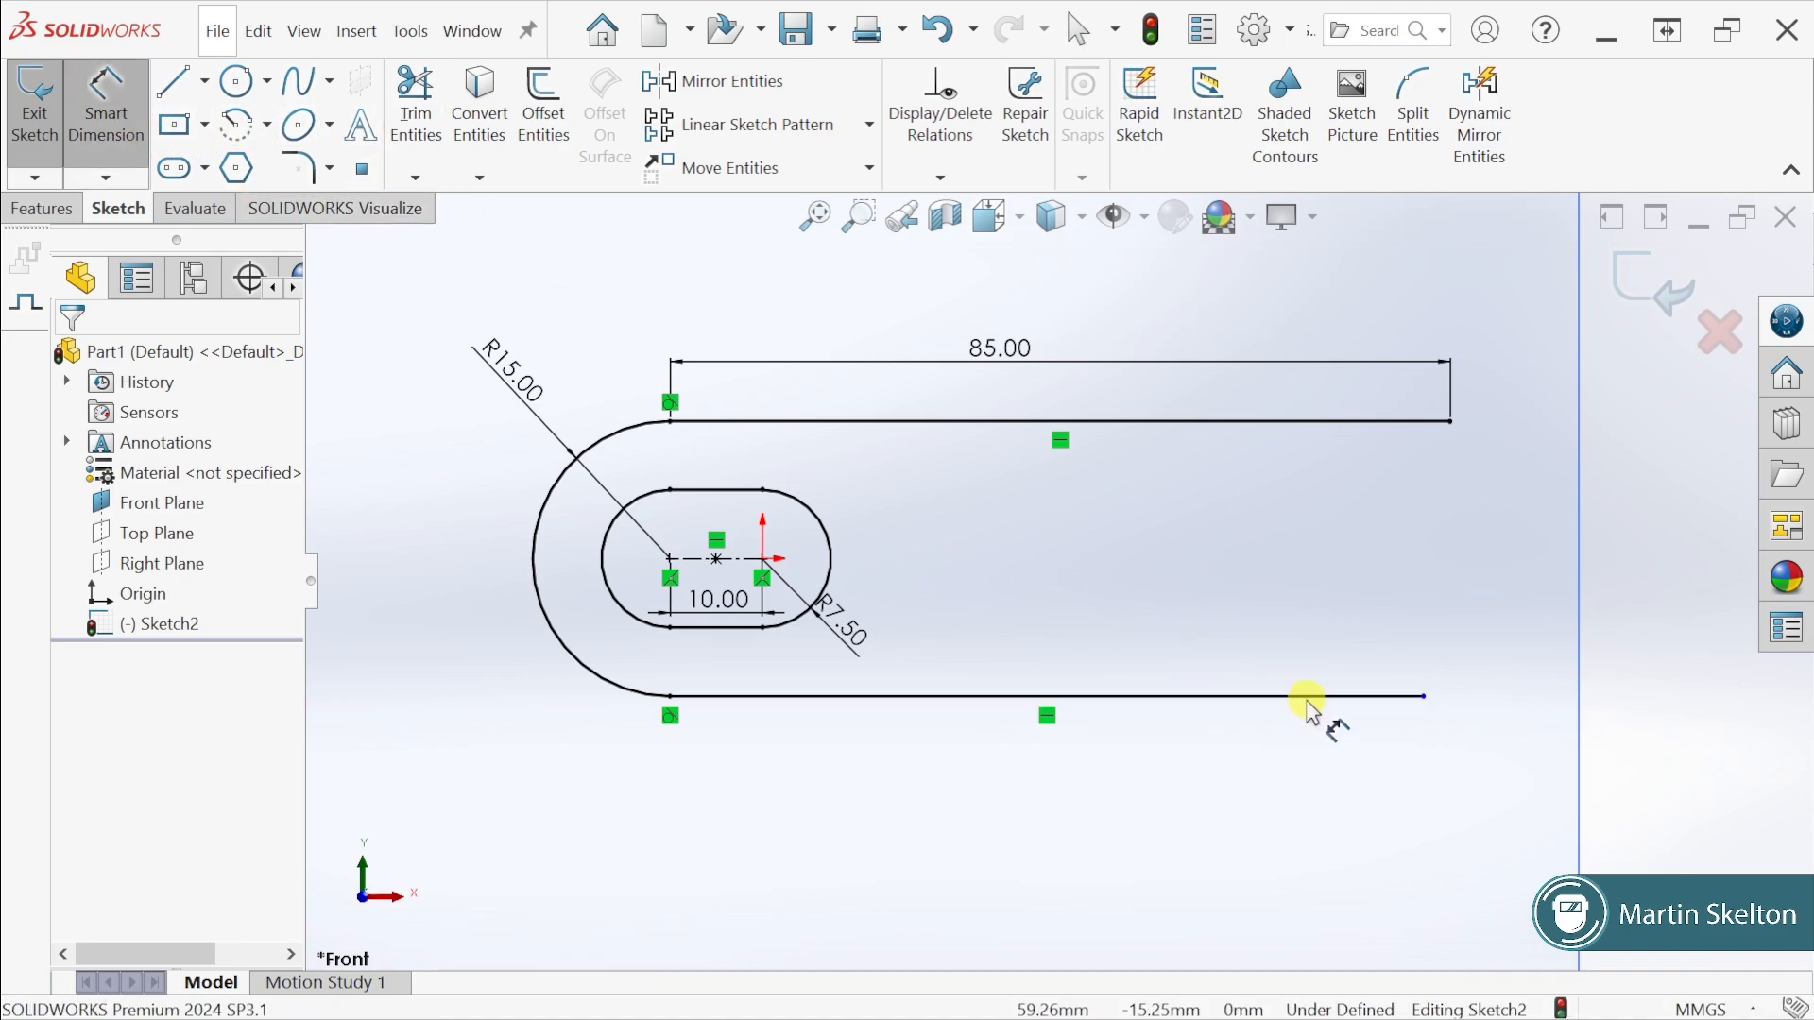
left_click(1308, 697)
left_click(1232, 801)
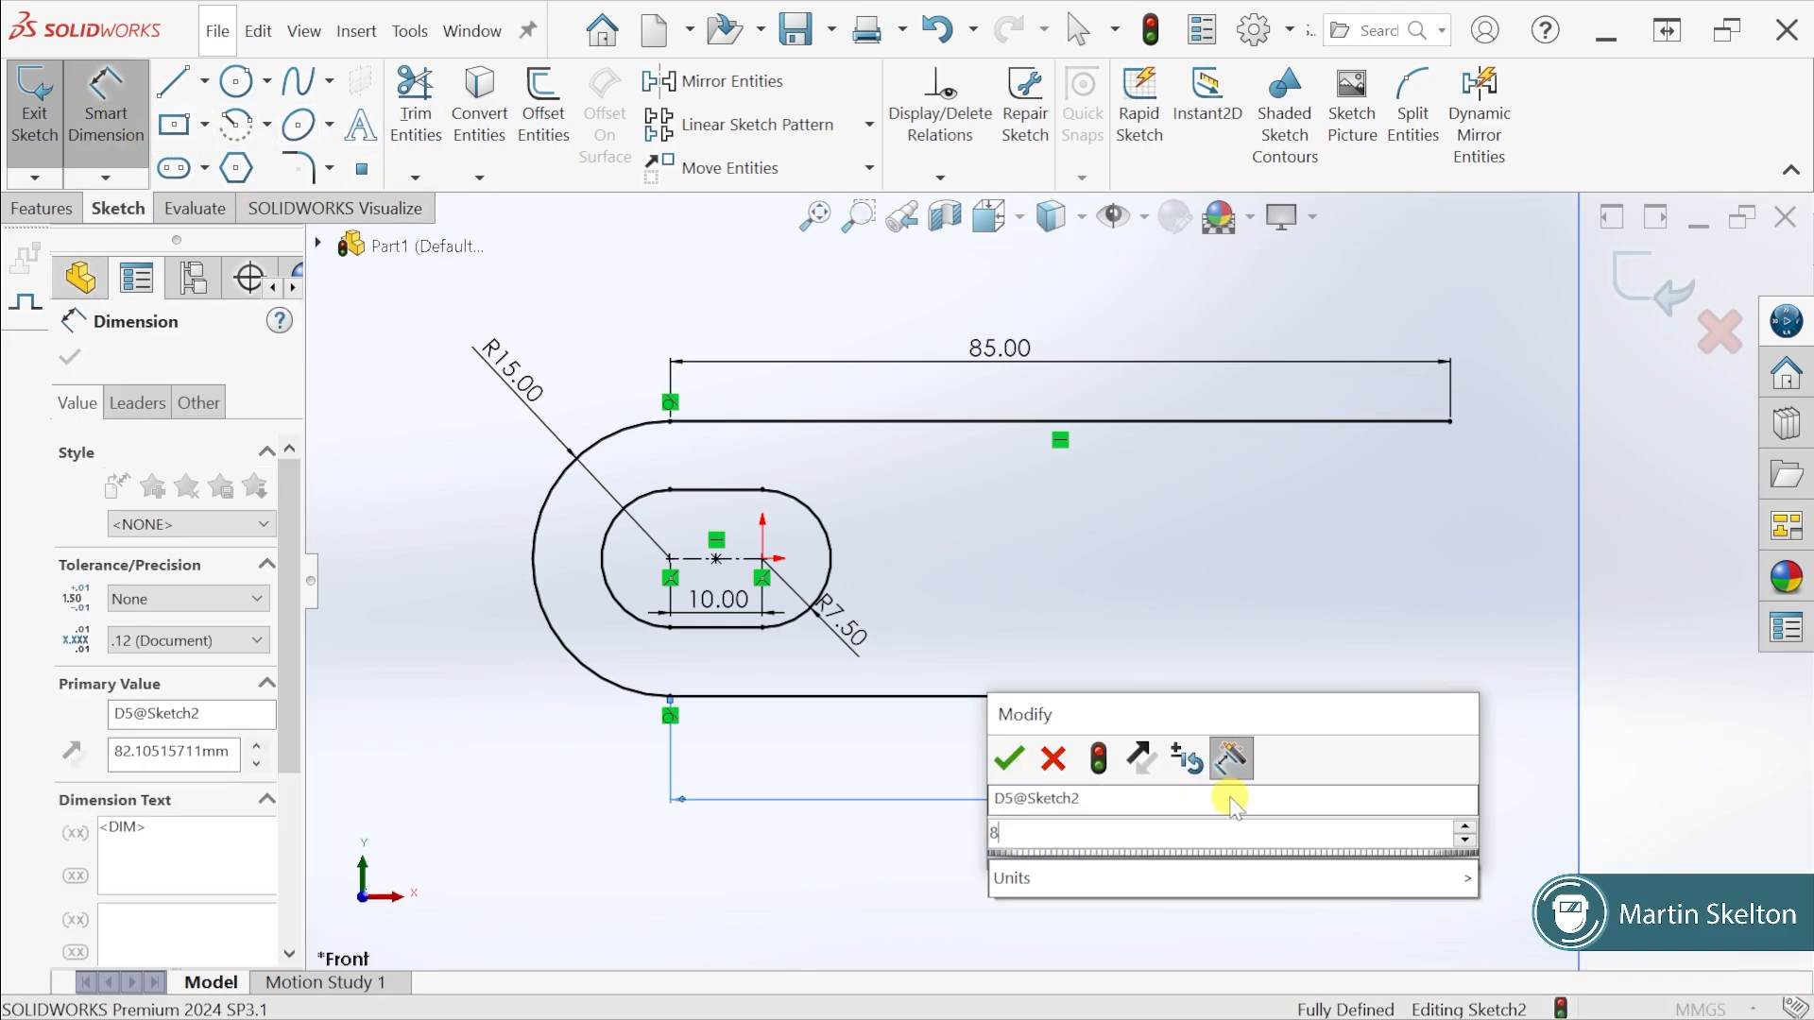
type("85")
key("Return")
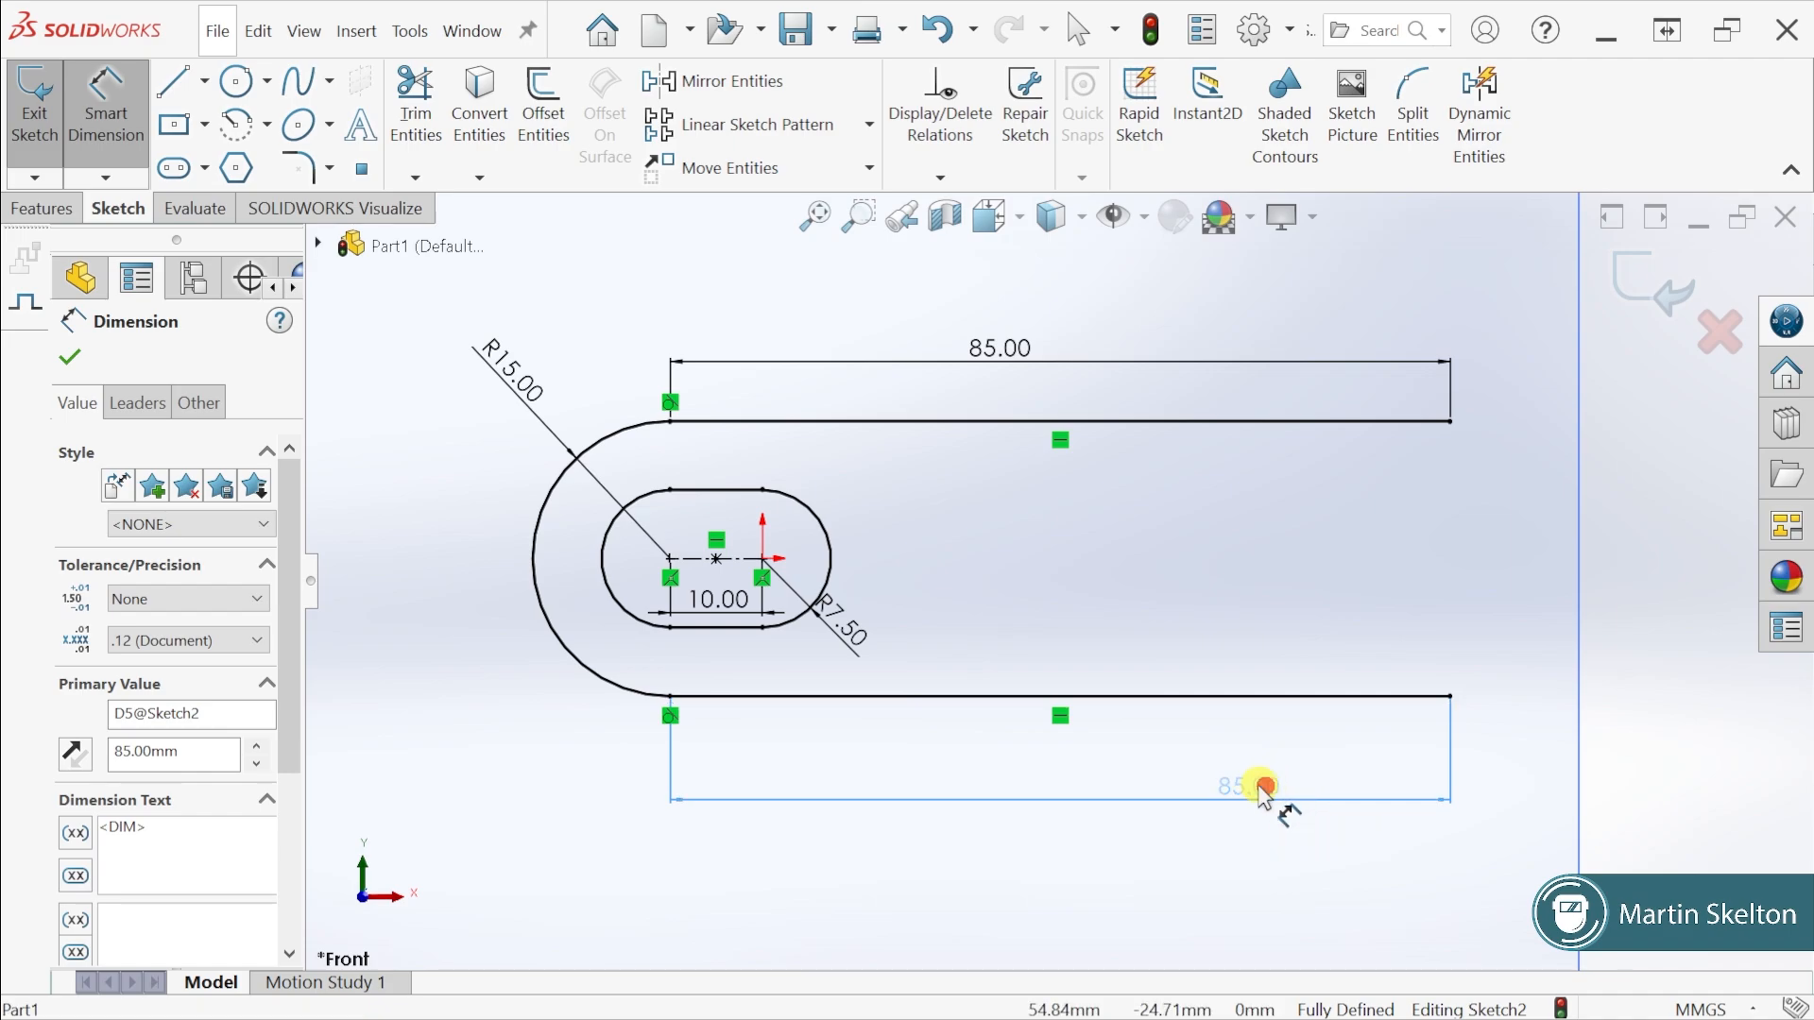
Delete the lower line's length dimension and shorten that line by moving its free right endpoint toward the arc
key("Delete")
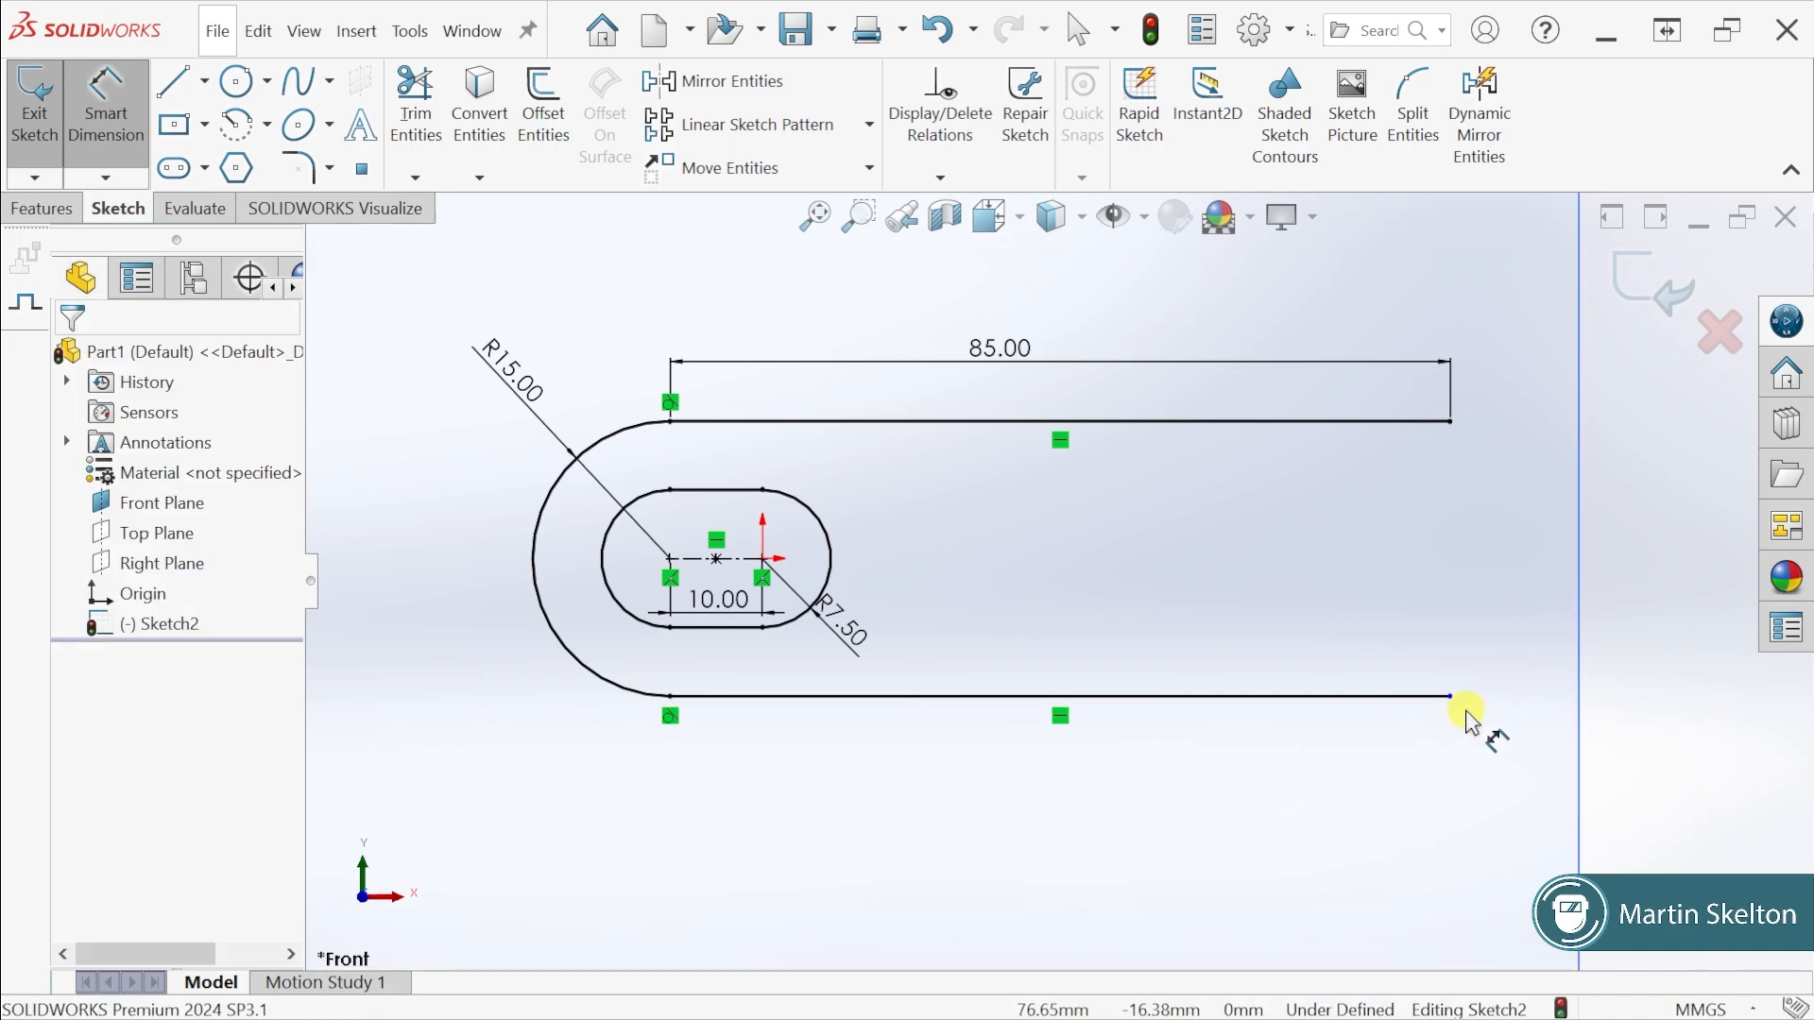
left_click(1079, 29)
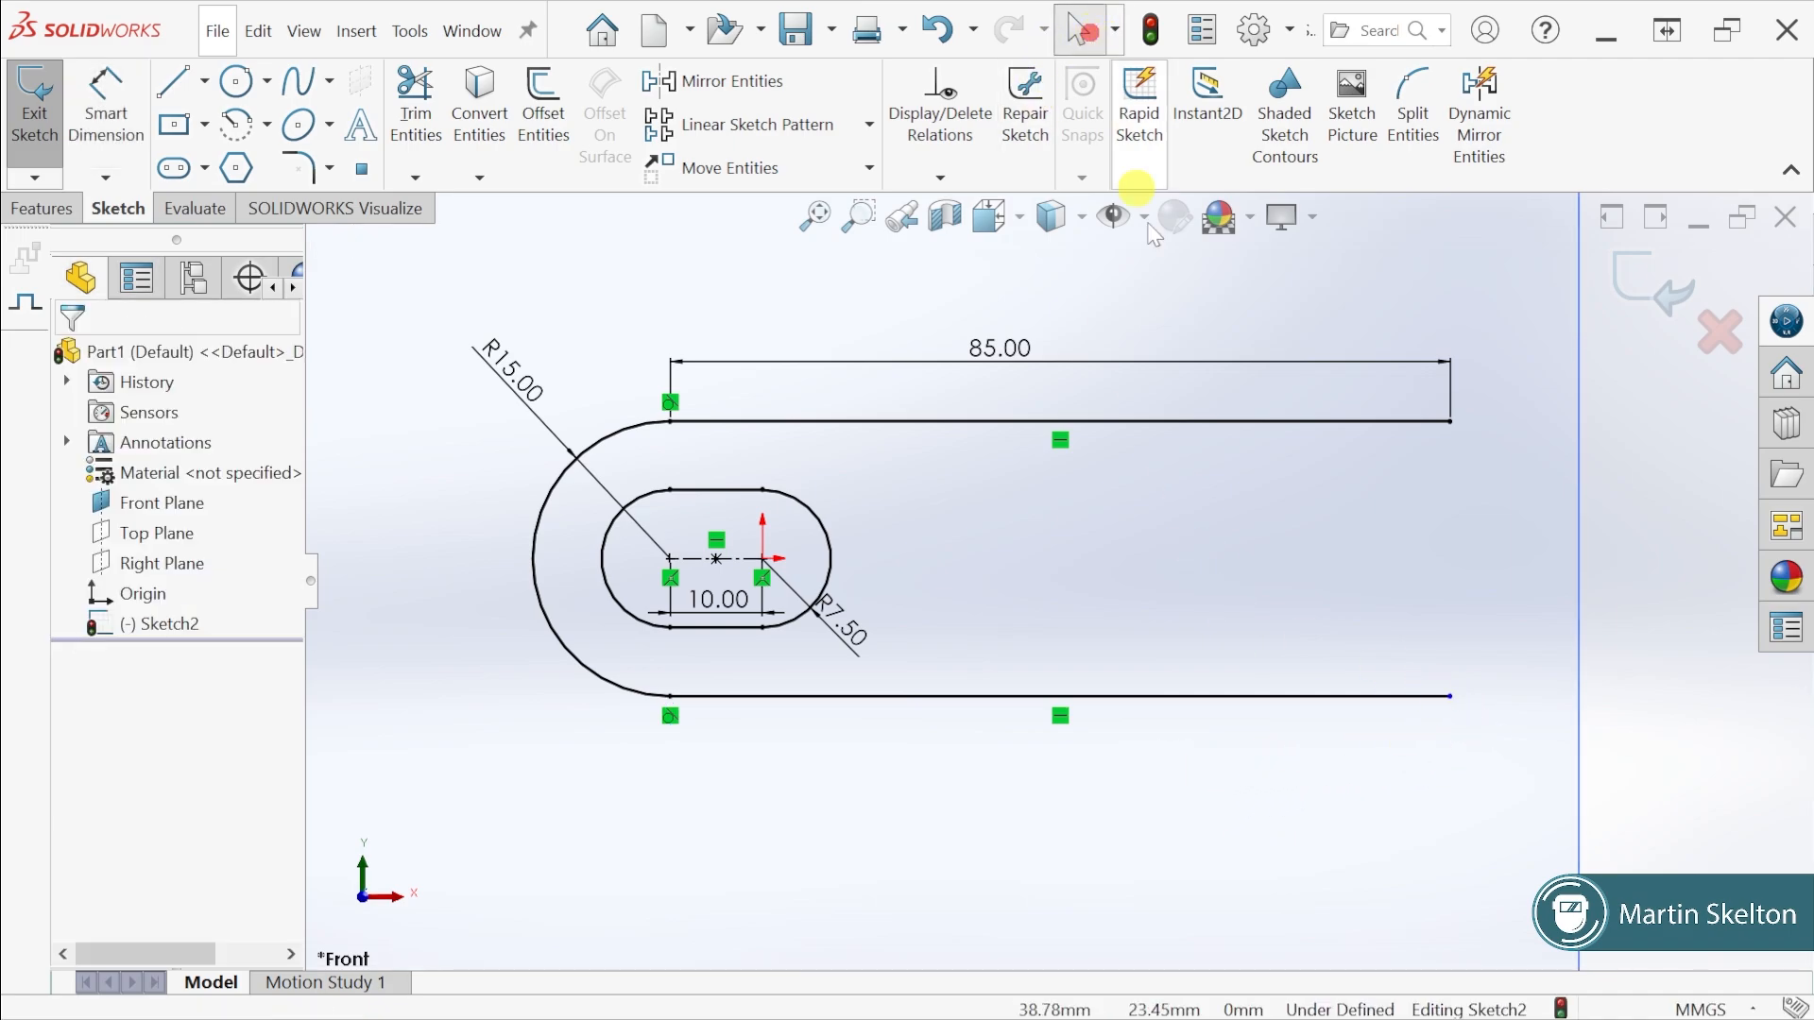
left_click_drag(1449, 696, 1283, 696)
left_click(1374, 862)
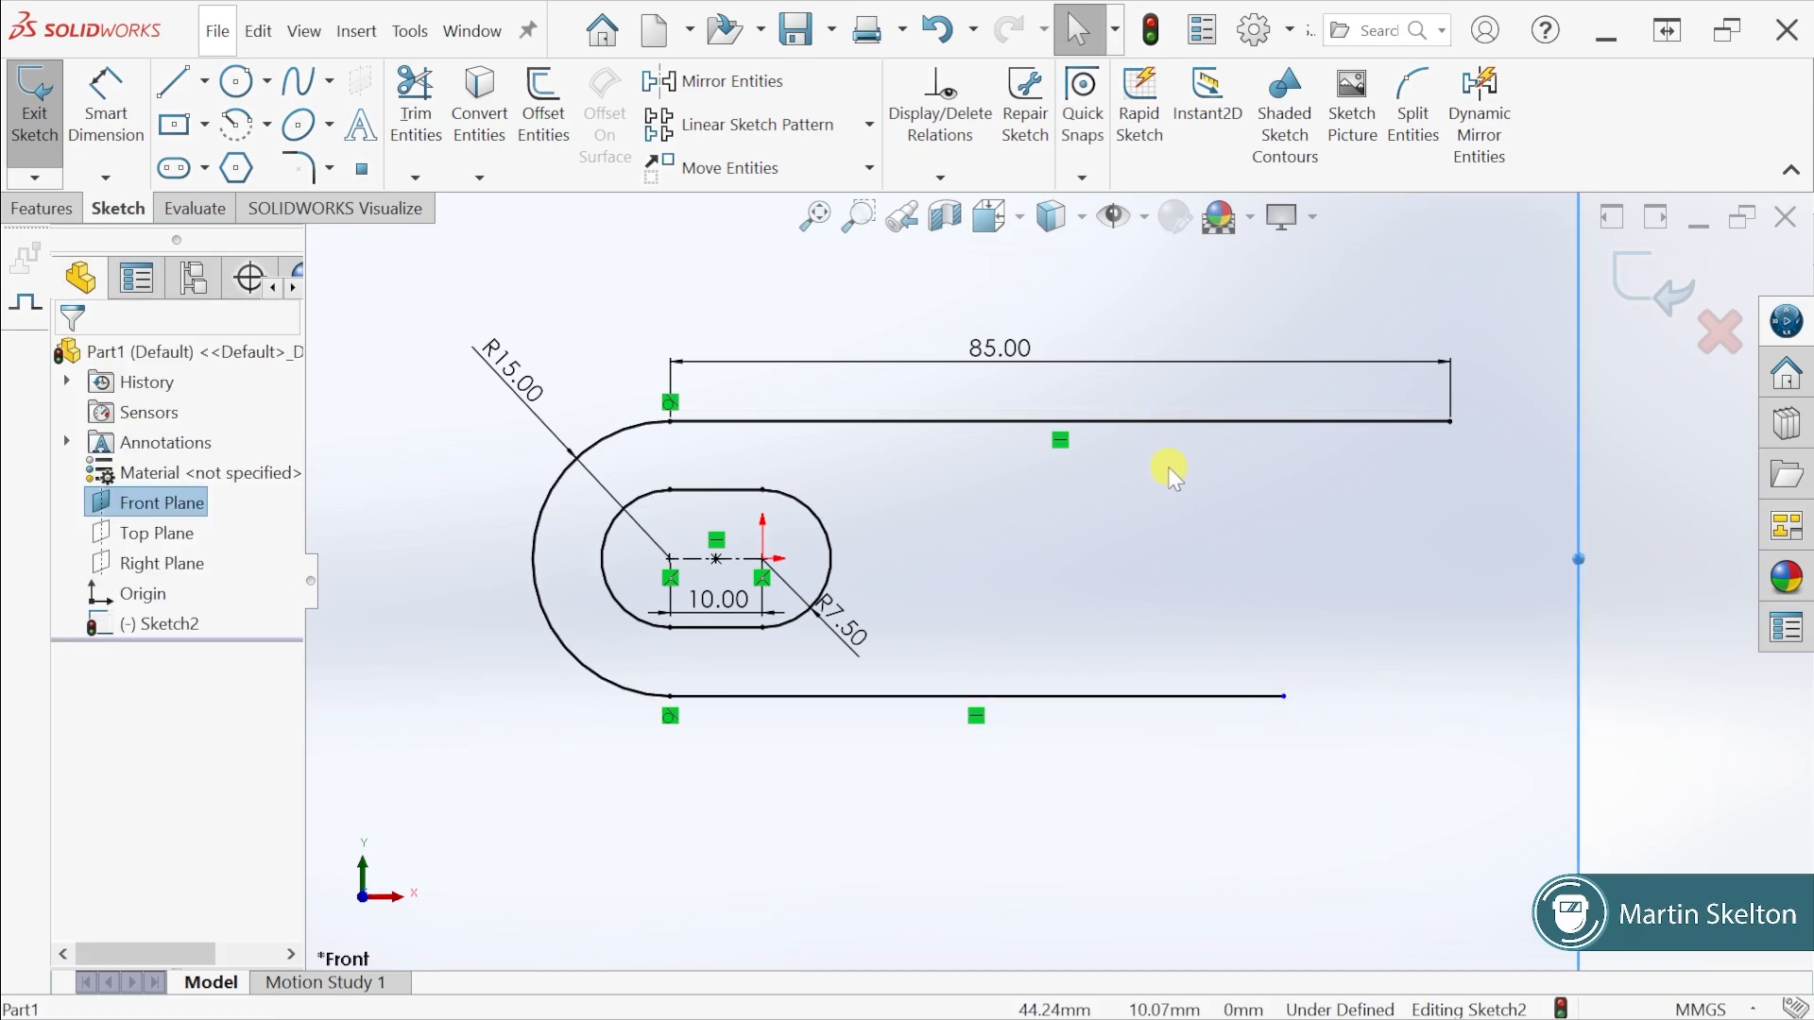
Add an Equal relation between the upper and lower horizontal lines
left_click(1202, 421)
left_click(1192, 697, "ctrl")
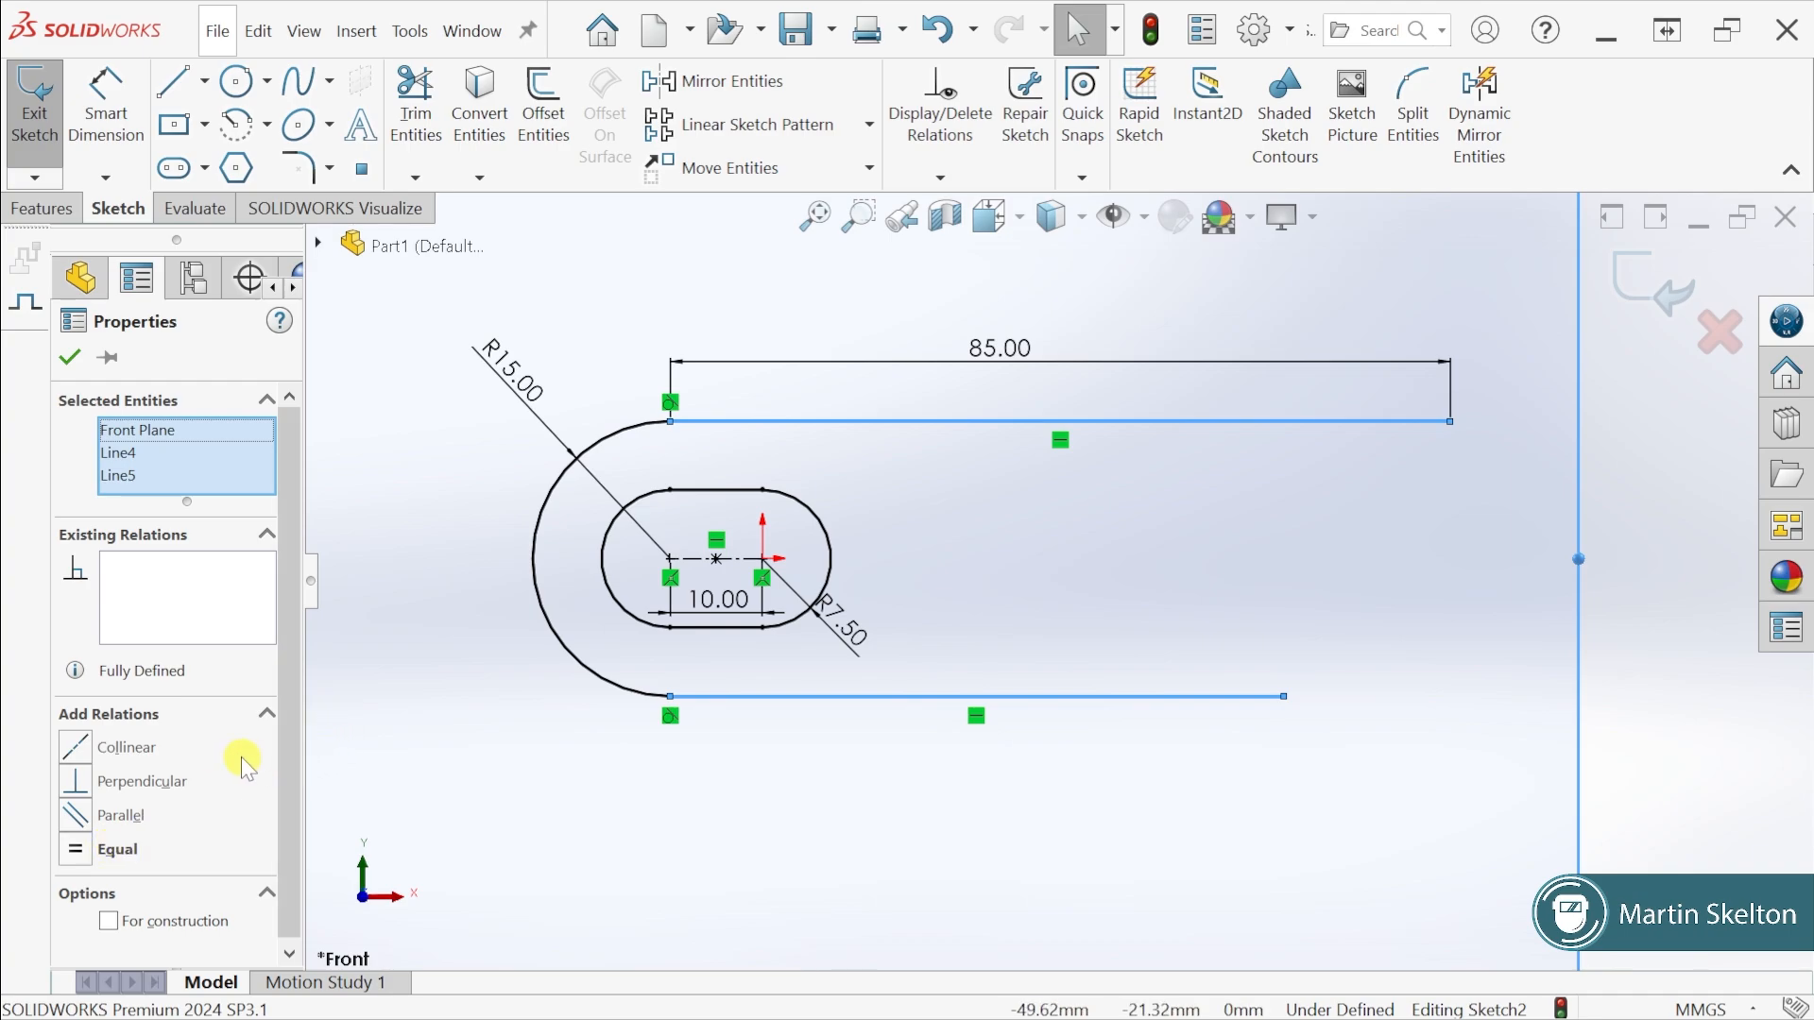
left_click_drag(287, 678, 287, 691)
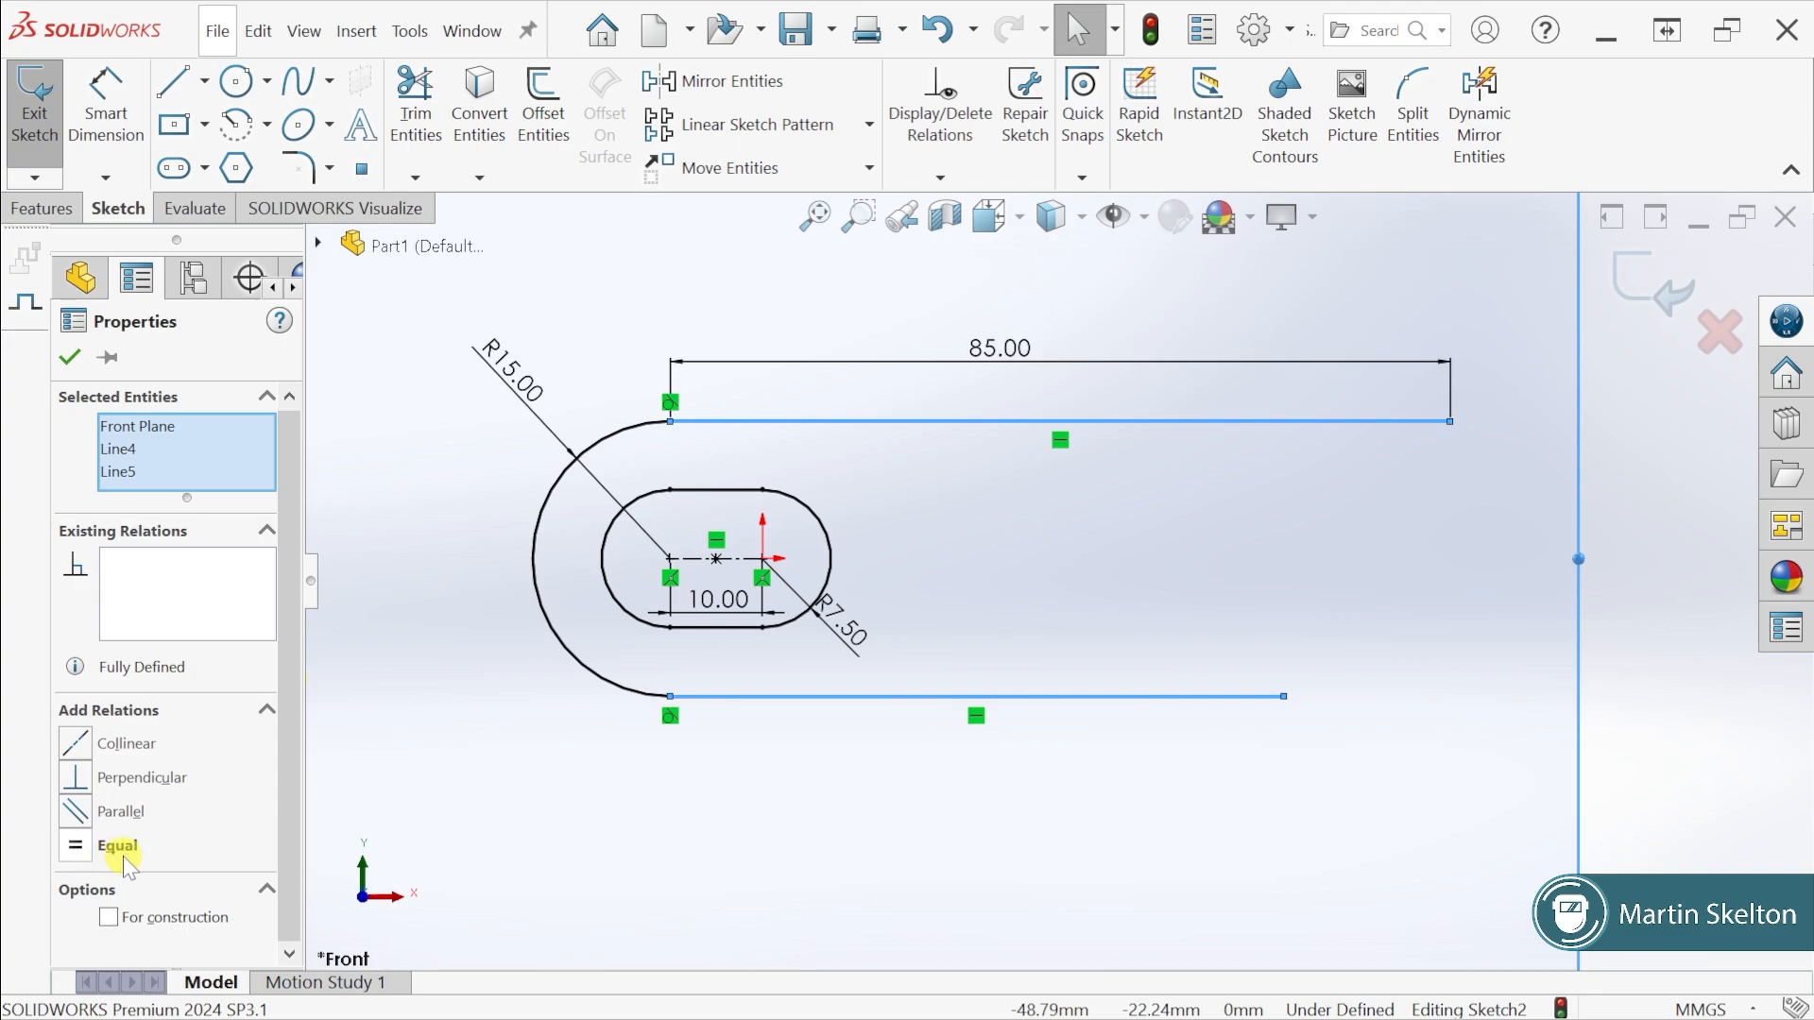
left_click(77, 844)
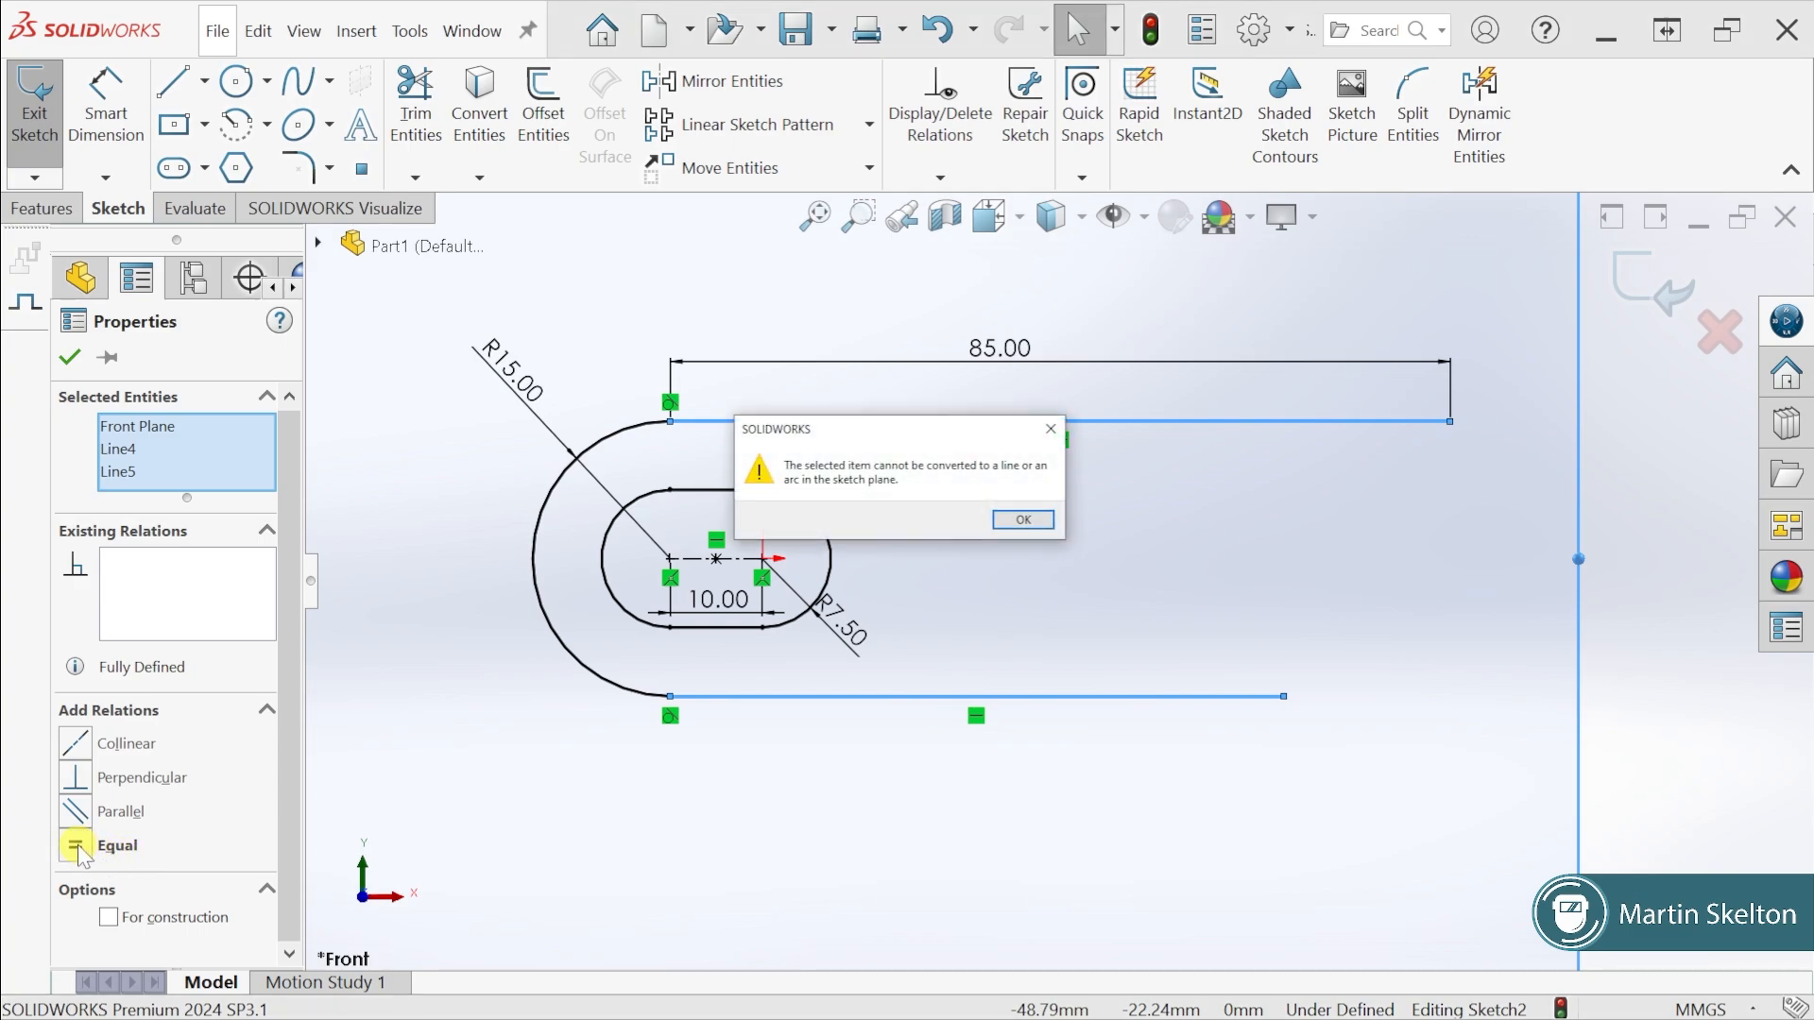
left_click(1029, 519)
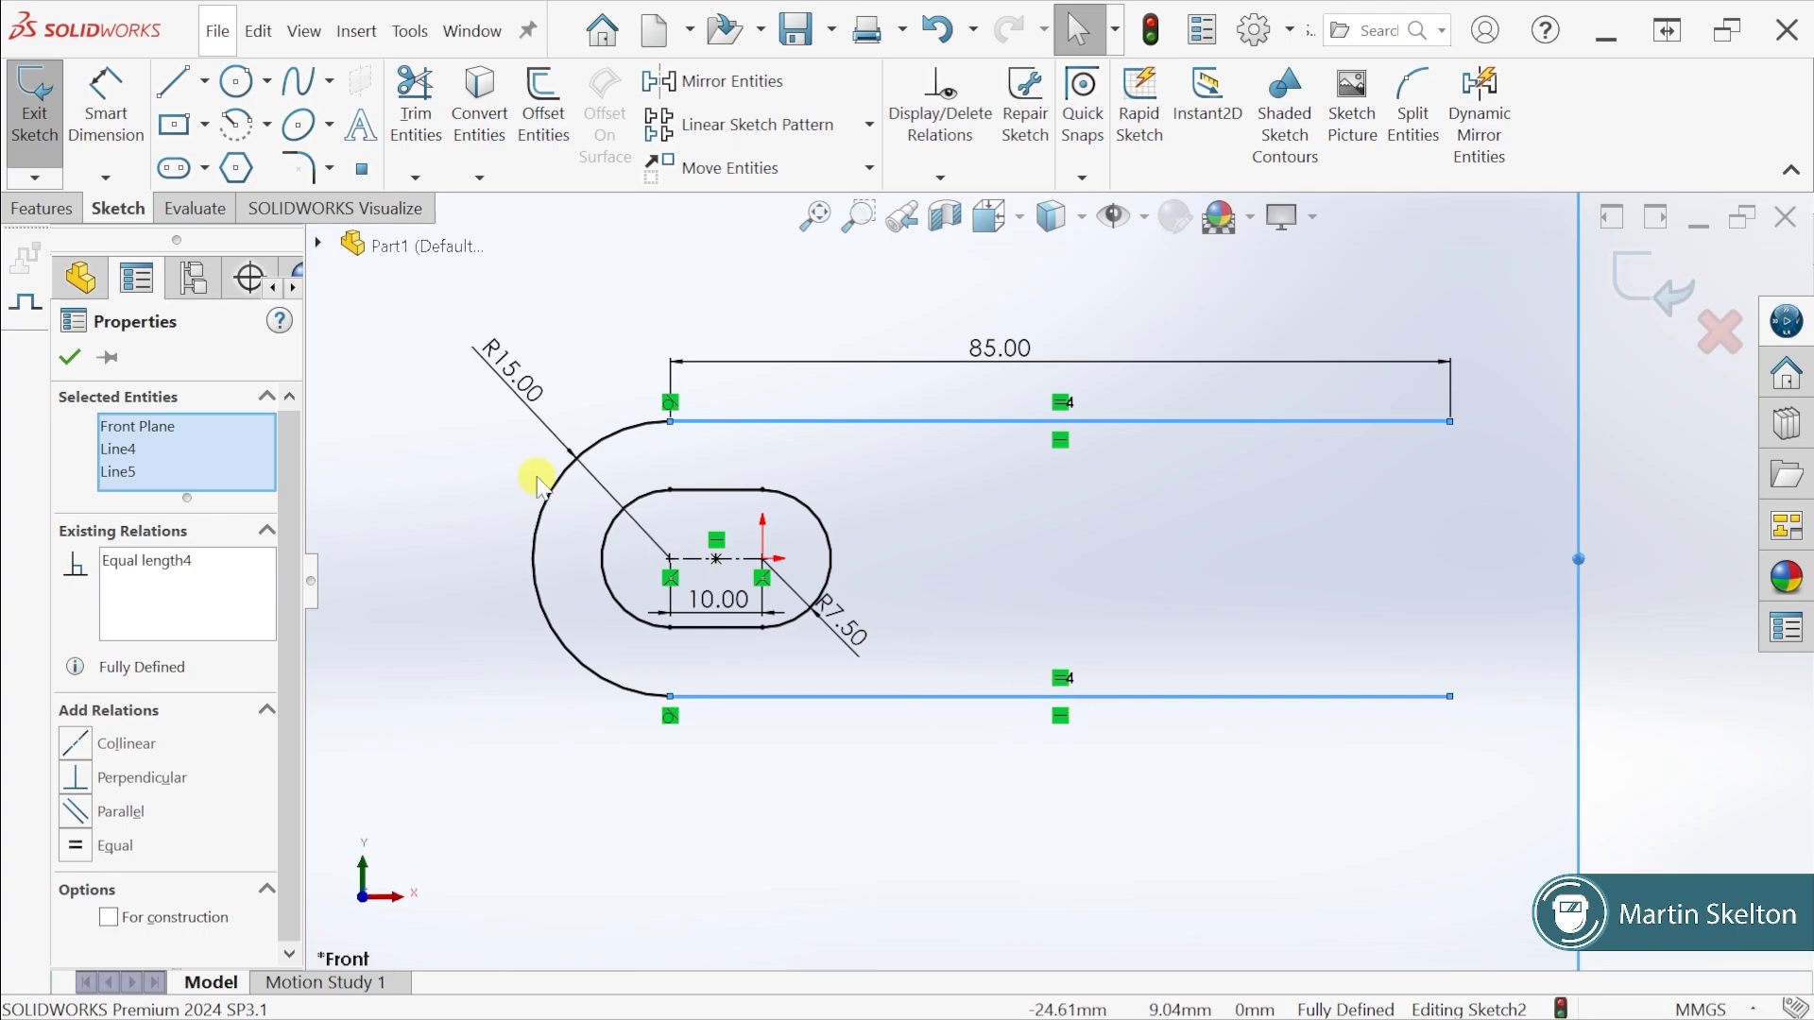
Accept the relation and reposition the 85 mm dimension slightly higher above the upper line
left_click(69, 356)
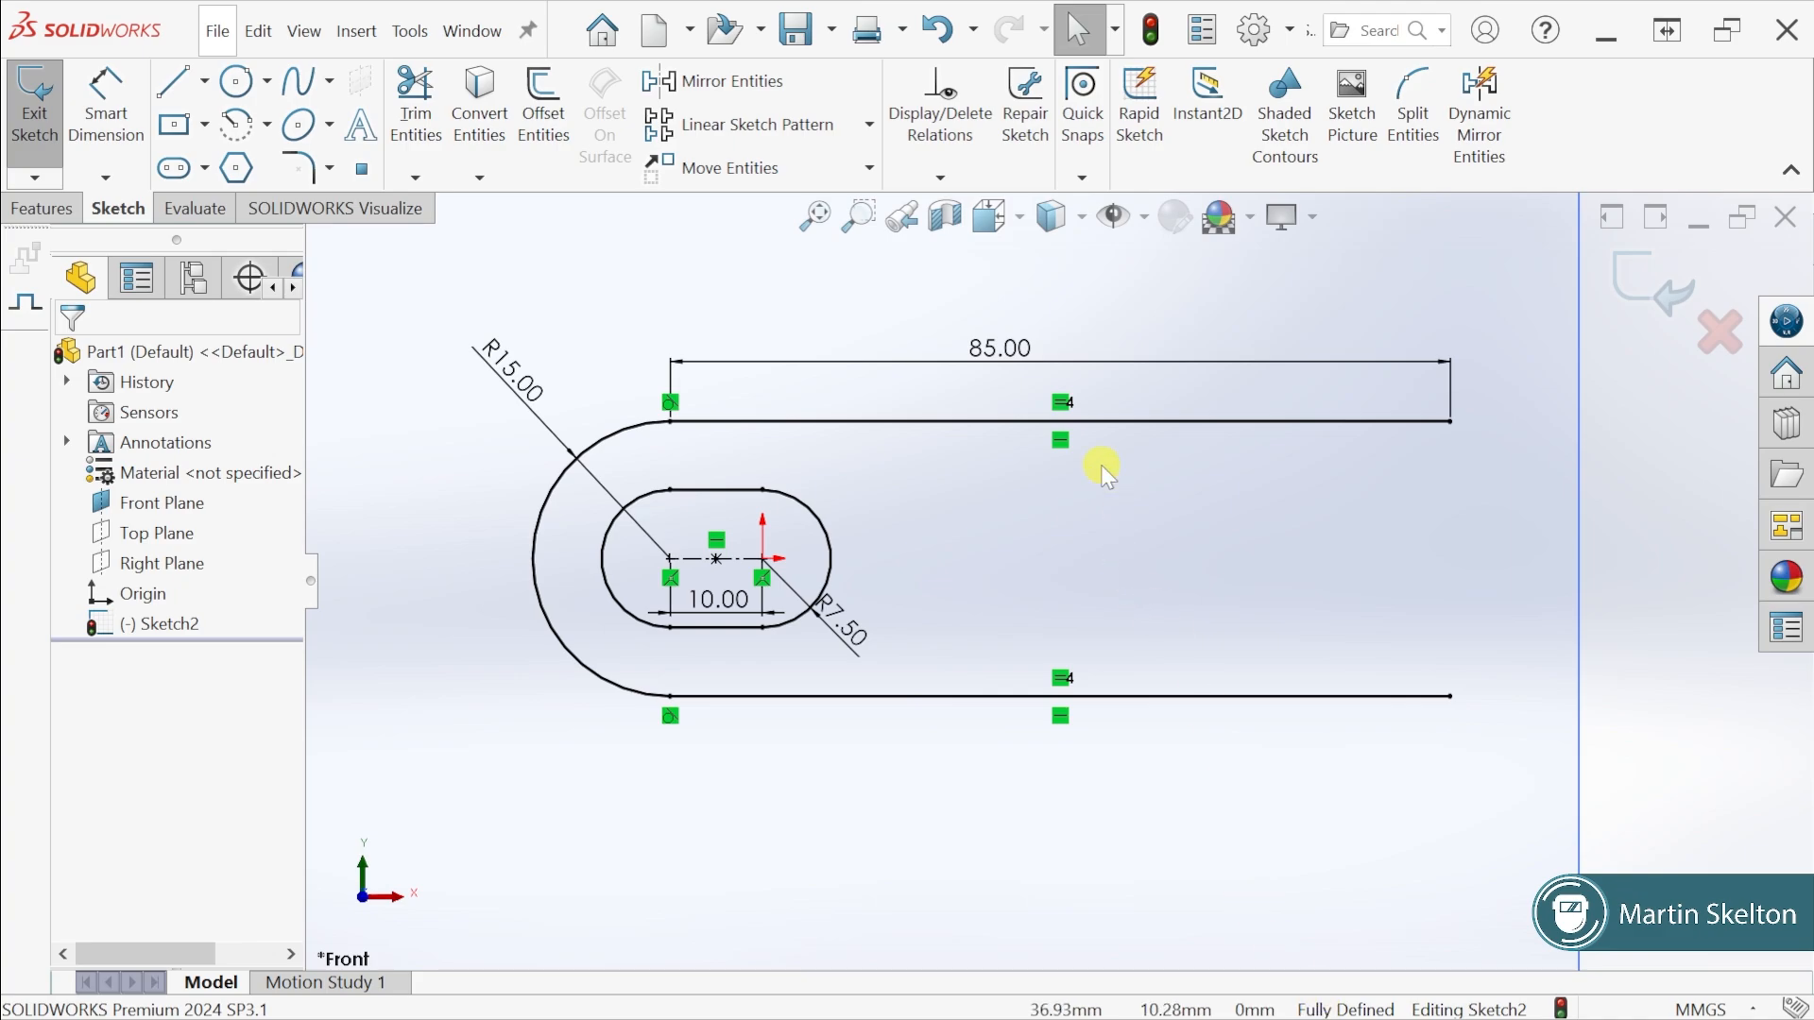
left_click_drag(993, 351, 1048, 348)
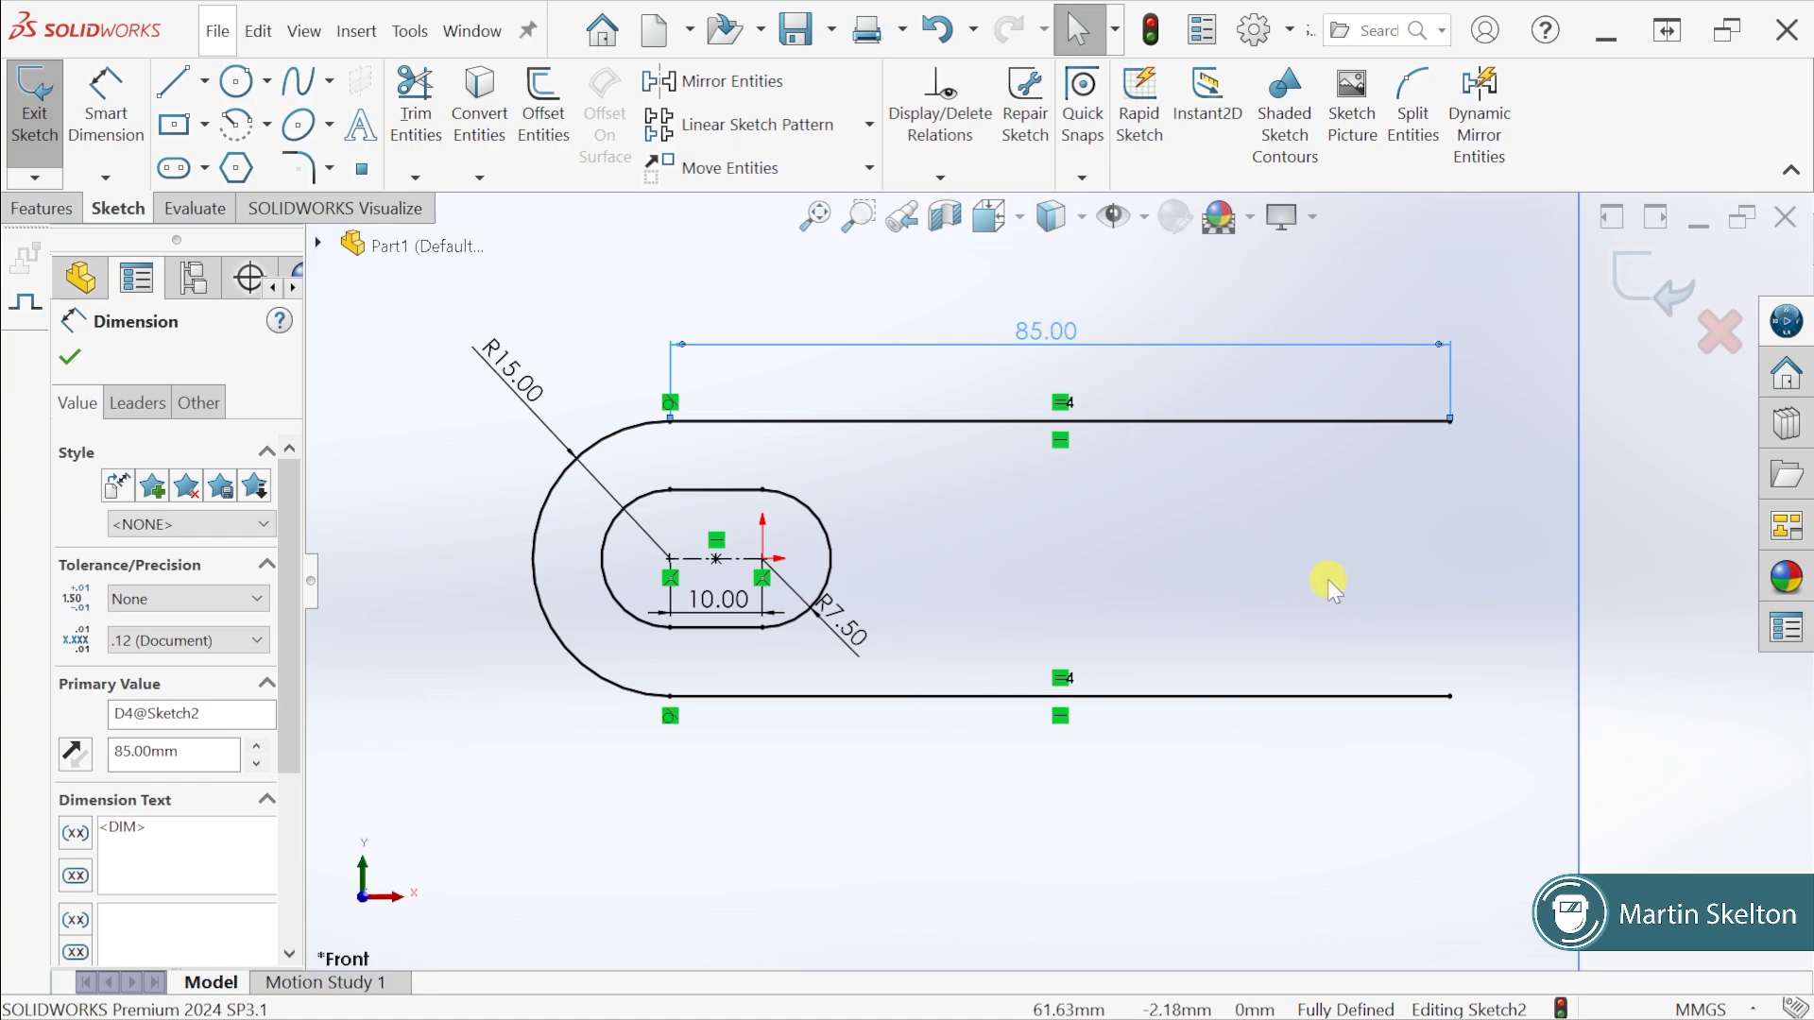
key("z")
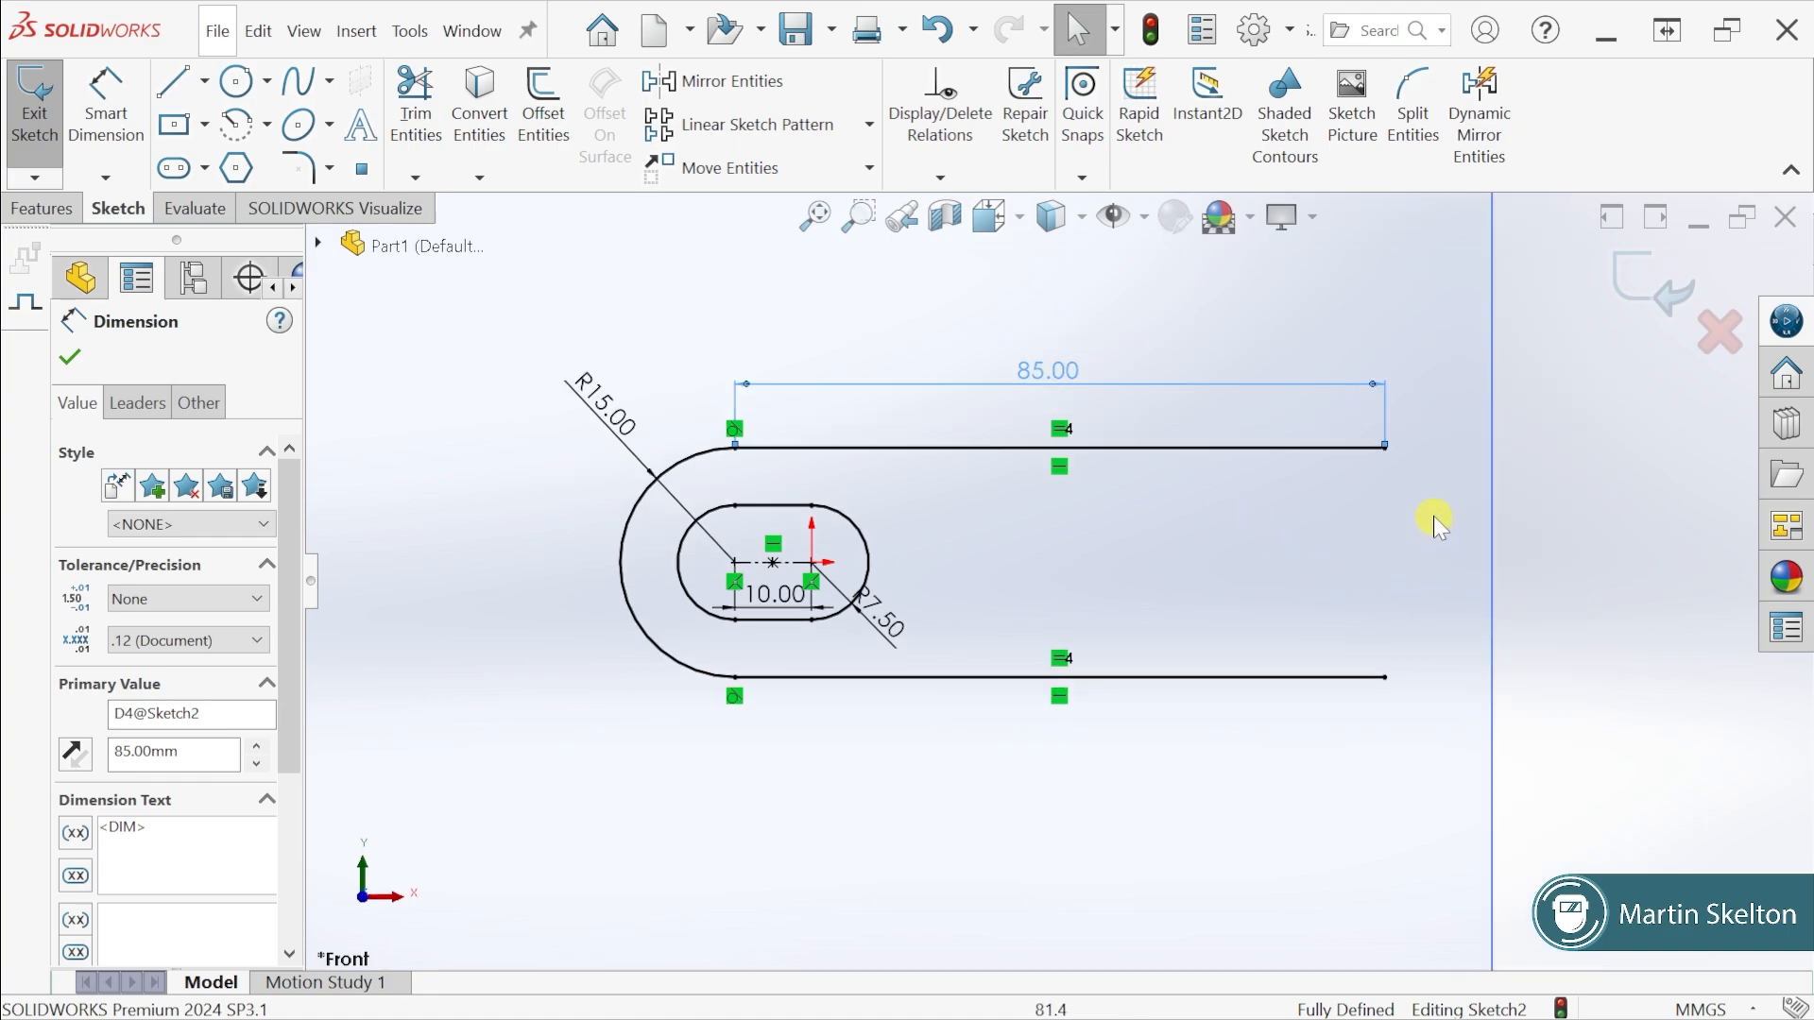
scroll(1387, 482, "down", 2)
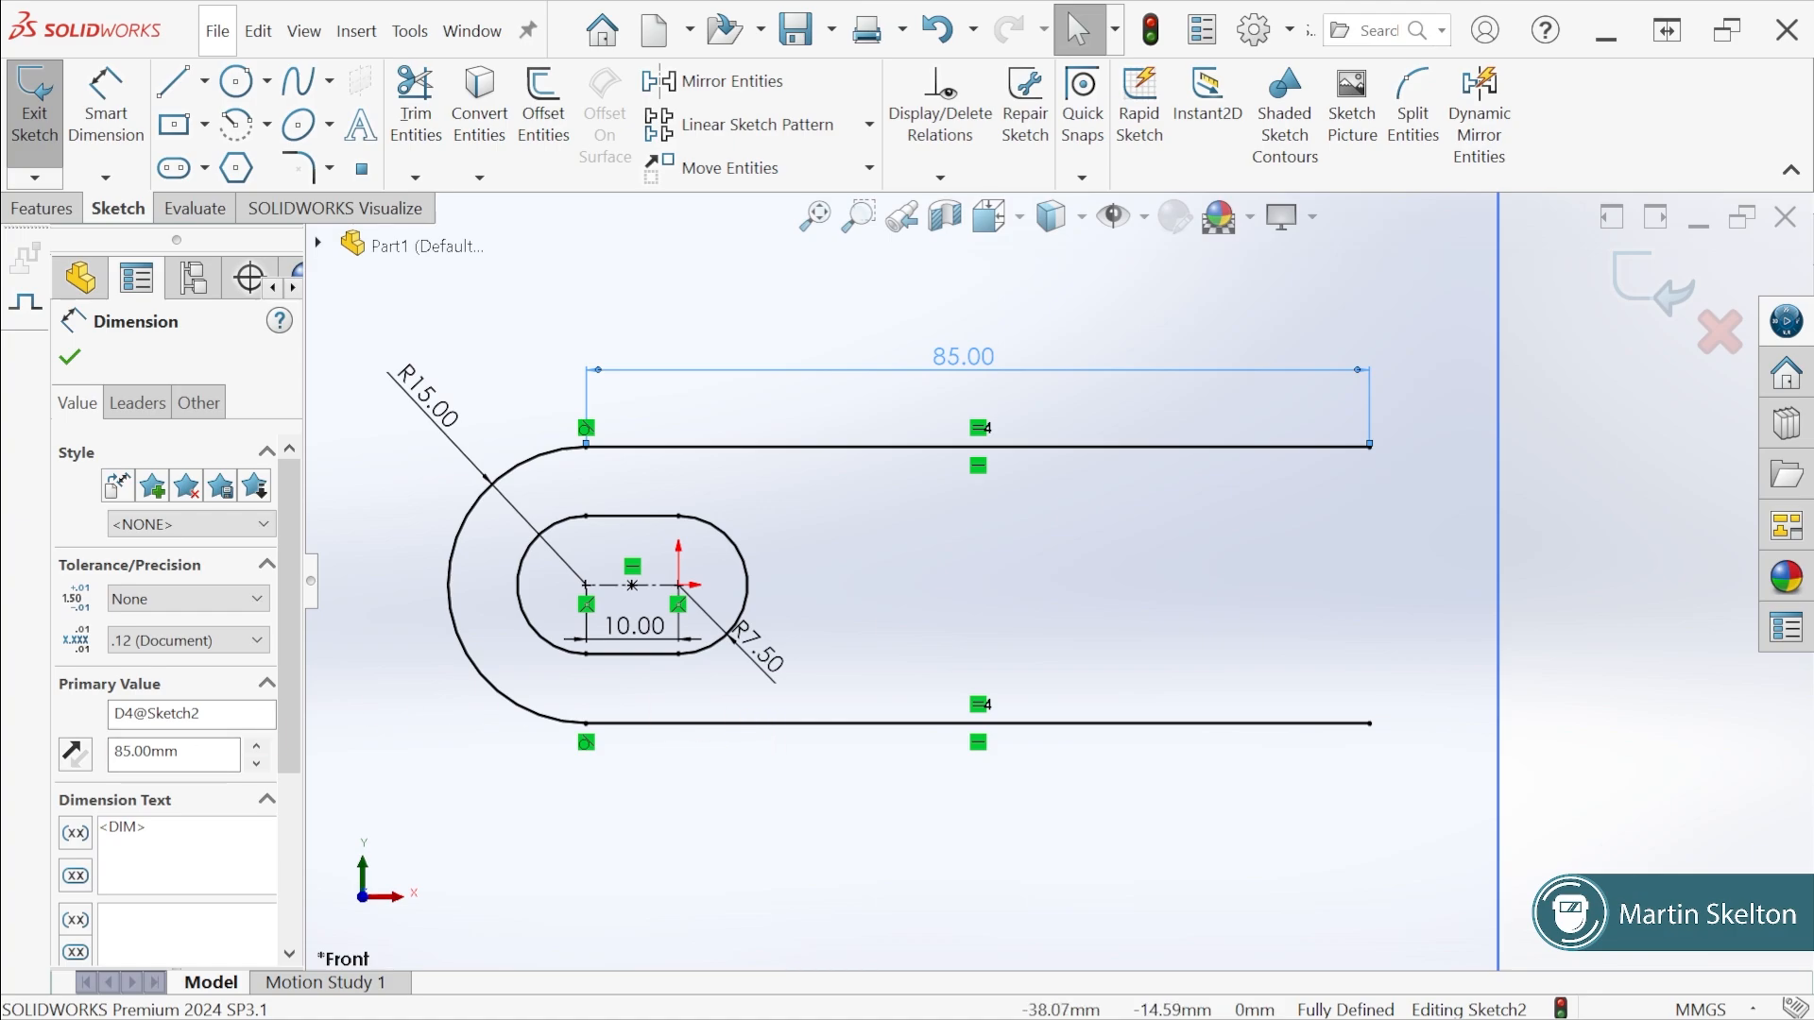
Check the reference drawing, then sketch a horizontal centerline about 75 mm long from the origin, ending vertically aligned with the outer lines' free endpoints
key("alt+Tab")
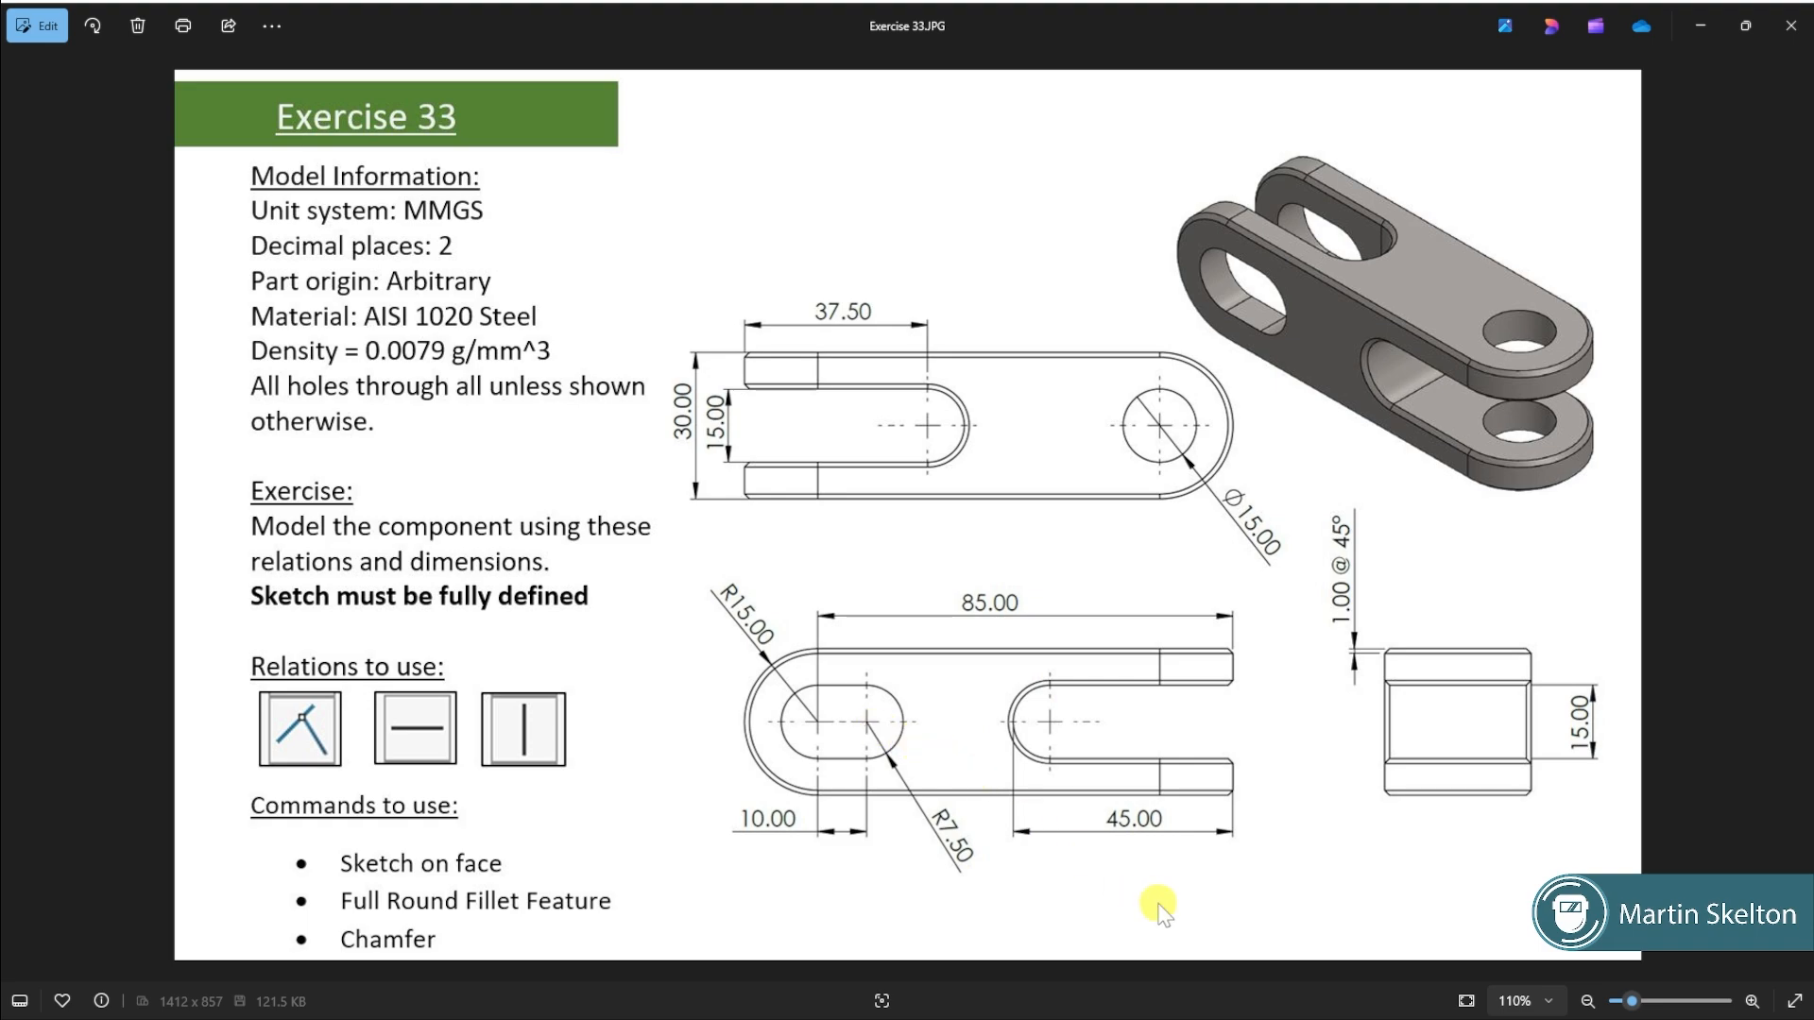
left_click(1704, 25)
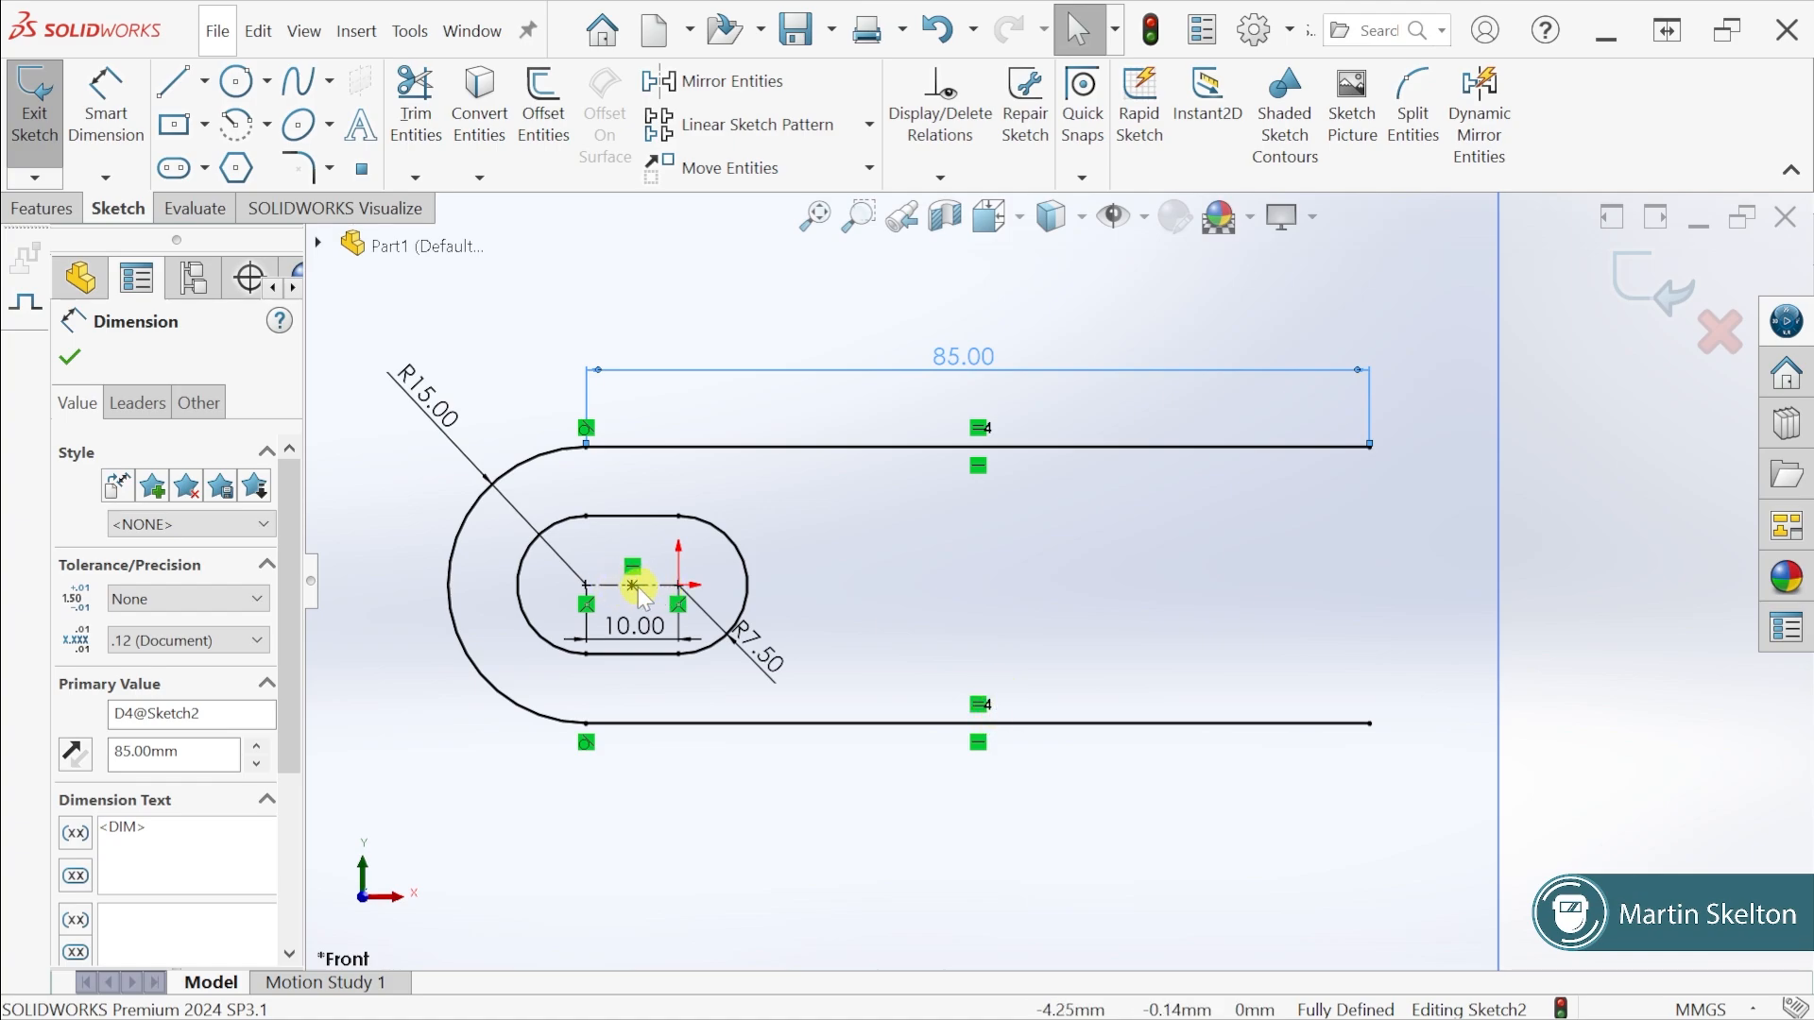
left_click(206, 85)
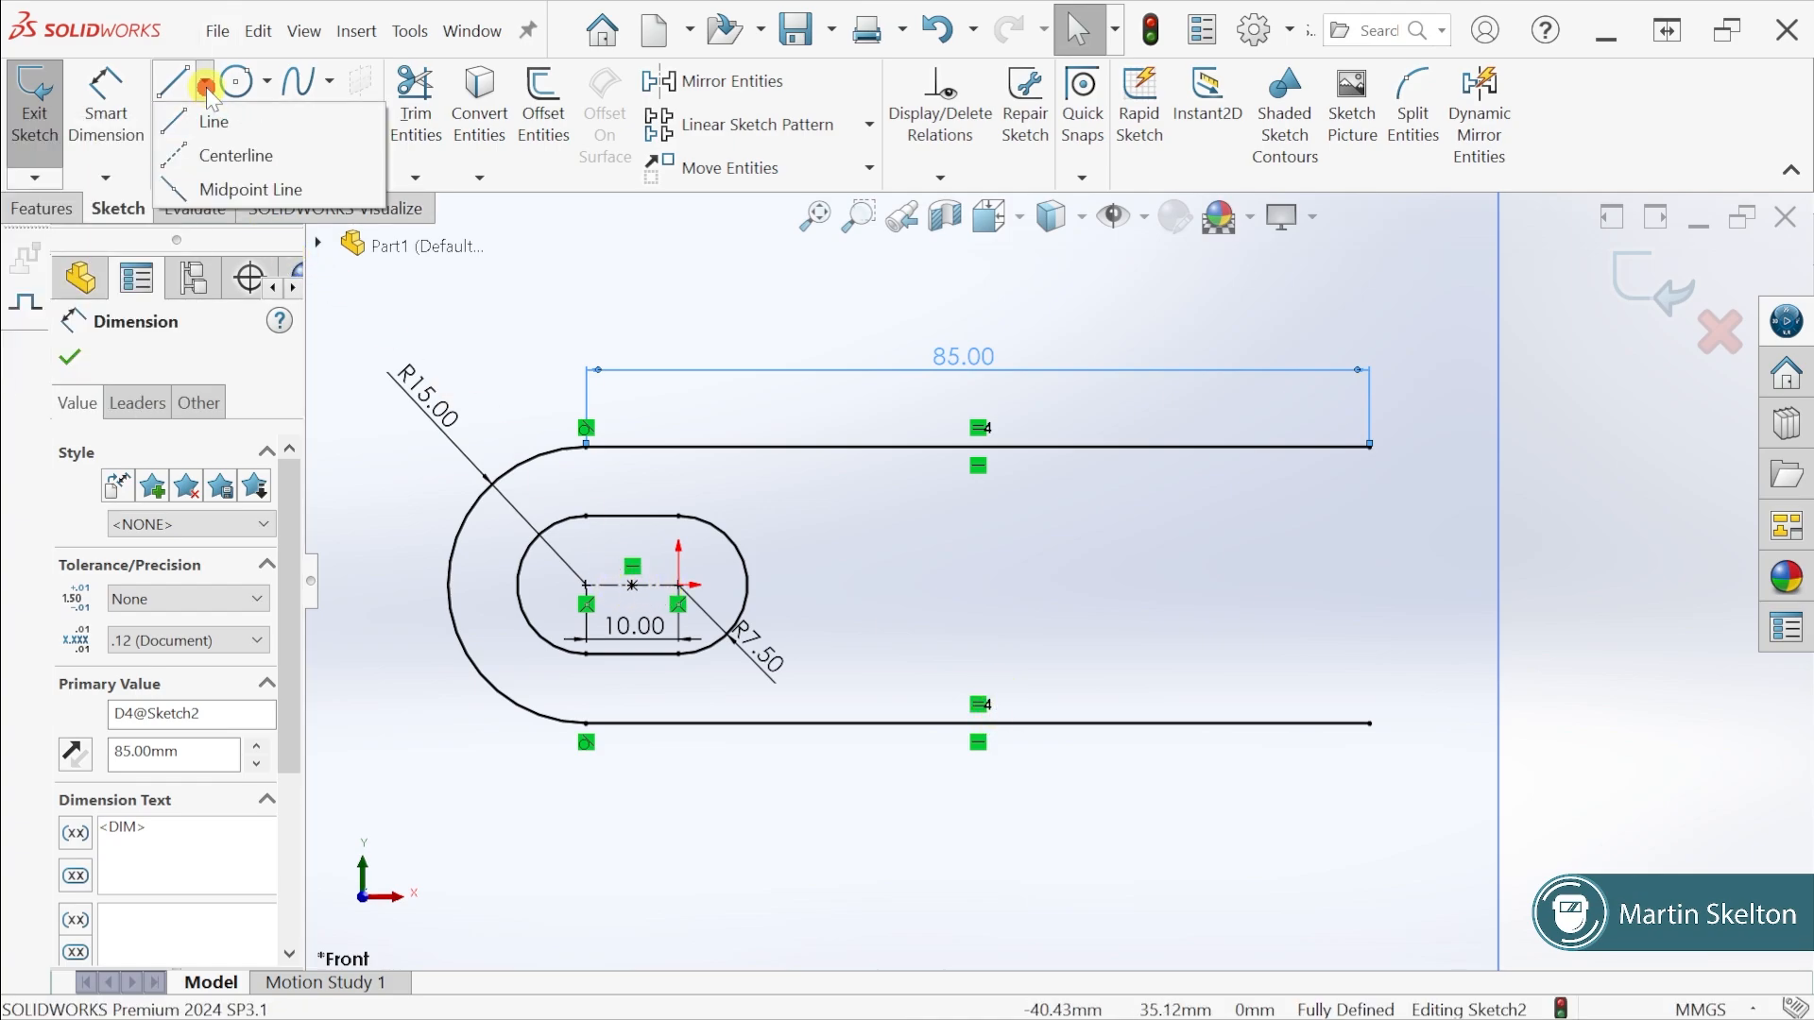
left_click(227, 159)
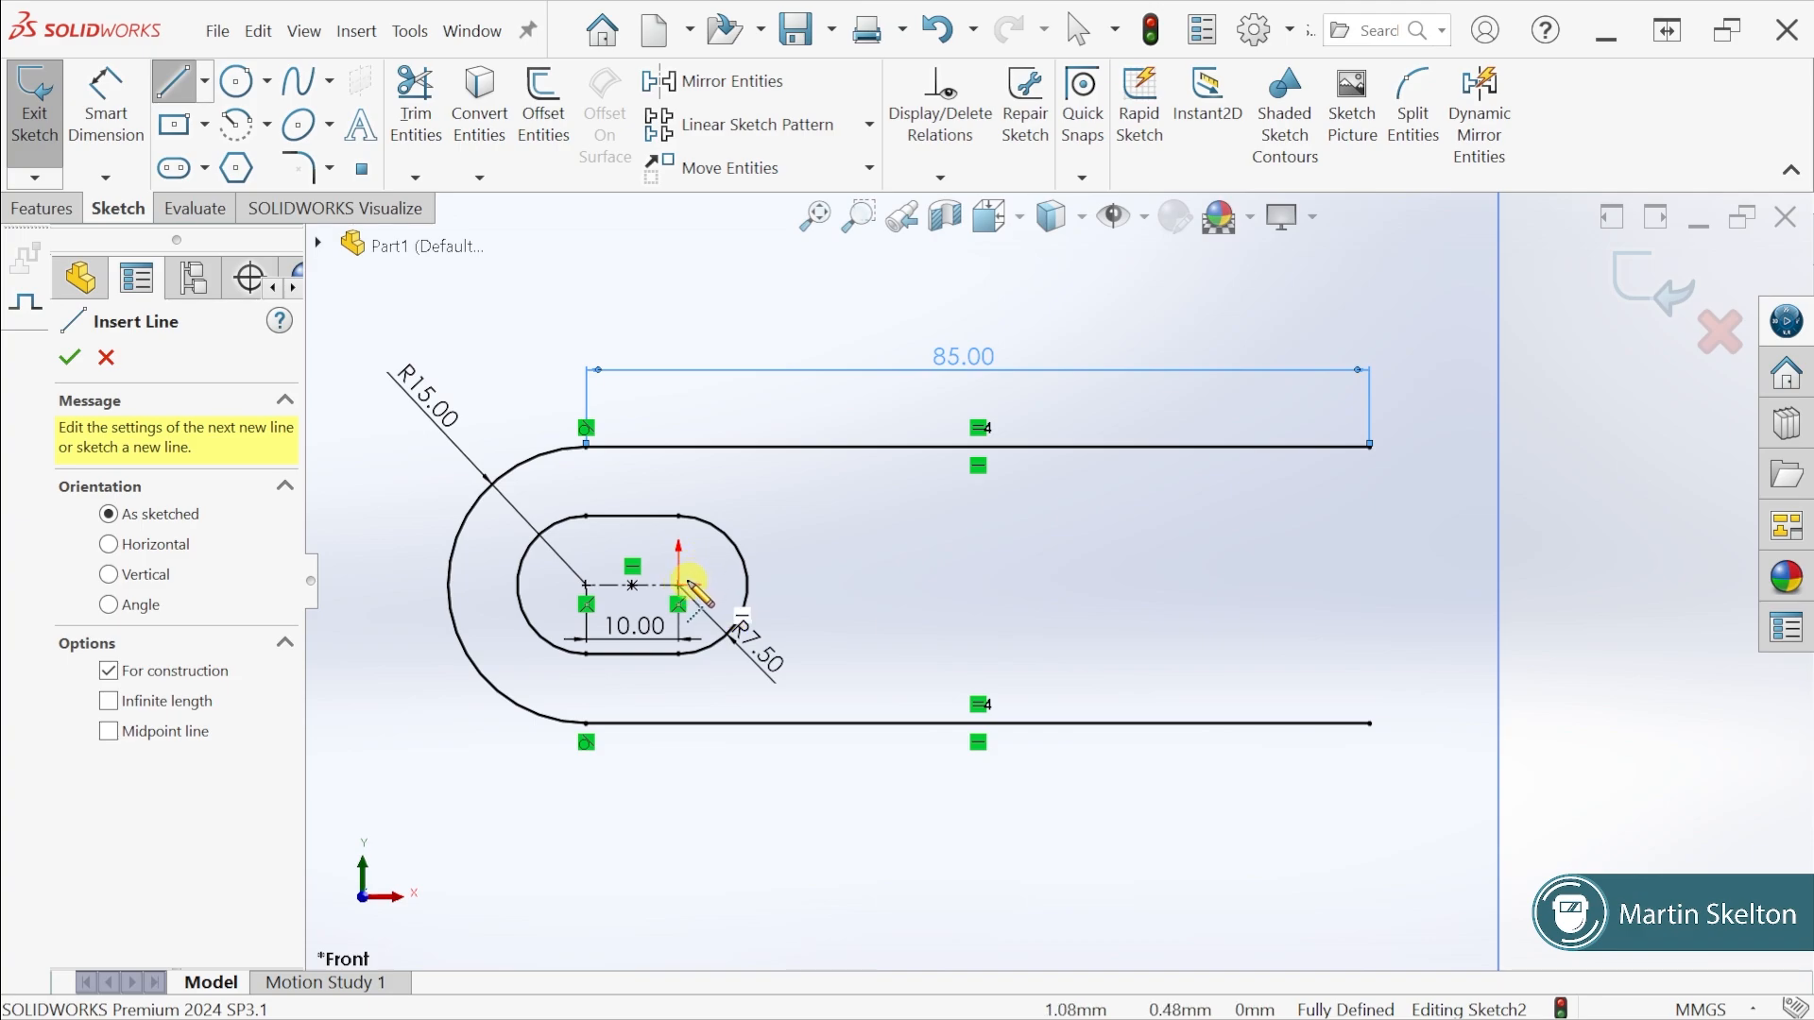
left_click(680, 586)
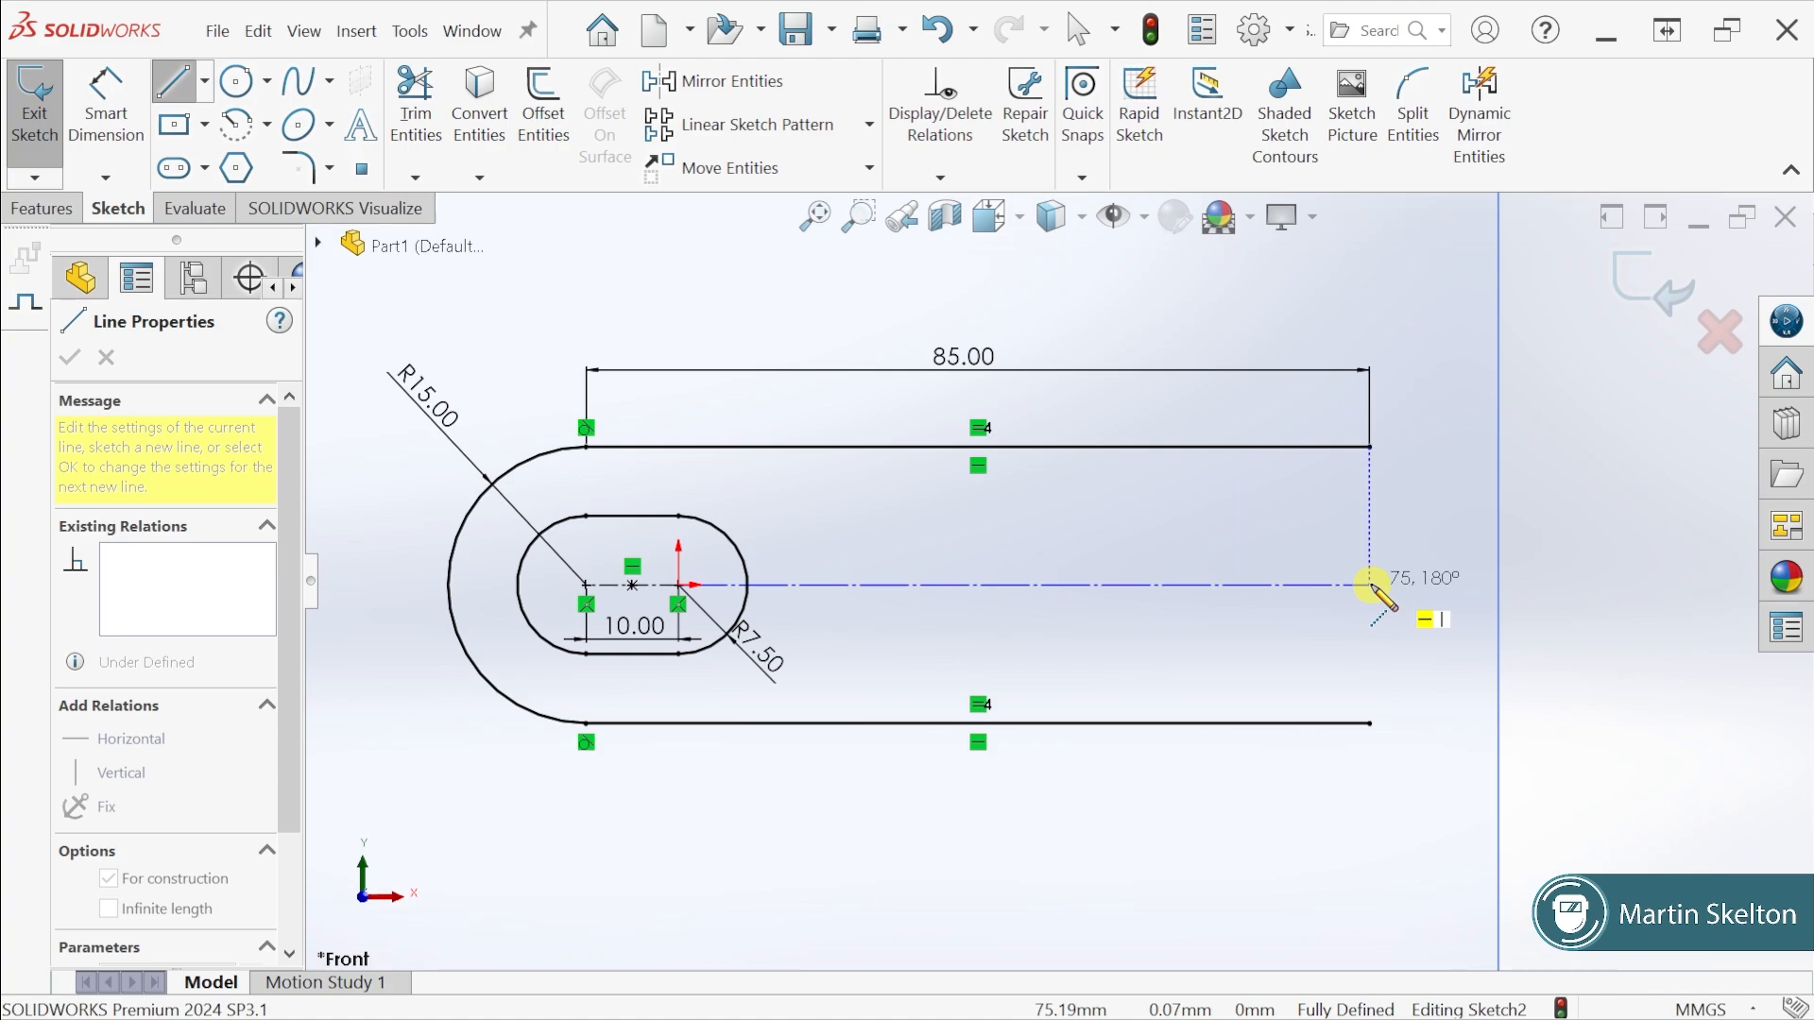
left_click(1371, 586)
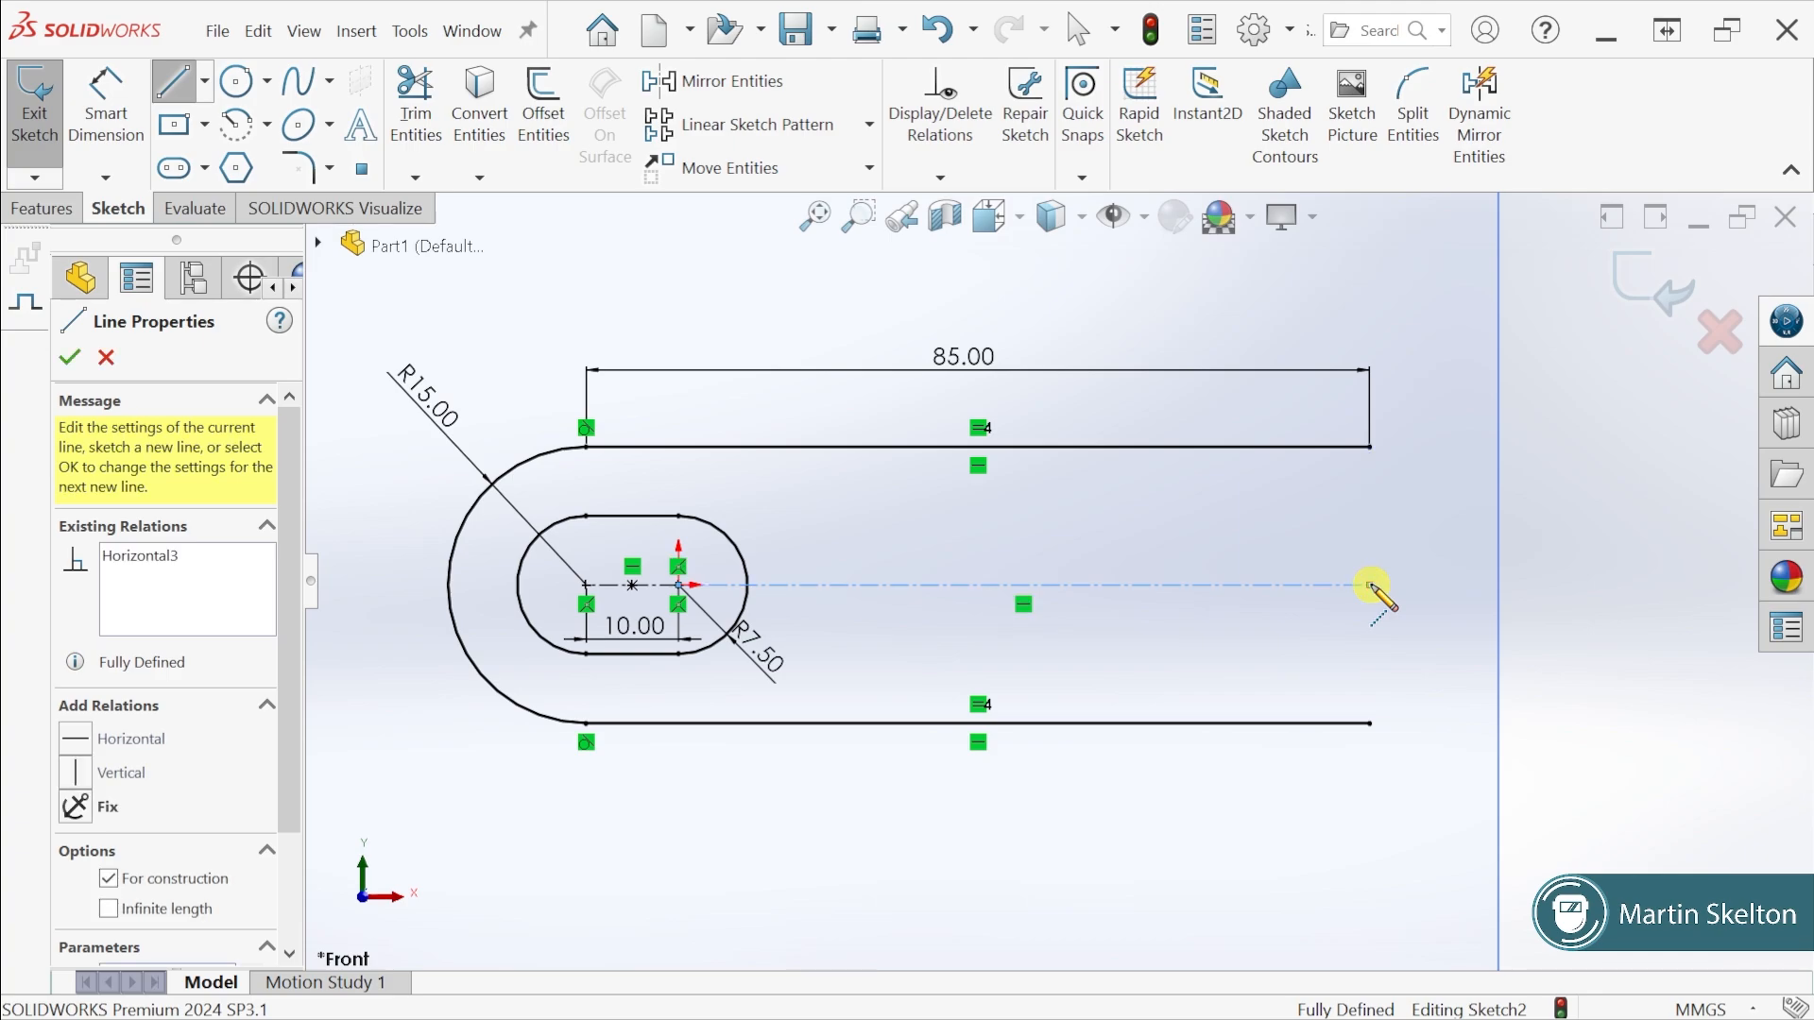
key("Escape")
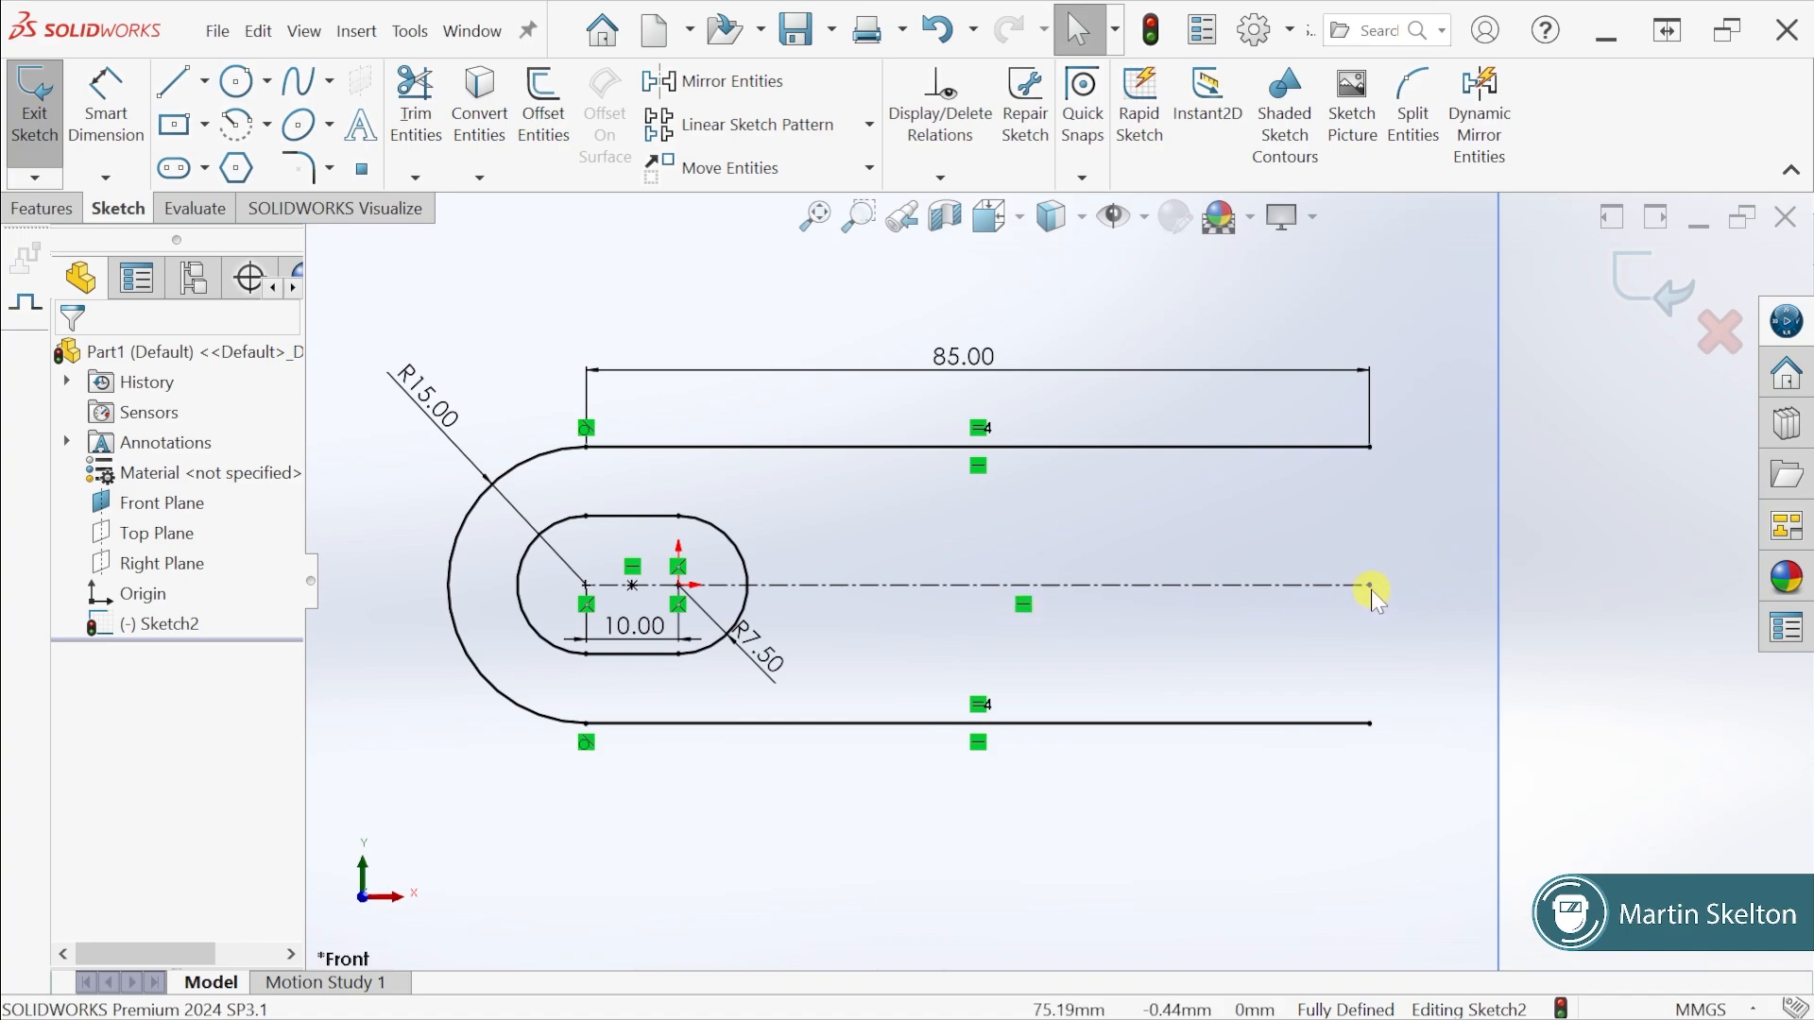
mouse_move(1370, 587)
left_mouse_down()
mouse_move(1052, 591)
mouse_move(1492, 591)
mouse_move(1092, 589)
mouse_move(1369, 586)
left_mouse_up()
left_click(1469, 692)
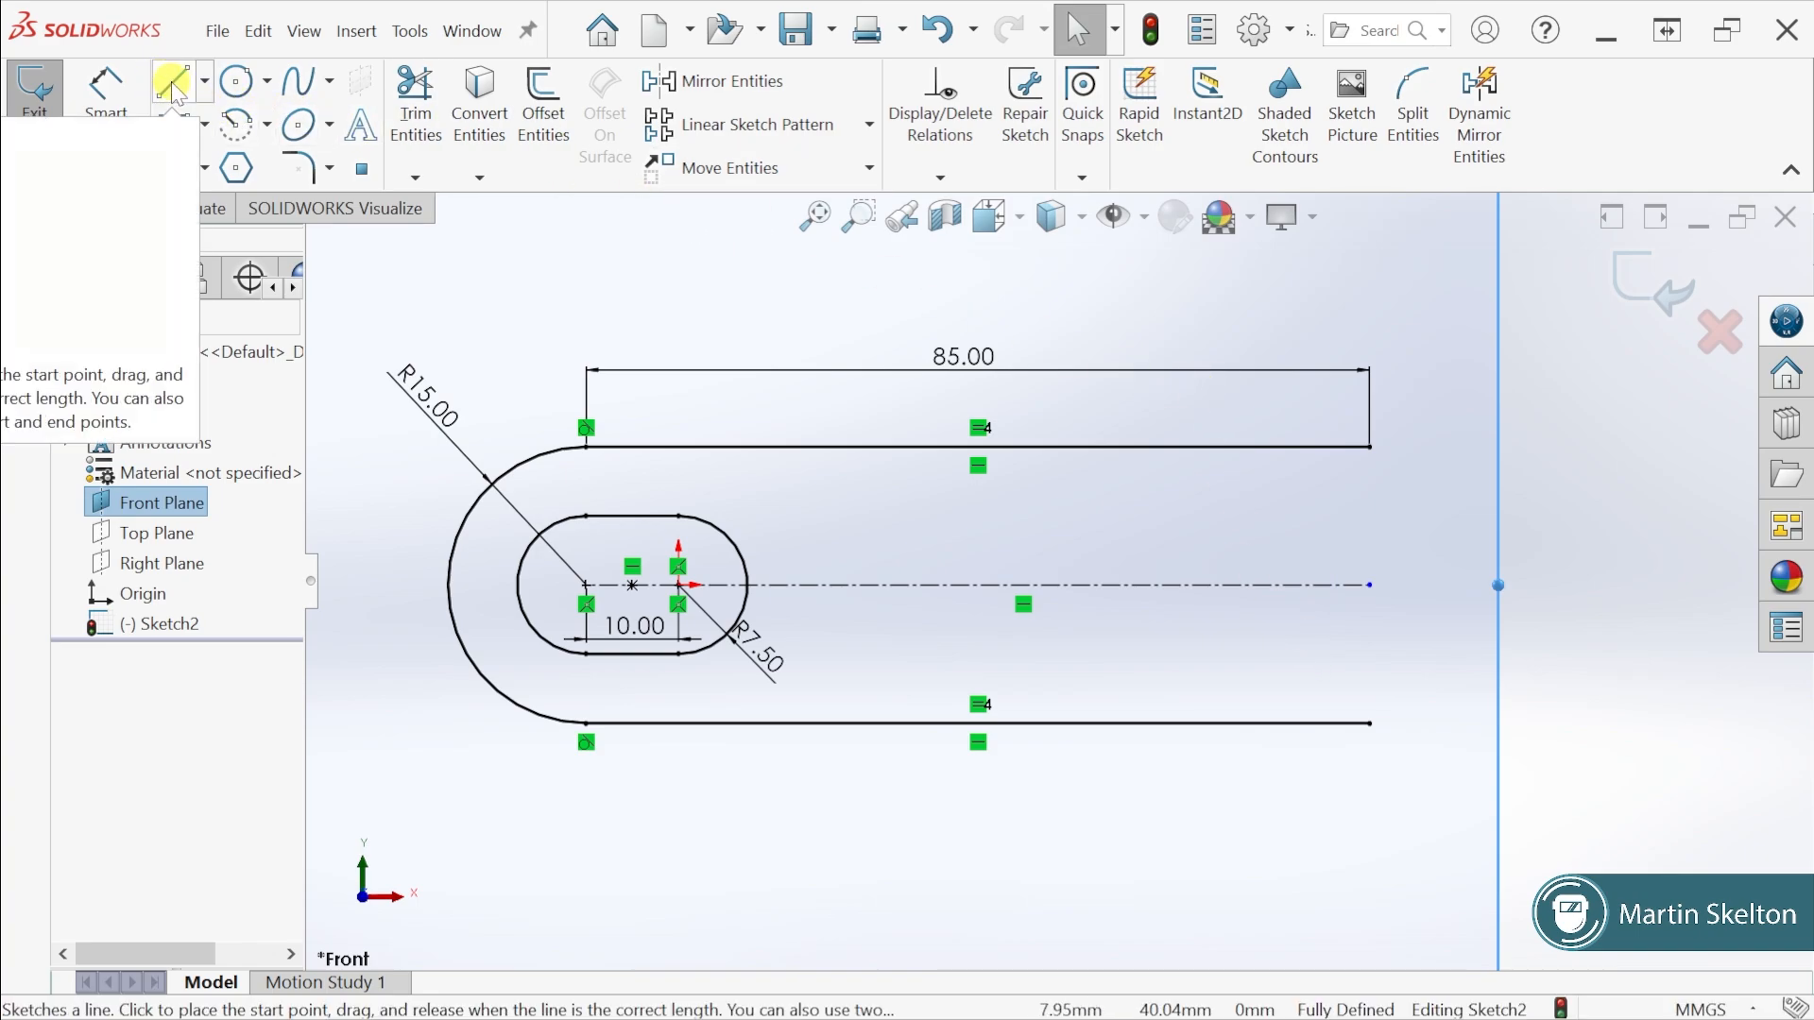
Sketch a 180° centerpoint arc of about 10 mm radius on the centerline, opening toward the free ends, about 45 mm from the origin
left_click(228, 128)
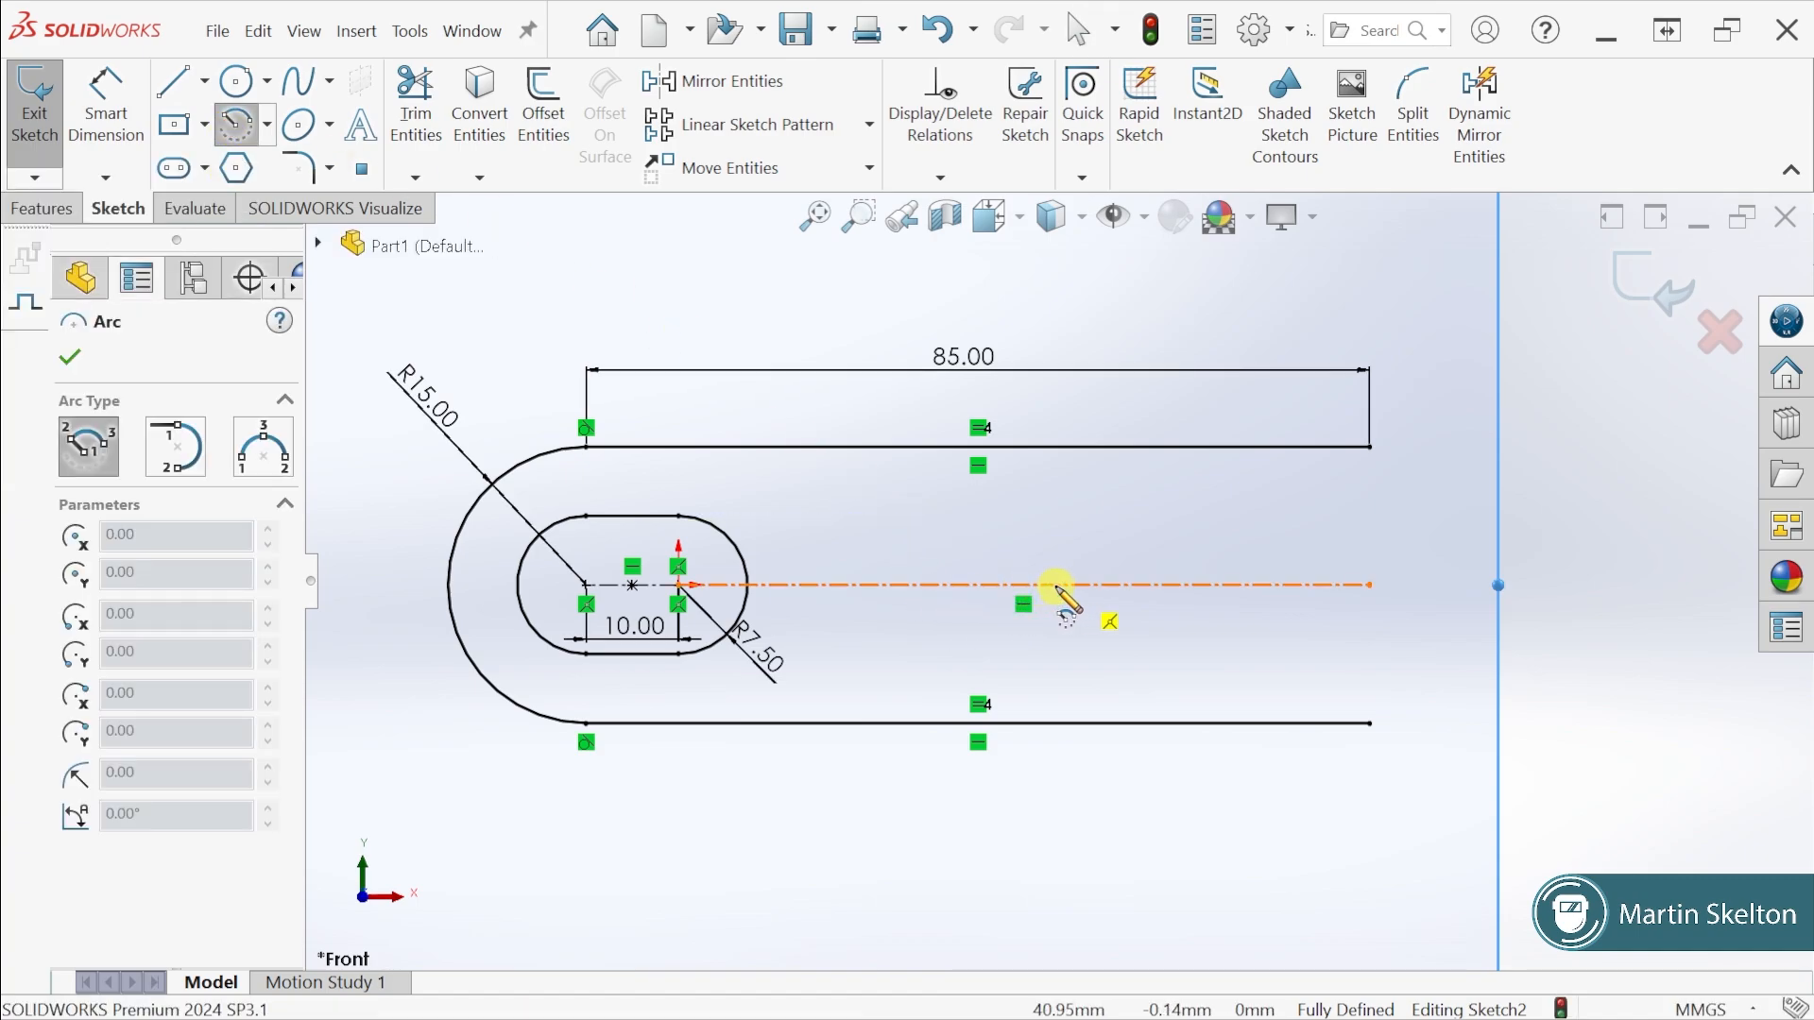
left_click(1091, 585)
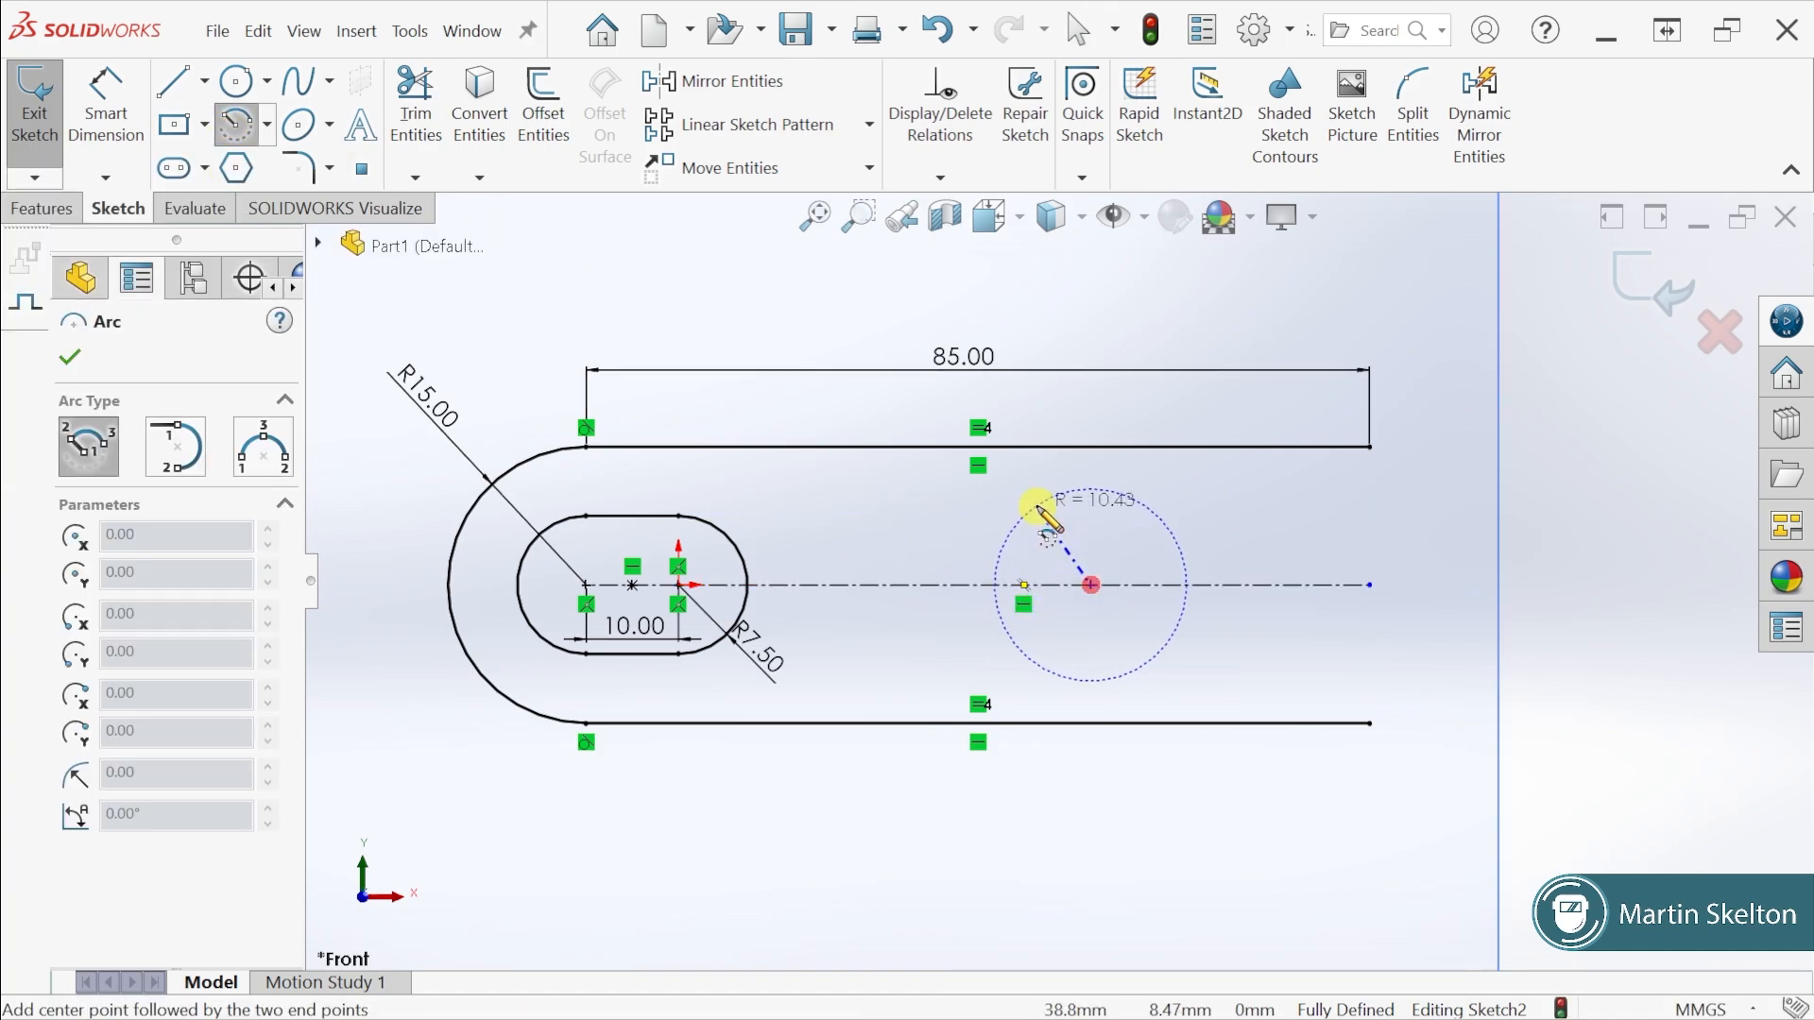
left_click(1092, 489)
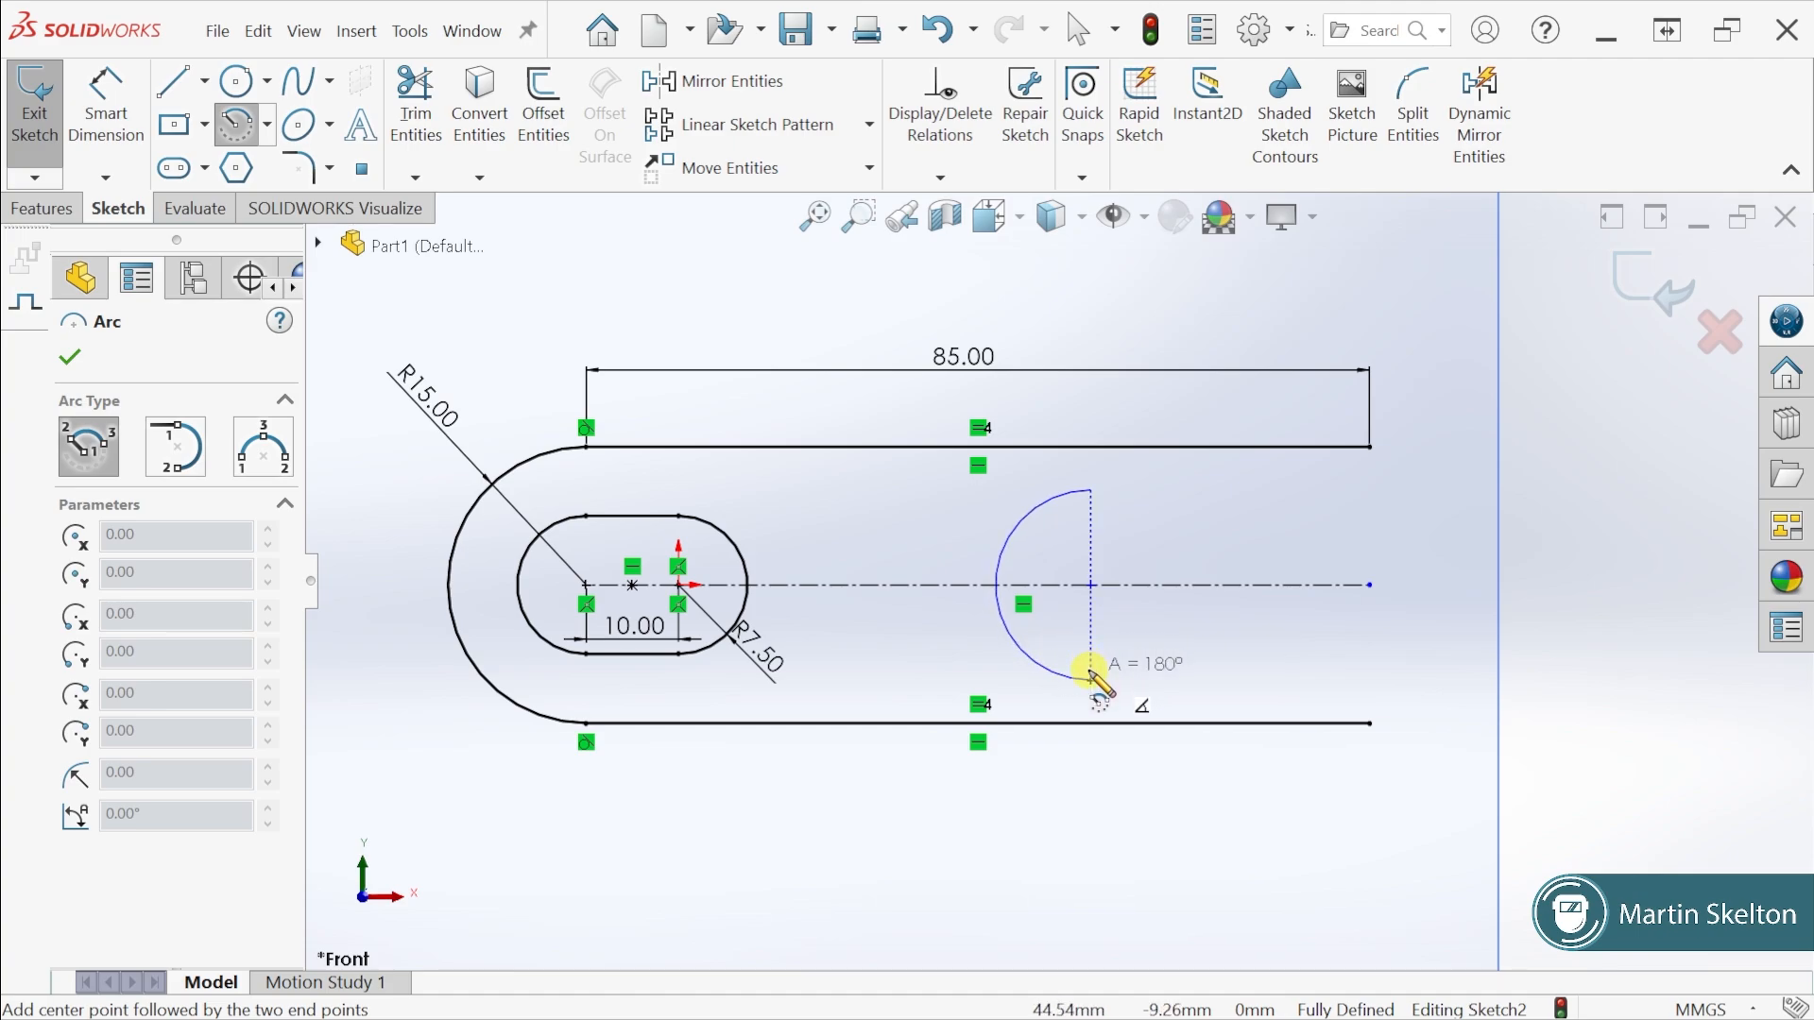
left_click(1091, 676)
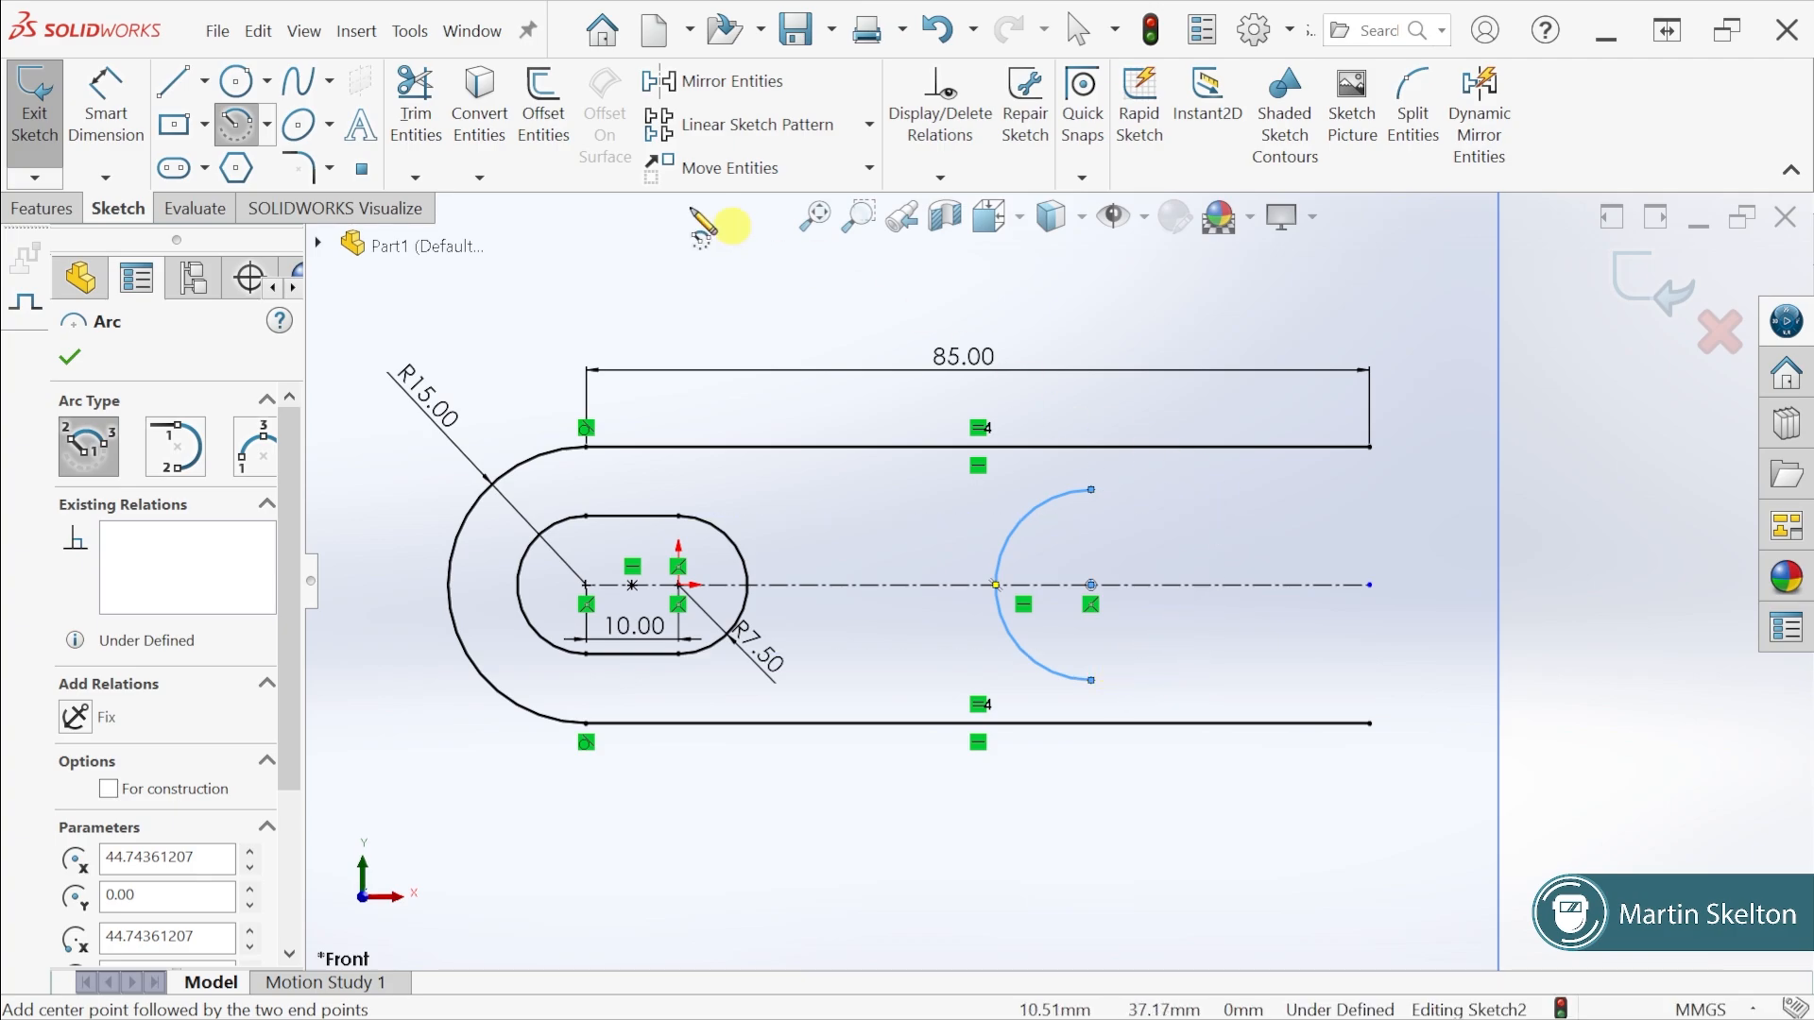
Draw horizontal lines from both arc ends and short vertical lines joining them to the free endpoints of the outer lines
left_click(173, 80)
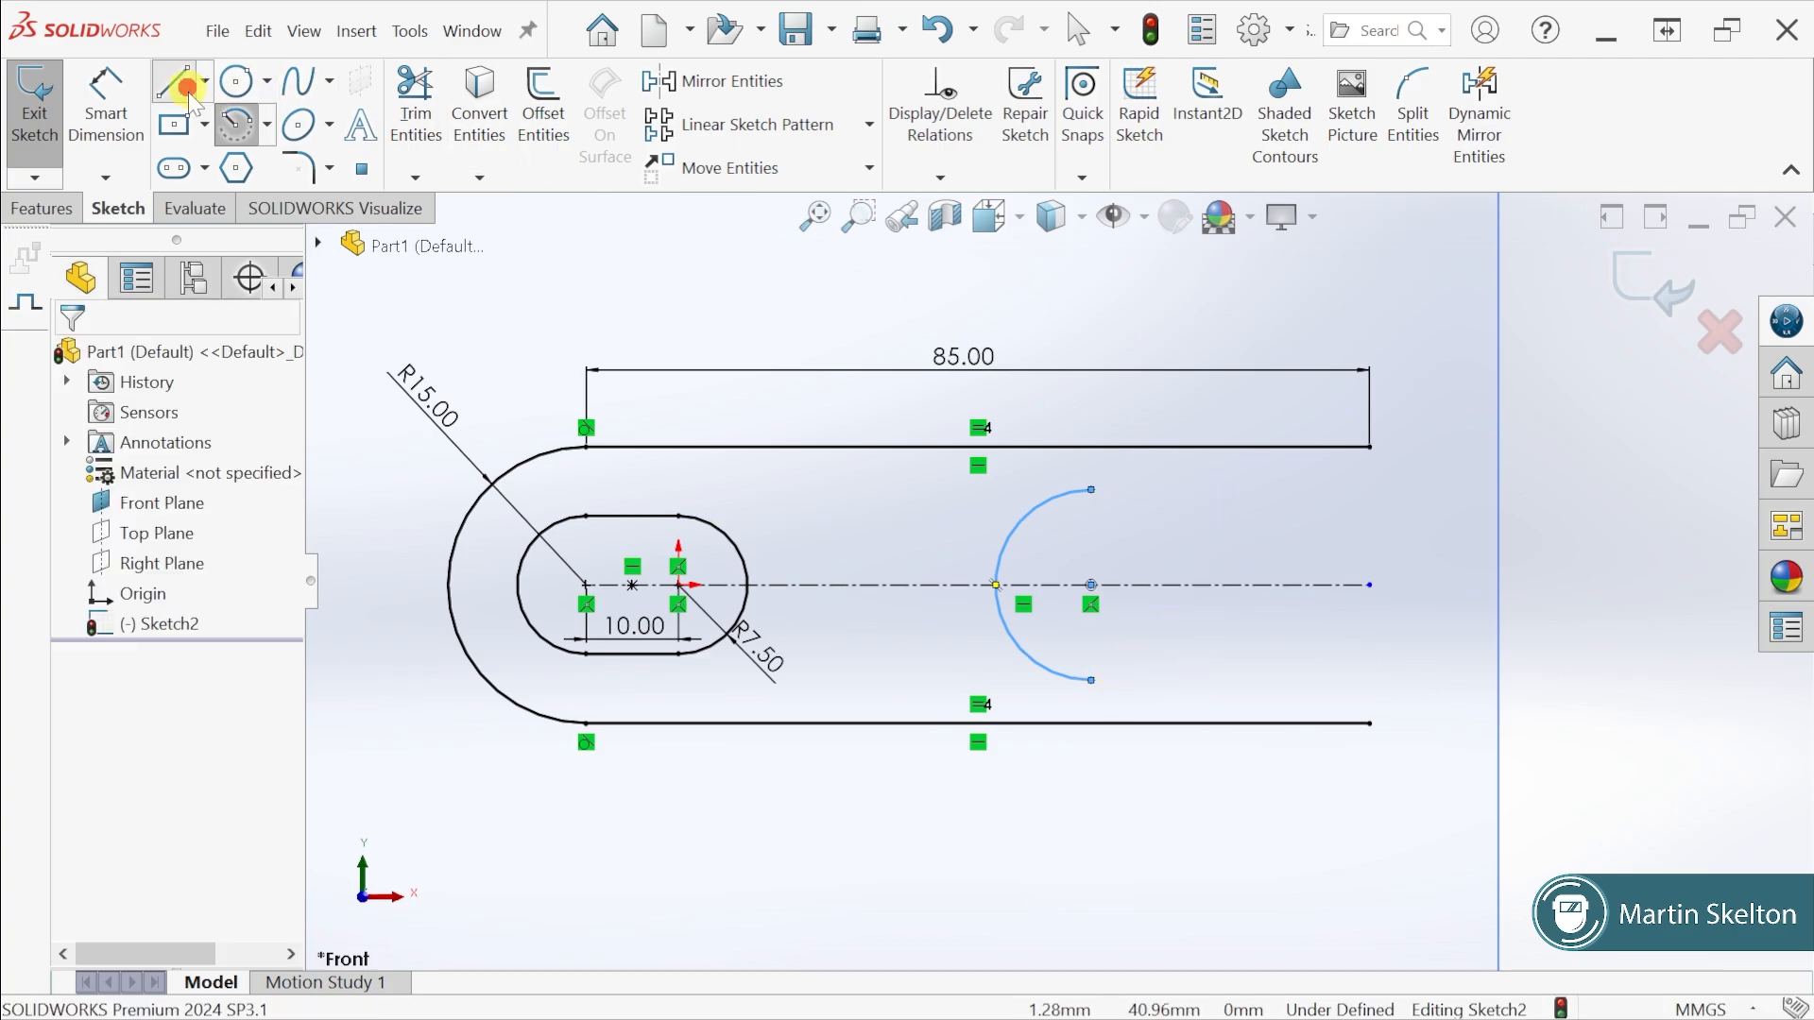
left_click(1091, 489)
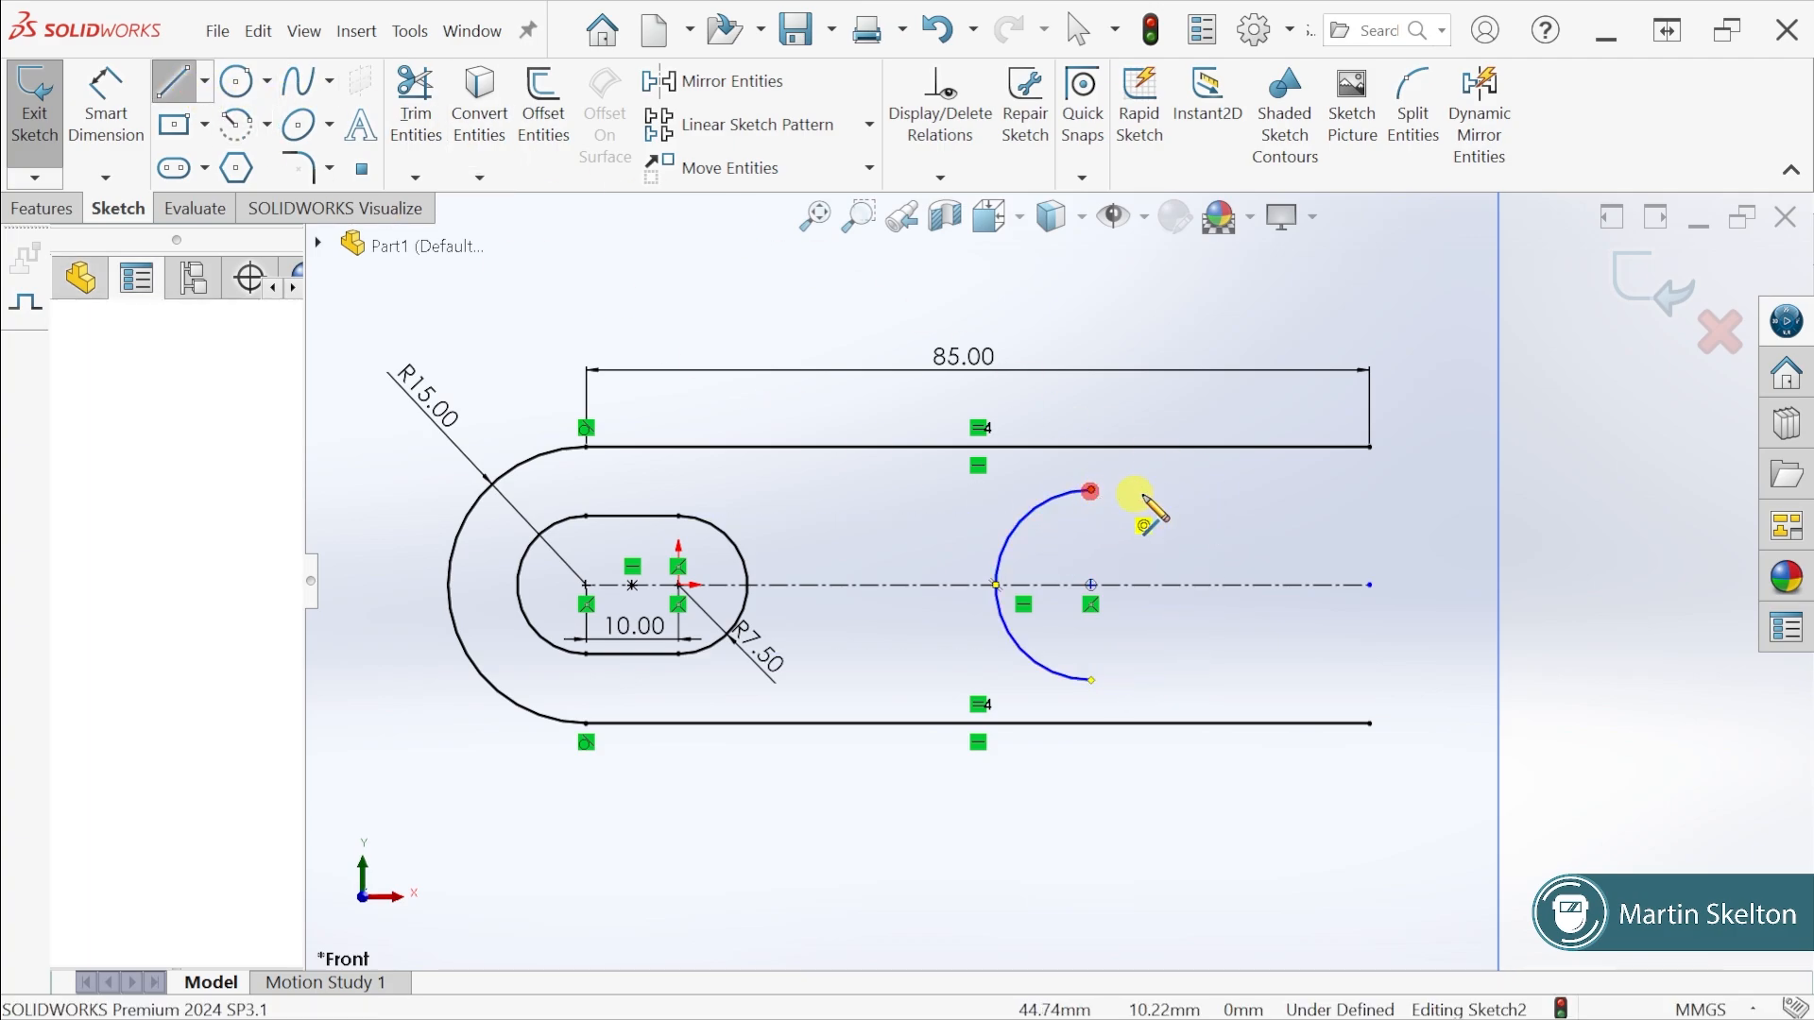
left_click(1369, 489)
left_click(1369, 446)
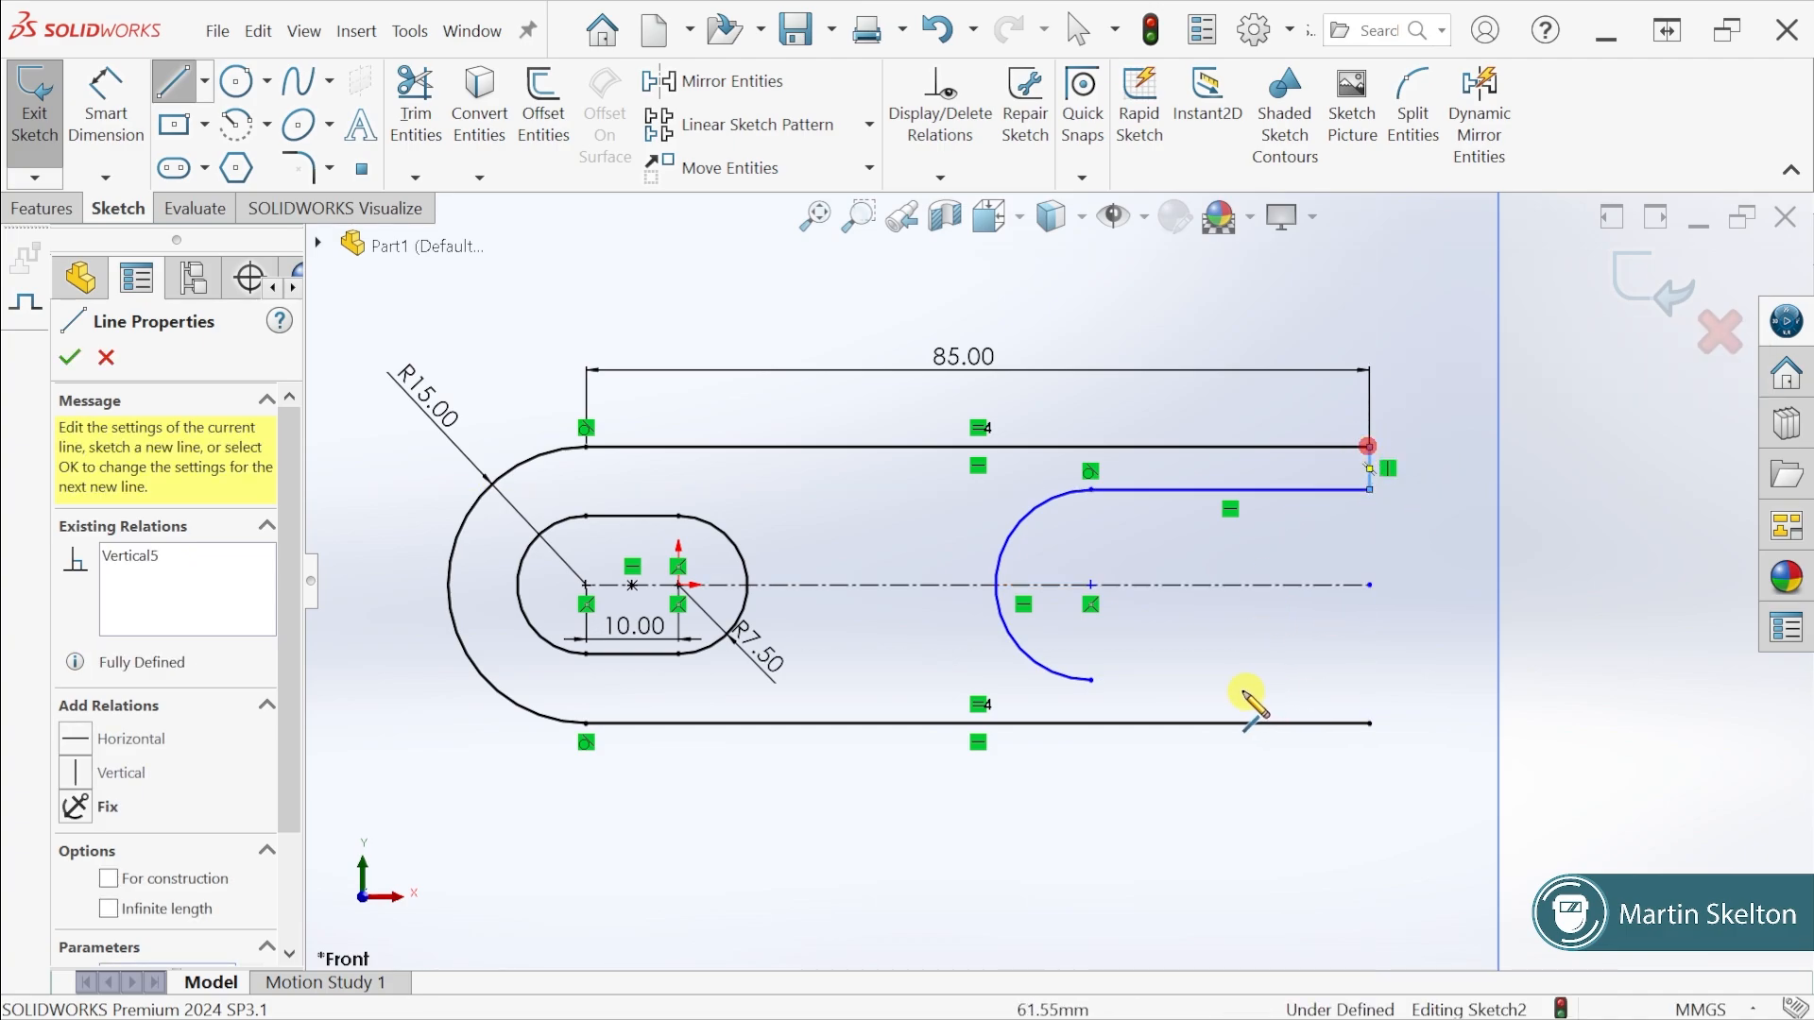
left_click(1091, 678)
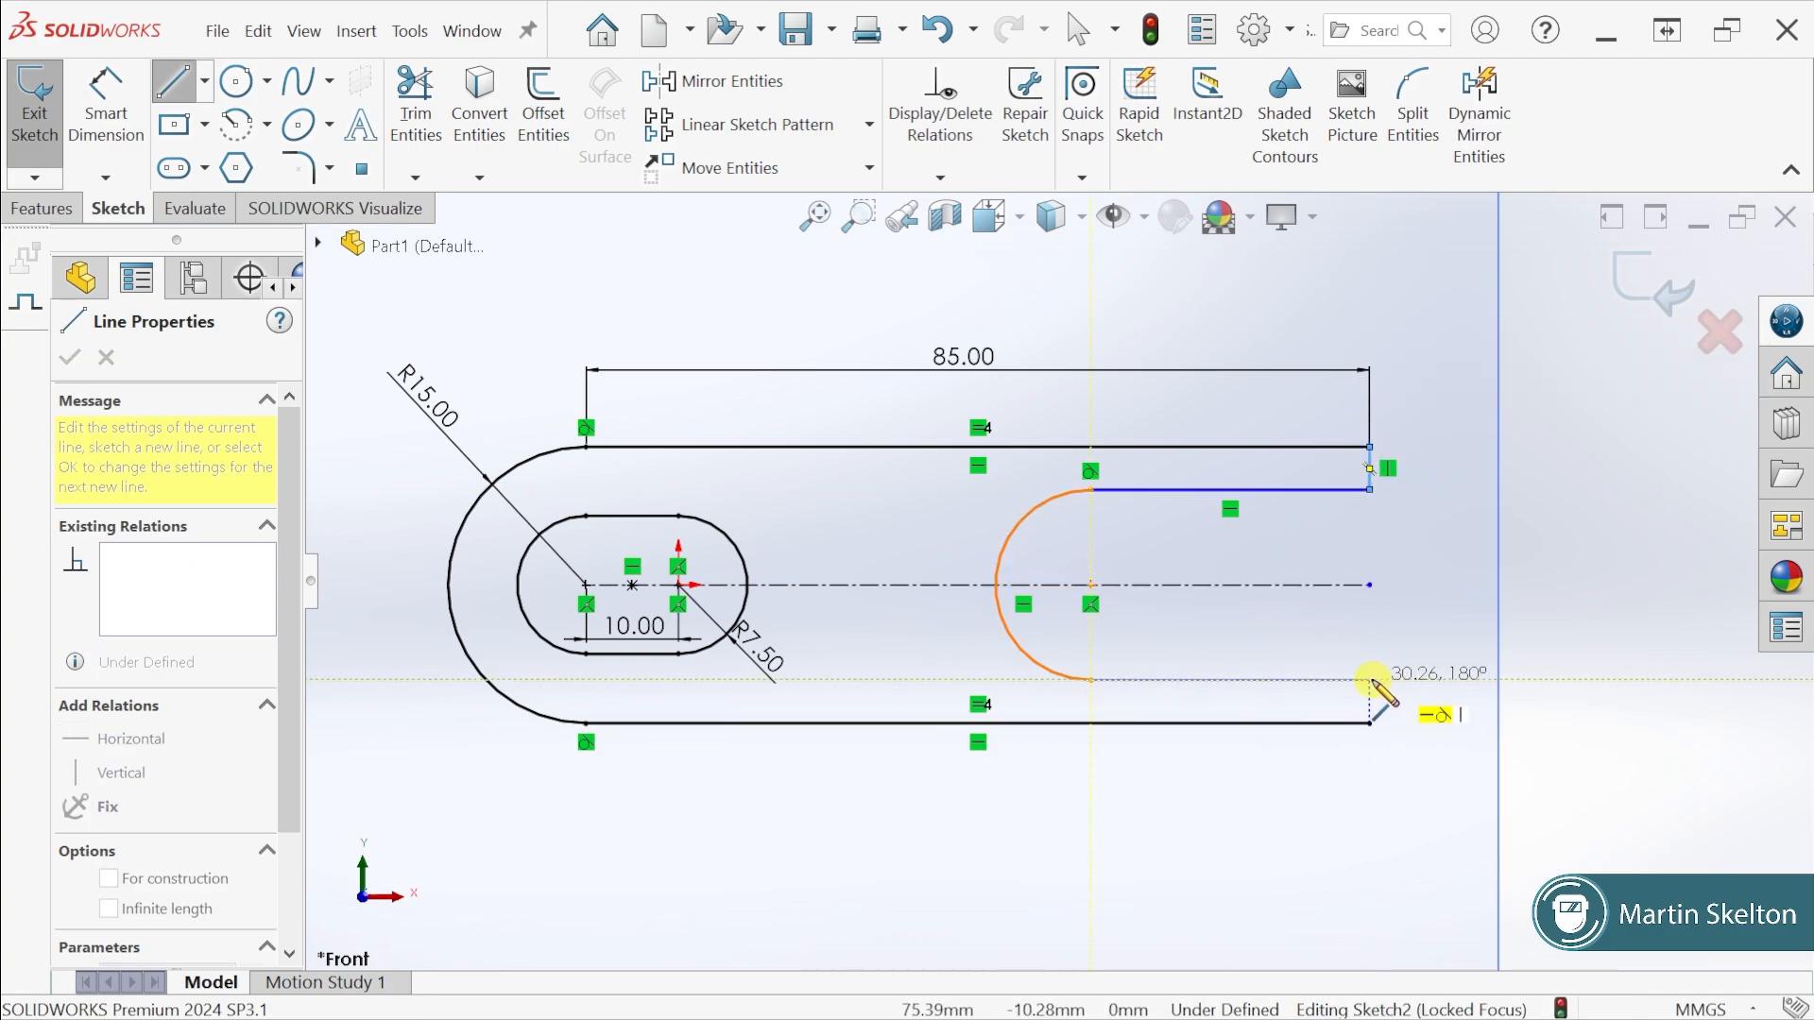
left_click(1369, 678)
left_click(1370, 724)
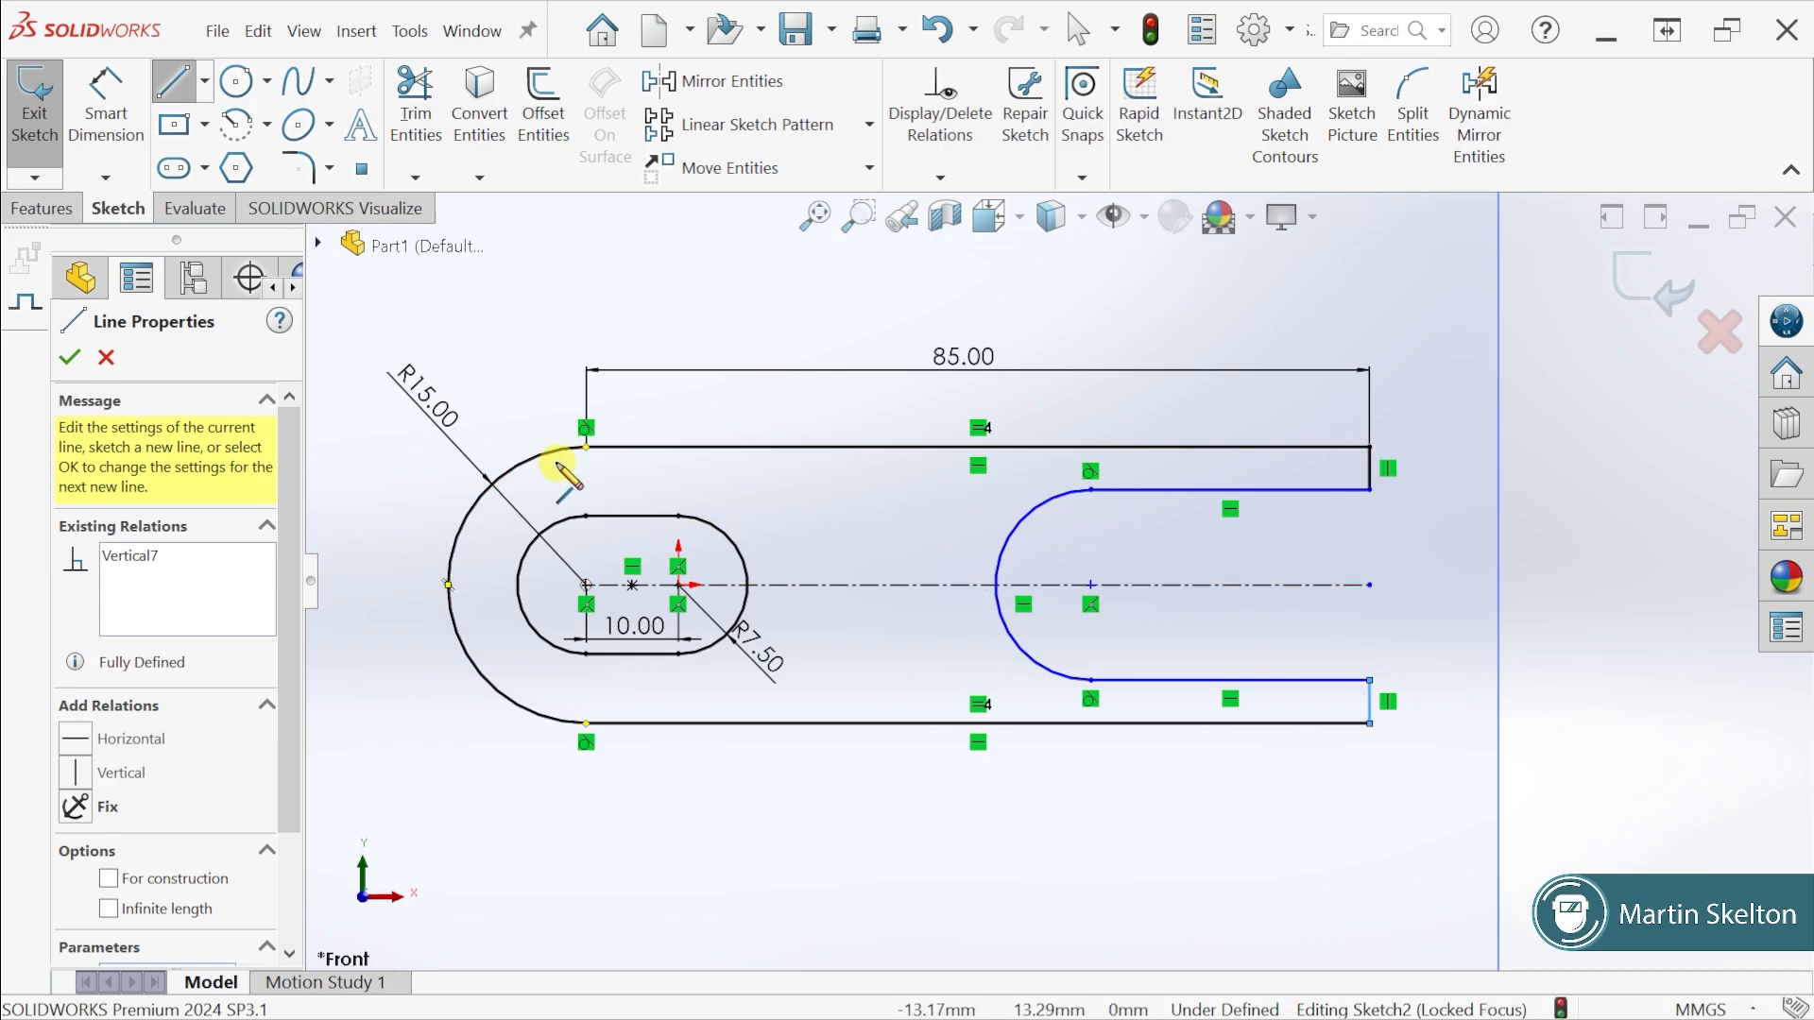
left_click(69, 357)
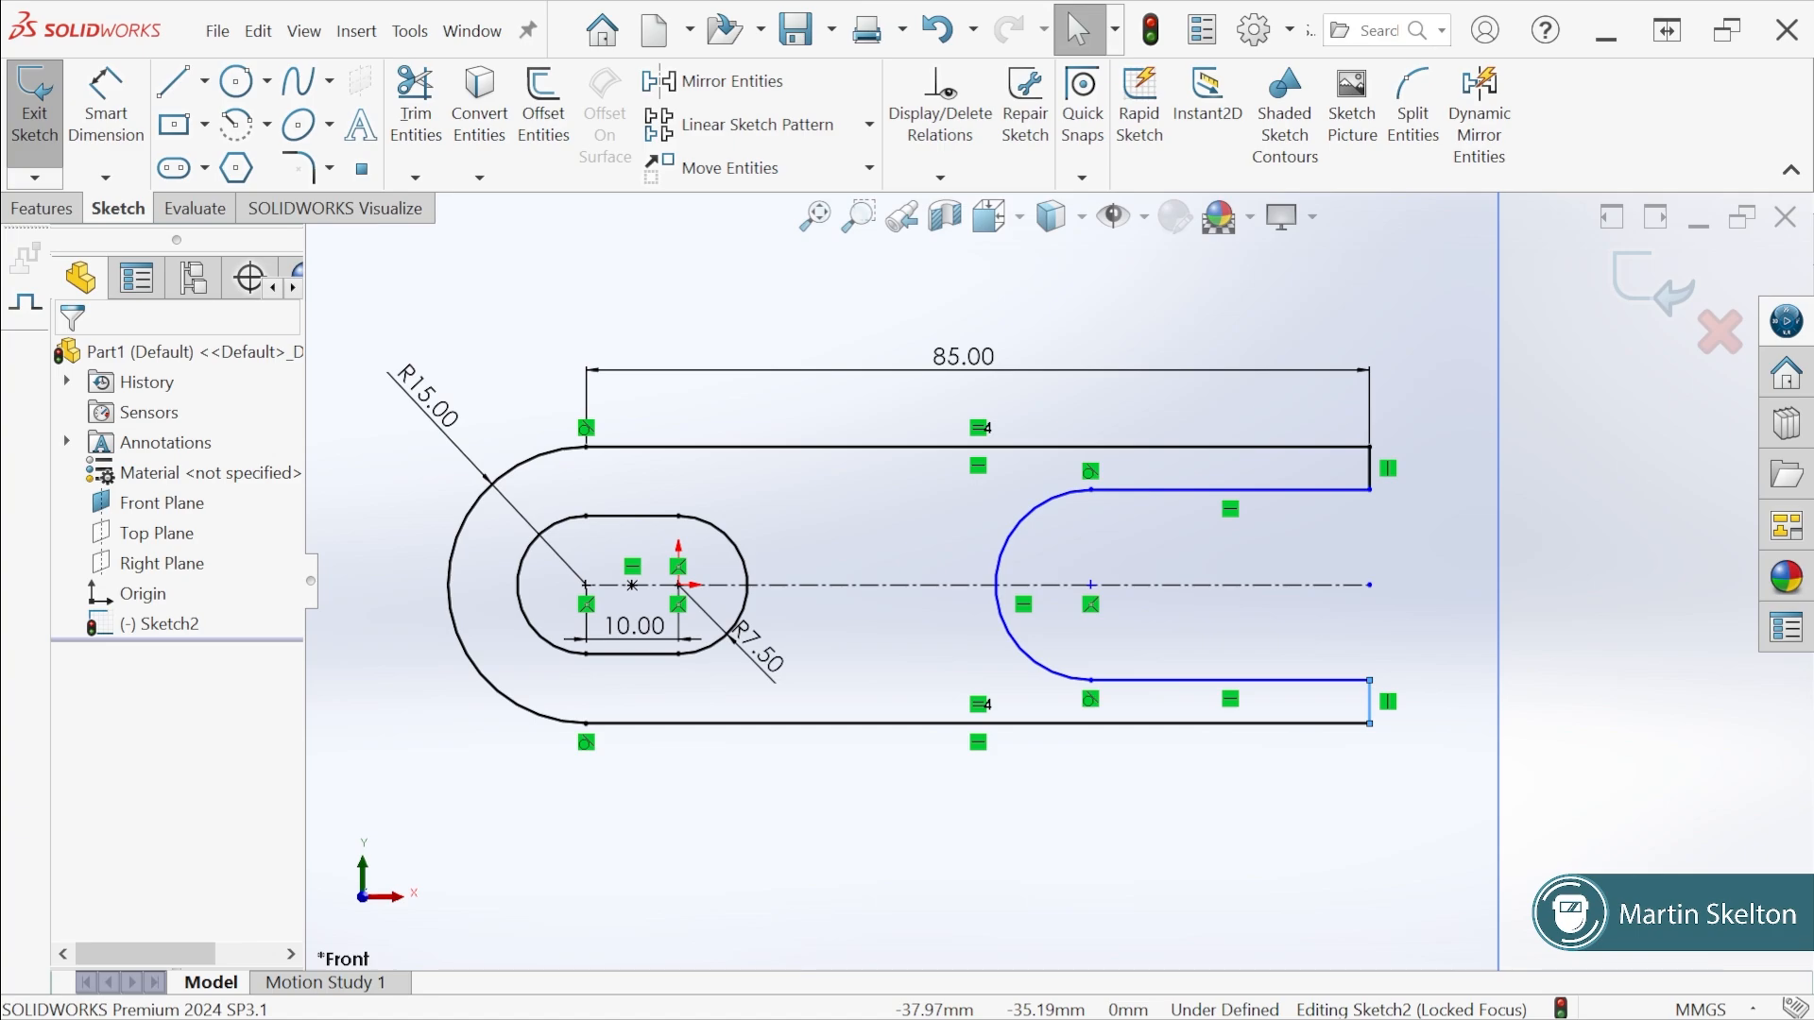
Check the slot width in the reference drawing and dimension the distance between the open slot's horizontal edges to 15 mm
key("alt+Tab")
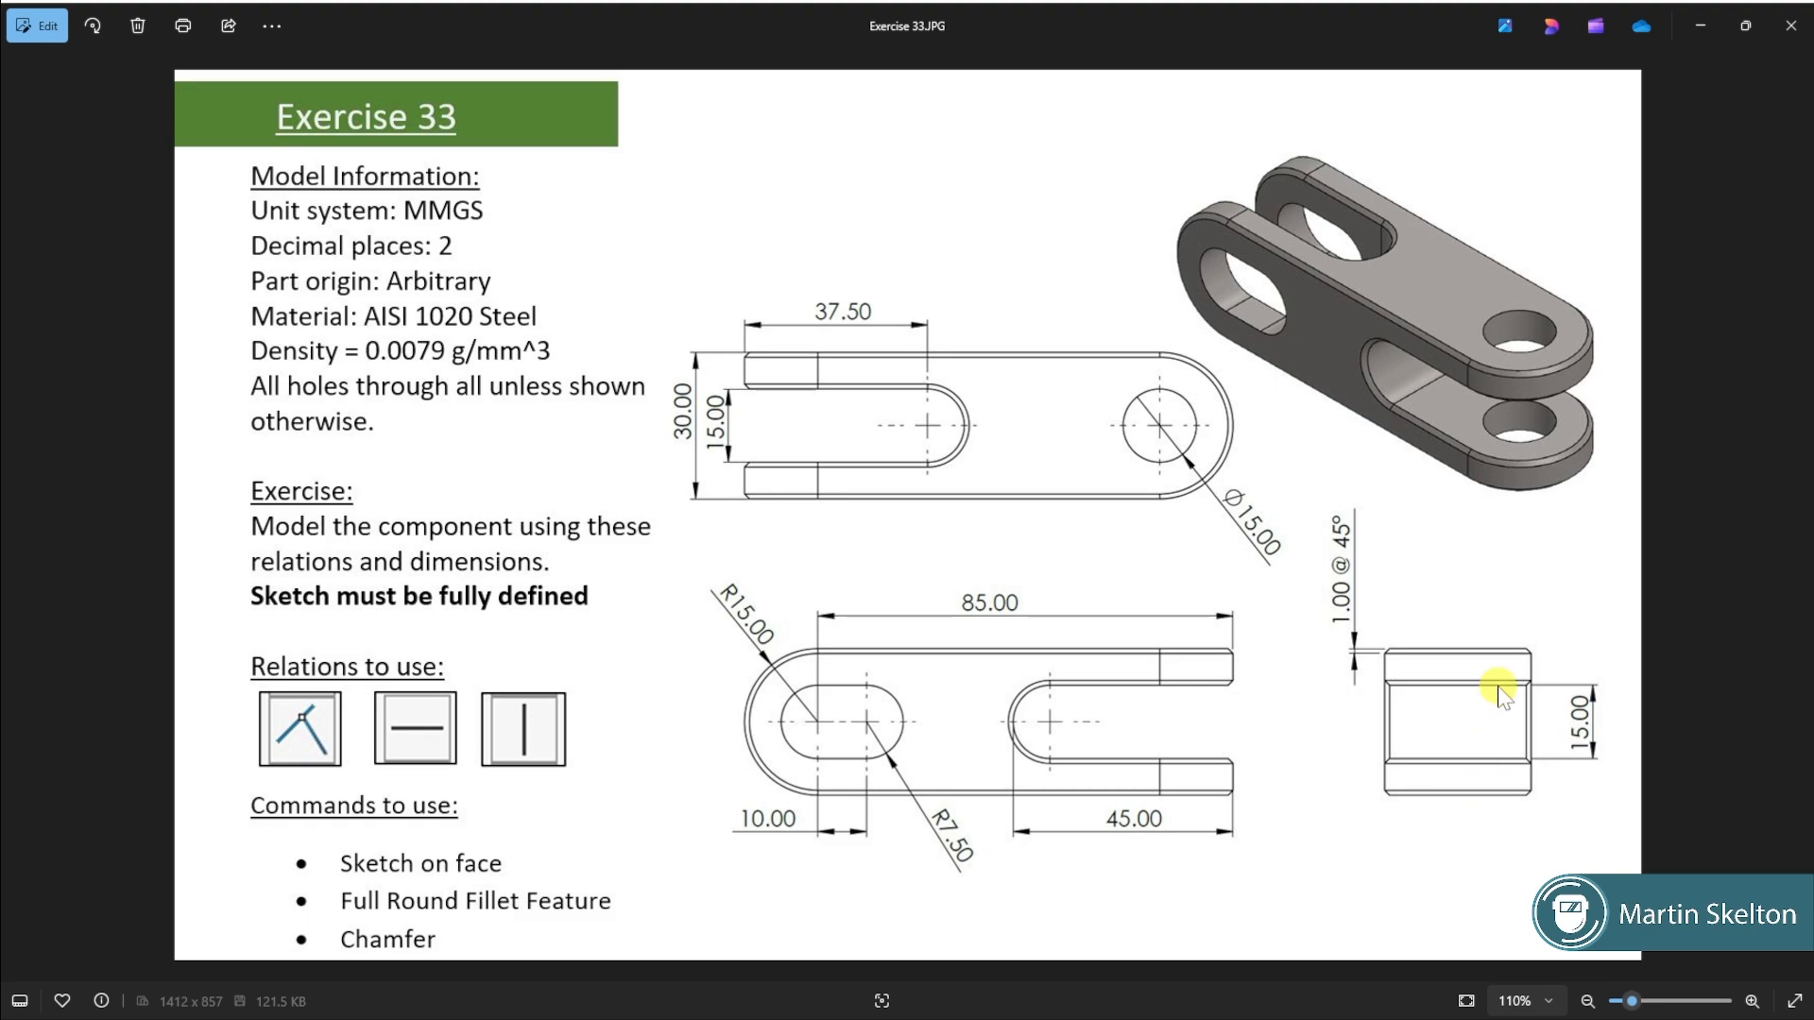
left_click(1701, 26)
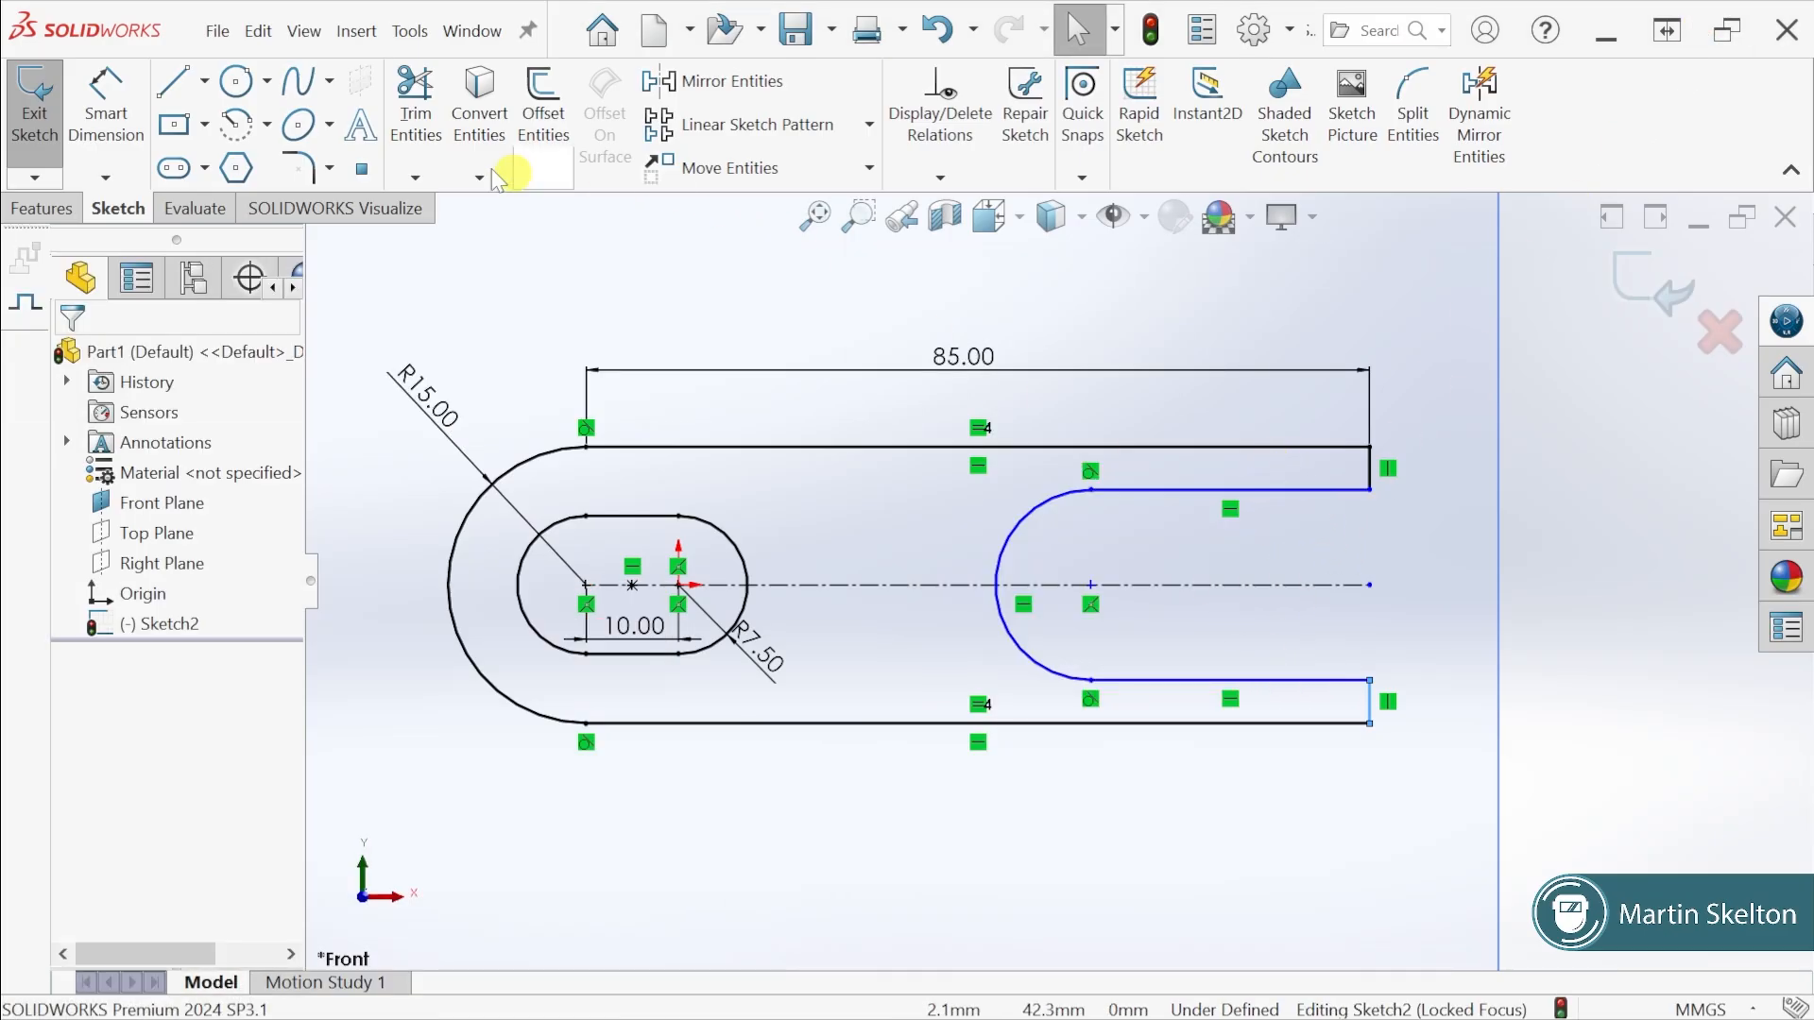
left_click(115, 112)
left_click(1288, 493)
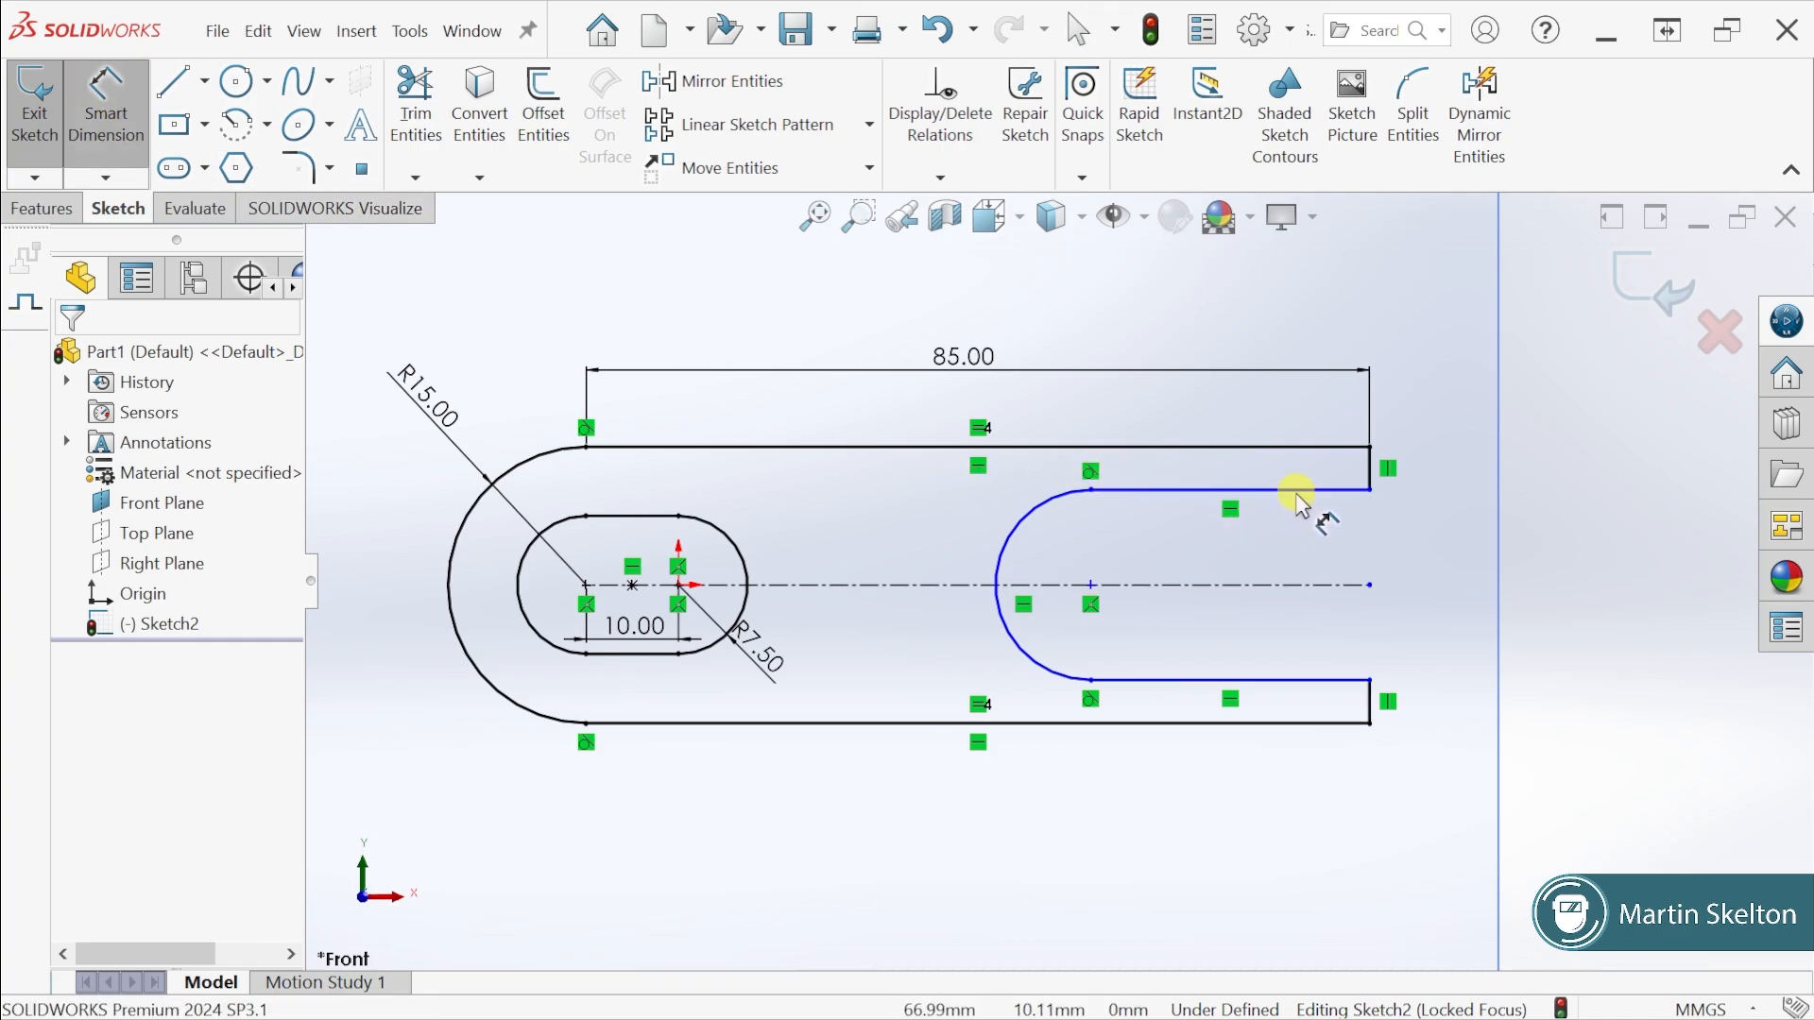
left_click(1297, 680)
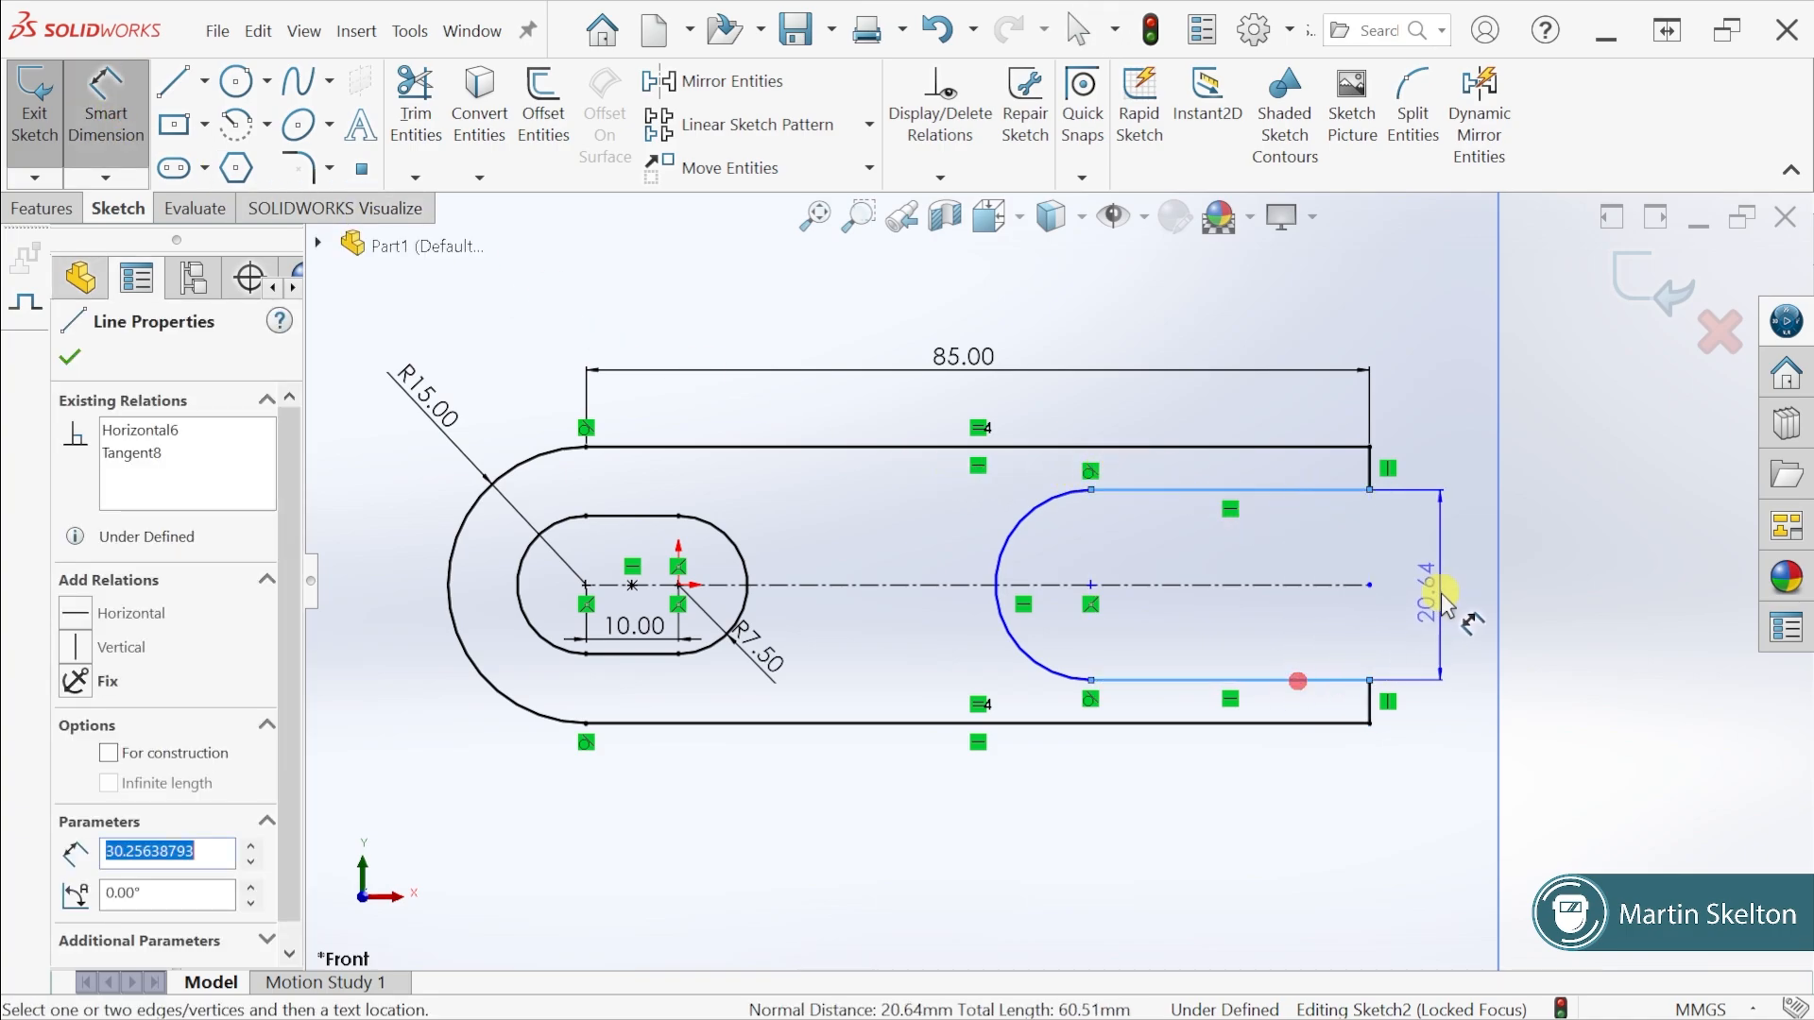
left_click(1445, 589)
type("15")
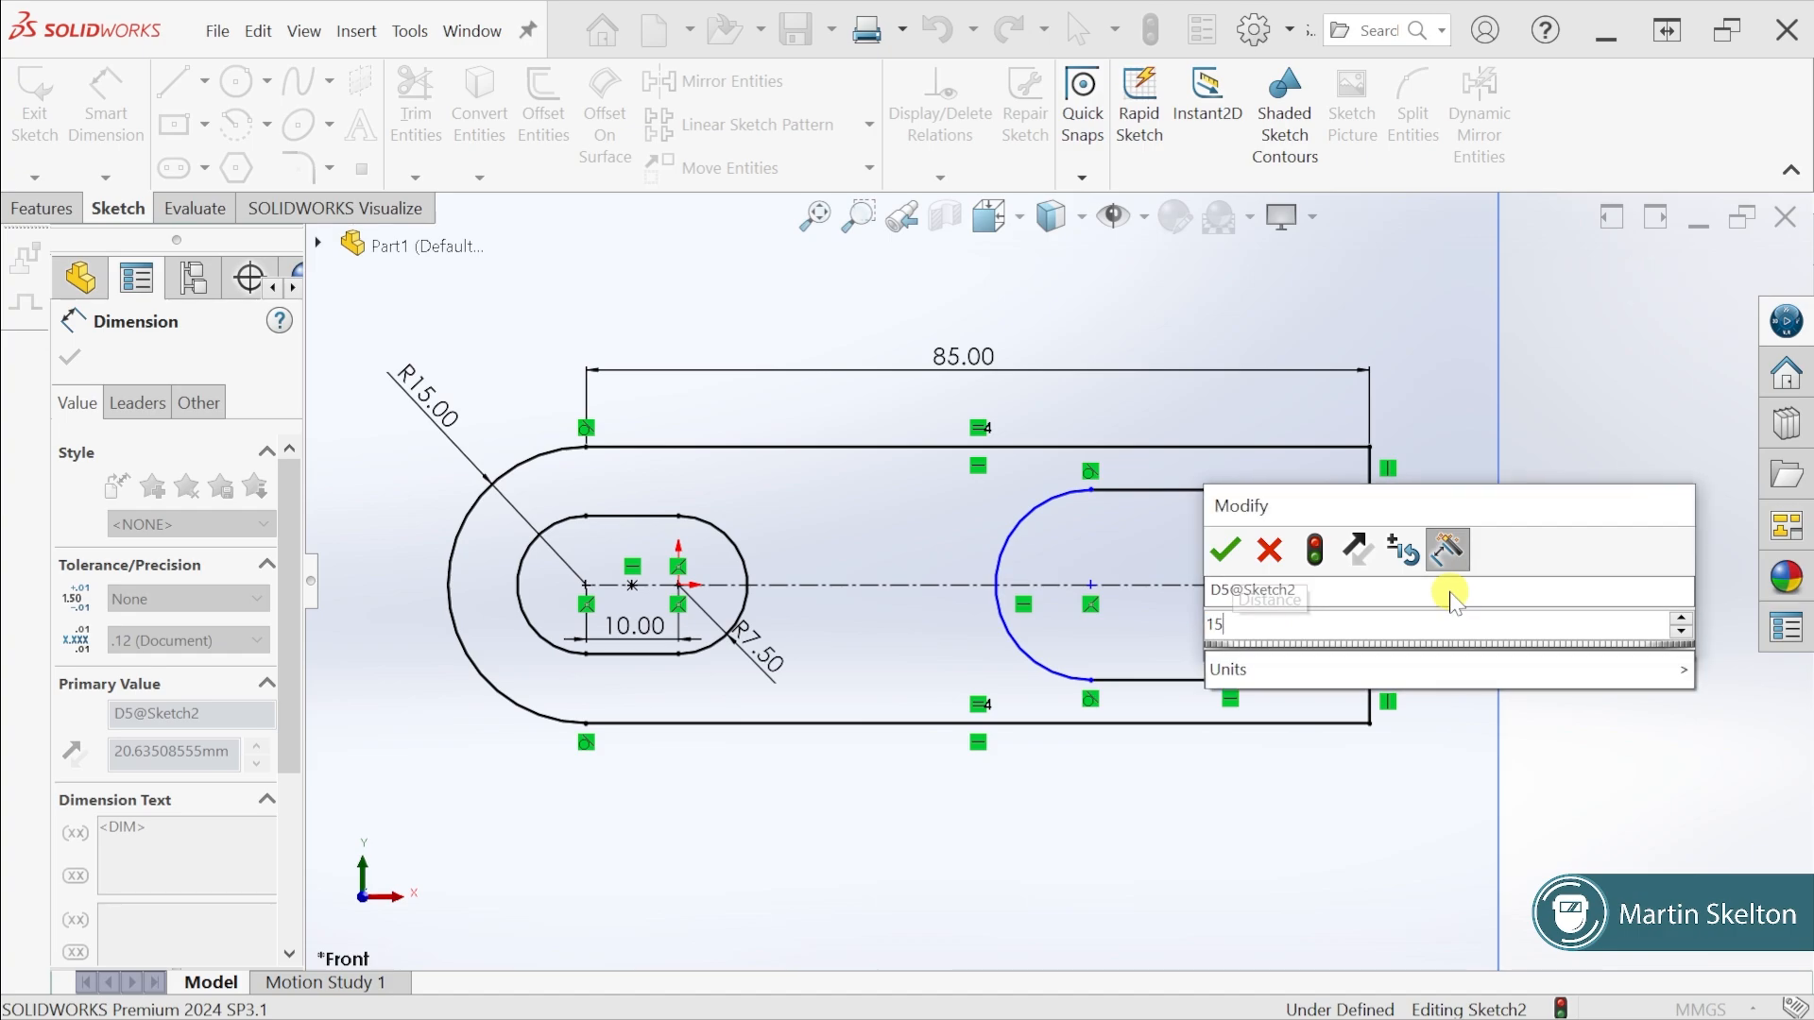
key("Return")
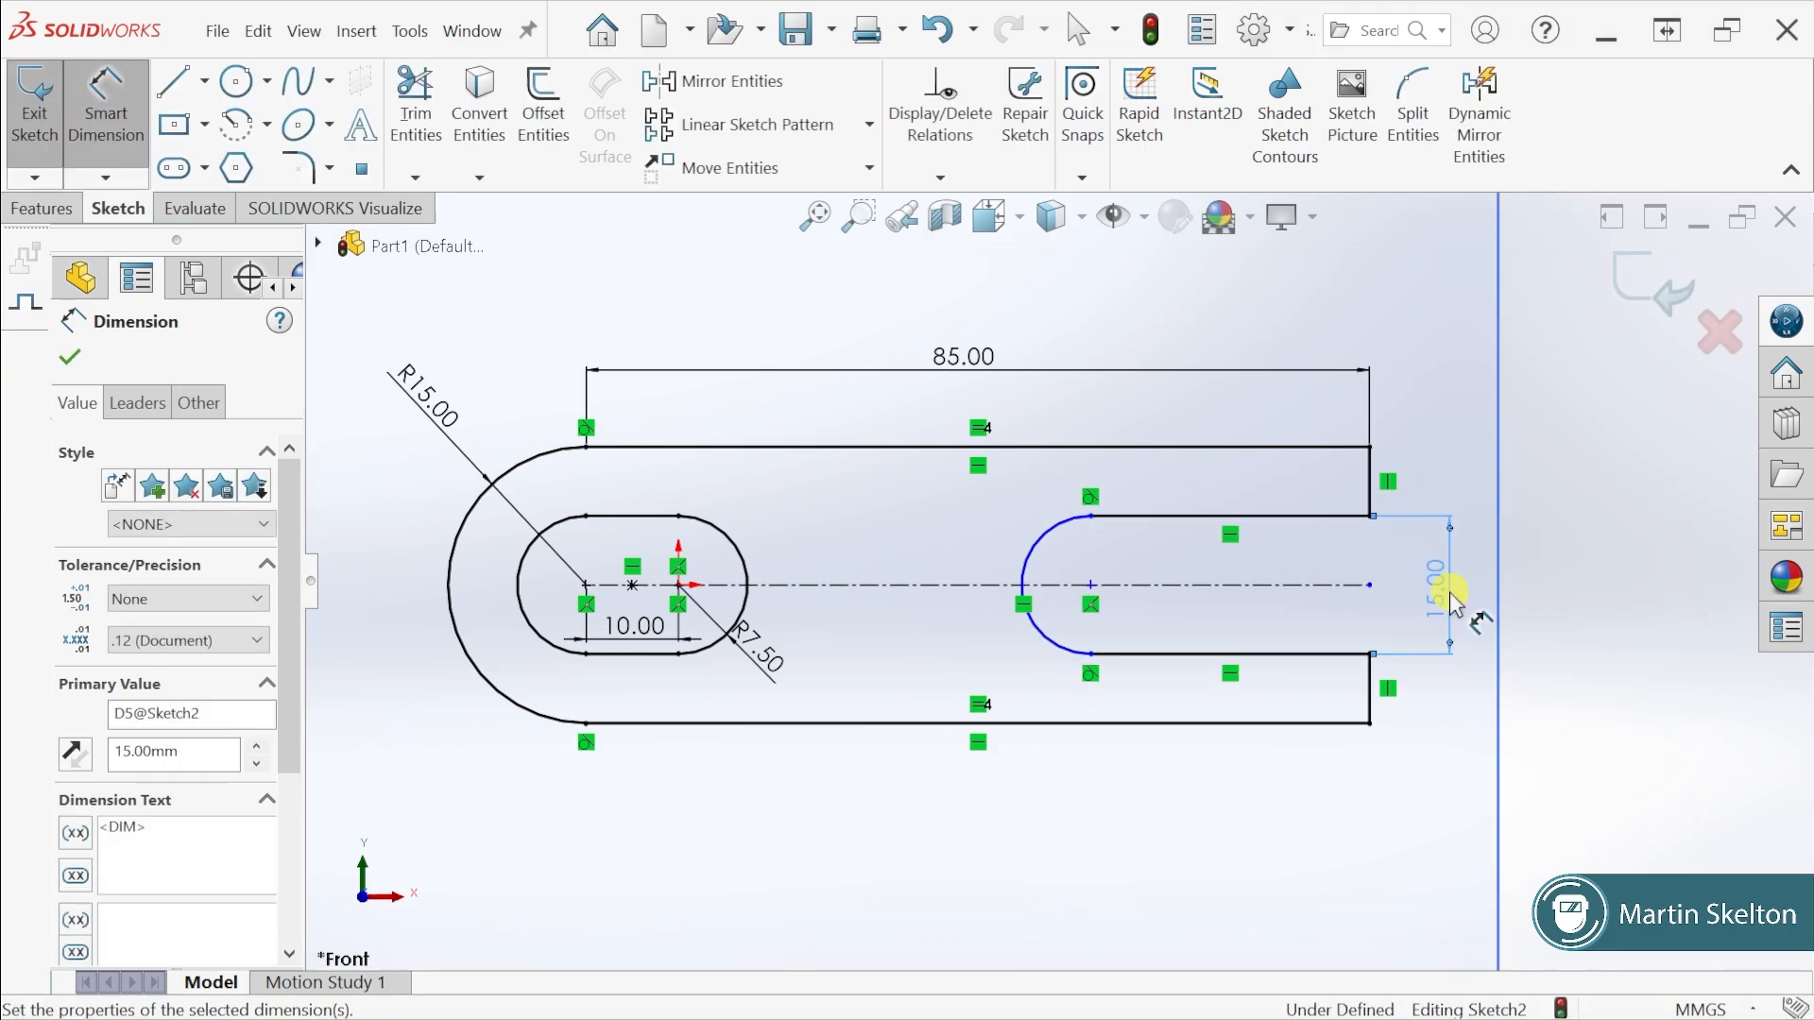
key("Escape")
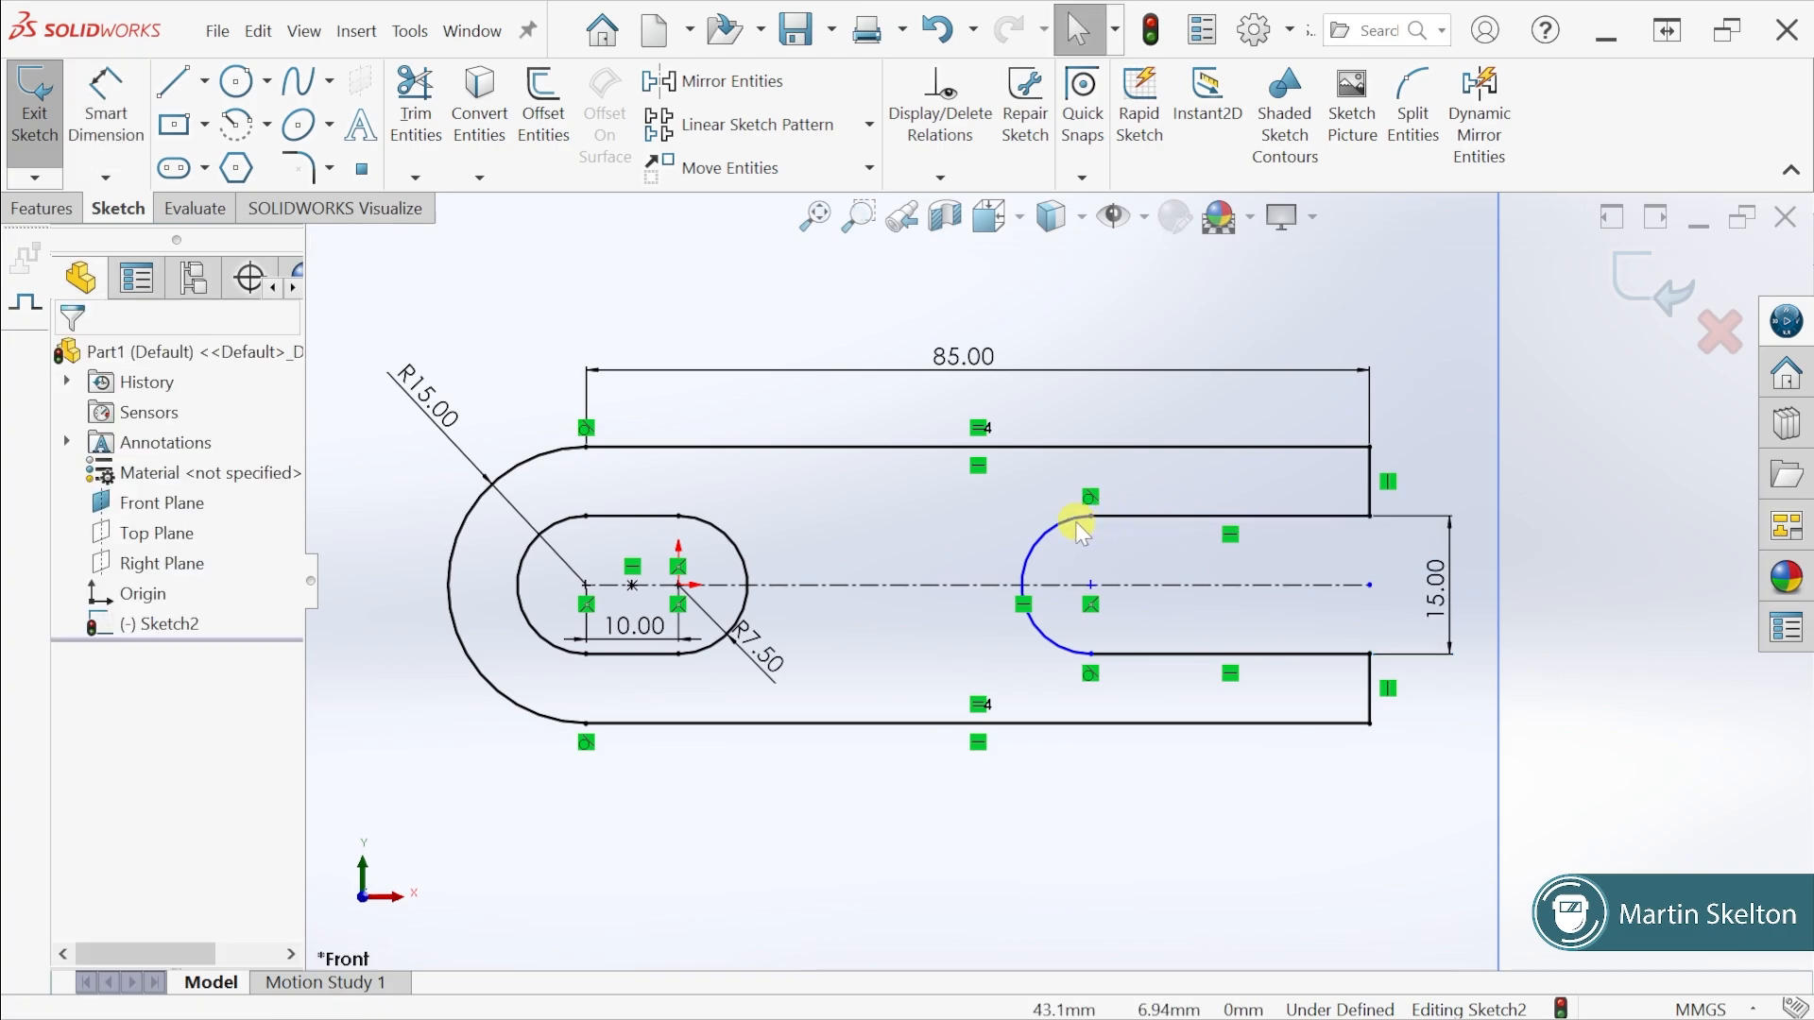
Try to add a radius dimension to the open slot's arc
left_click(126, 120)
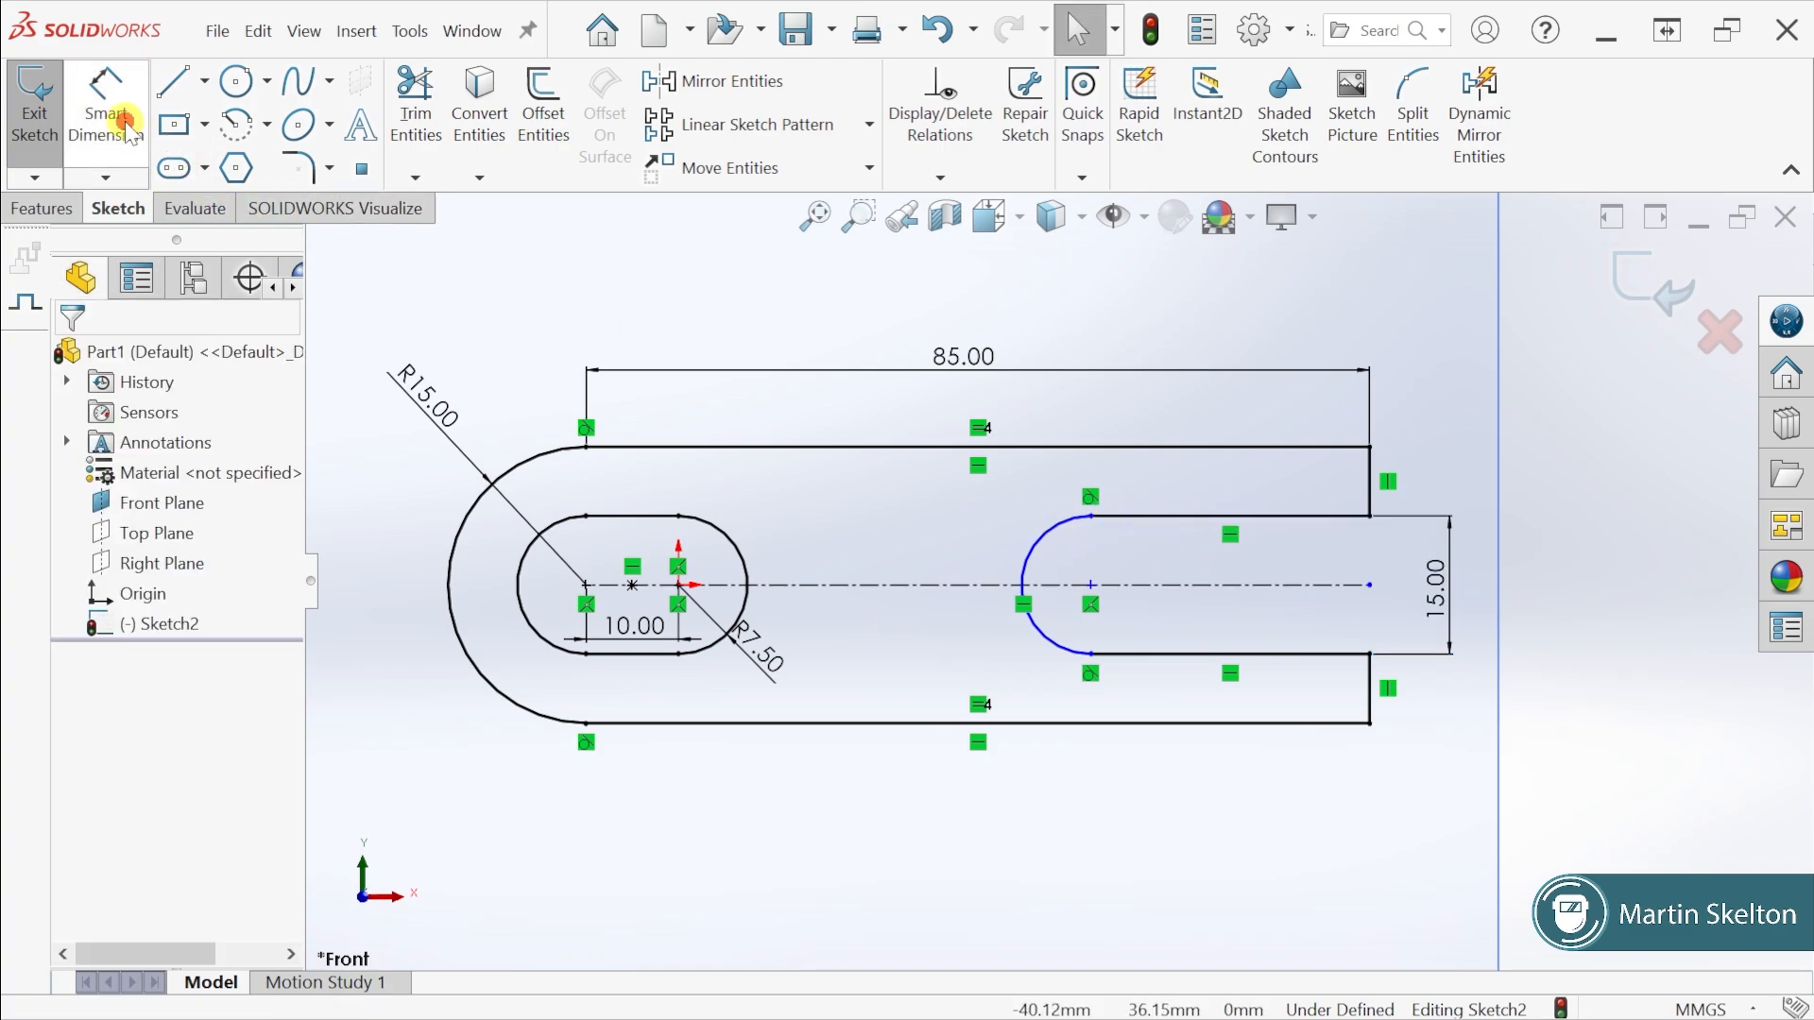
left_click(1042, 540)
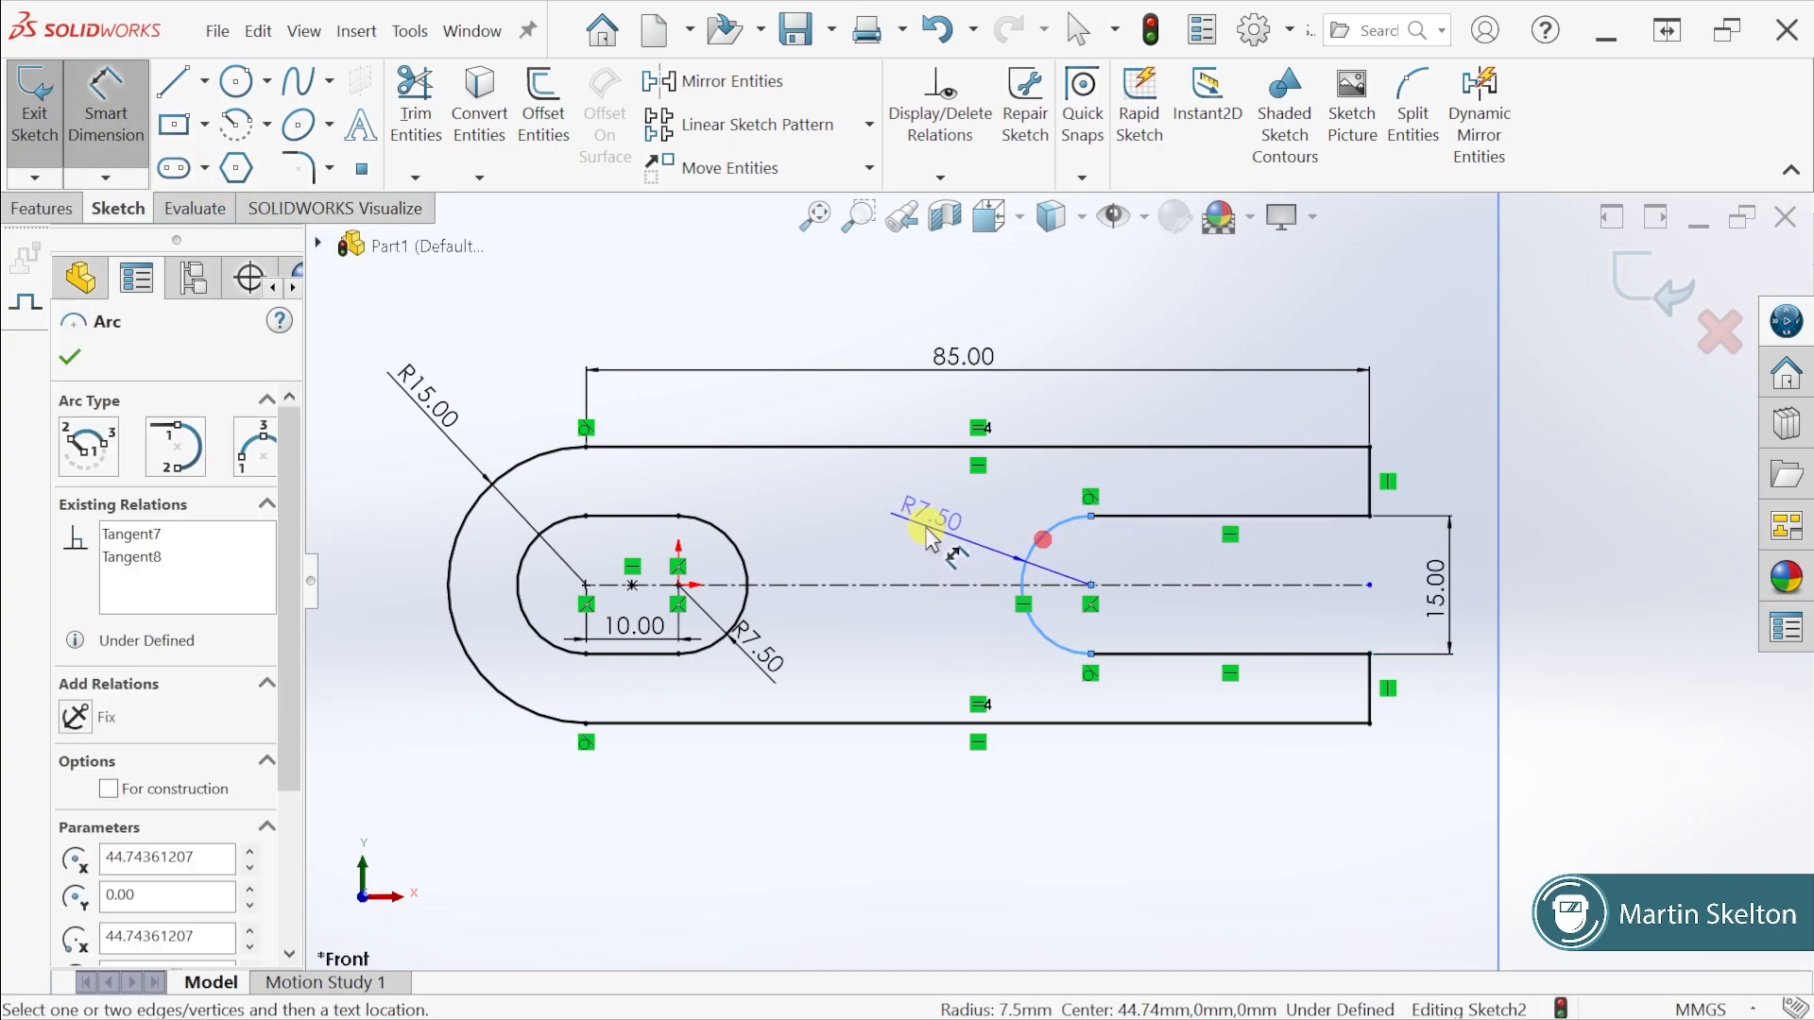
left_click(919, 522)
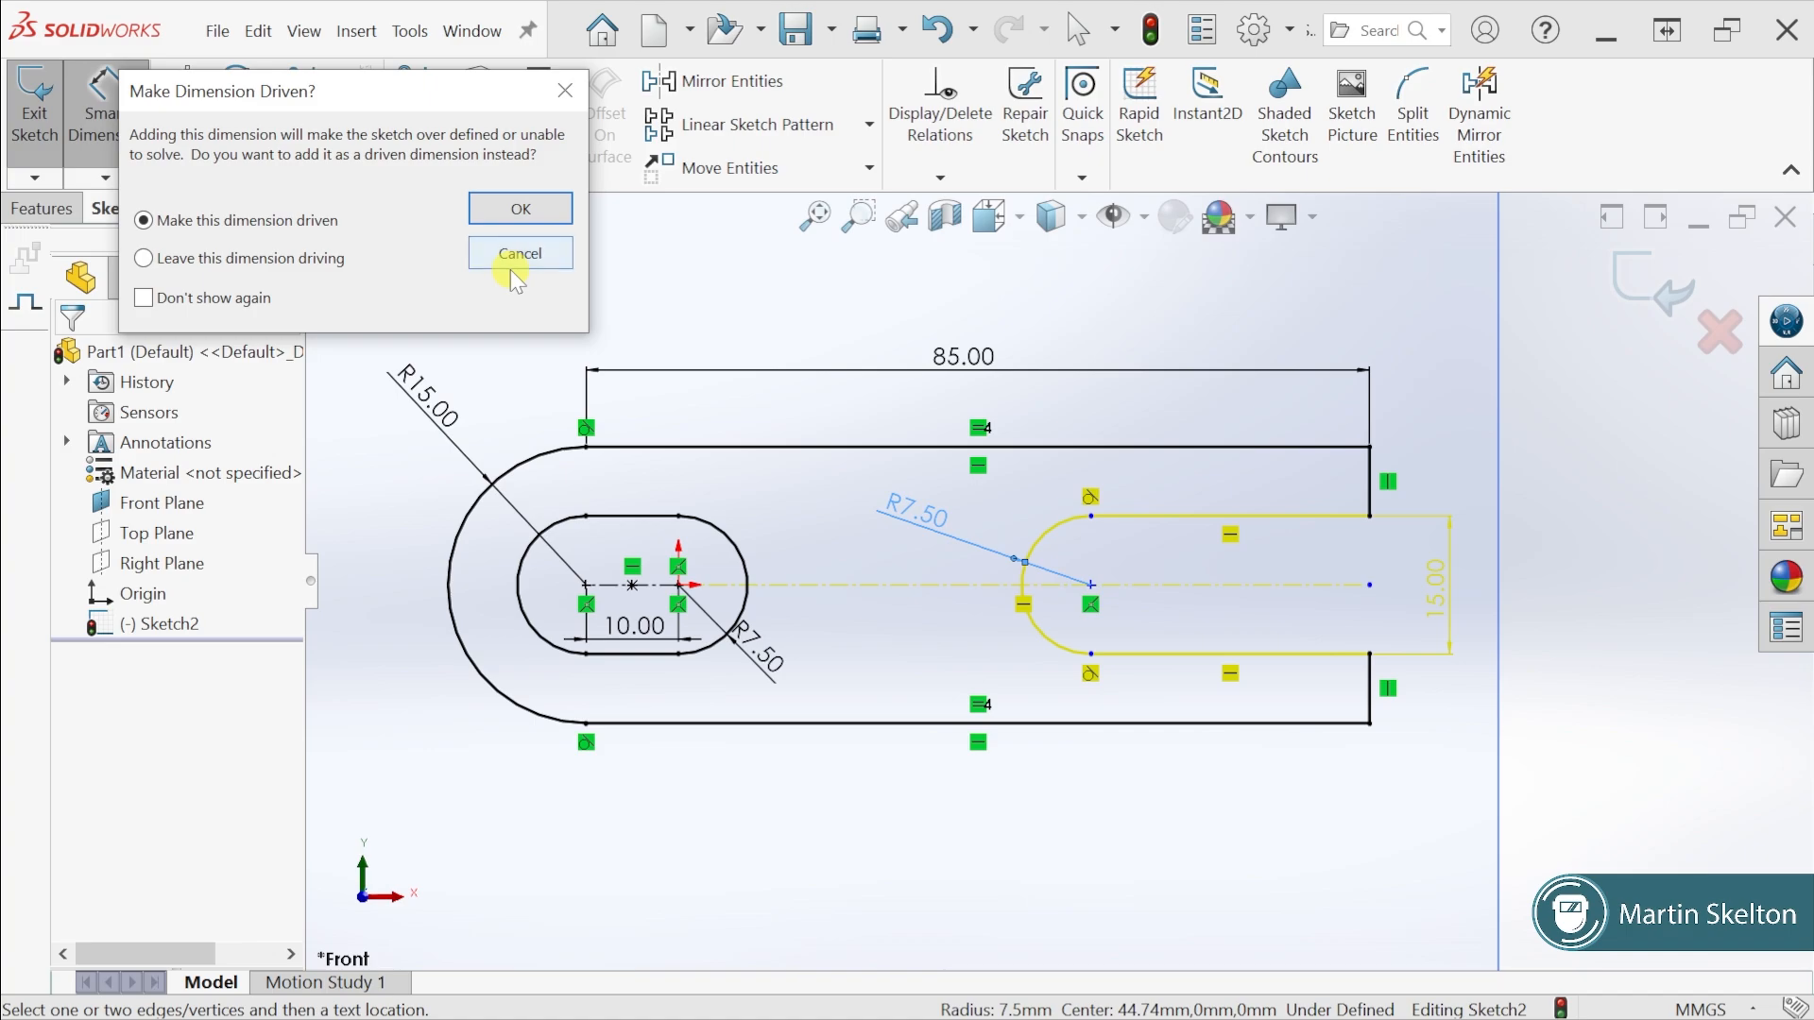
left_click(523, 256)
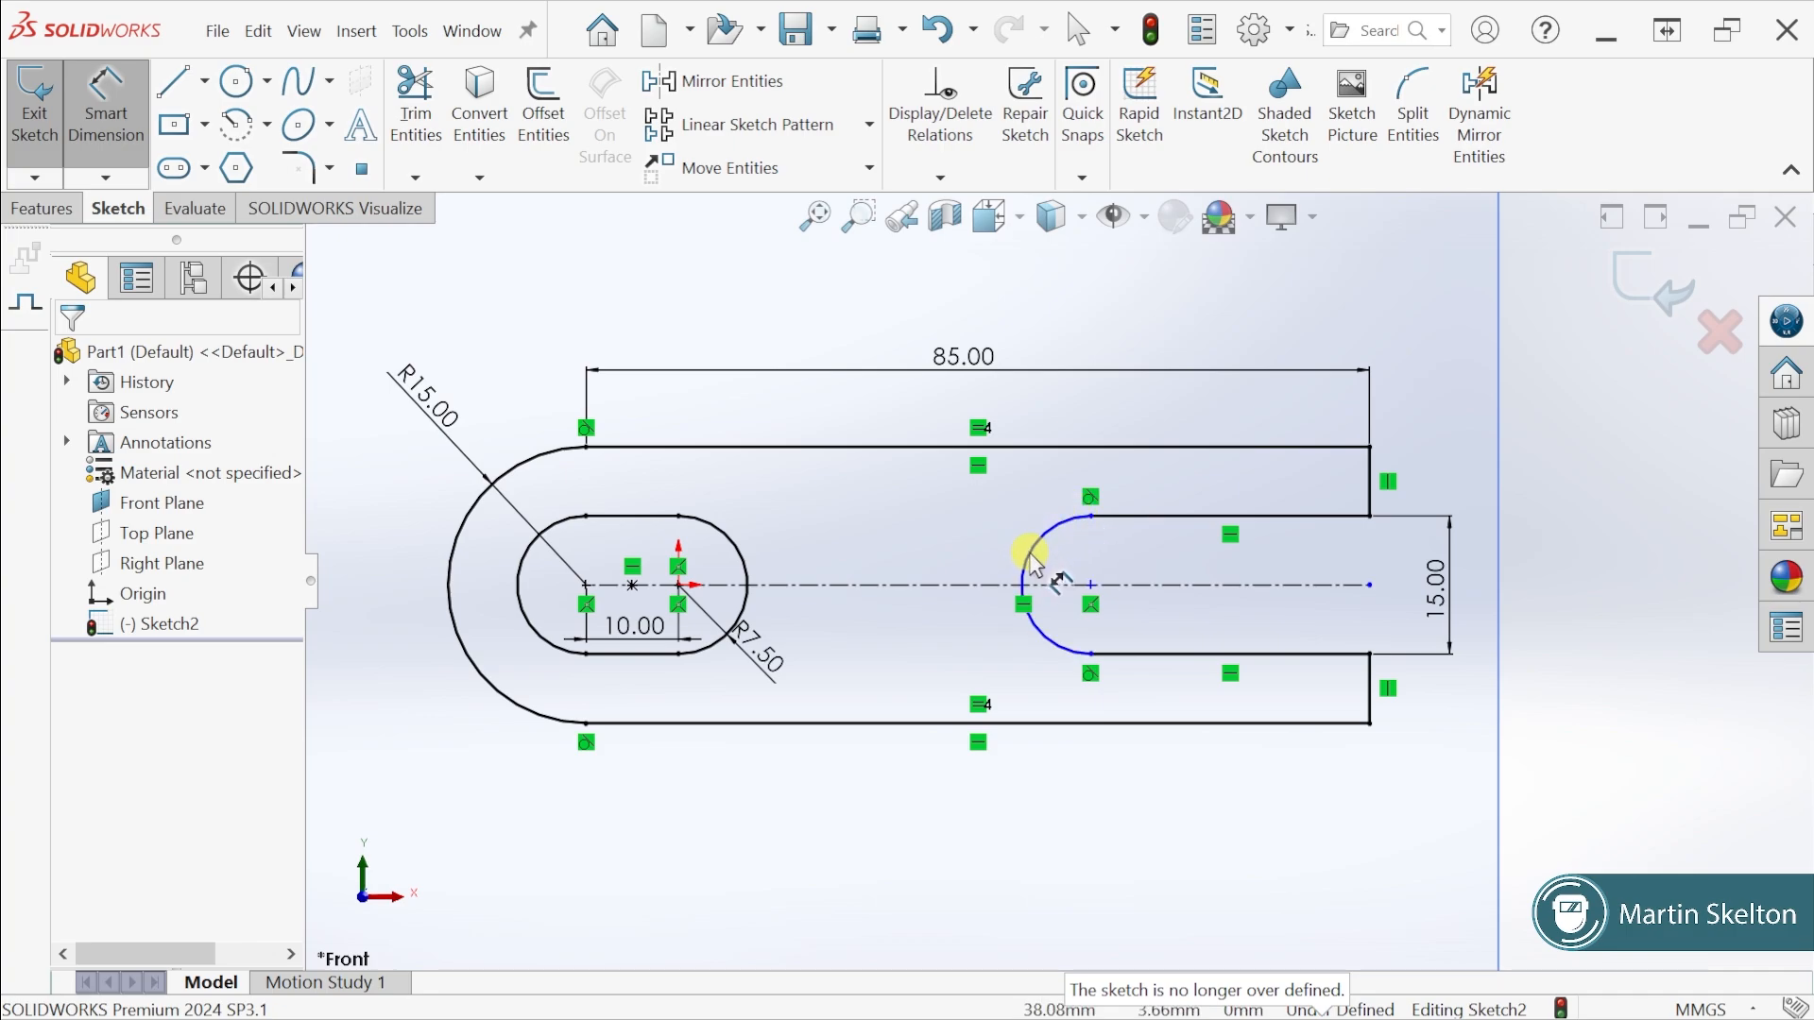
Move the open slot's arc center along the centerline to about 48.7 mm from the origin
left_click(1077, 29)
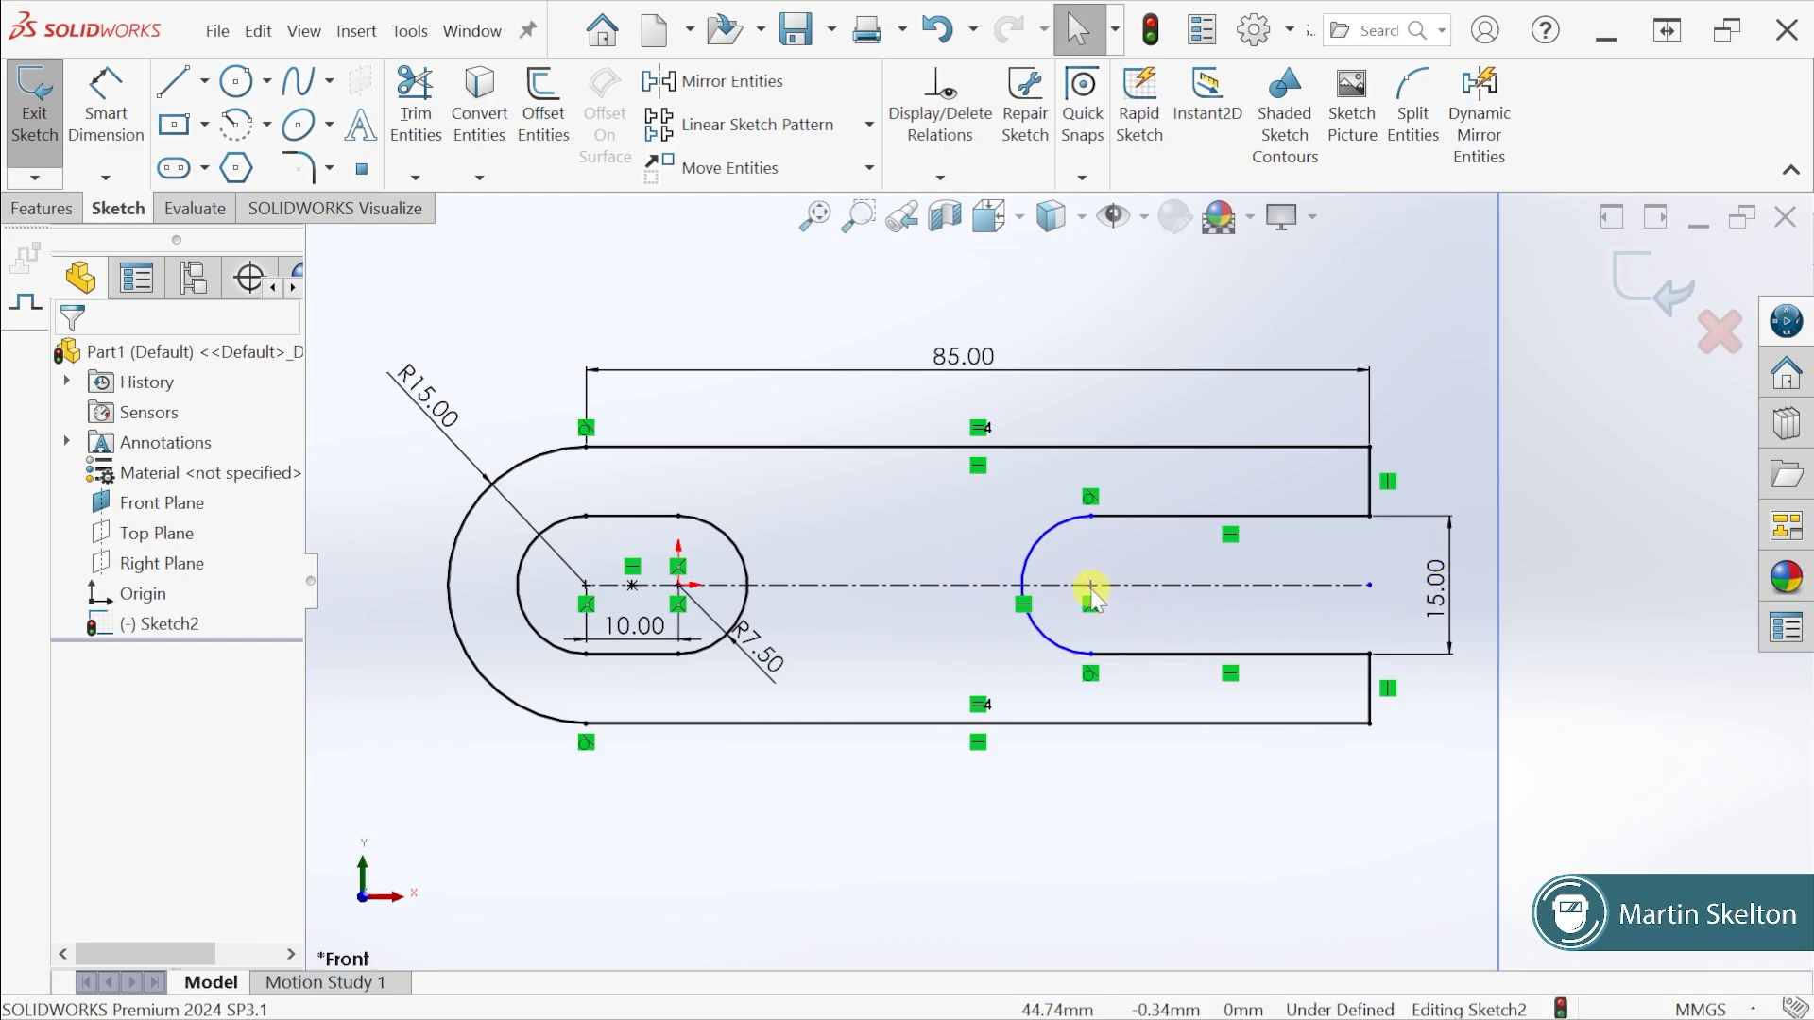
mouse_move(1091, 590)
left_mouse_down()
mouse_move(994, 593)
mouse_move(1326, 601)
mouse_move(866, 606)
mouse_move(1351, 609)
mouse_move(1021, 607)
mouse_move(1279, 606)
mouse_move(1126, 608)
left_mouse_up()
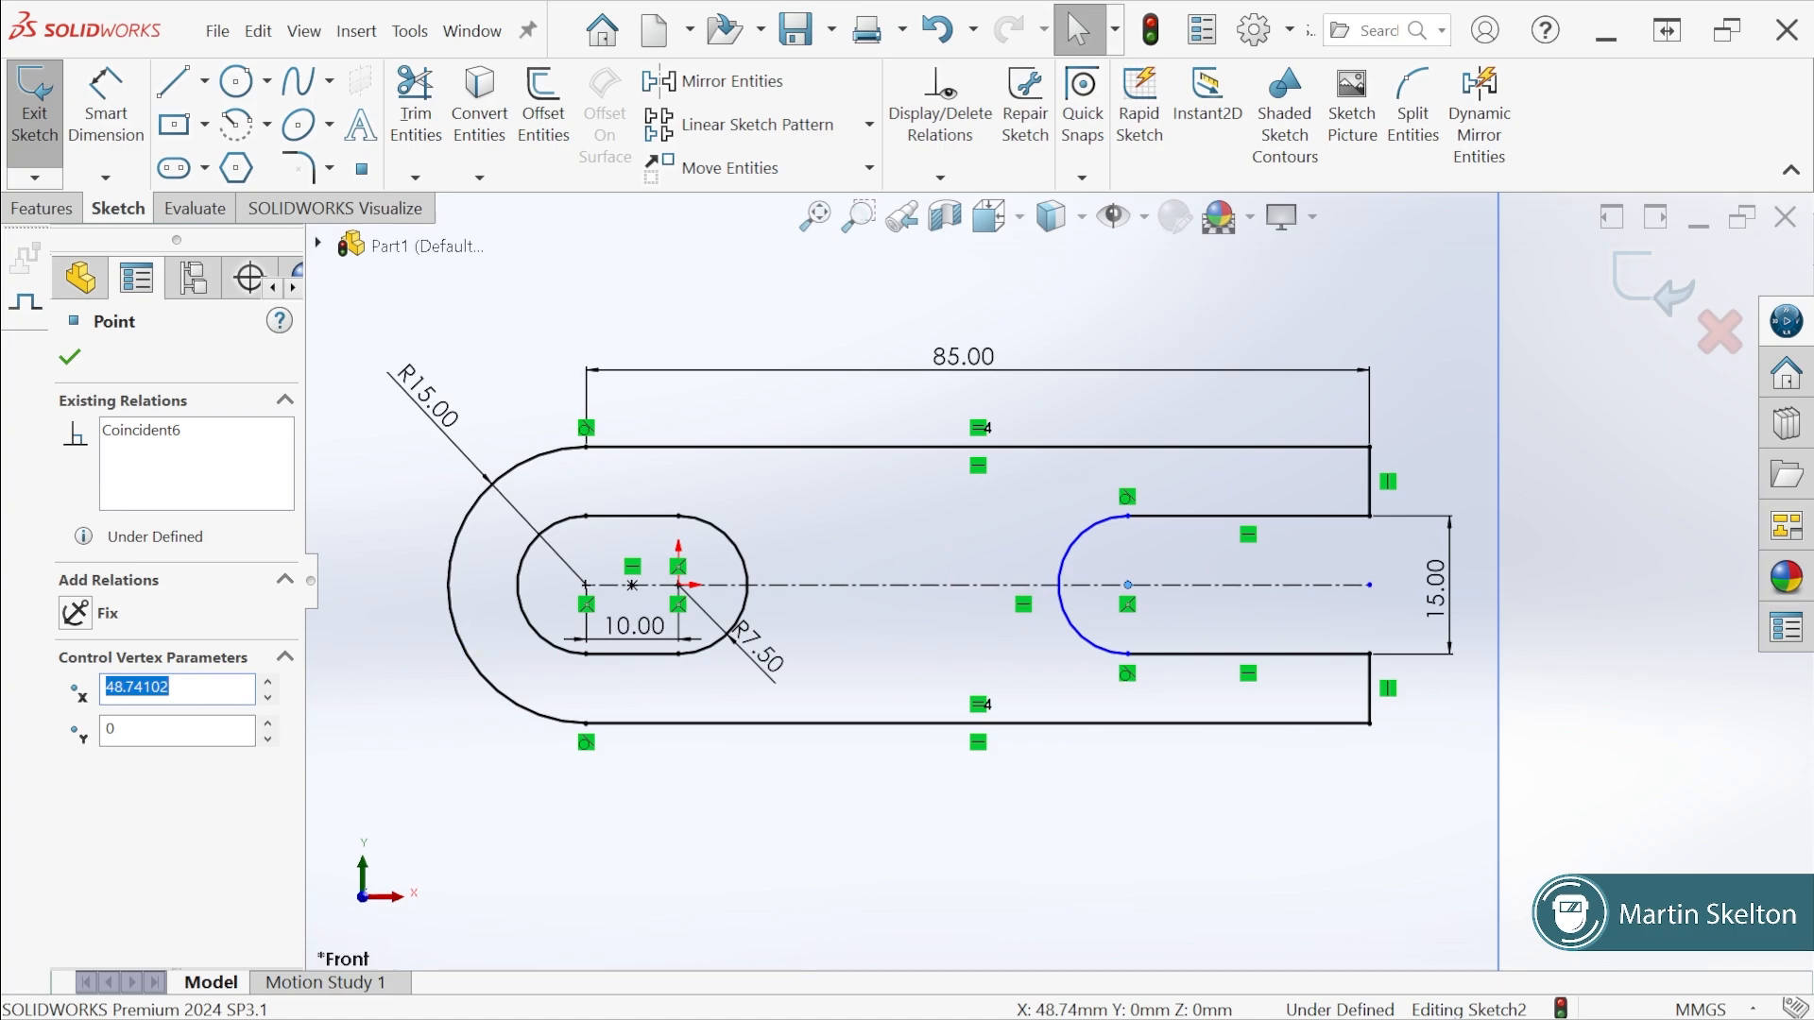
Check the open slot's depth in the reference drawing and dimension the slot's lower horizontal edge to 45 mm
key("alt+Tab")
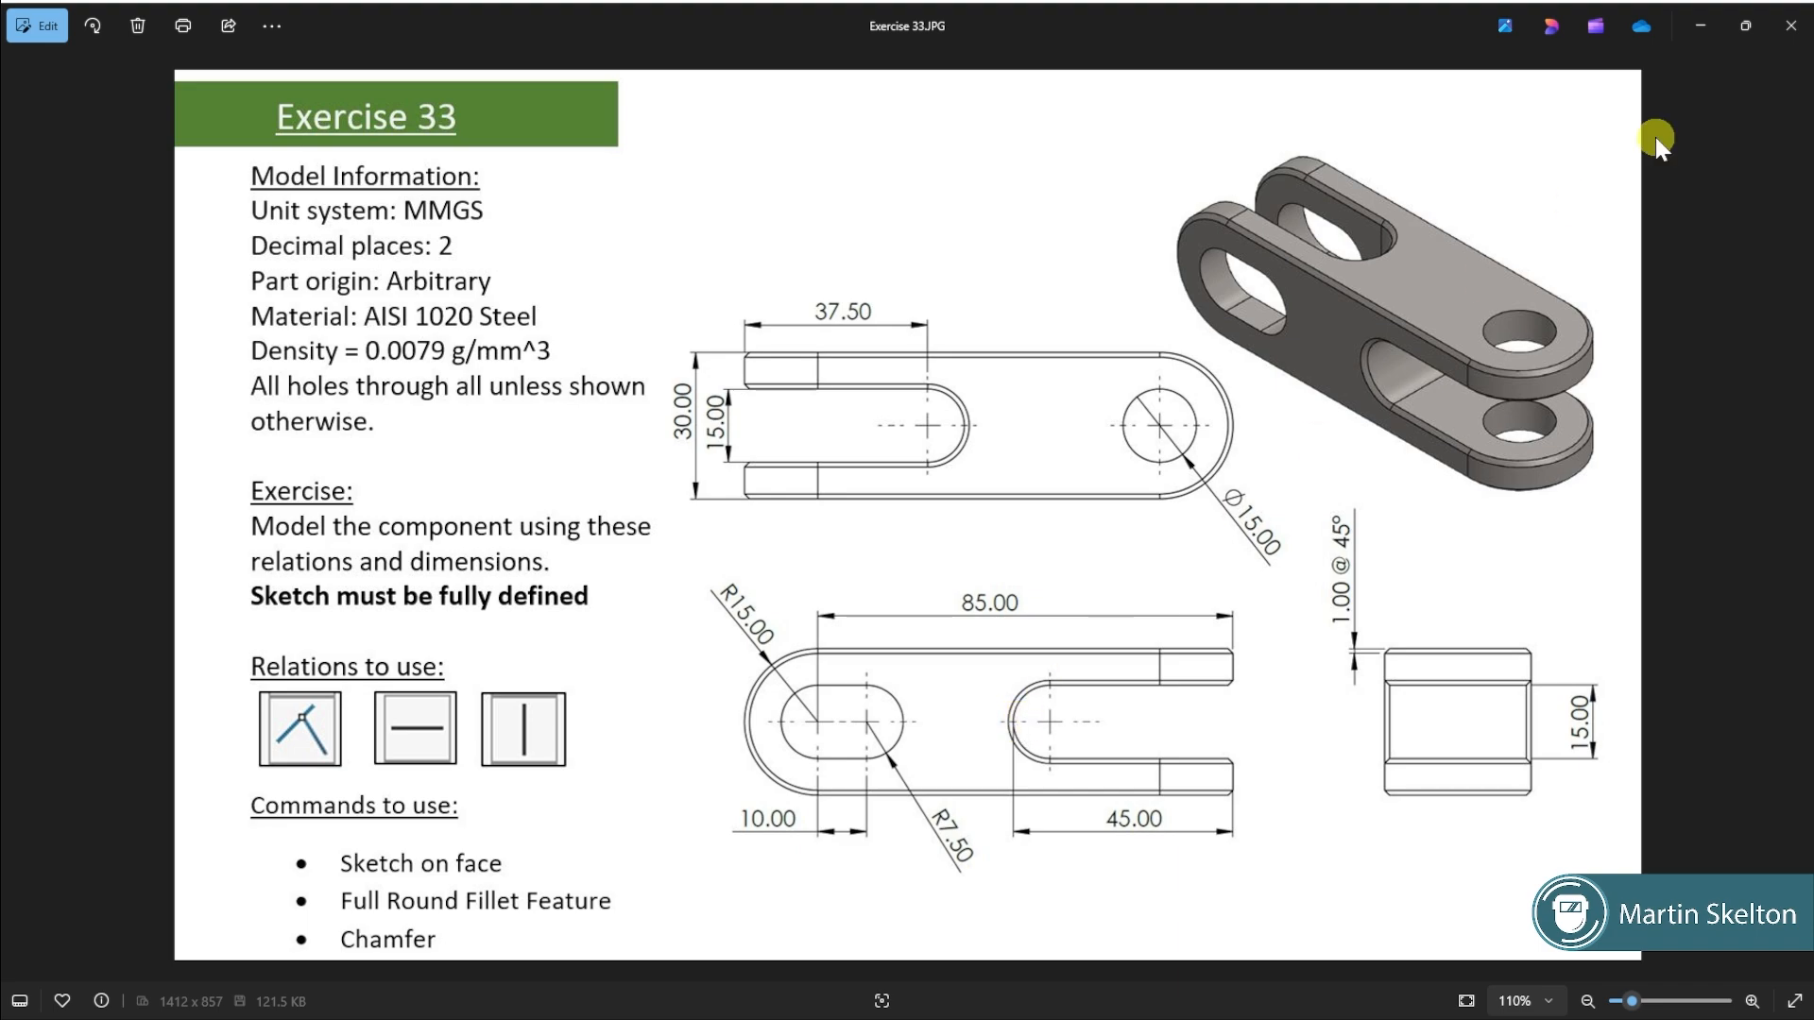
left_click(1700, 25)
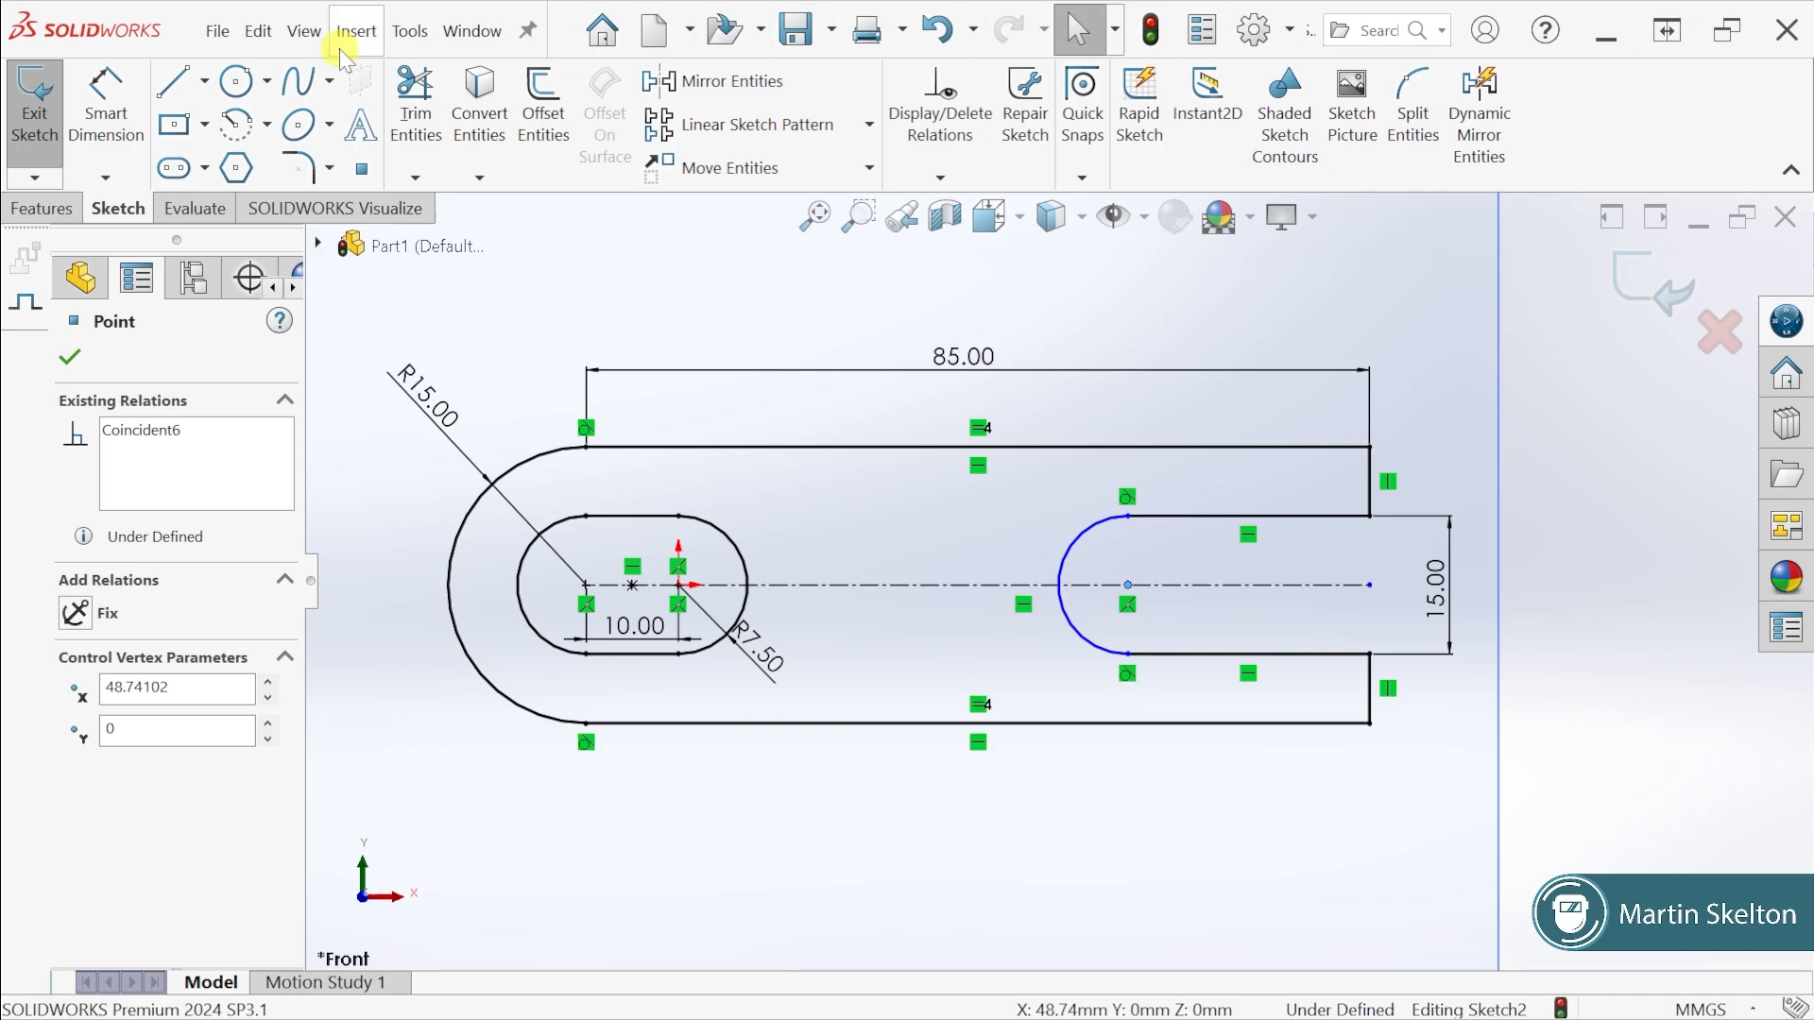
left_click(106, 106)
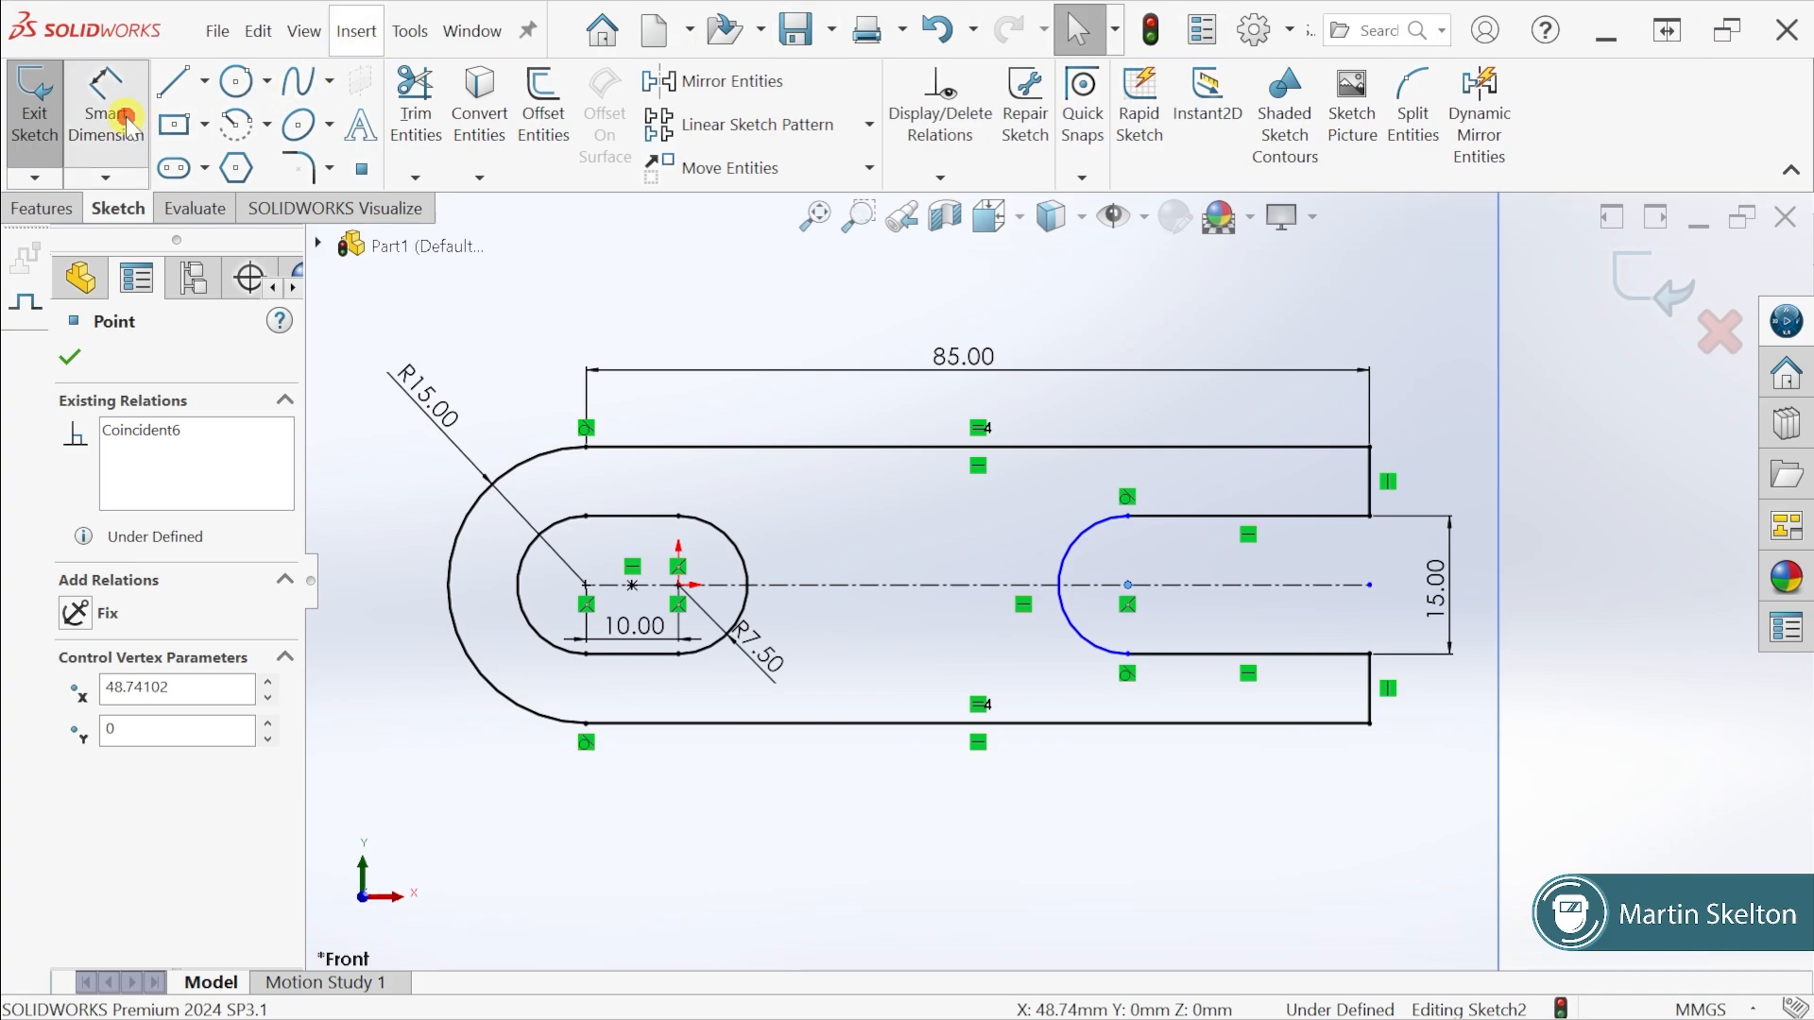
left_click(1207, 654)
left_click(1218, 798)
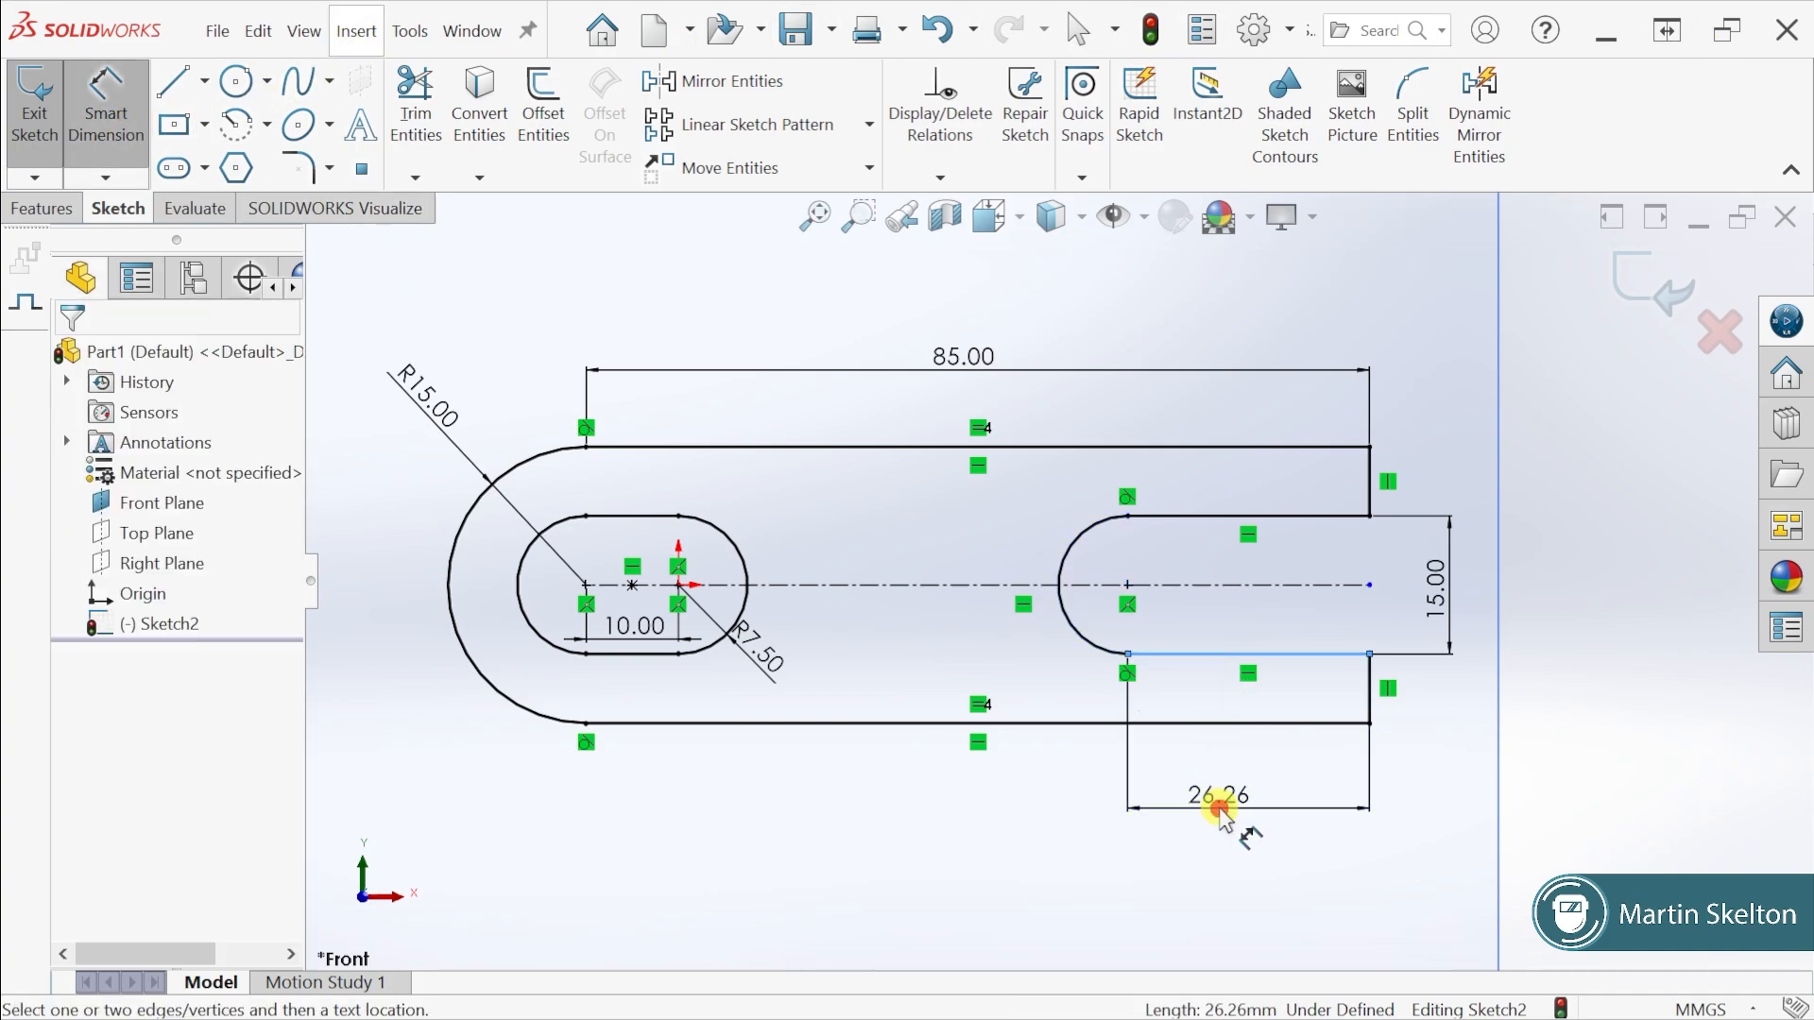
type("4")
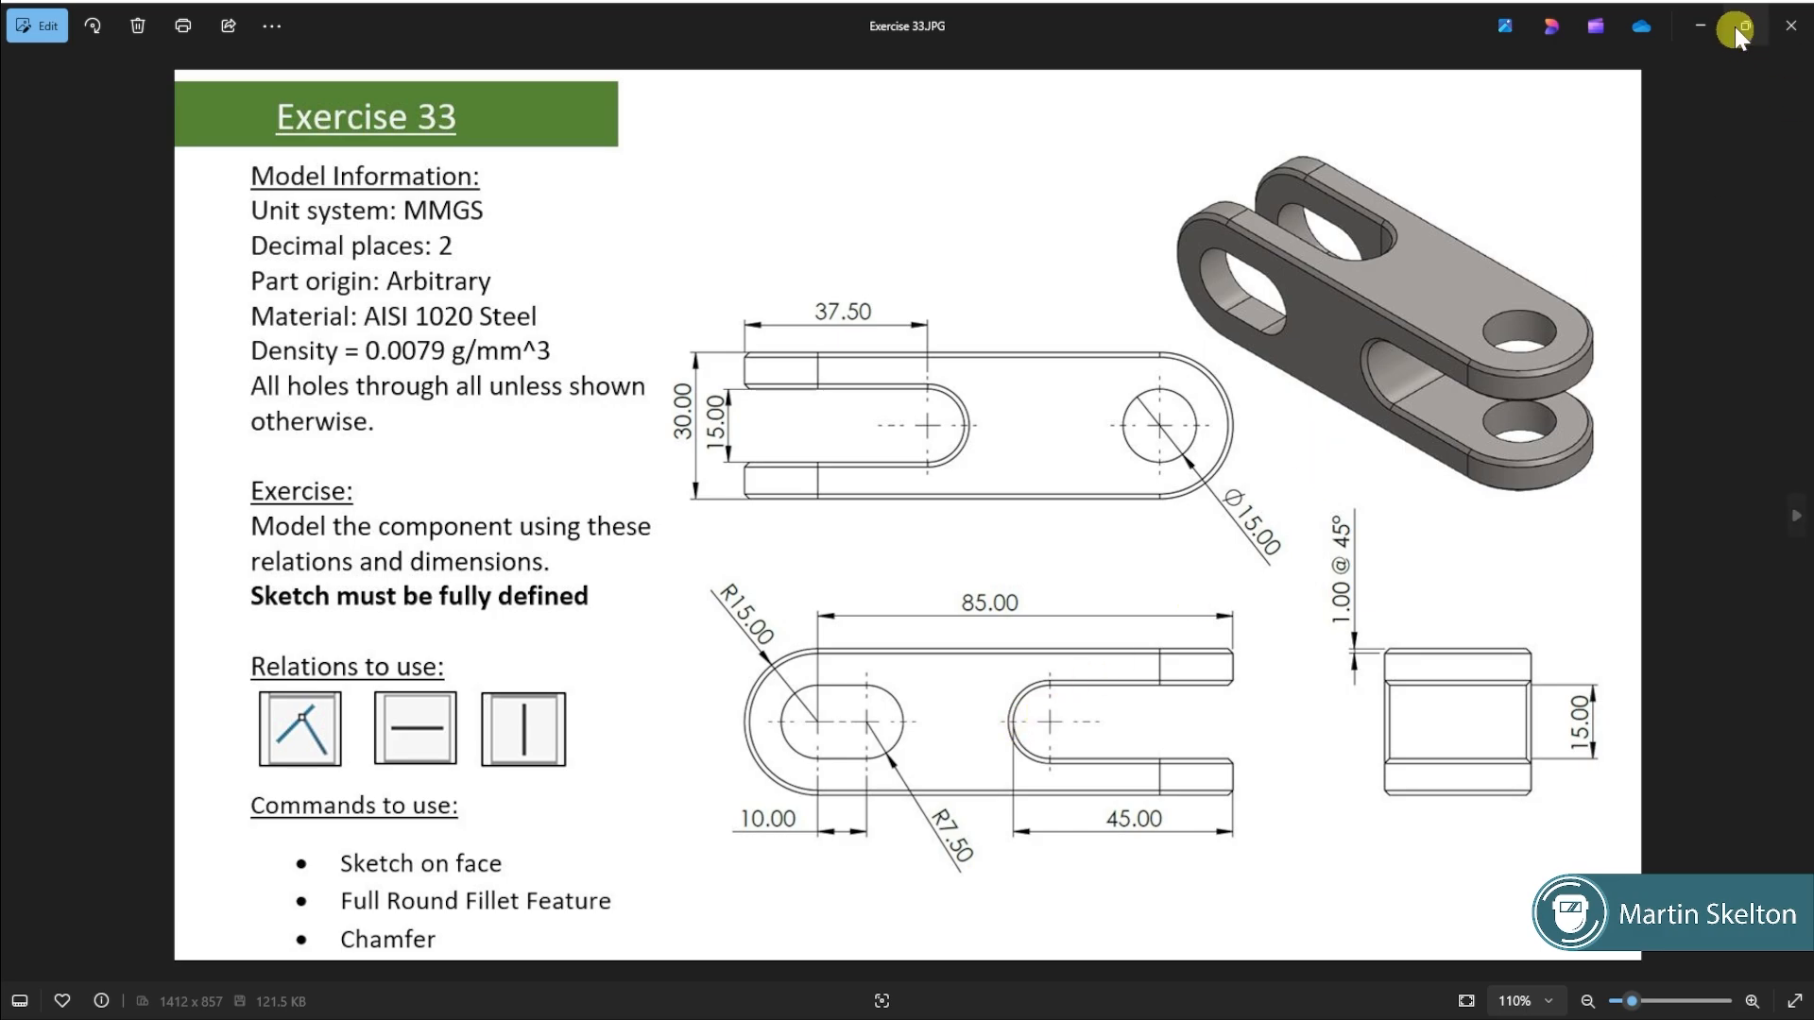
left_click(1701, 26)
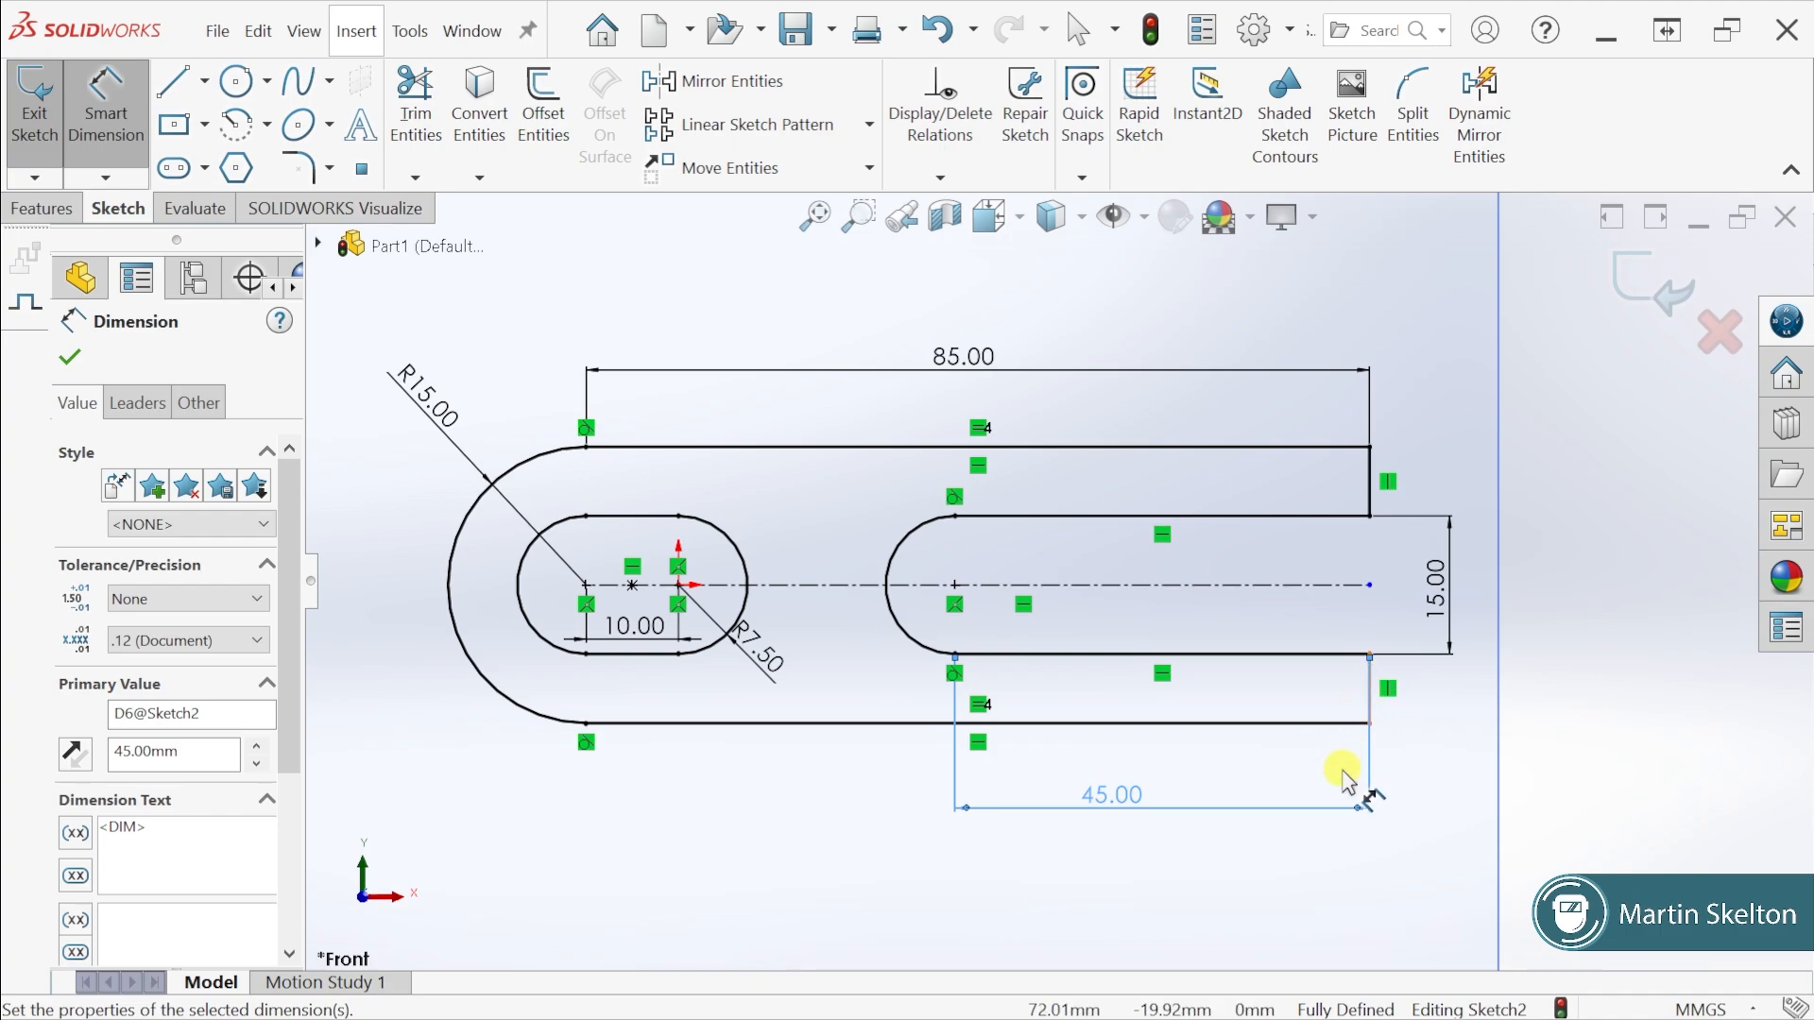
Delete the lower slot edge's 45 mm dimension and try to dimension the slot depth from its arc to the short vertical end line
left_click_drag(1124, 808, 1132, 814)
key("Delete")
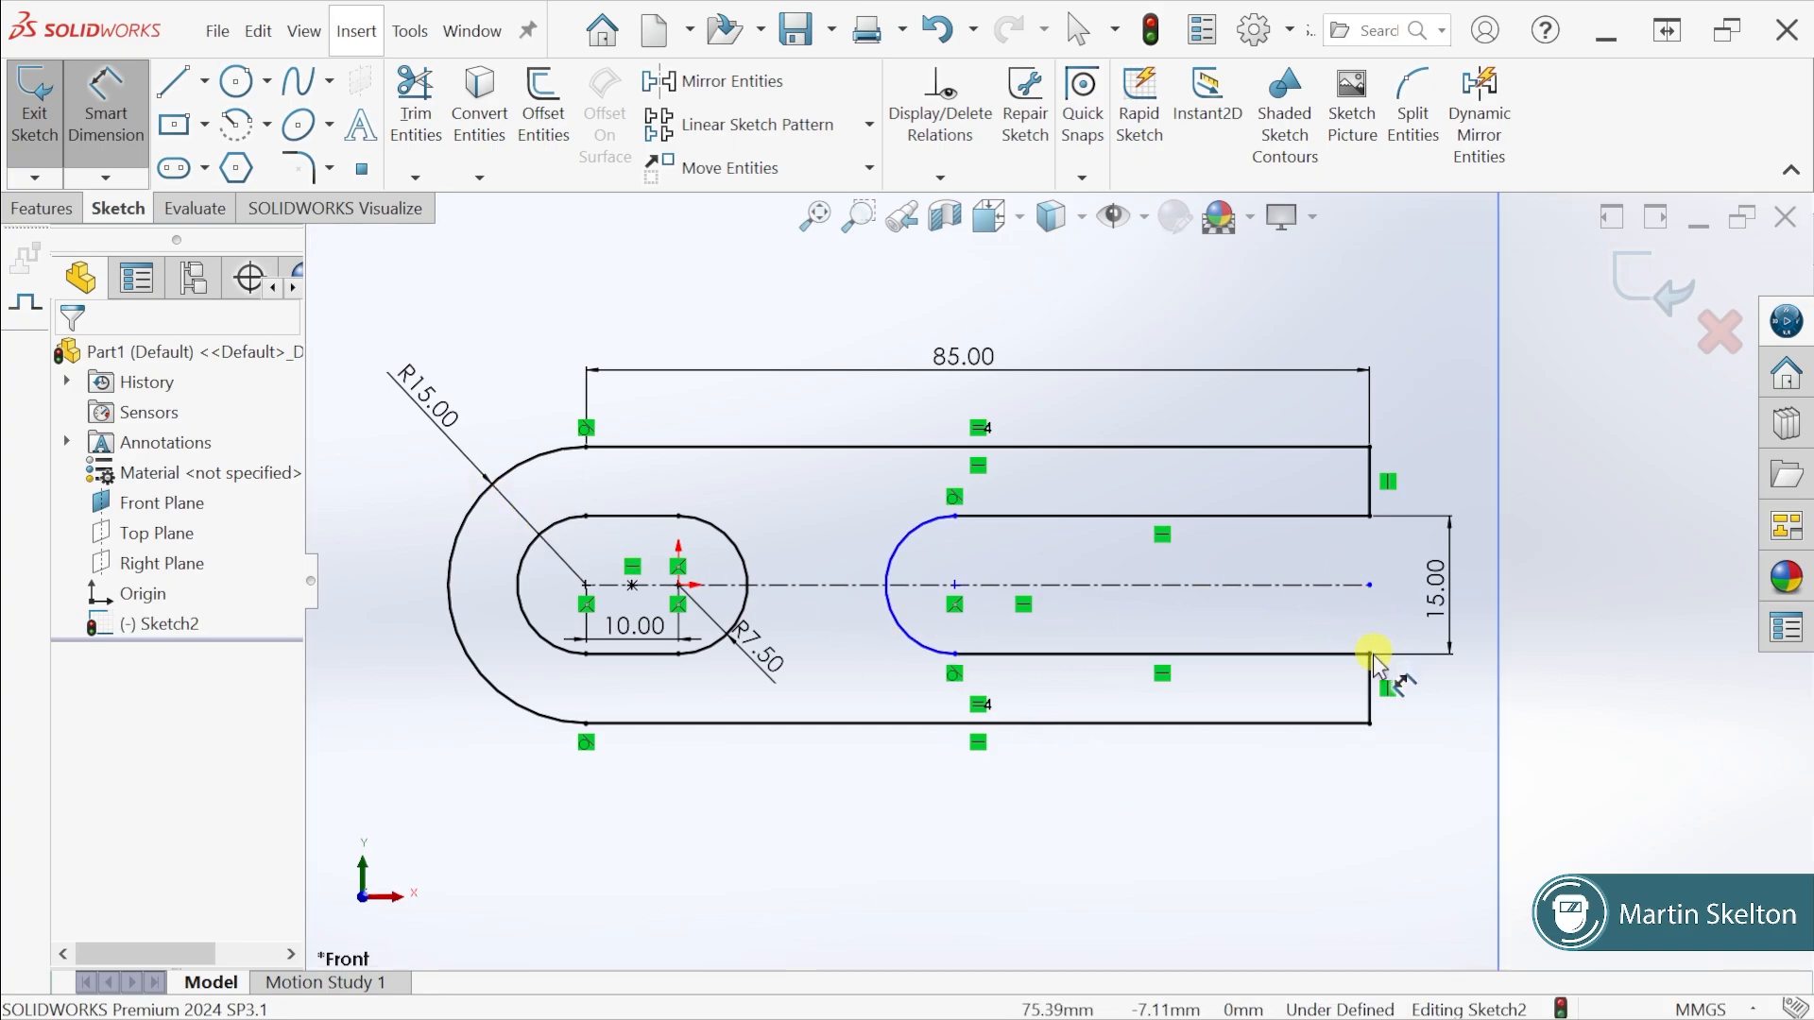
left_click(1342, 656)
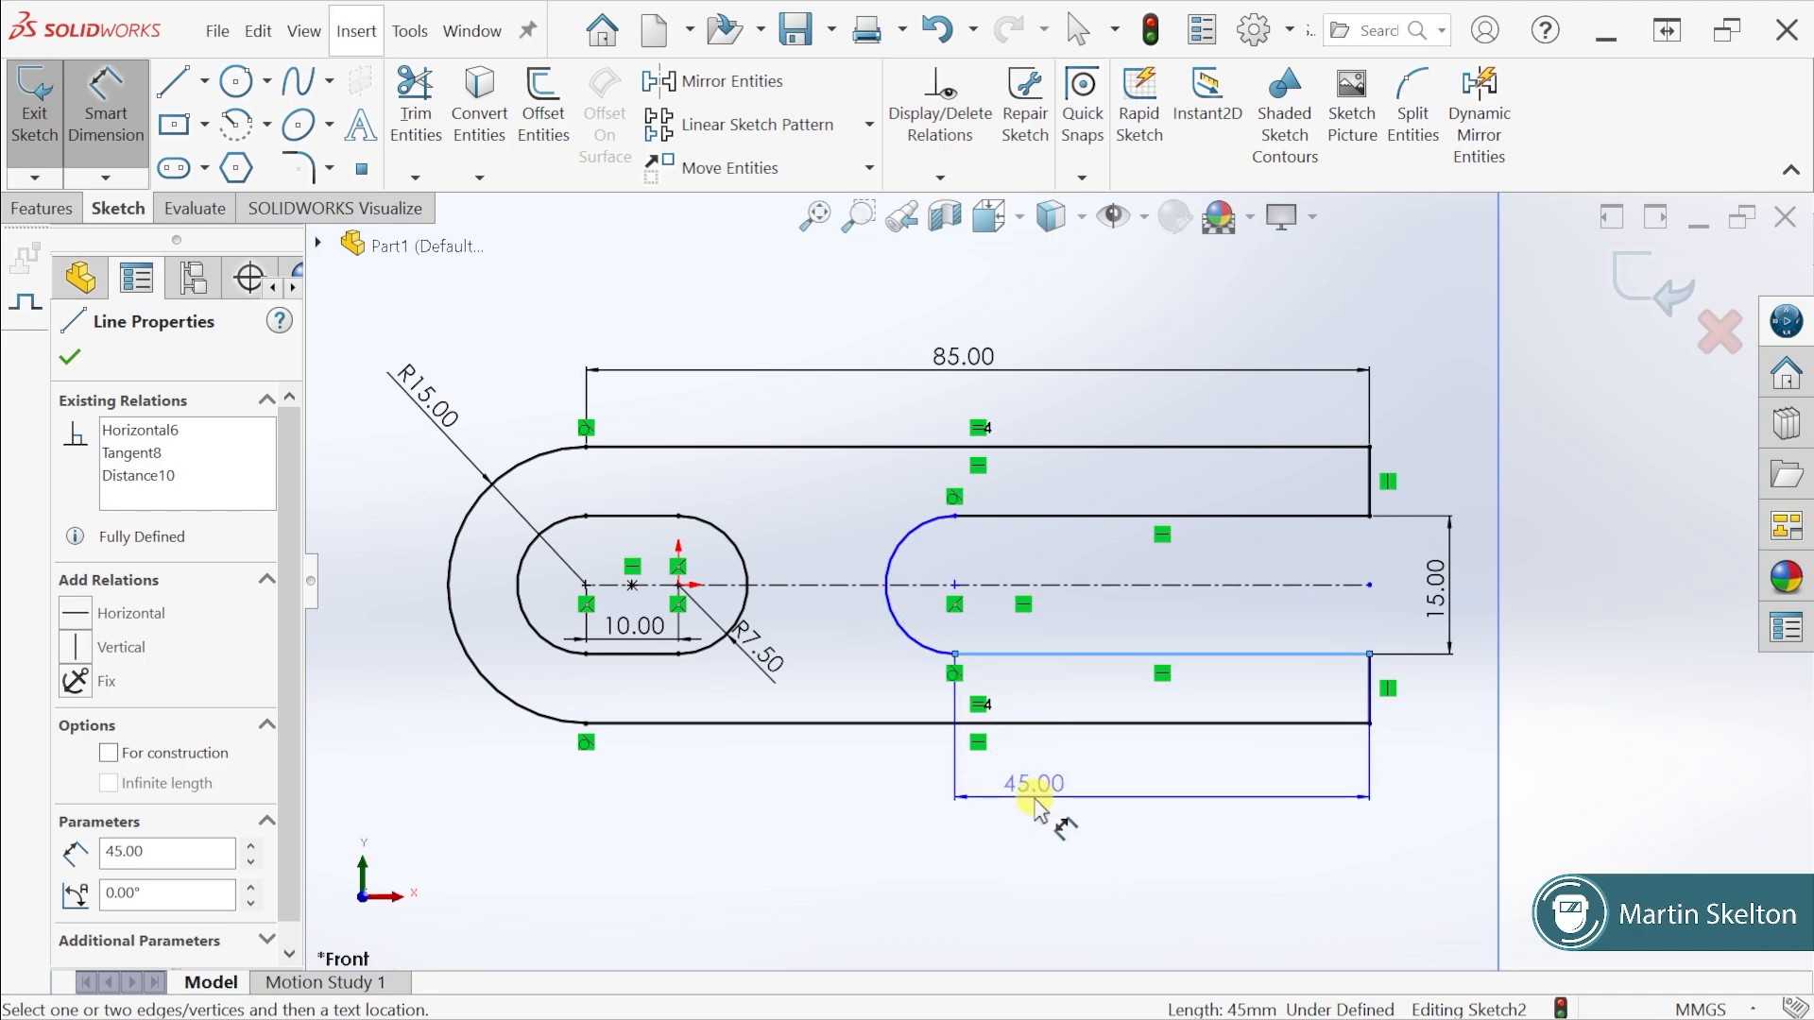
key("Escape")
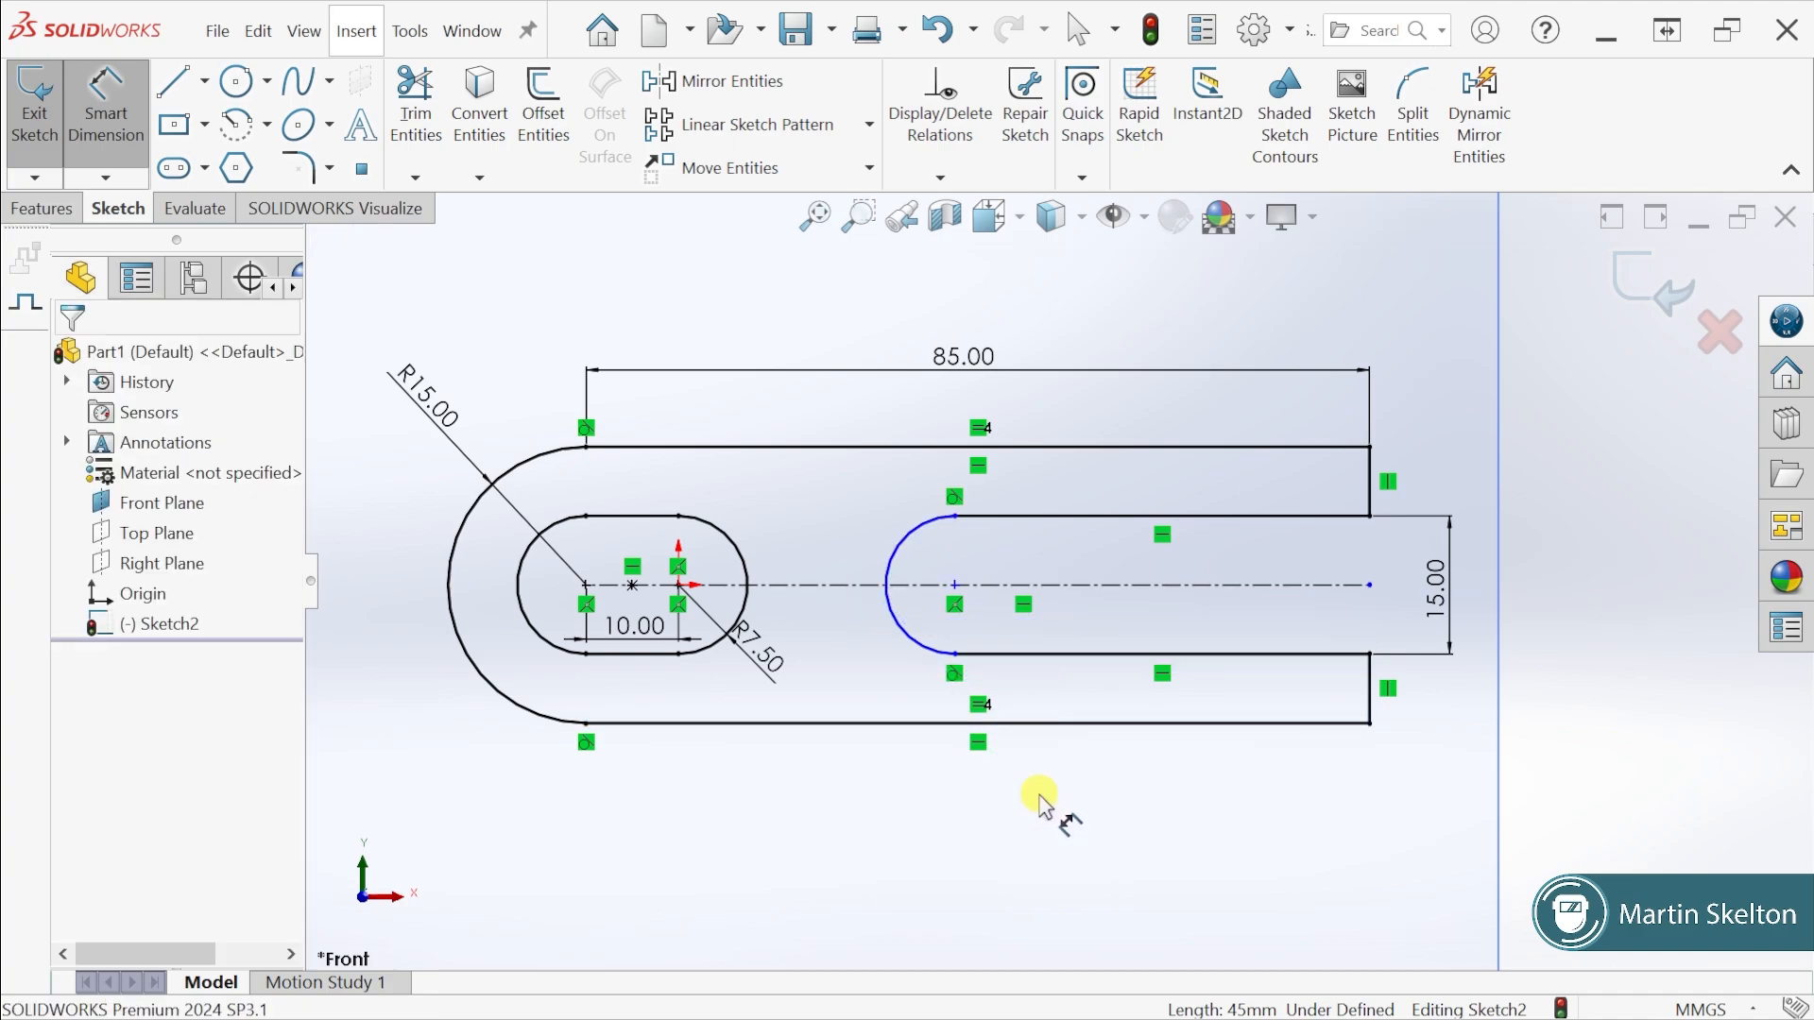
left_click(889, 571)
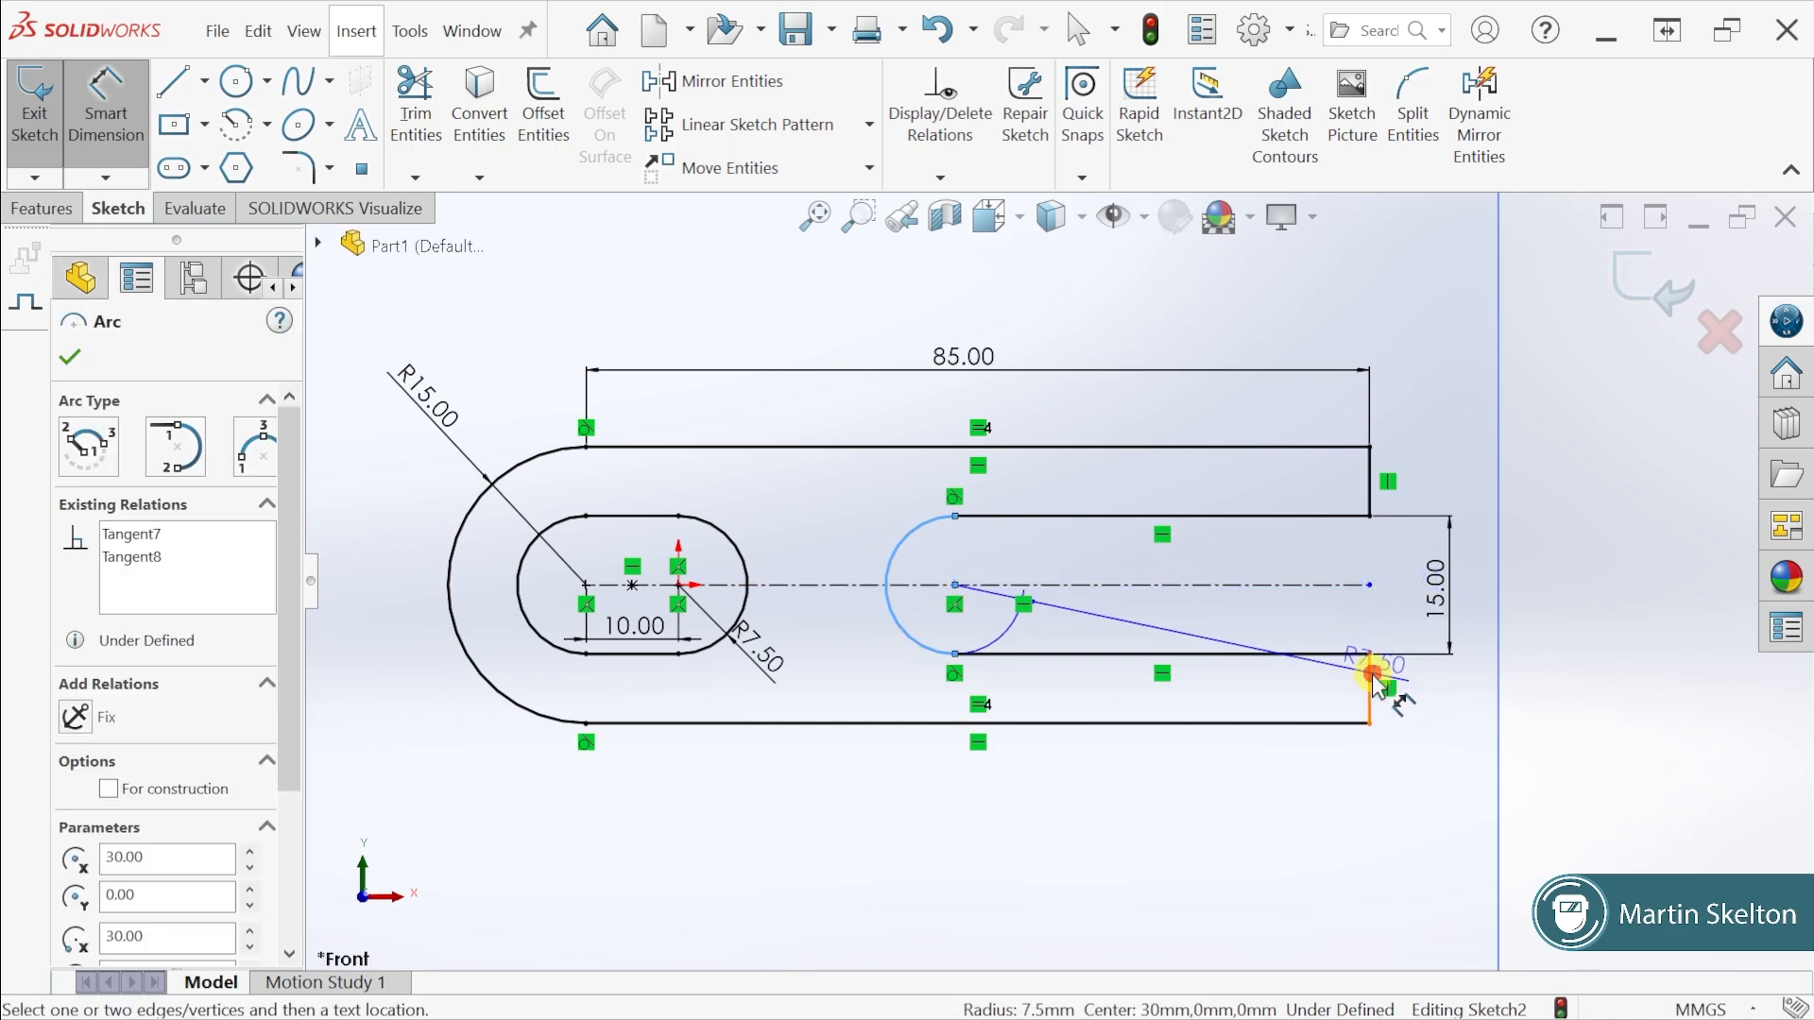
left_click(1368, 688)
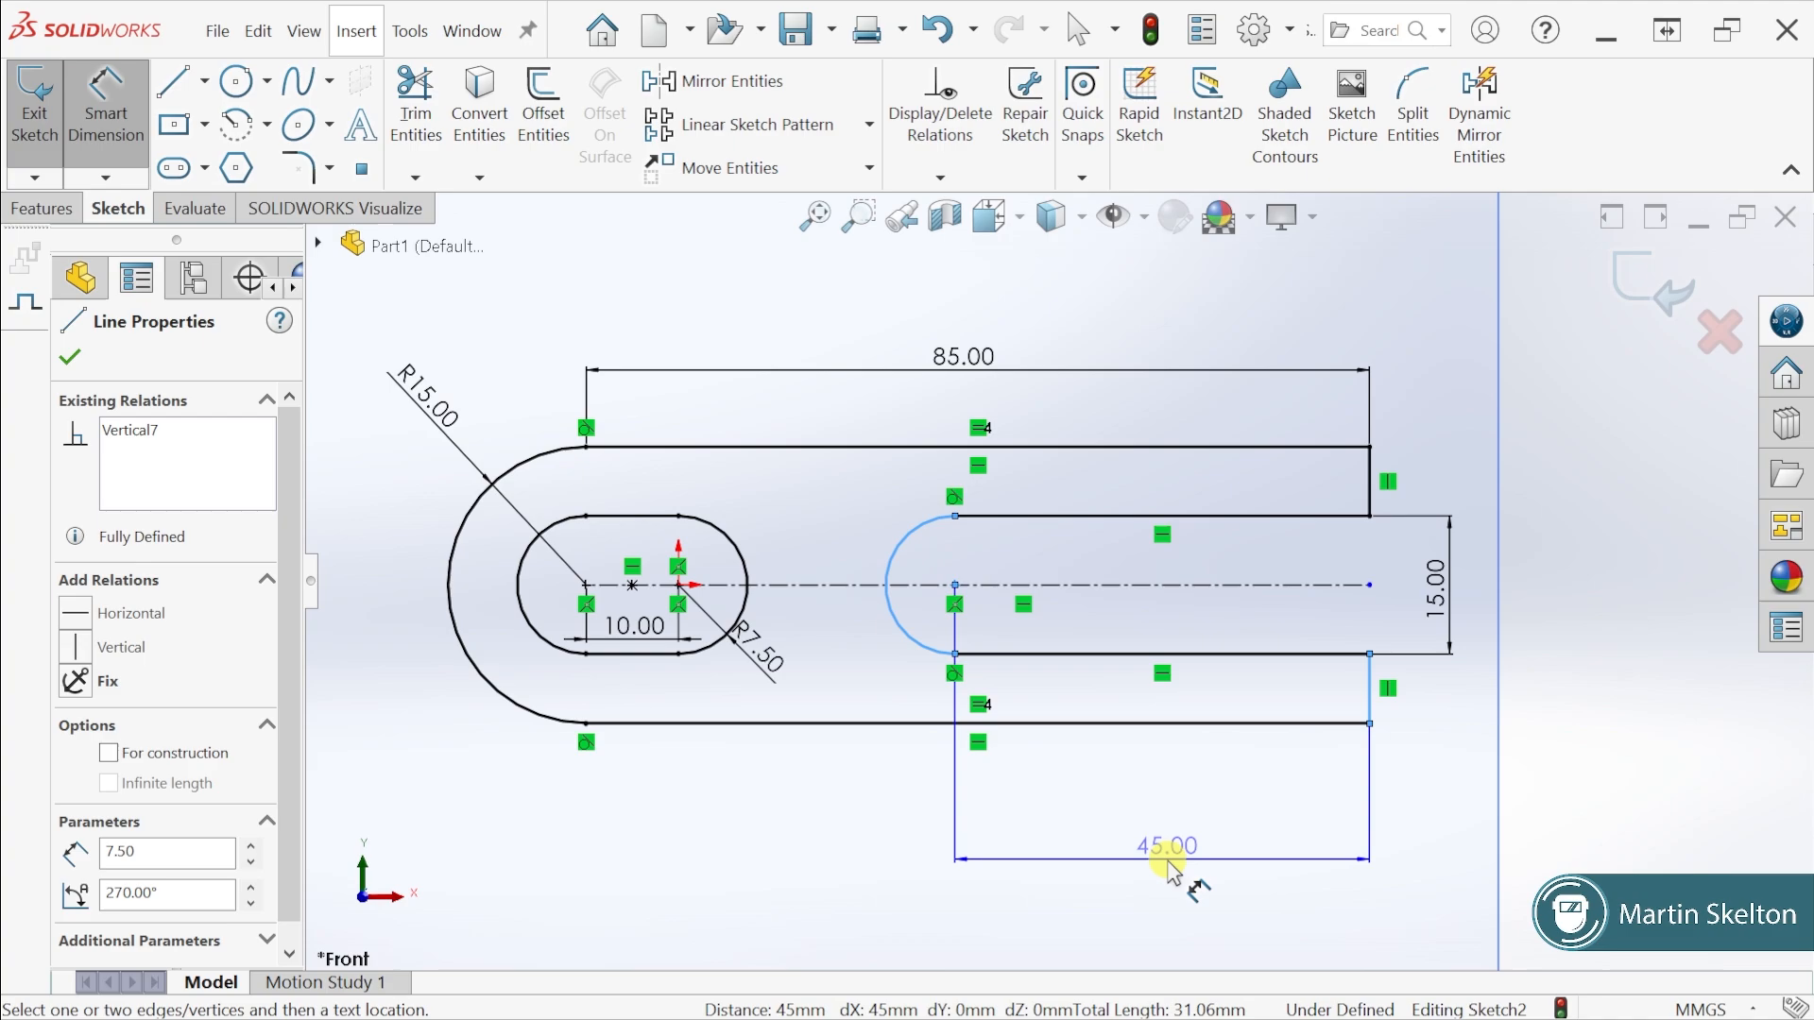
key("Escape")
key("Escape")
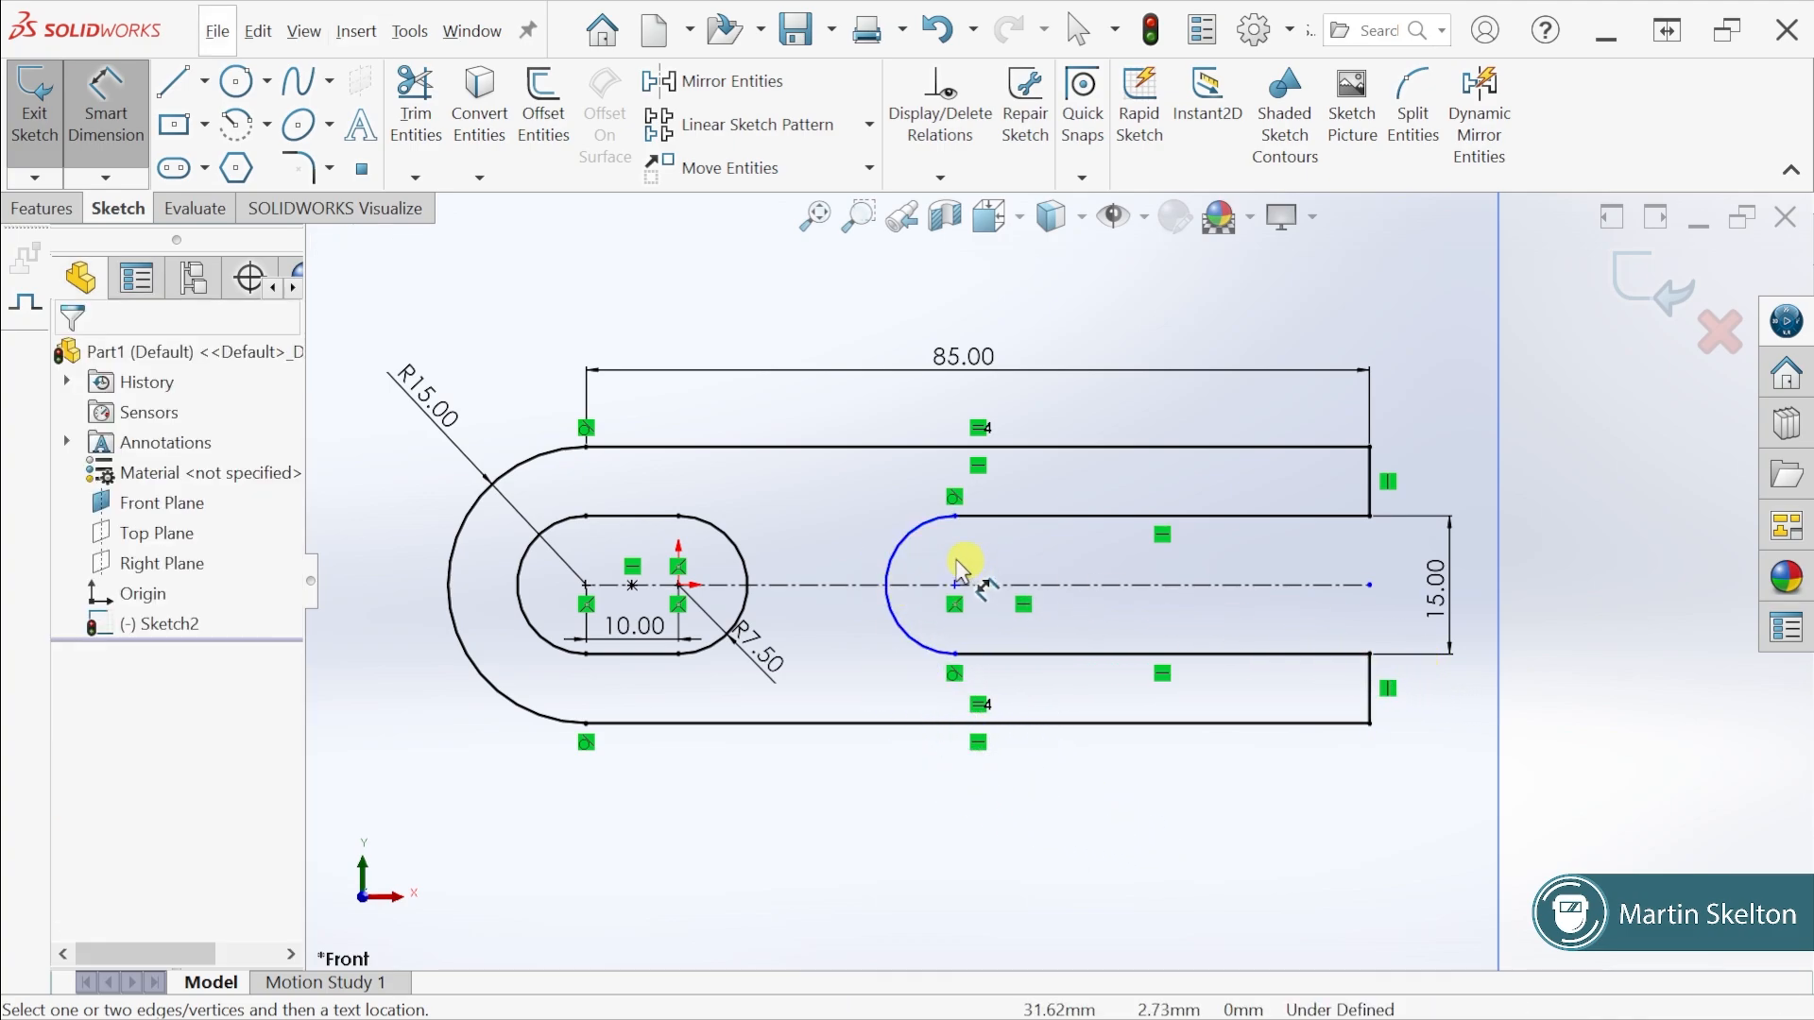
Dimension the open slot's depth from the outermost point of its arc to the lower vertical end line as 45 mm
left_click(886, 569)
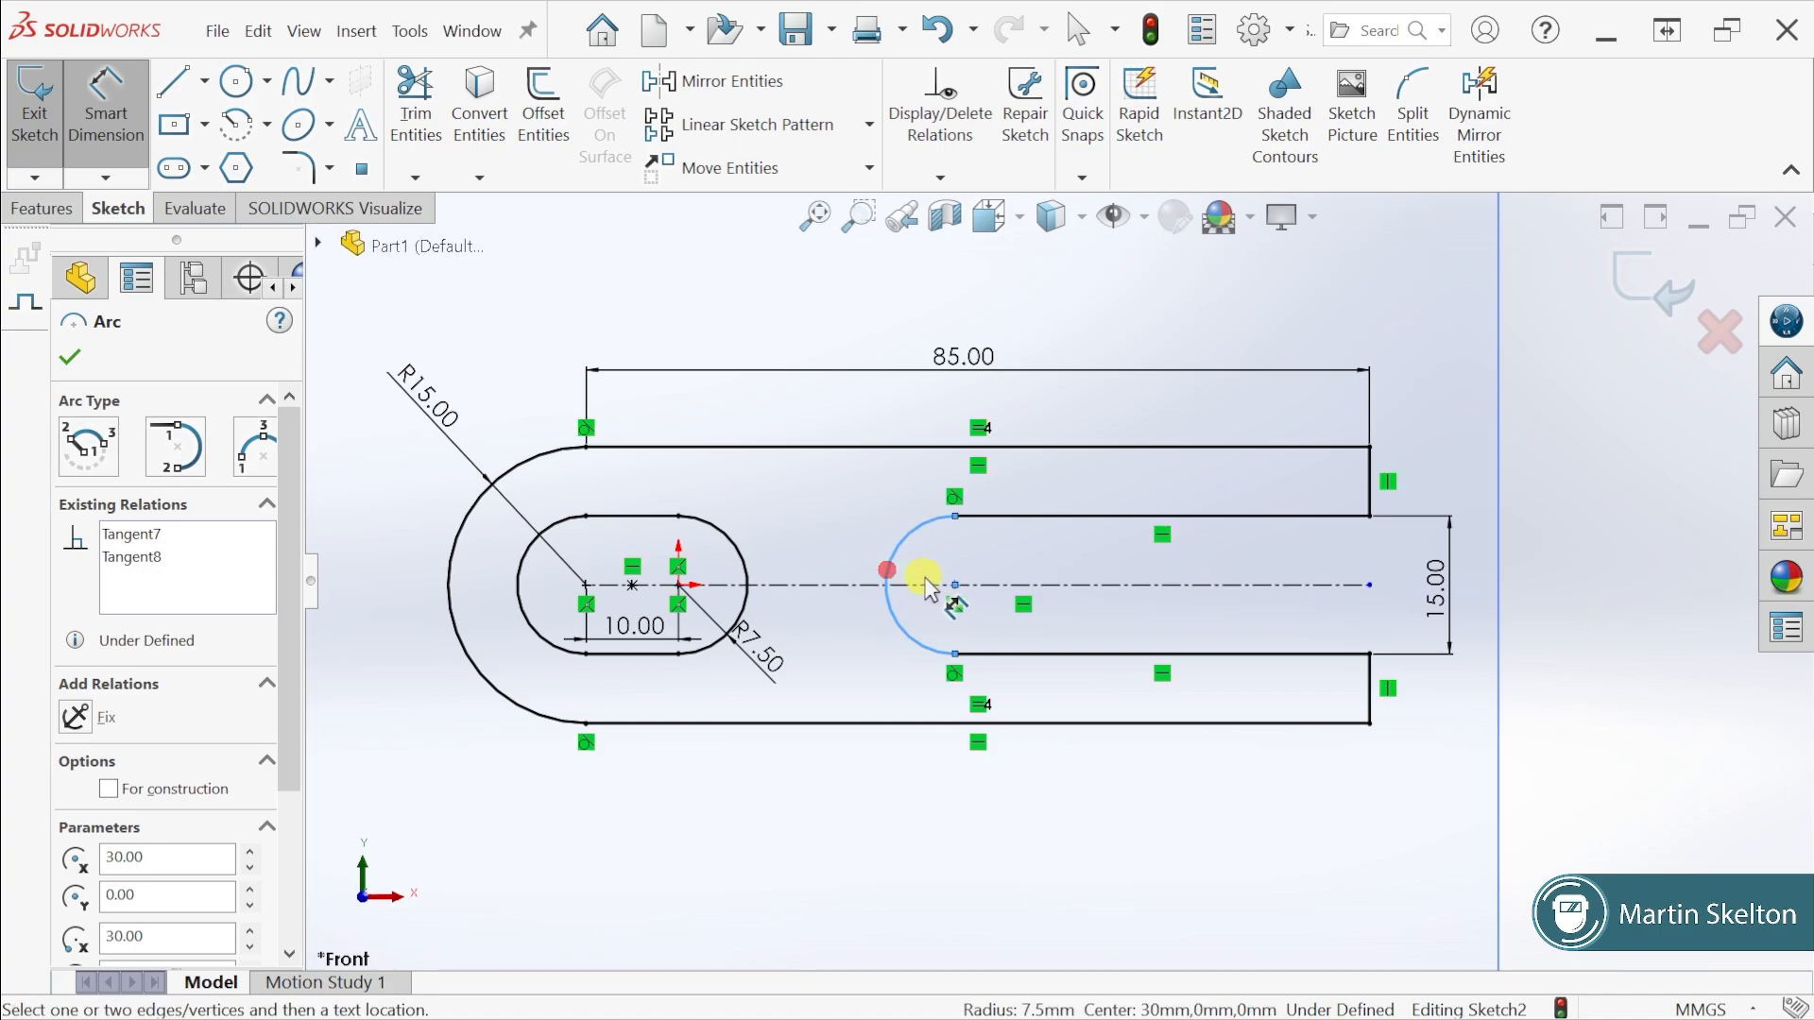
left_click(1369, 655)
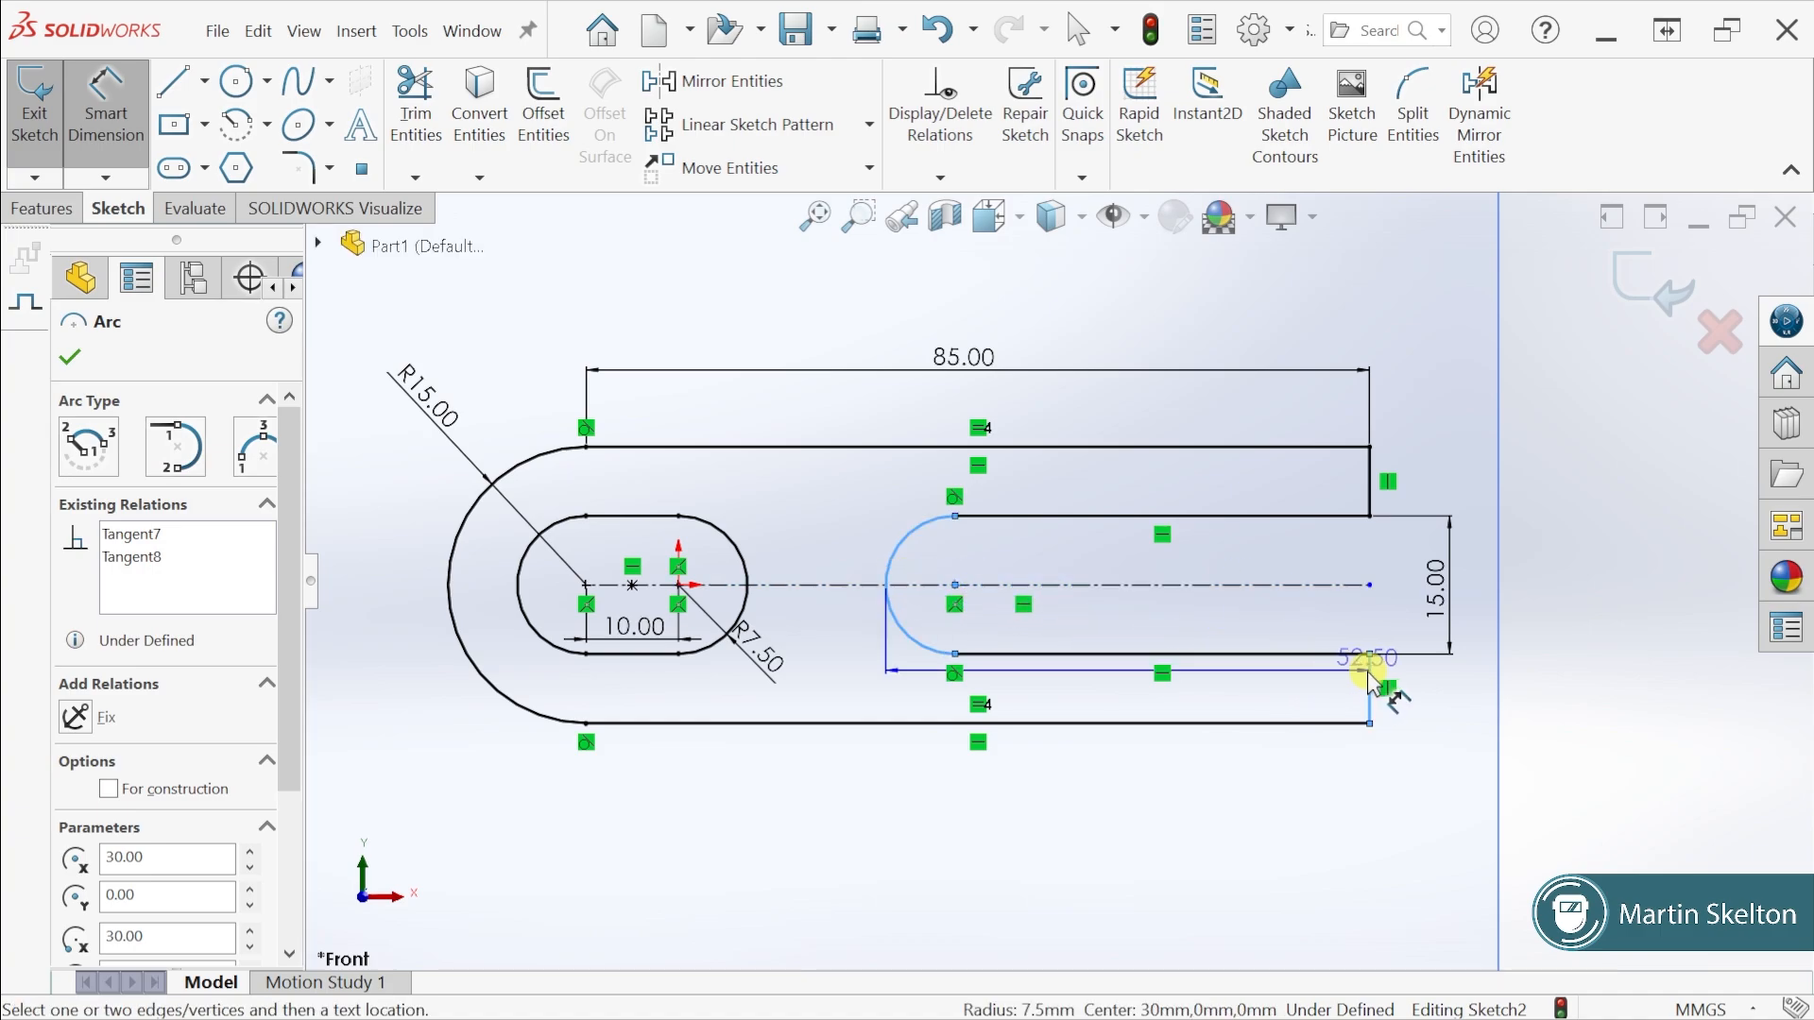
left_click(1367, 680)
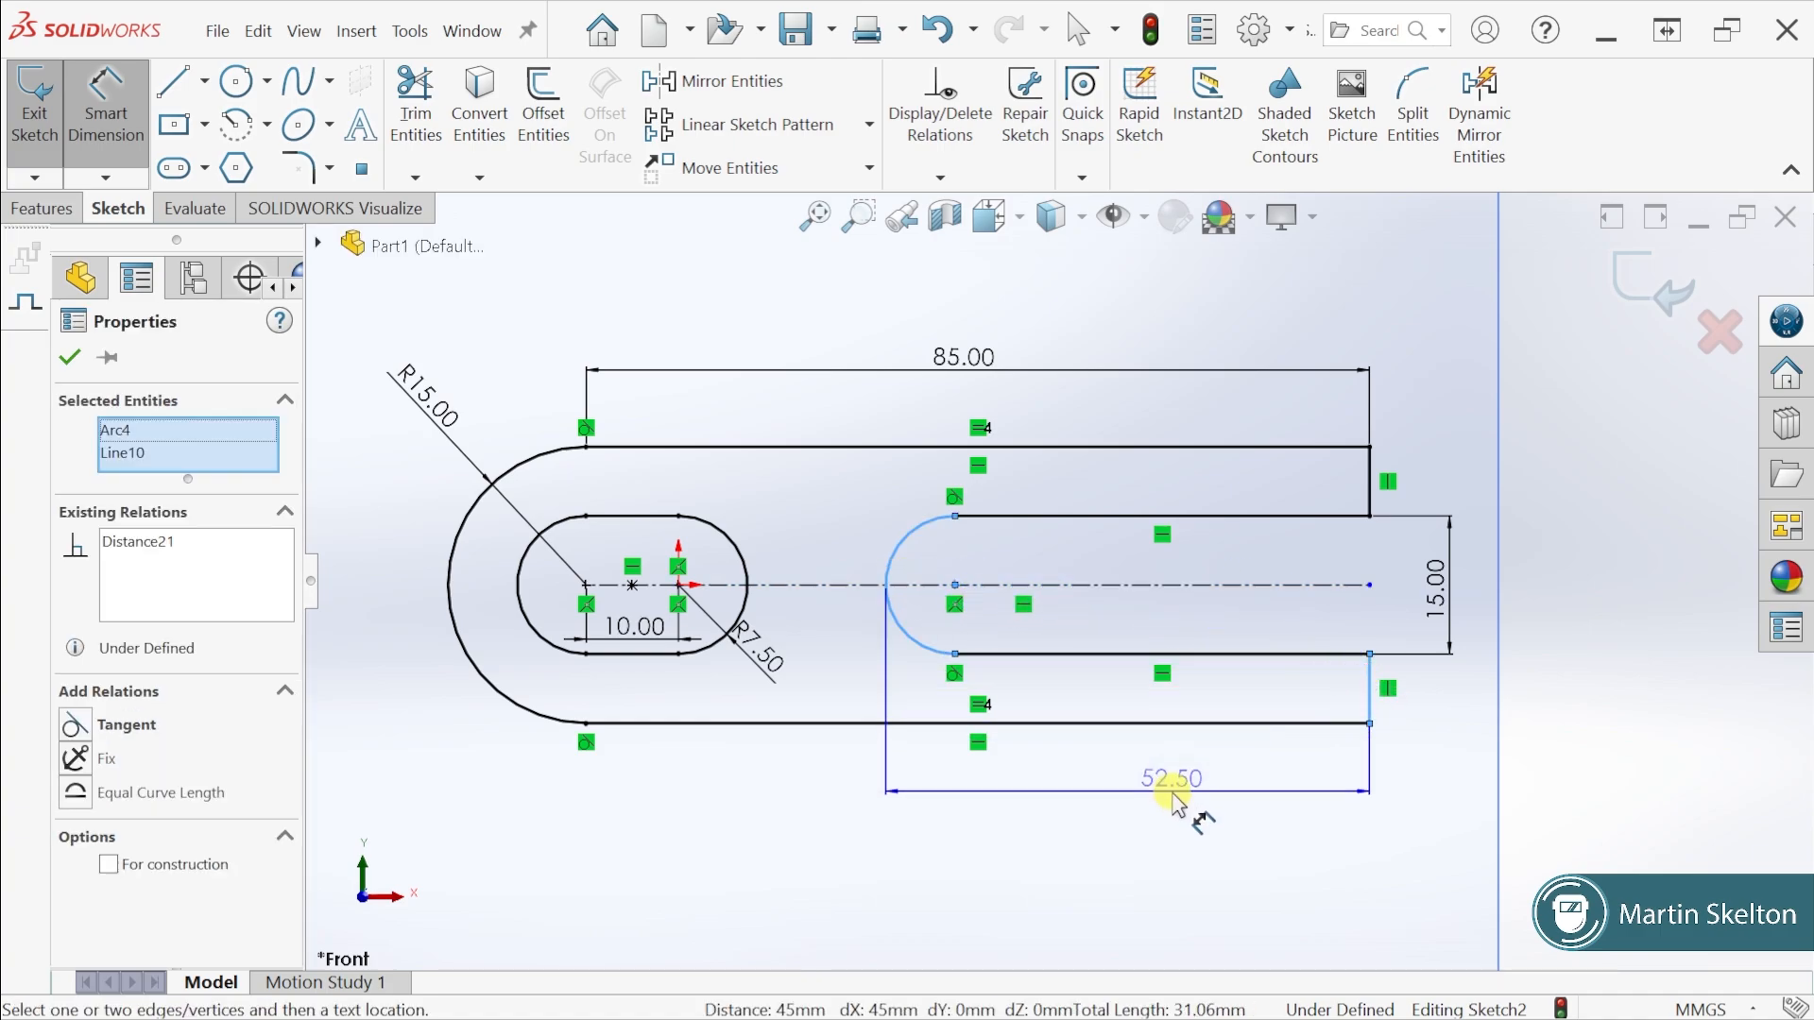
left_click(1124, 791)
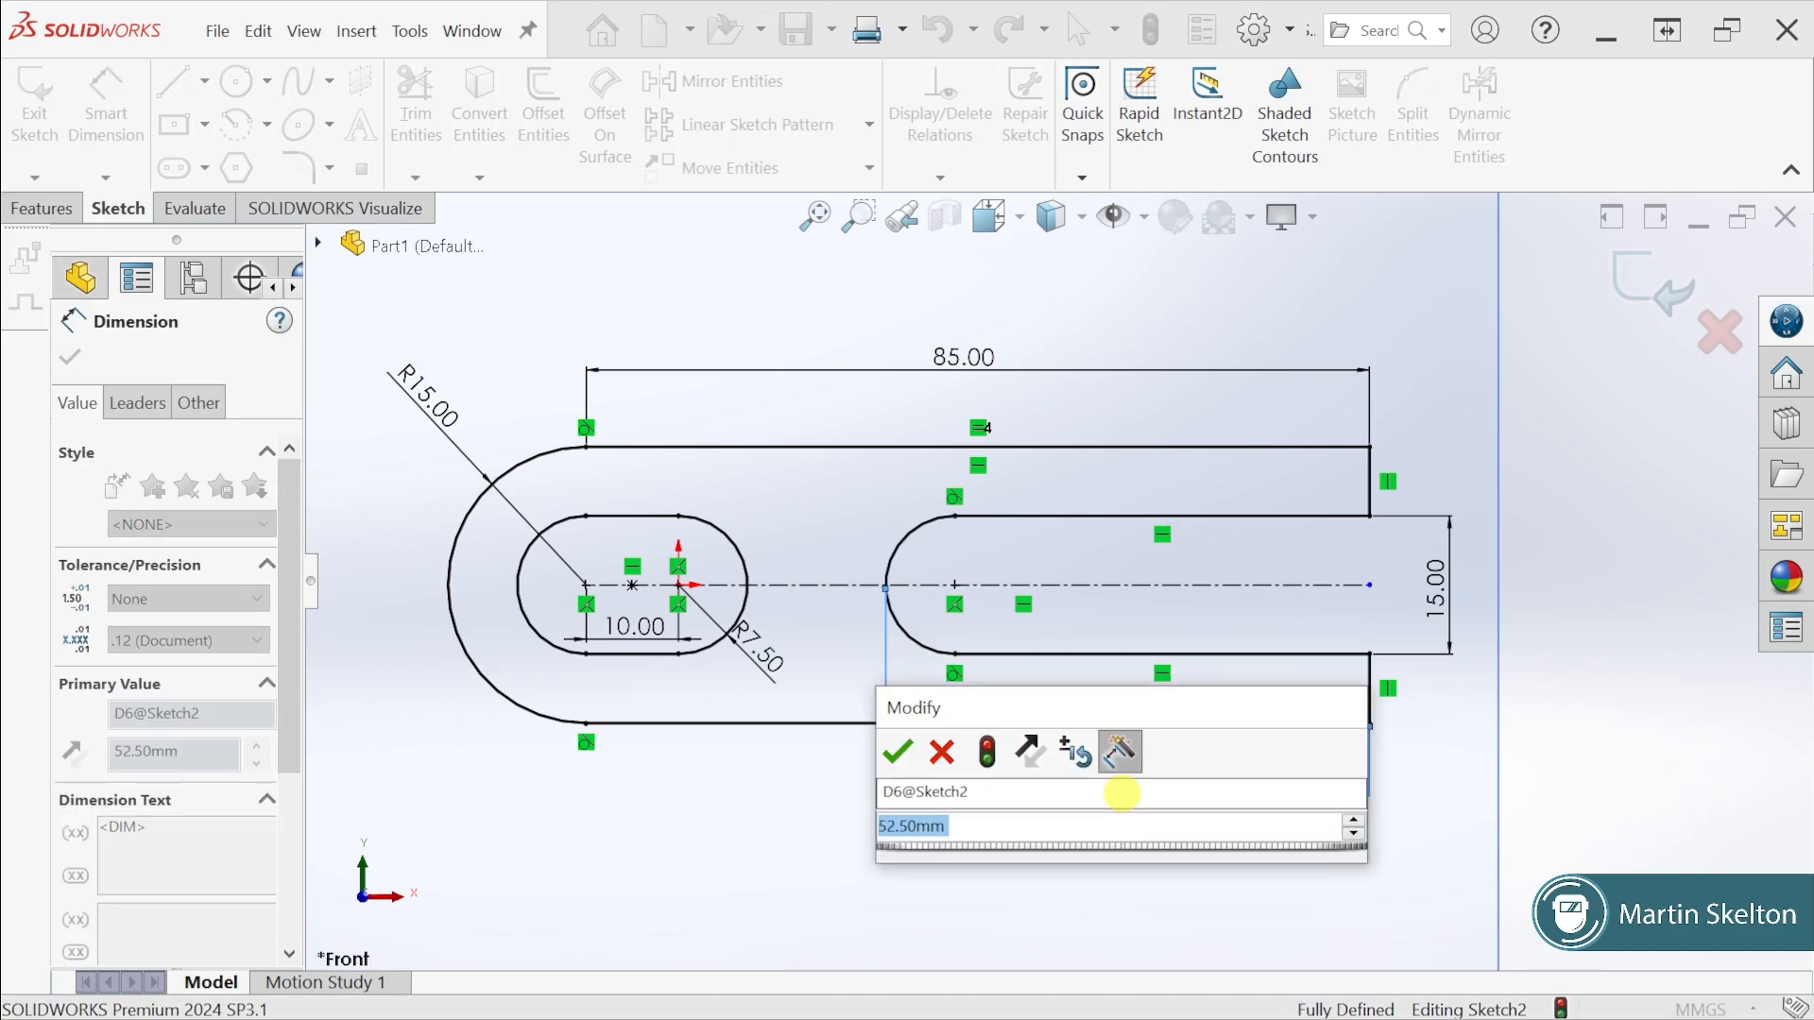
type("45")
key("Return")
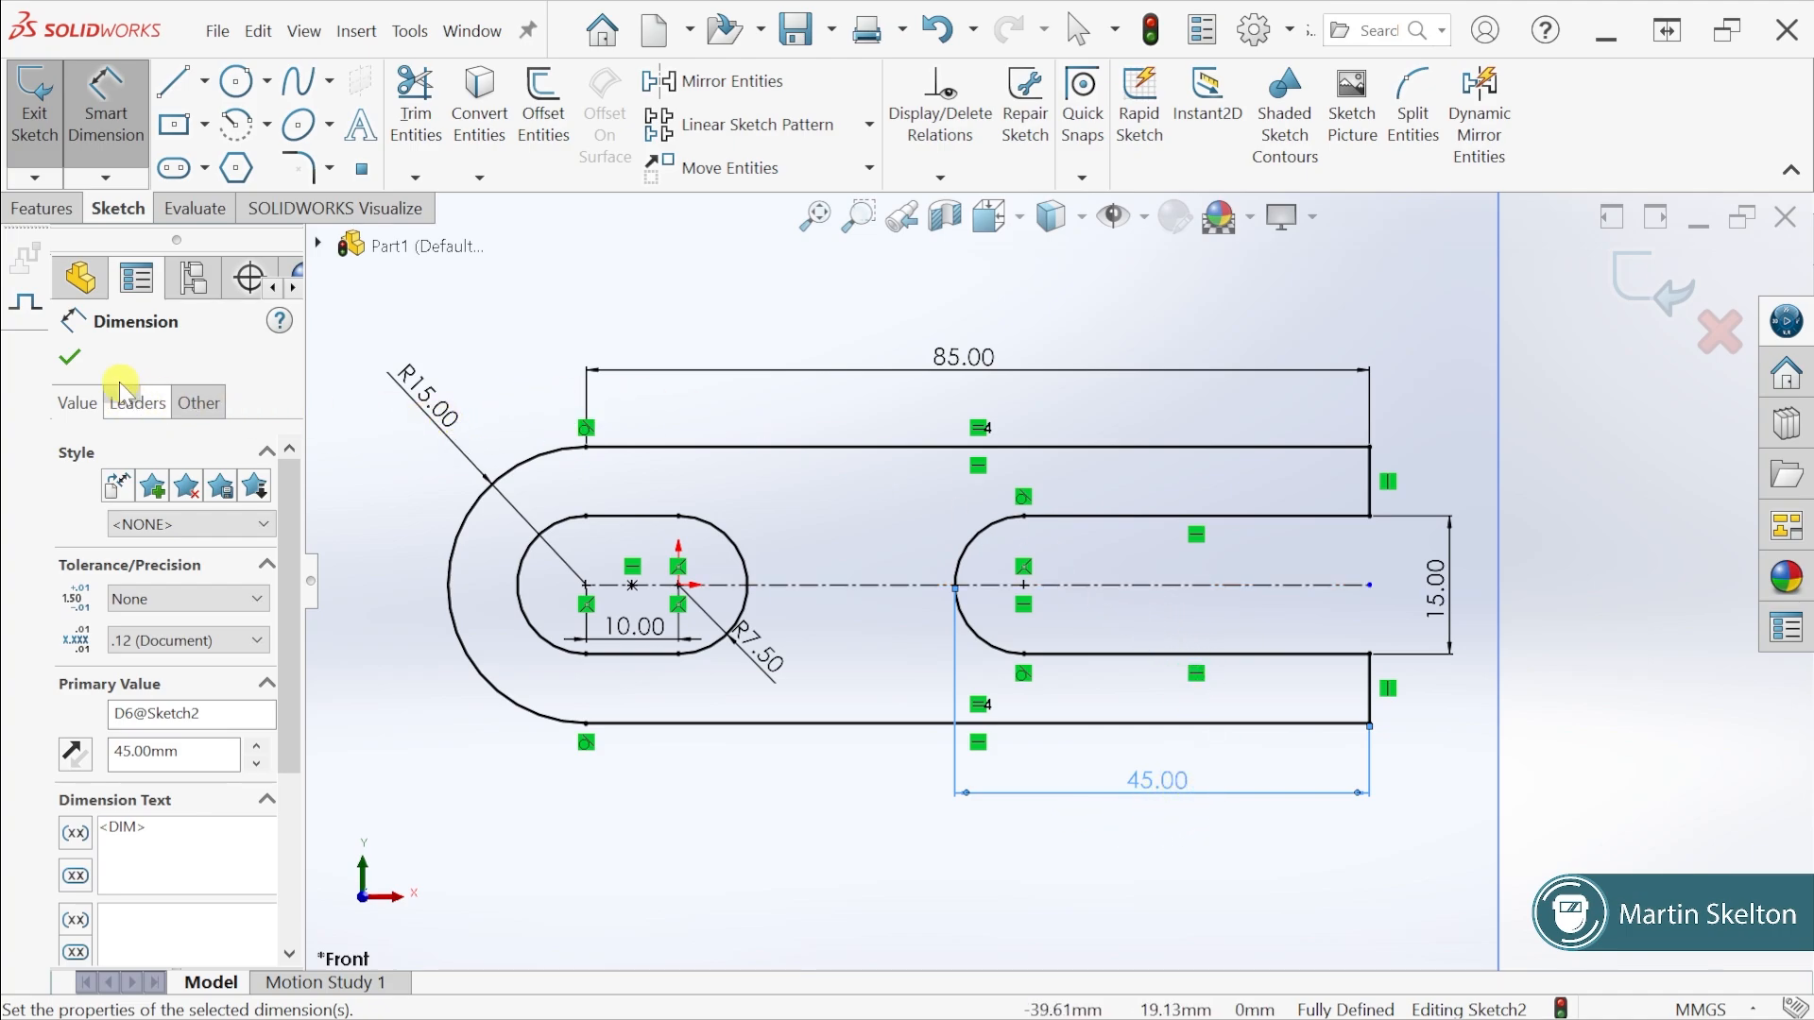
left_click(69, 357)
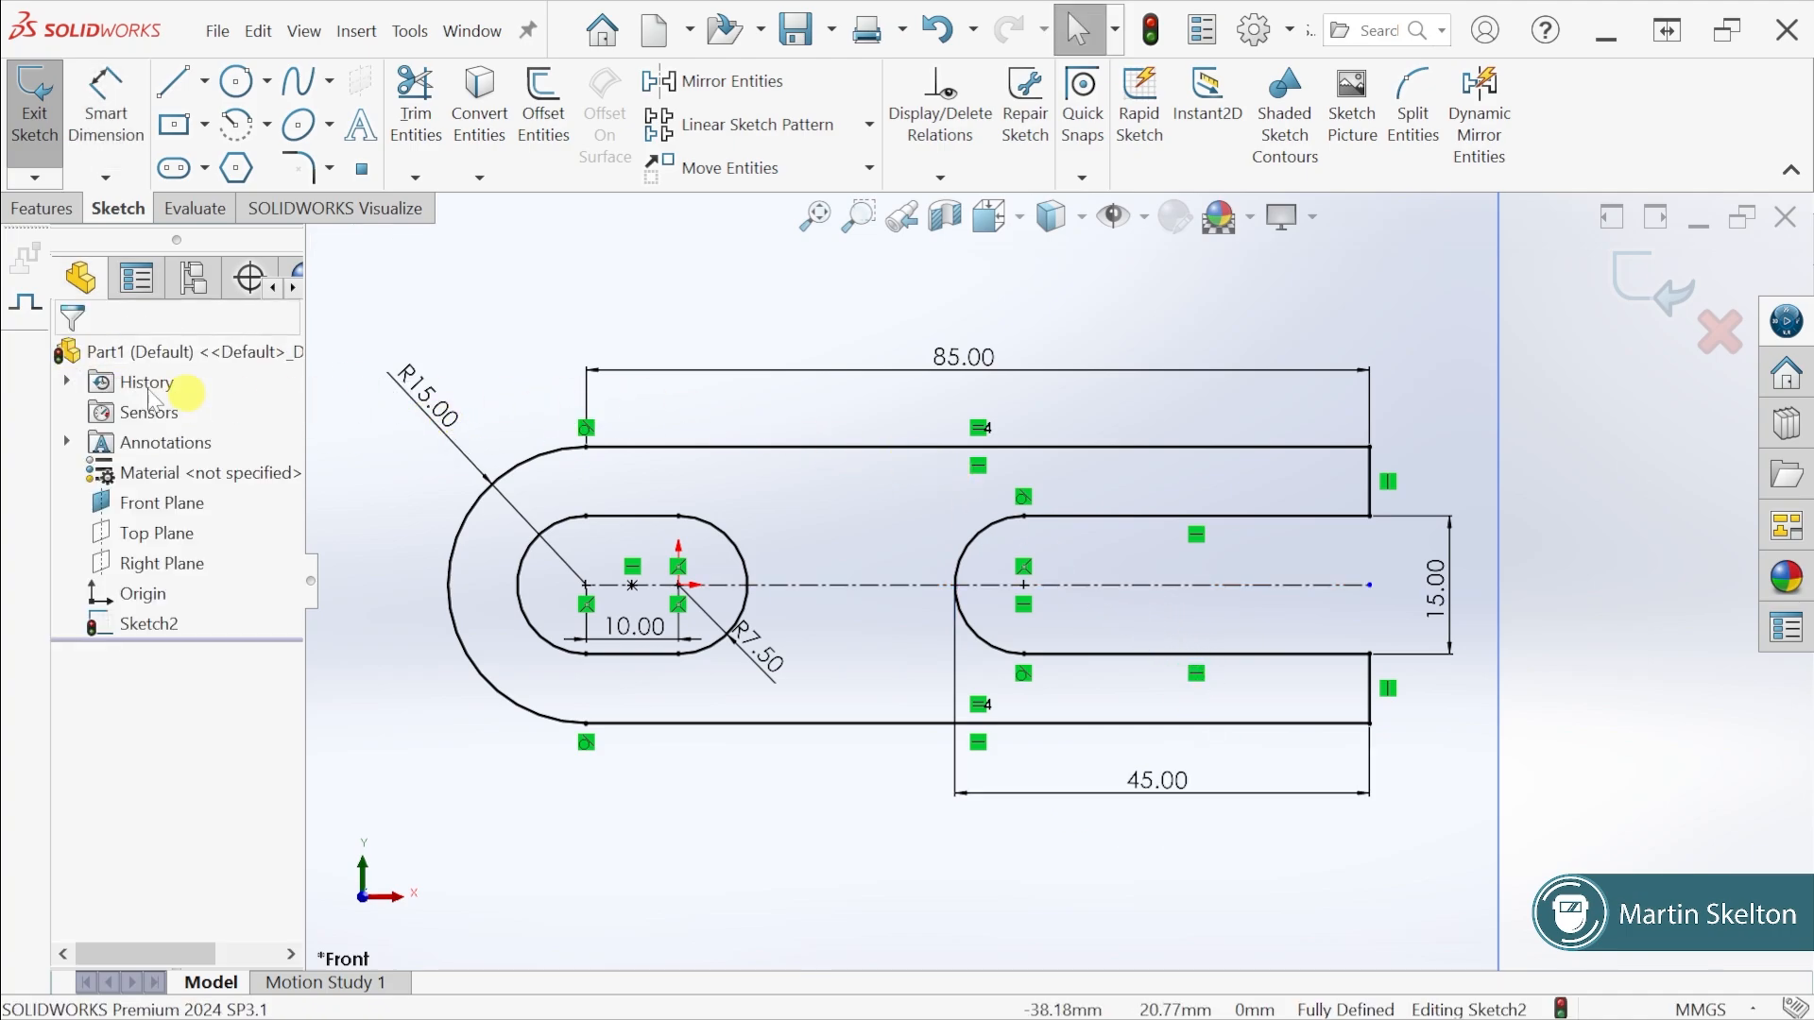
Exit the side-profile sketch and hide the Front Plane
key("f")
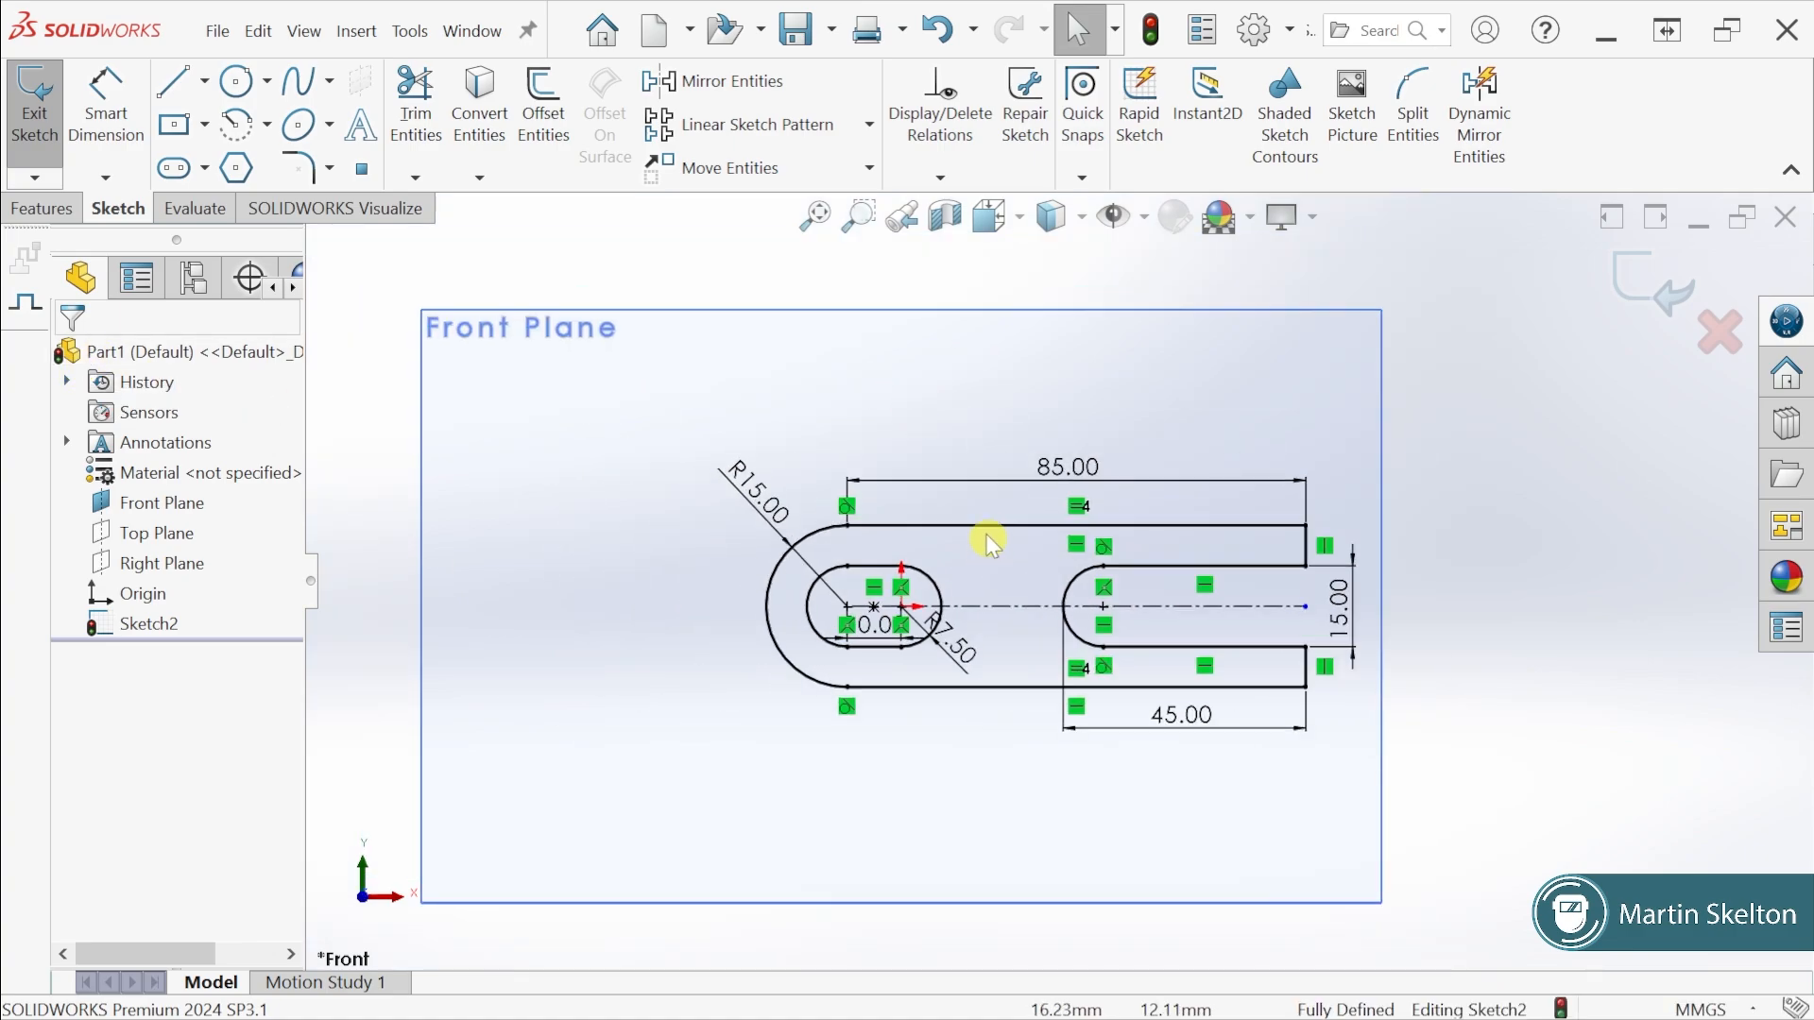
left_click(1644, 282)
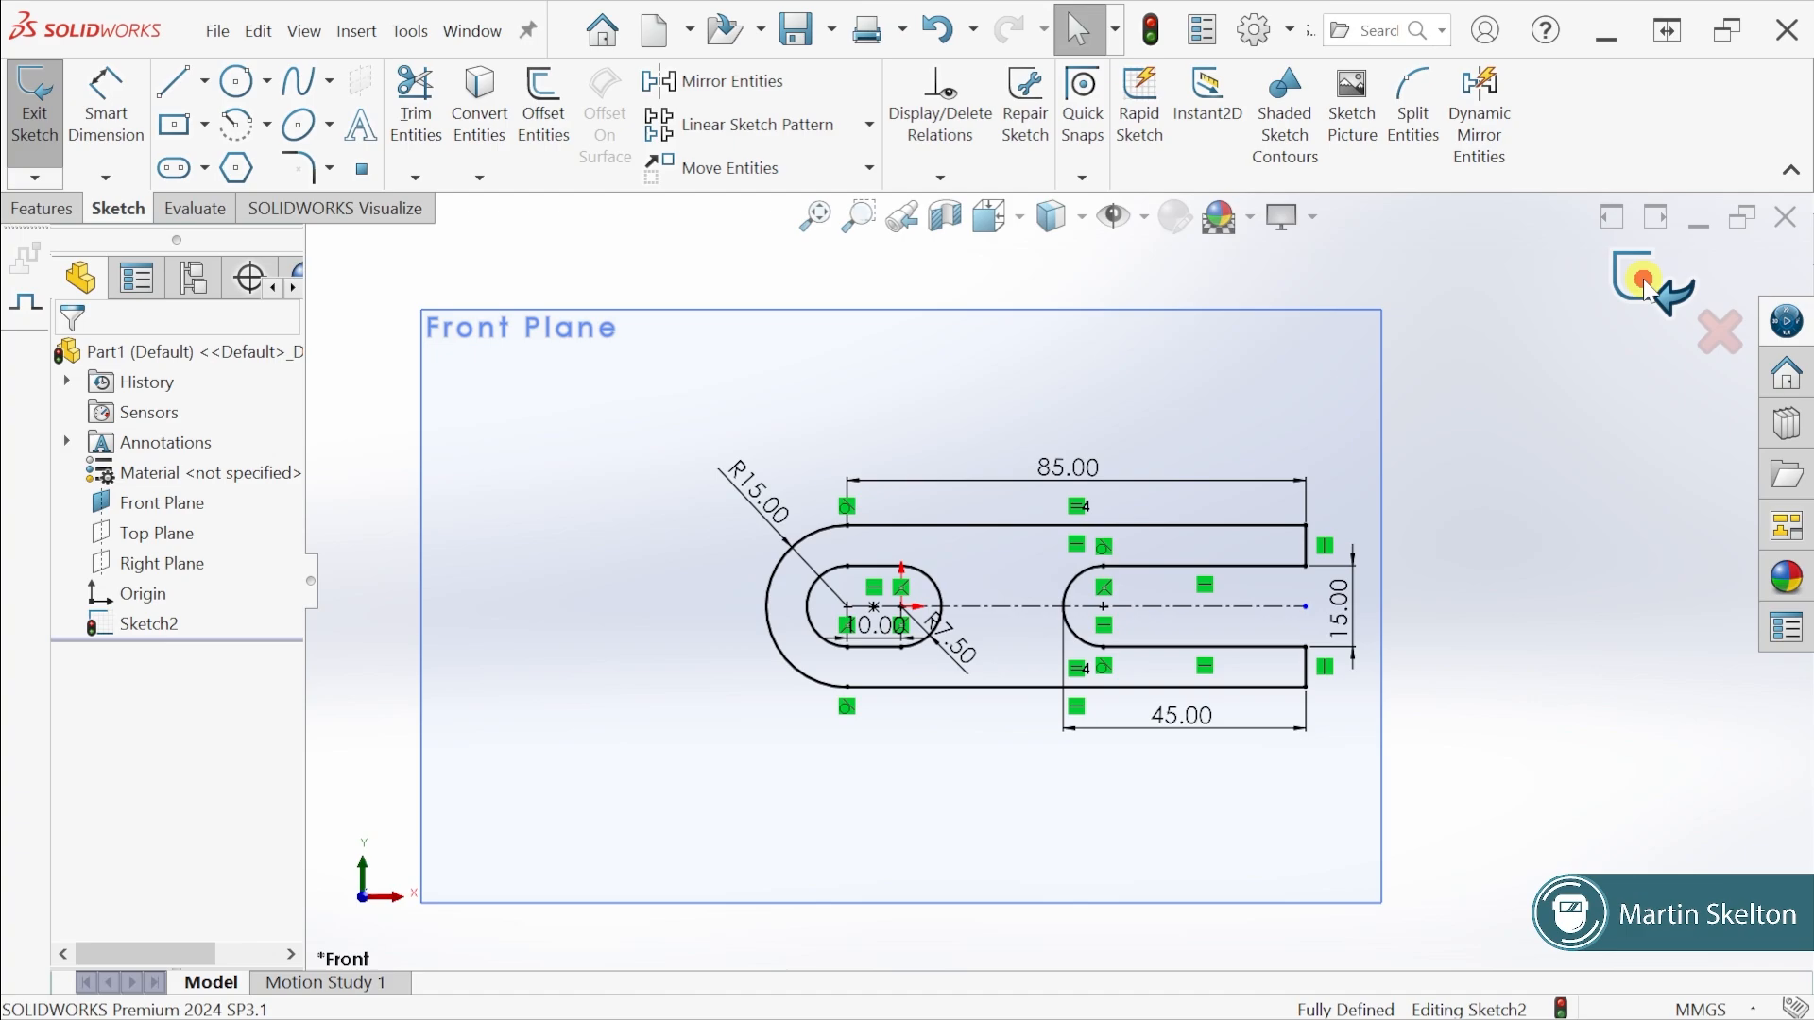
left_click(1460, 540)
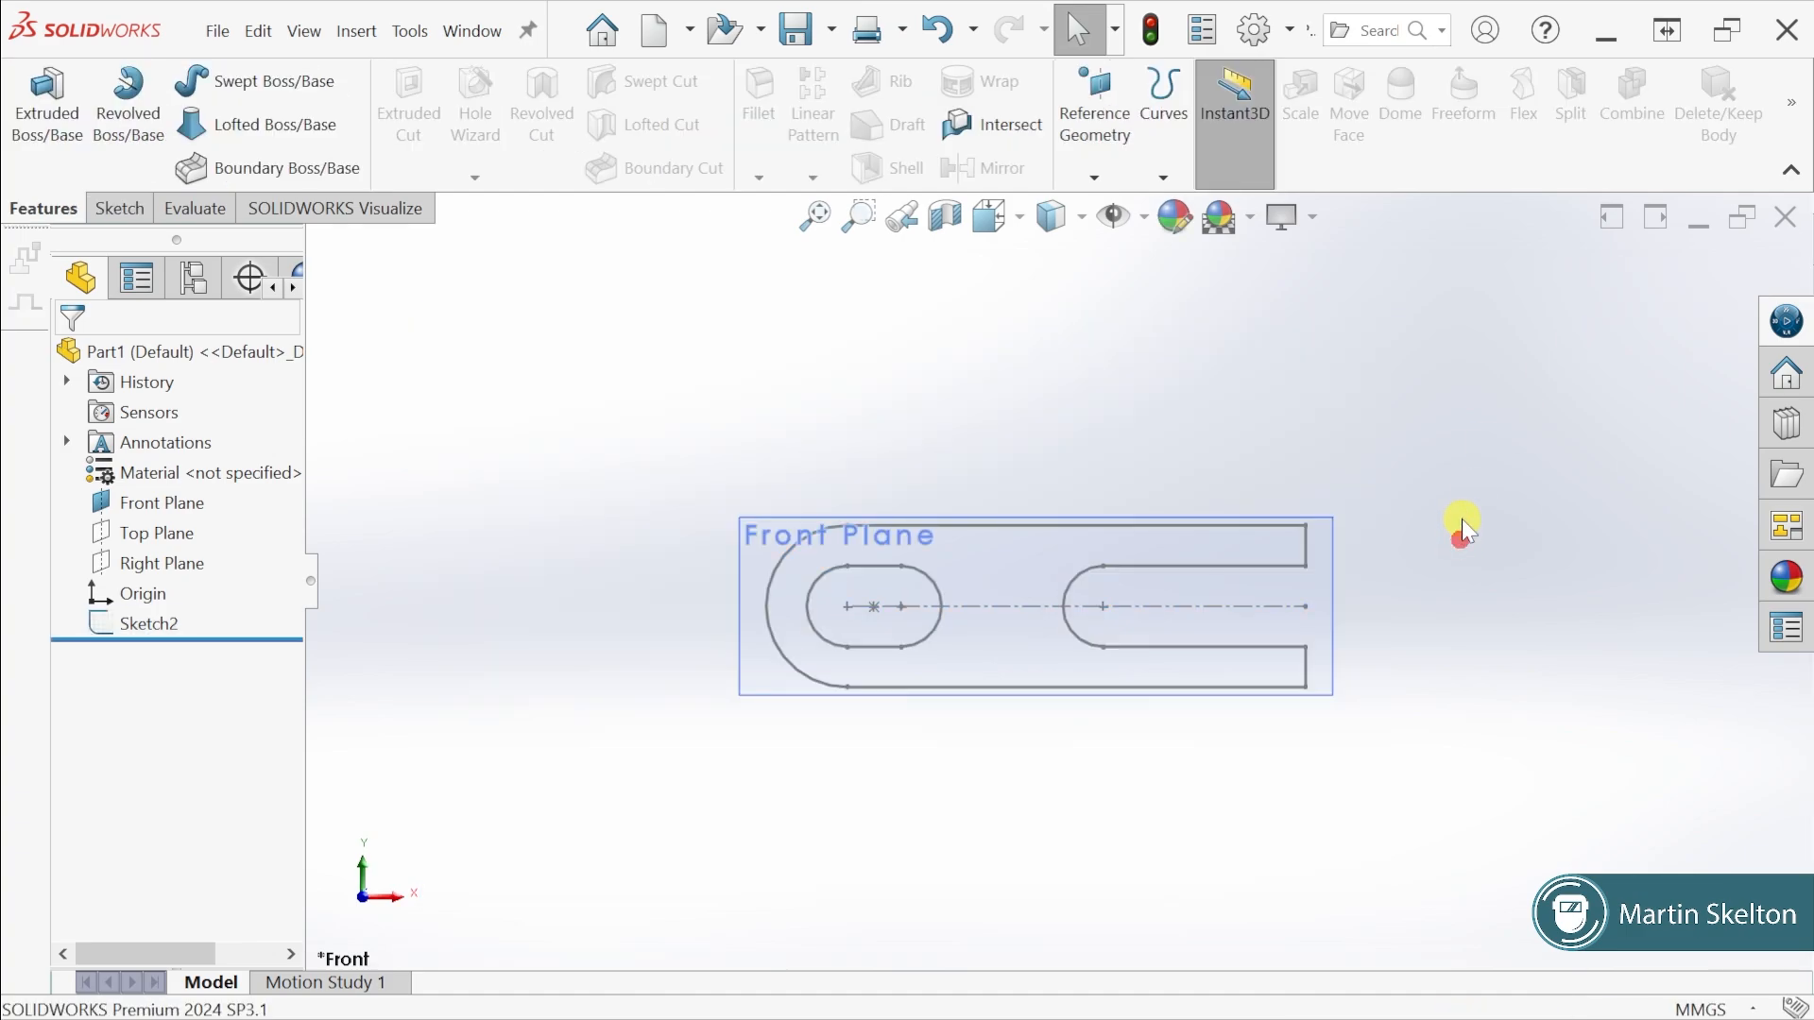
middle_click_drag(1460, 519, 1427, 531)
scroll(1324, 527, "up", 1)
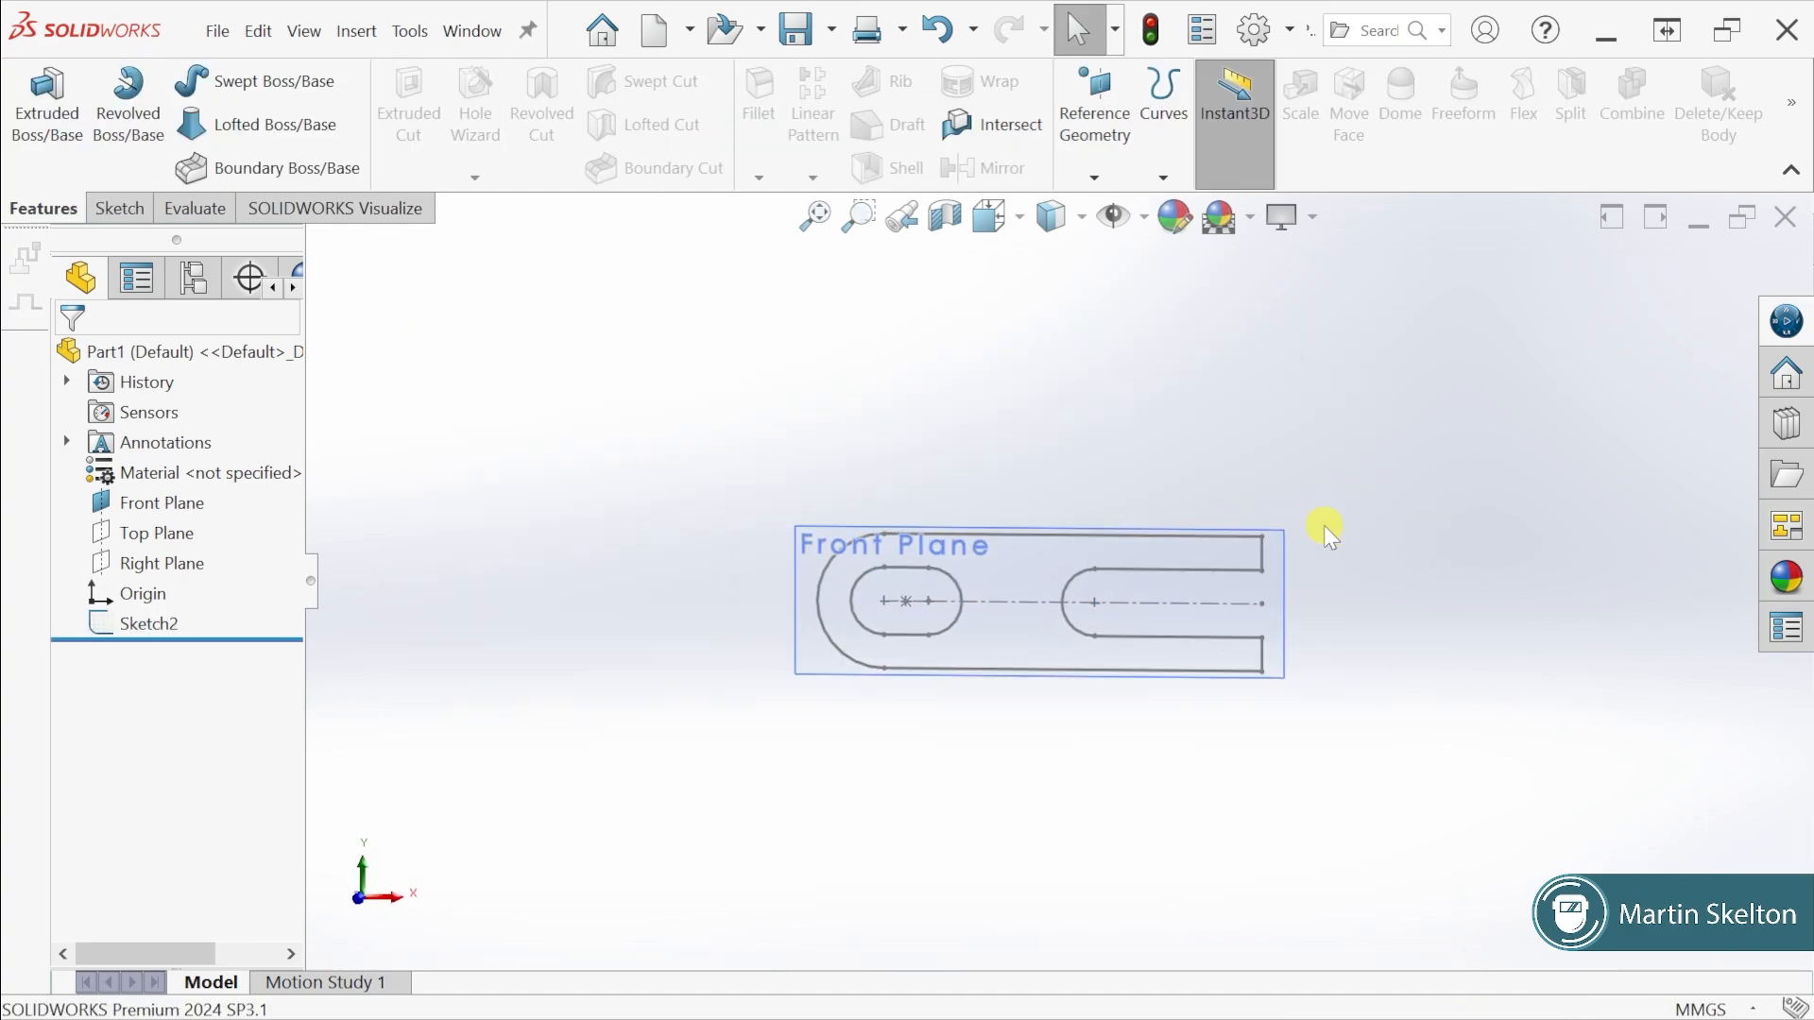
right_click(186, 502)
left_click(244, 473)
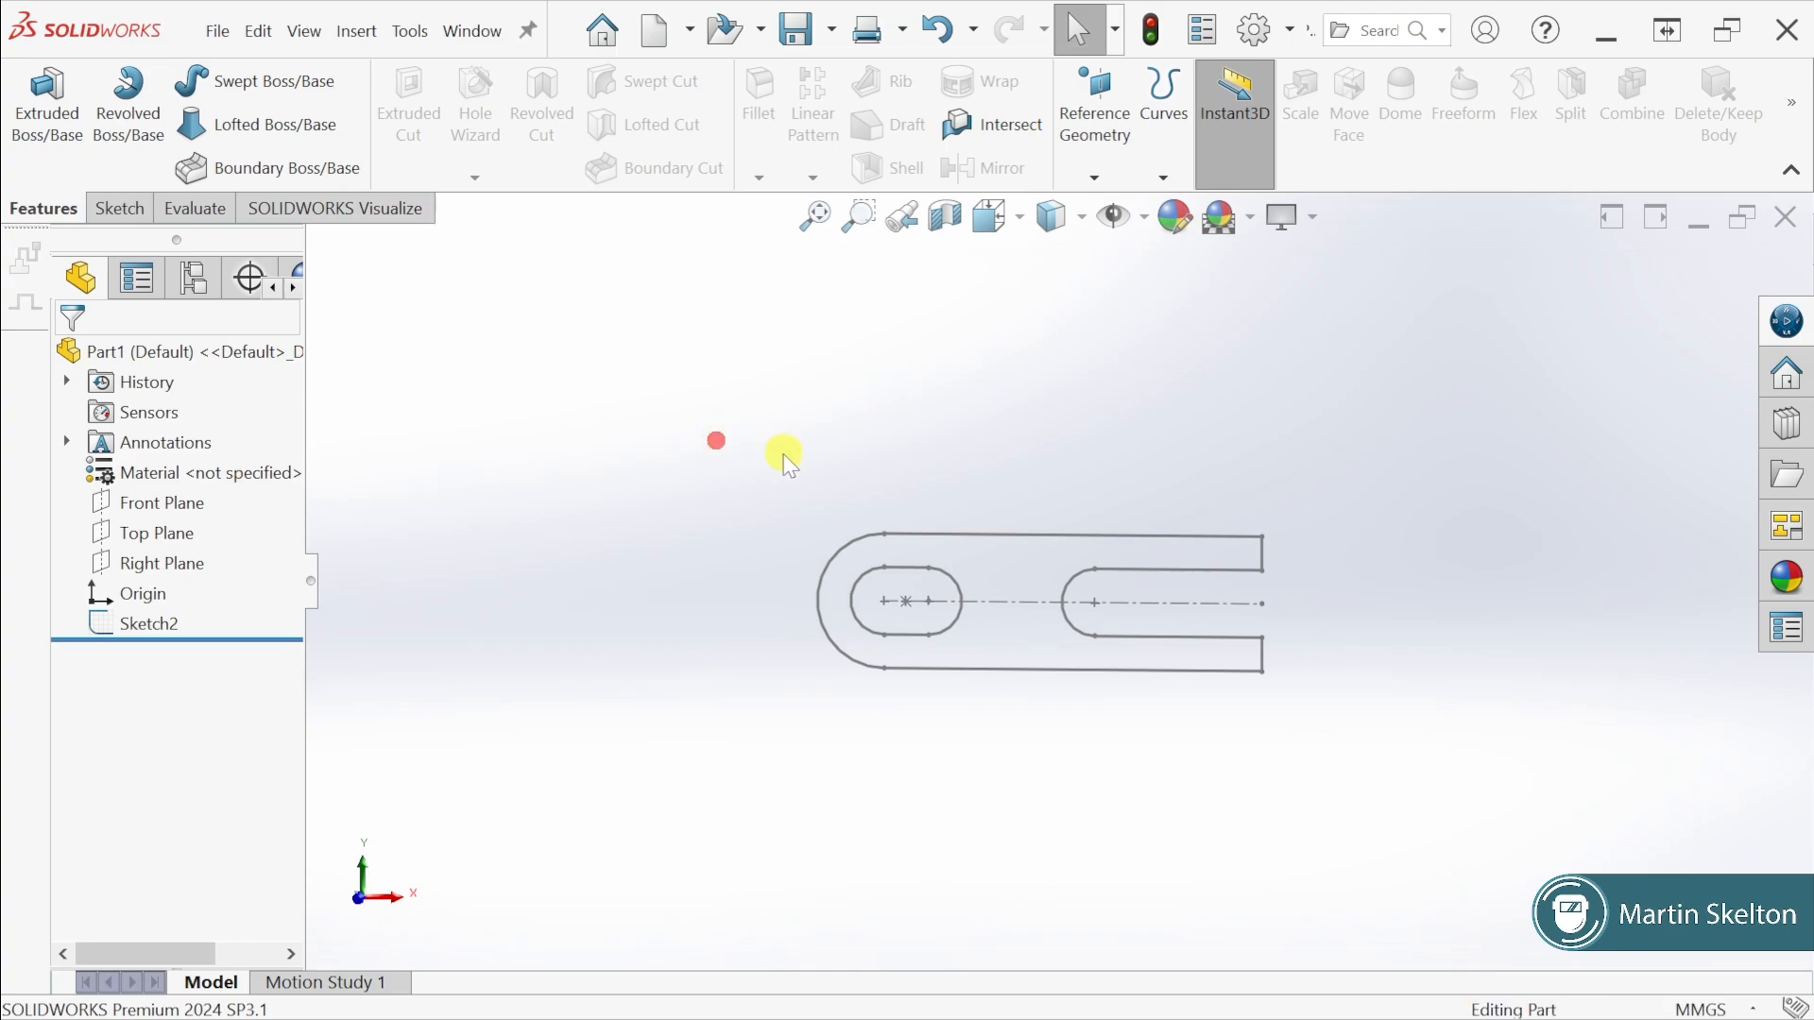
Set the view to isometric and compare the profile sketch with the Exercise 33 reference drawing
key("space")
left_click(855, 469)
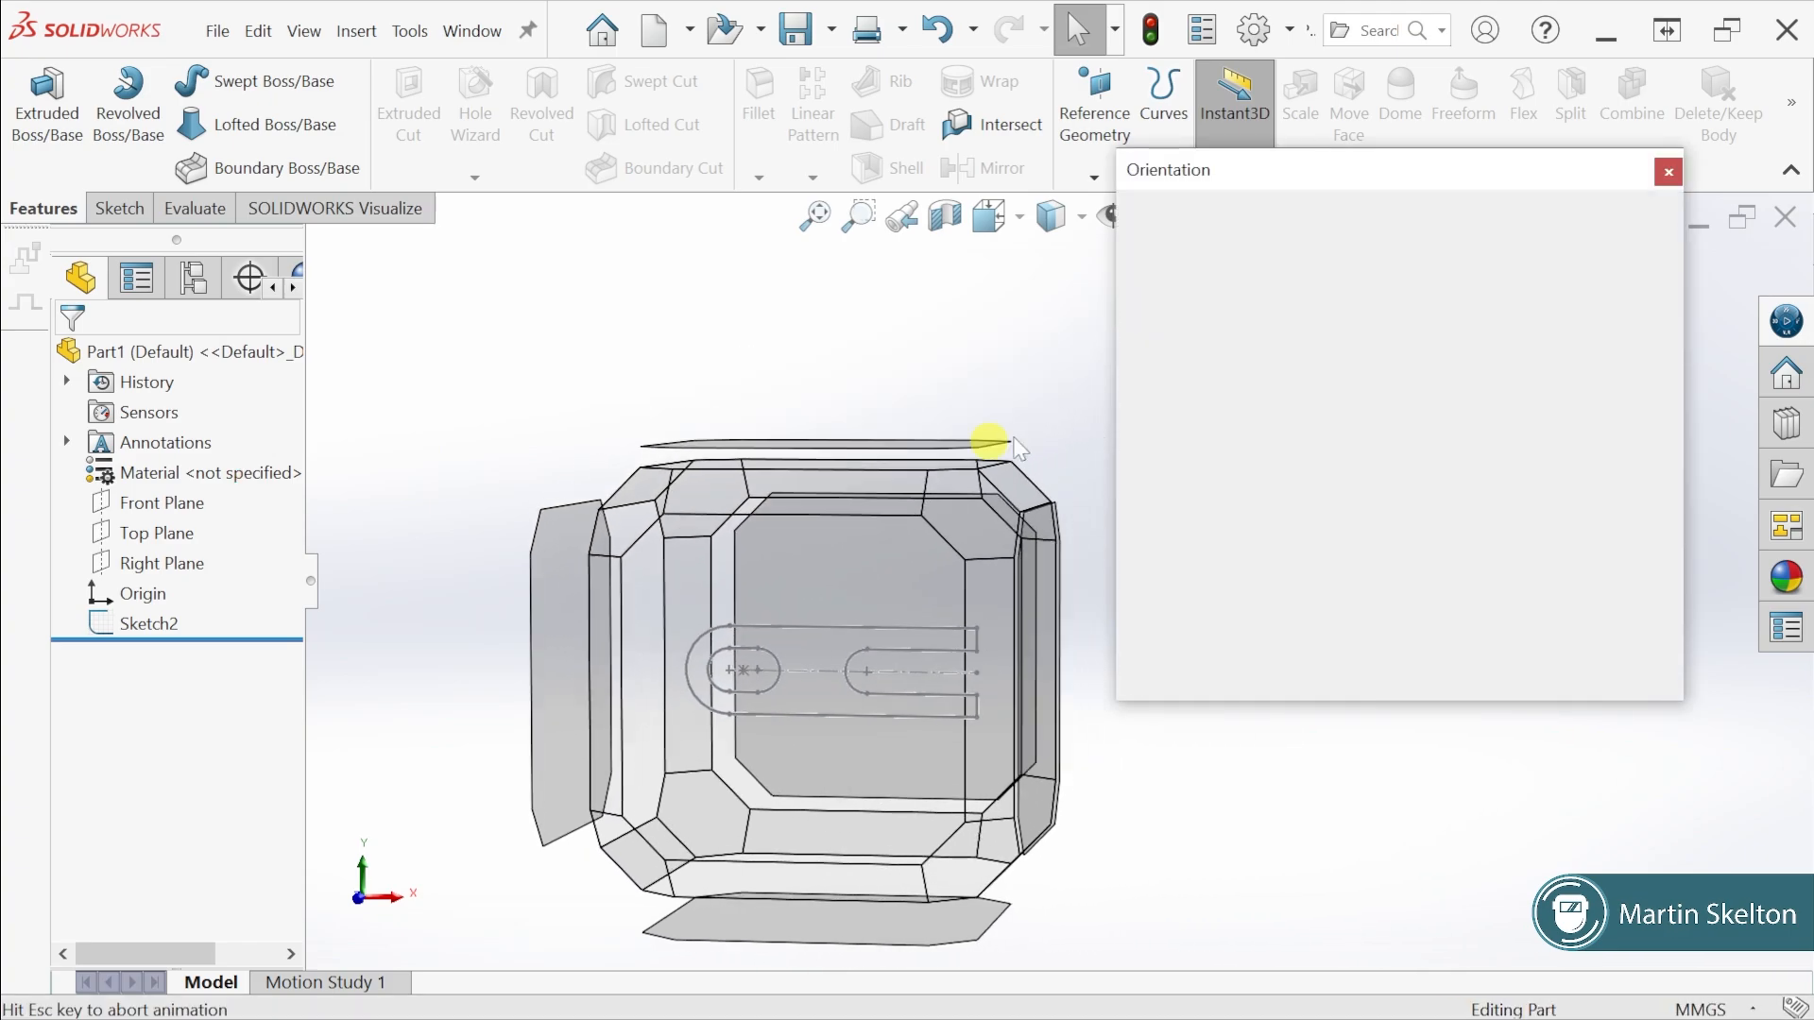
left_click(1670, 263)
left_click(1690, 302)
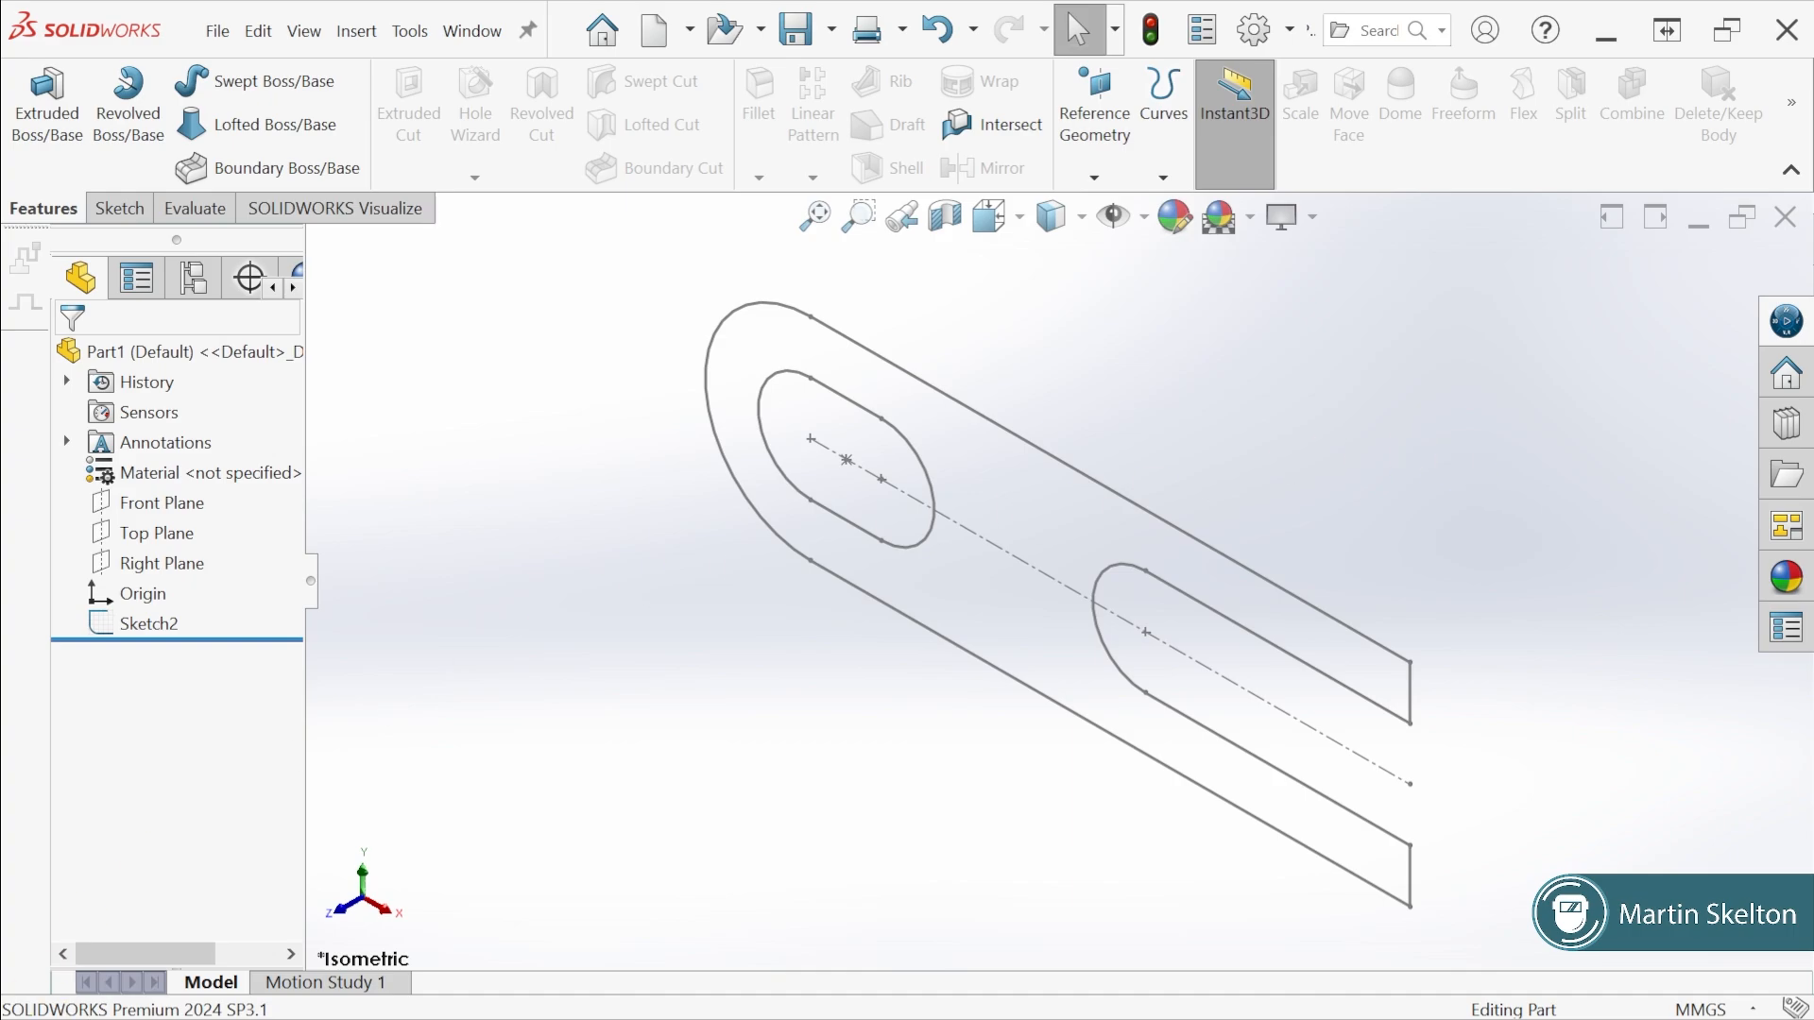
key("alt+Tab")
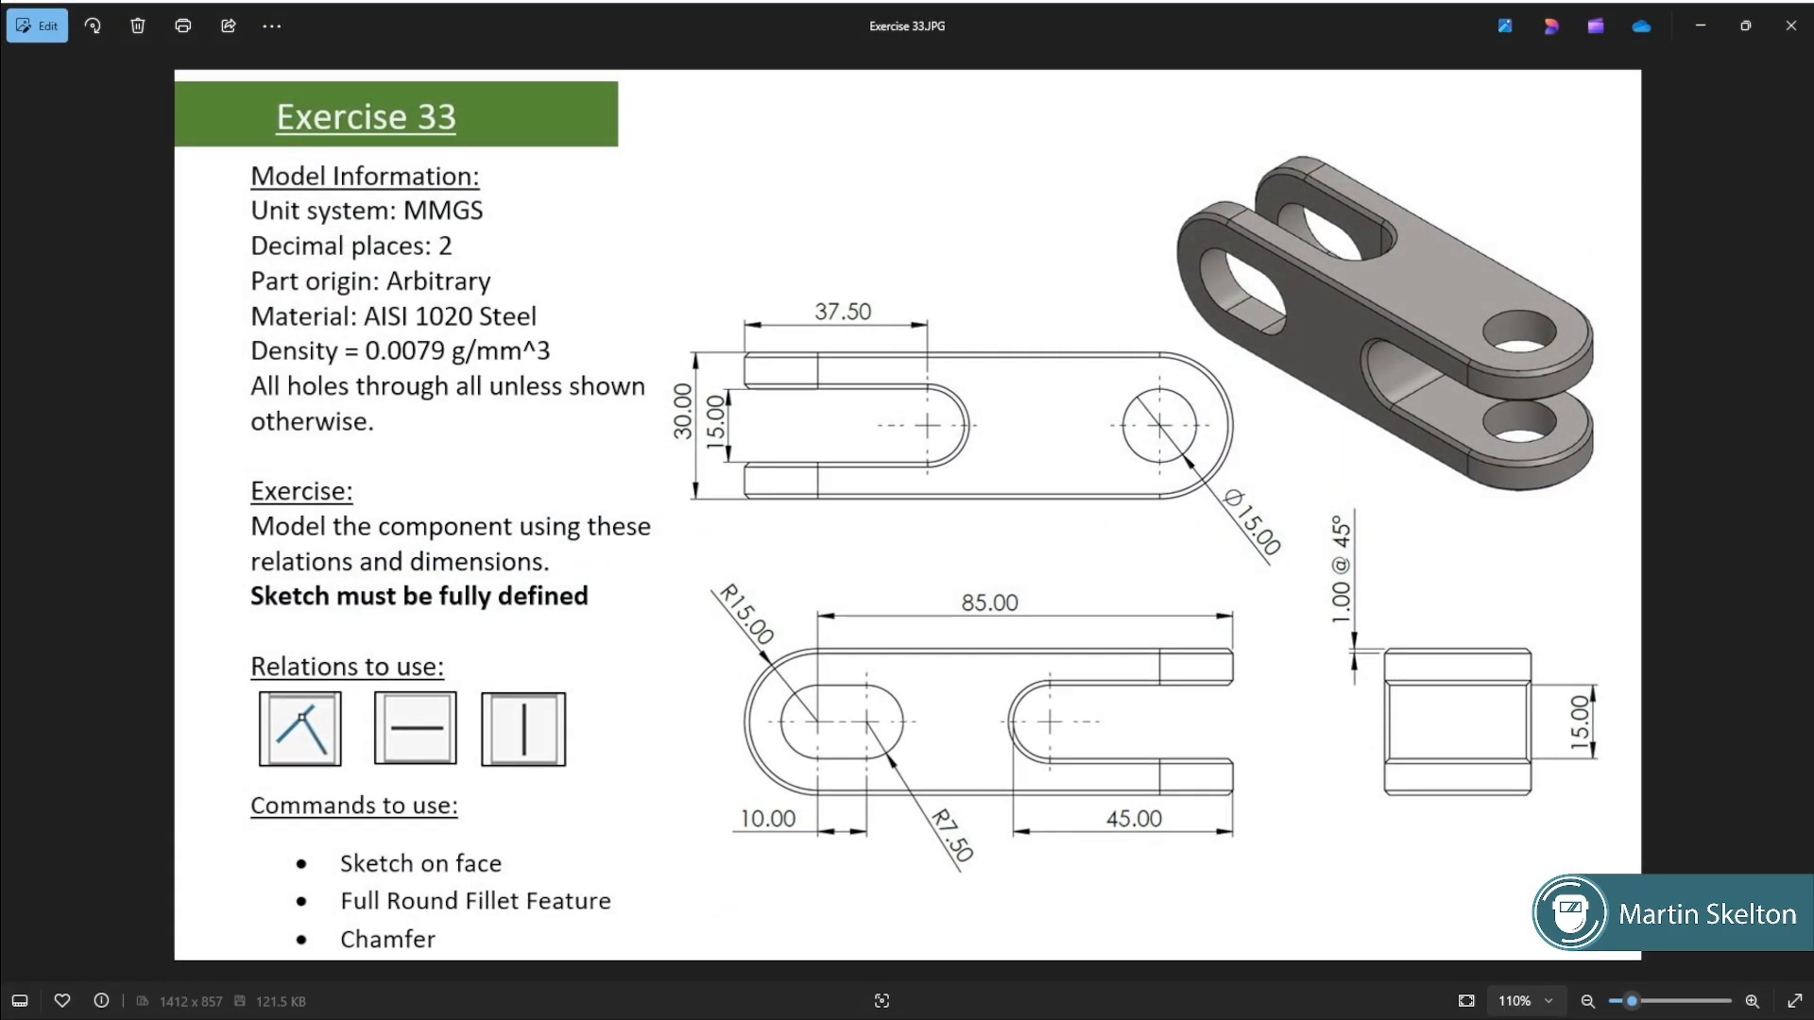
key("alt+Tab")
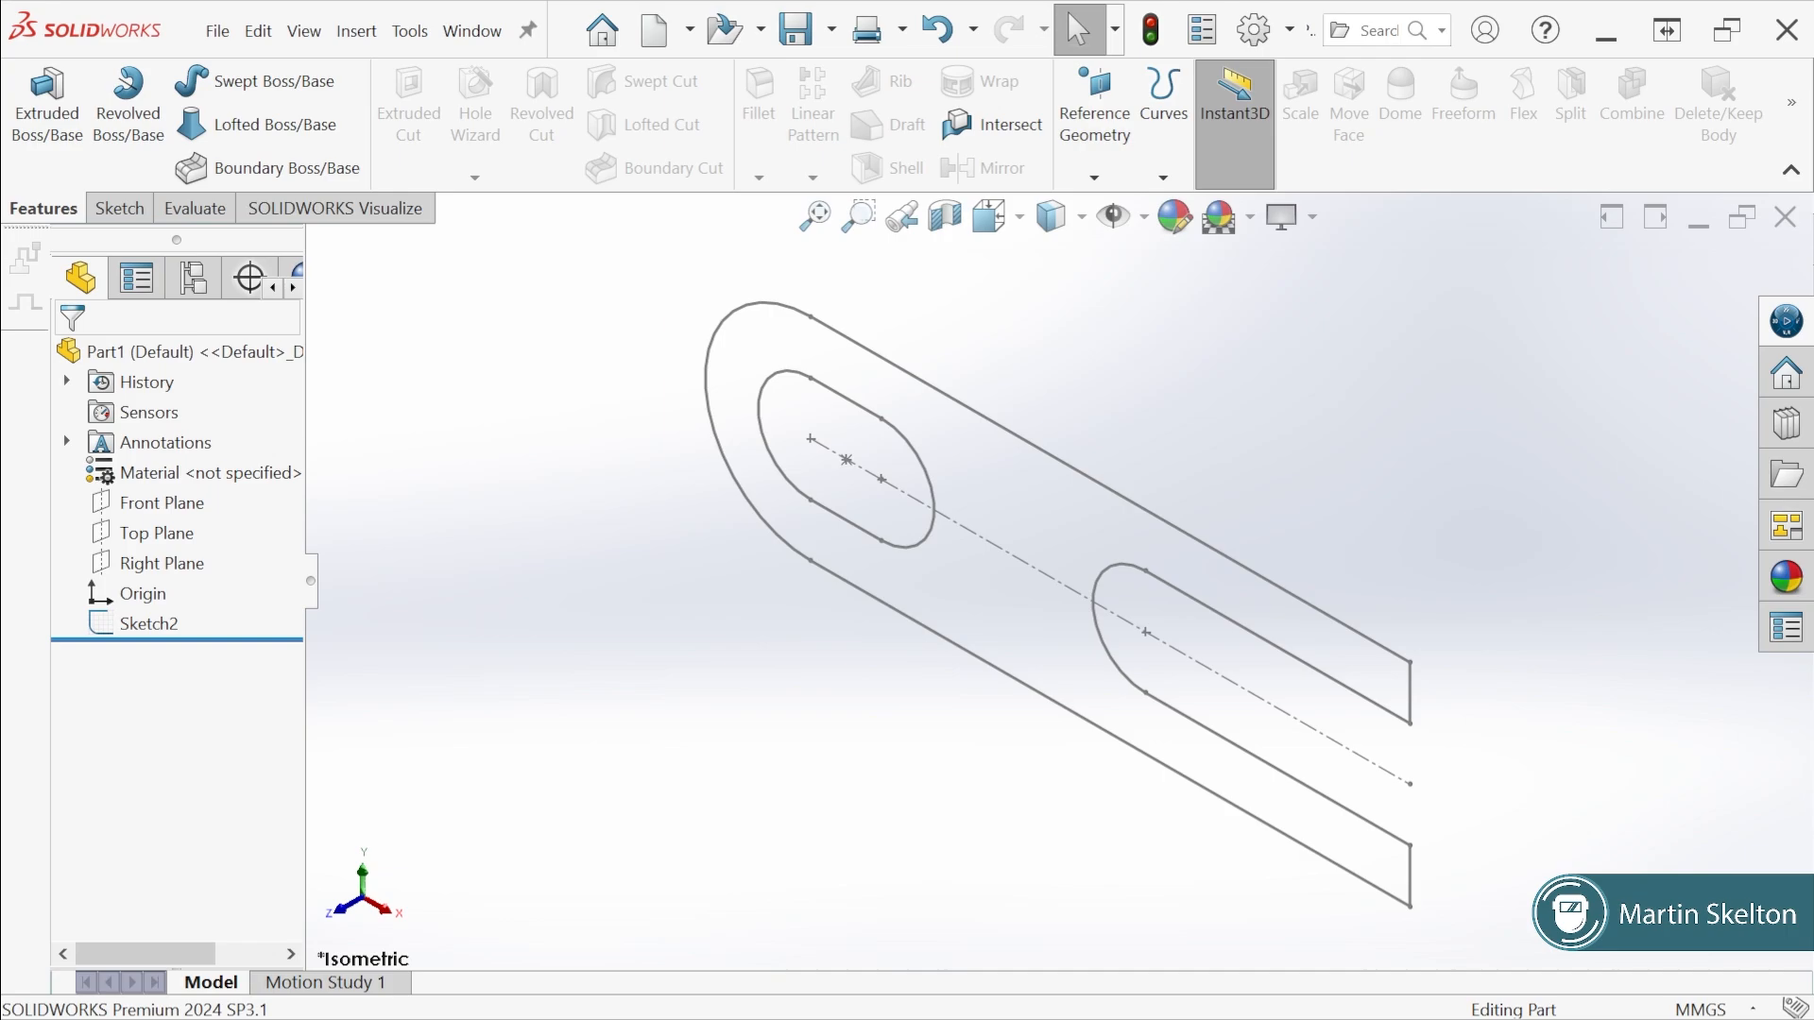
key("alt+Tab")
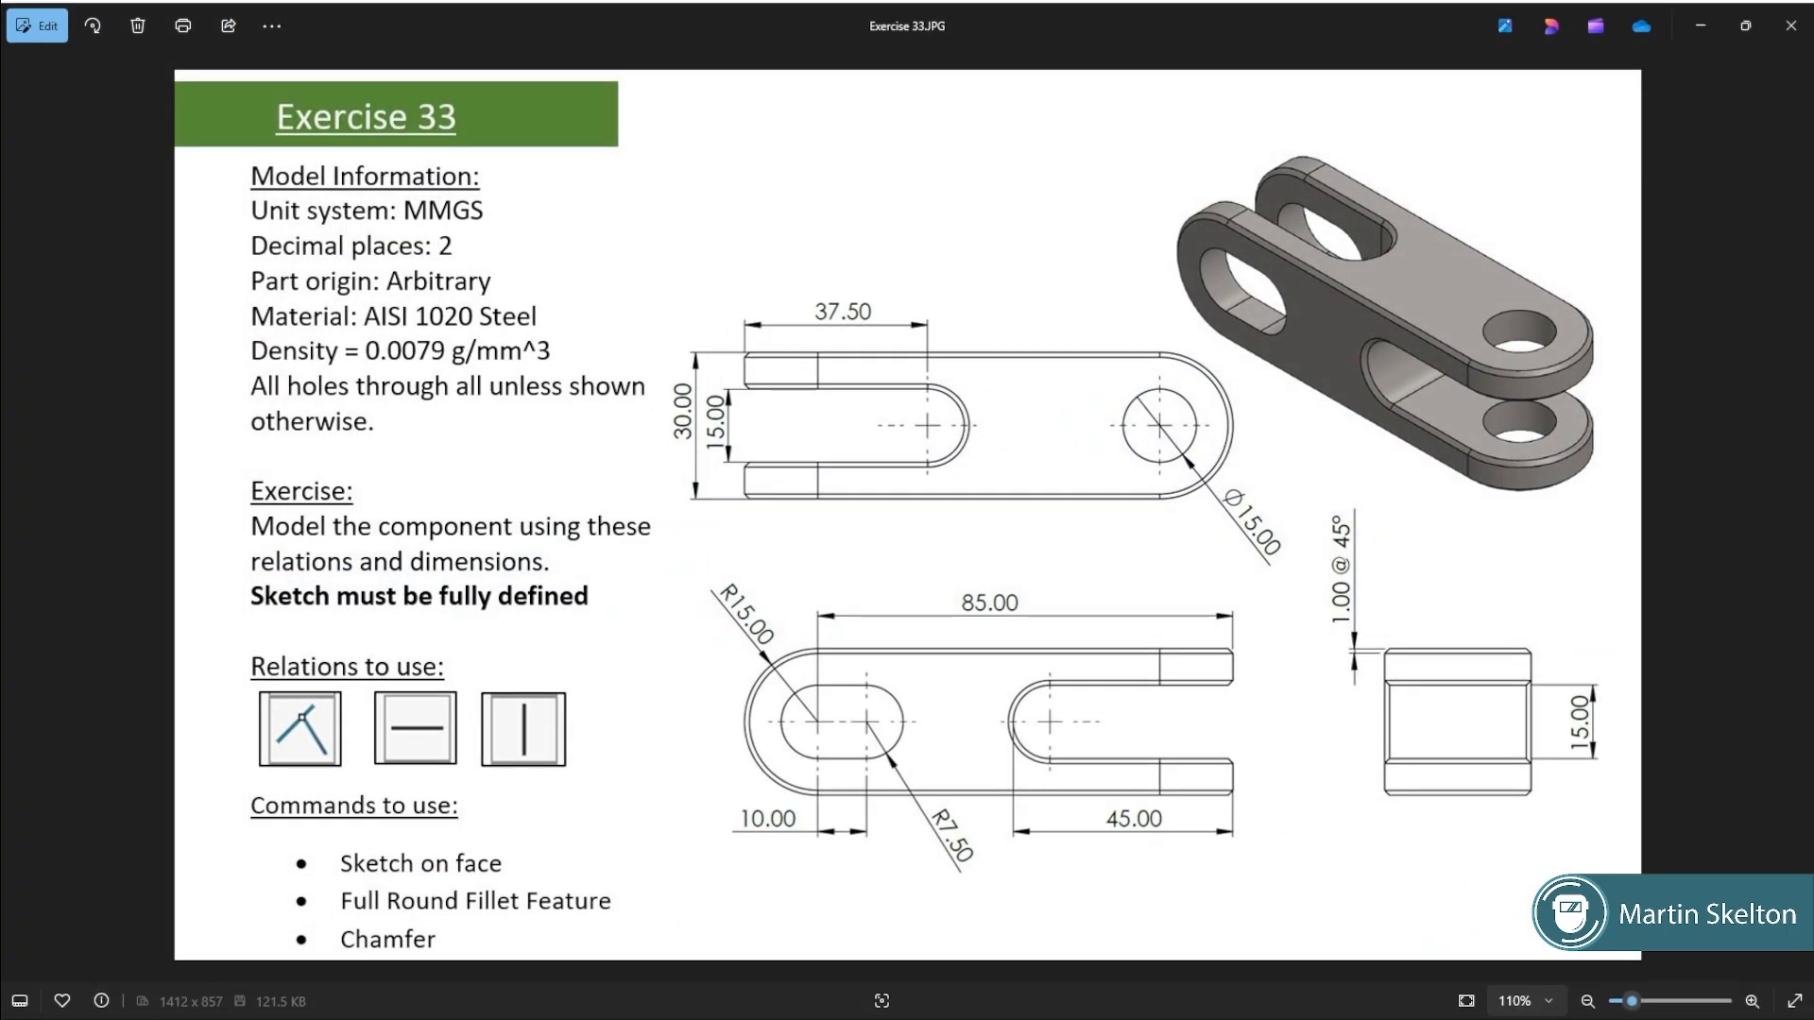
key("alt+Tab")
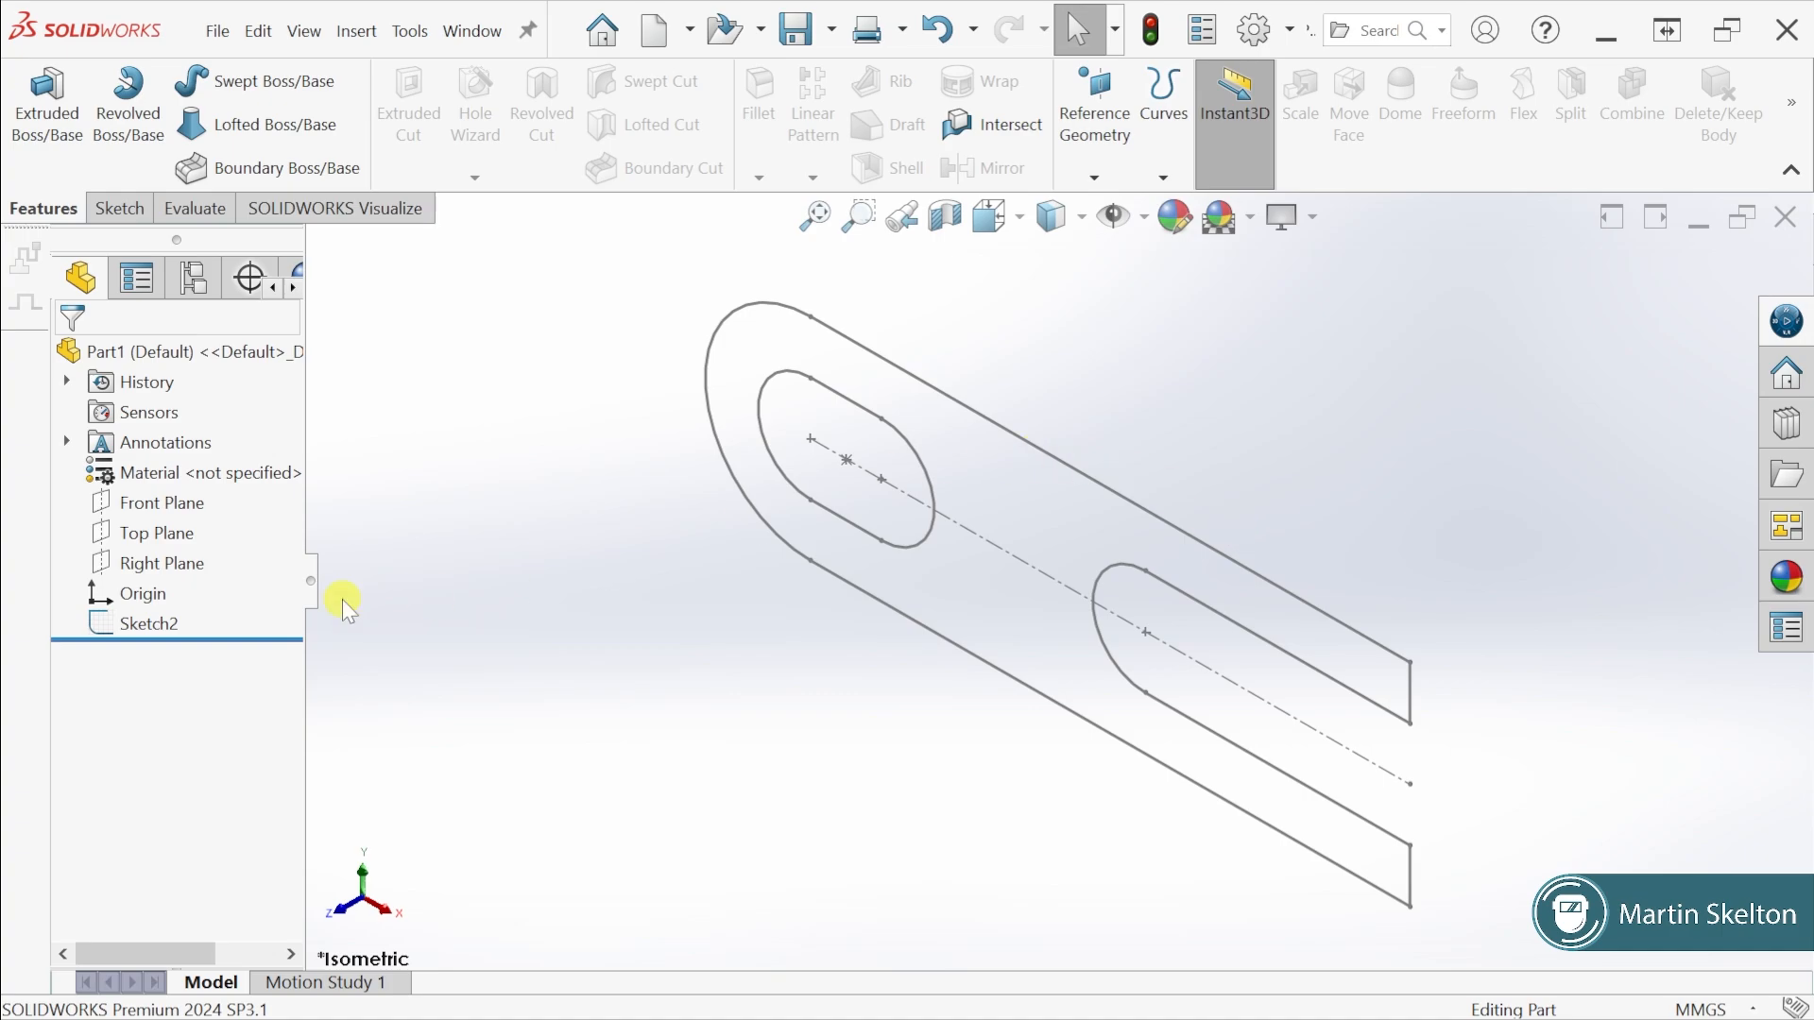
right_click(151, 625)
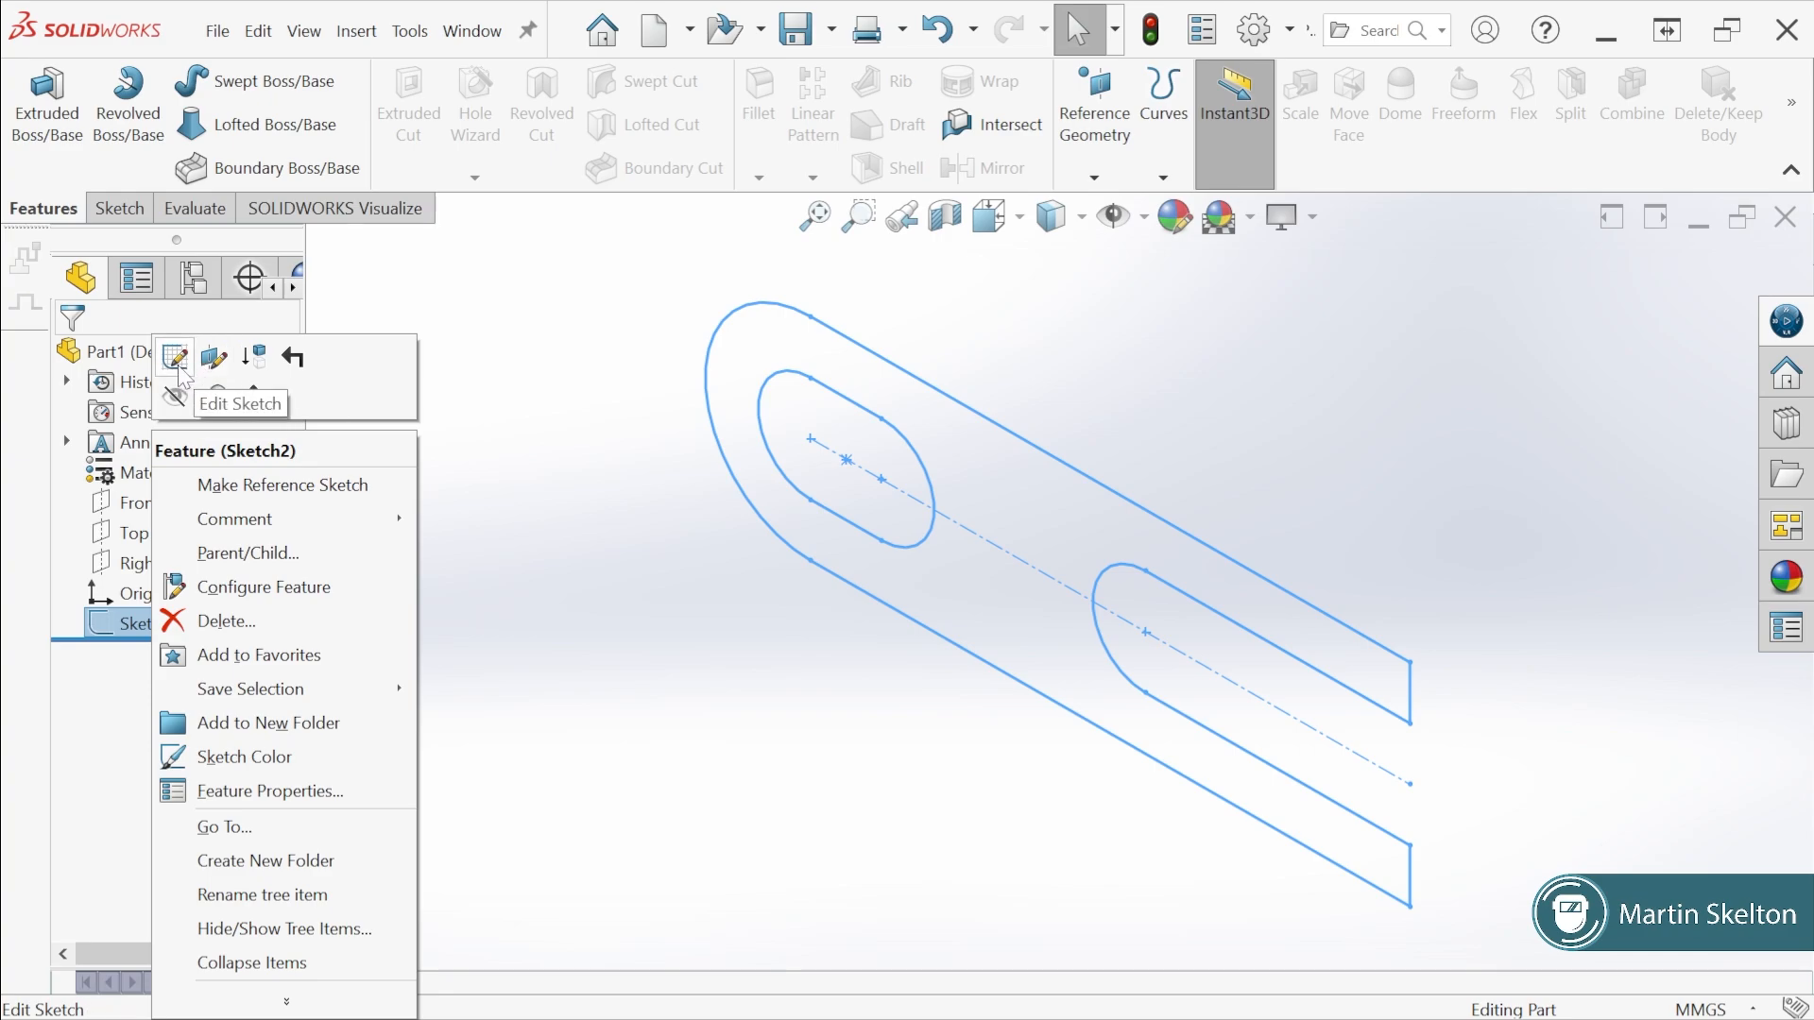
left_click(581, 560)
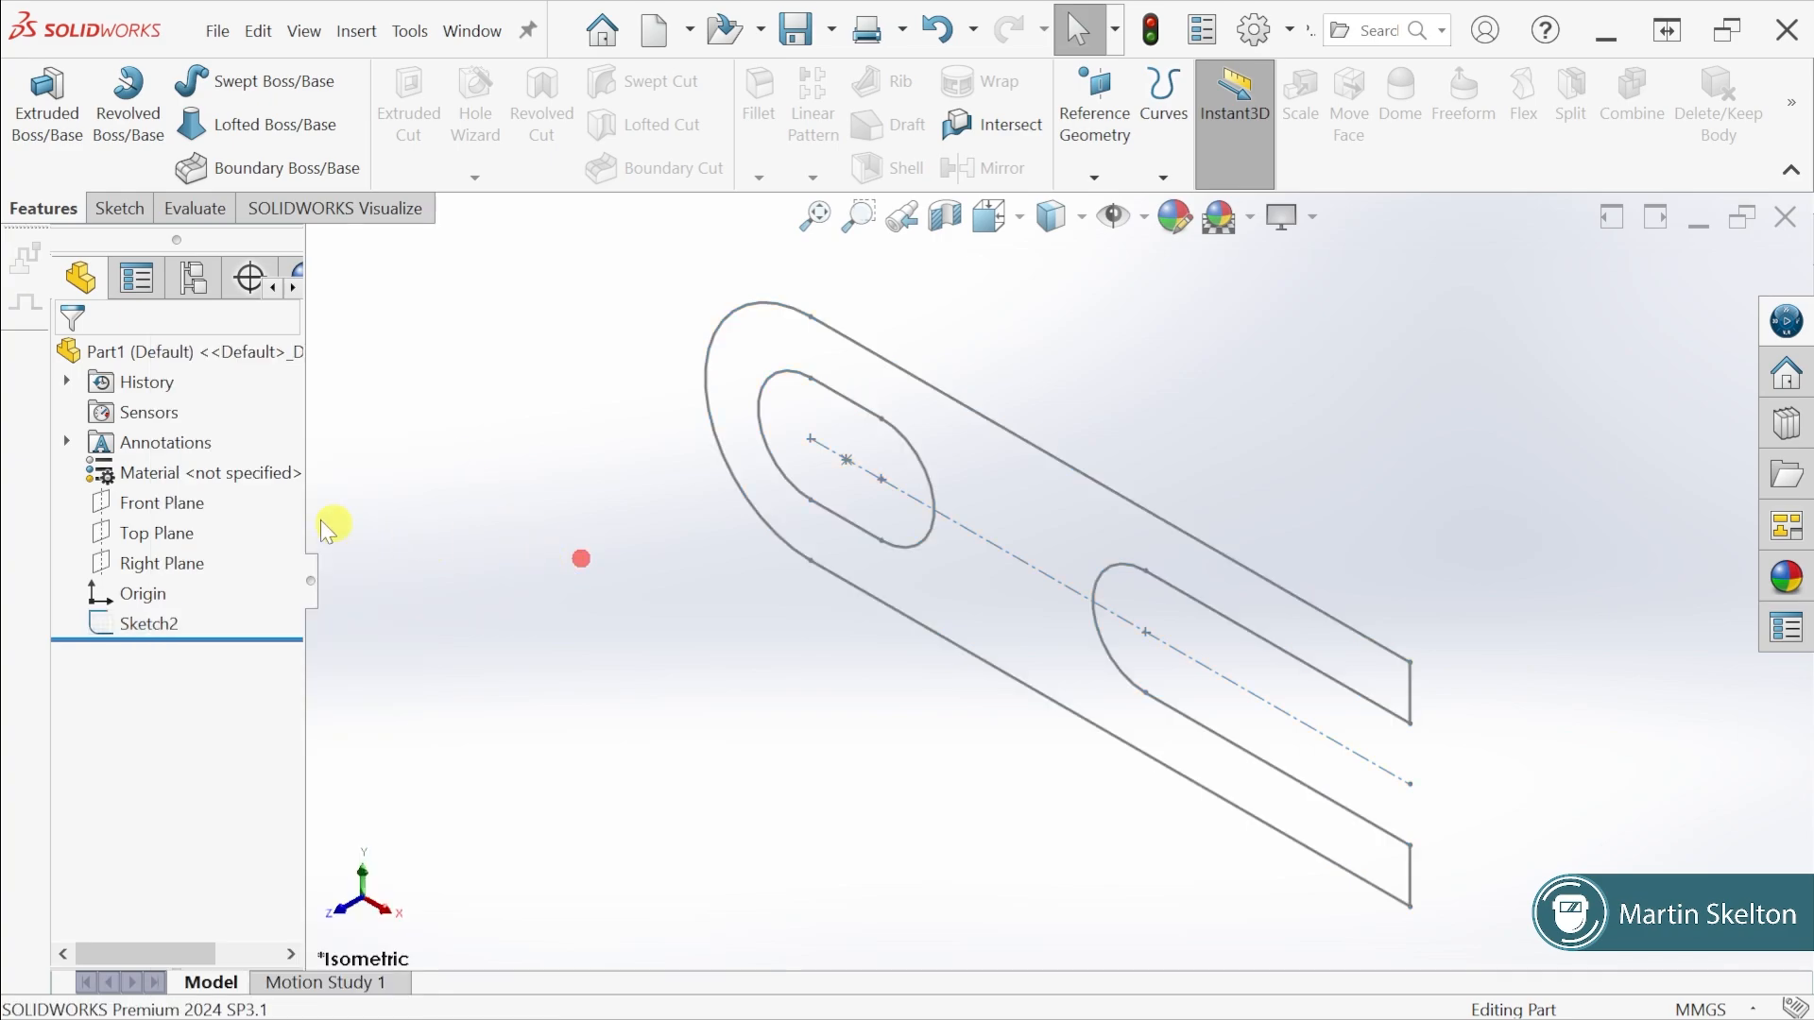
left_click(187, 505)
right_click(187, 505)
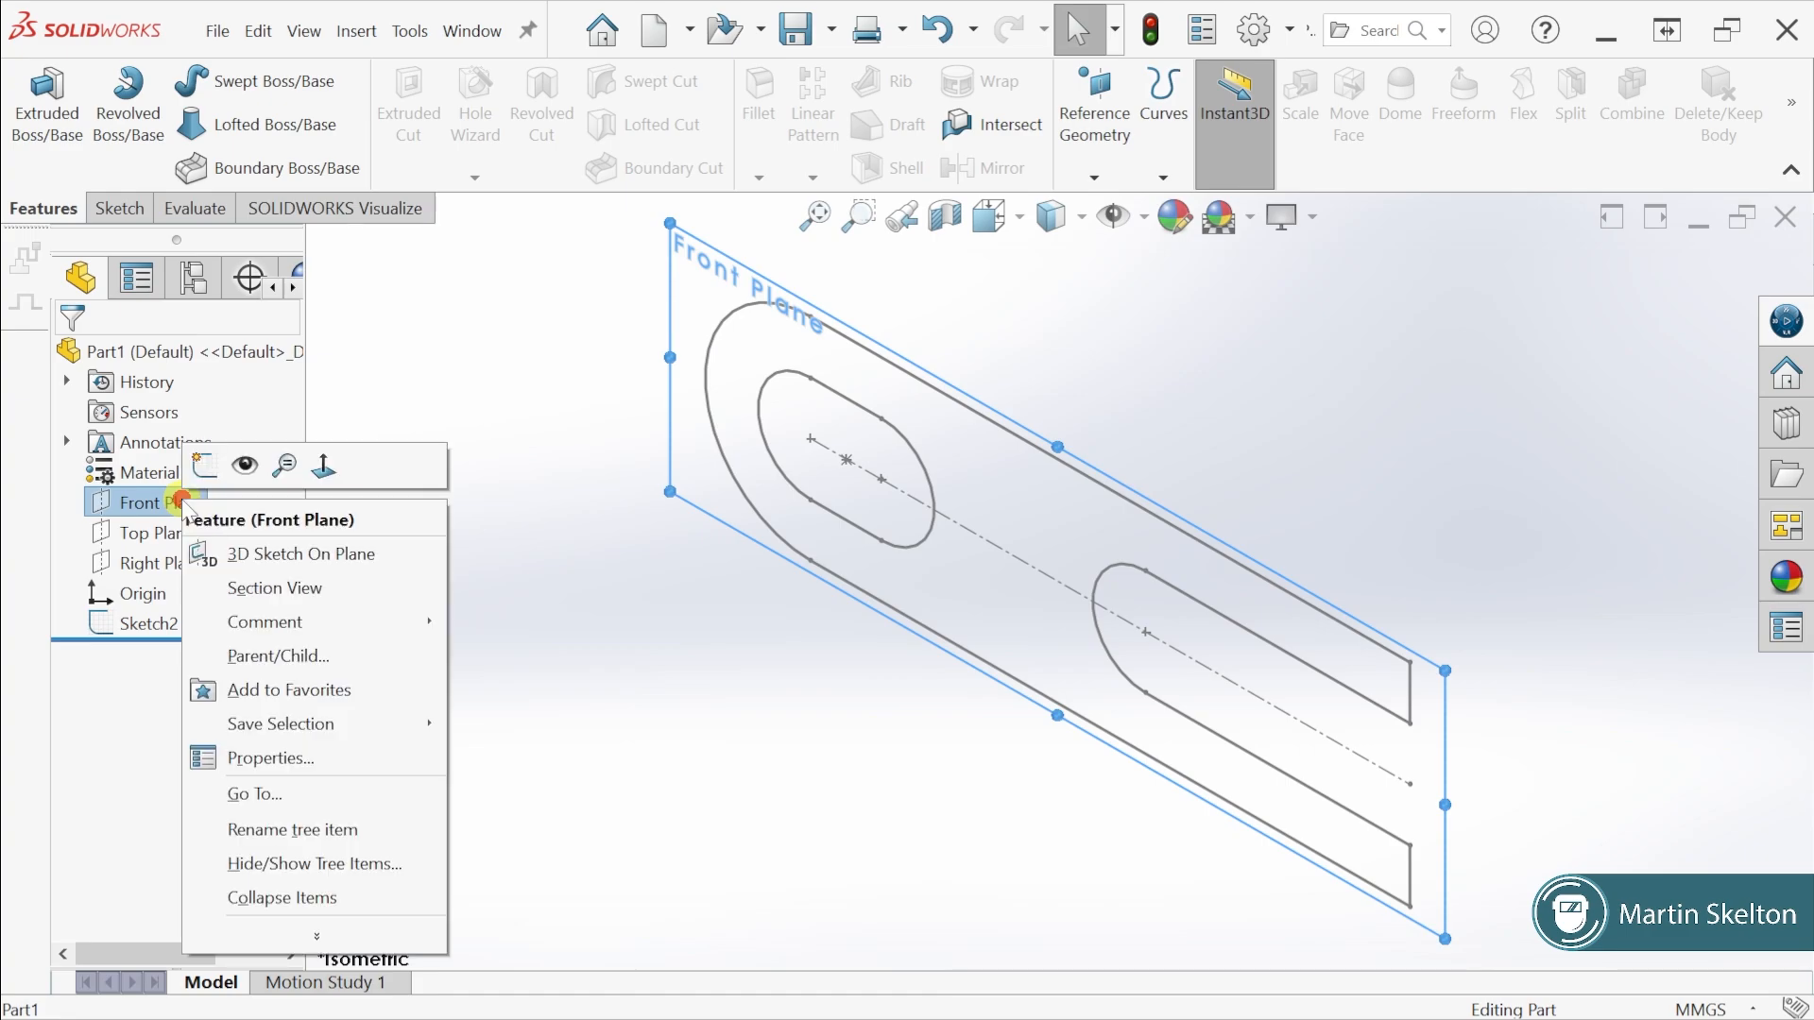
left_click(627, 733)
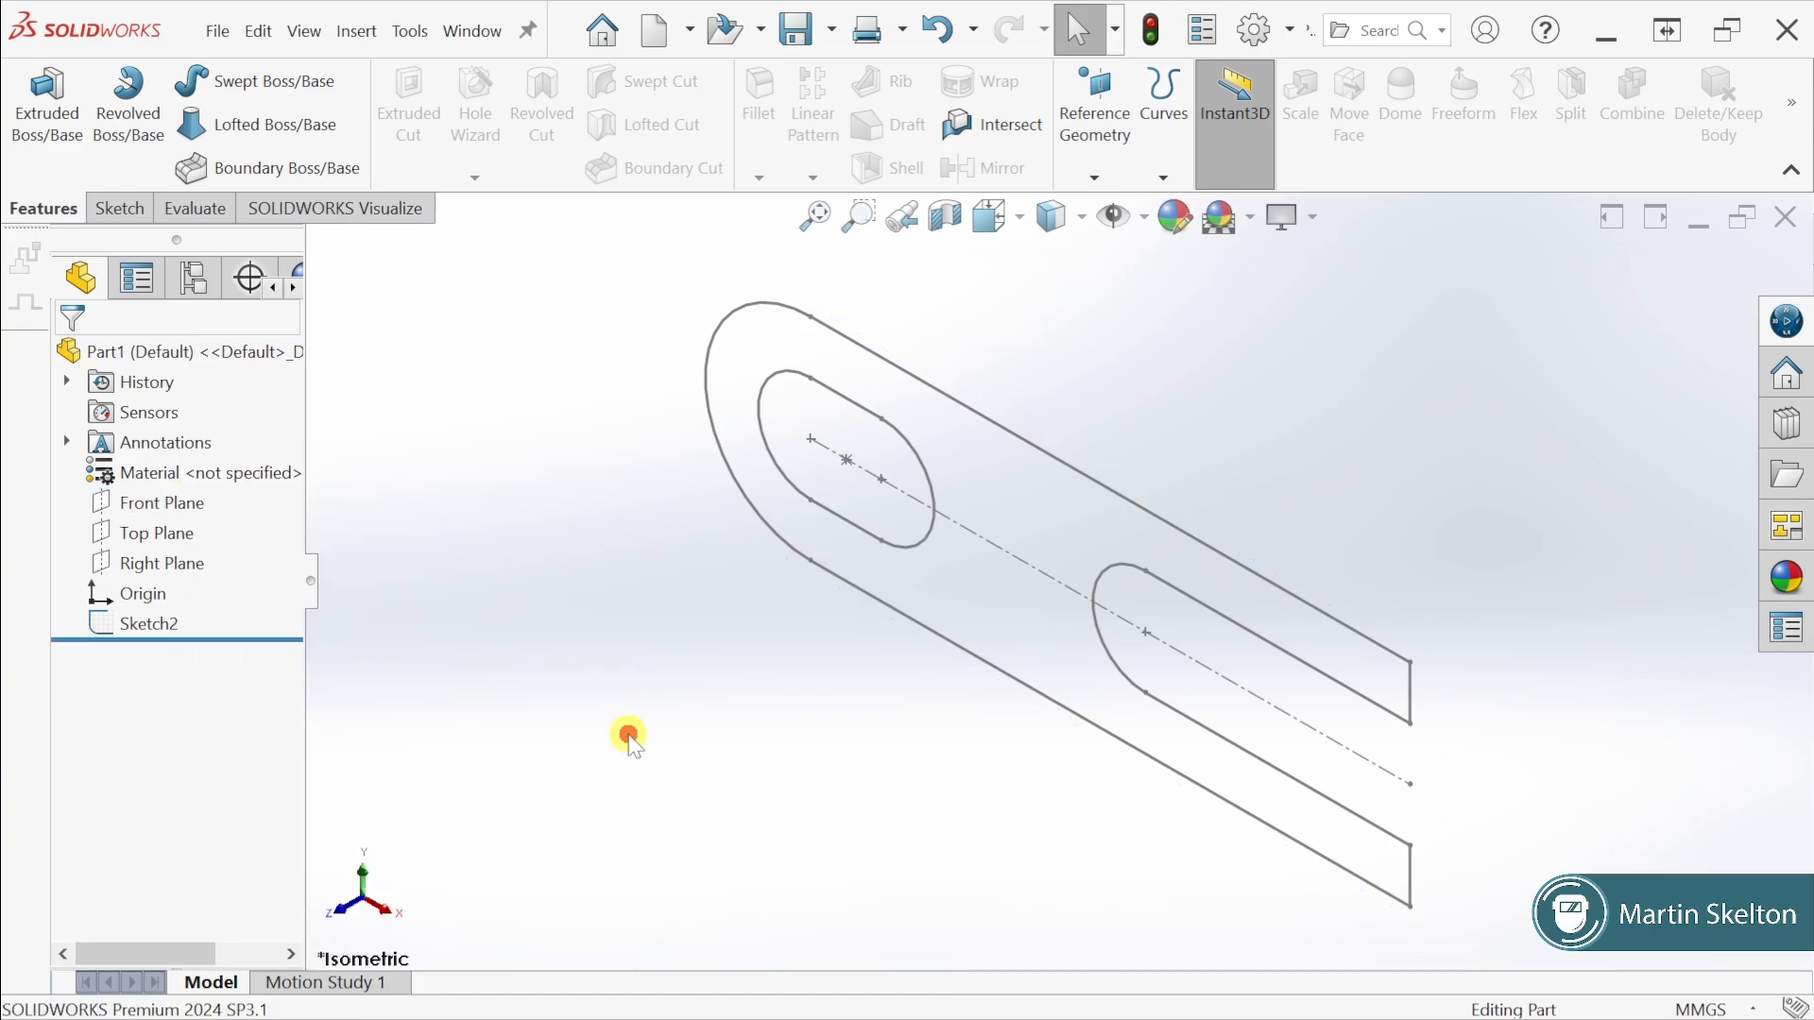
right_click(146, 626)
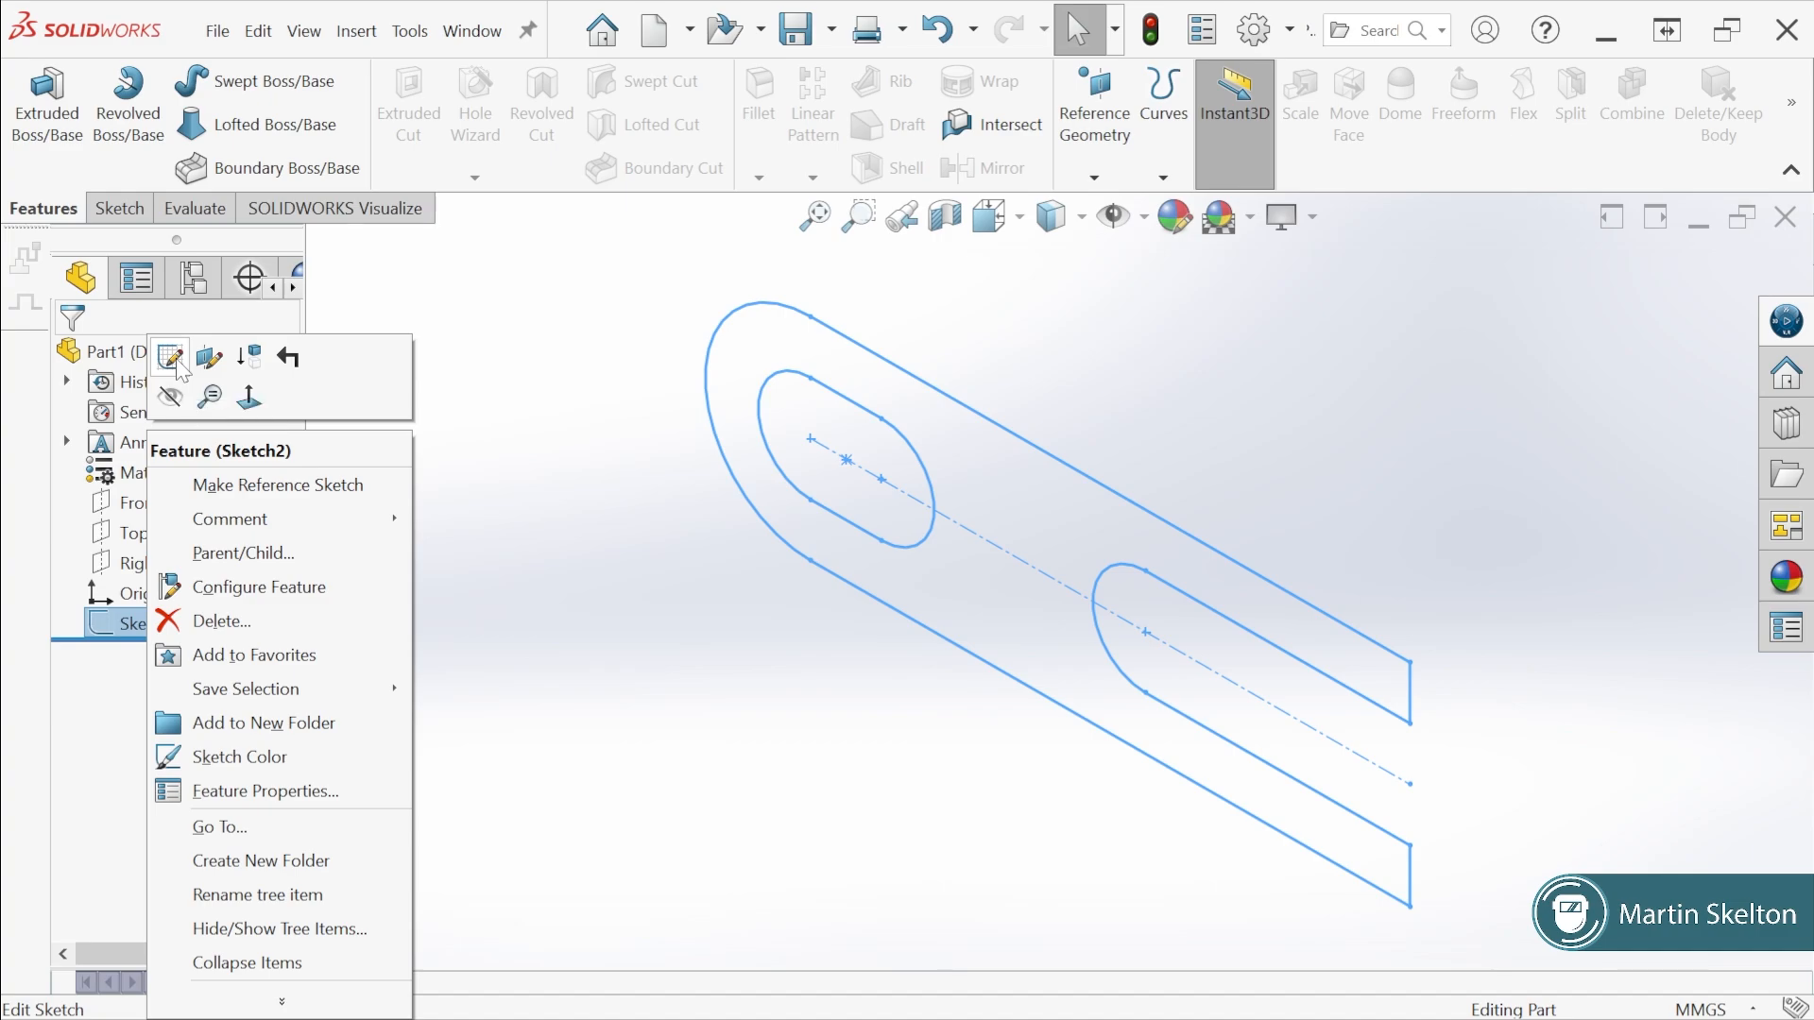
left_click(592, 641)
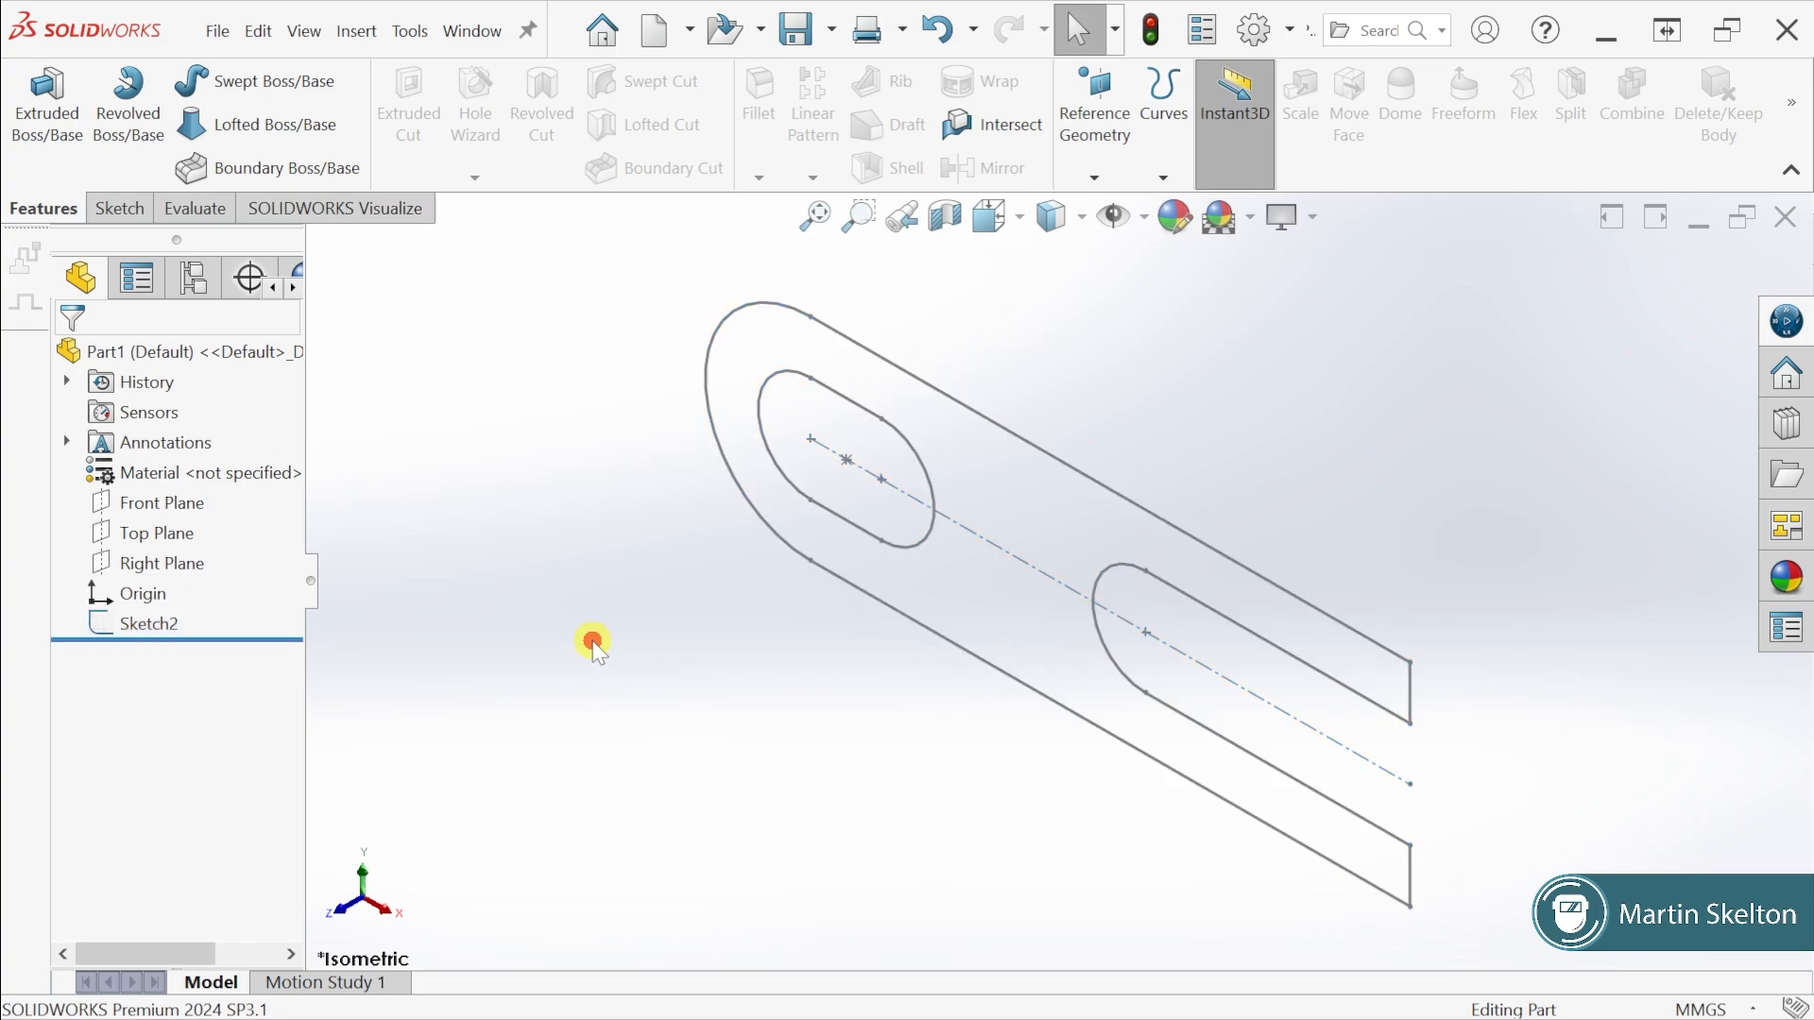
Start an Extruded Boss of the side-profile sketch and replace its selected outer contour with the profile region between the outline and the slots
key("alt+Tab")
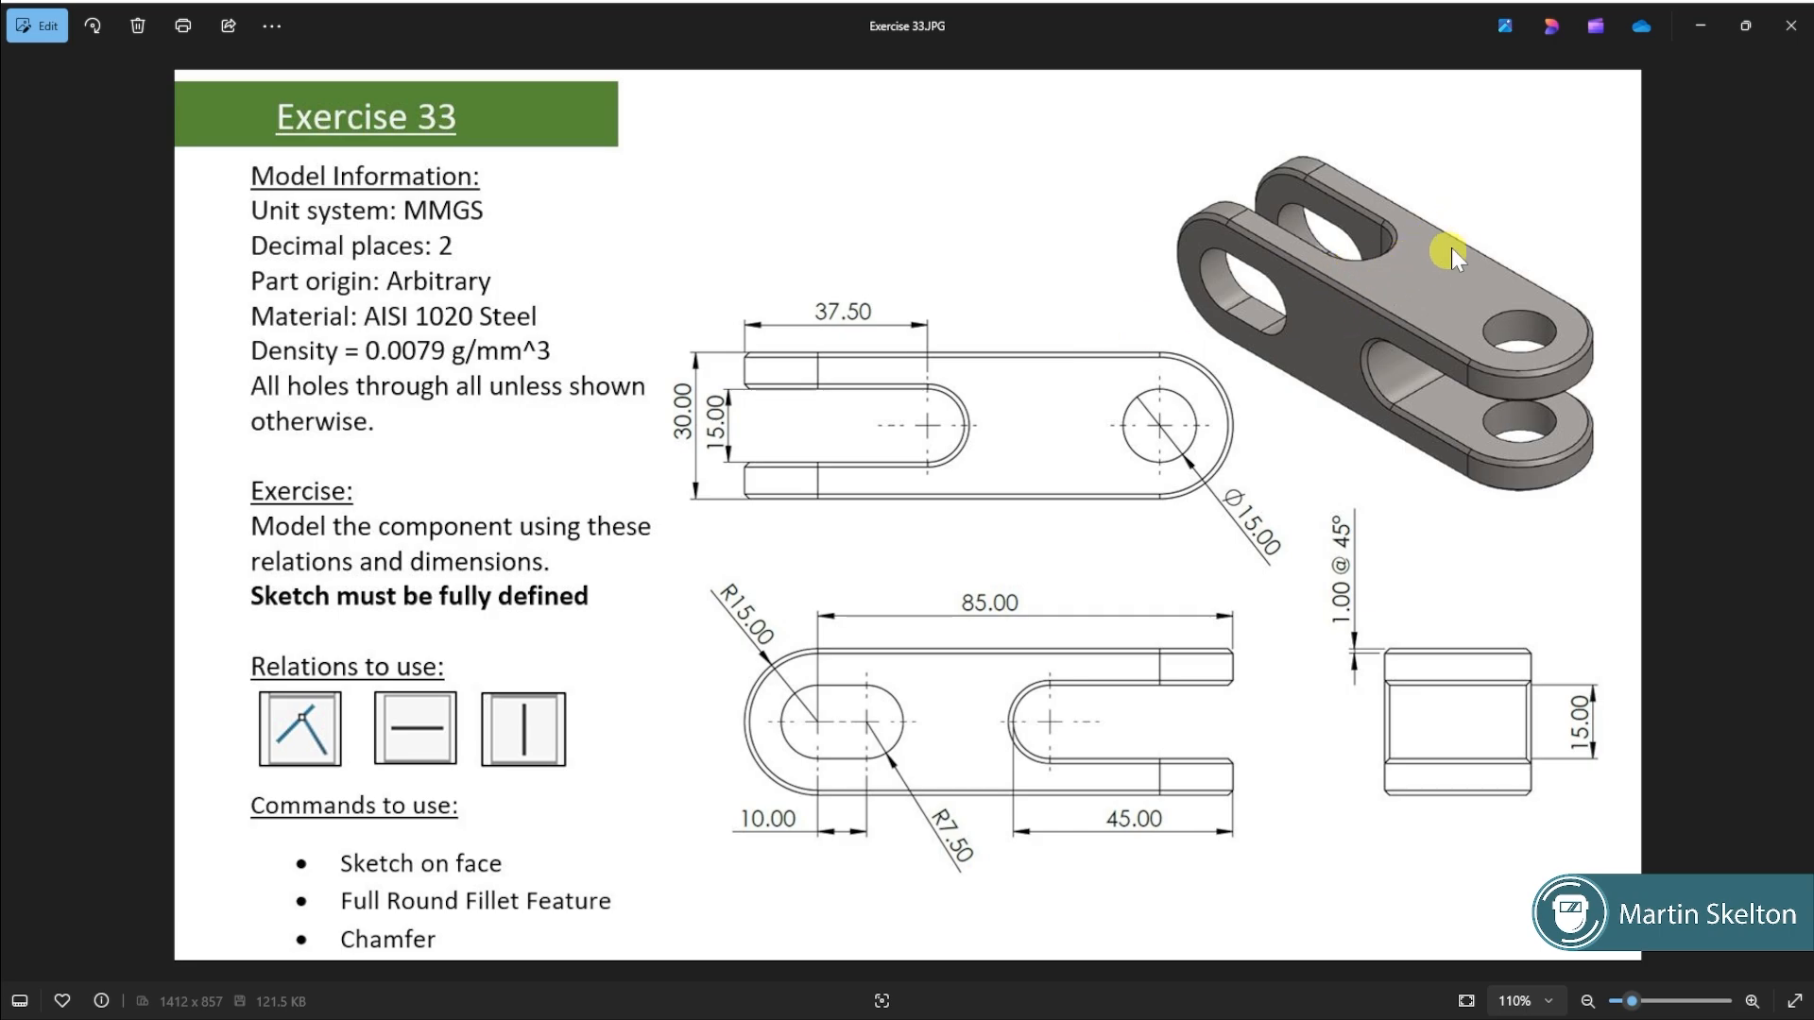
left_click(1701, 26)
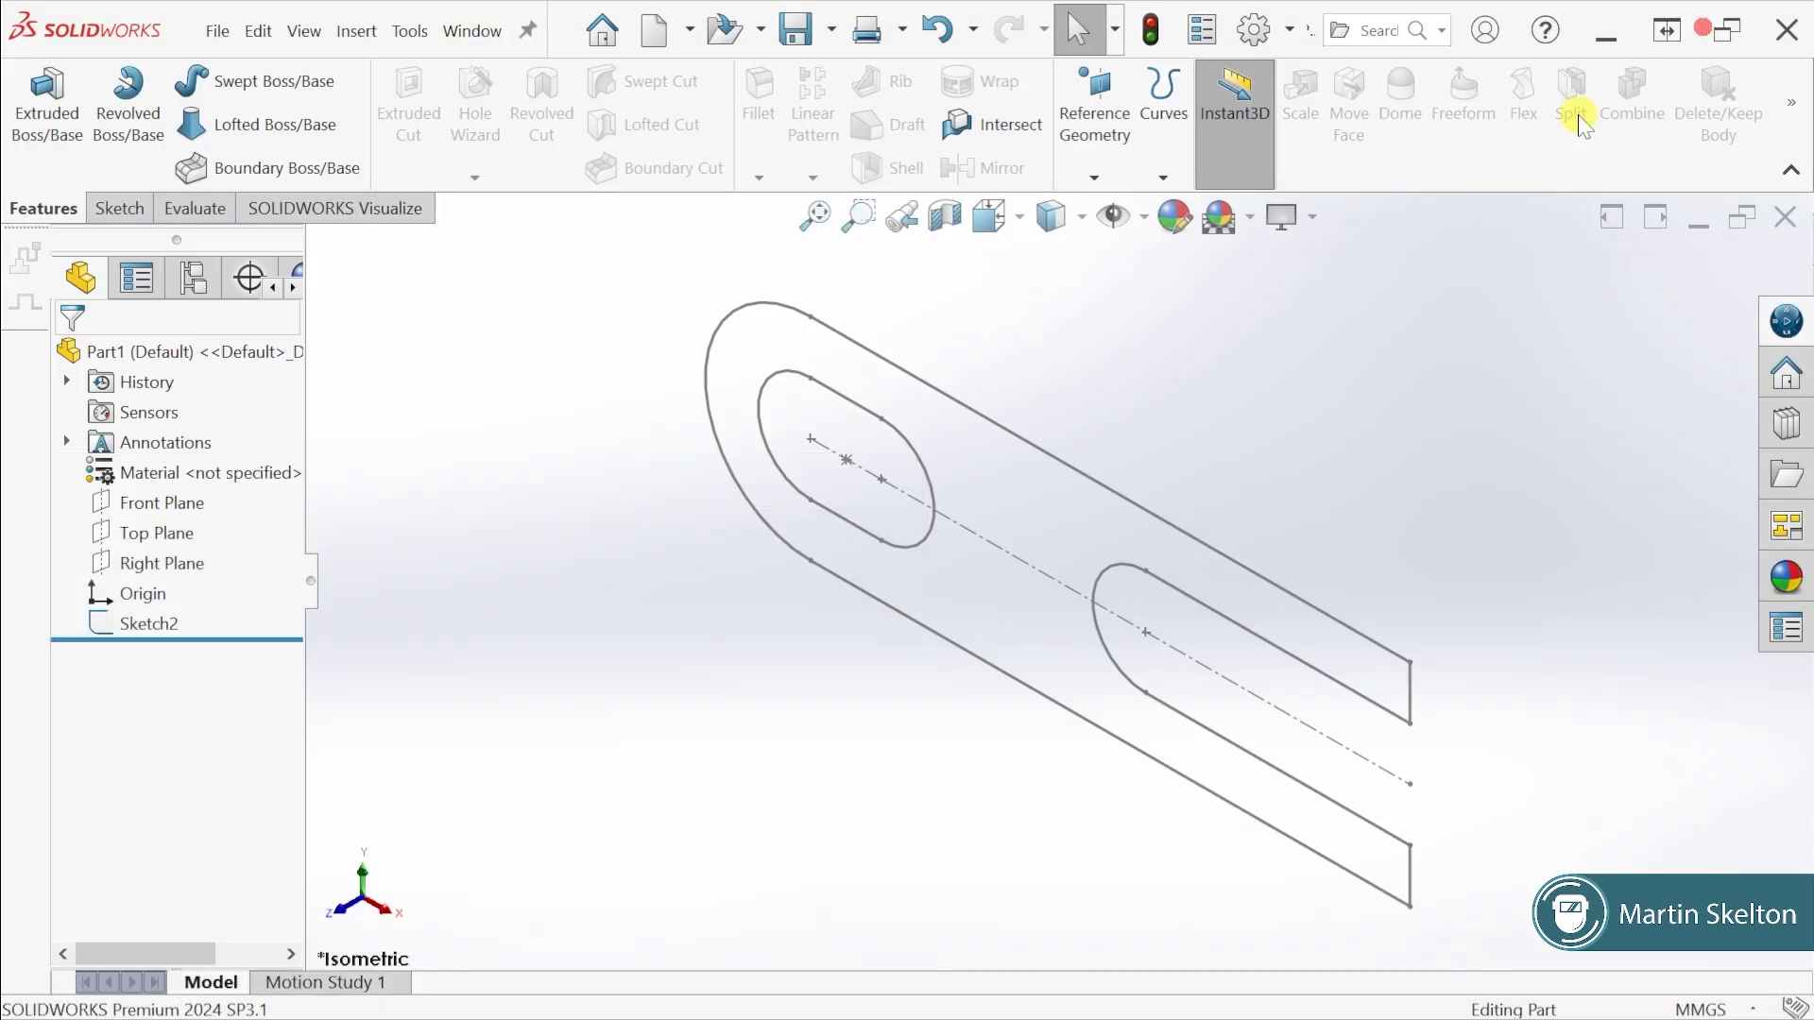
left_click(64, 113)
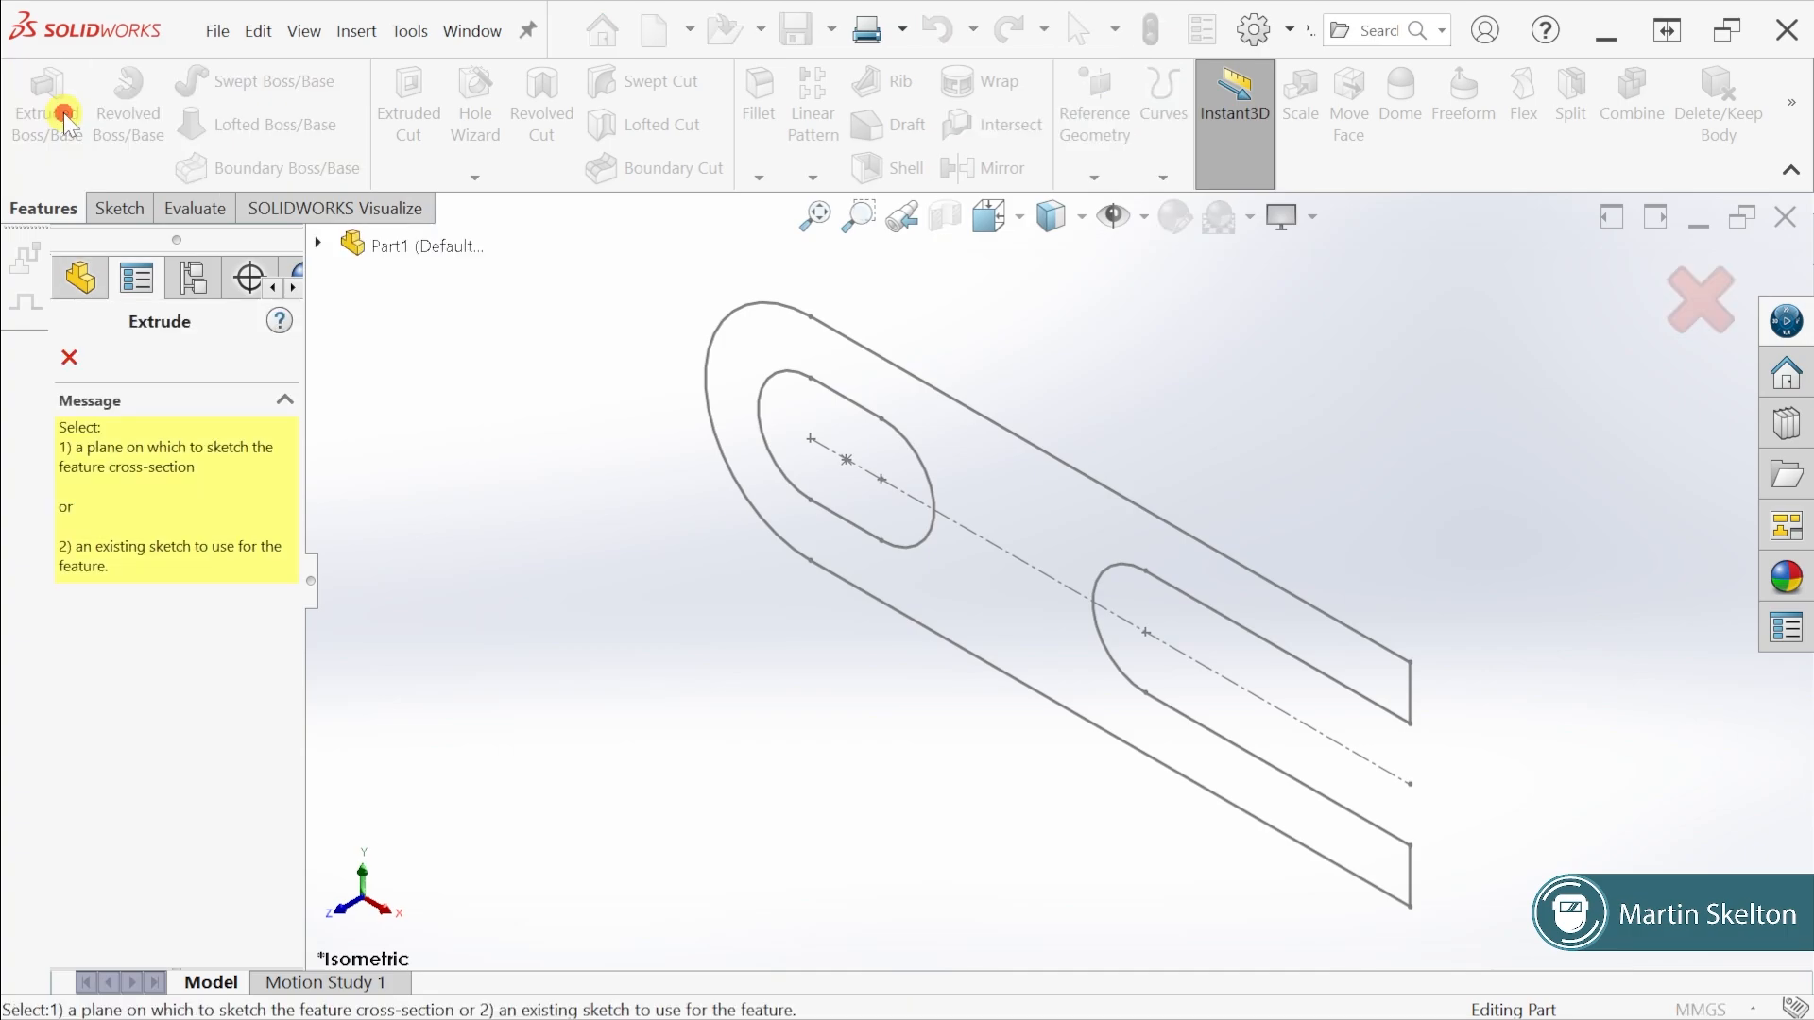
left_click(999, 430)
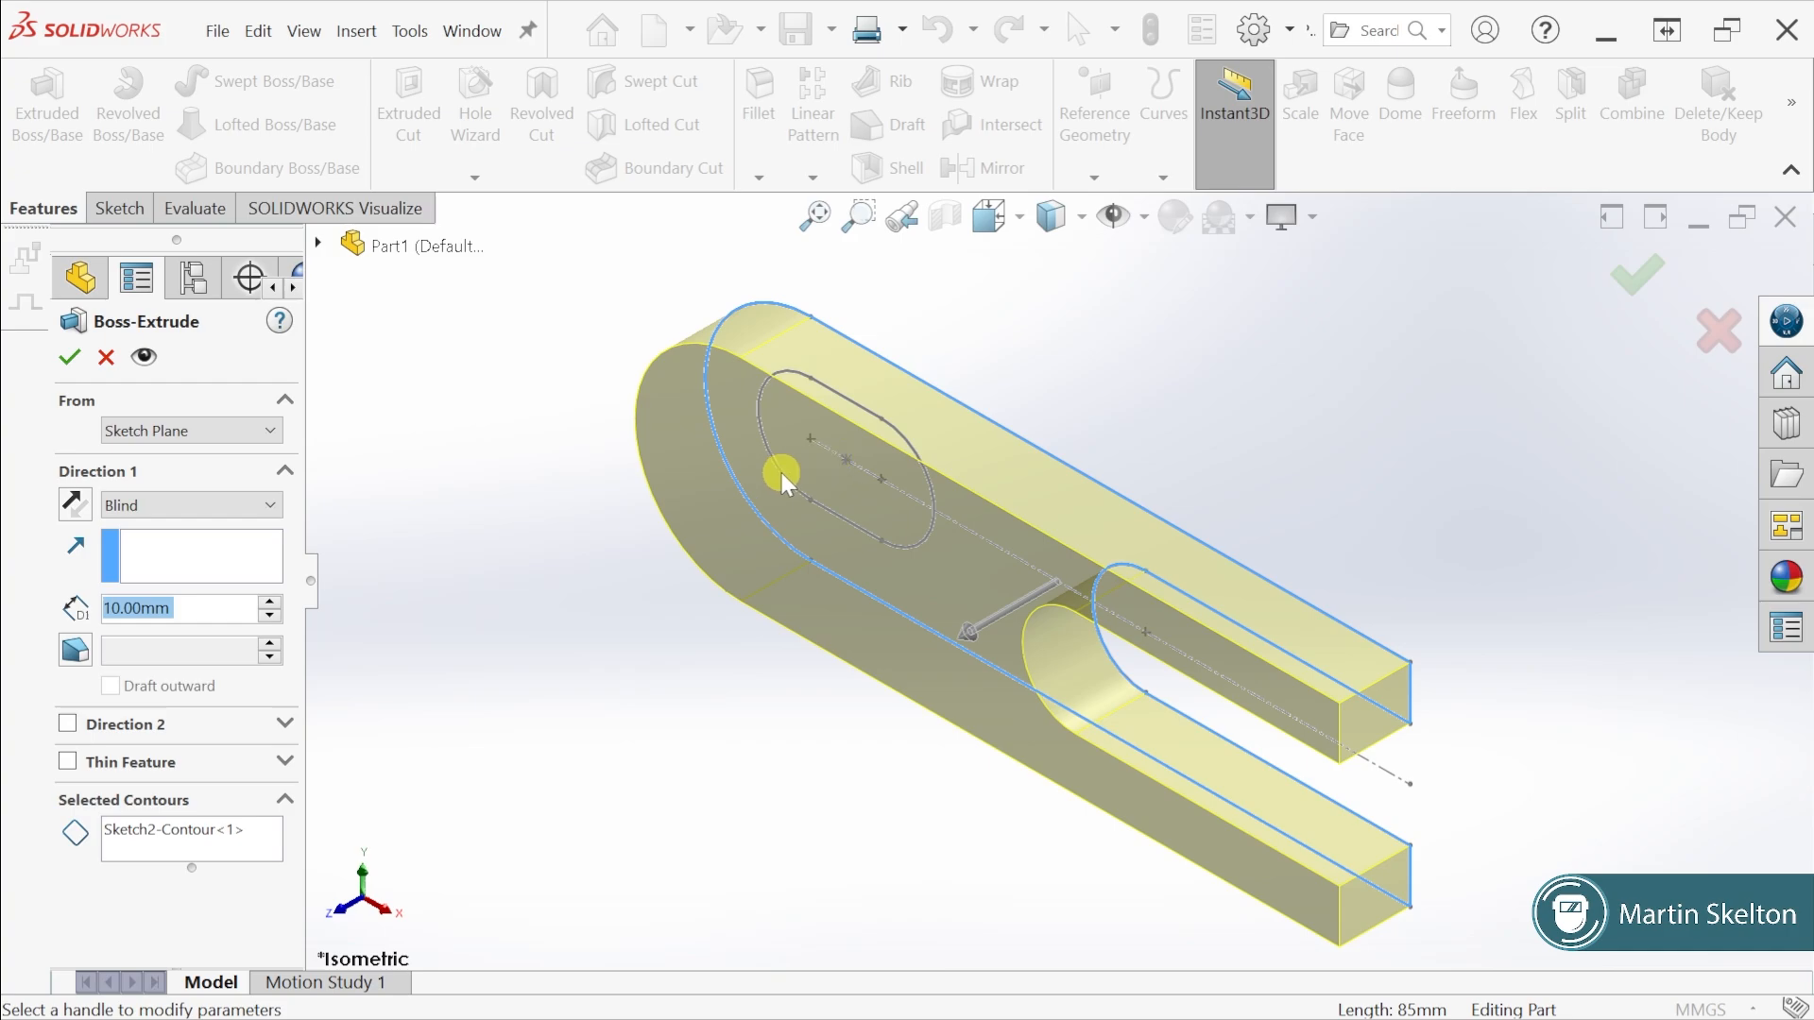
right_click(182, 836)
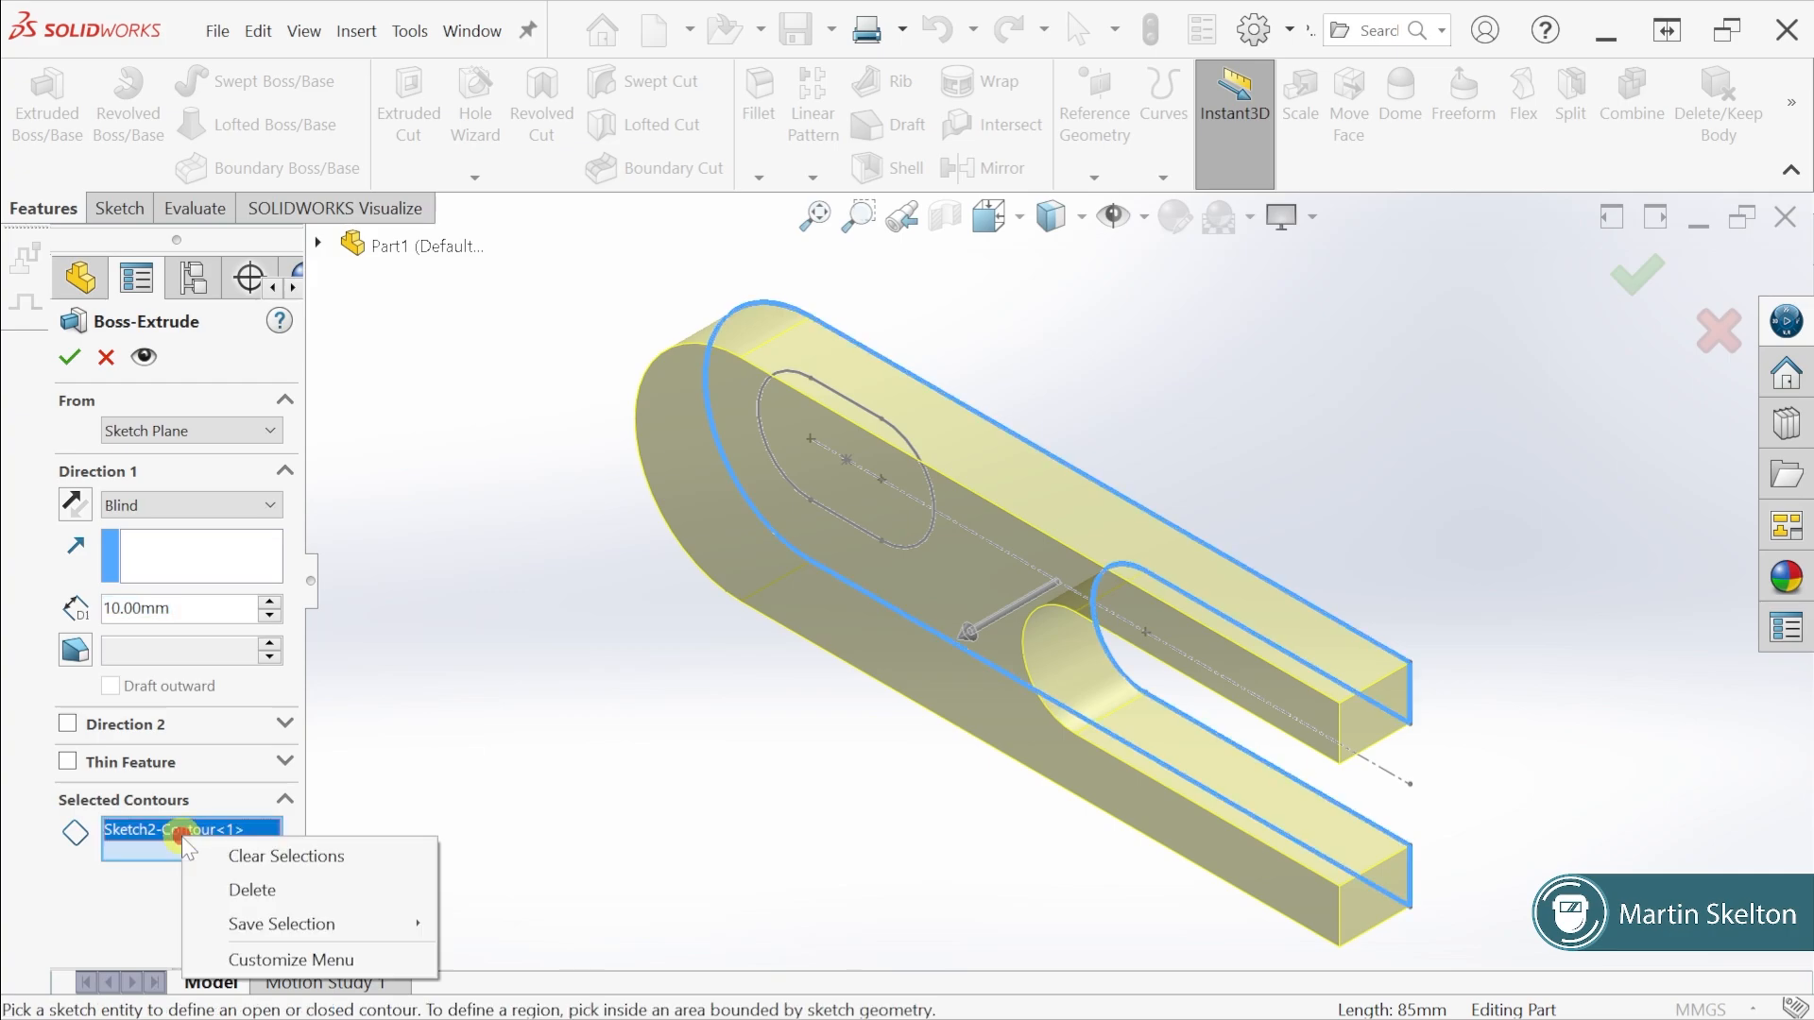
left_click(257, 895)
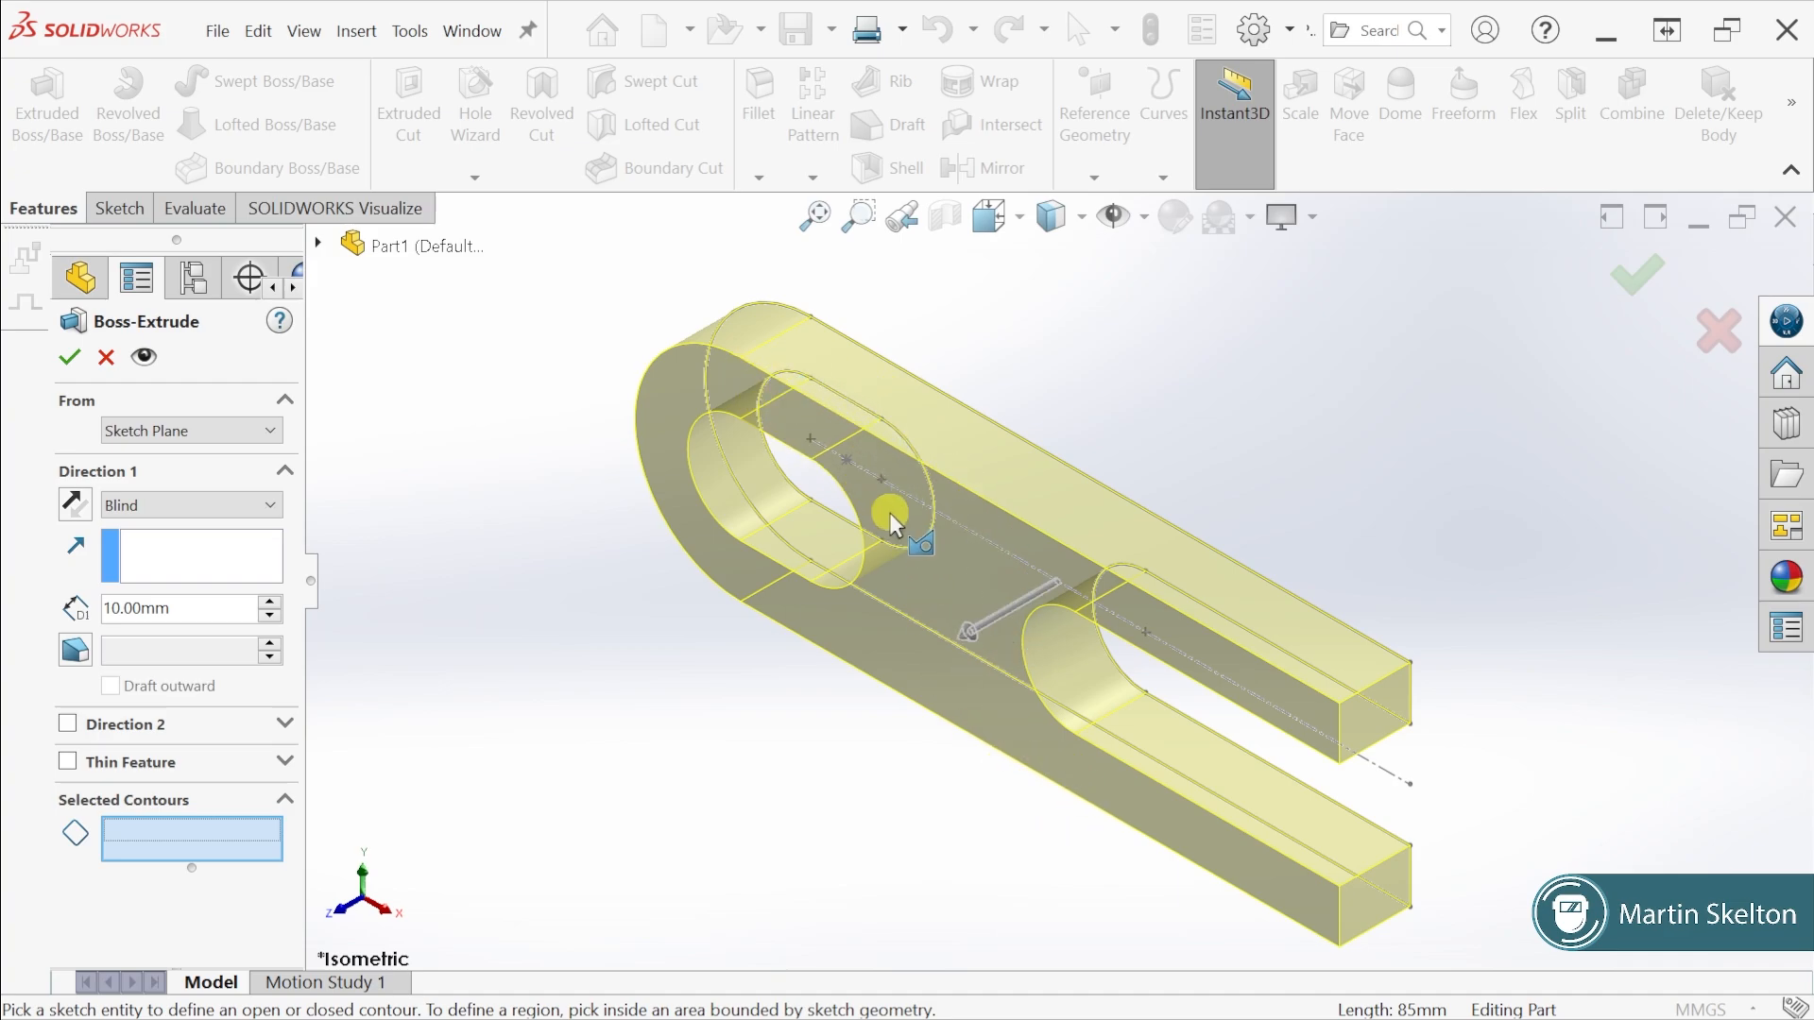
left_click(997, 488)
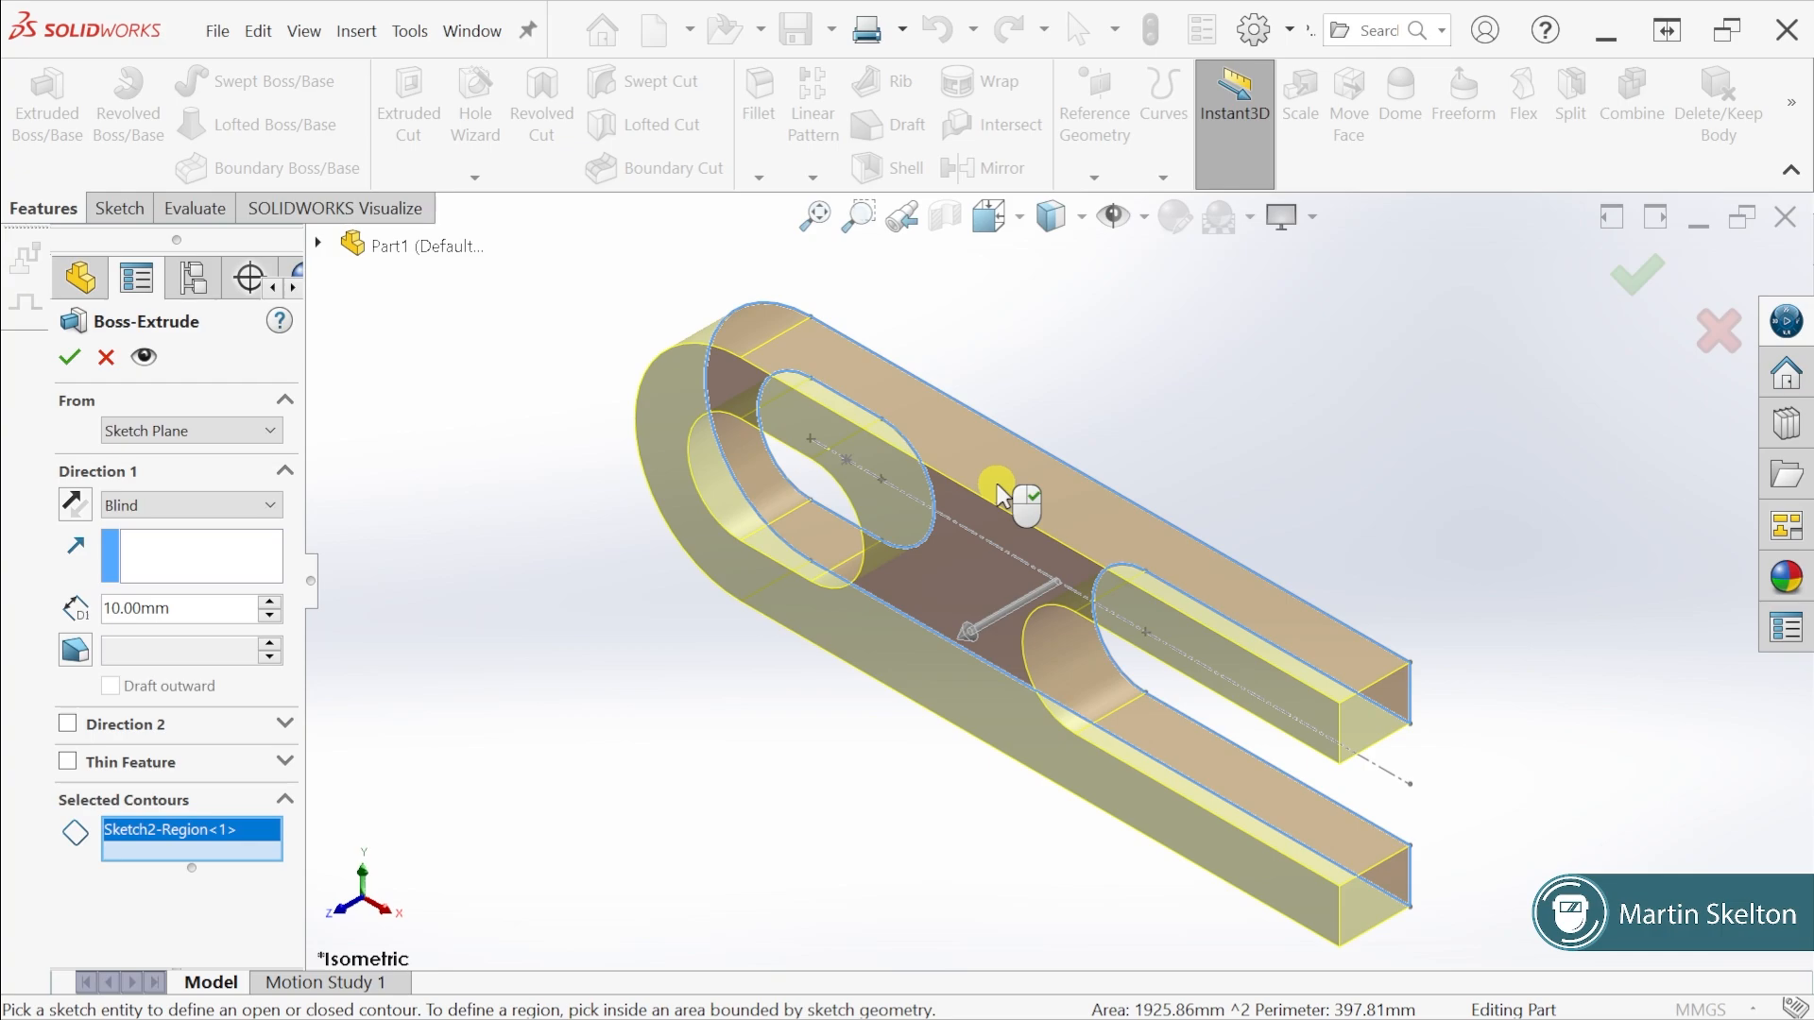
Set the extrusion depth to 30 mm and the end condition to Mid Plane
left_click(111, 607)
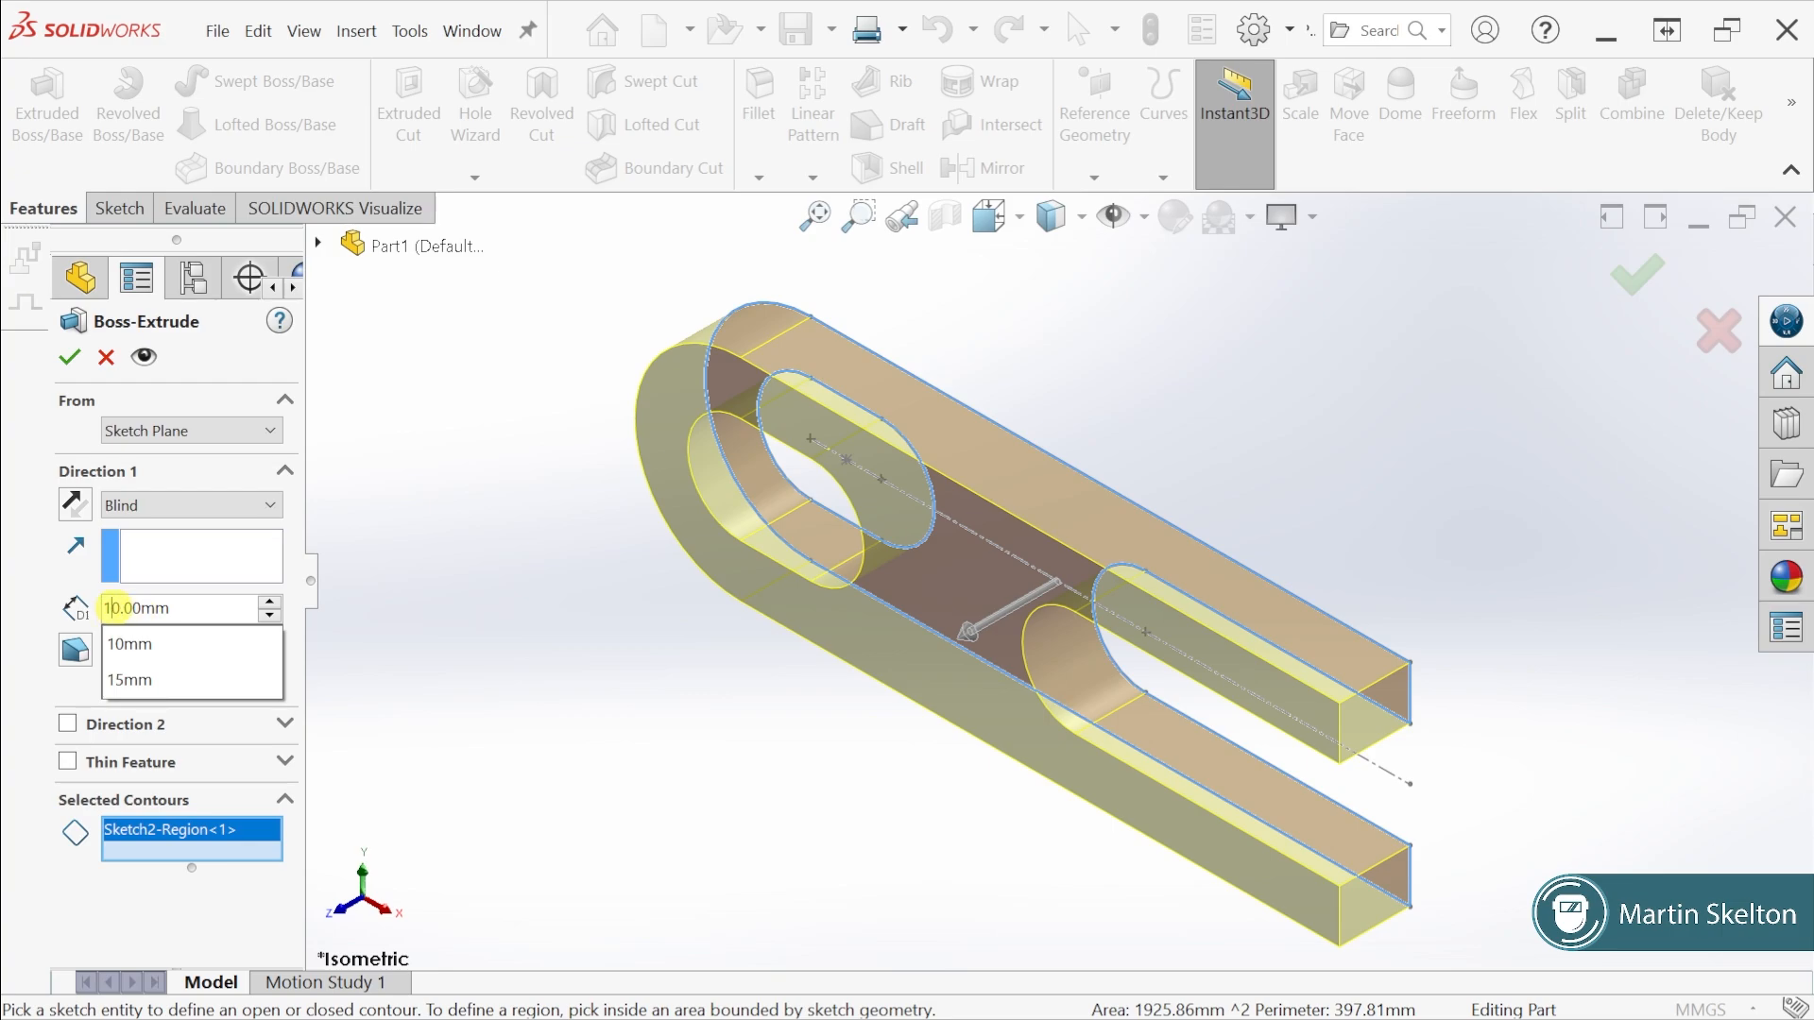
key("BackSpace")
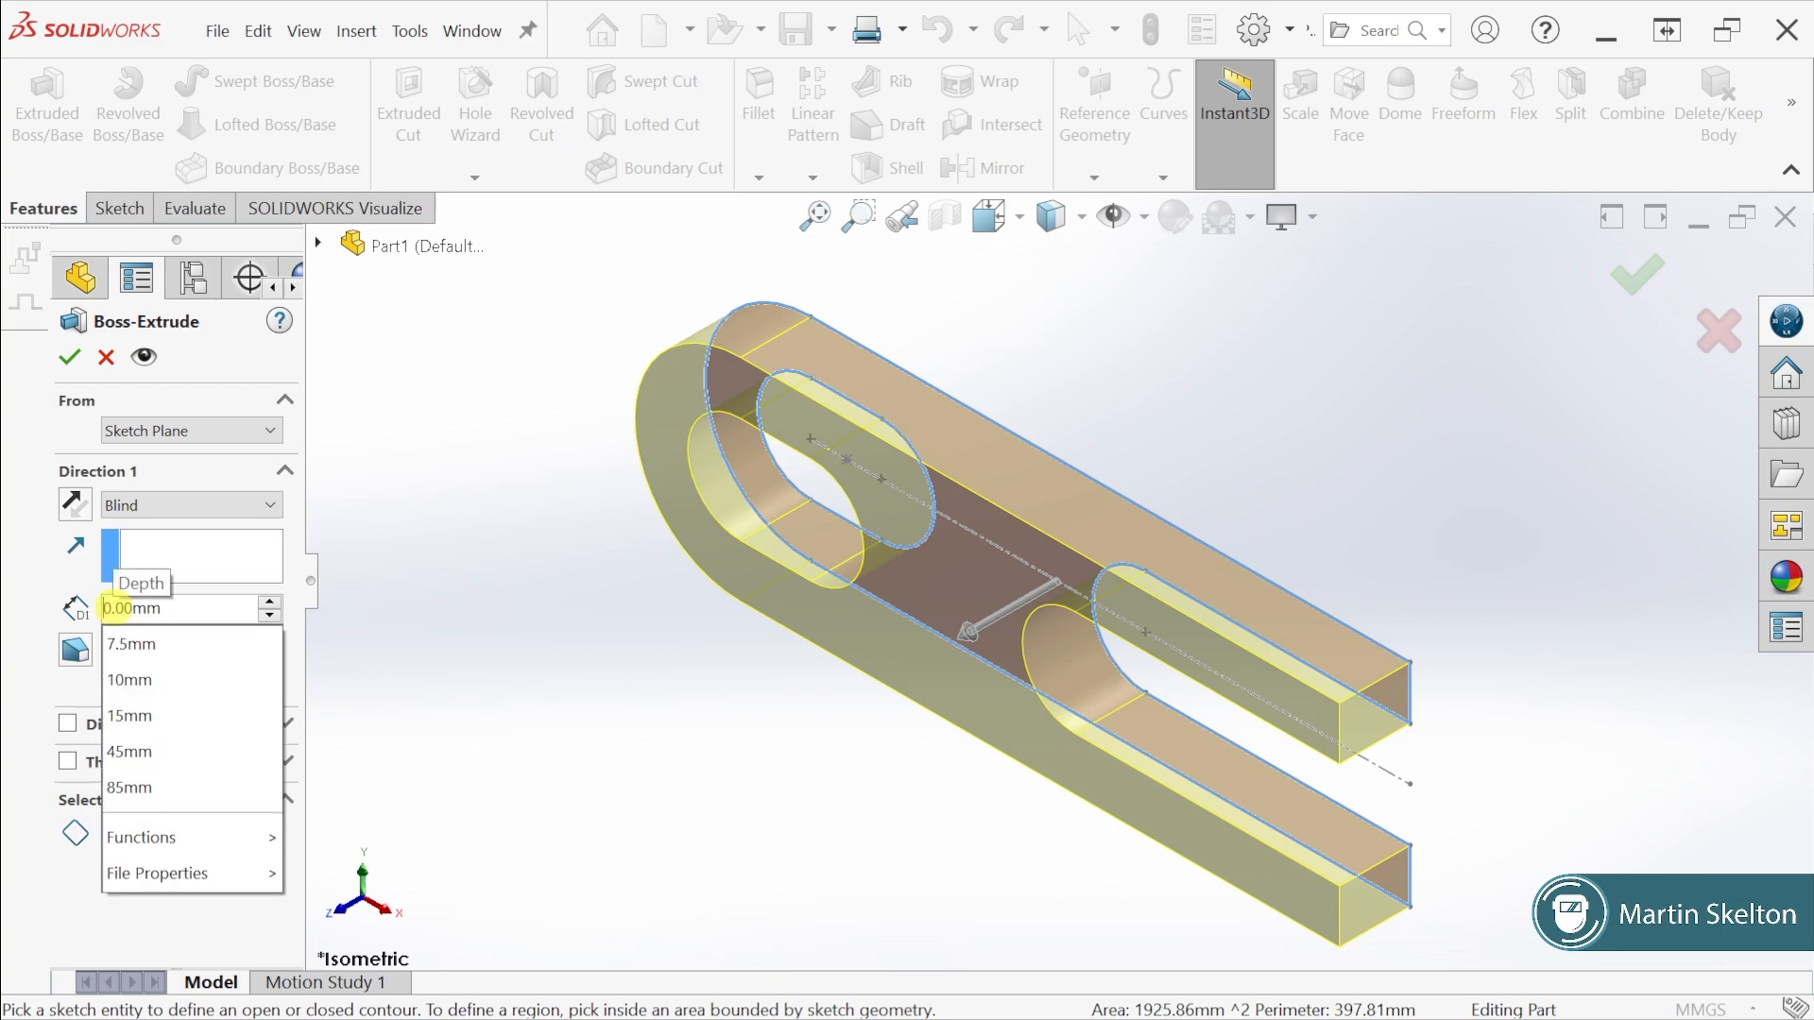
type("3")
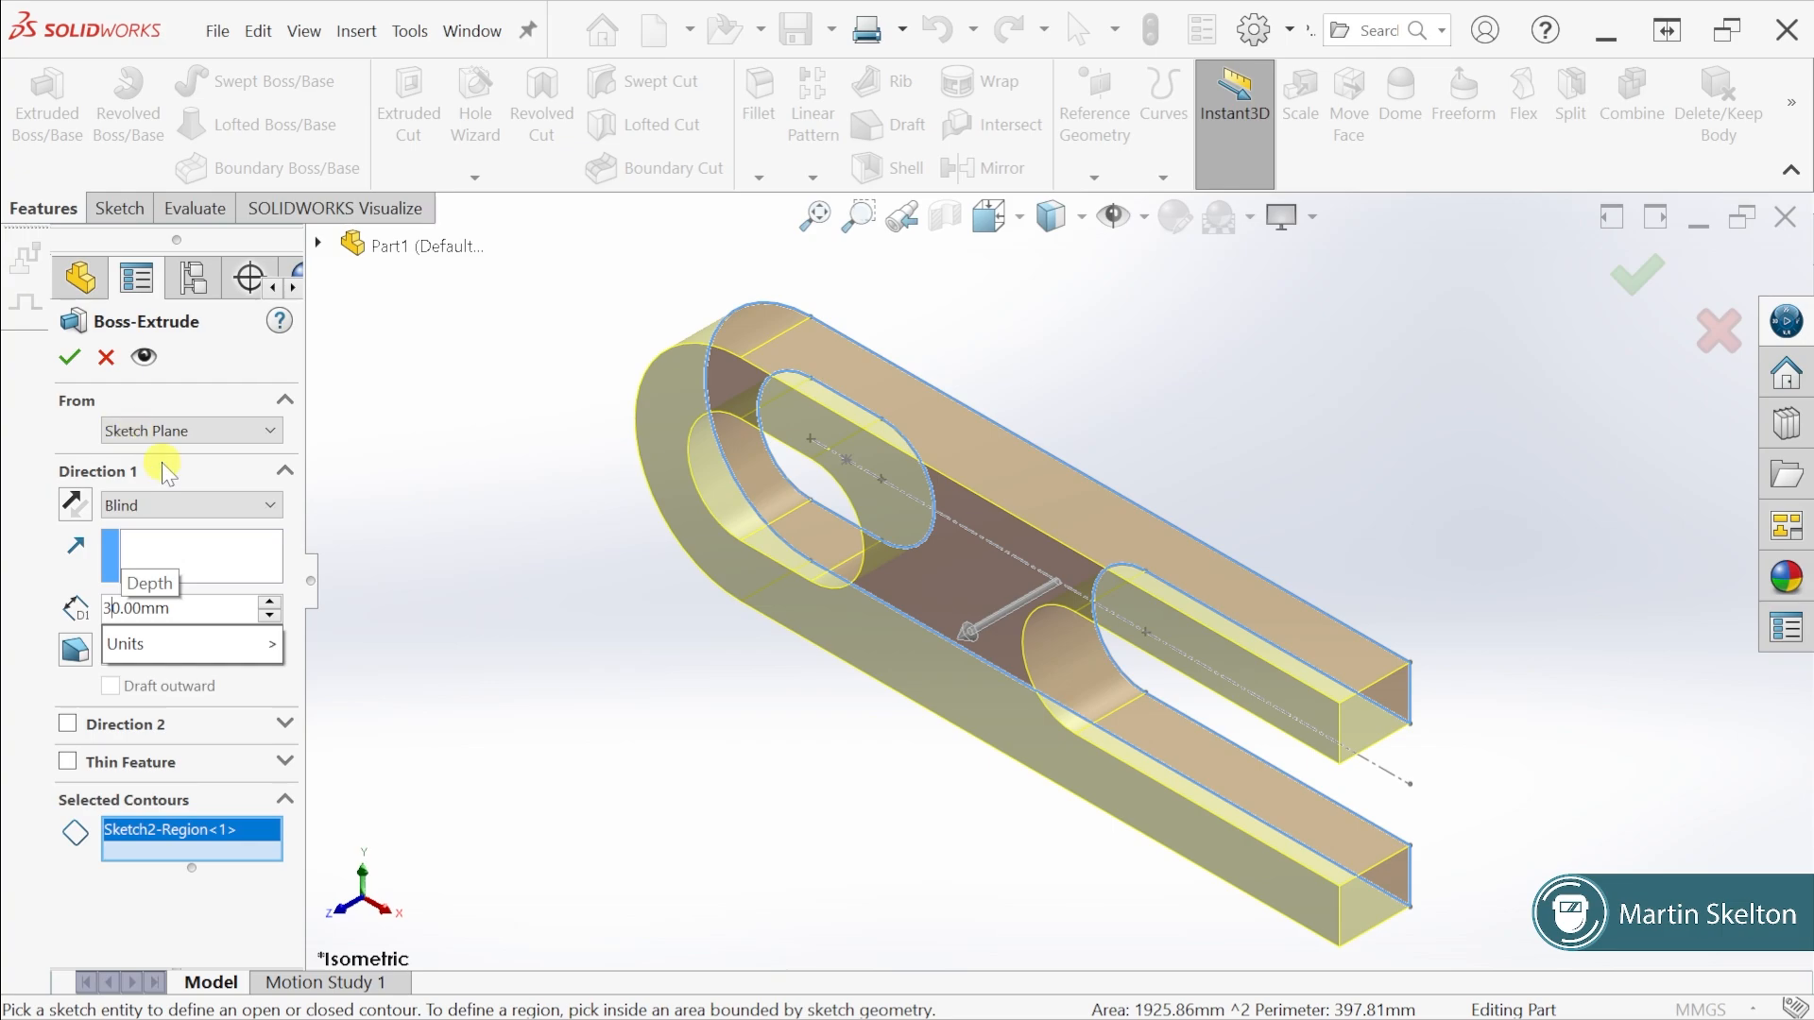
key("Return")
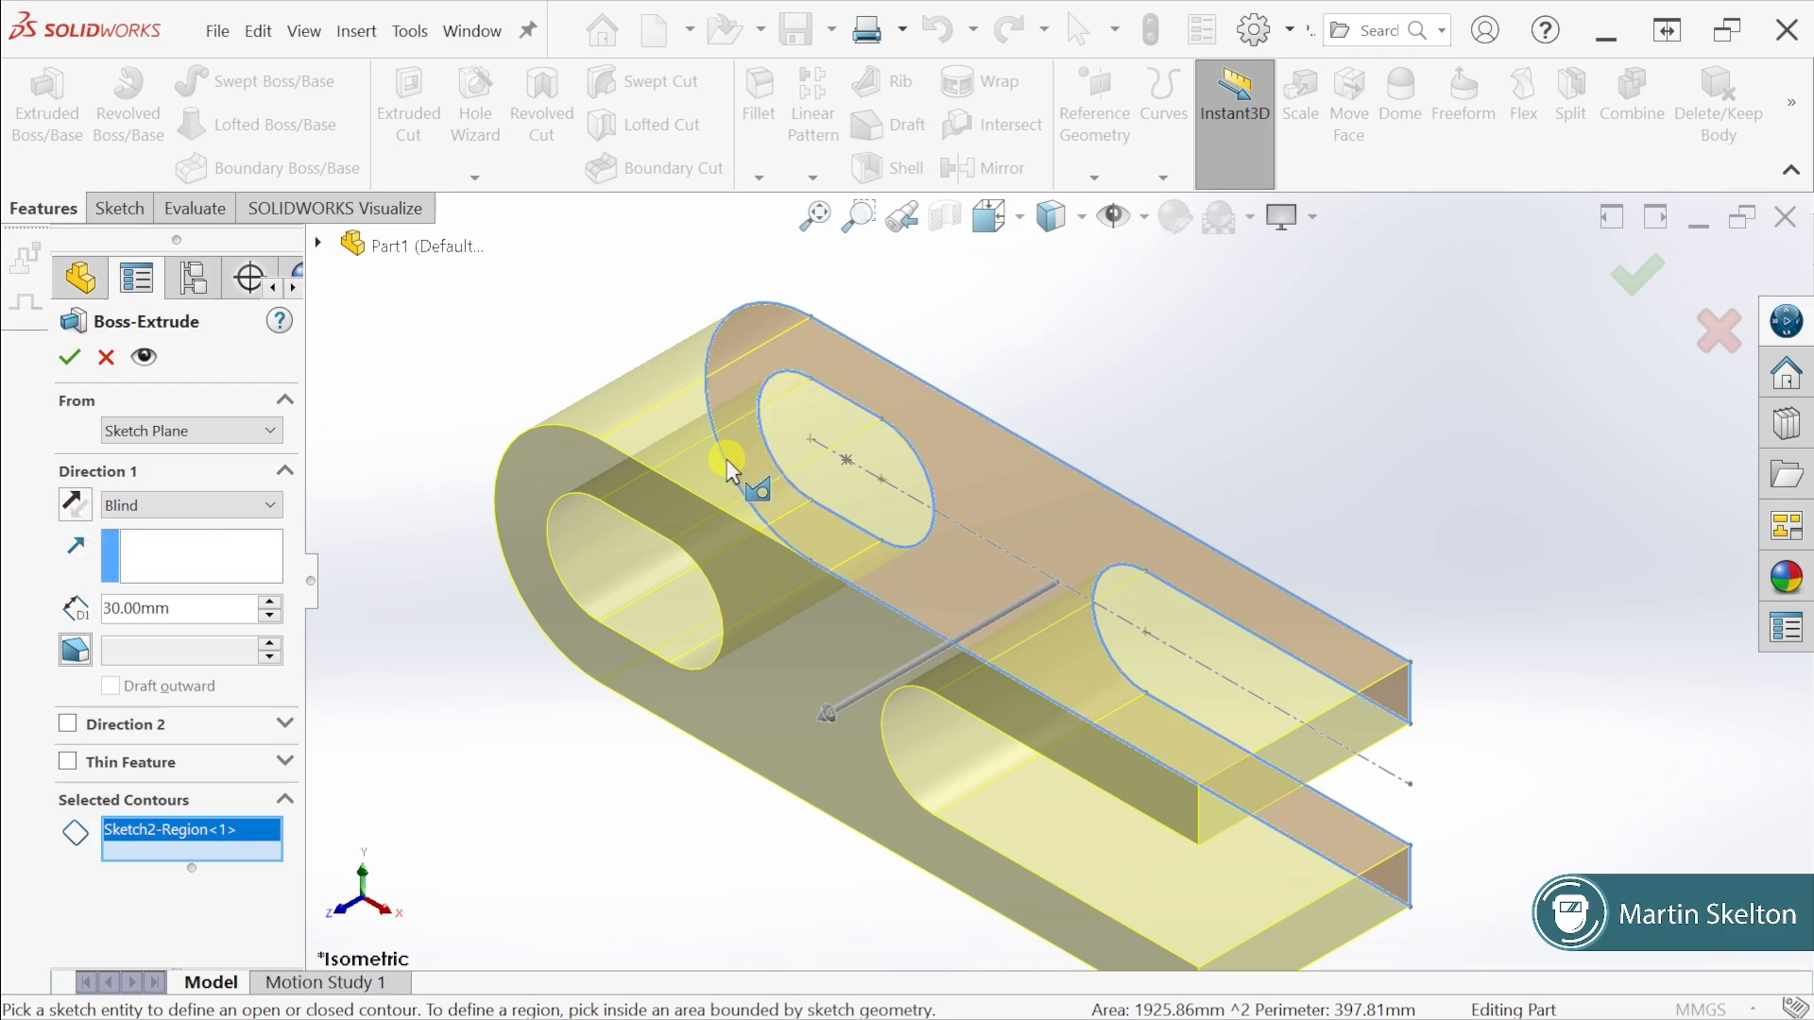
left_click(74, 502)
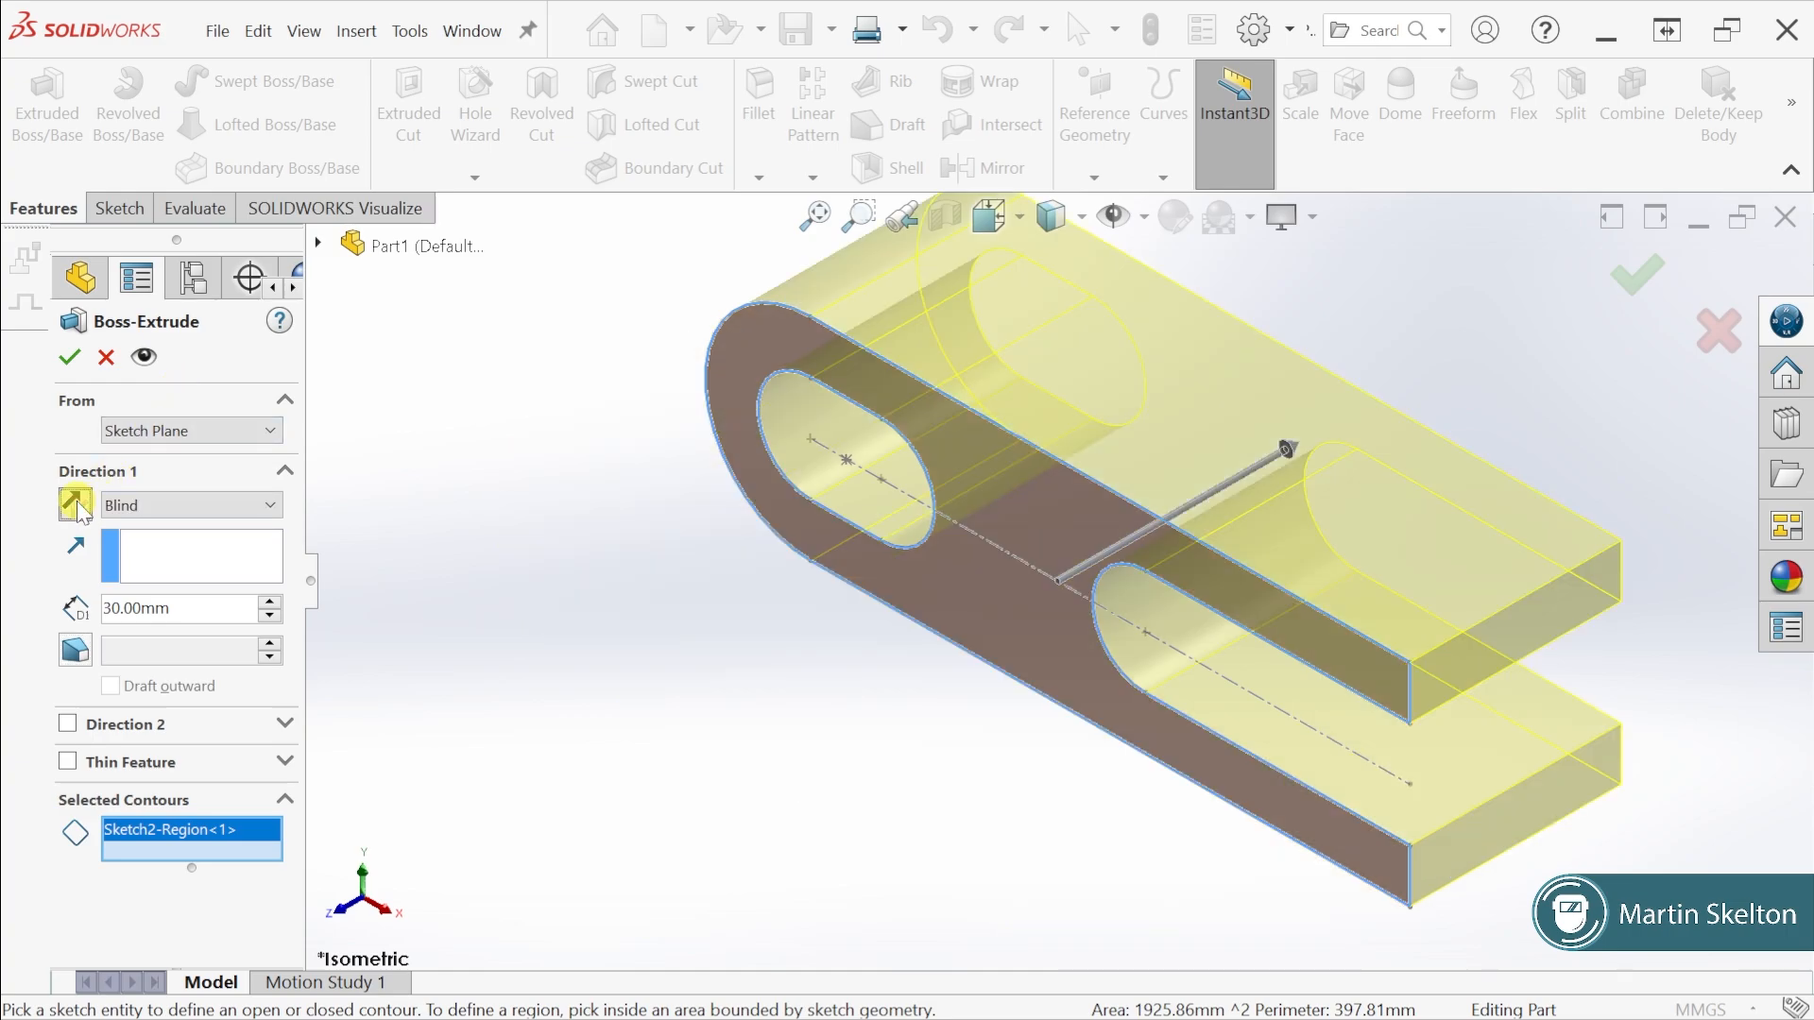
left_click(75, 503)
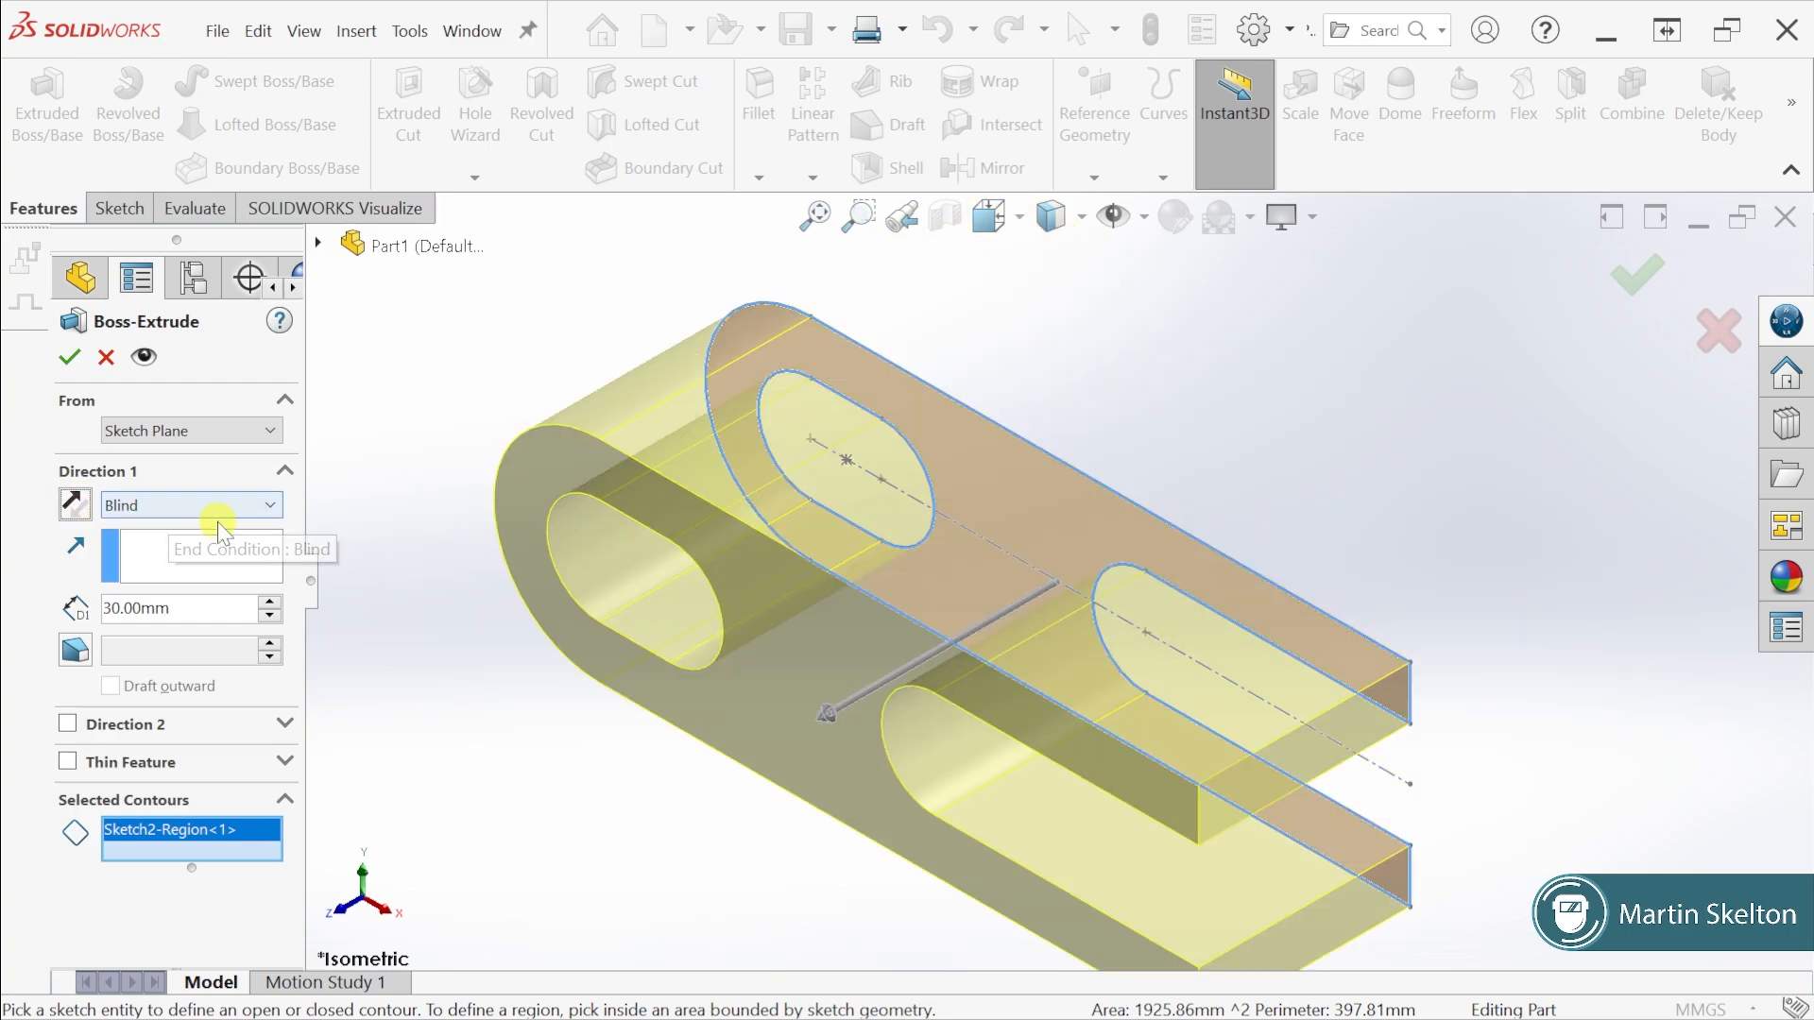
left_click(270, 507)
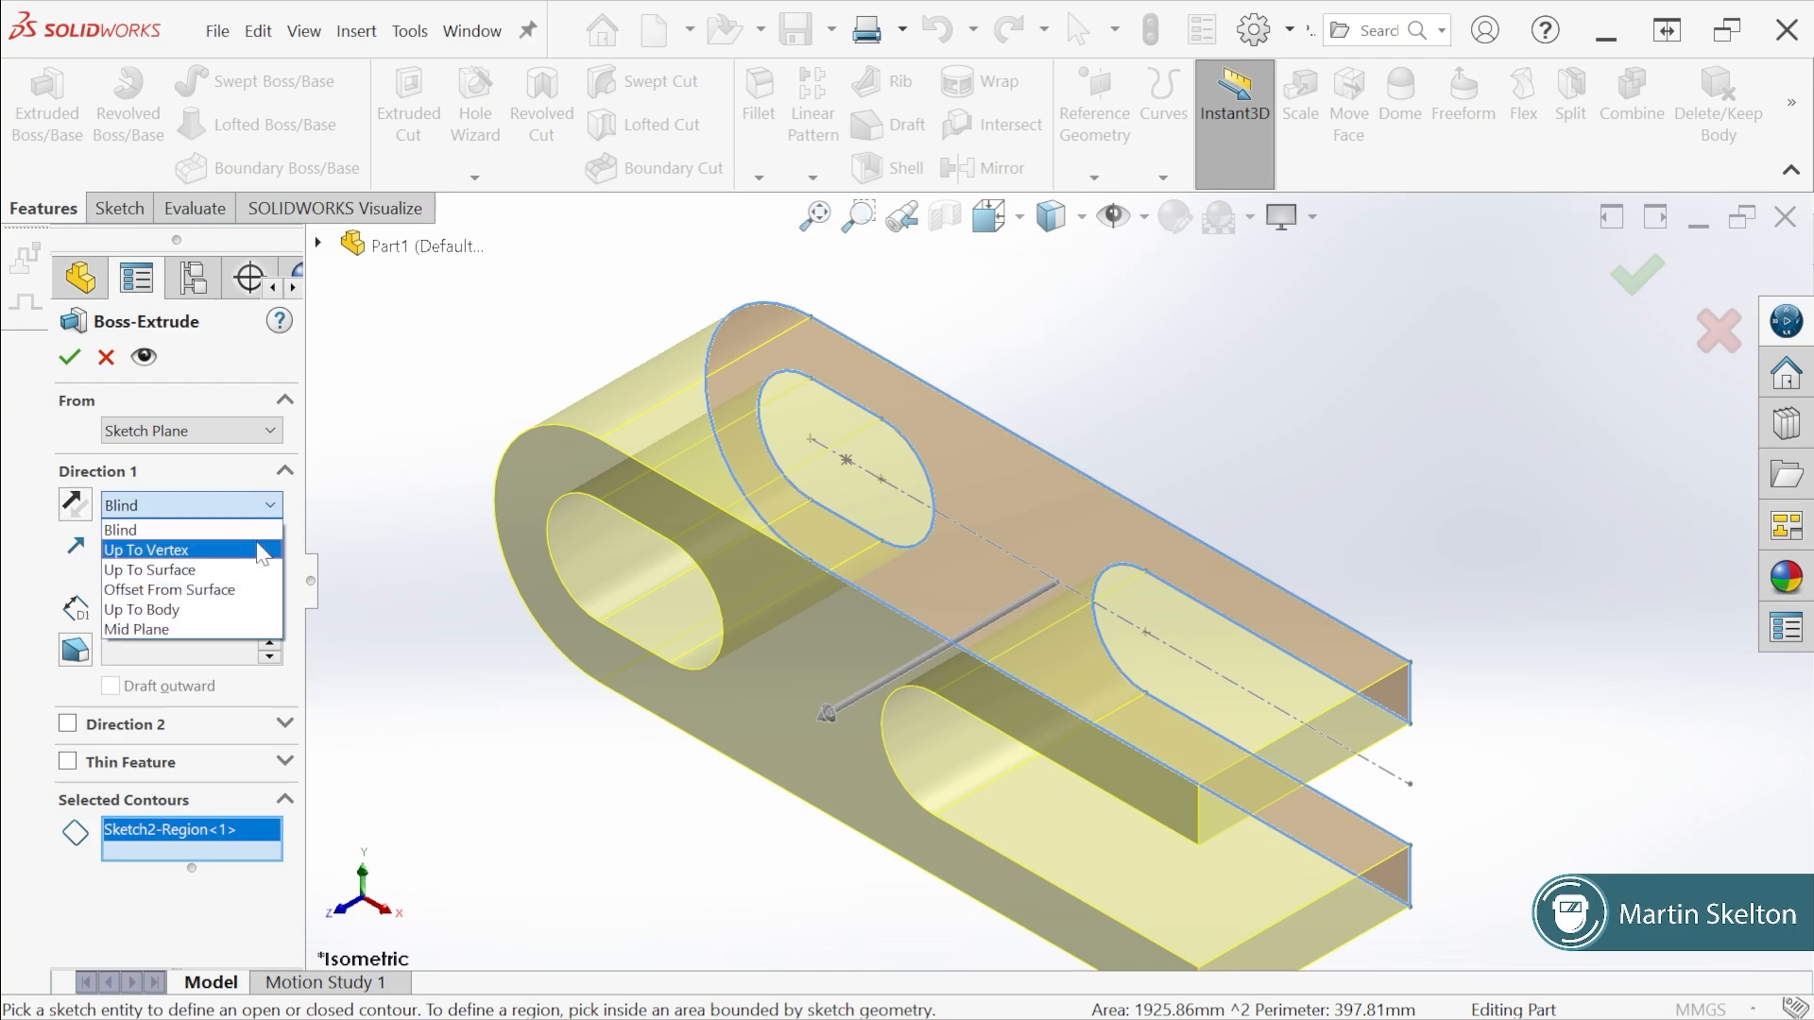
left_click(201, 629)
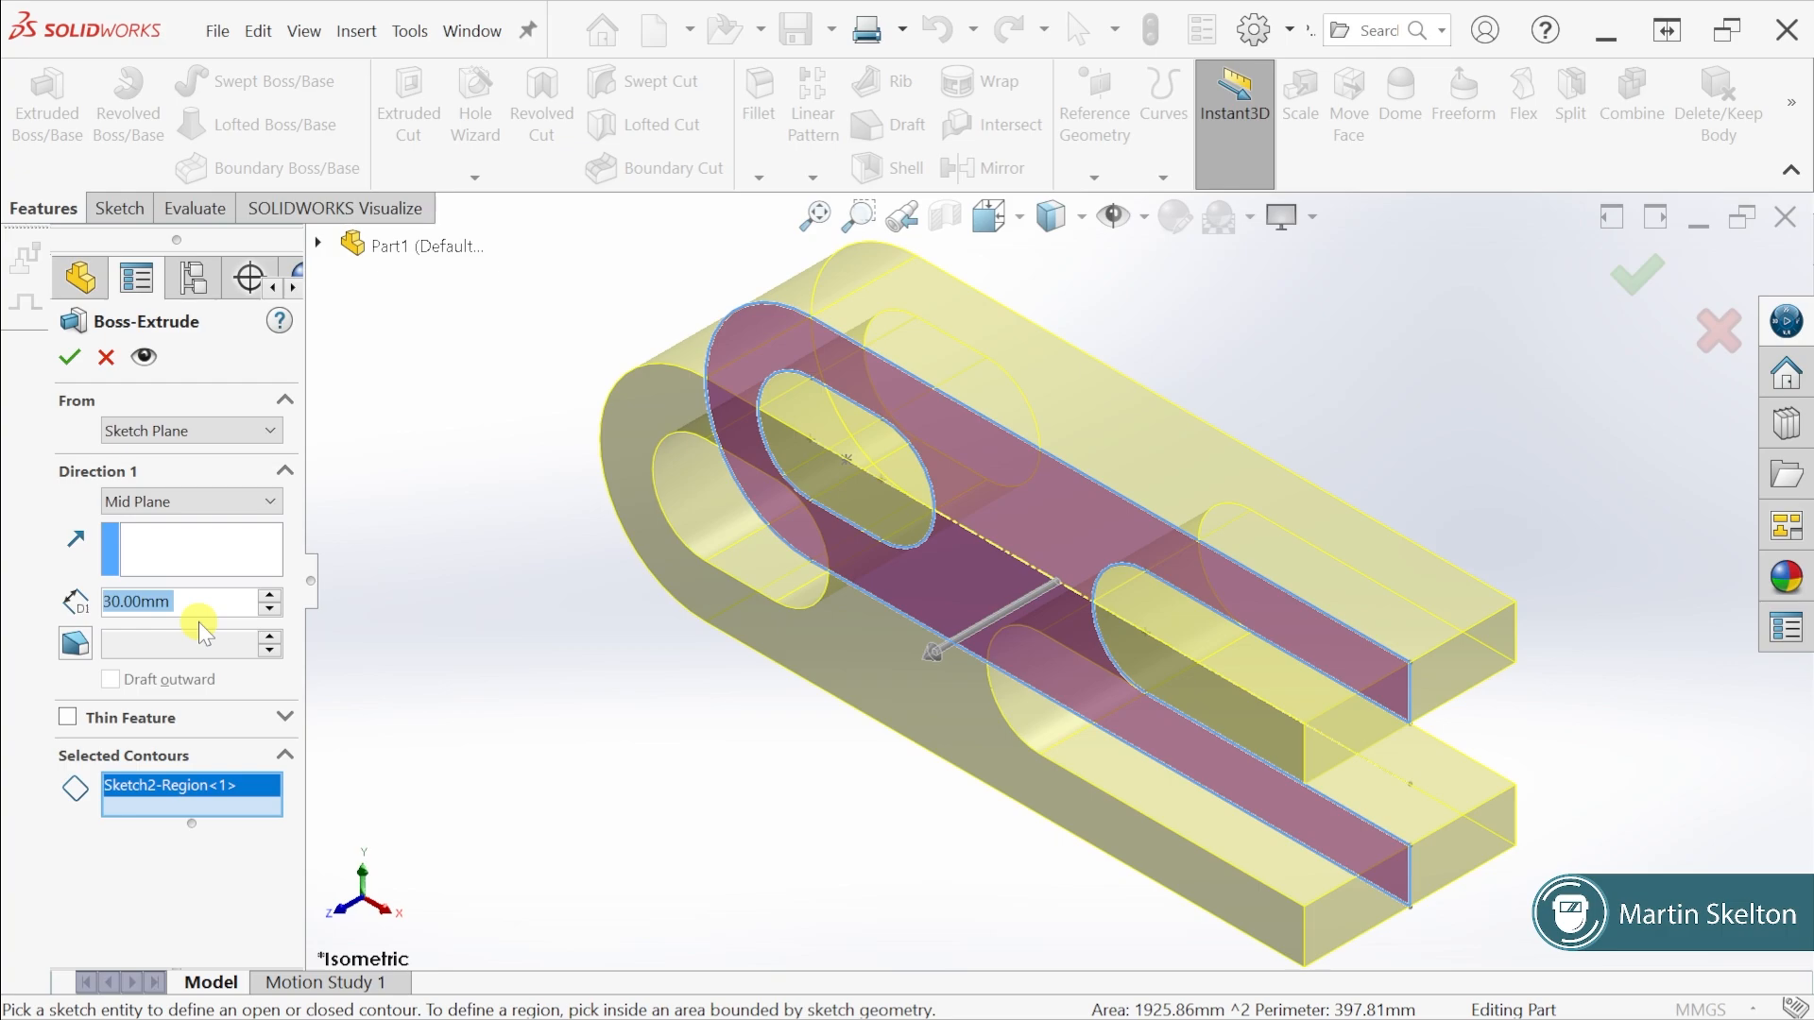
Try a draft angle of 8 degrees on the extrusion, and switch the draft off again
left_click(85, 644)
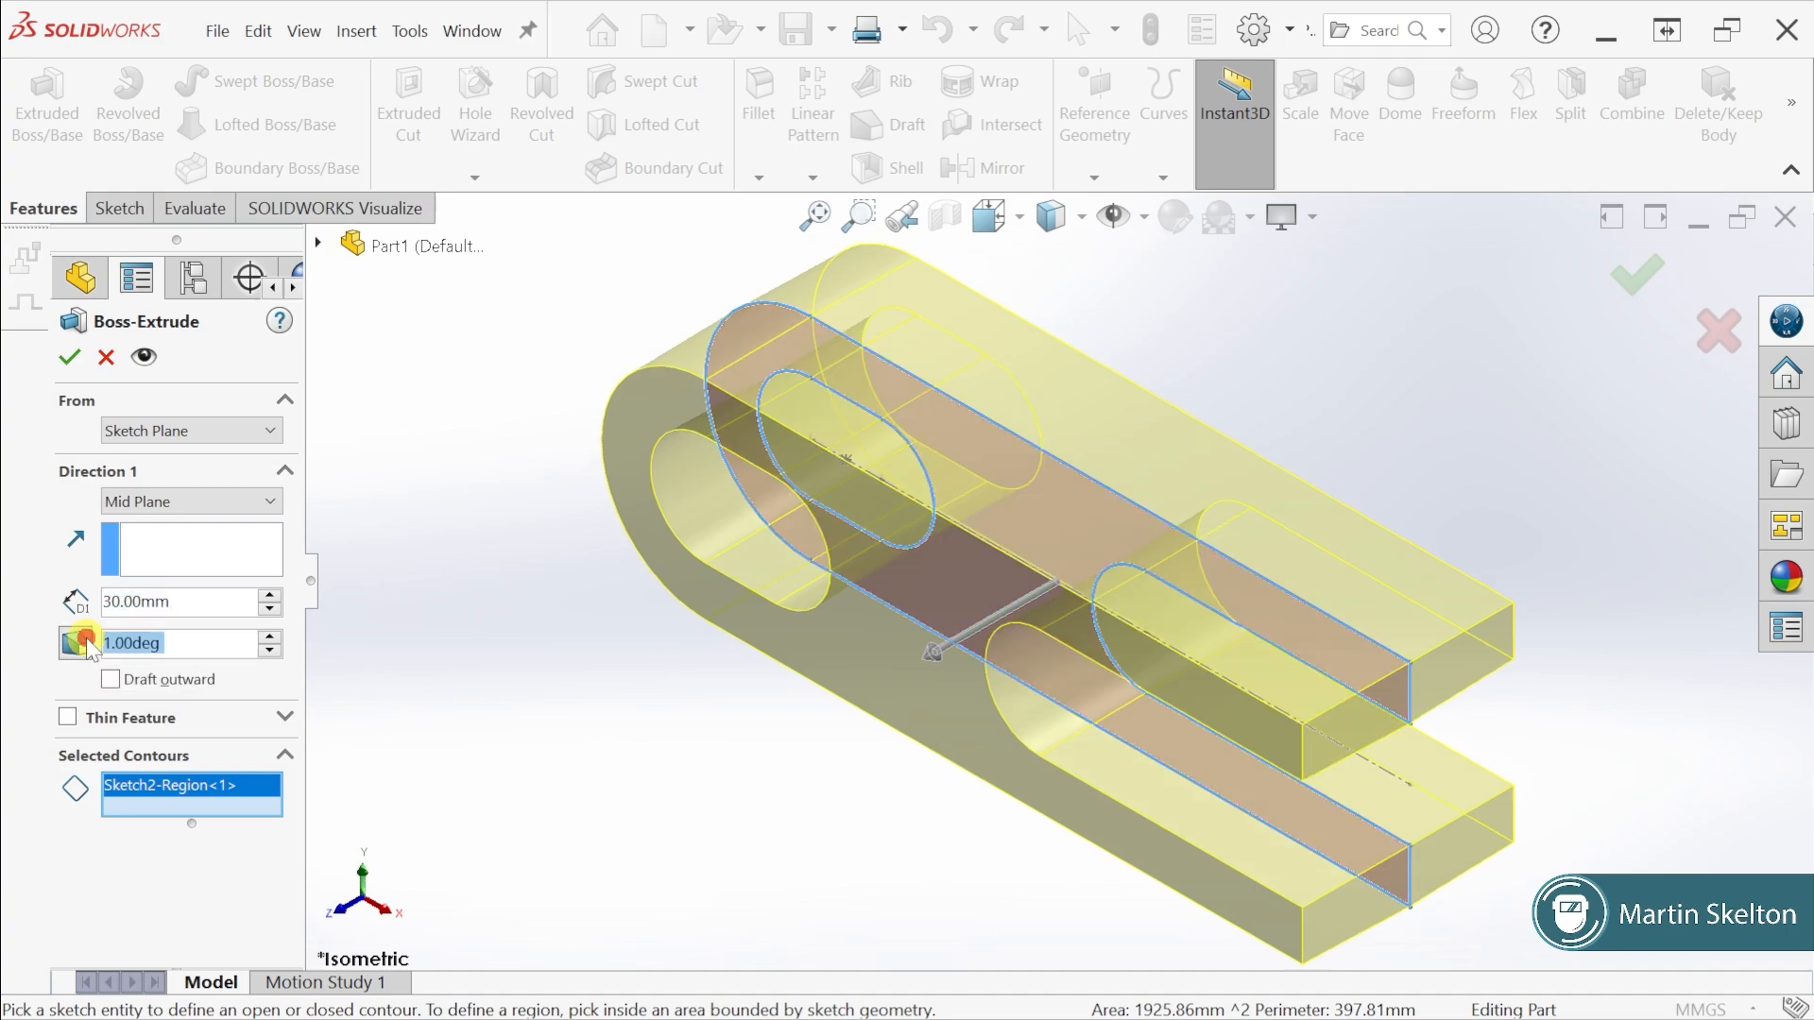
left_click(271, 638)
left_click(271, 638)
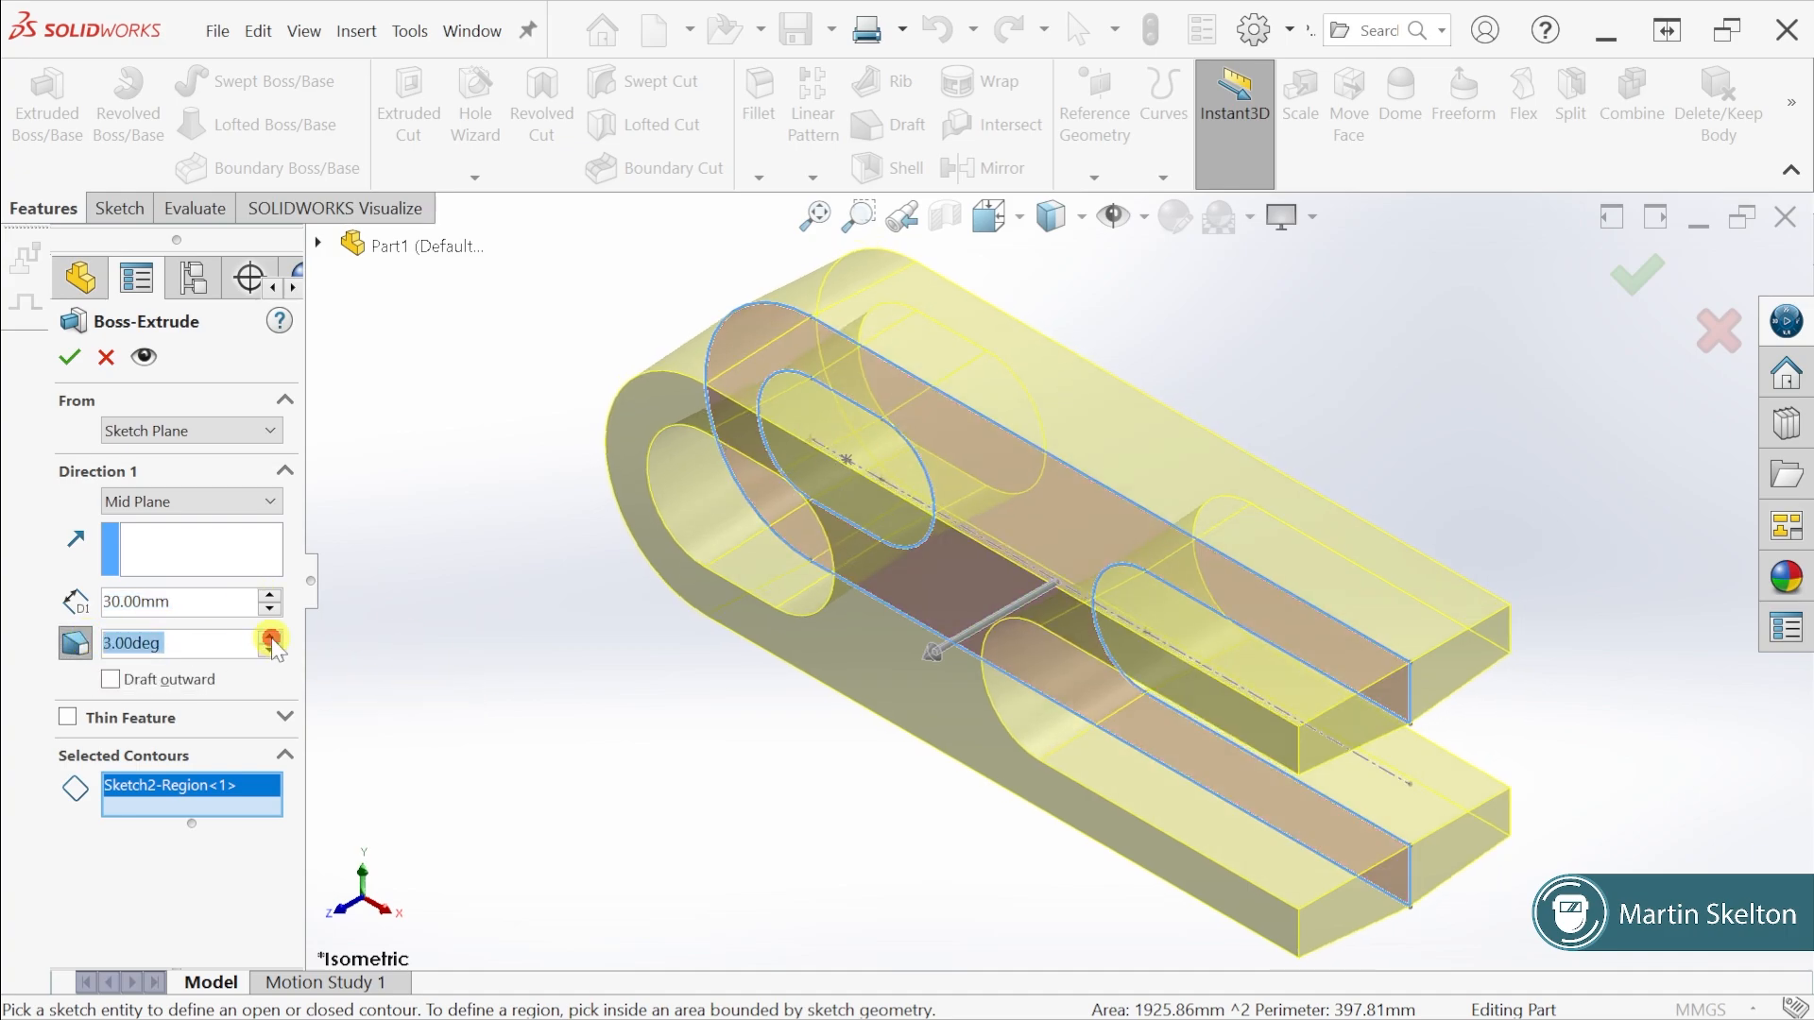
left_click(271, 638)
left_click(271, 639)
left_click(271, 639)
left_click(271, 639)
left_click(271, 639)
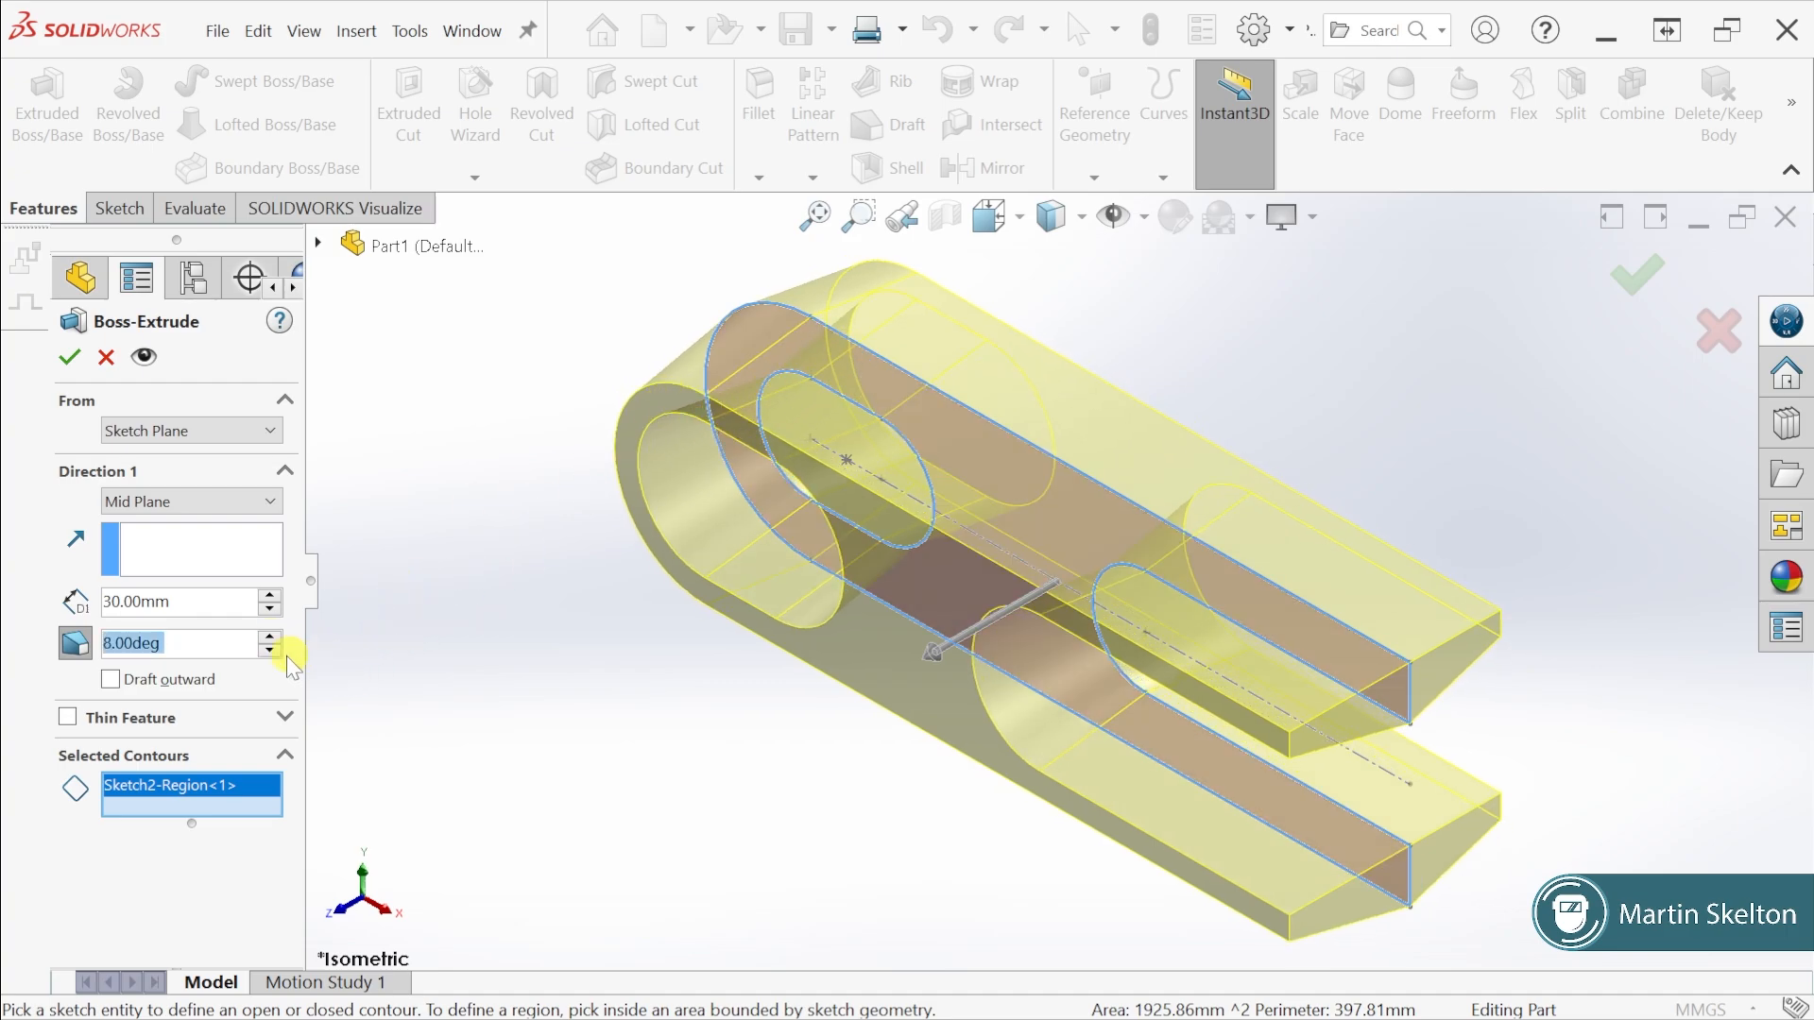
left_click(77, 643)
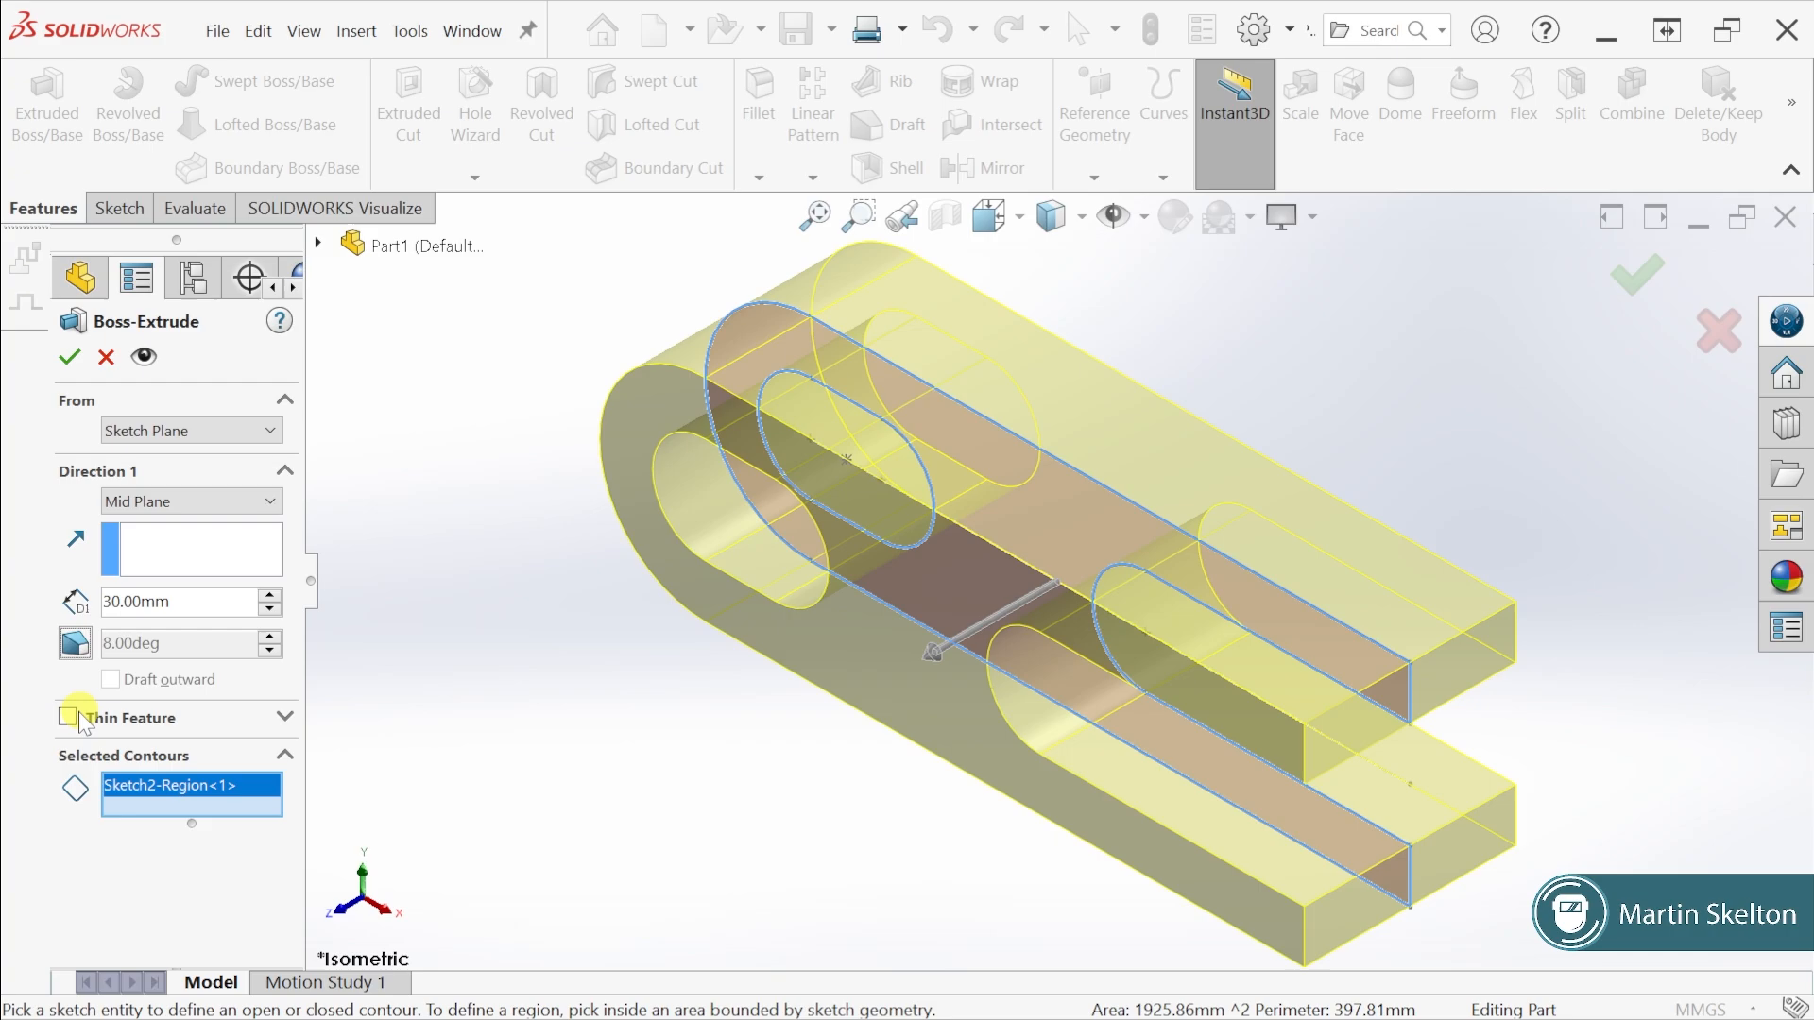
Try a one-direction thin feature 2 mm thick on the extrusion, inspect its preview, and turn the option off again
left_click(68, 717)
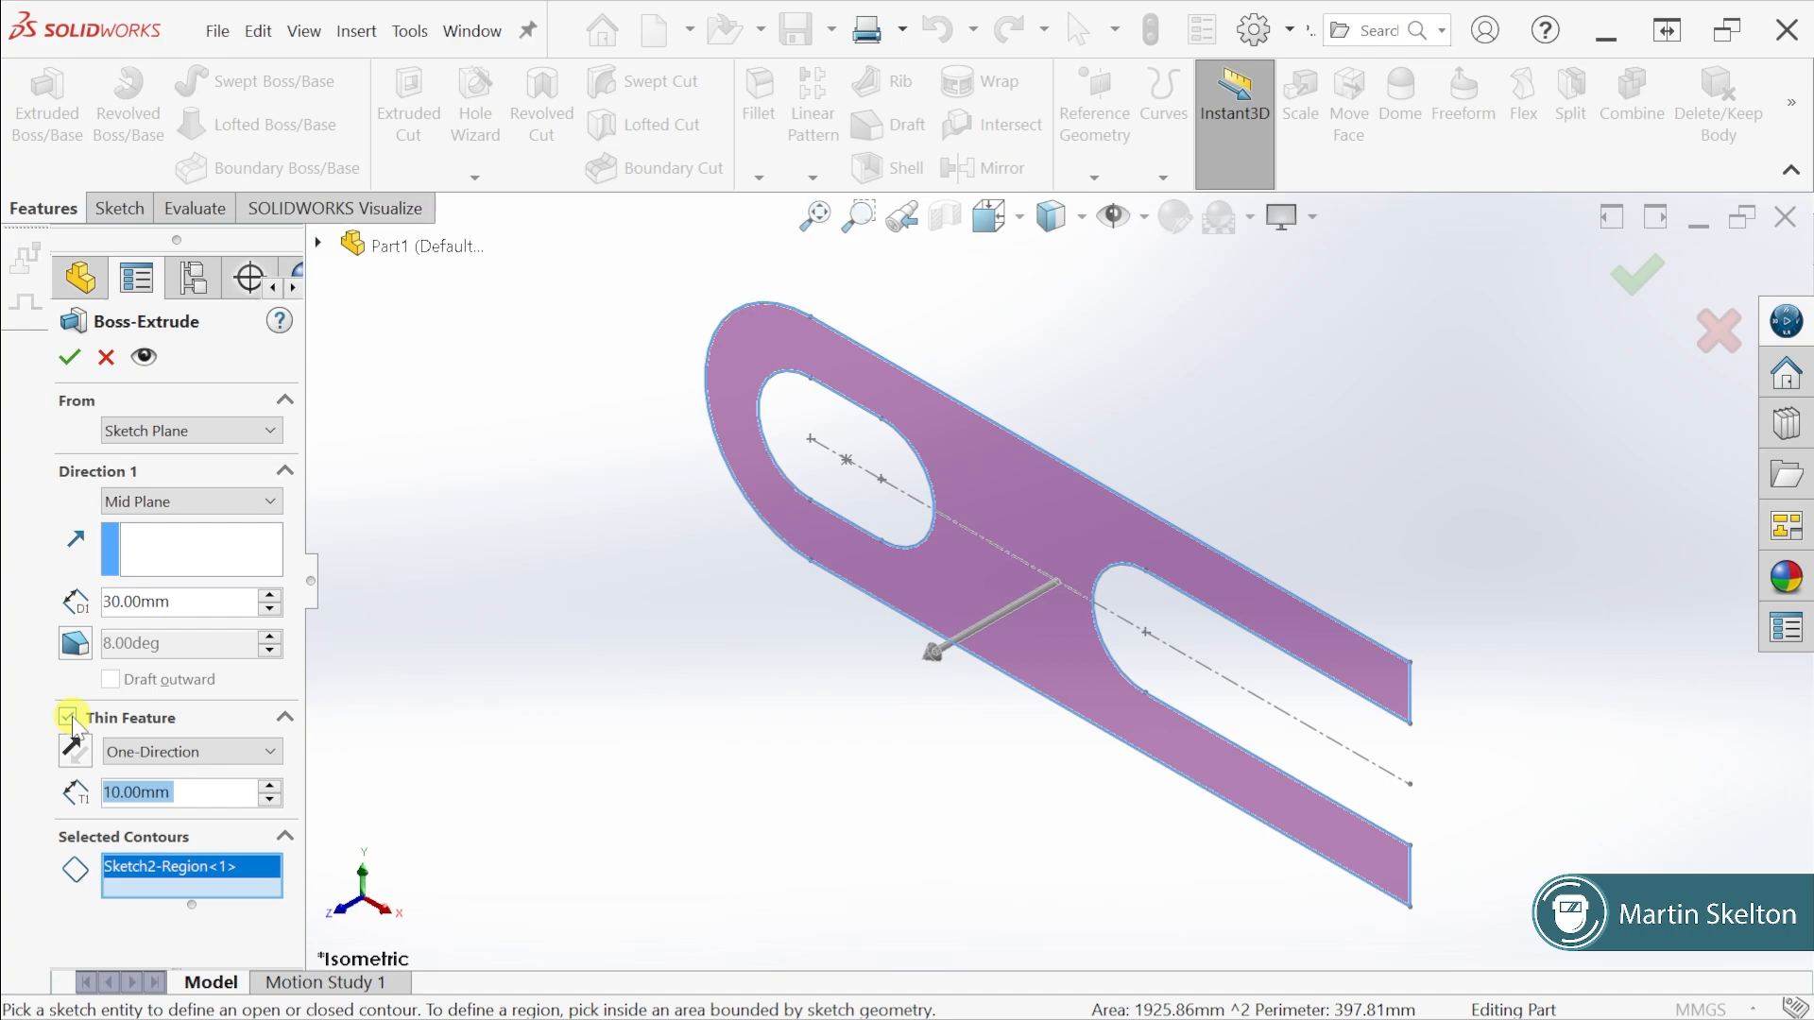
type("2")
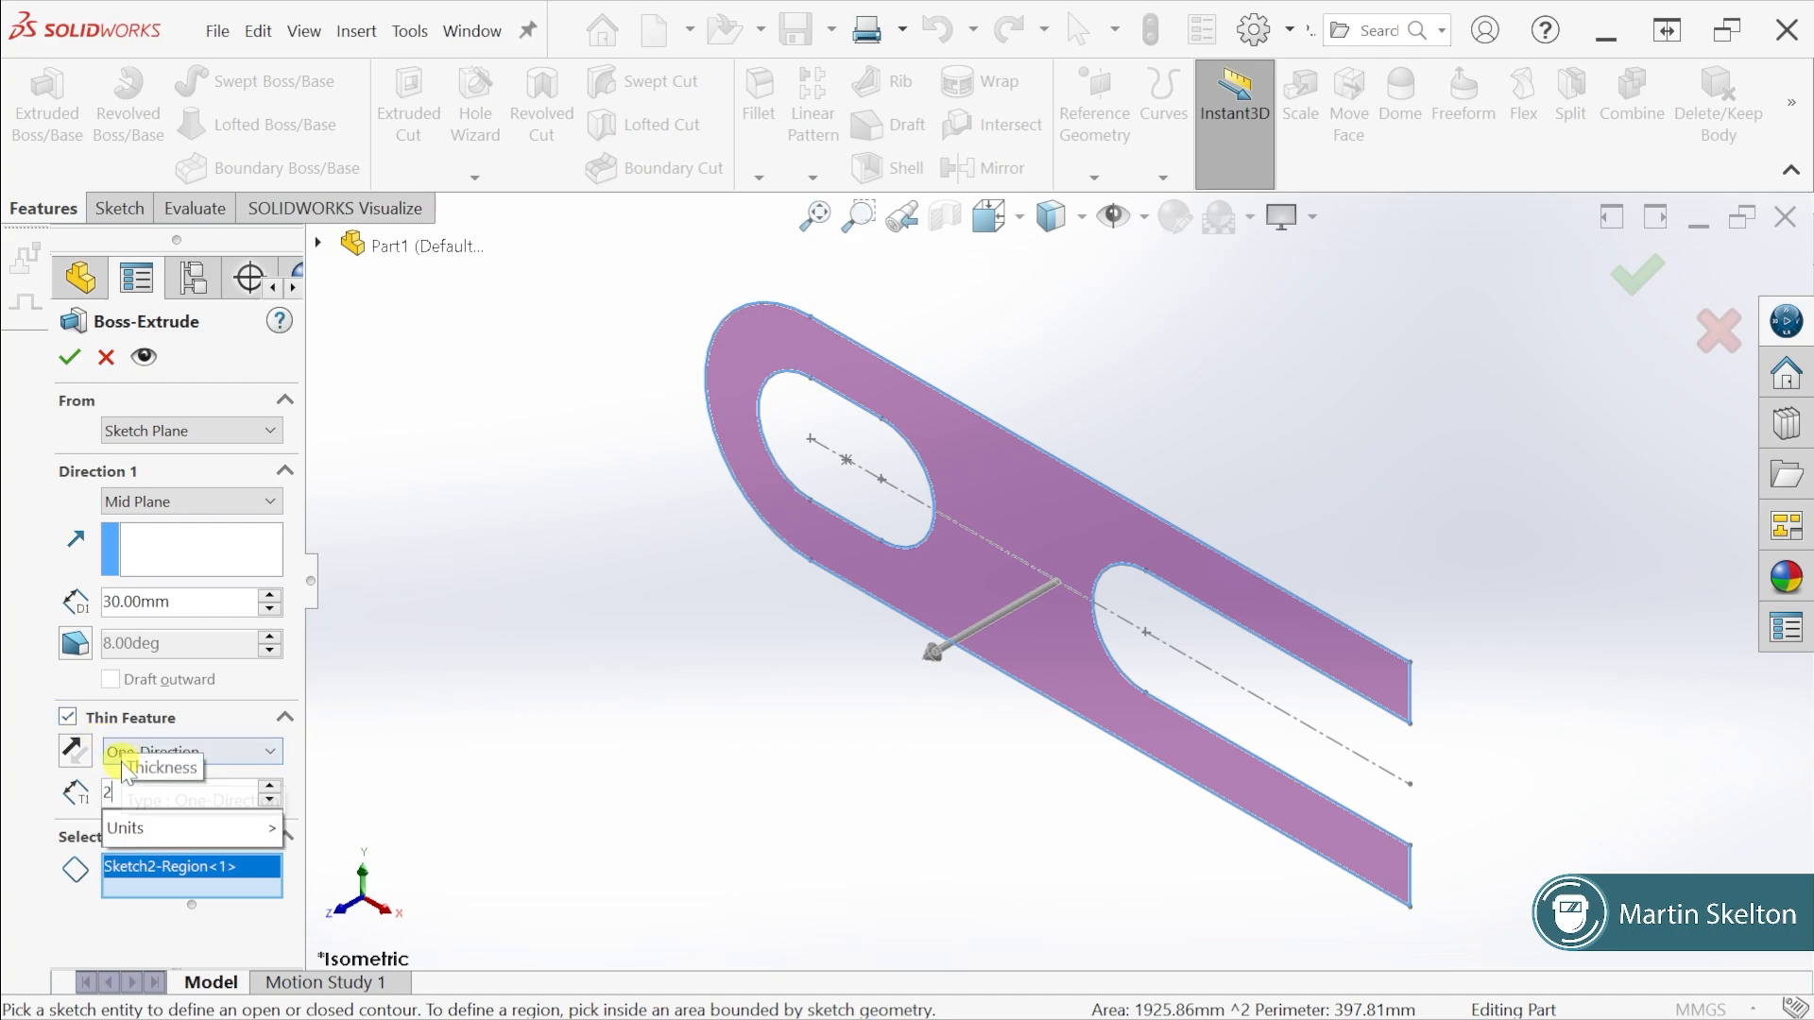
key("Return")
middle_click_drag(546, 539, 585, 405)
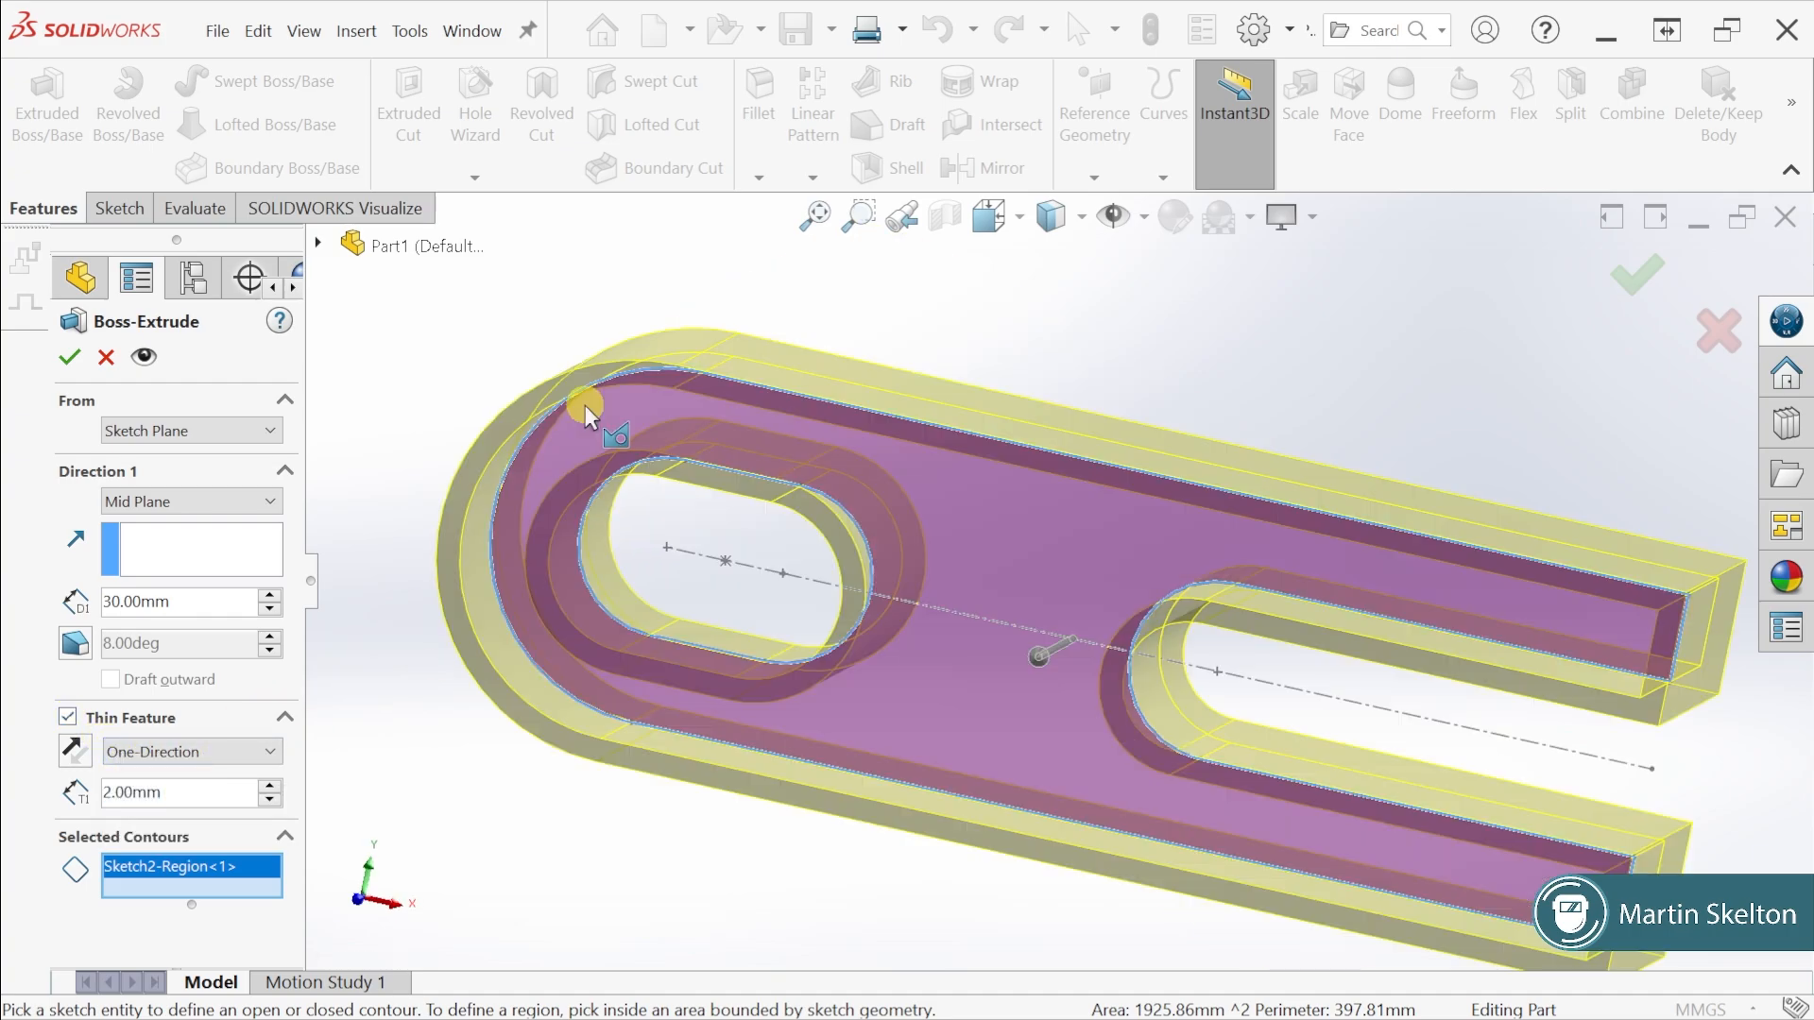
middle_click_drag(688, 458, 781, 627)
key("space")
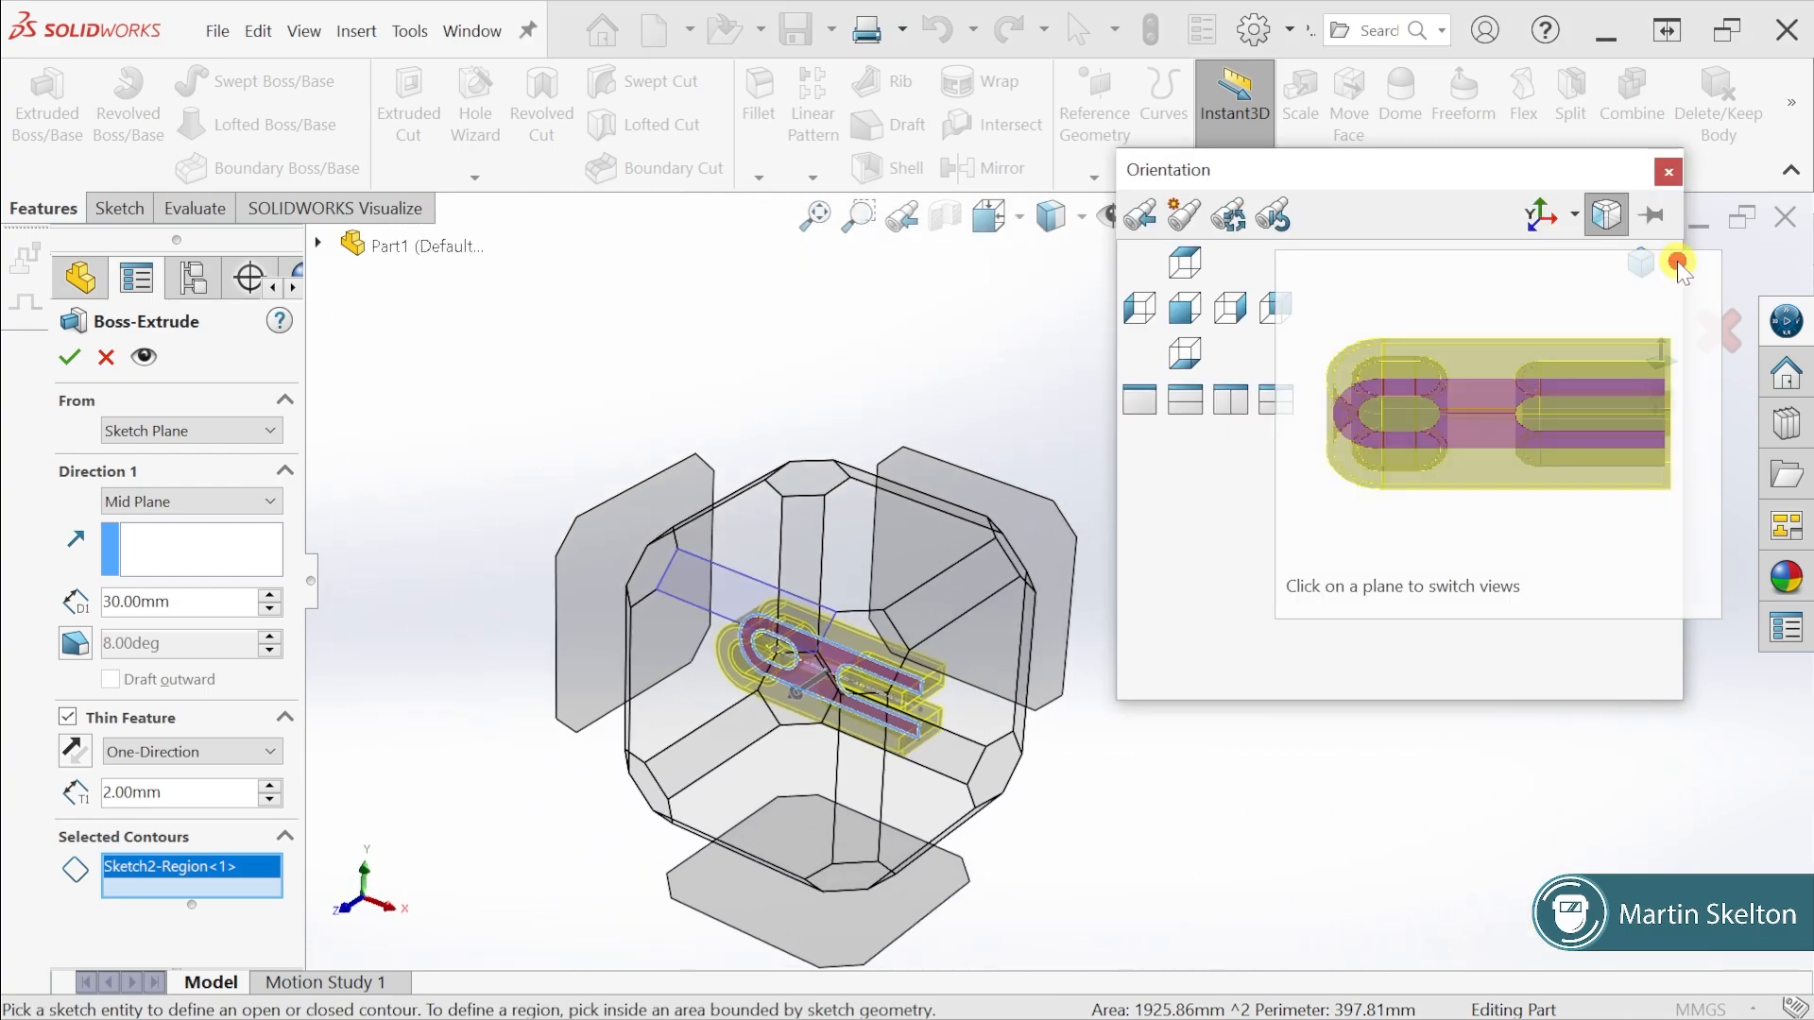
left_click(1449, 175)
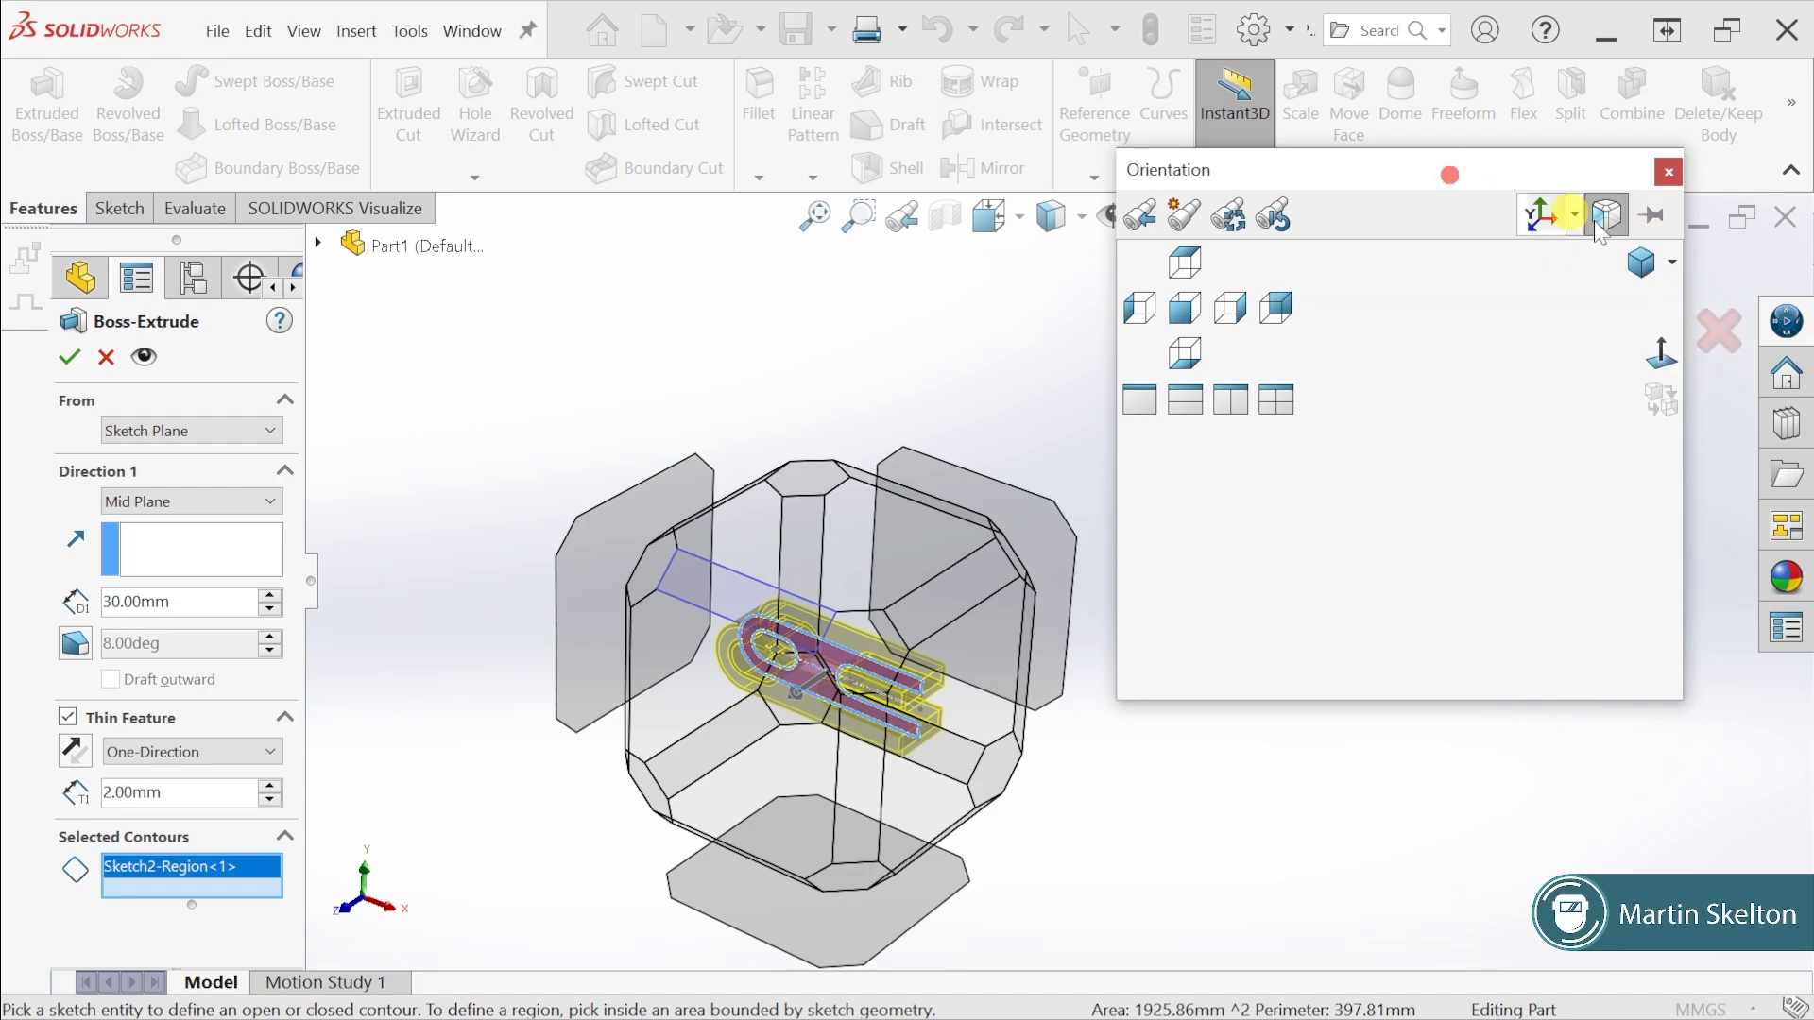
left_click(1671, 262)
left_click(1660, 304)
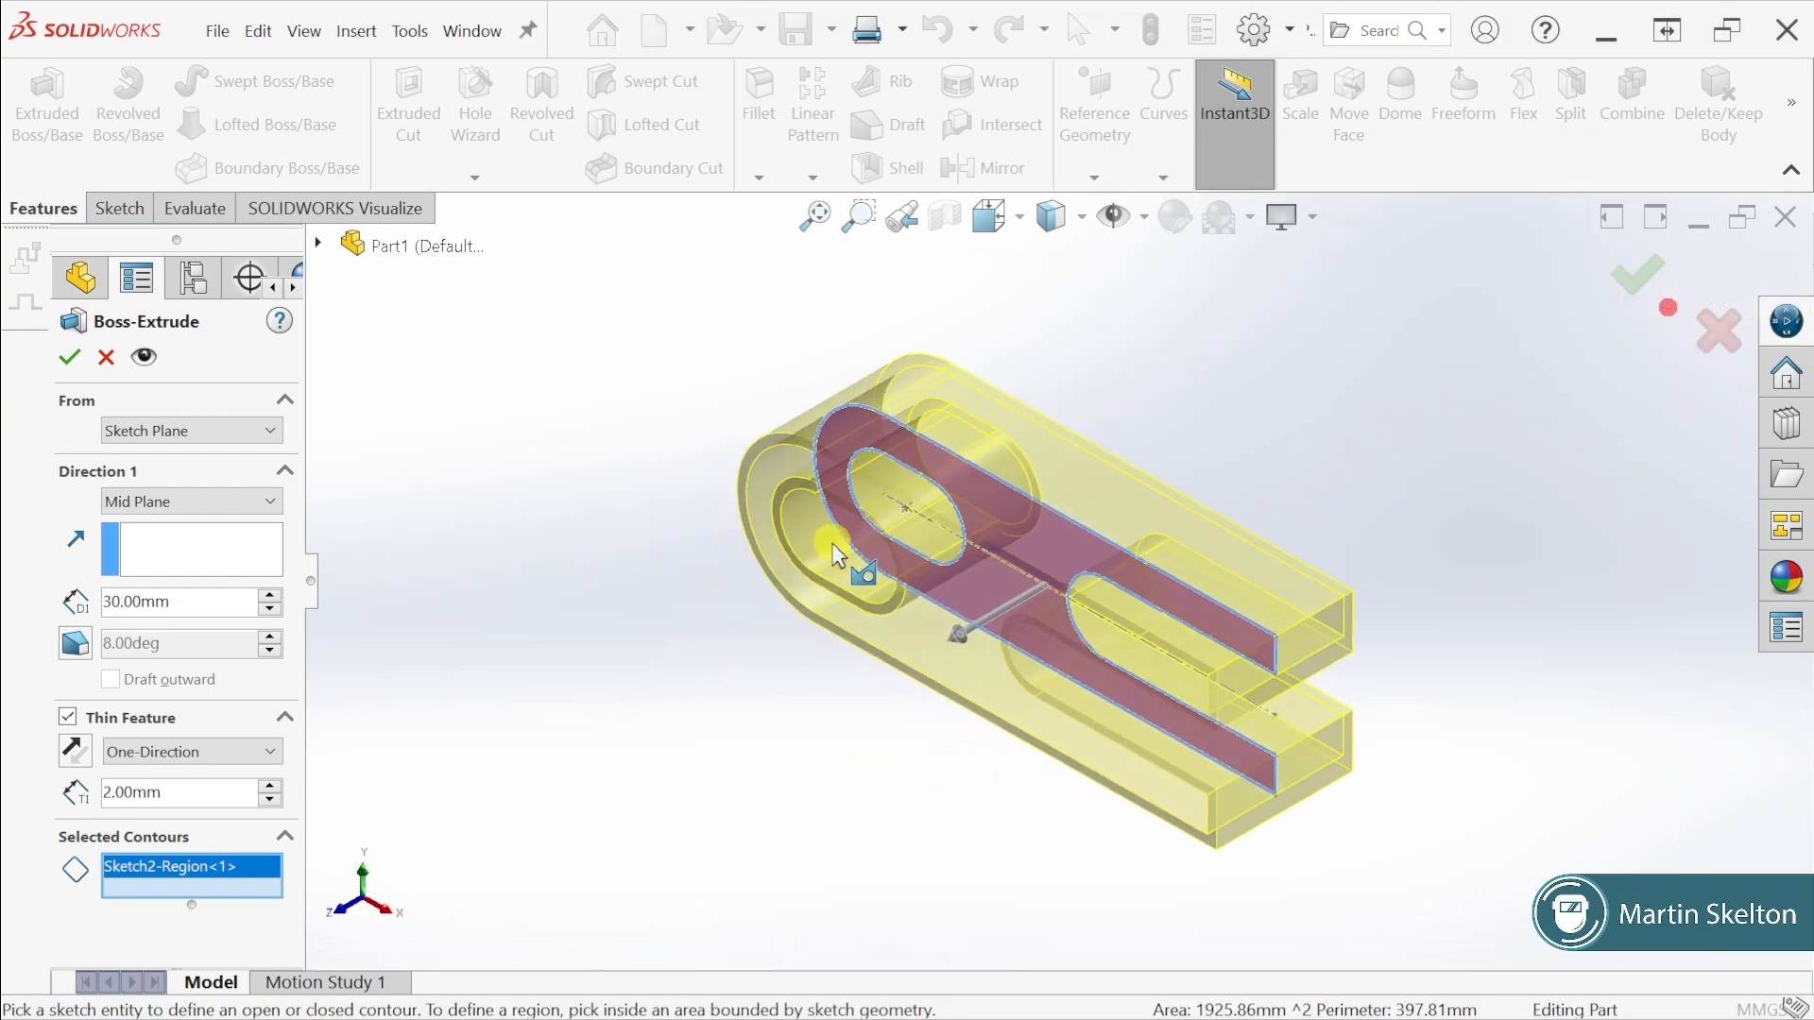
left_click(68, 716)
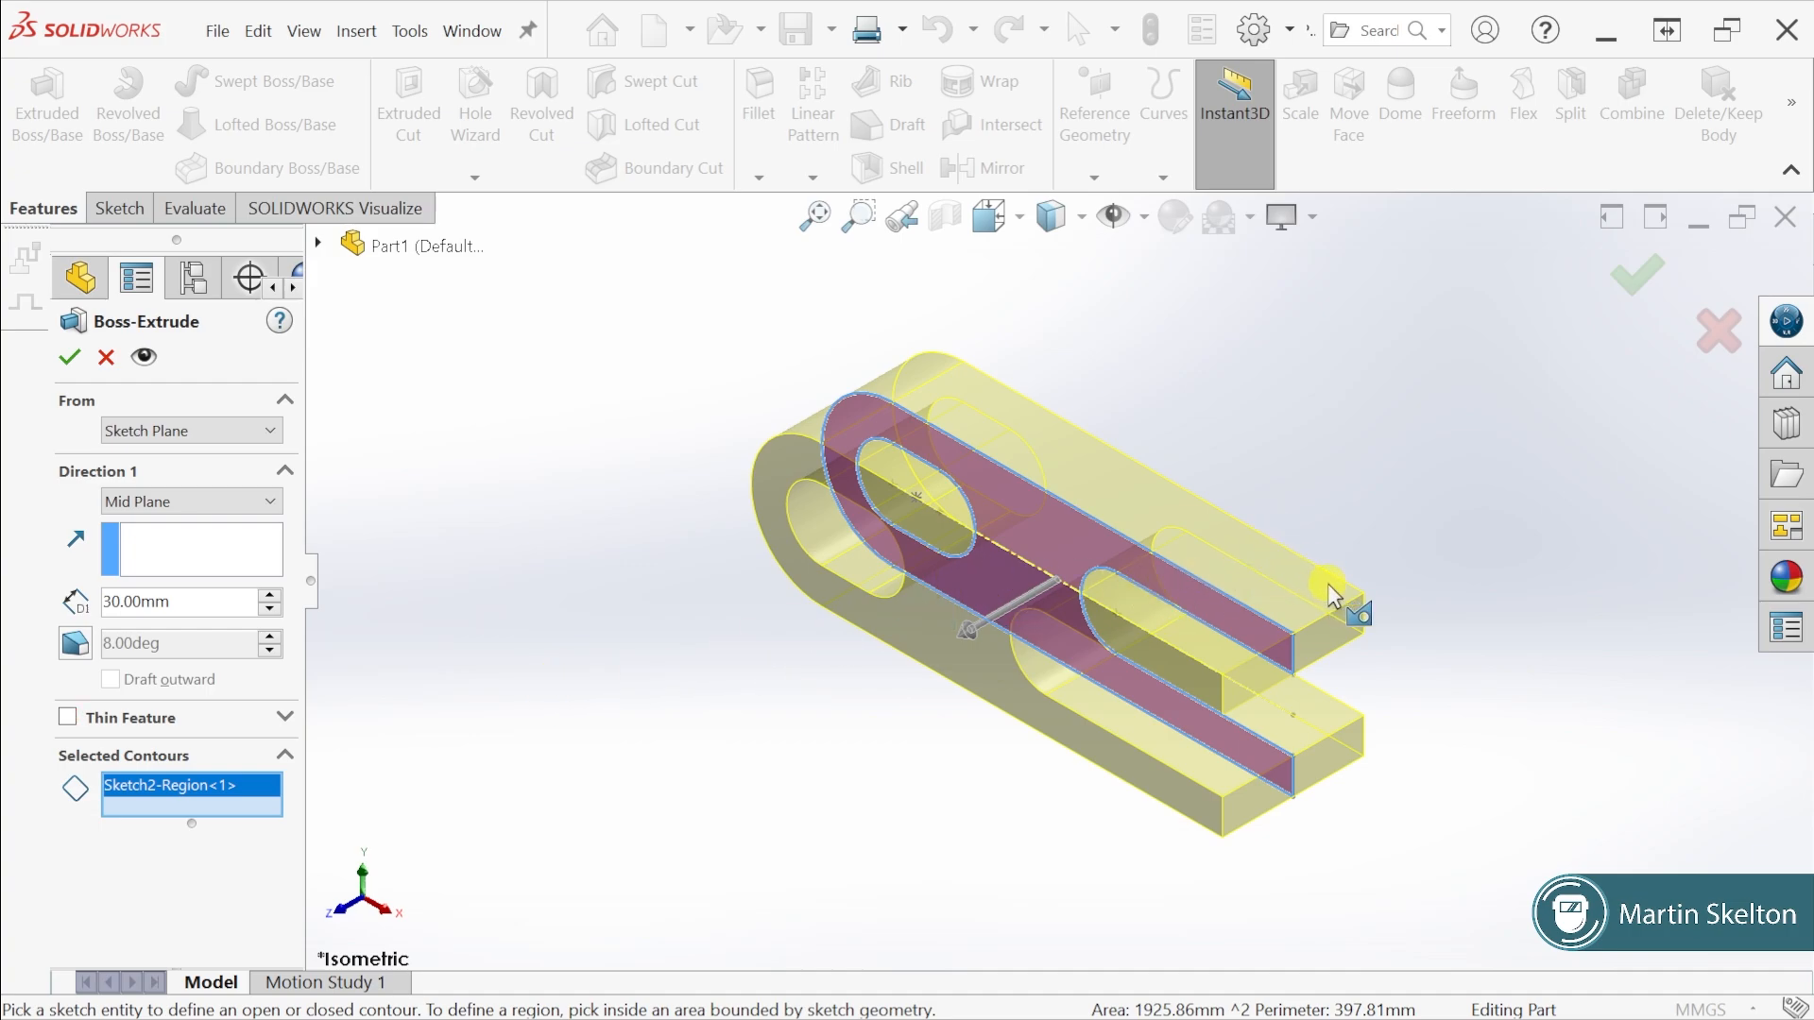
Accept the mid-plane extrusion of the side profile and clear the selection
scroll(1331, 590, "down", 2)
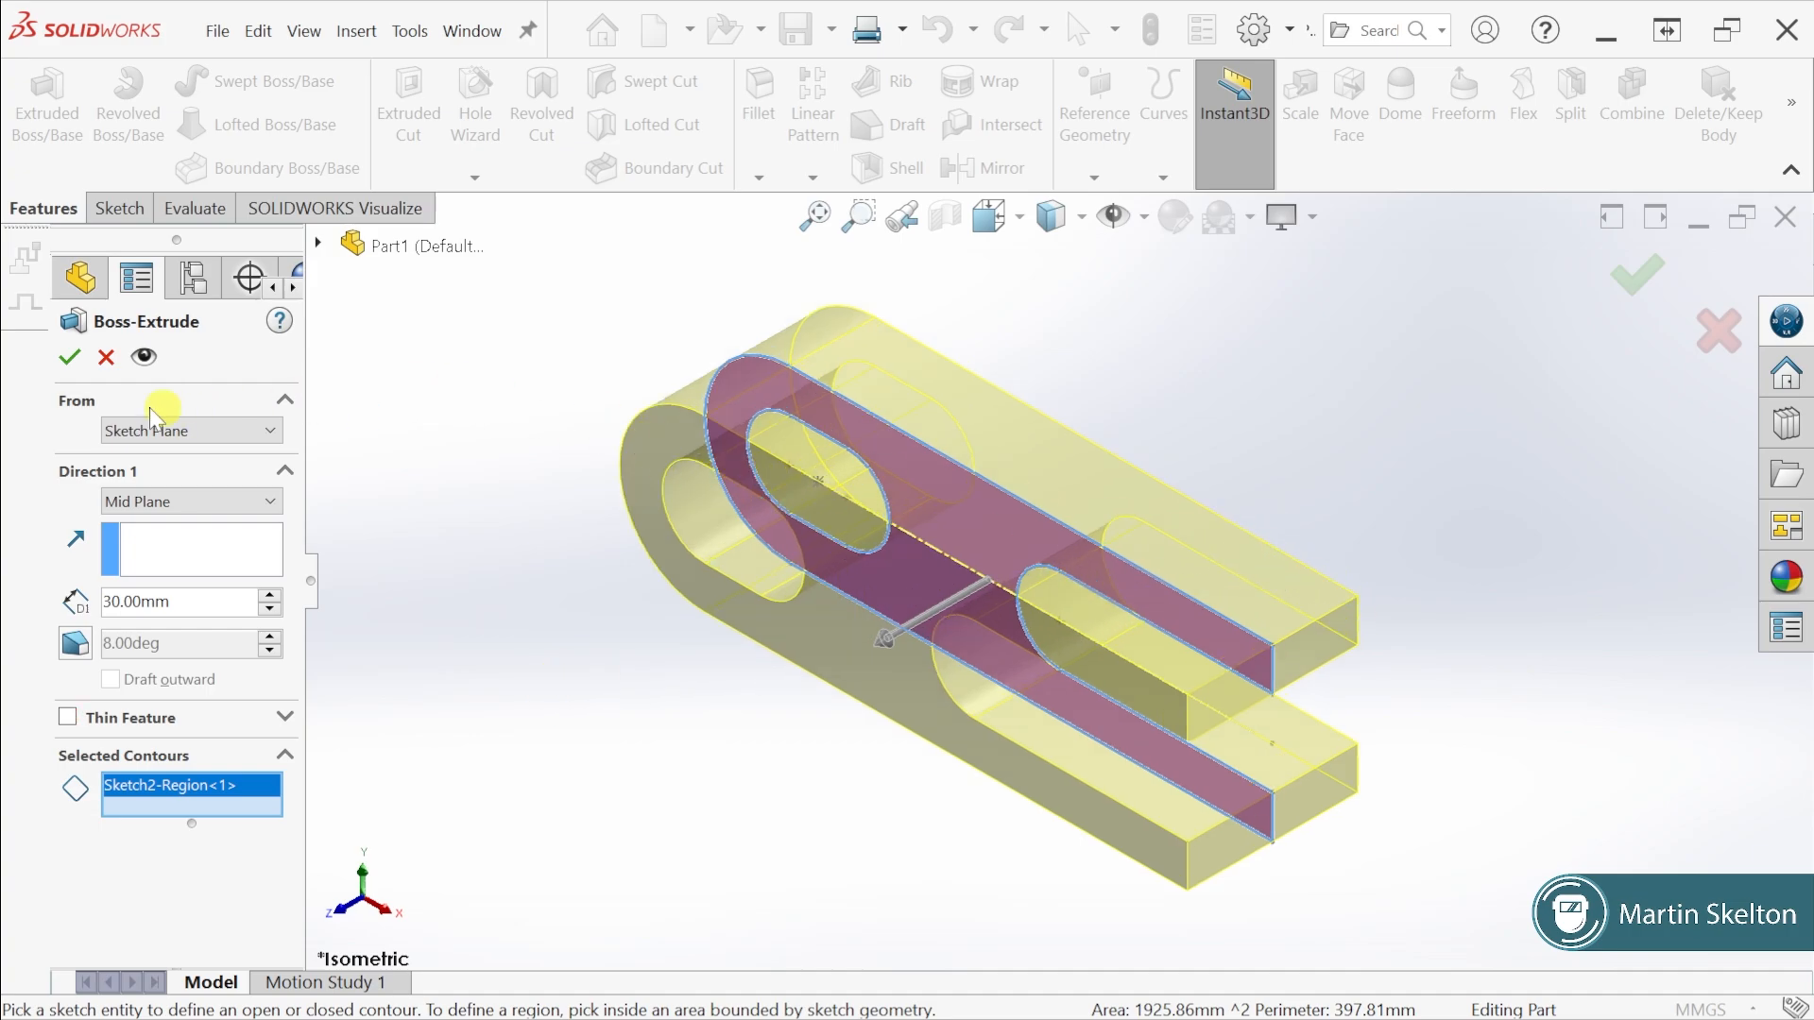
left_click(74, 359)
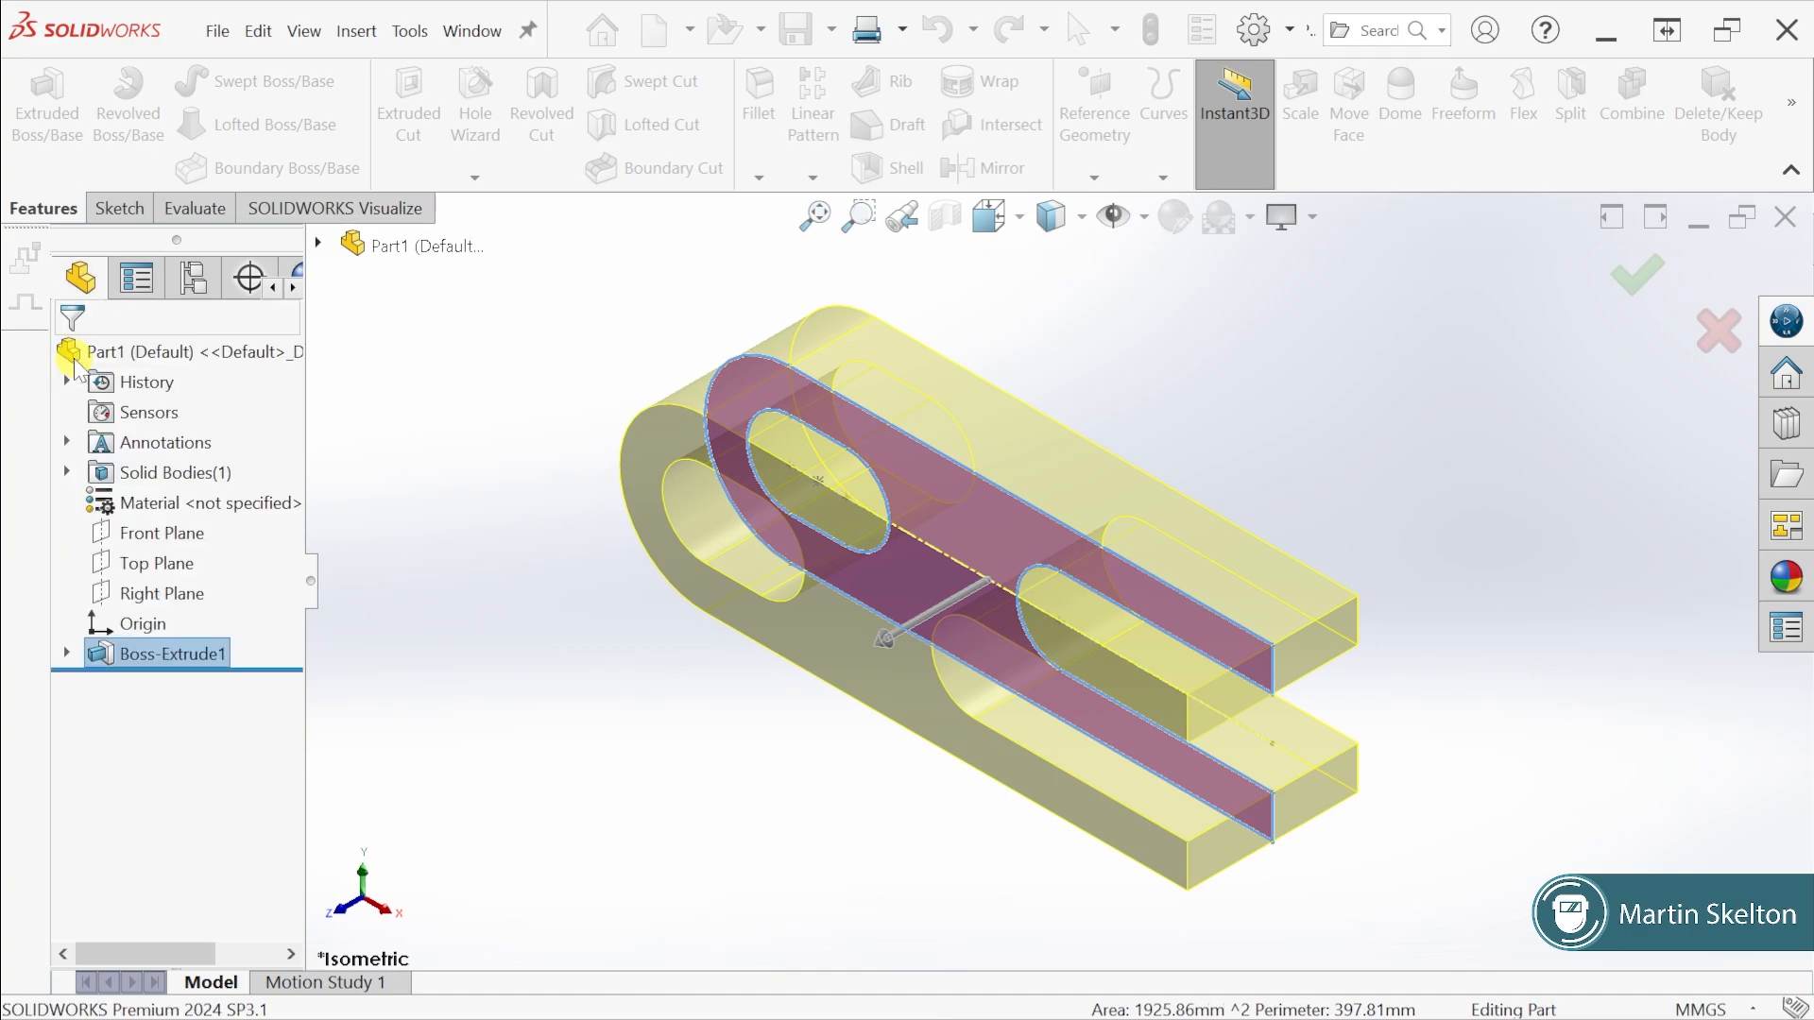
left_click(536, 387)
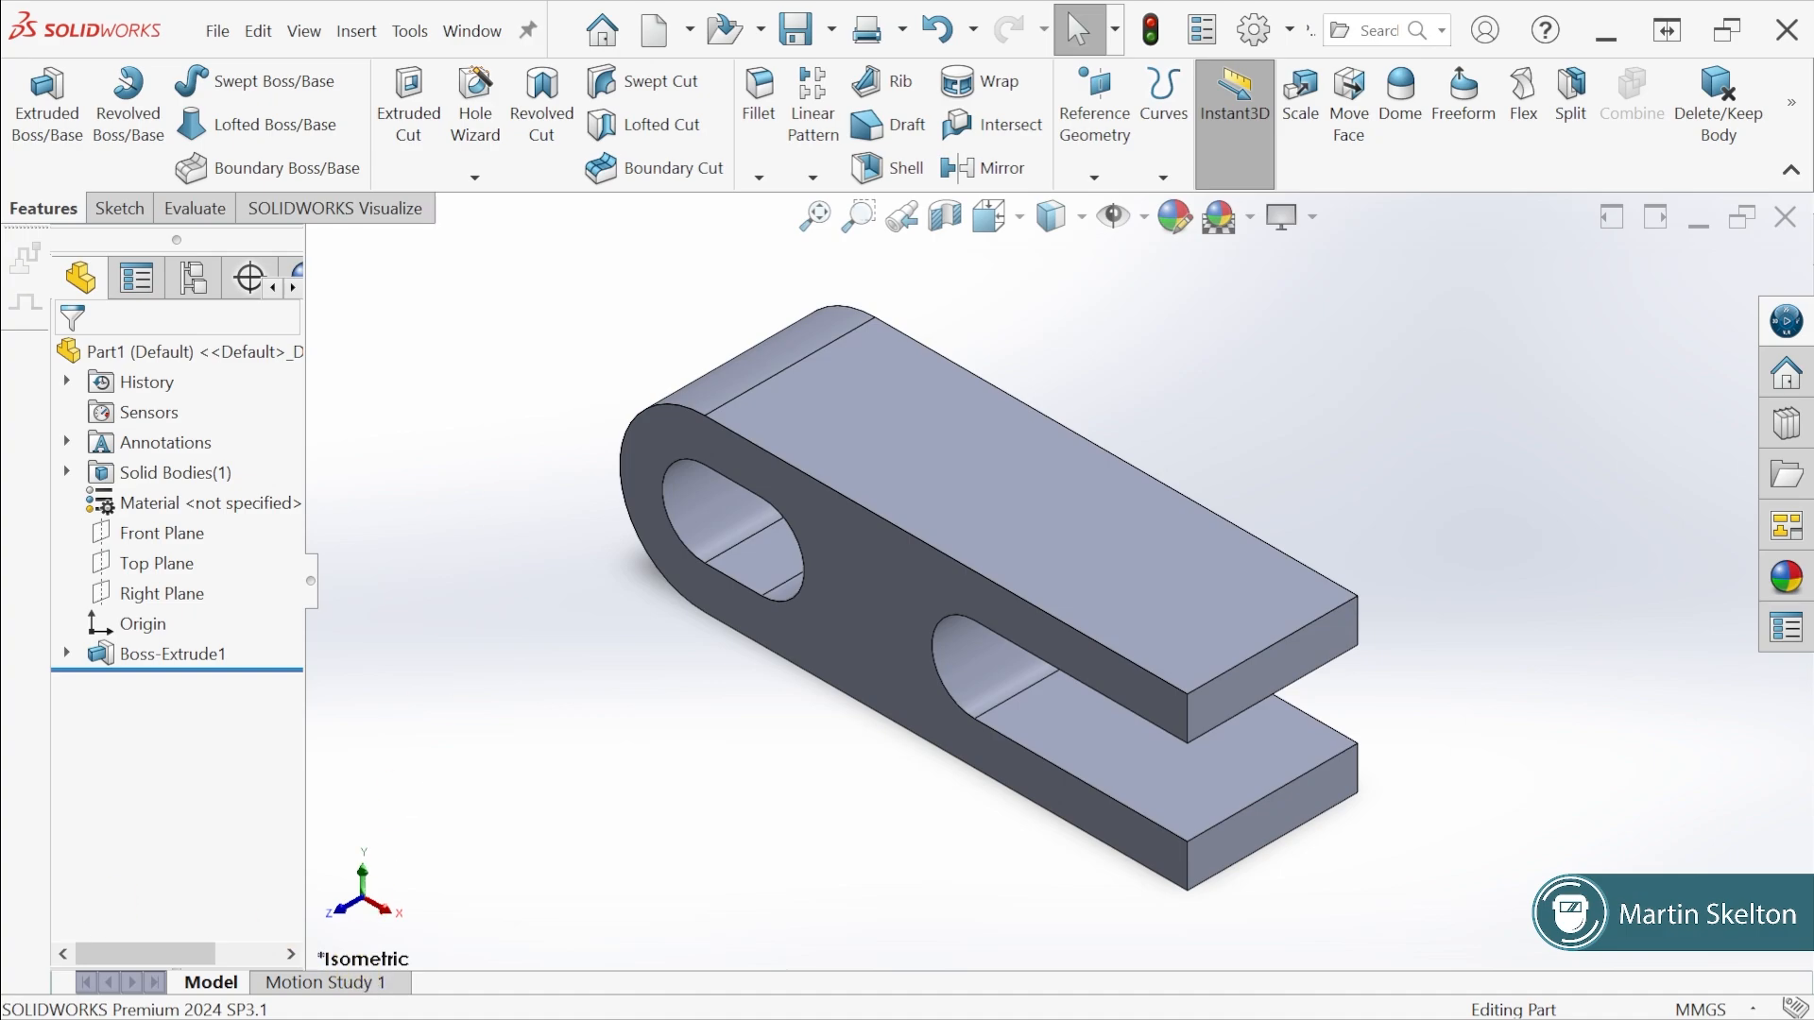
Start a new sketch on the Top Plane and consult the Exercise 33 reference drawing for the top-view geometry
key("alt+Tab")
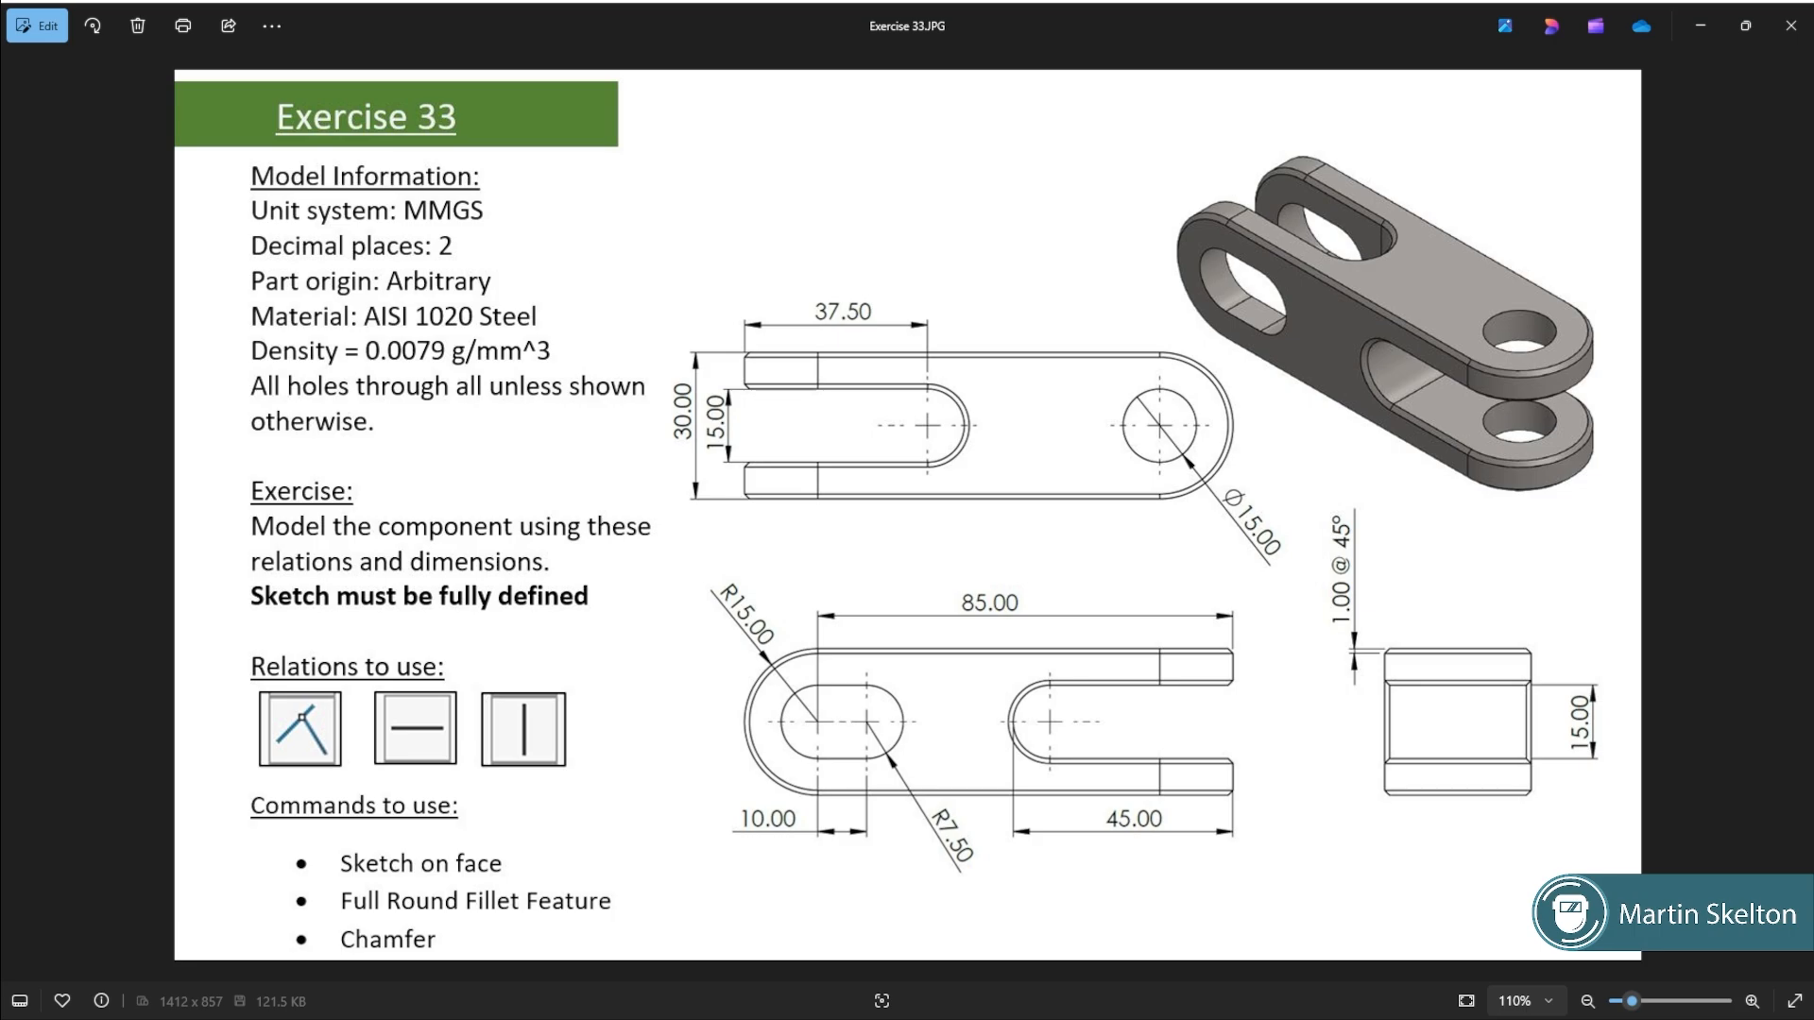
left_click(1699, 27)
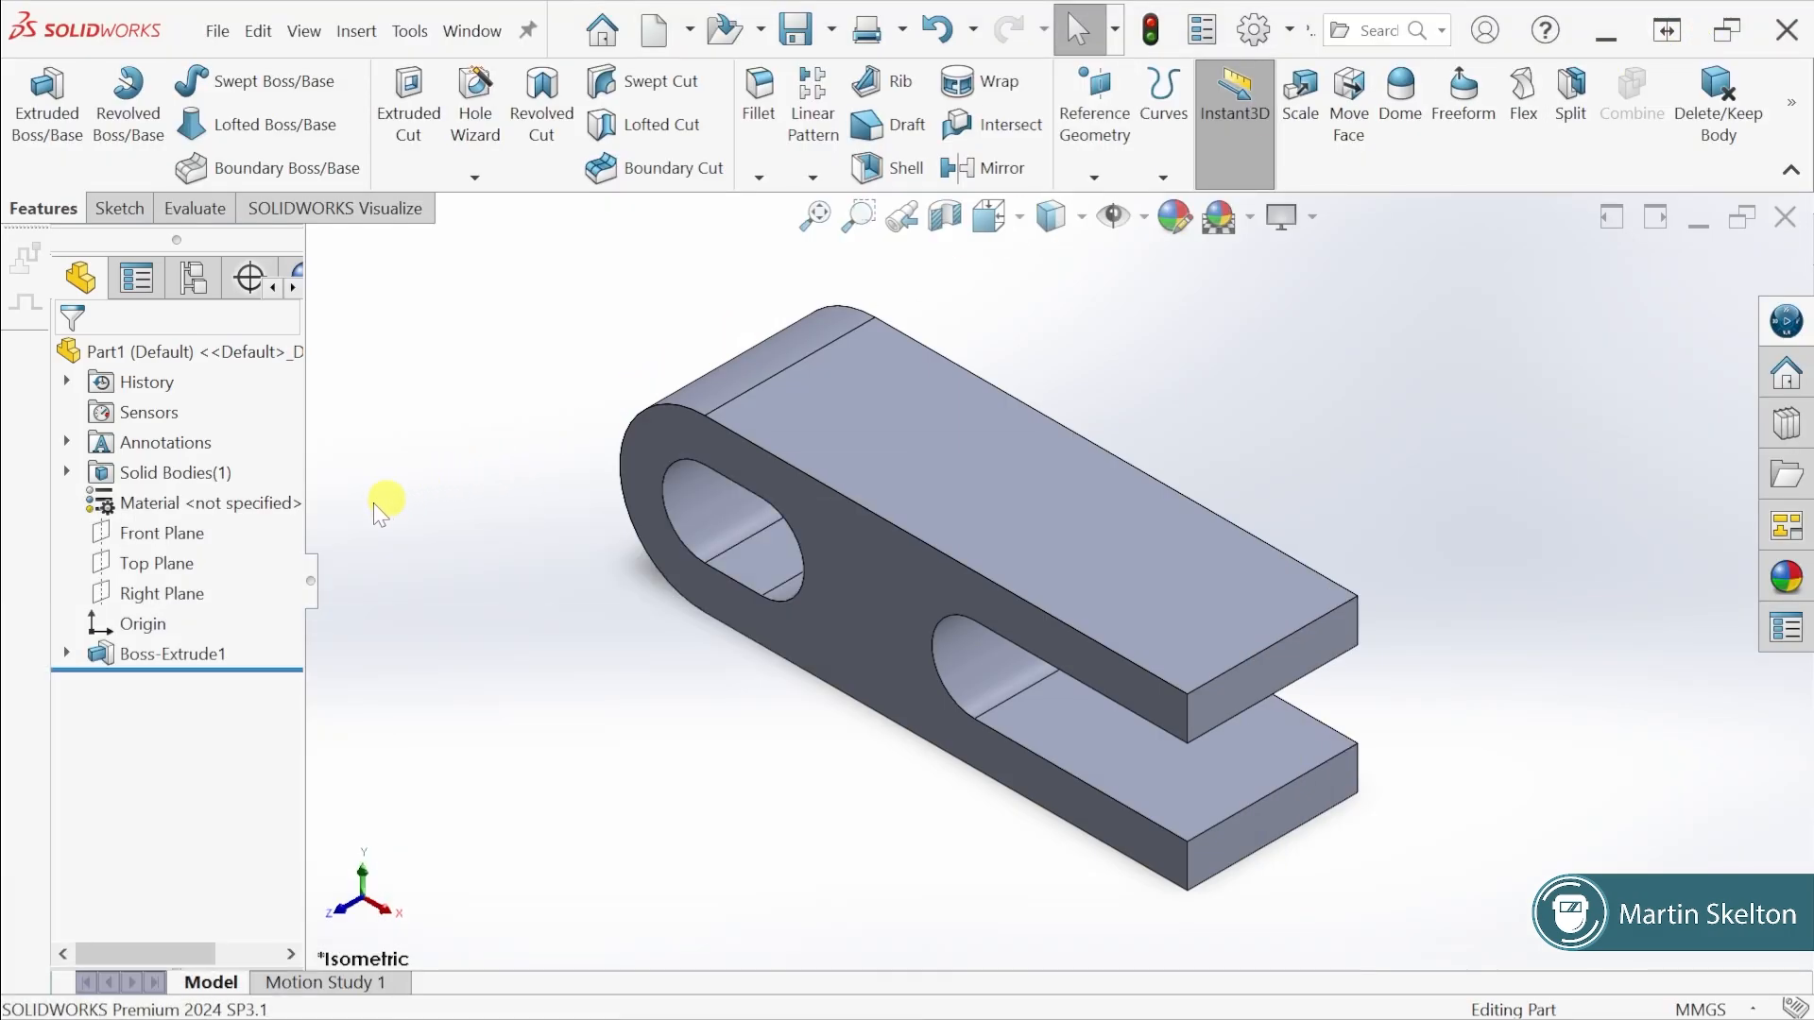
left_click(180, 567)
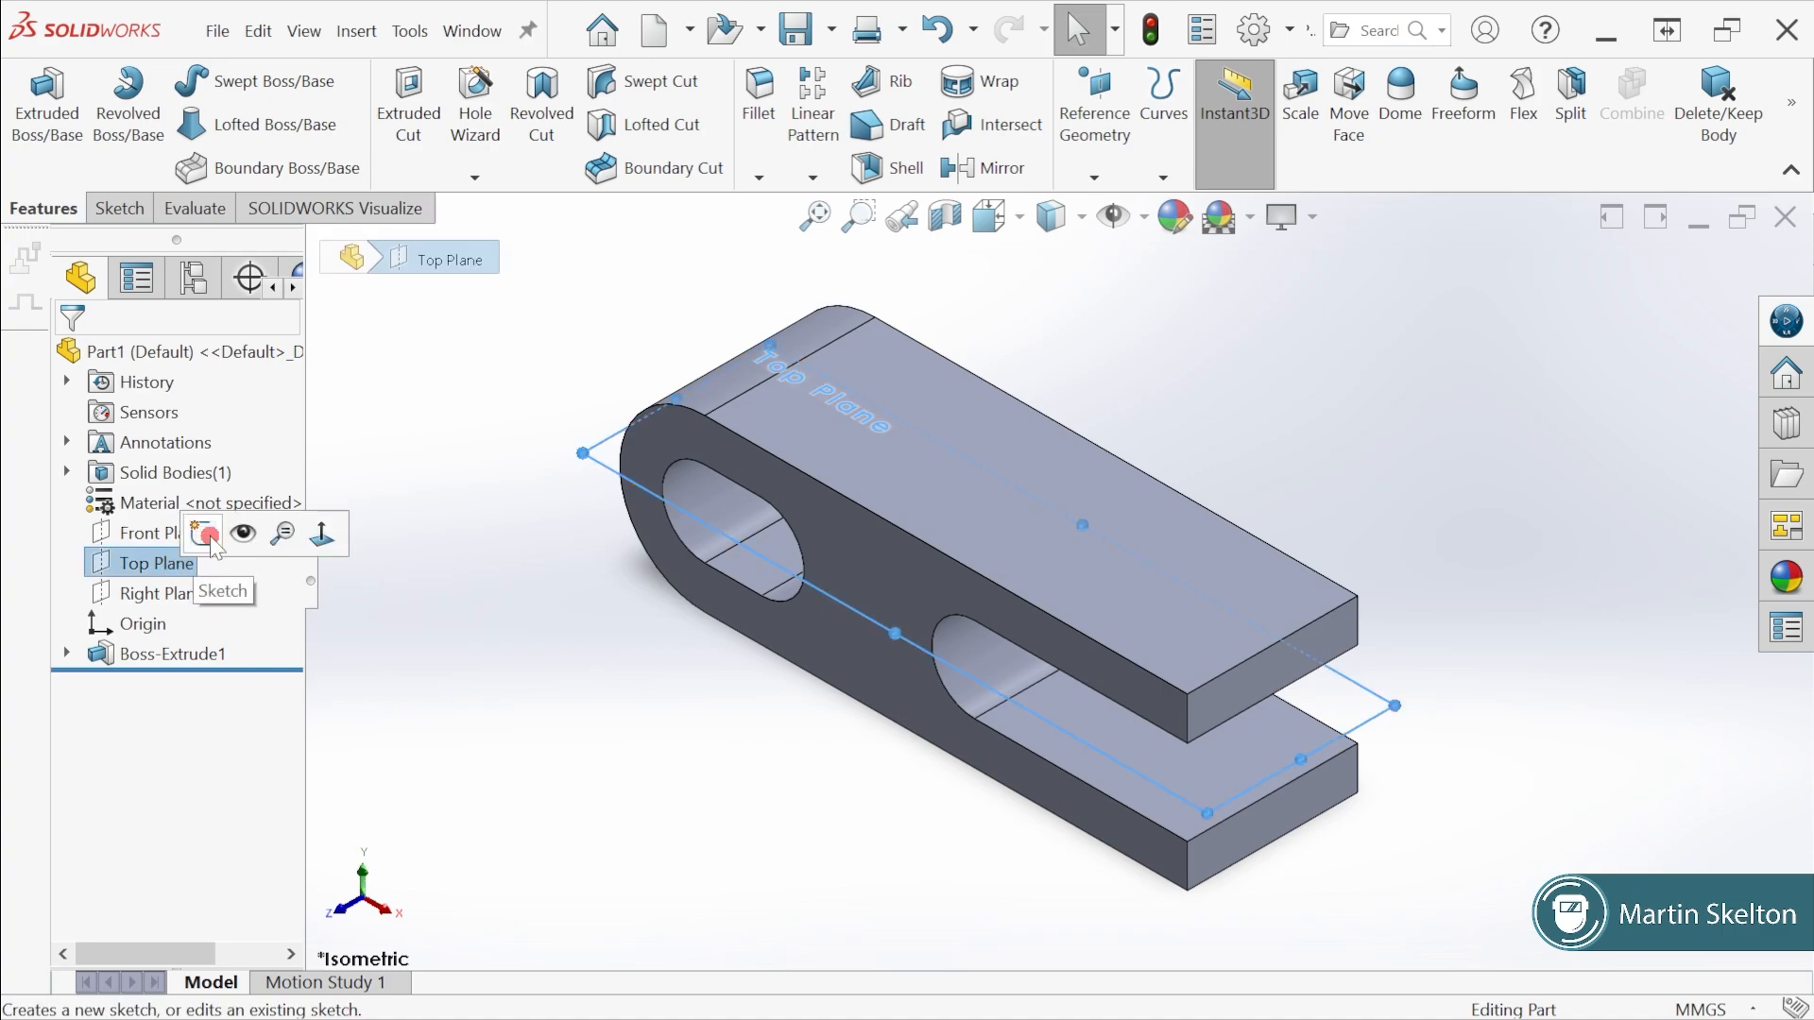
left_click(210, 535)
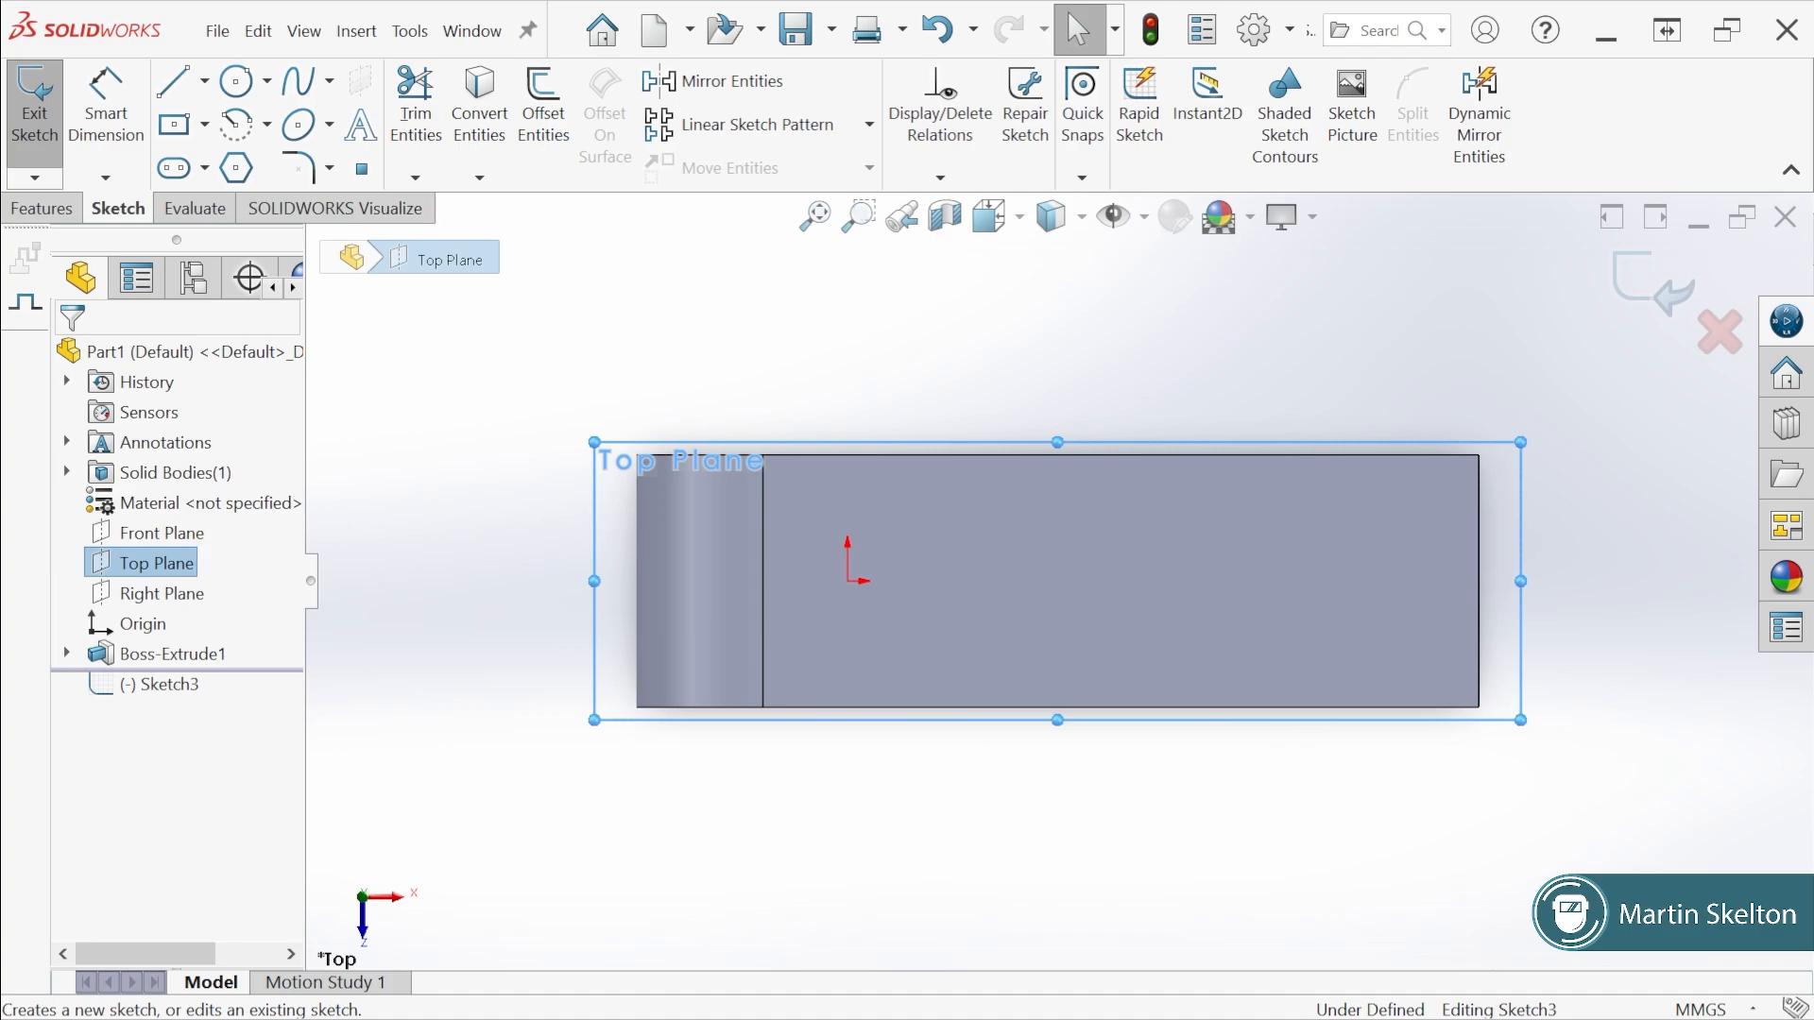
key("alt+Tab")
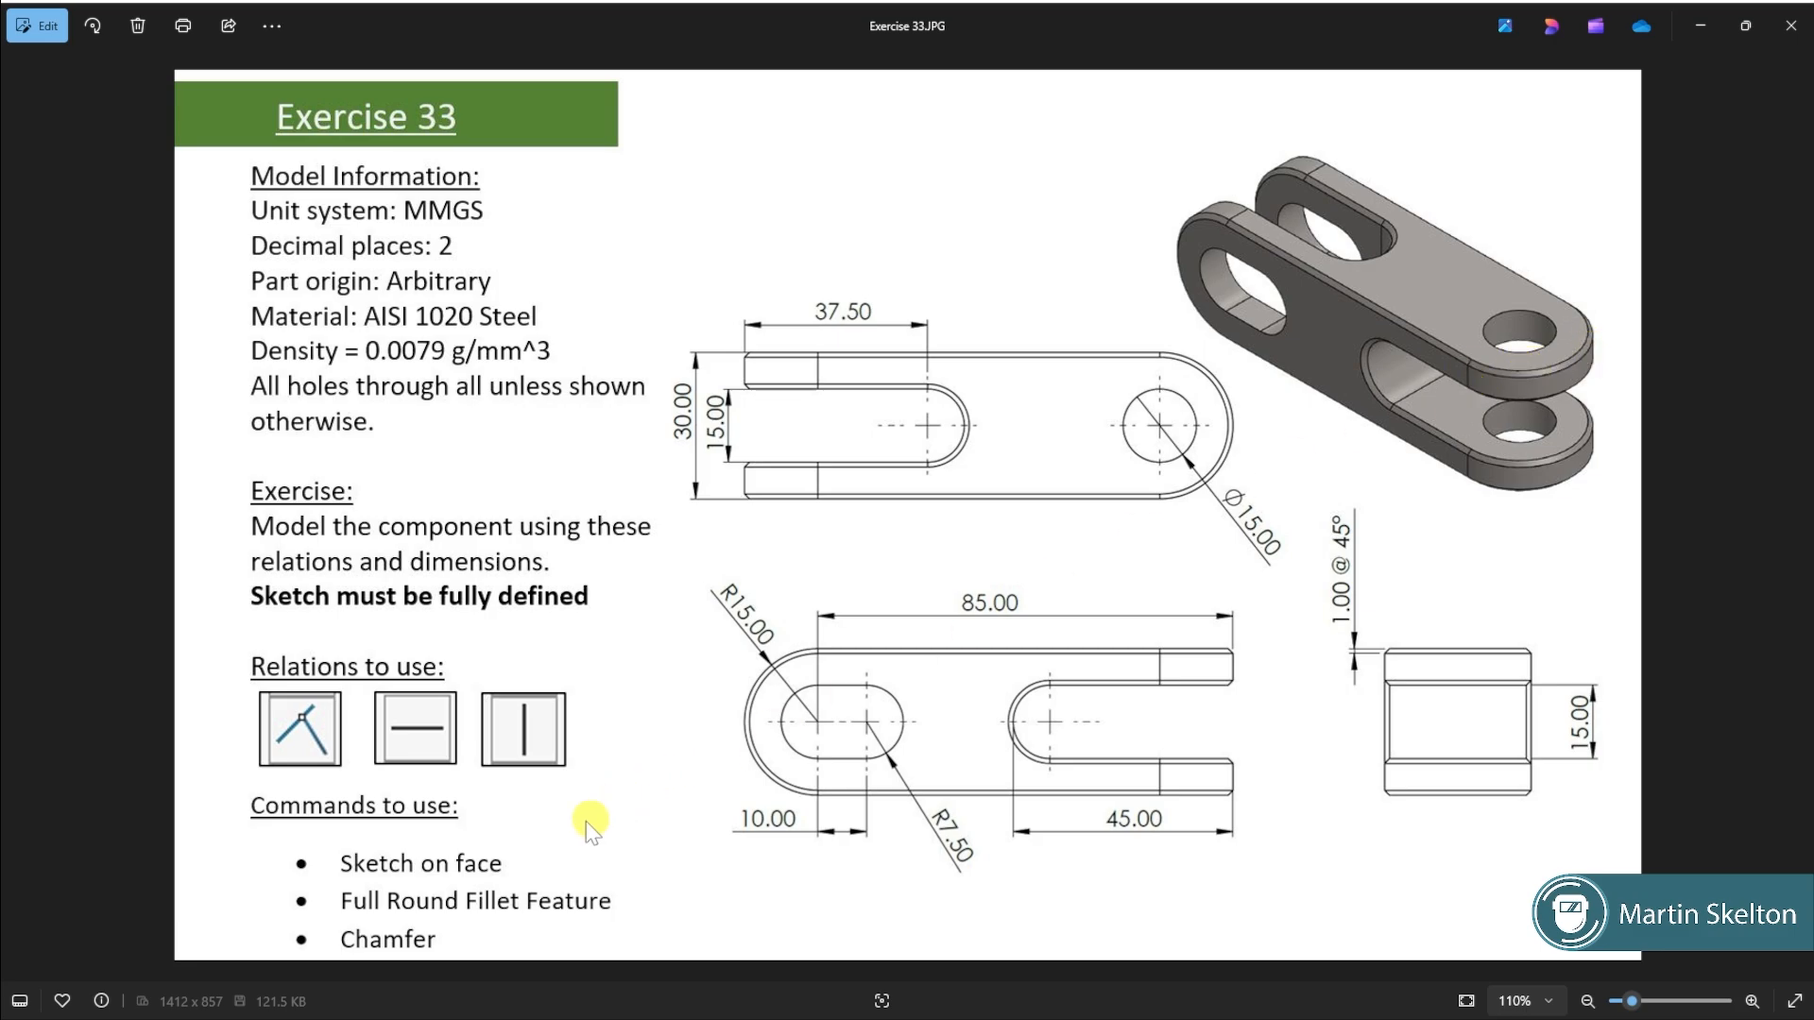
left_click(1698, 25)
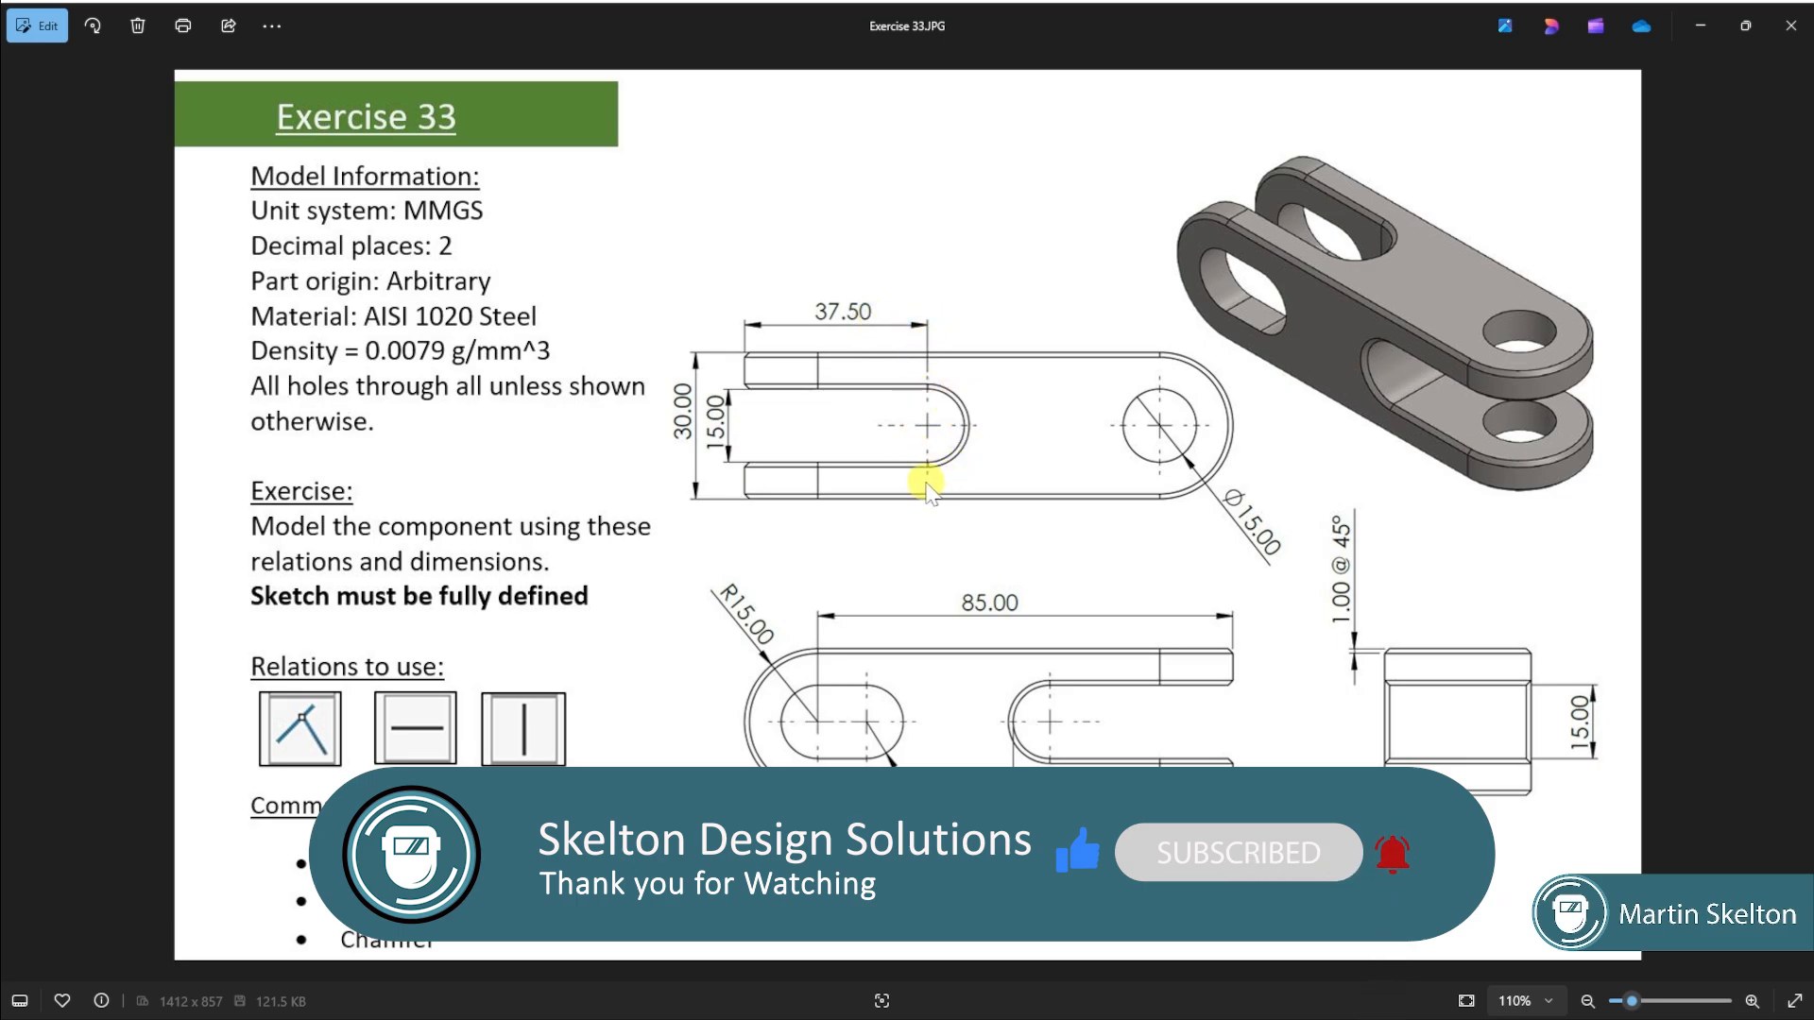
Sketch a horizontal construction centerline from the midpoint of the rounded end's edge to the midpoint of the square end's edge
left_click(1702, 29)
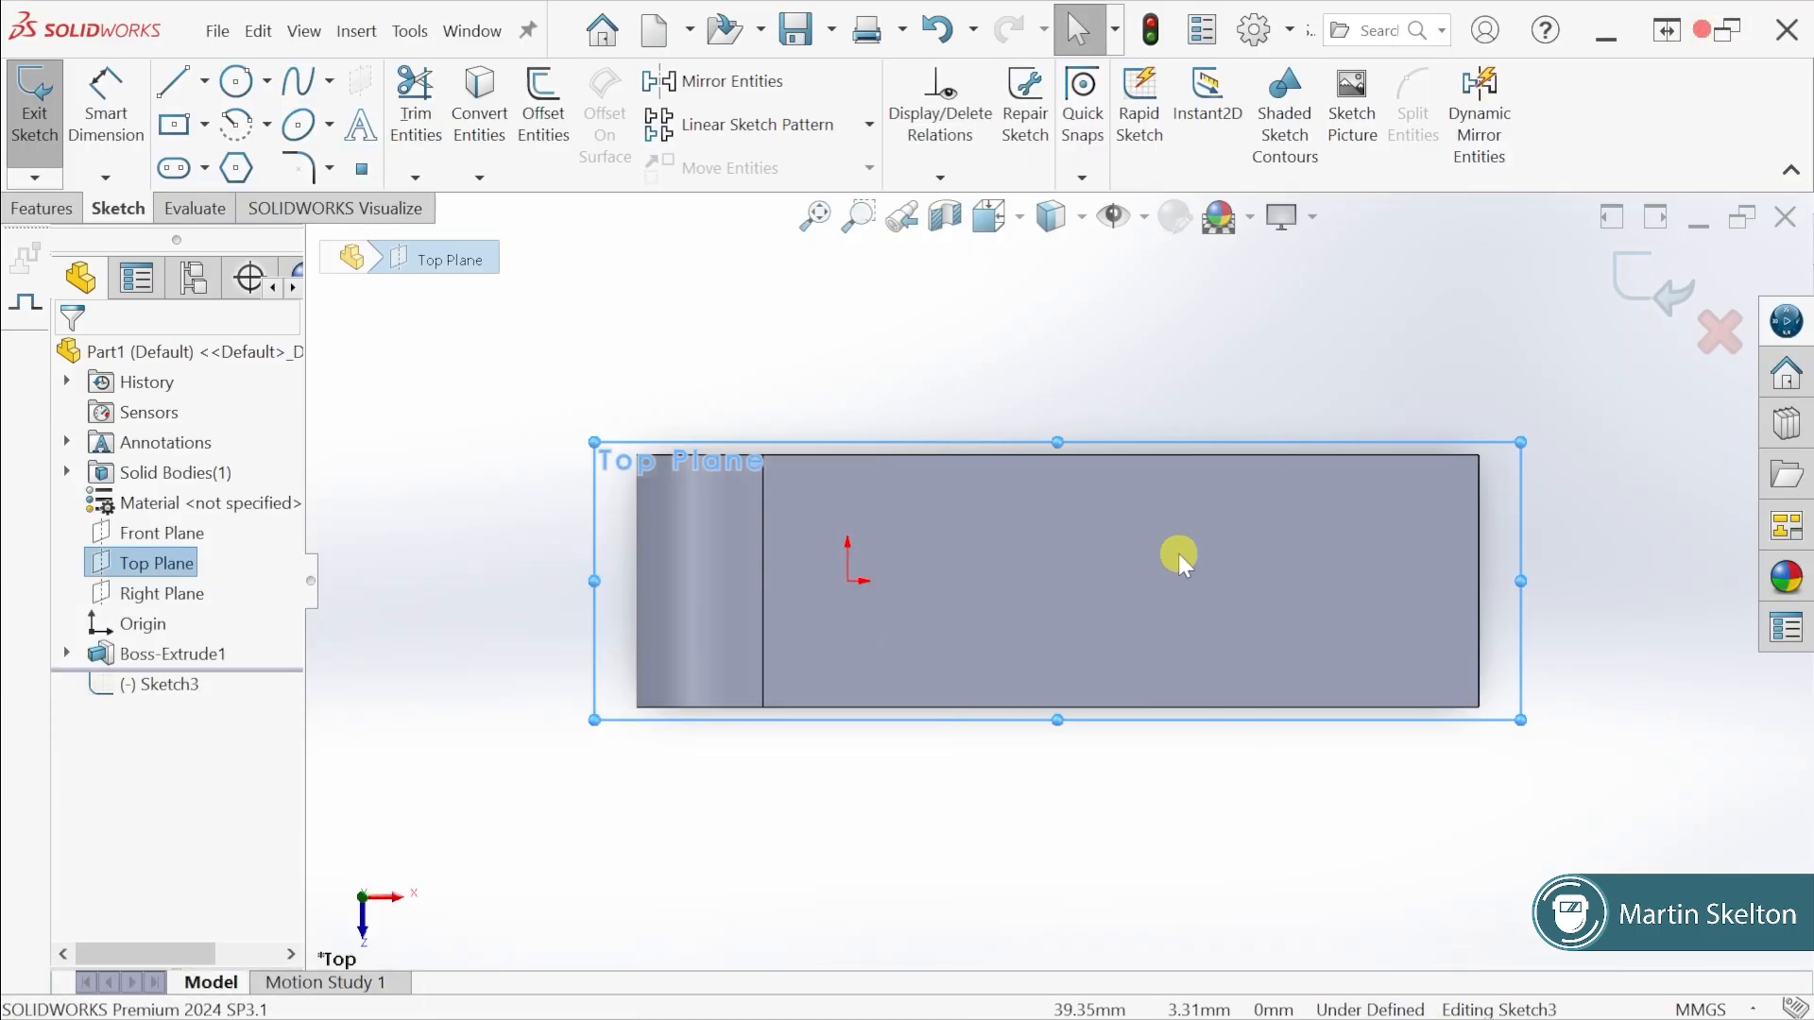
left_click(204, 81)
left_click(227, 155)
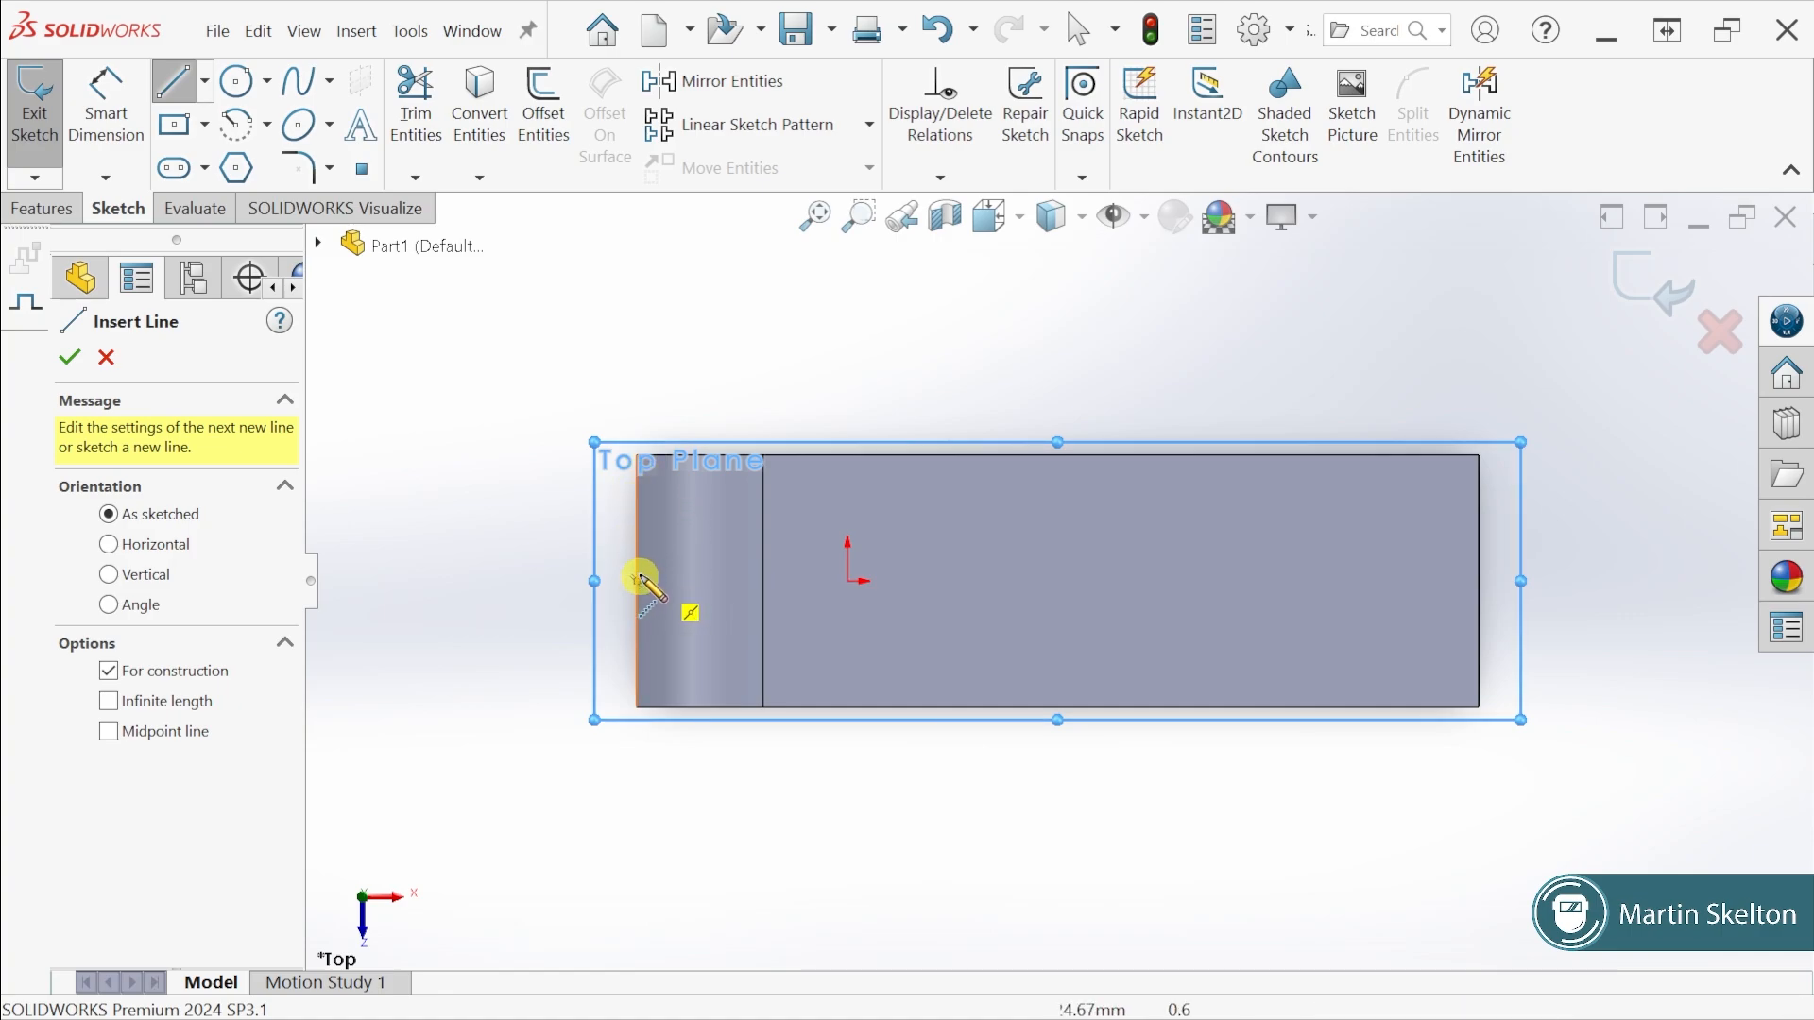
left_click(637, 581)
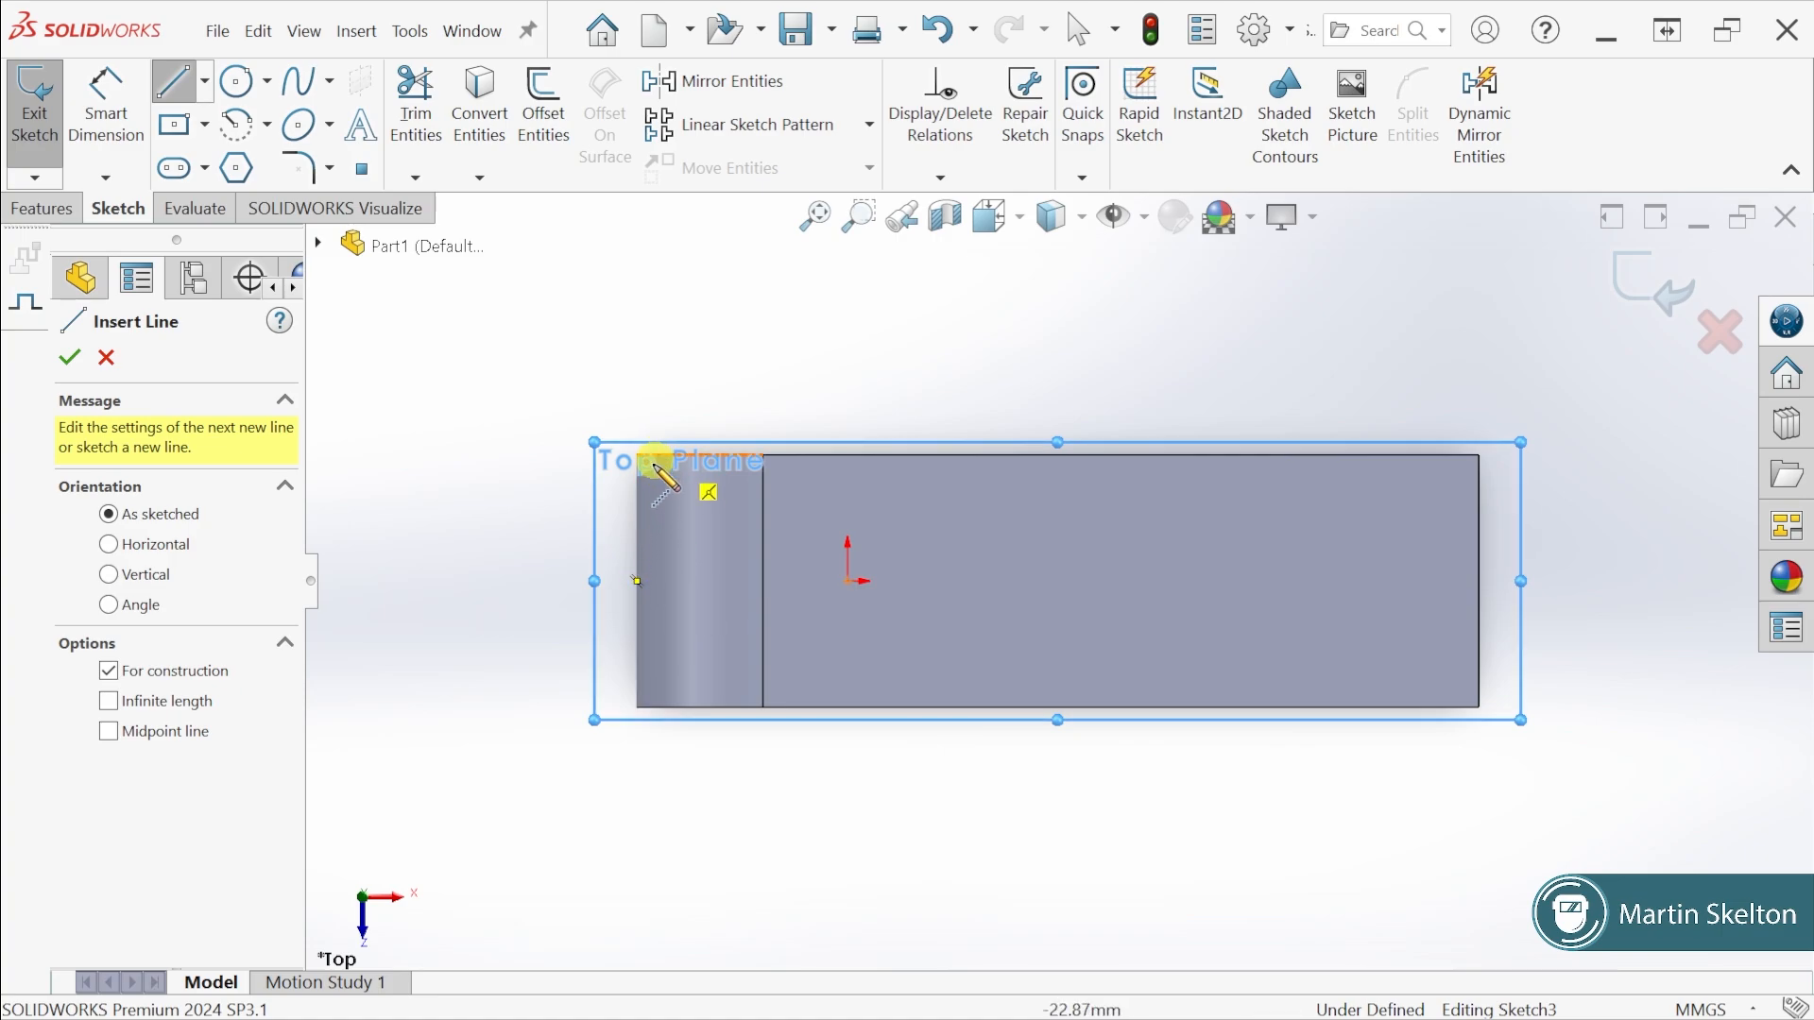
left_click(637, 581)
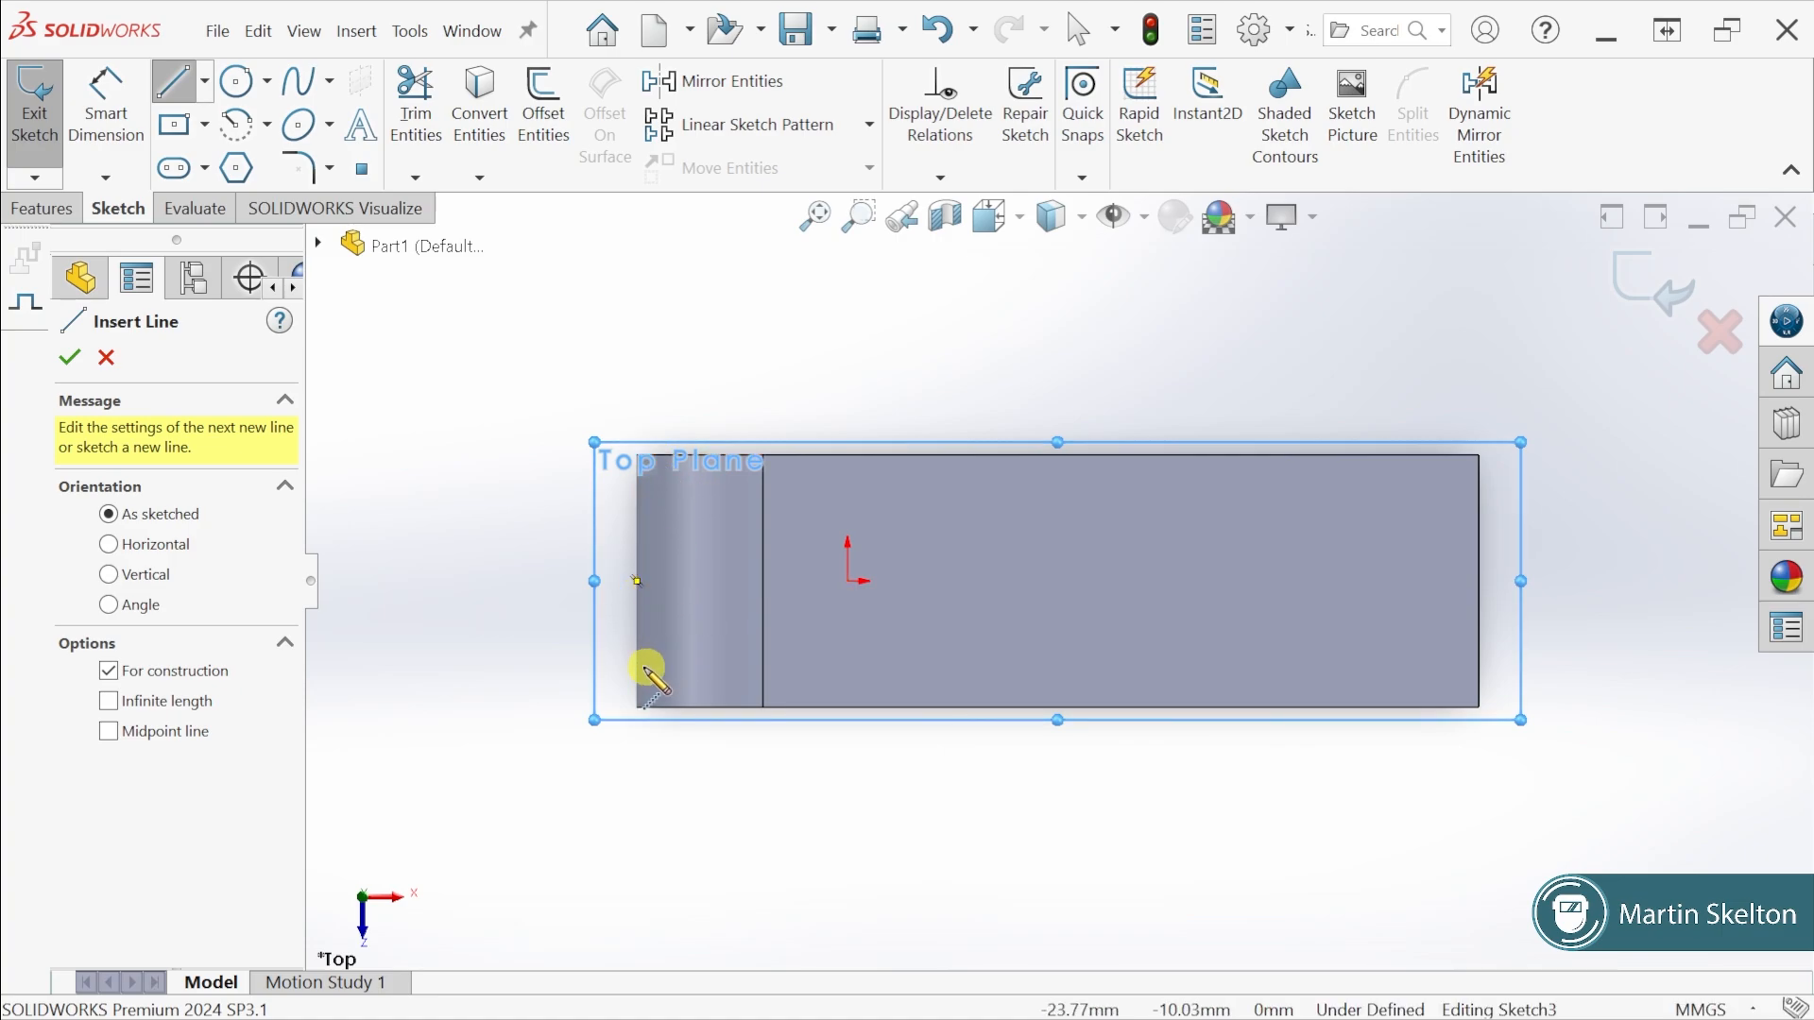
left_click(636, 581)
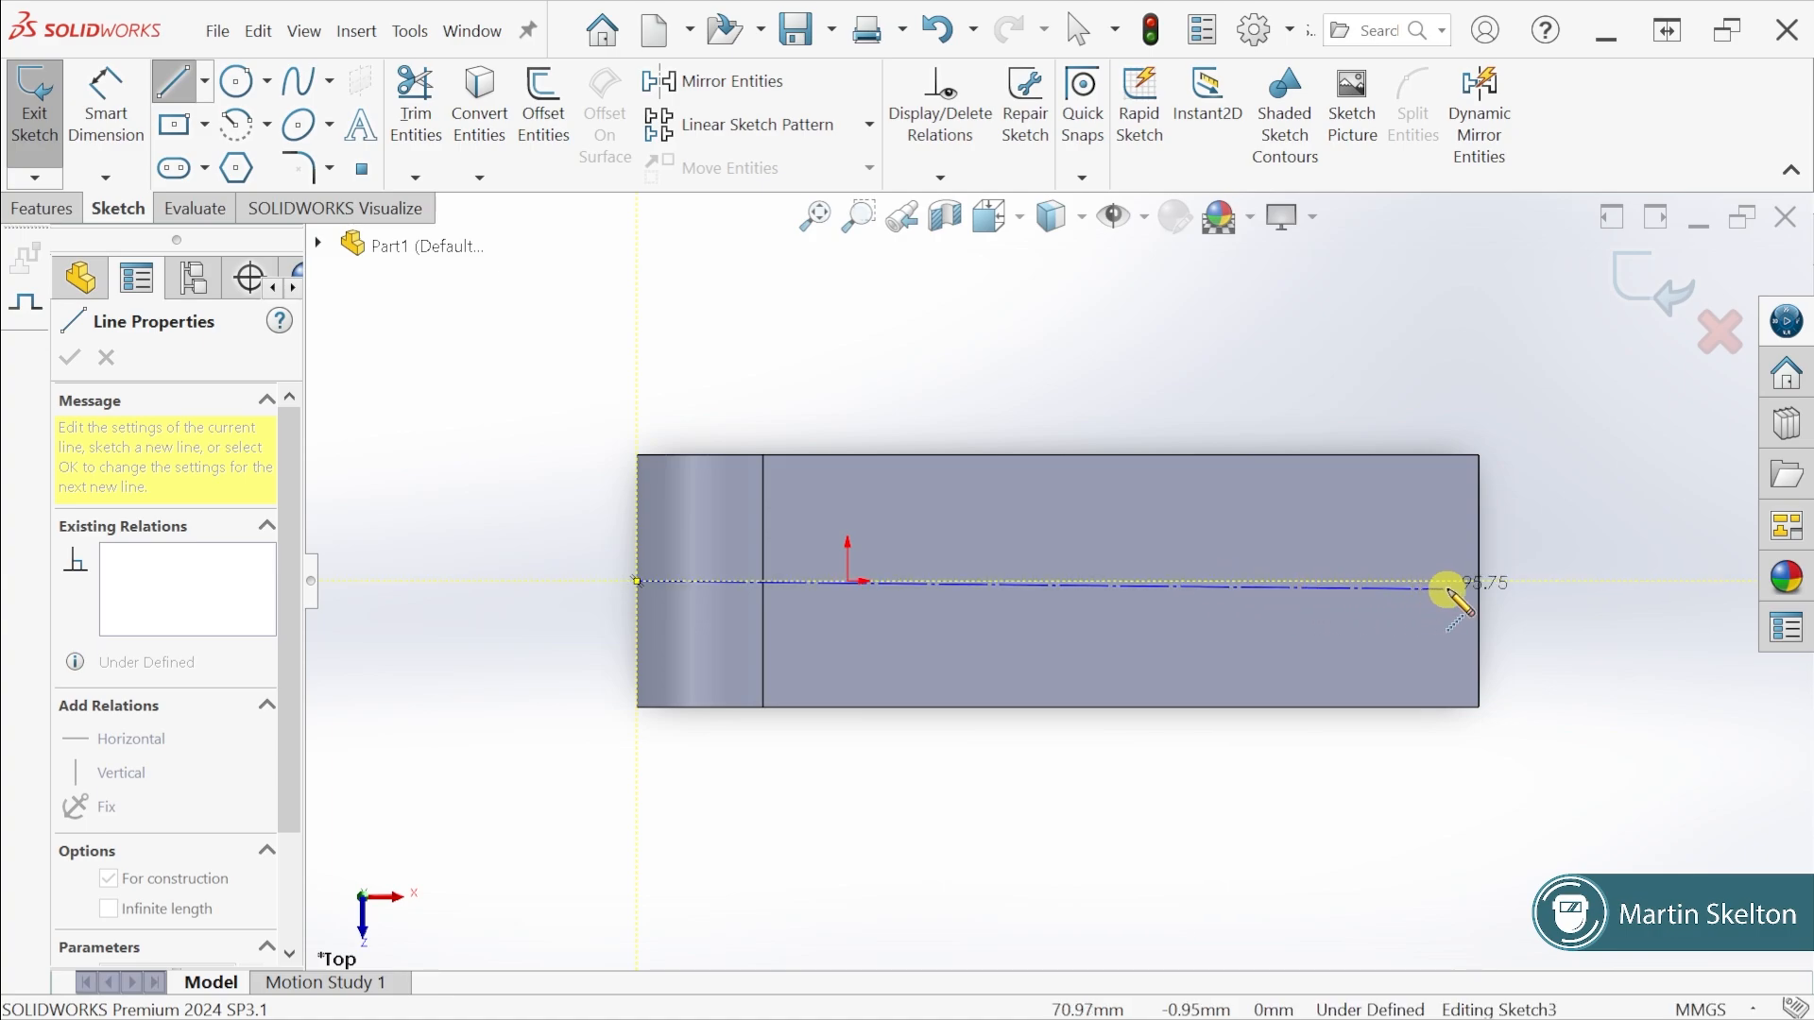
left_click(1480, 581)
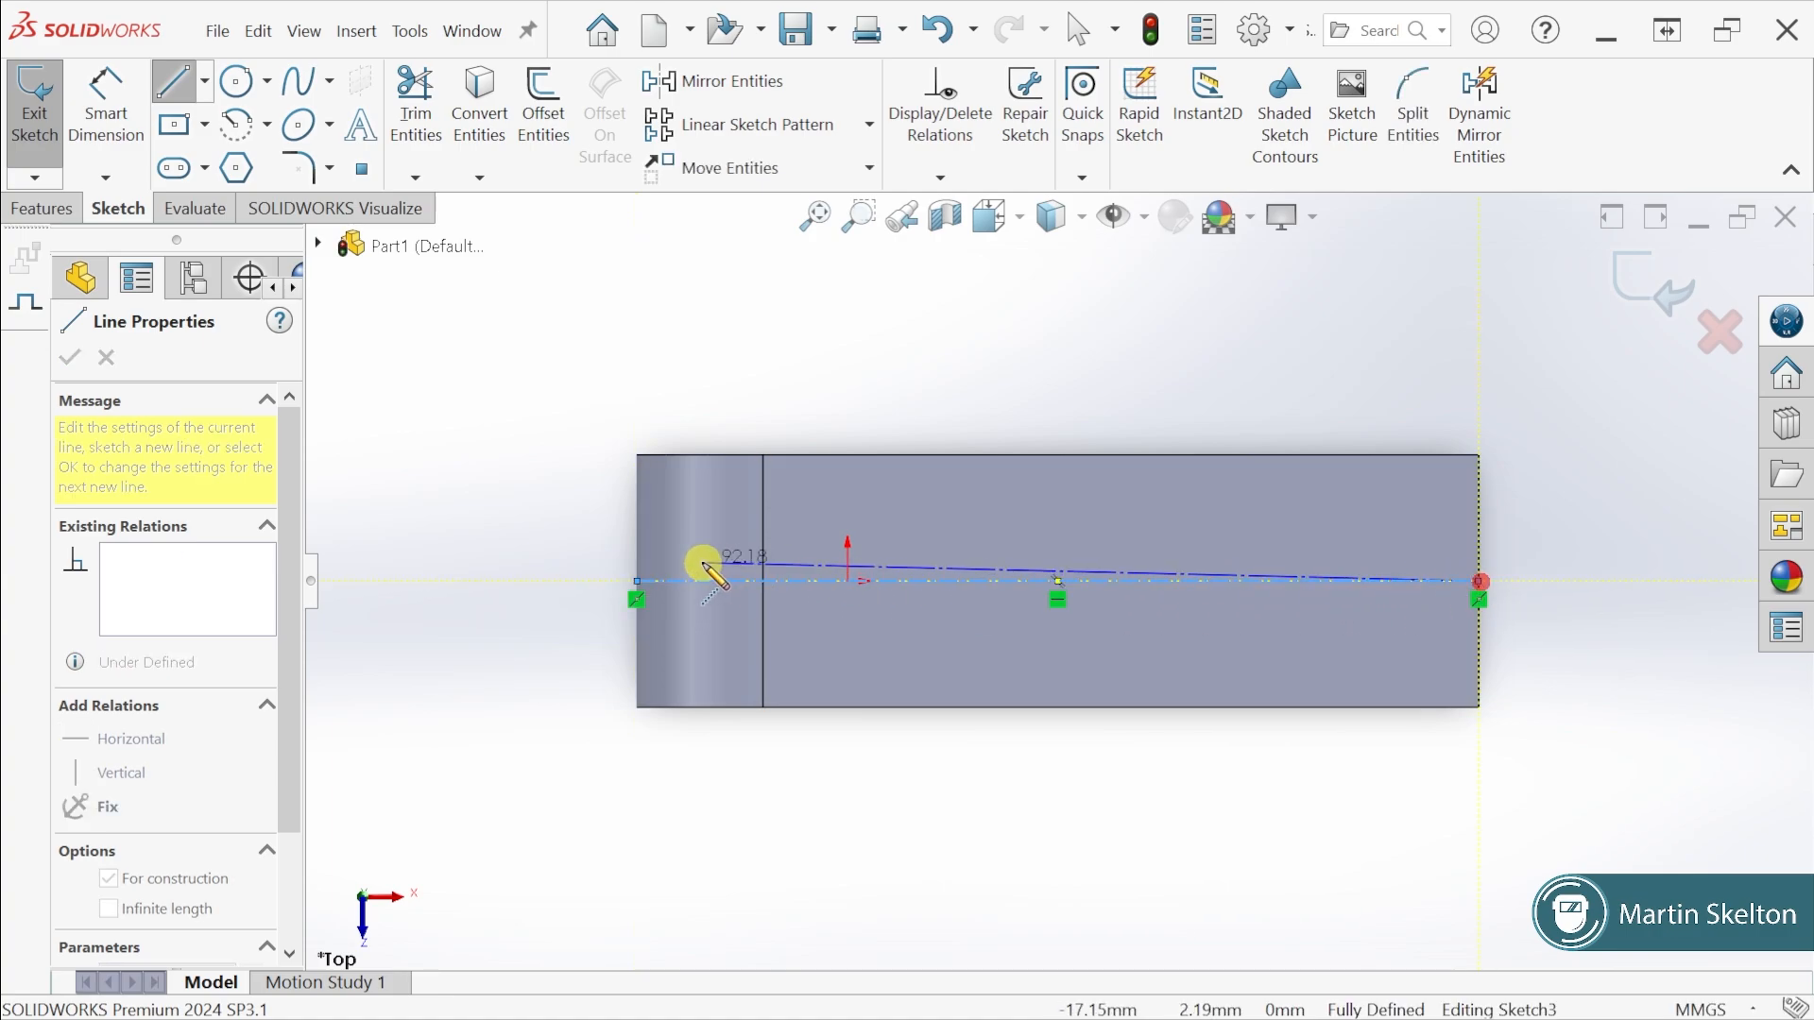
key("Escape")
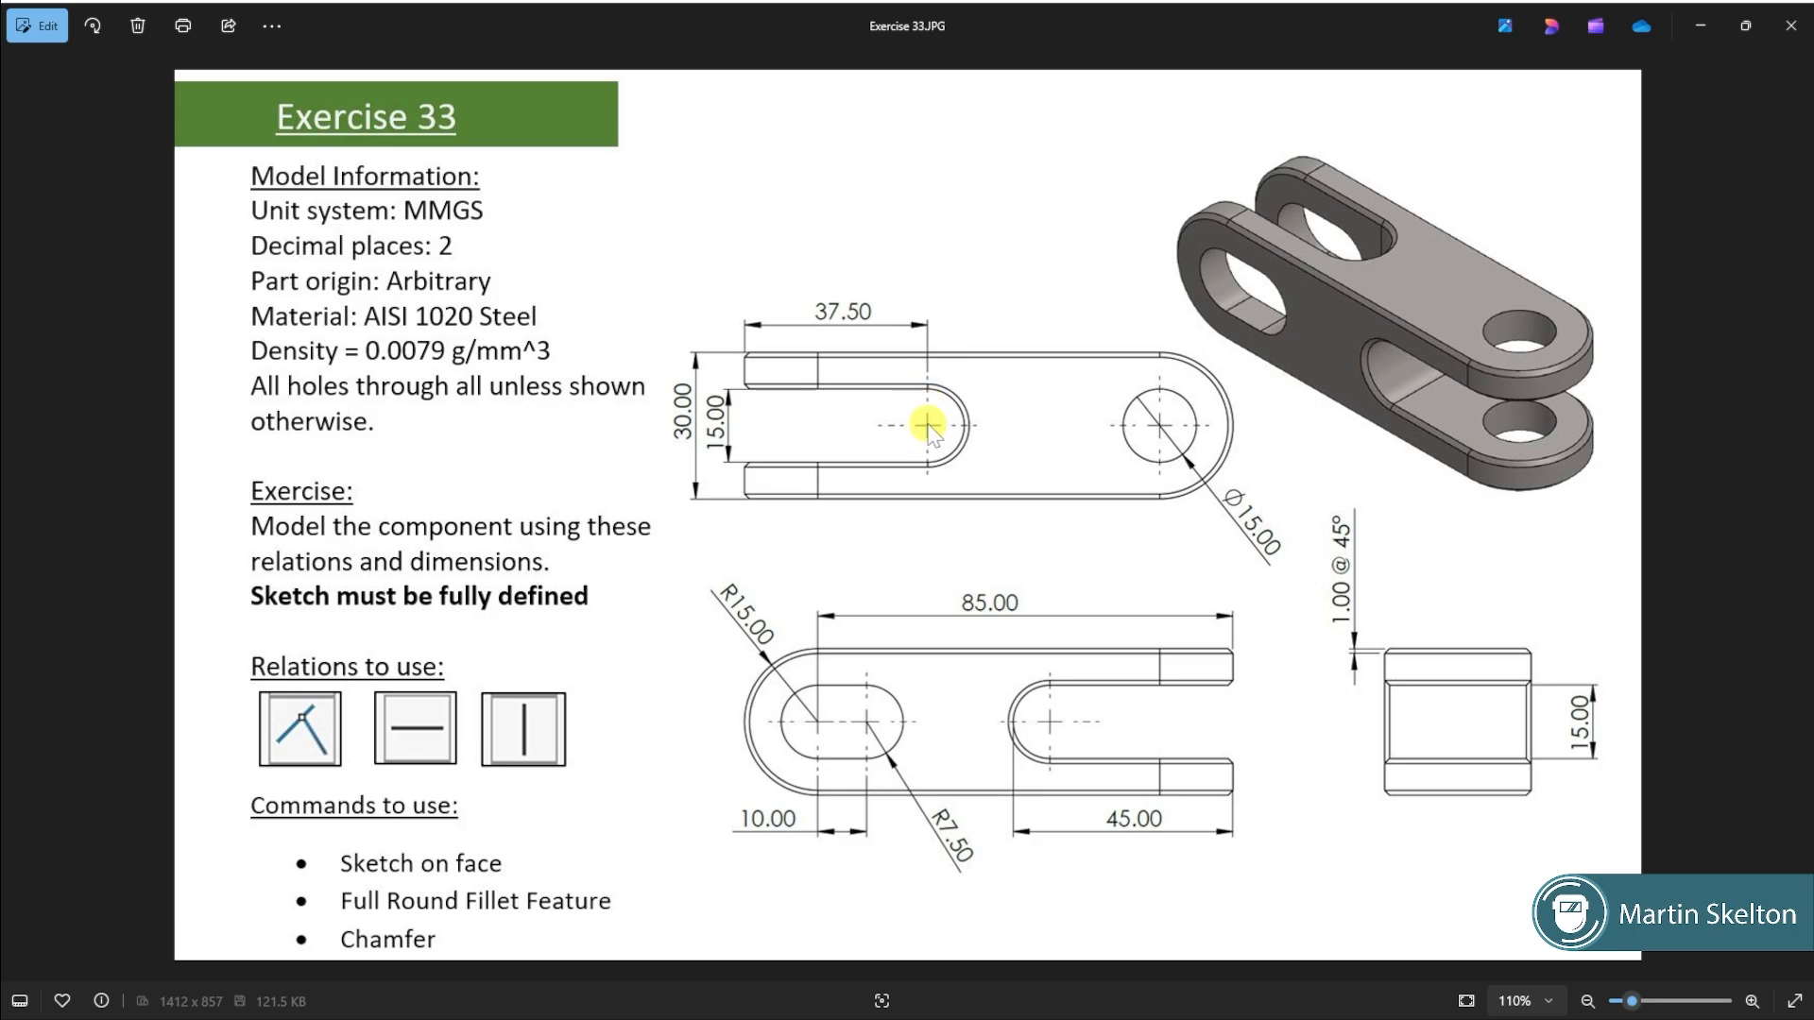
Sketch a semicircular arc of about 11 mm radius centred on the centerline, bulging toward the square end
left_click(1700, 25)
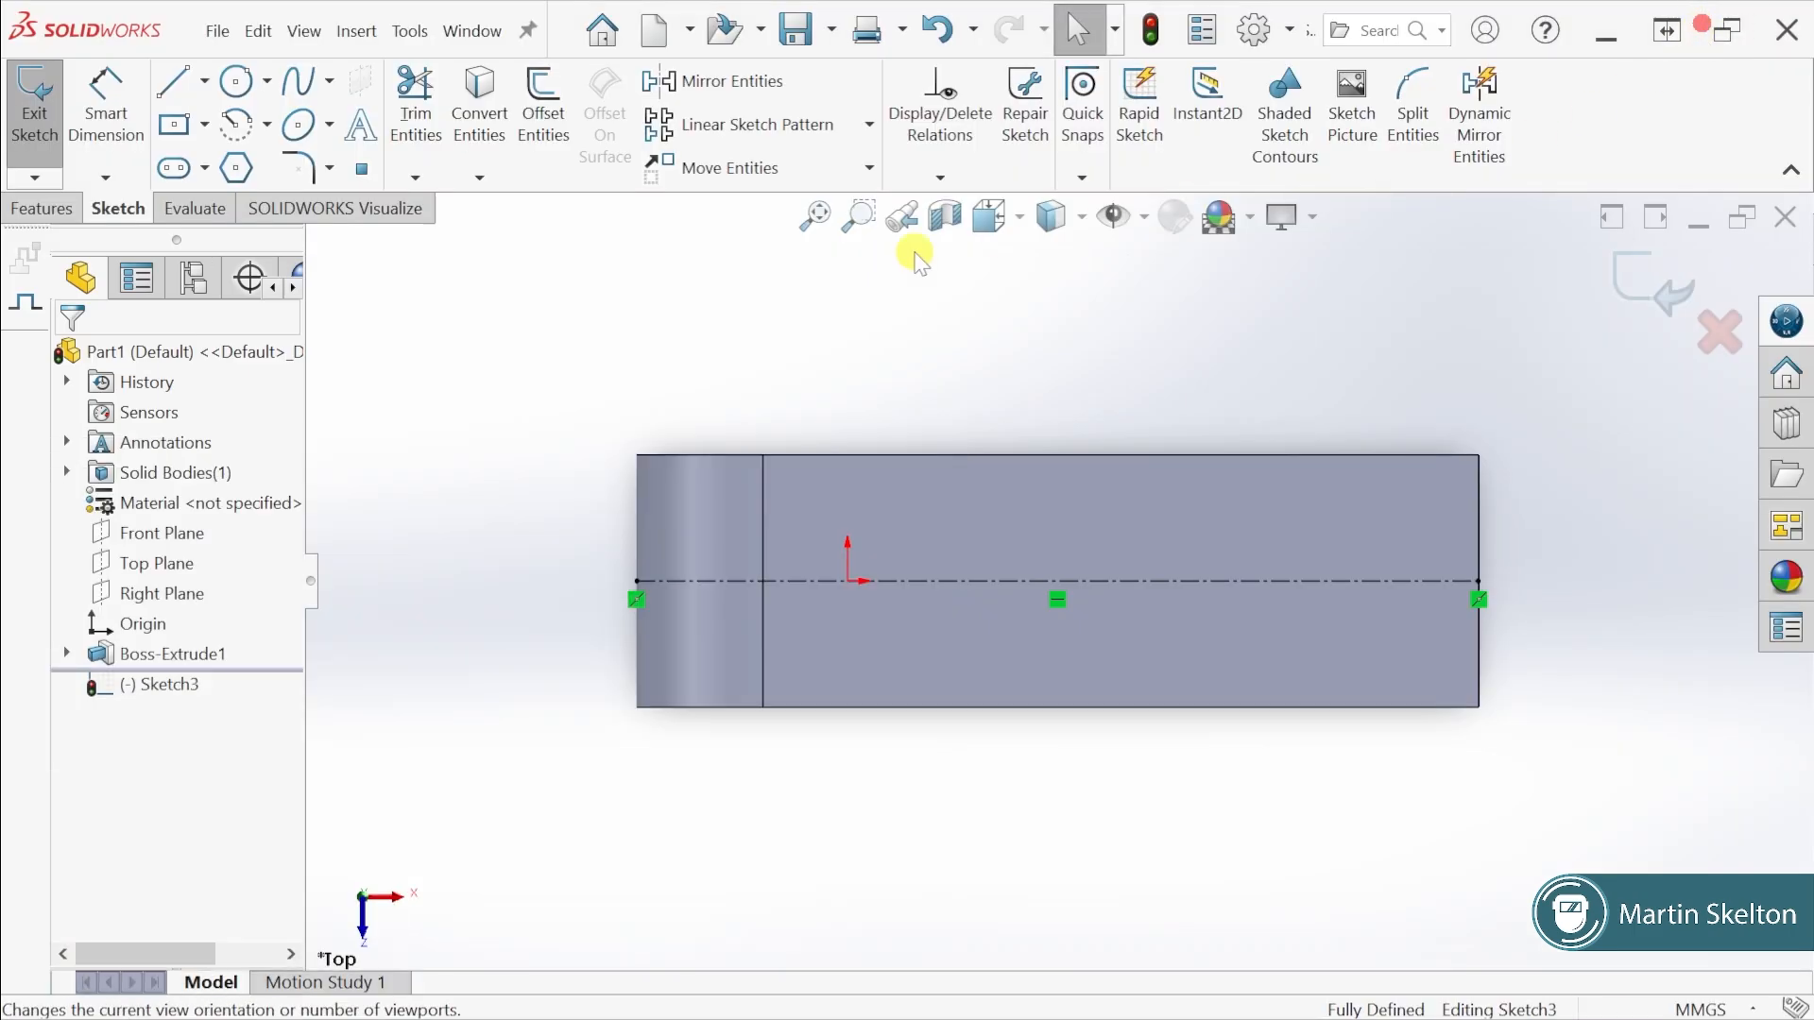
left_click(236, 123)
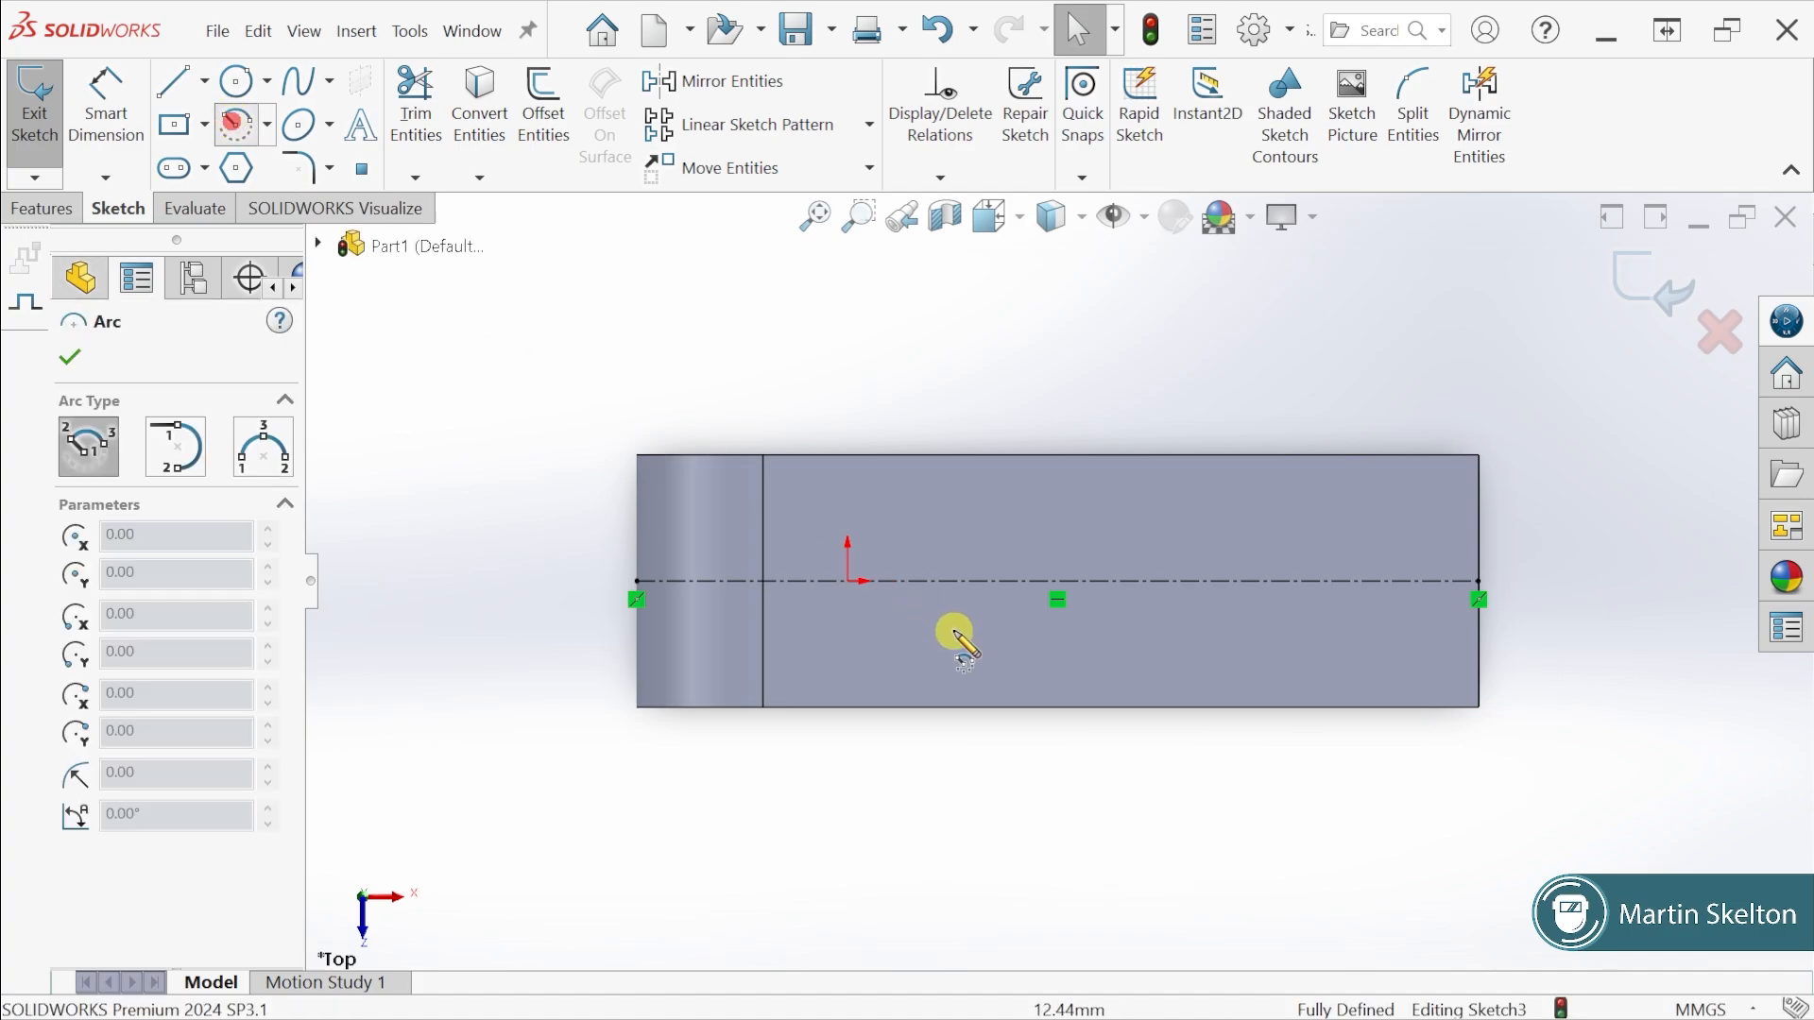
left_click(1023, 580)
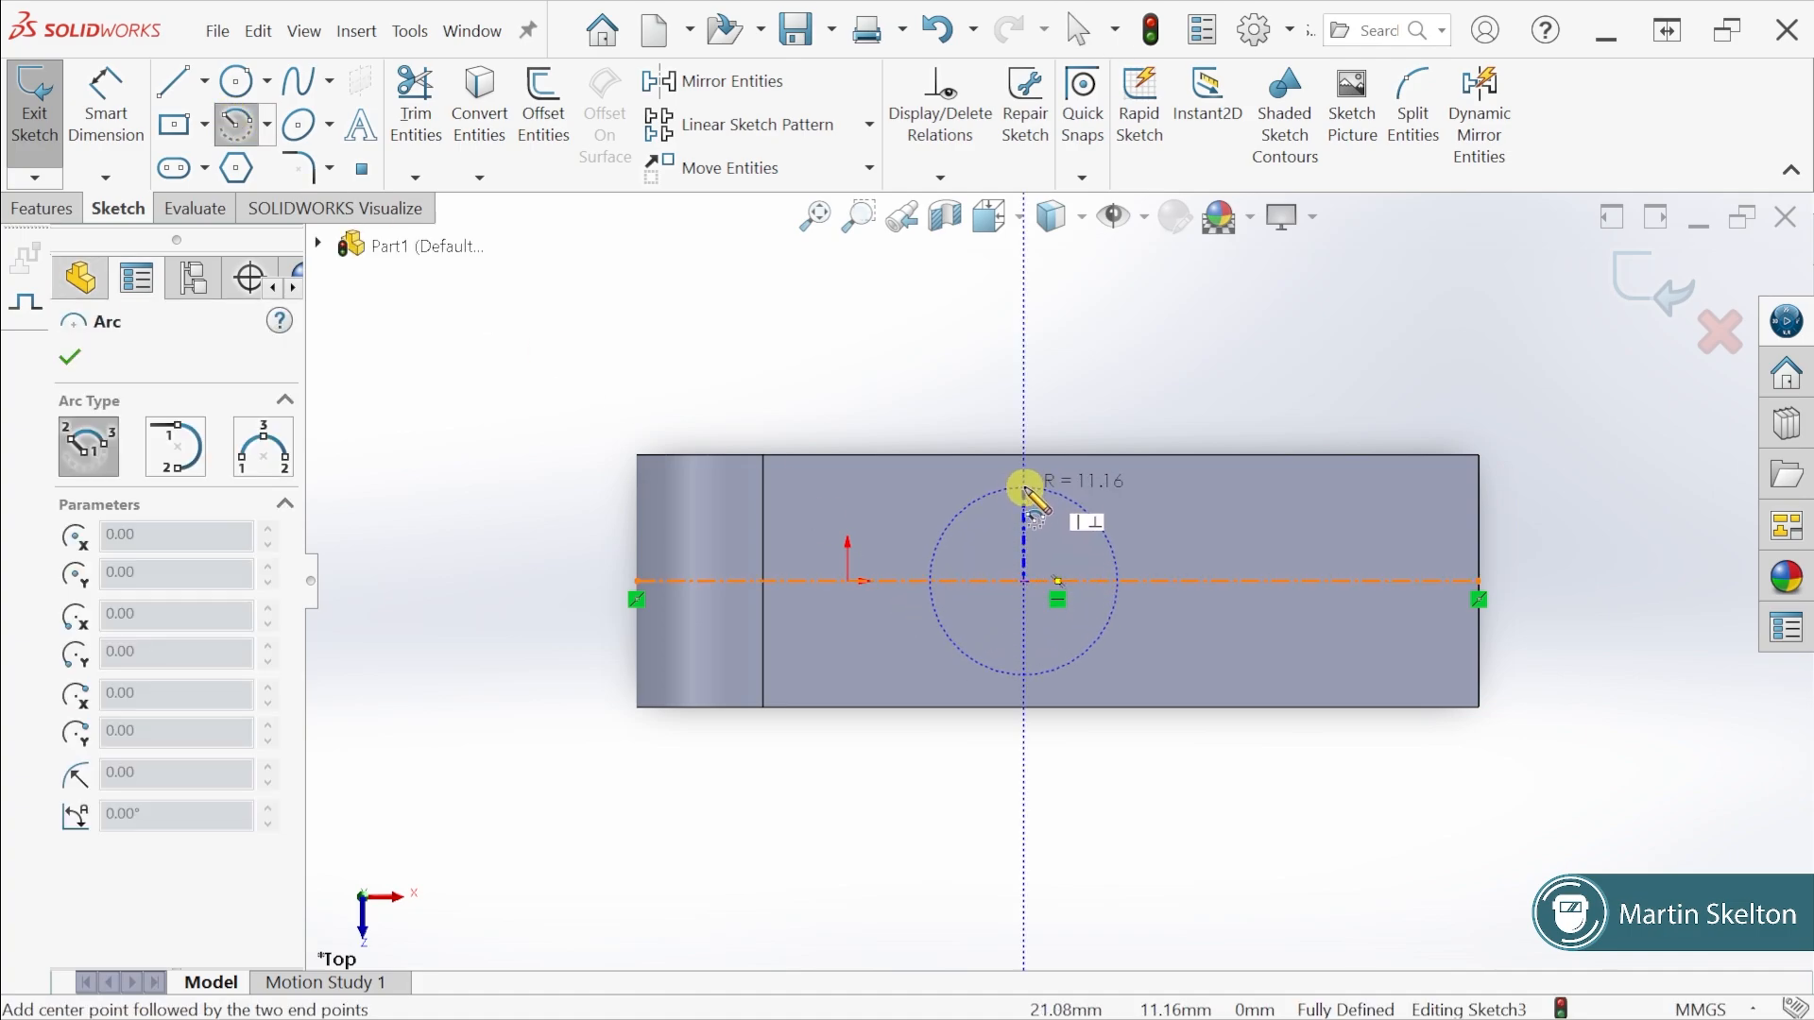
left_click(1024, 487)
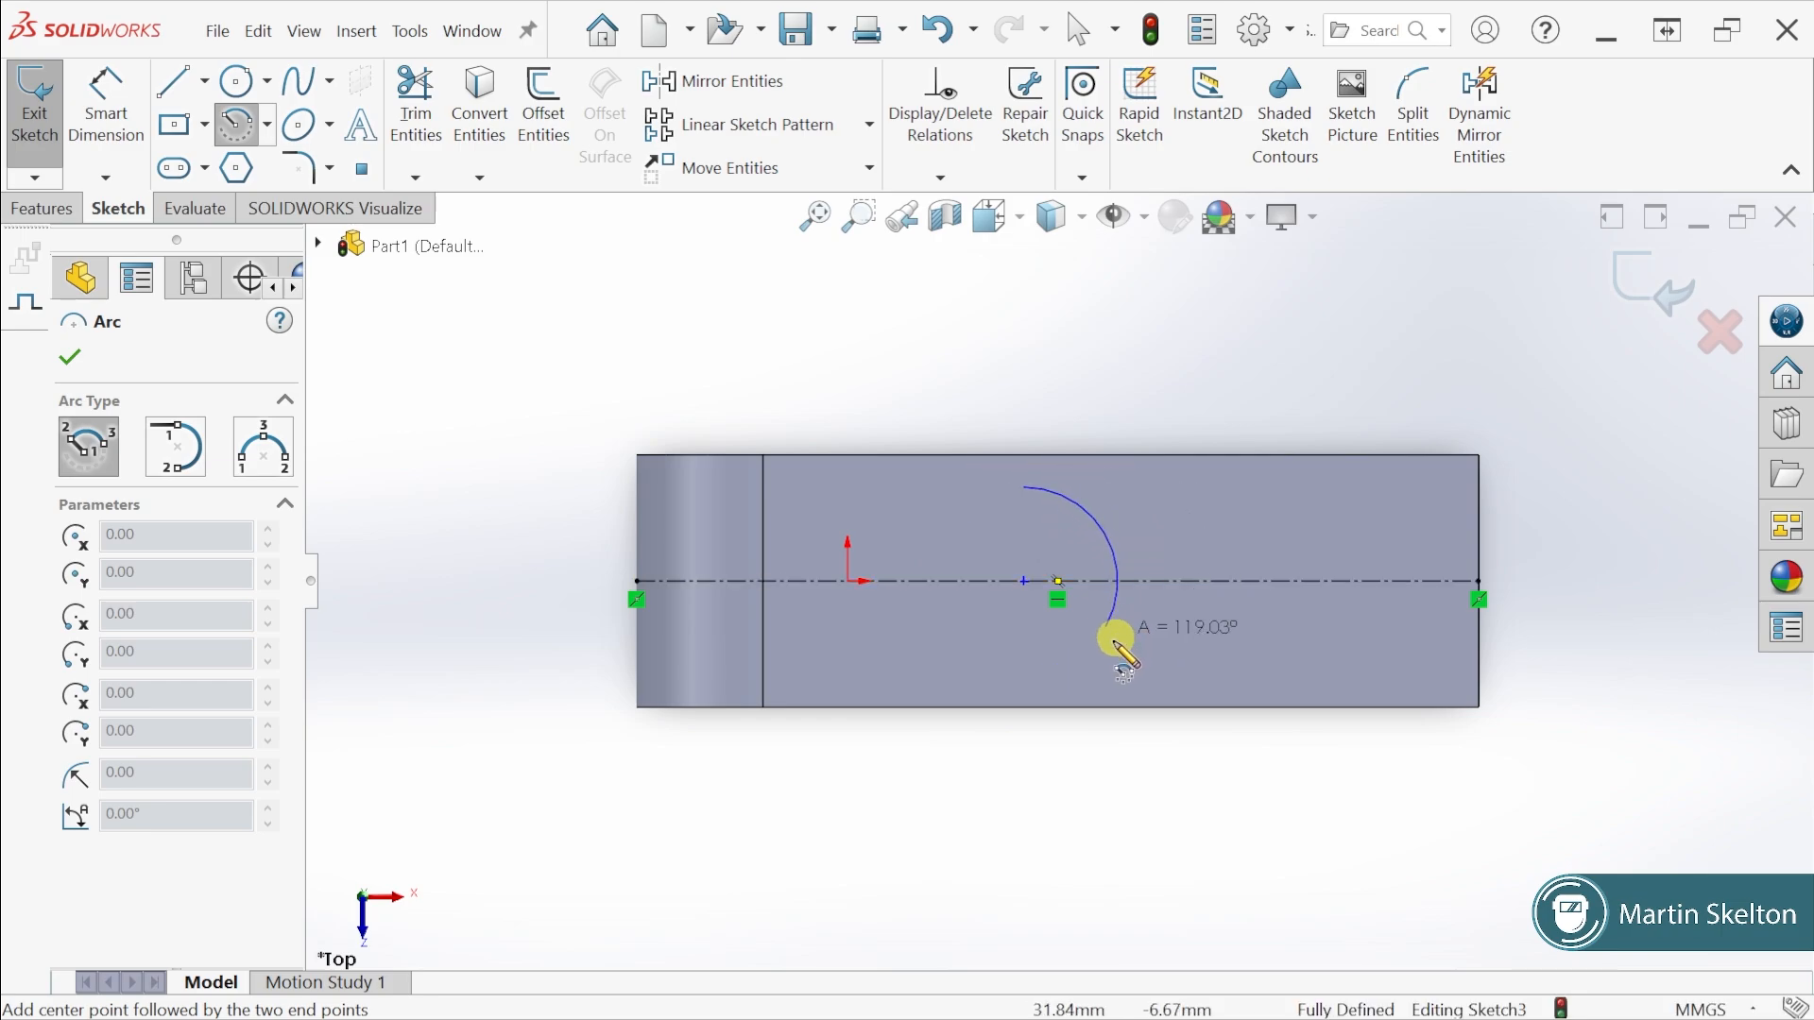
left_click(1023, 675)
Close the slot profile with two horizontal lines from the arc's ends and a vertical line along the rounded end's edge
left_click(174, 82)
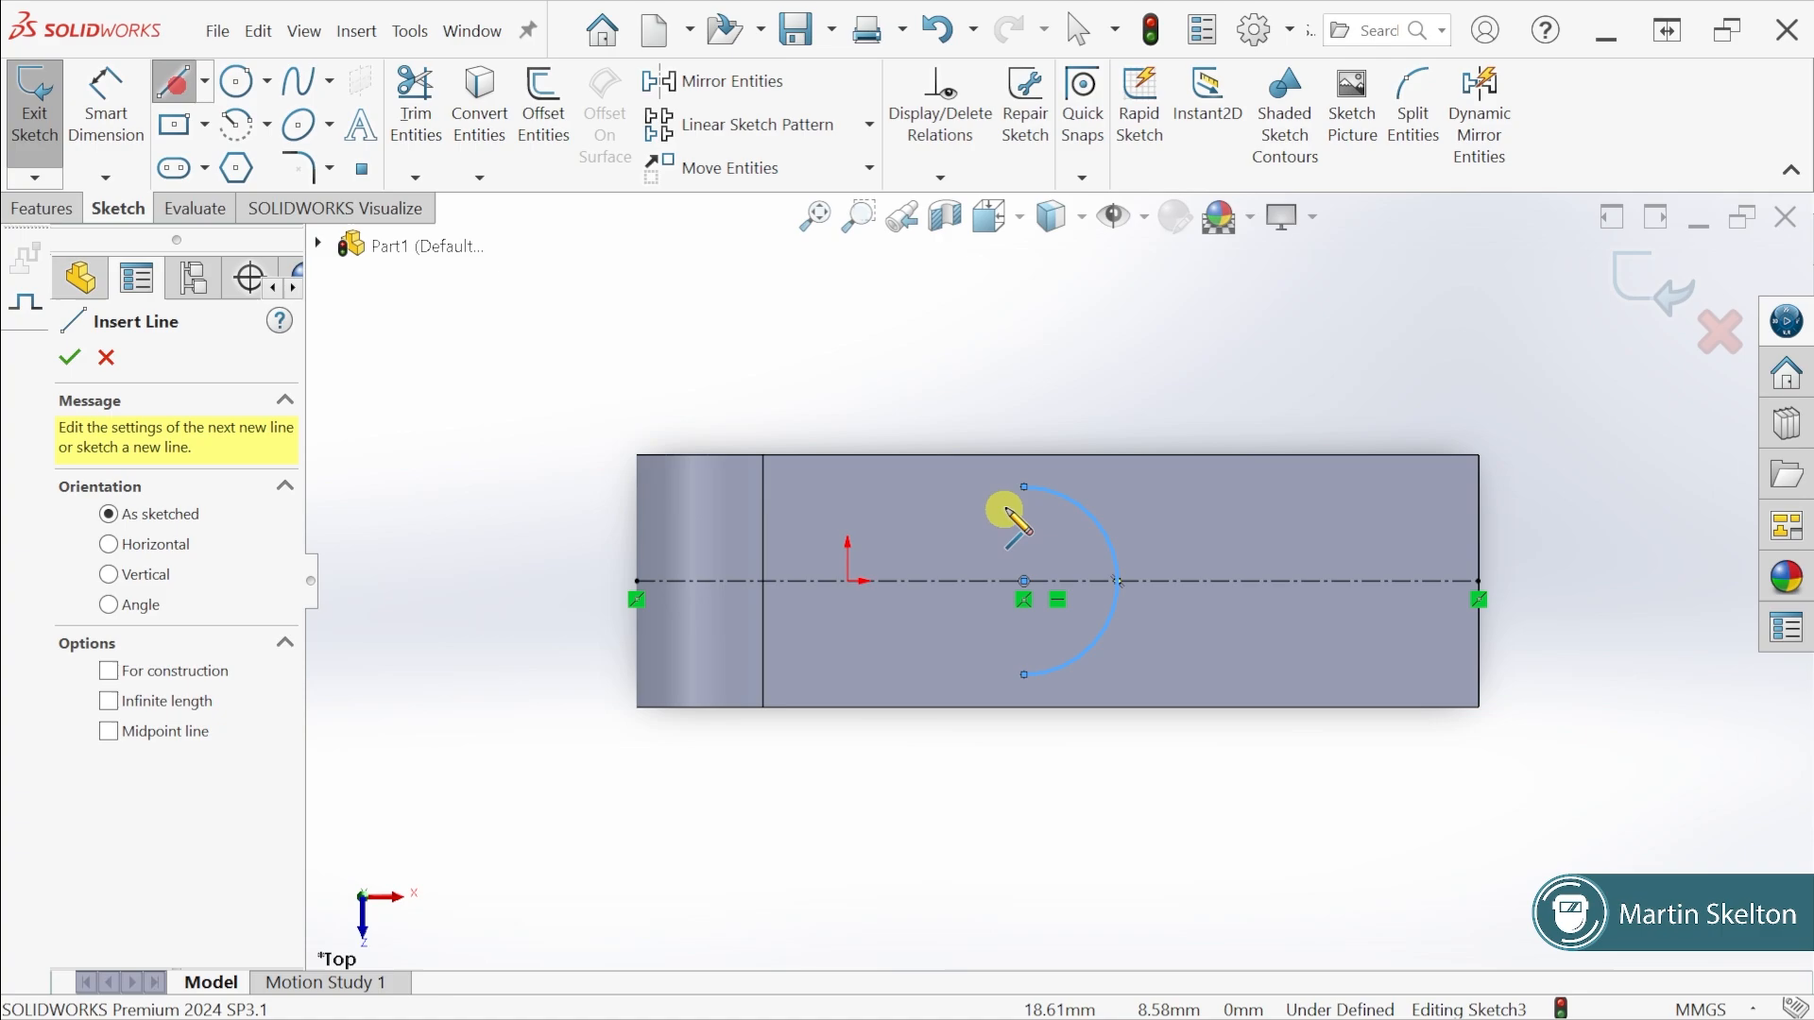
left_click(1023, 486)
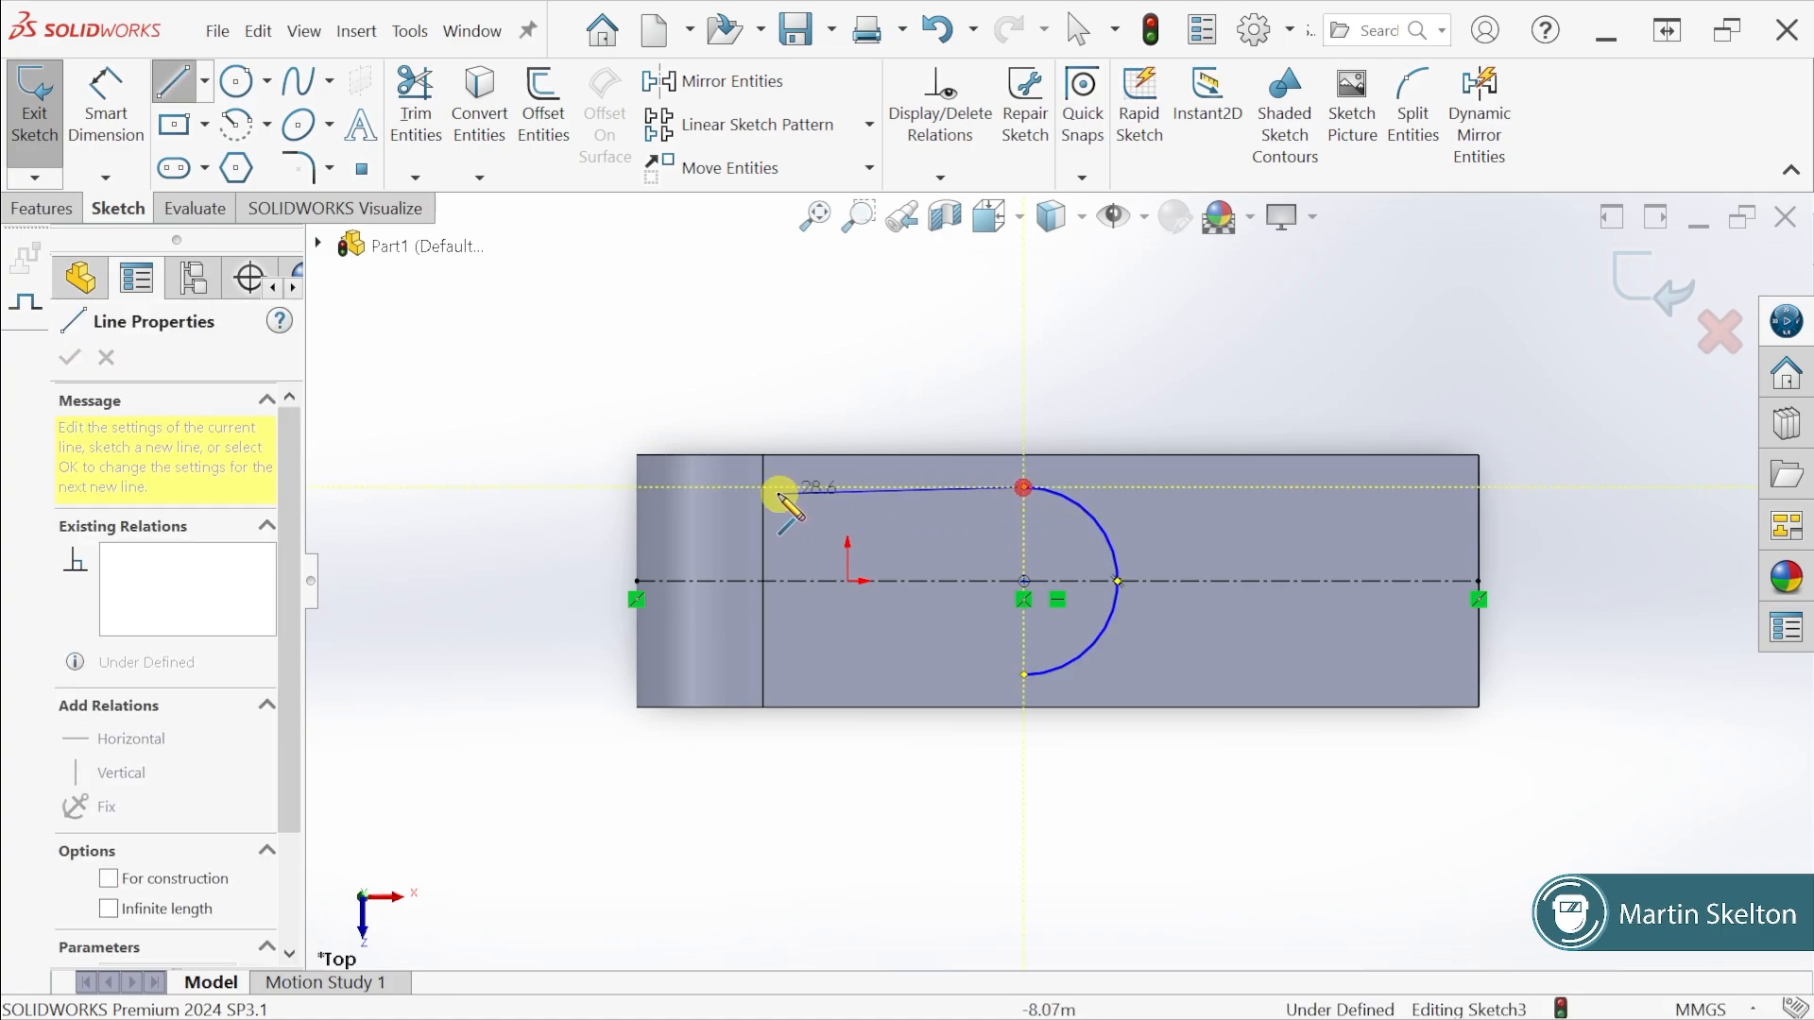
left_click(637, 486)
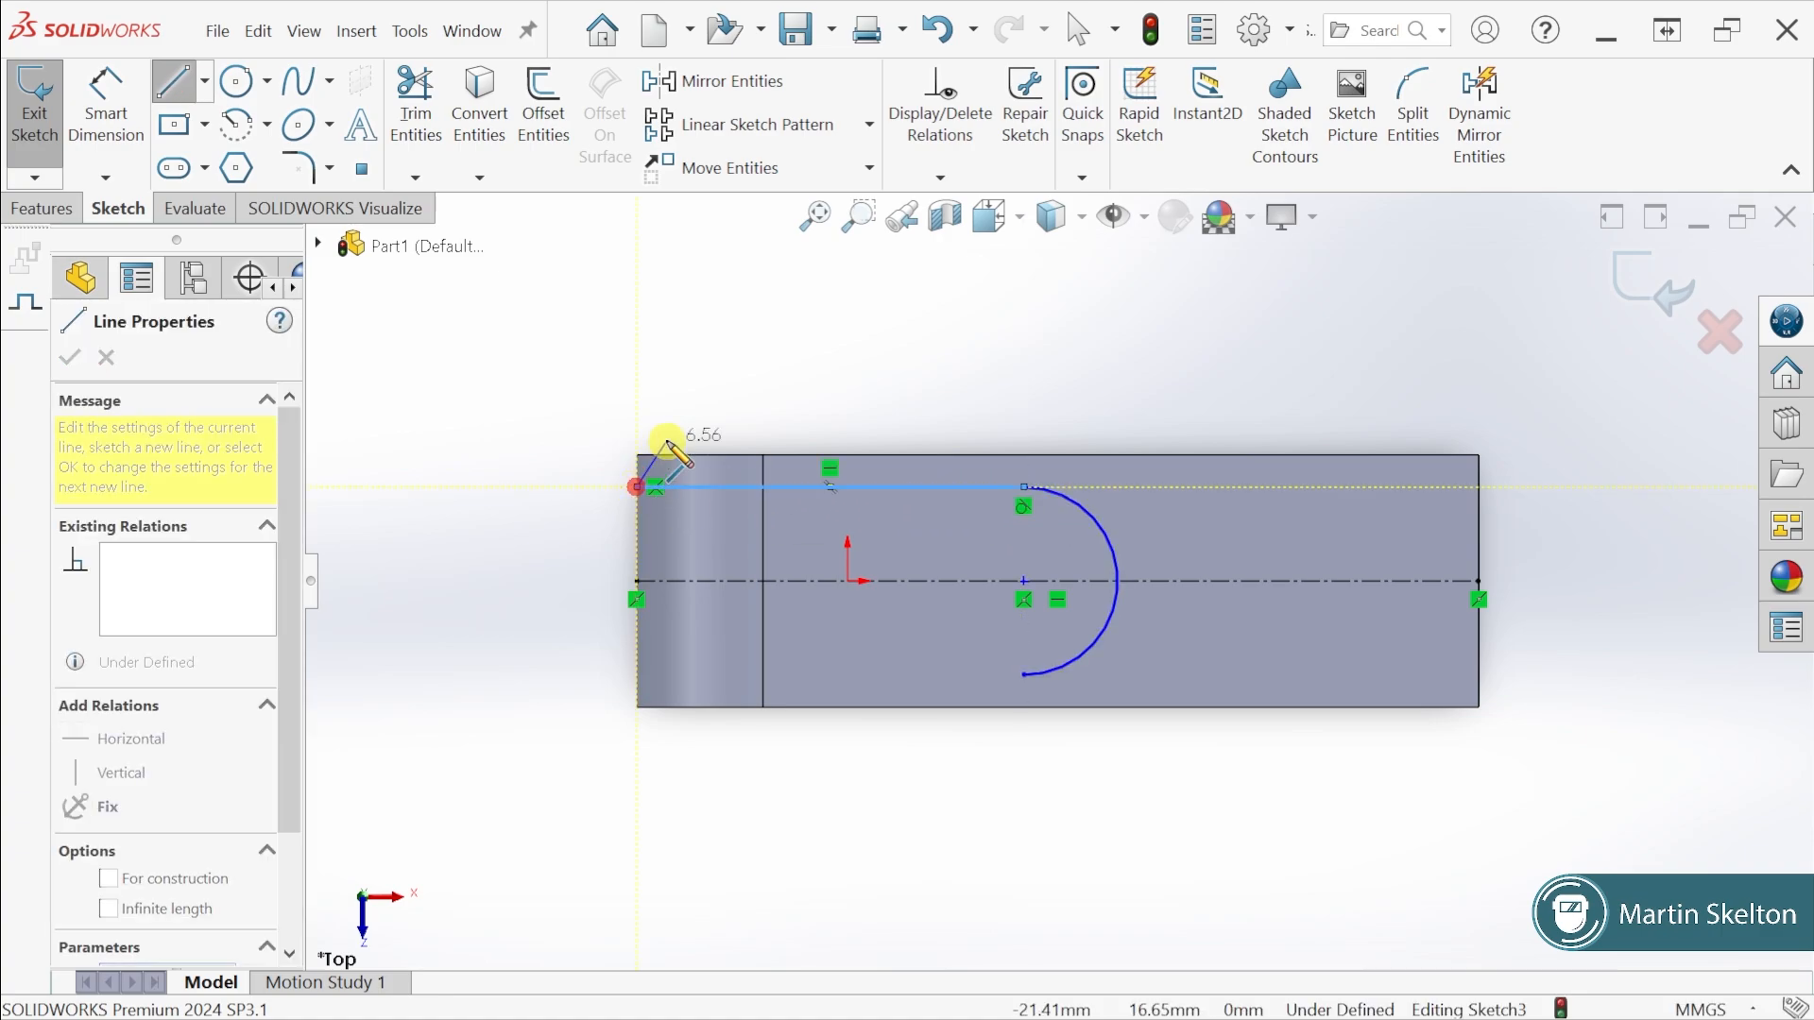
left_click(637, 675)
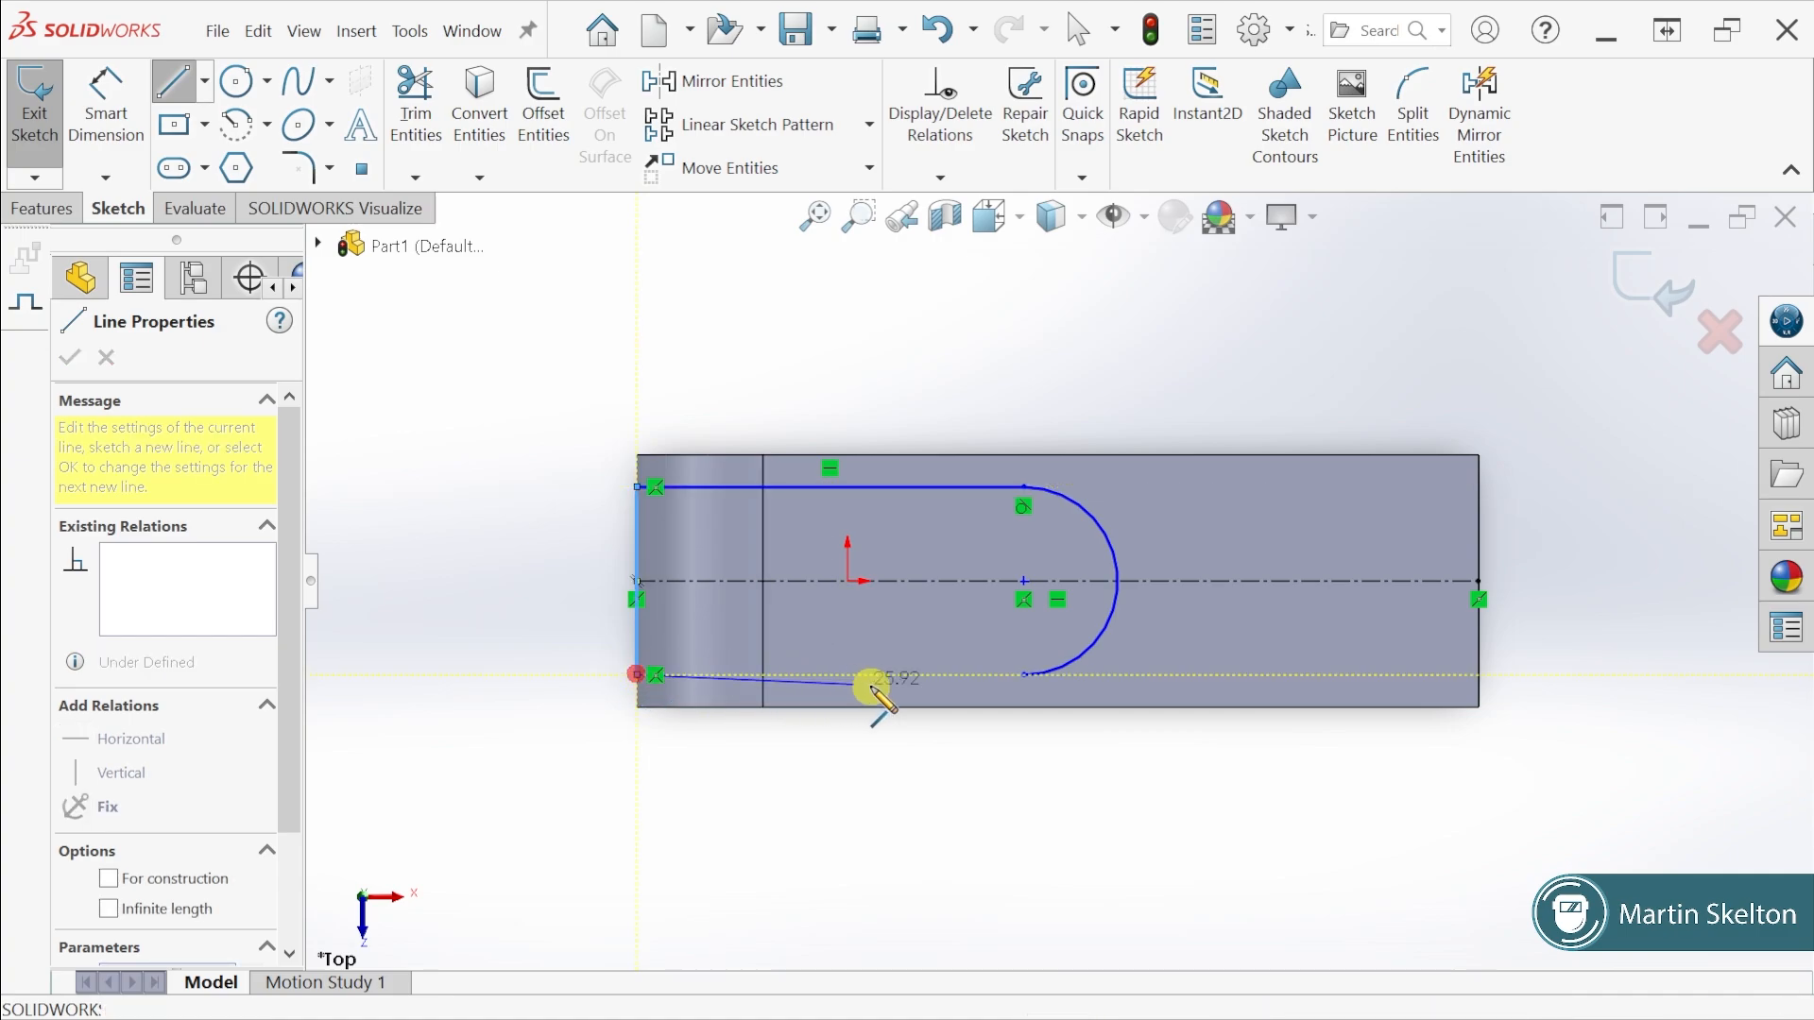
left_click(1026, 676)
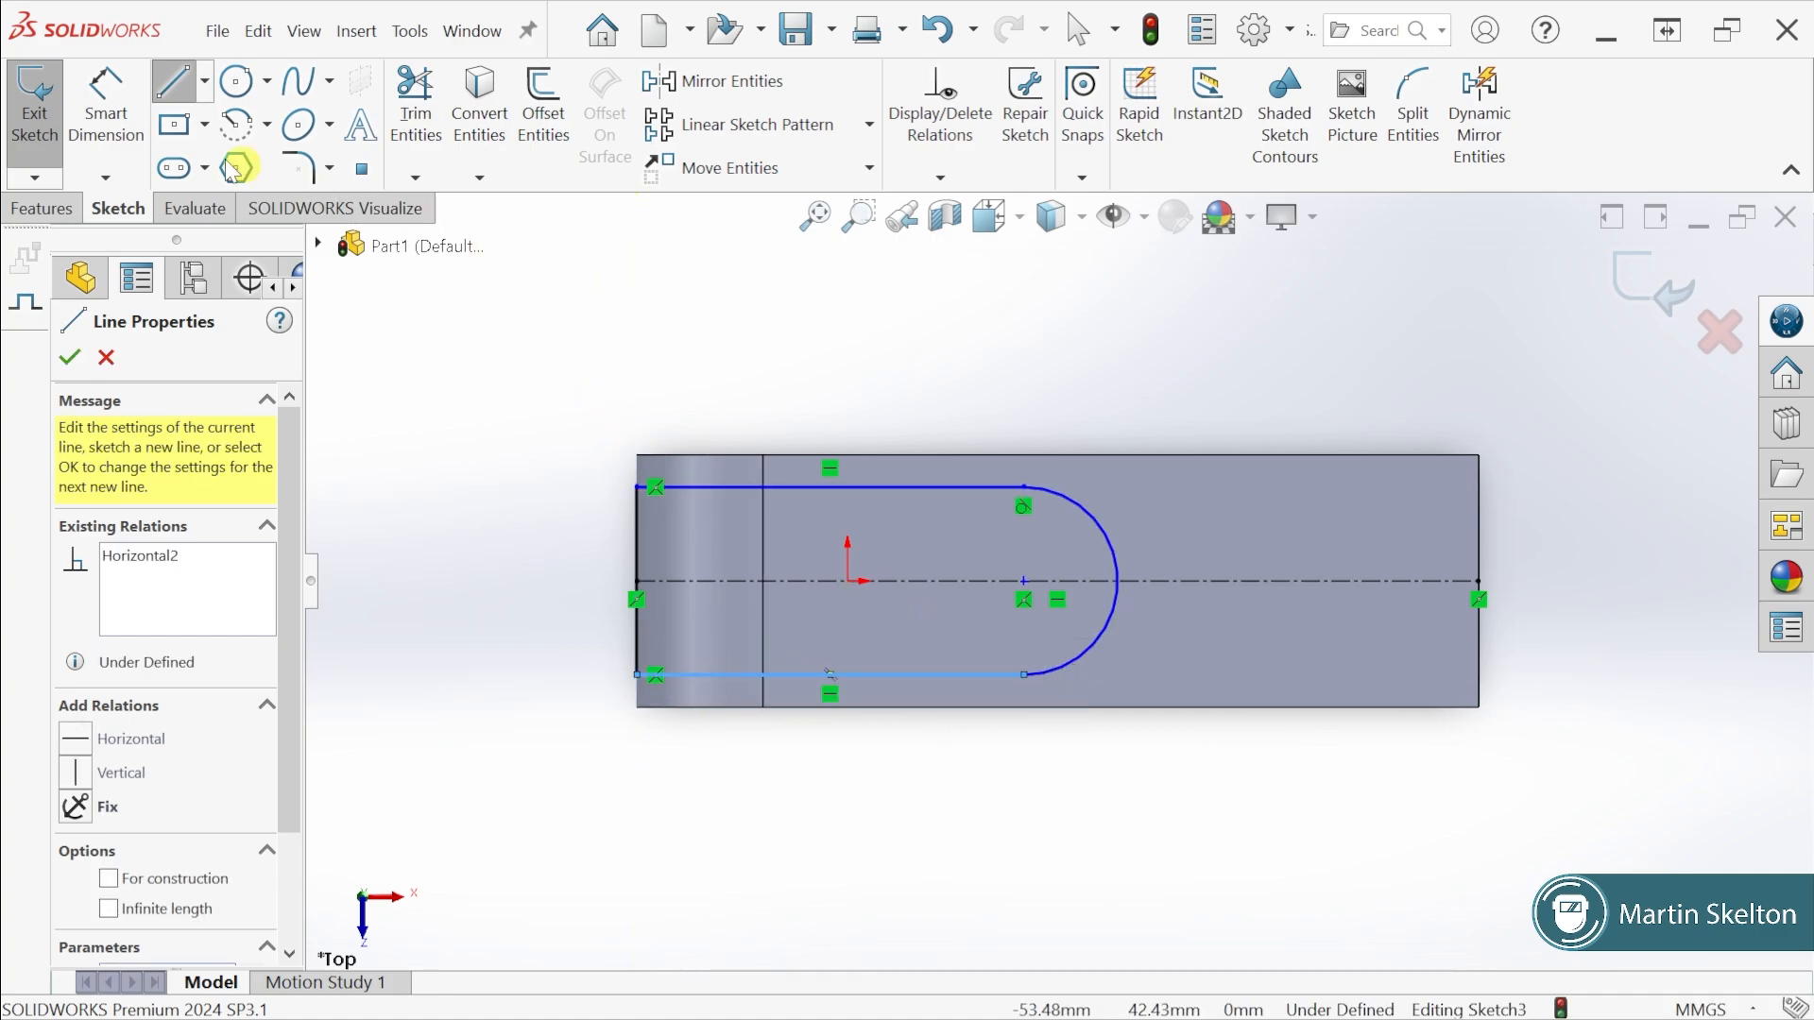
Dimension the slot's straight upper line to 37.5 mm
left_click(105, 104)
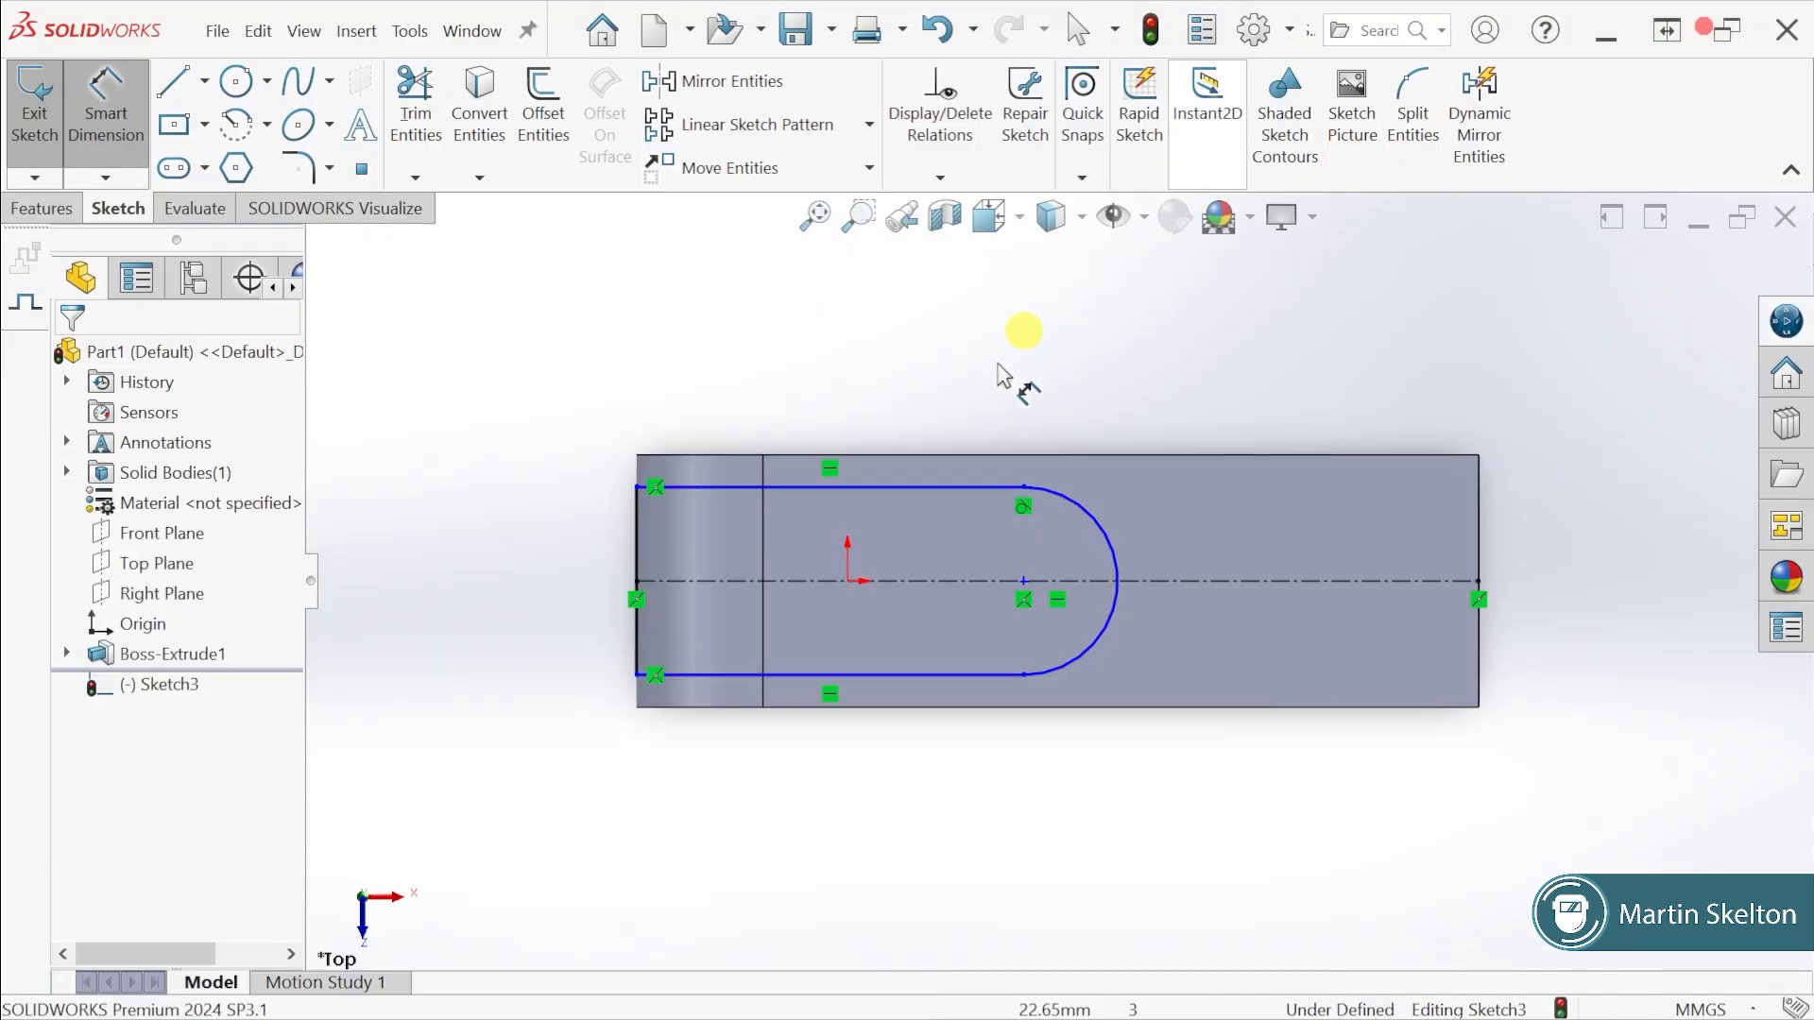
left_click(834, 487)
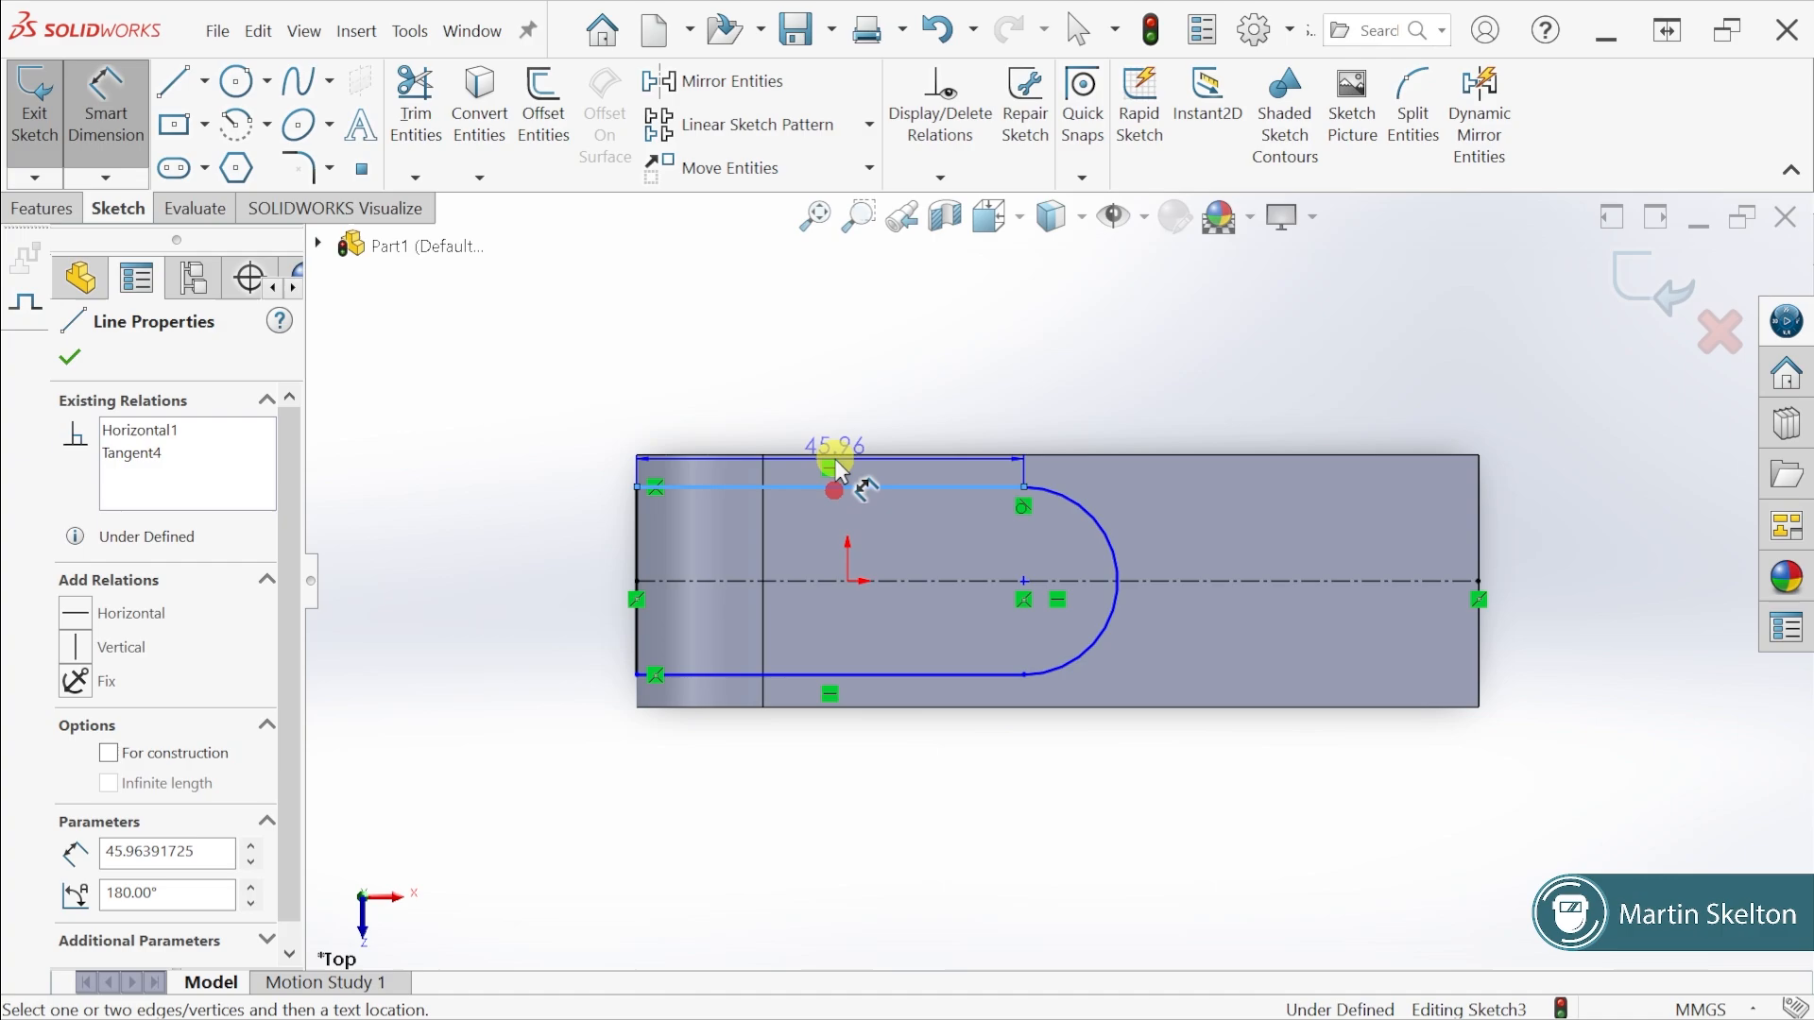
left_click(837, 397)
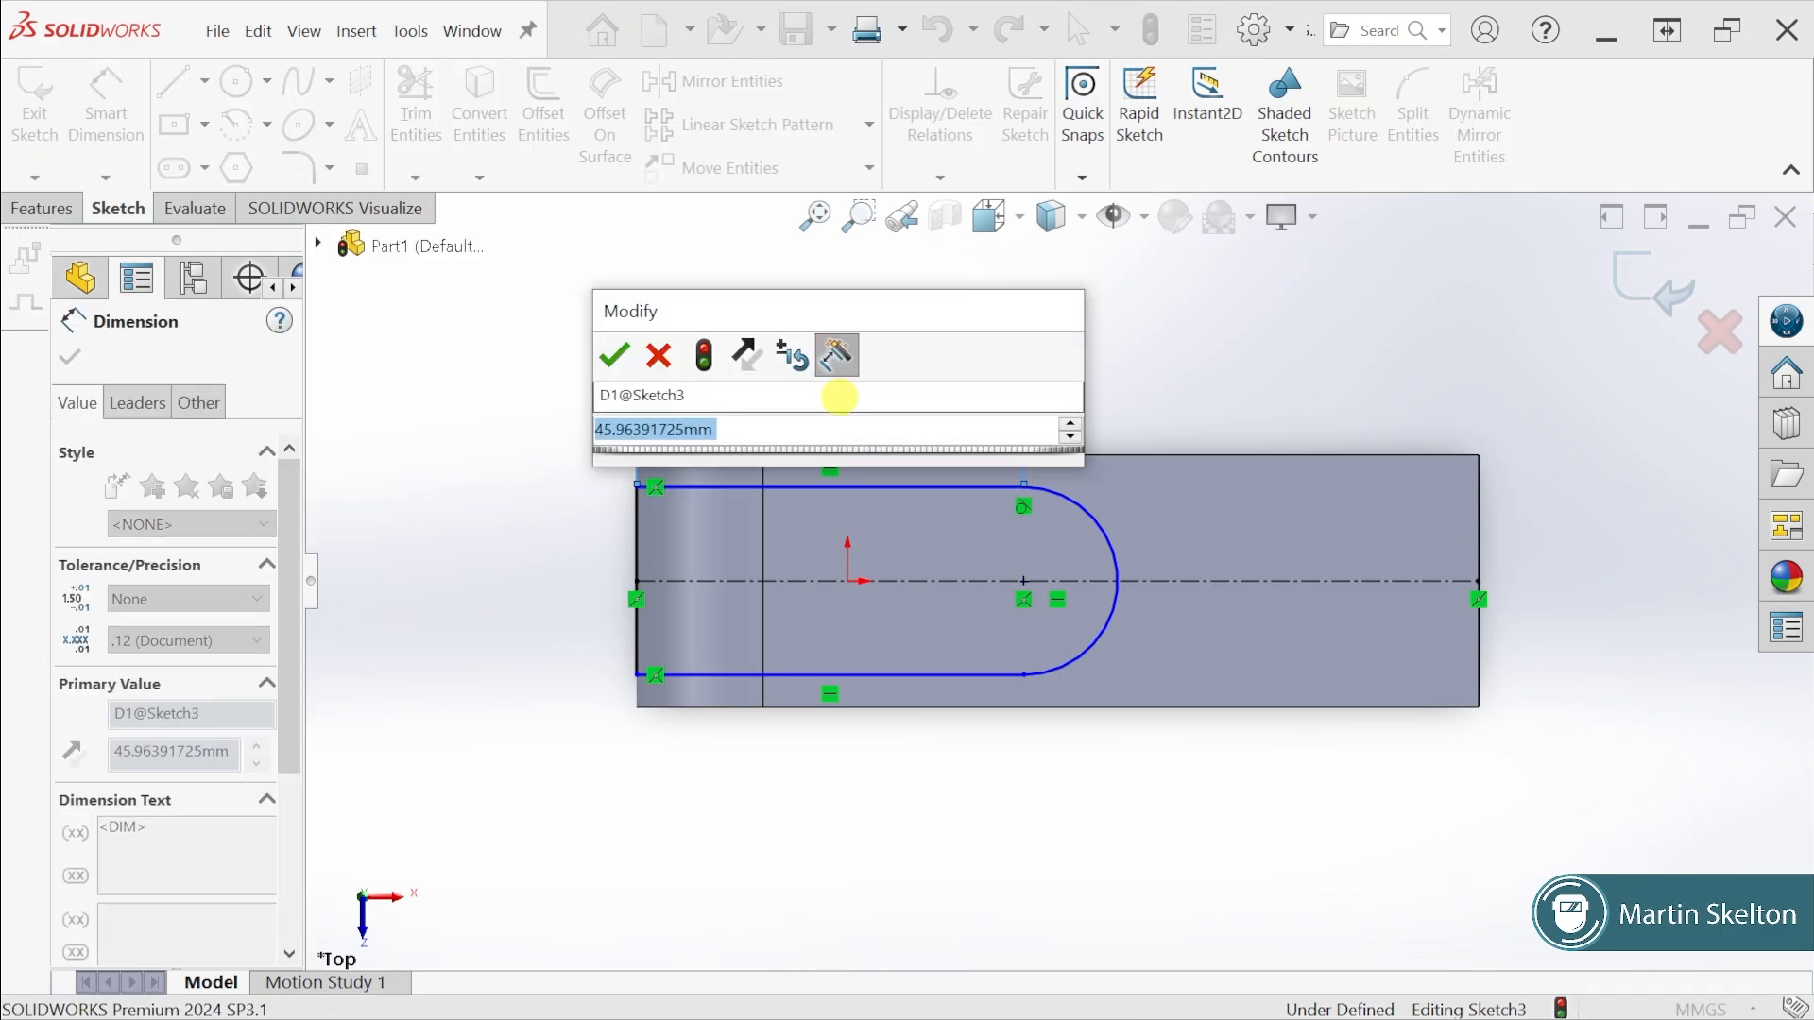
type("37.5")
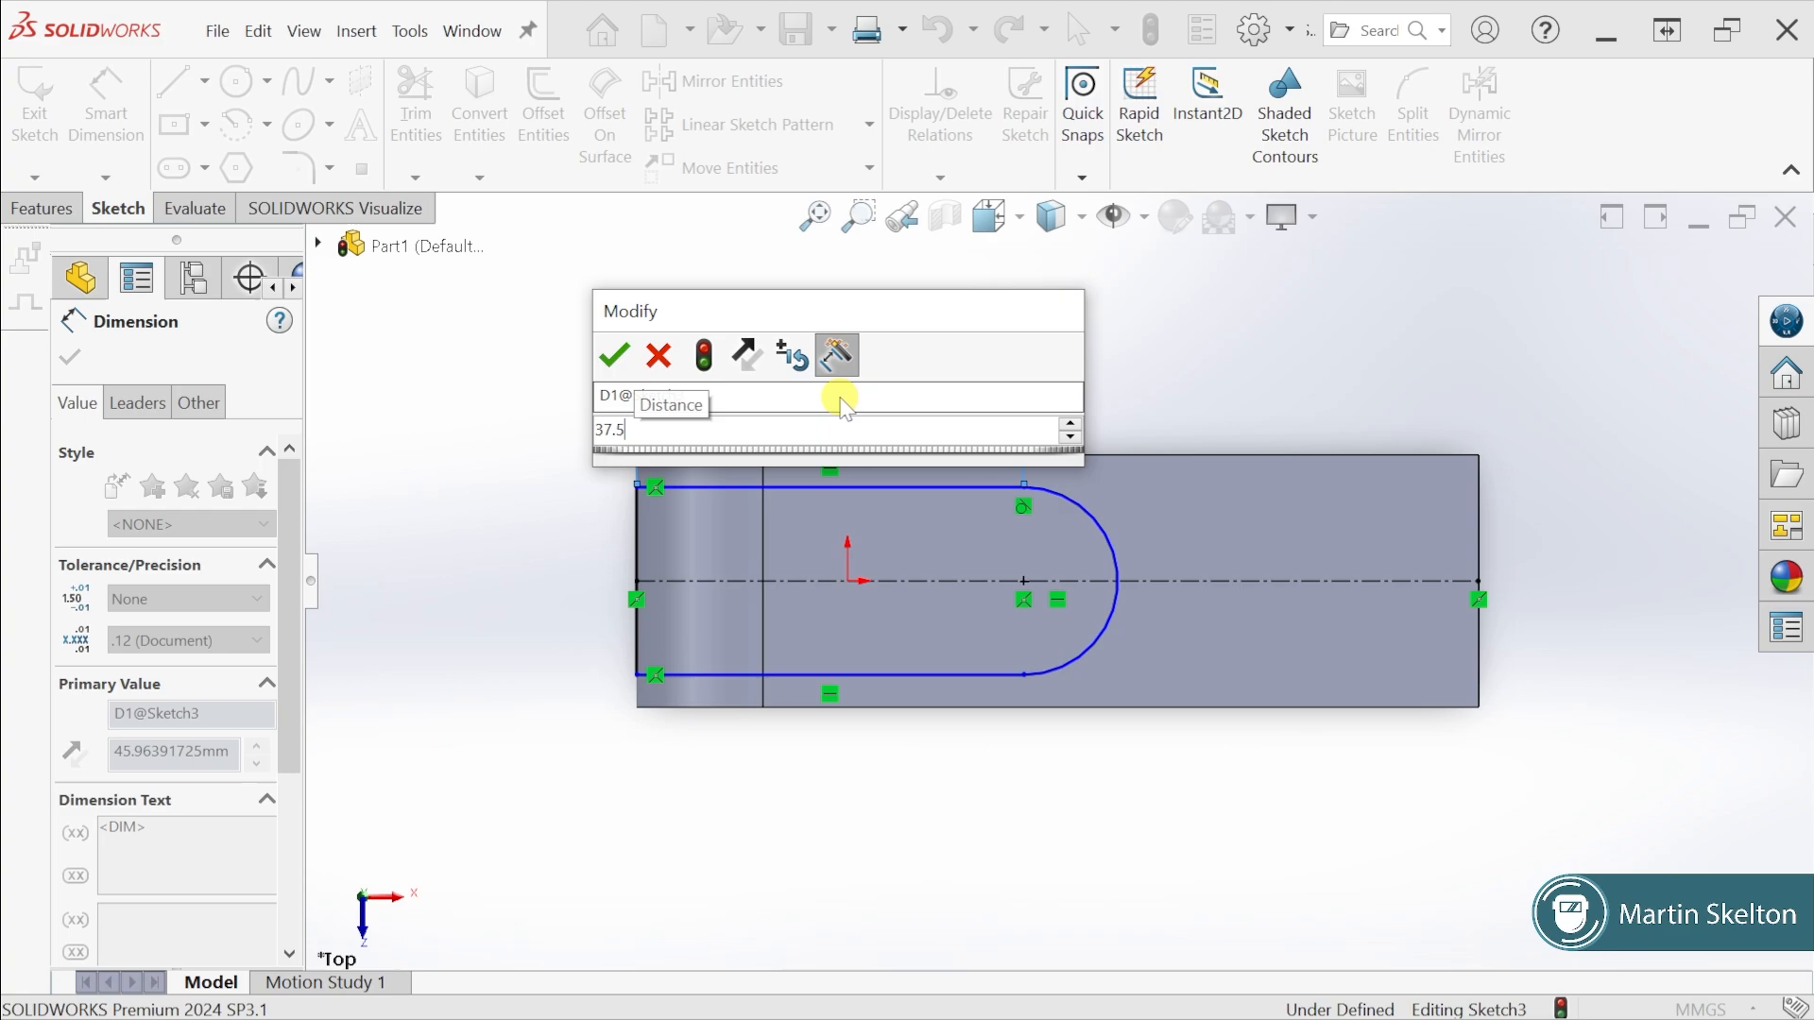
key("Return")
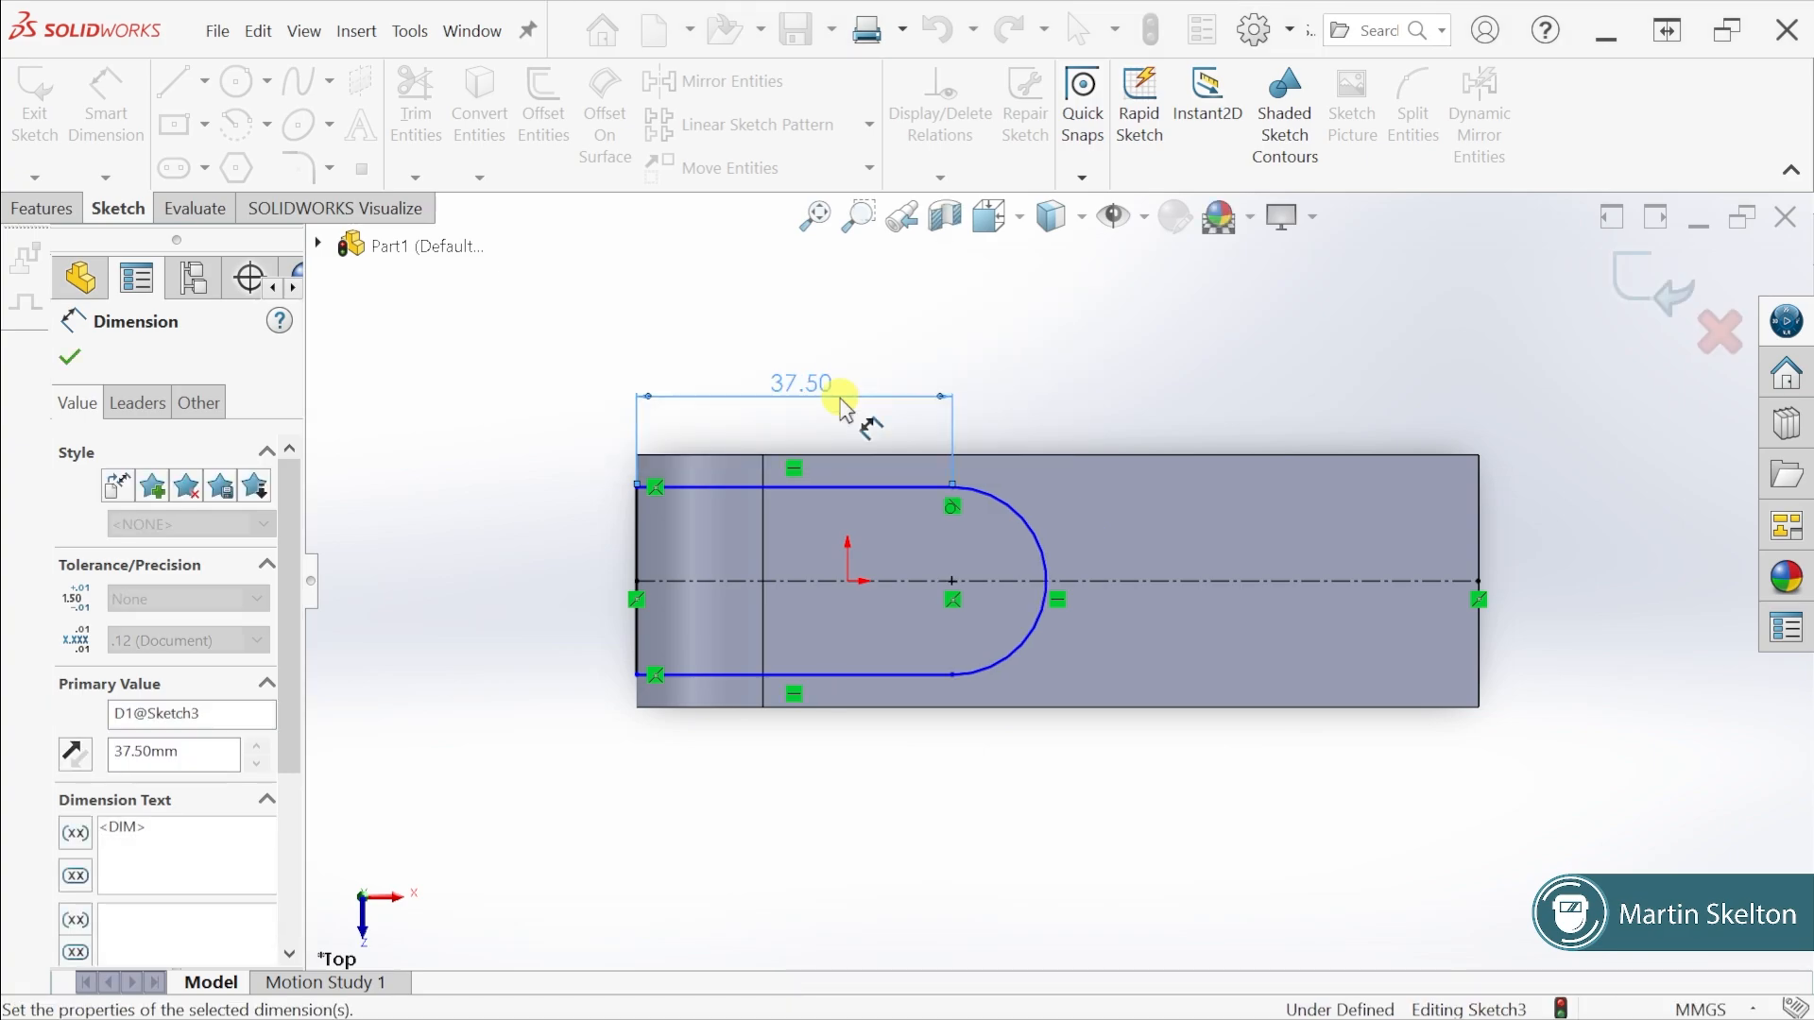
Dimension the vertical line at the slot's open end to 15 mm
left_click(634, 535)
left_click(579, 573)
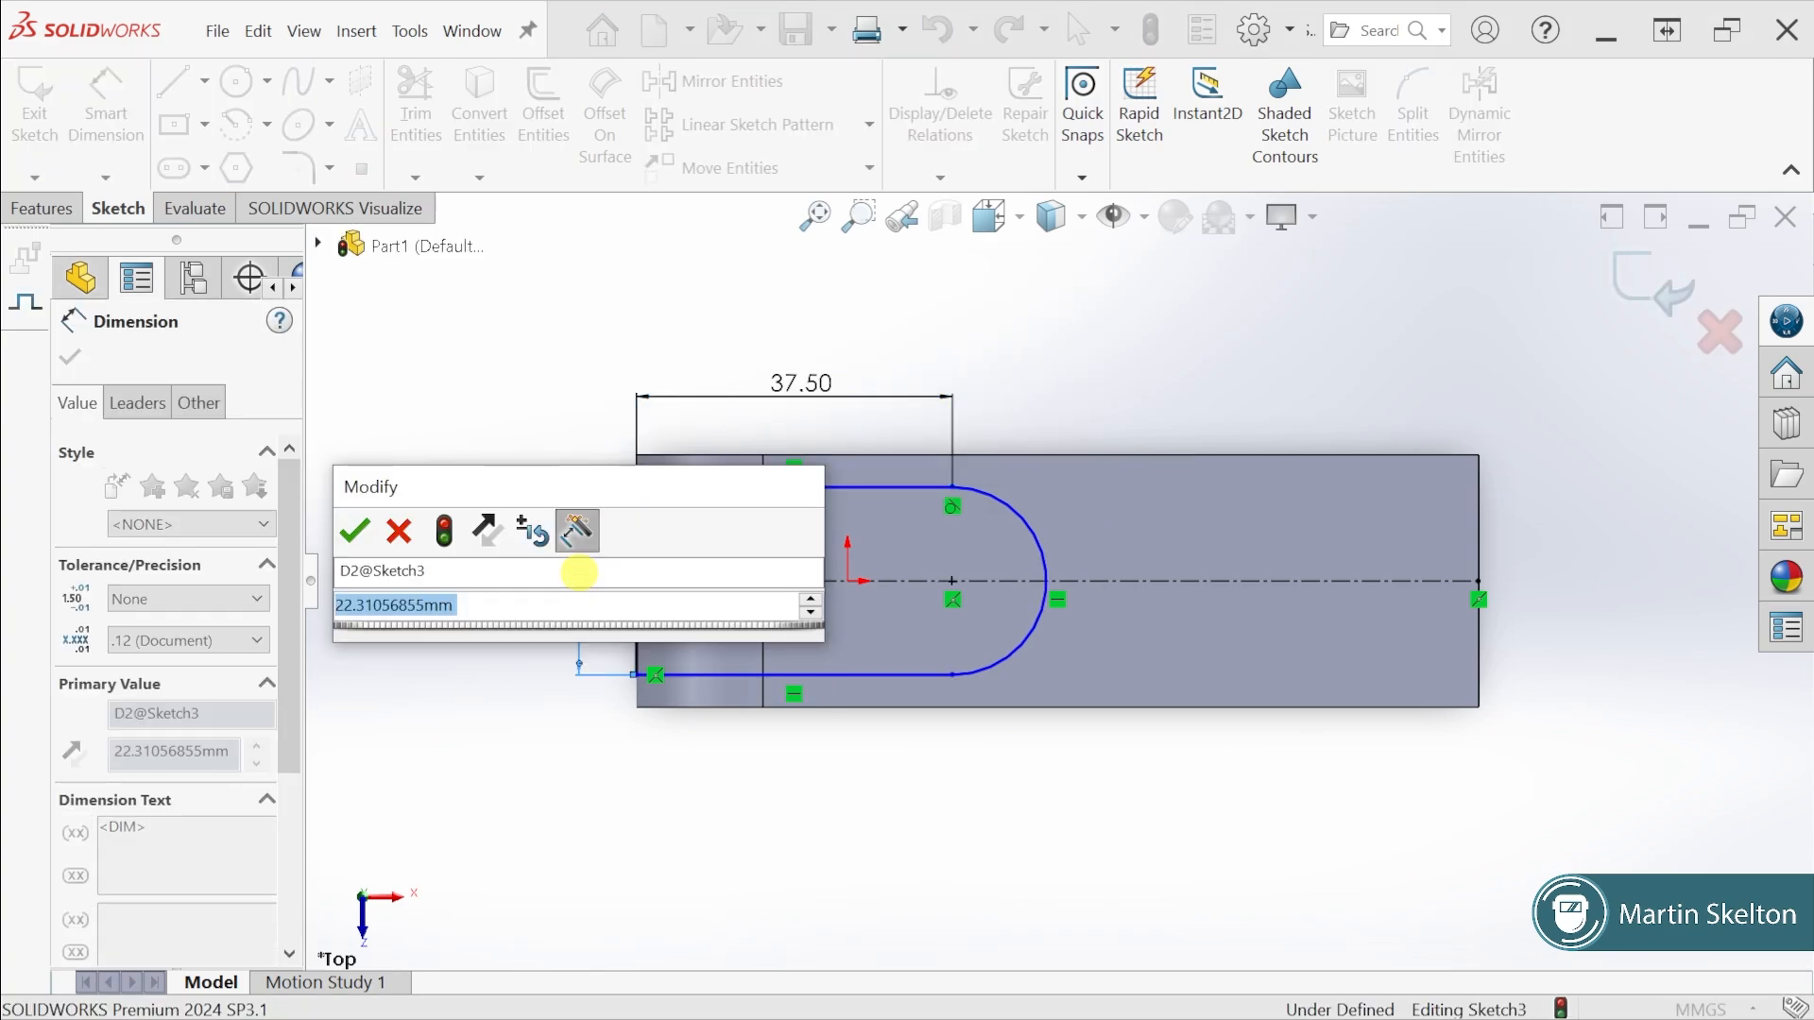
type("15")
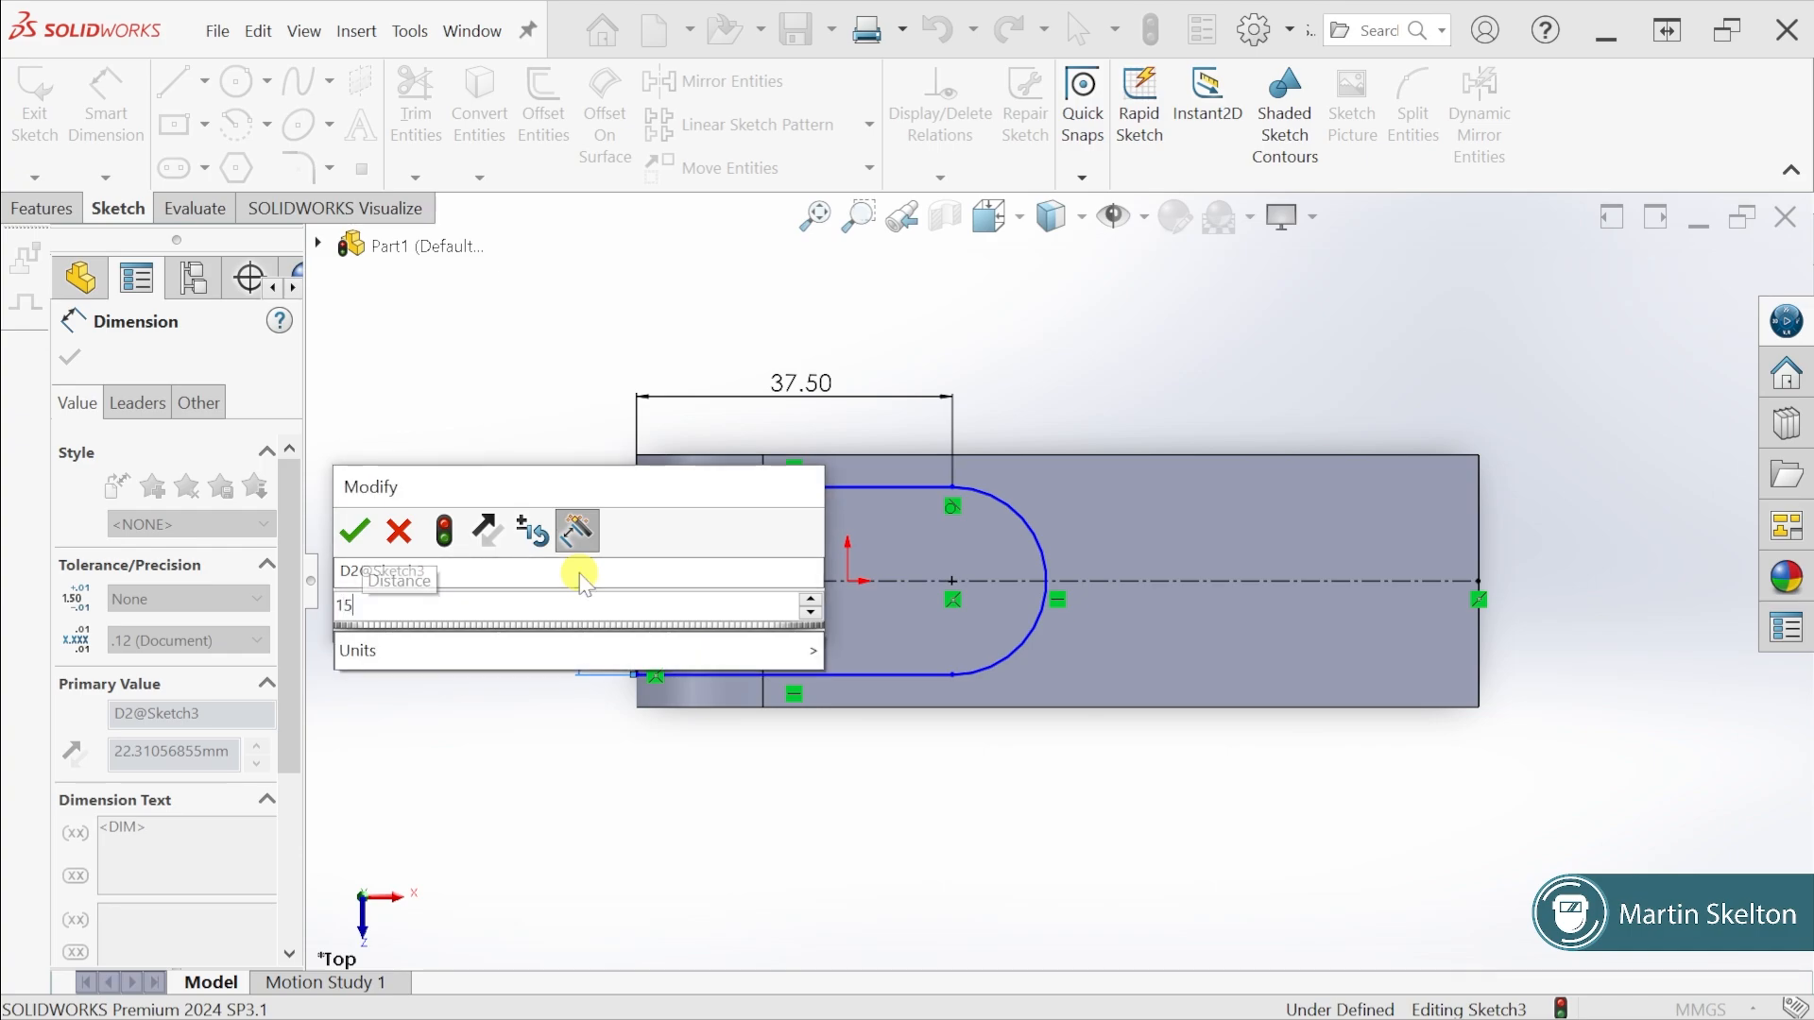
key("Return")
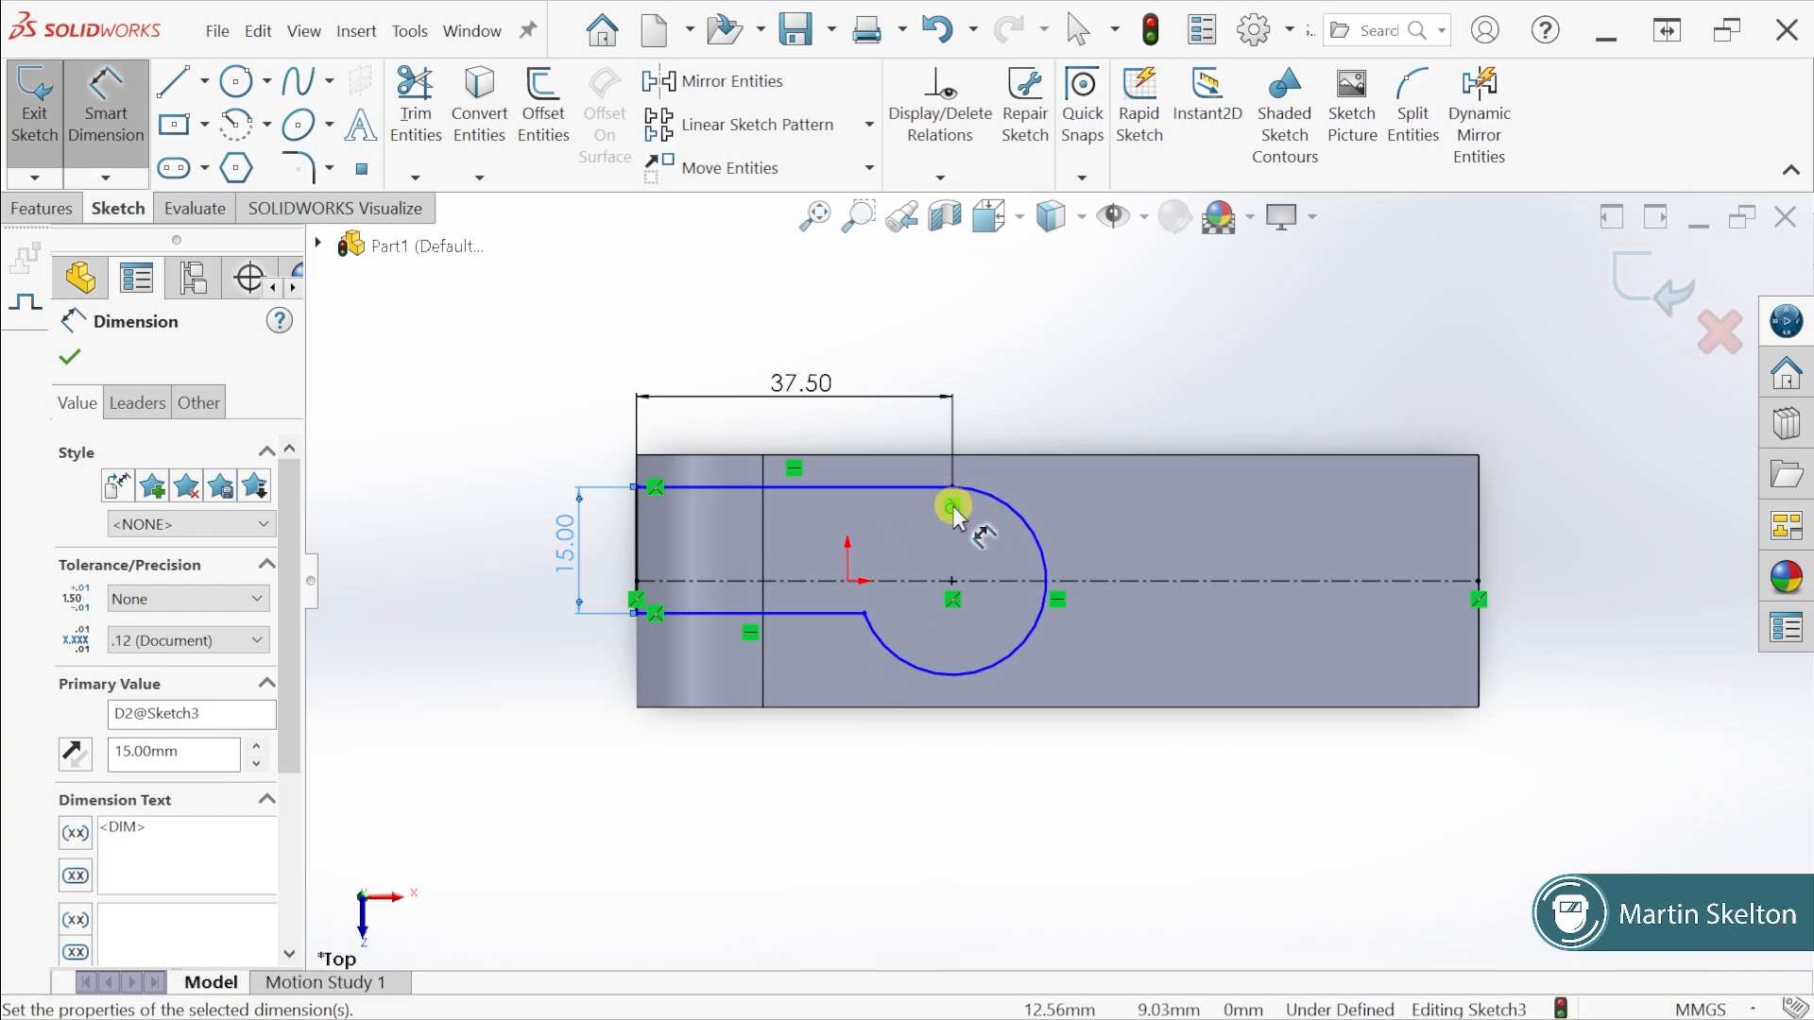
left_click(68, 357)
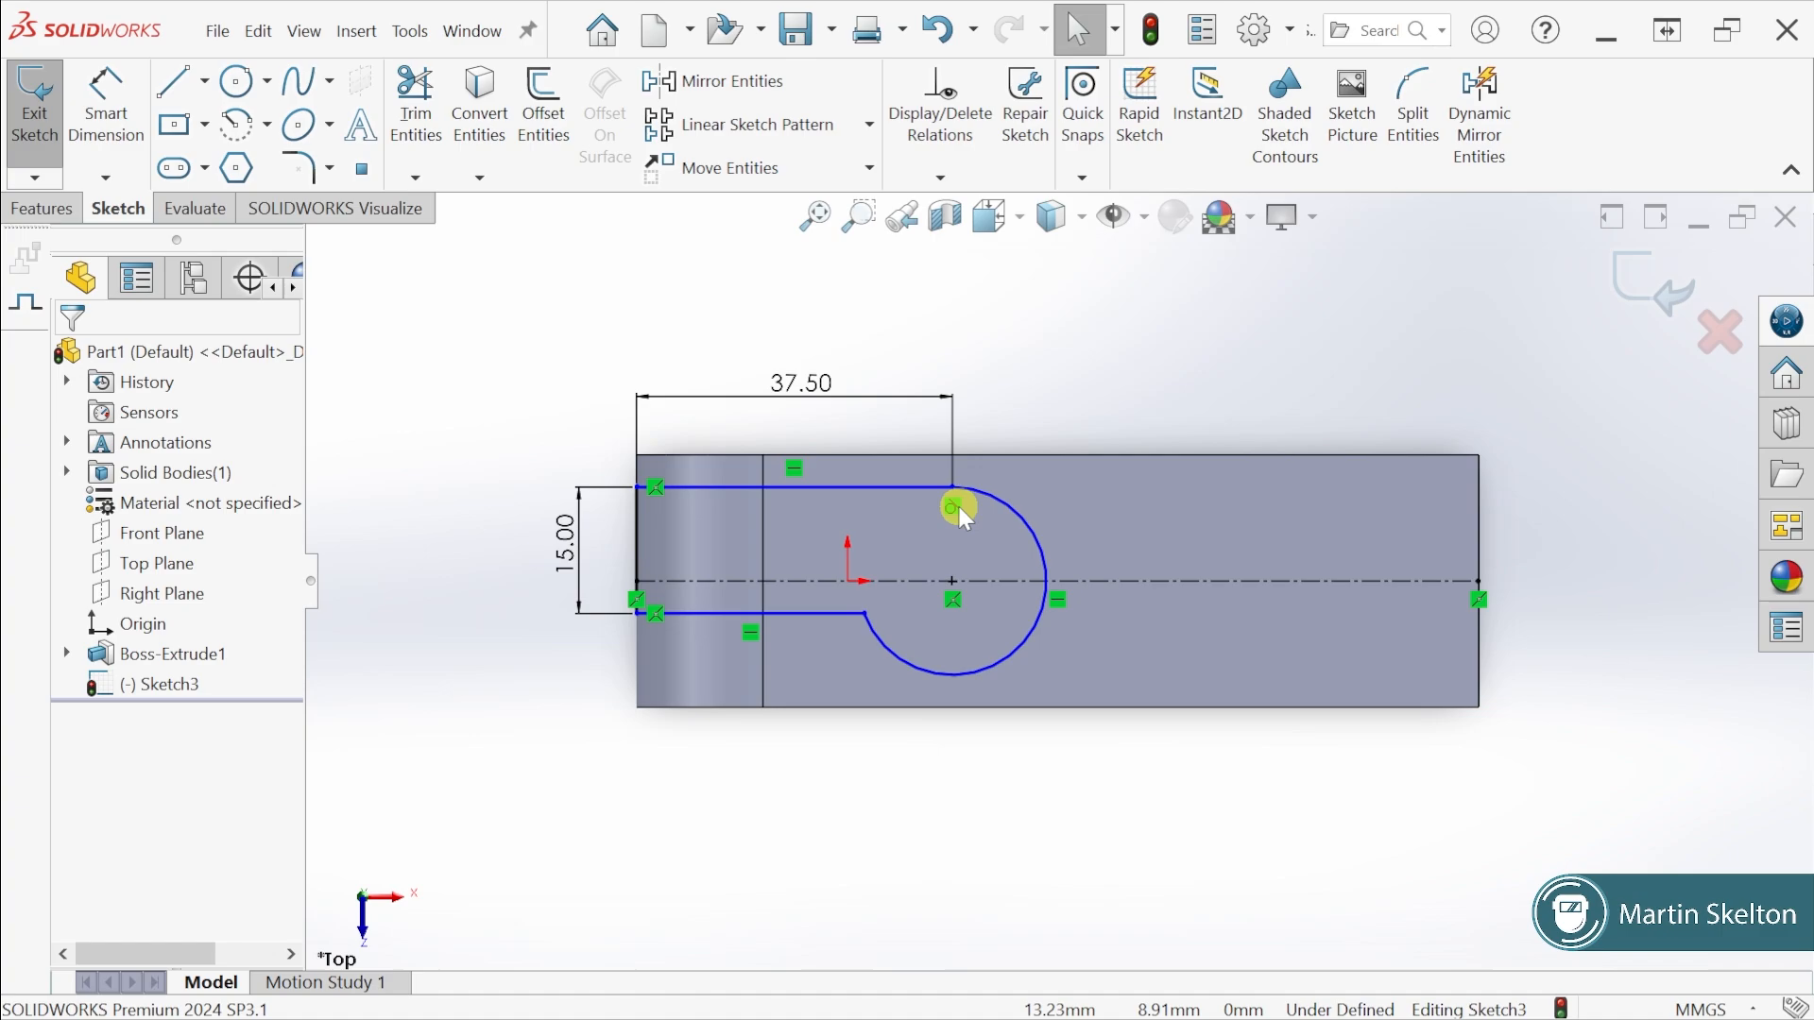
Make the slot's lower horizontal line tangent to the arc and clear the selection
left_click(873, 633)
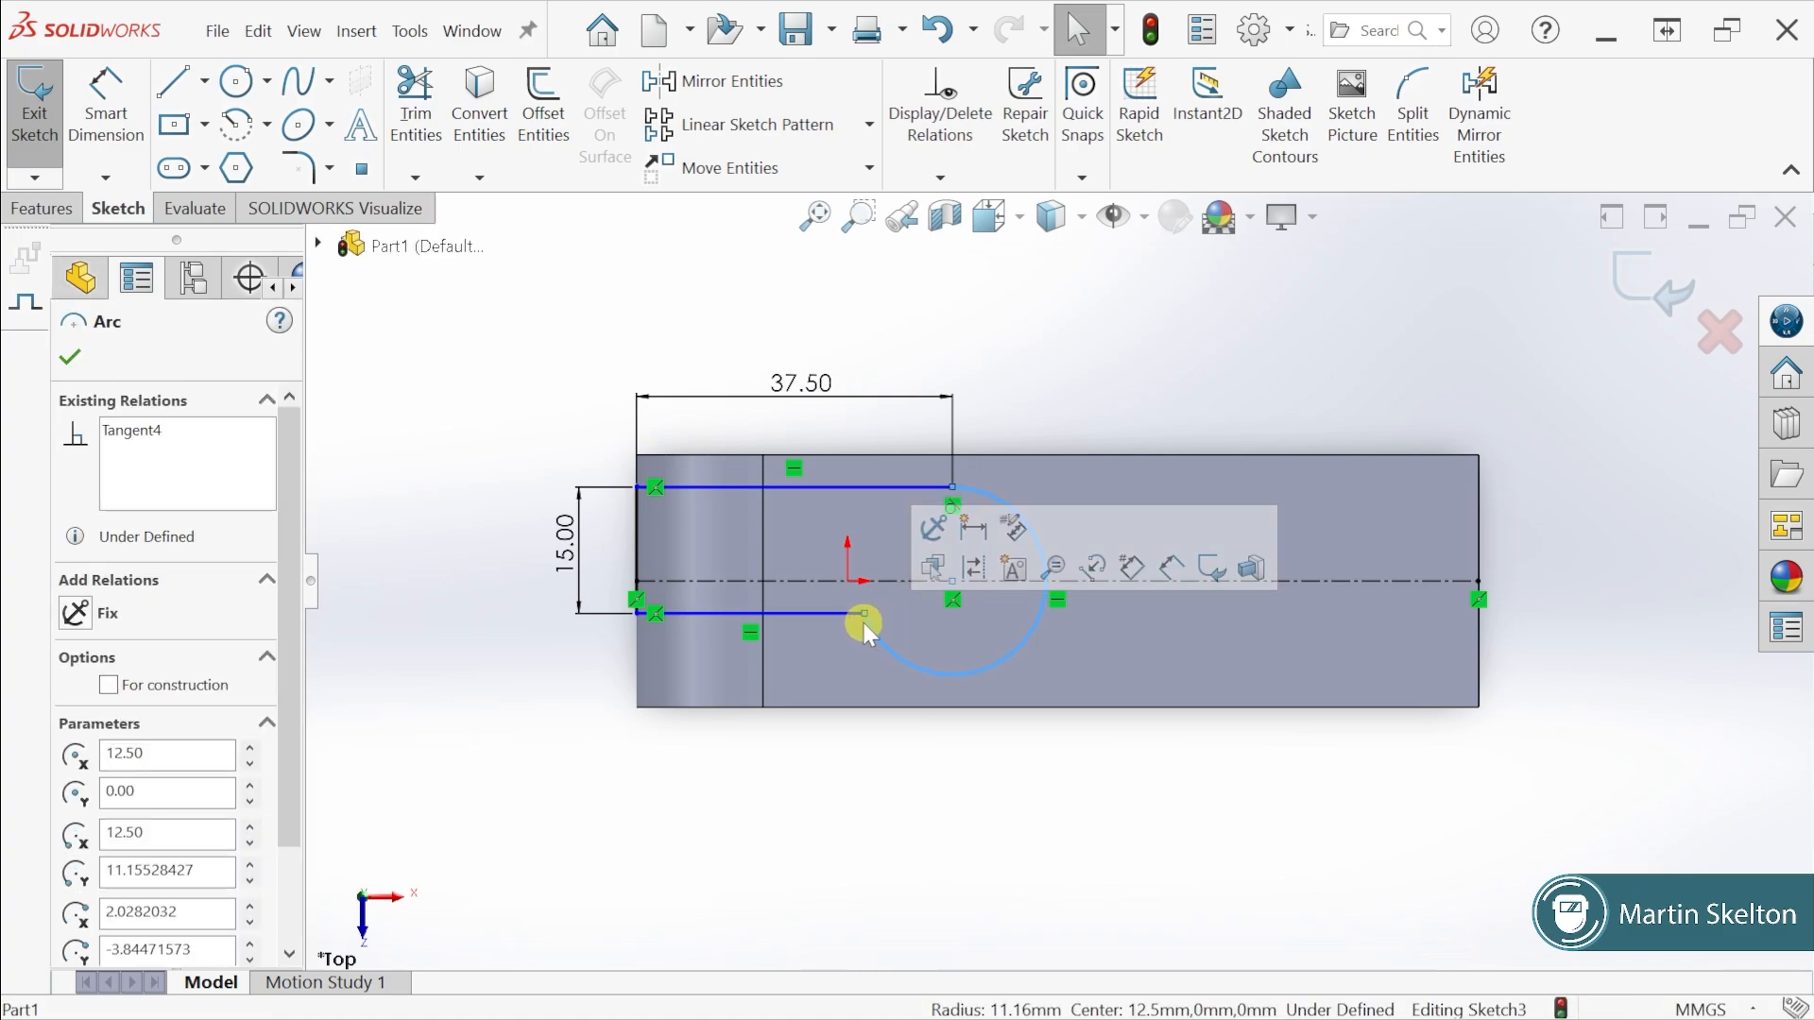
left_click(846, 614, "ctrl")
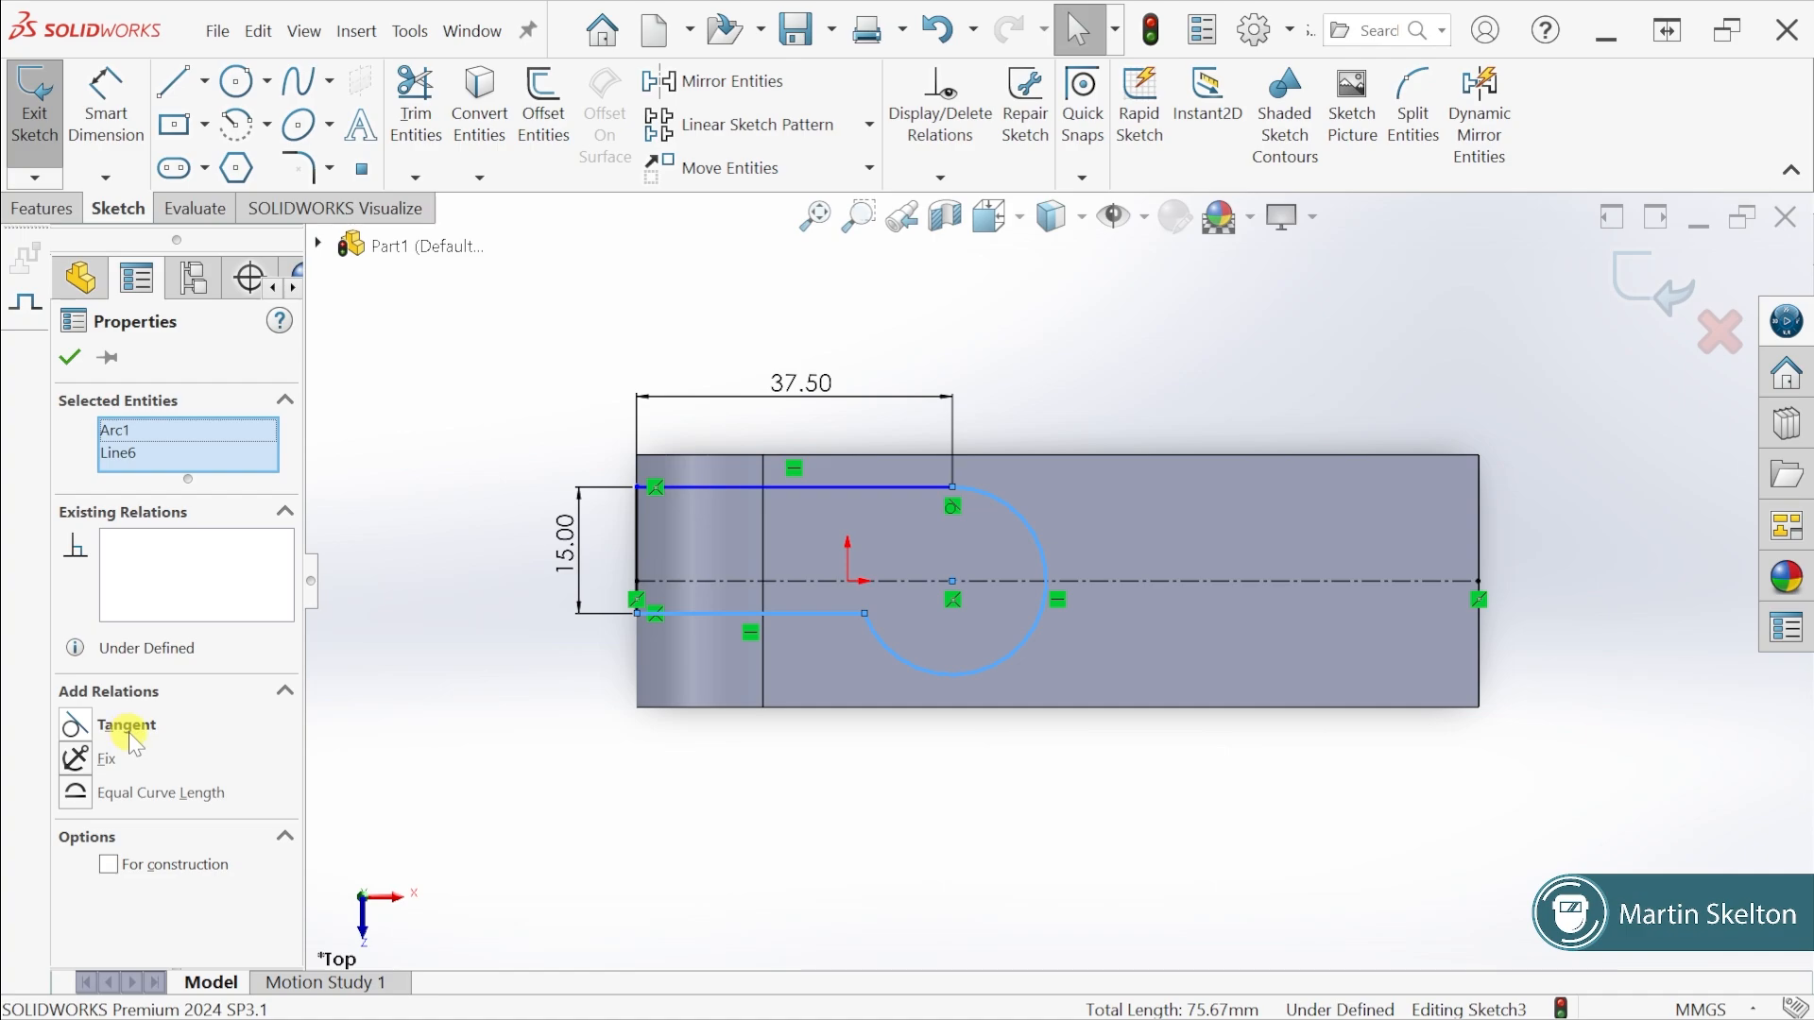
left_click(83, 735)
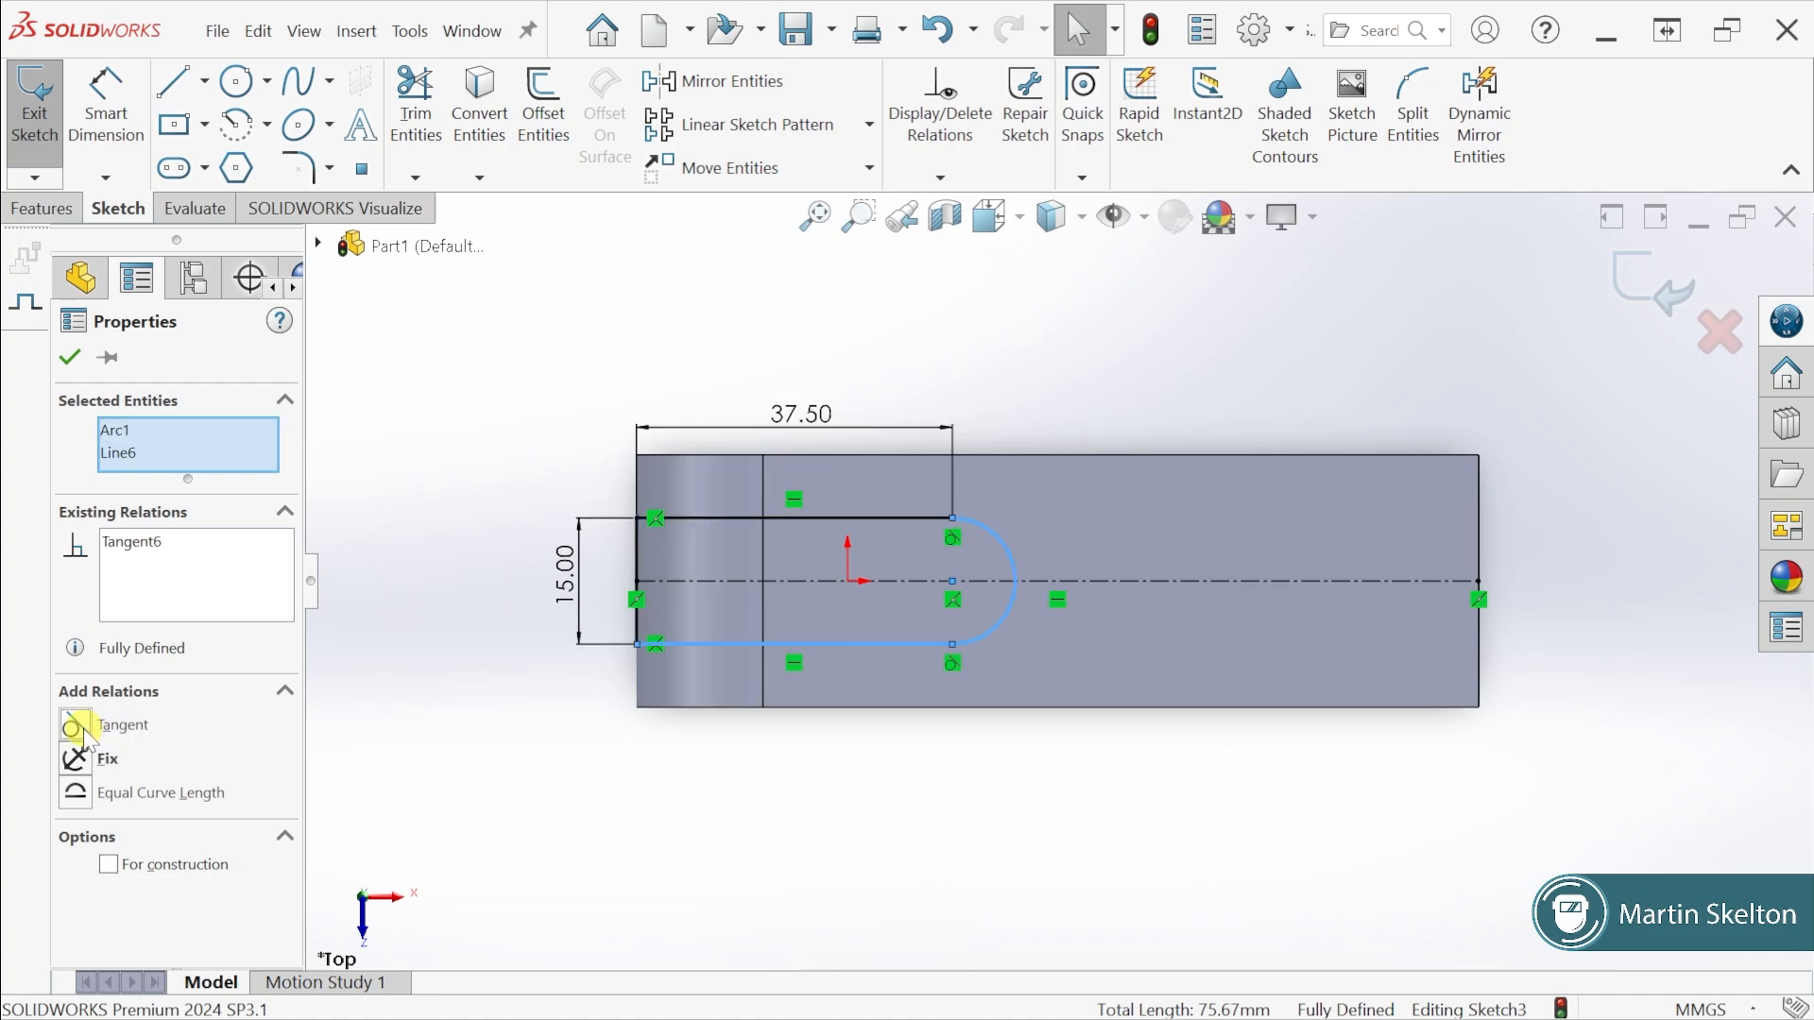
left_click(1167, 874)
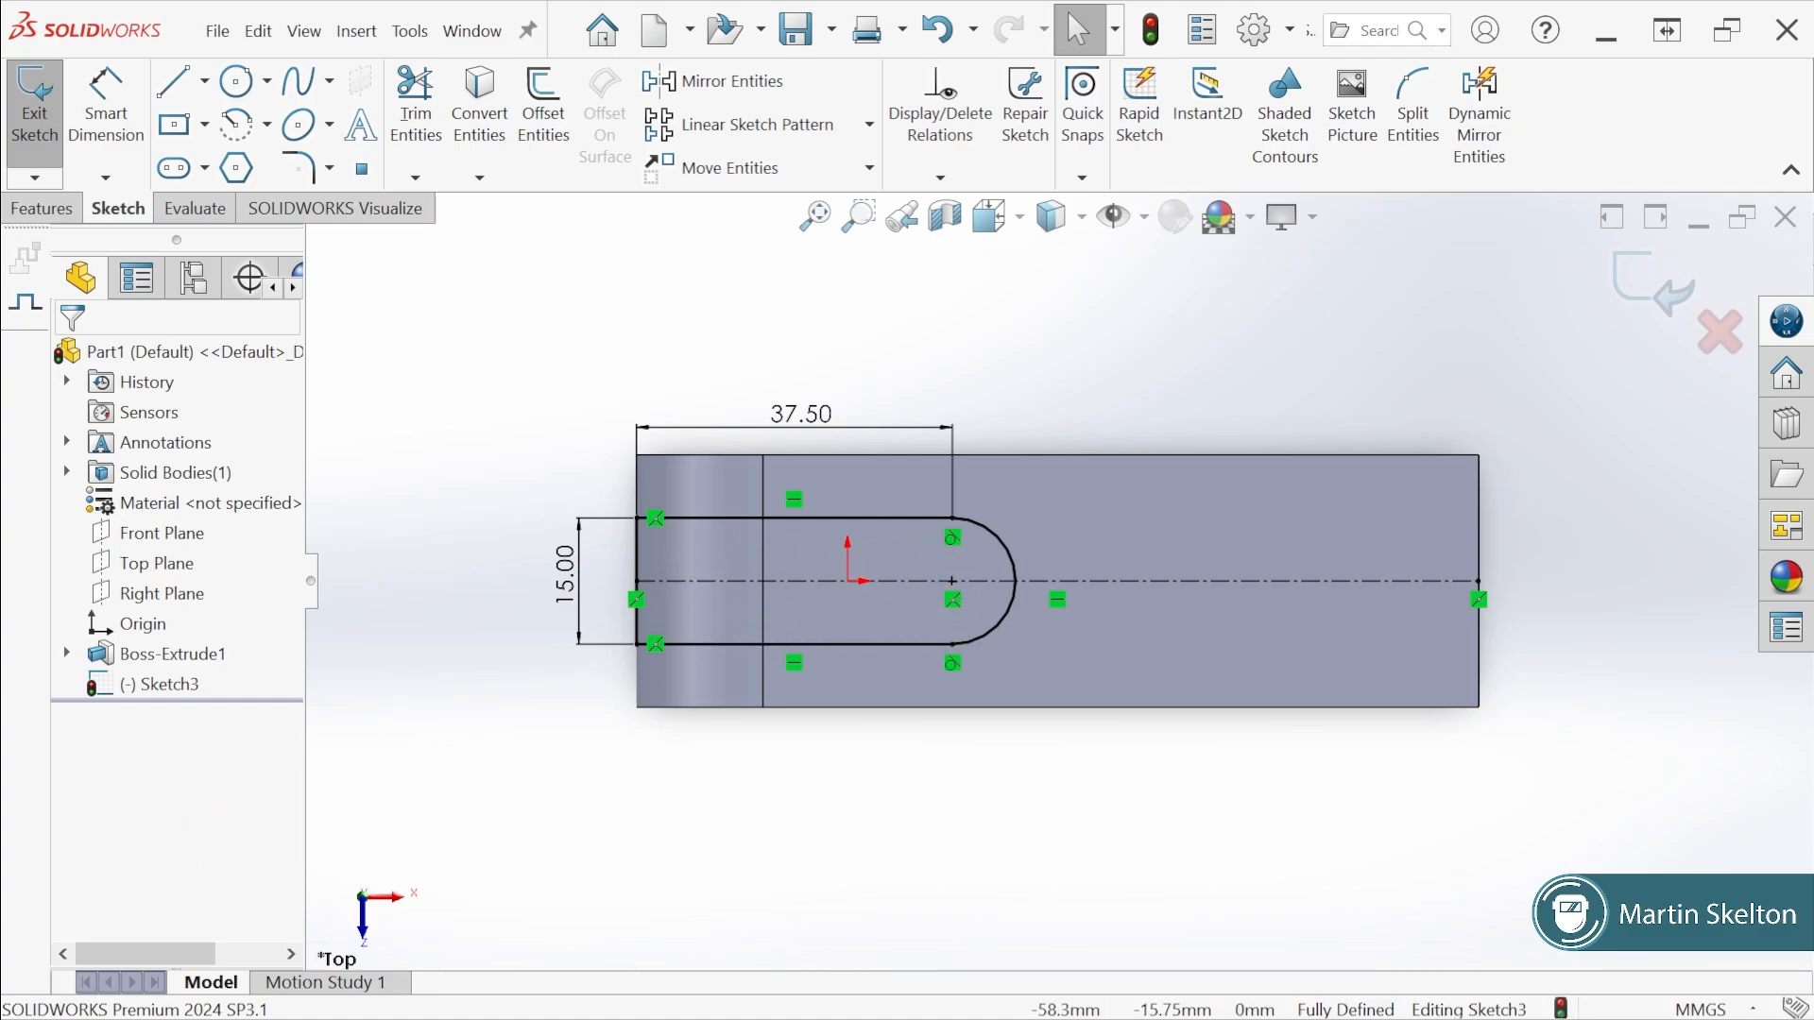
Check the reference drawing and sketch a 15 mm radius construction circle centred on the centerline near the square end, reaching the long edge
key("alt+Tab")
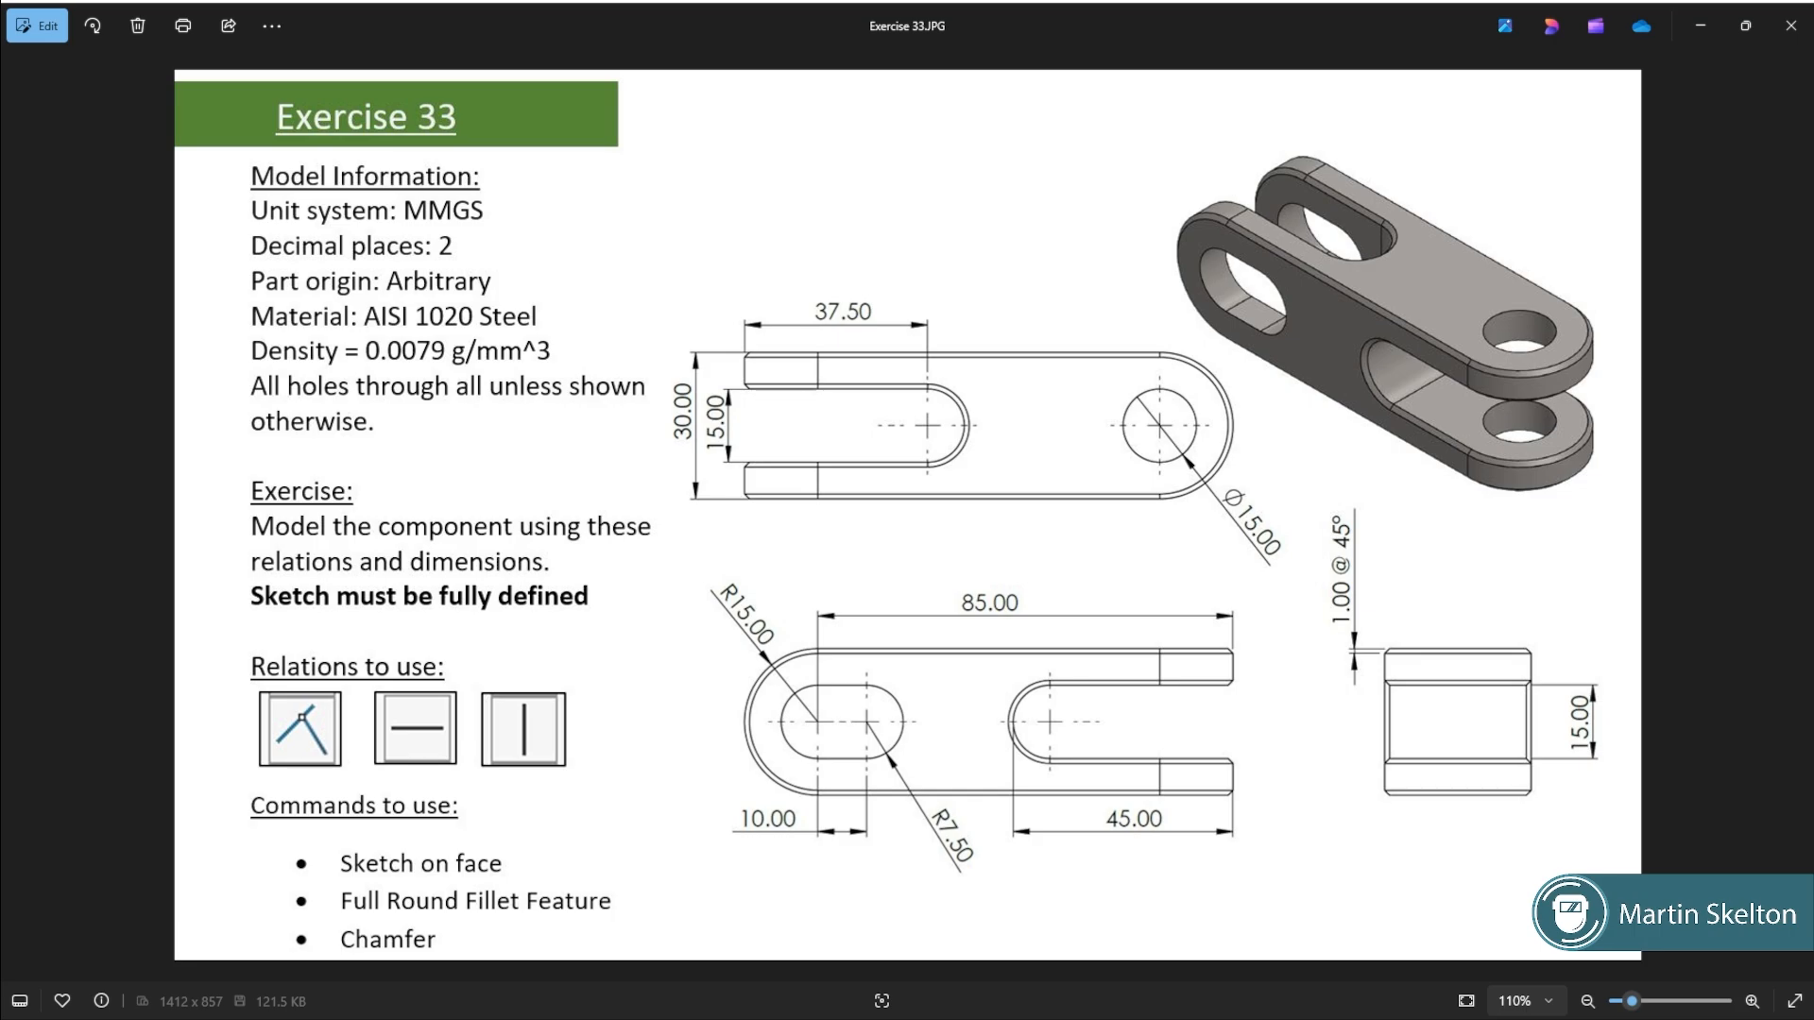
left_click(1700, 25)
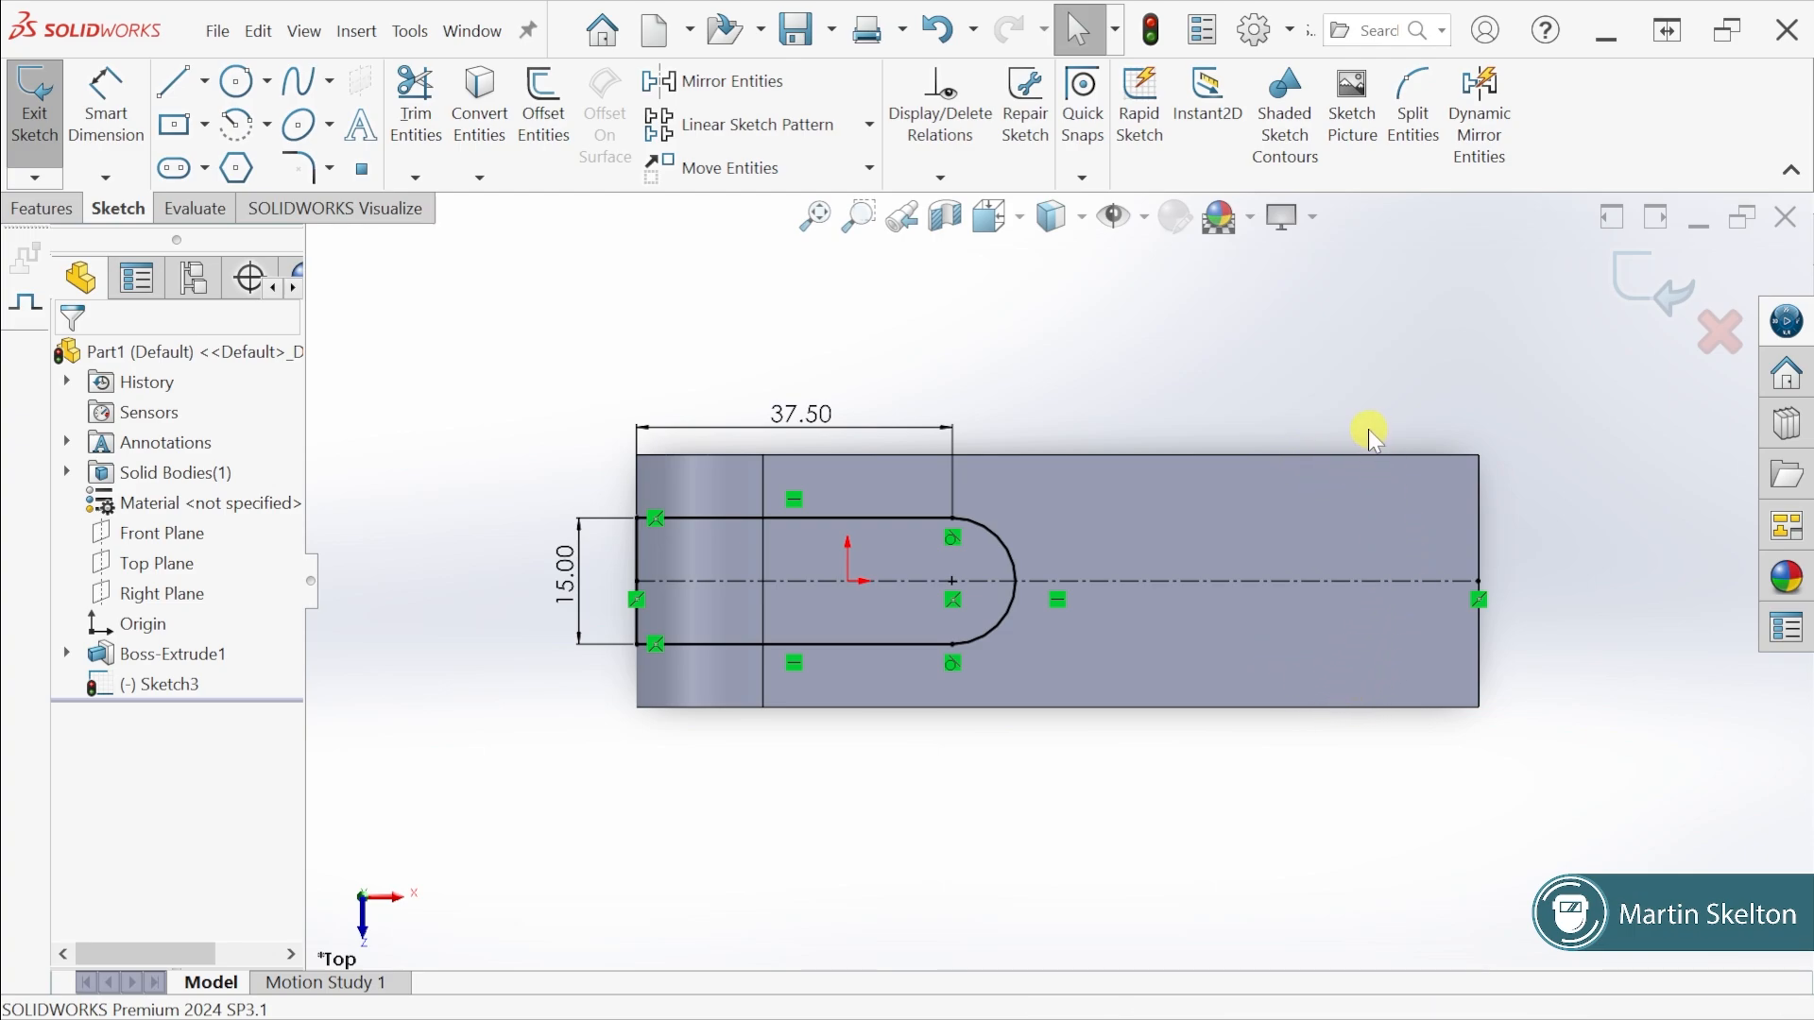
left_click(238, 83)
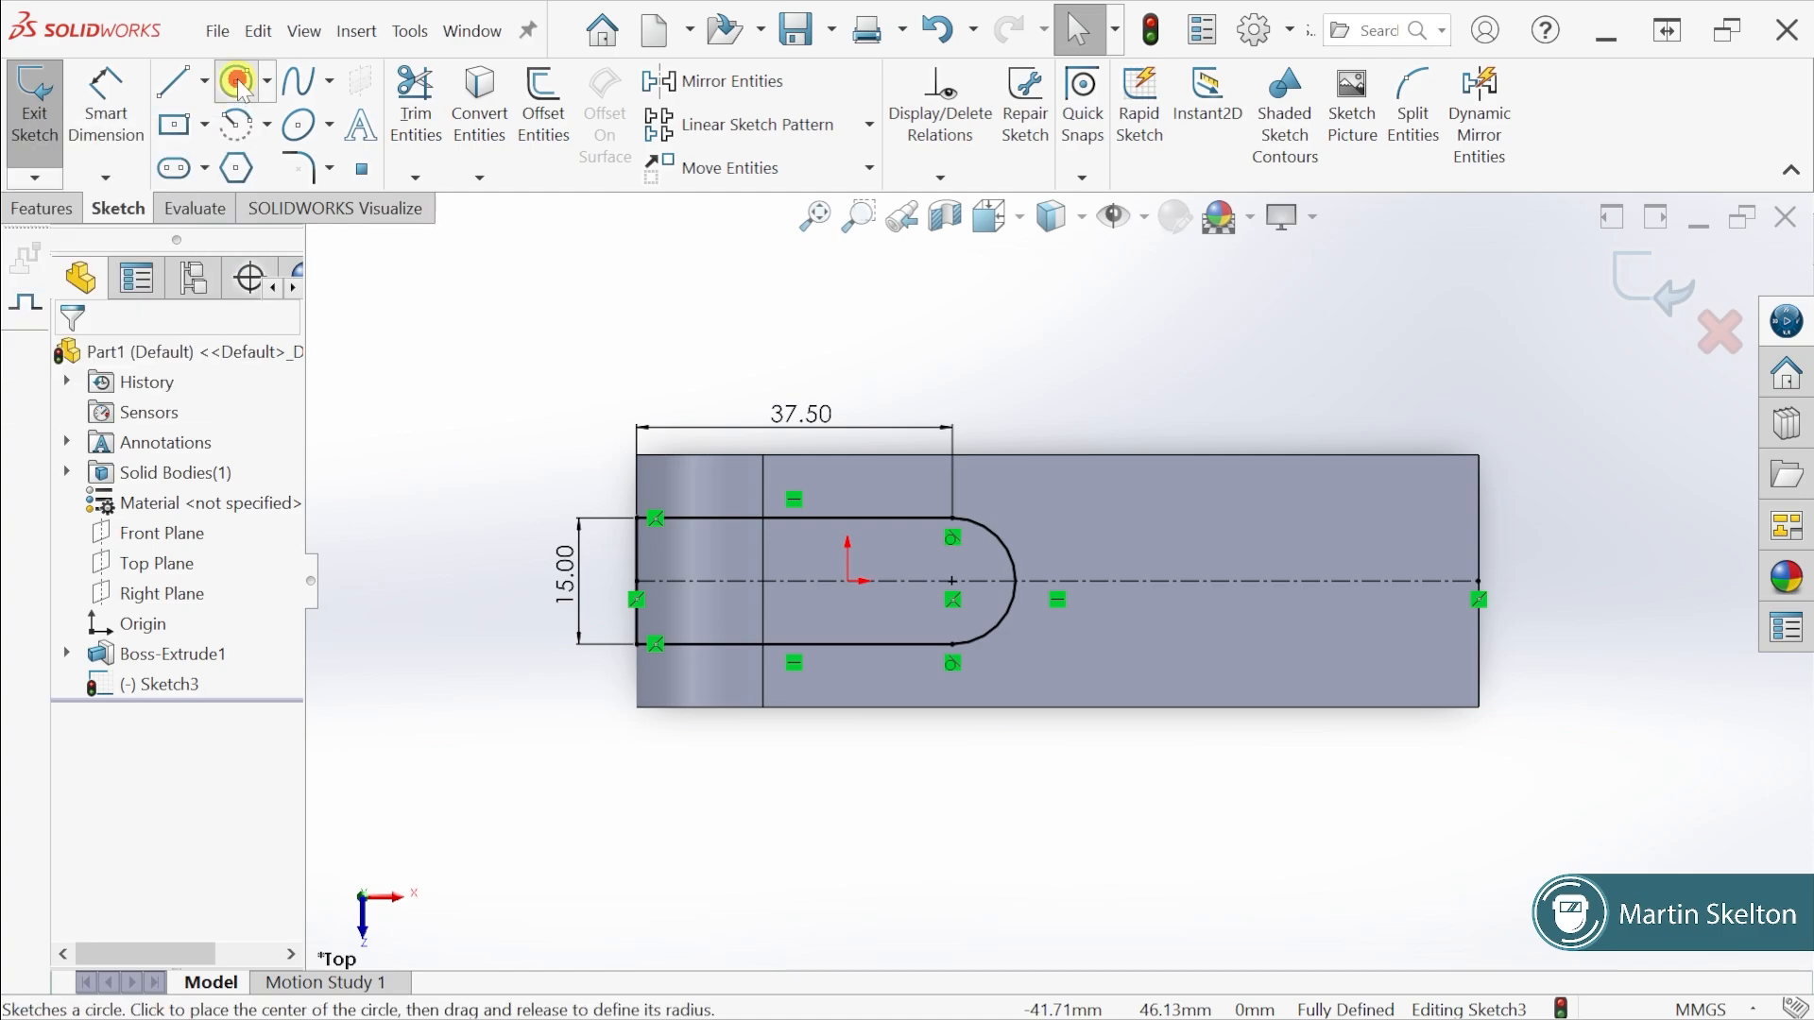
left_click(1313, 583)
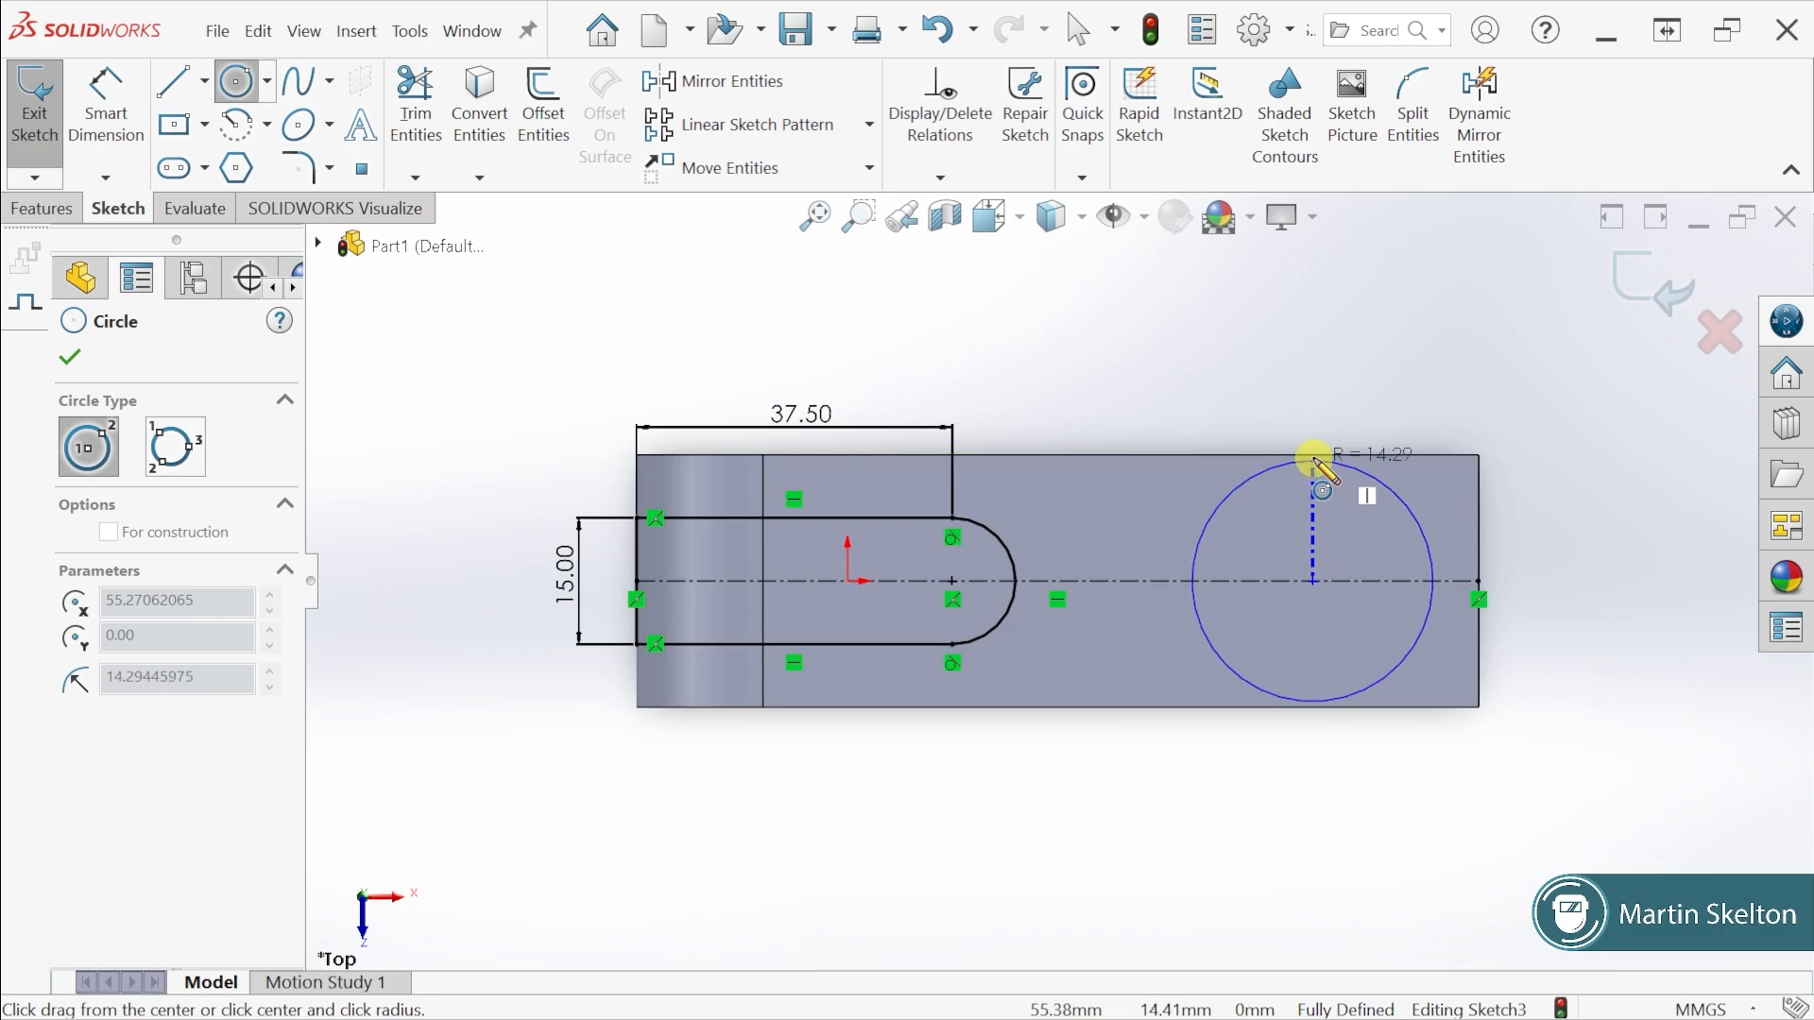
left_click(1313, 456)
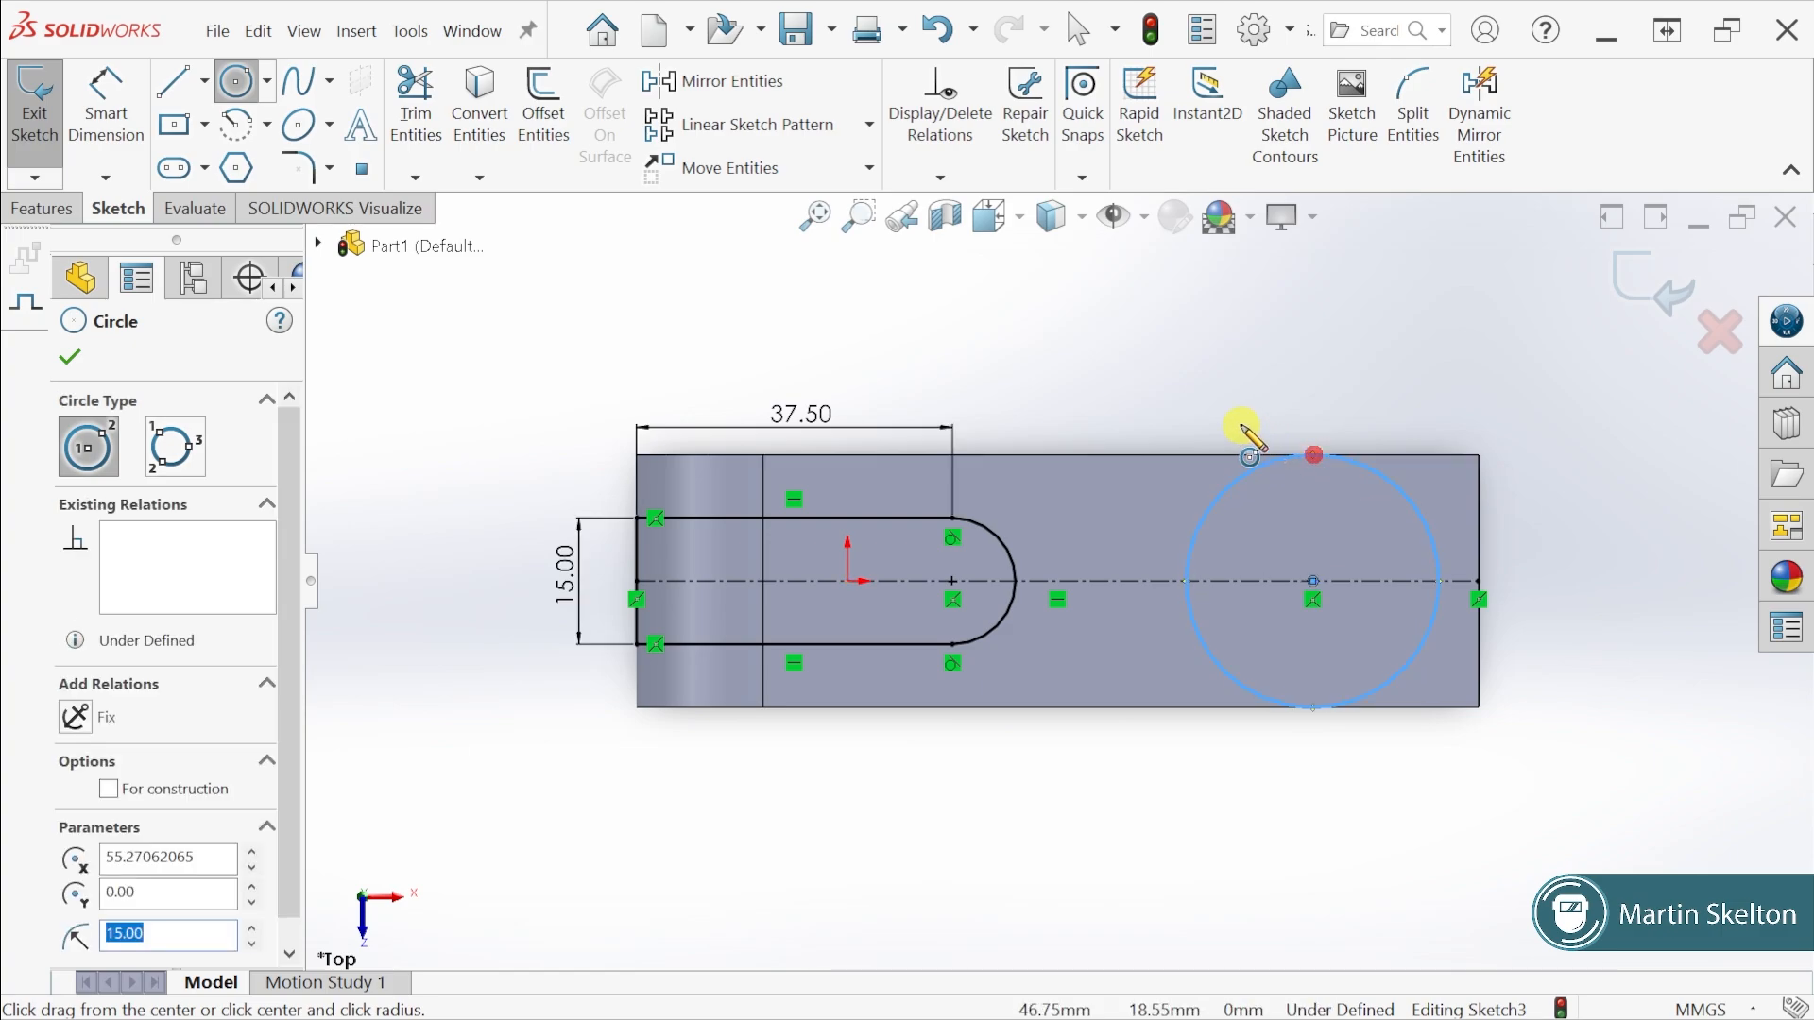
left_click(109, 789)
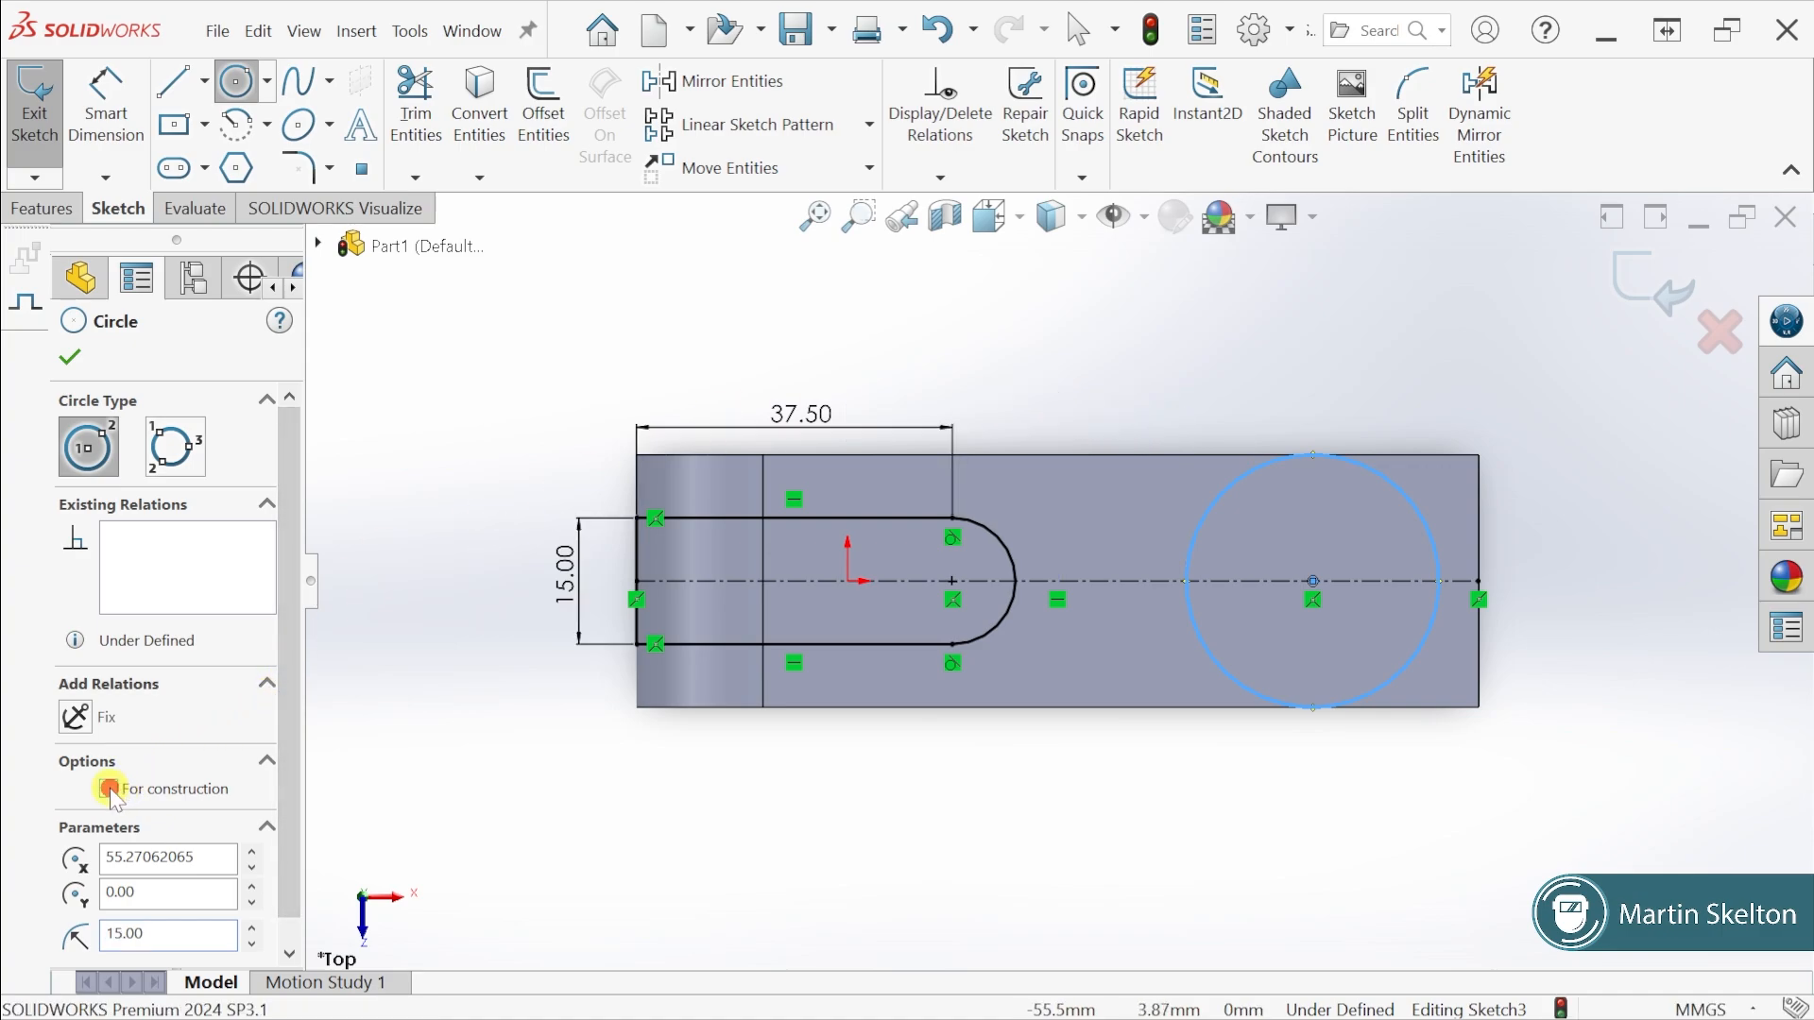
Shrink the construction circle to about 13.29 mm radius and make it tangent to the block's upper long edge
left_click(70, 357)
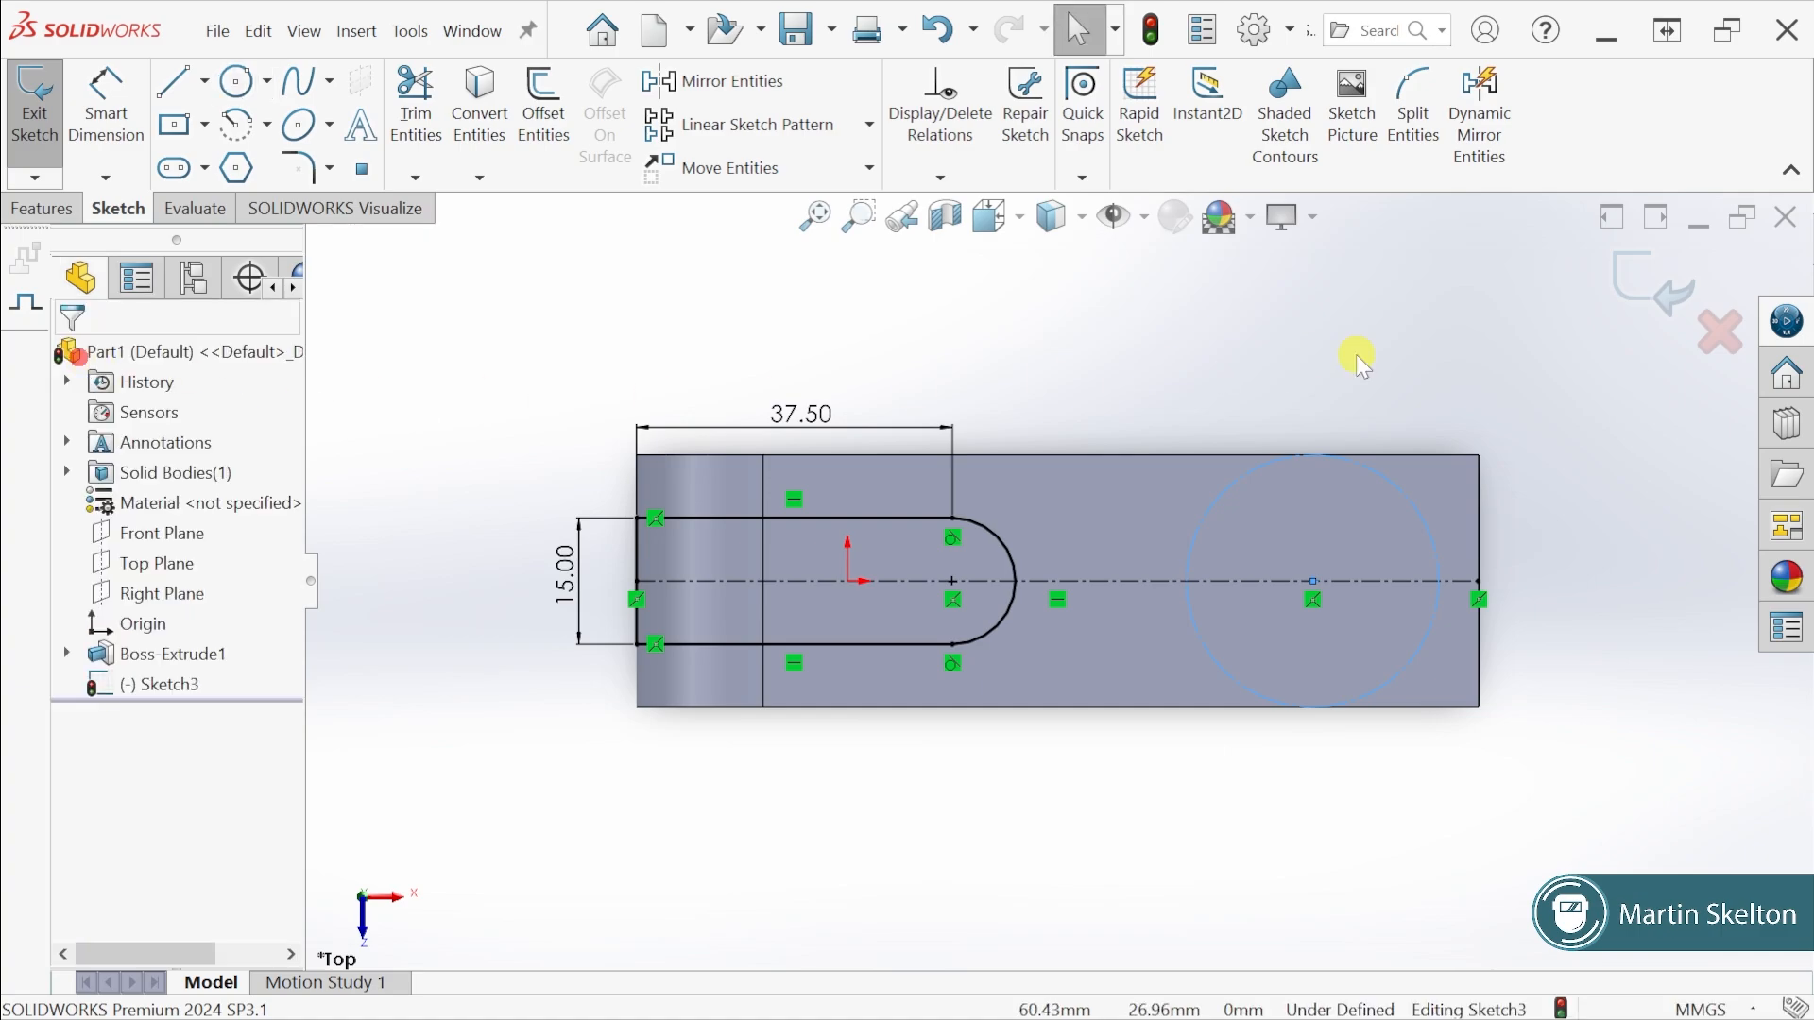
left_click(1390, 444)
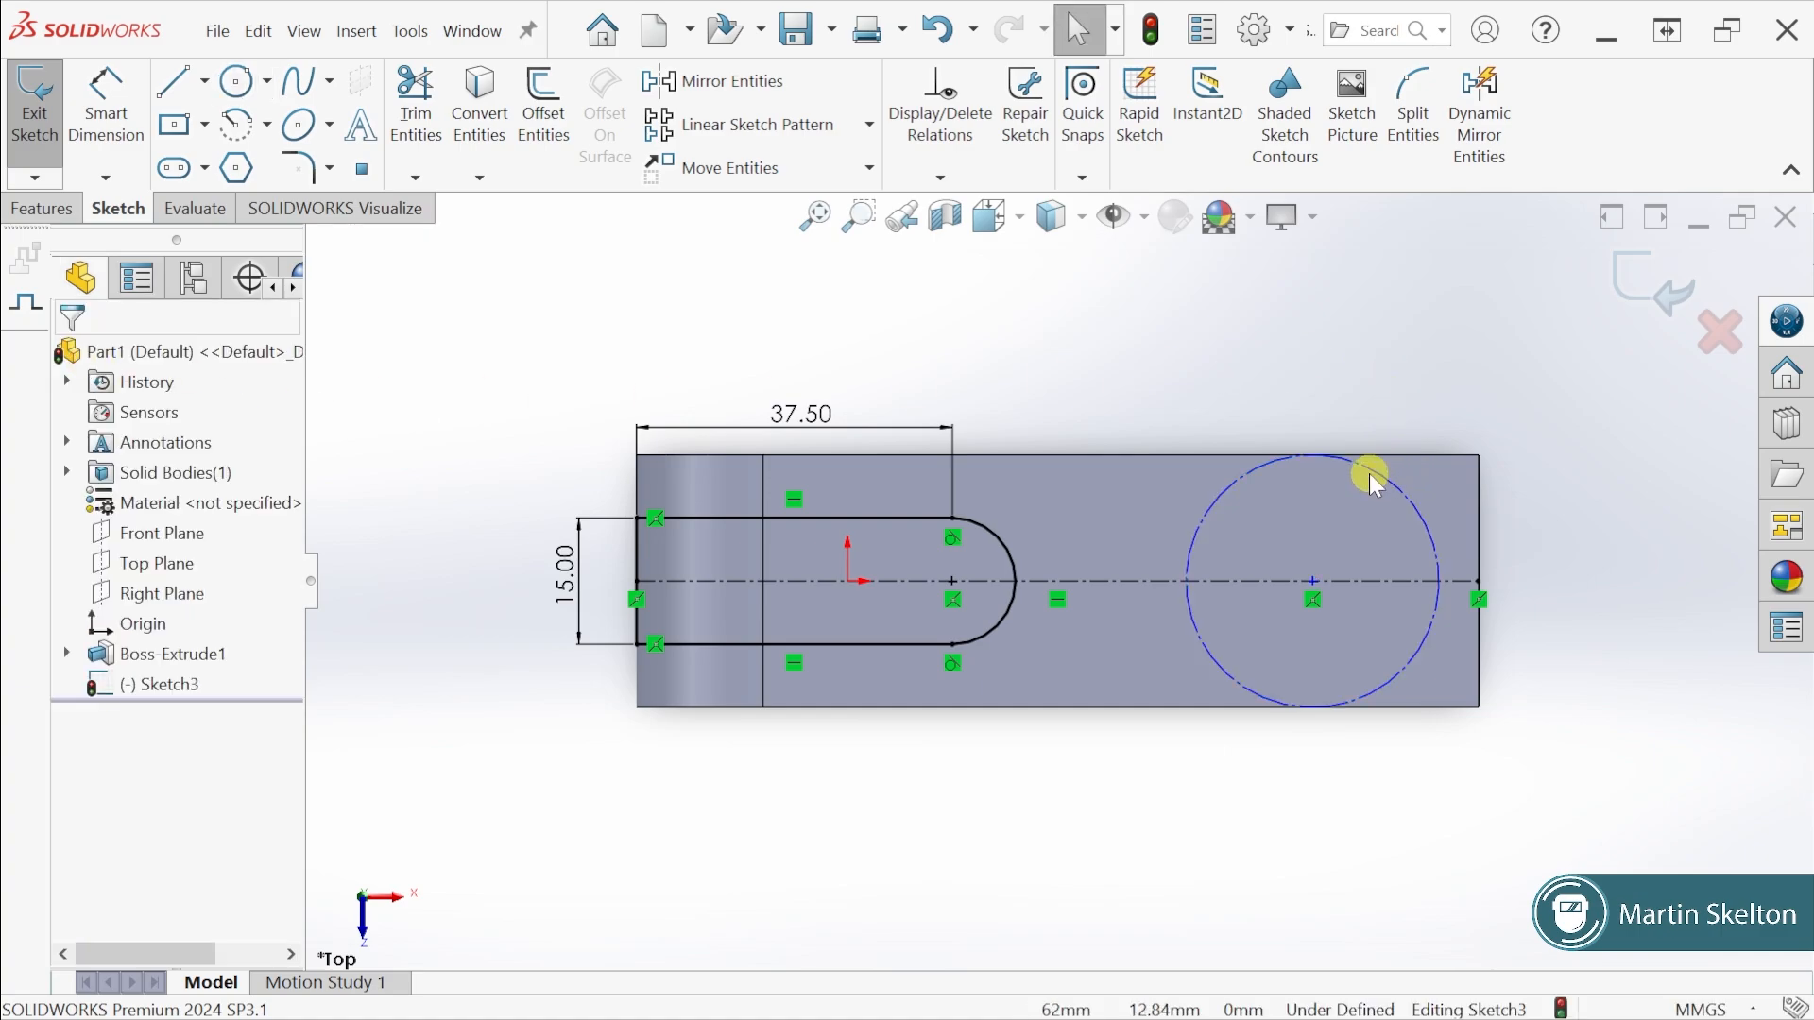
left_click(1370, 474)
left_click_drag(1368, 480, 1312, 469)
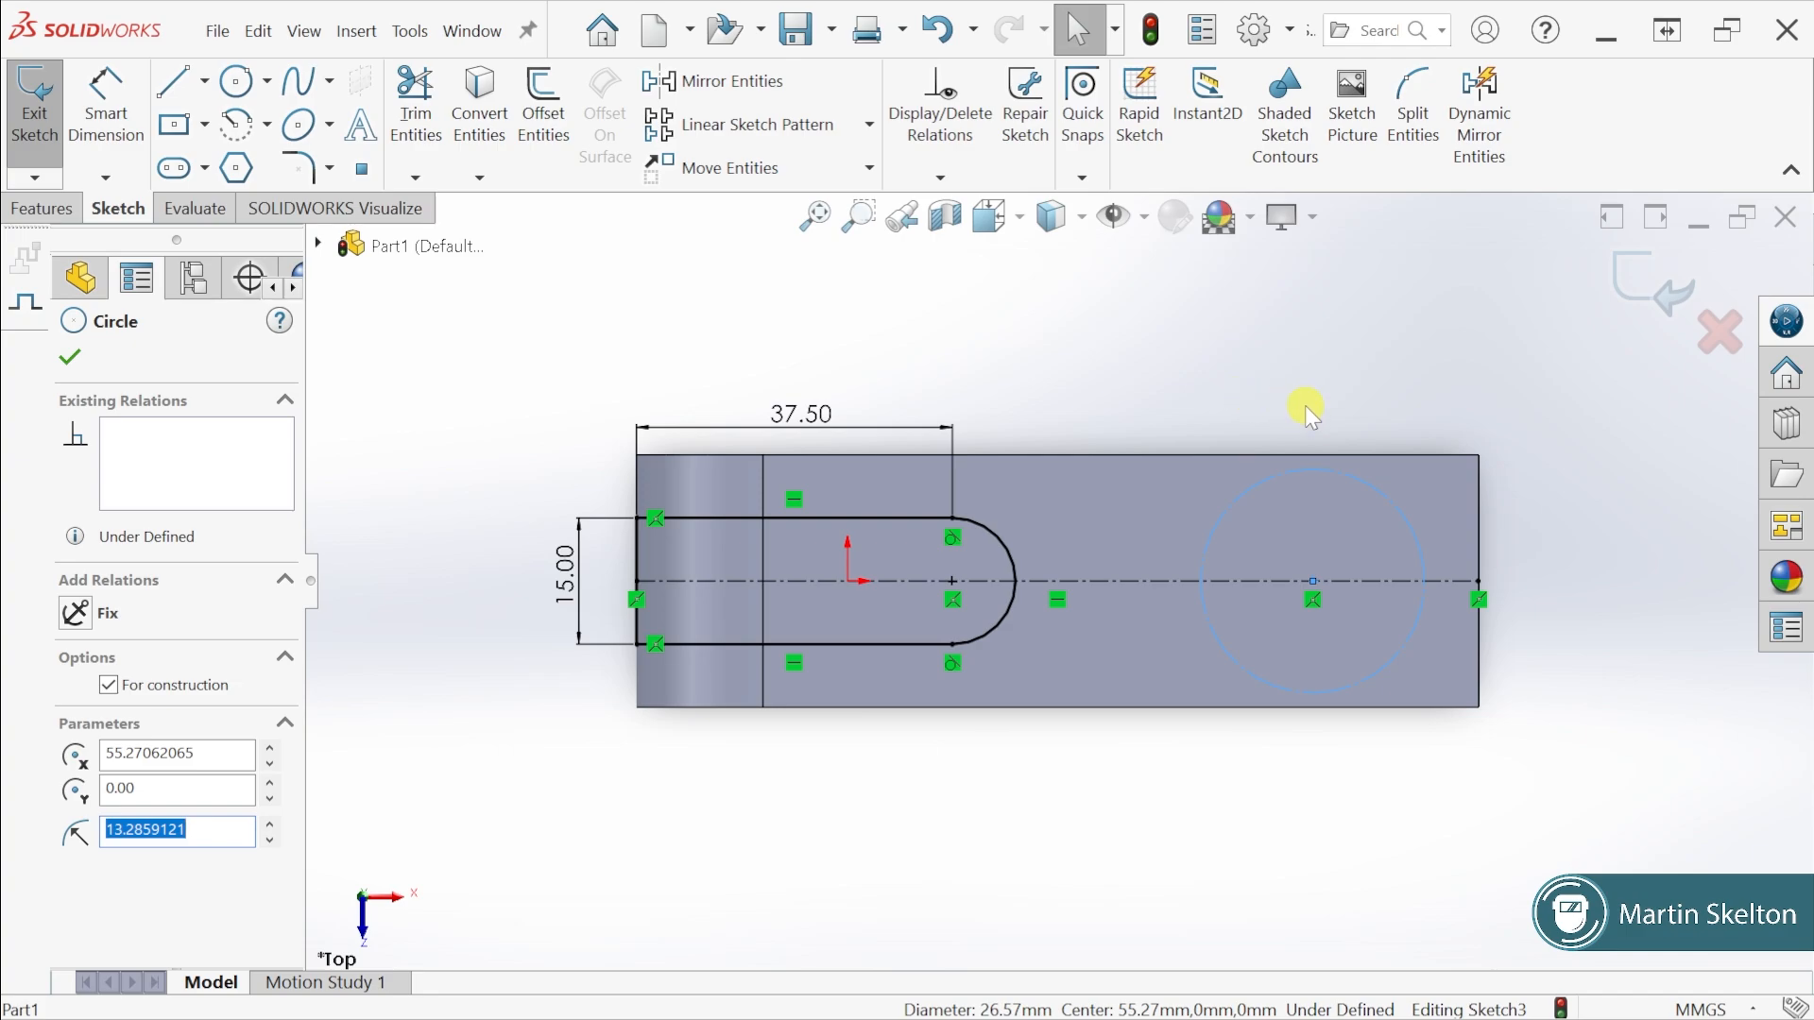
left_click(1406, 408)
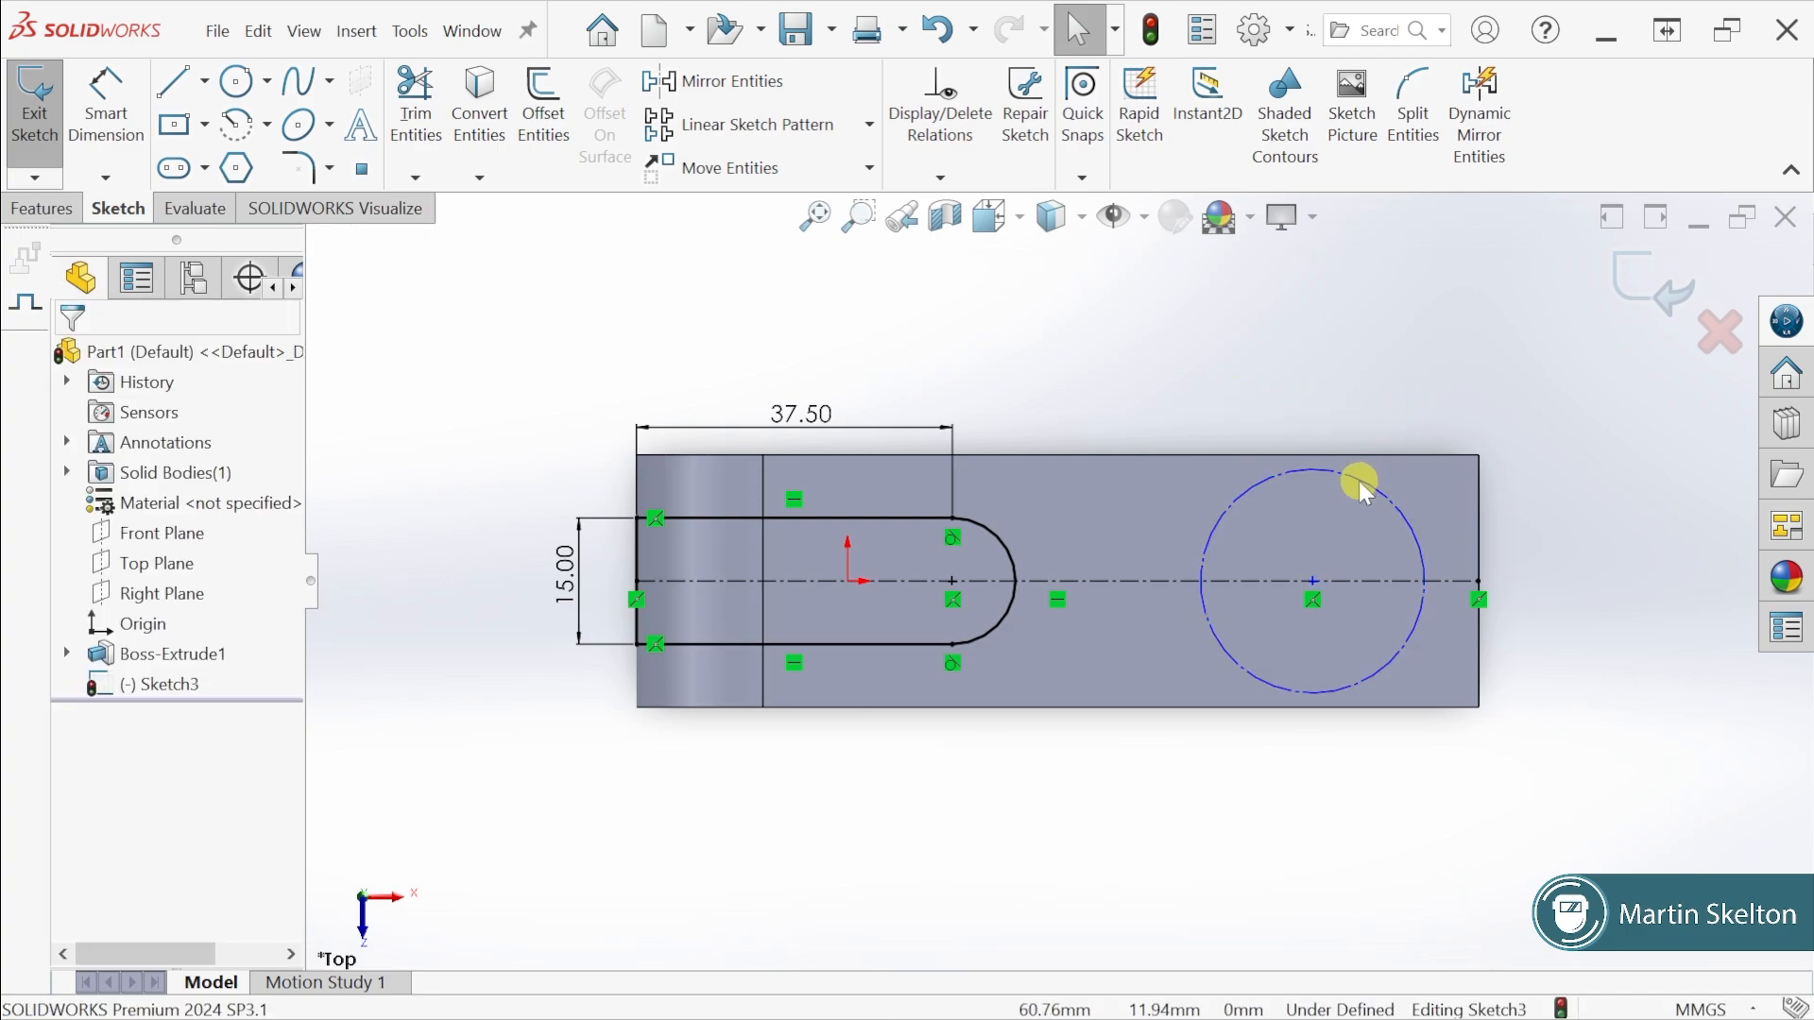
left_click(1358, 480)
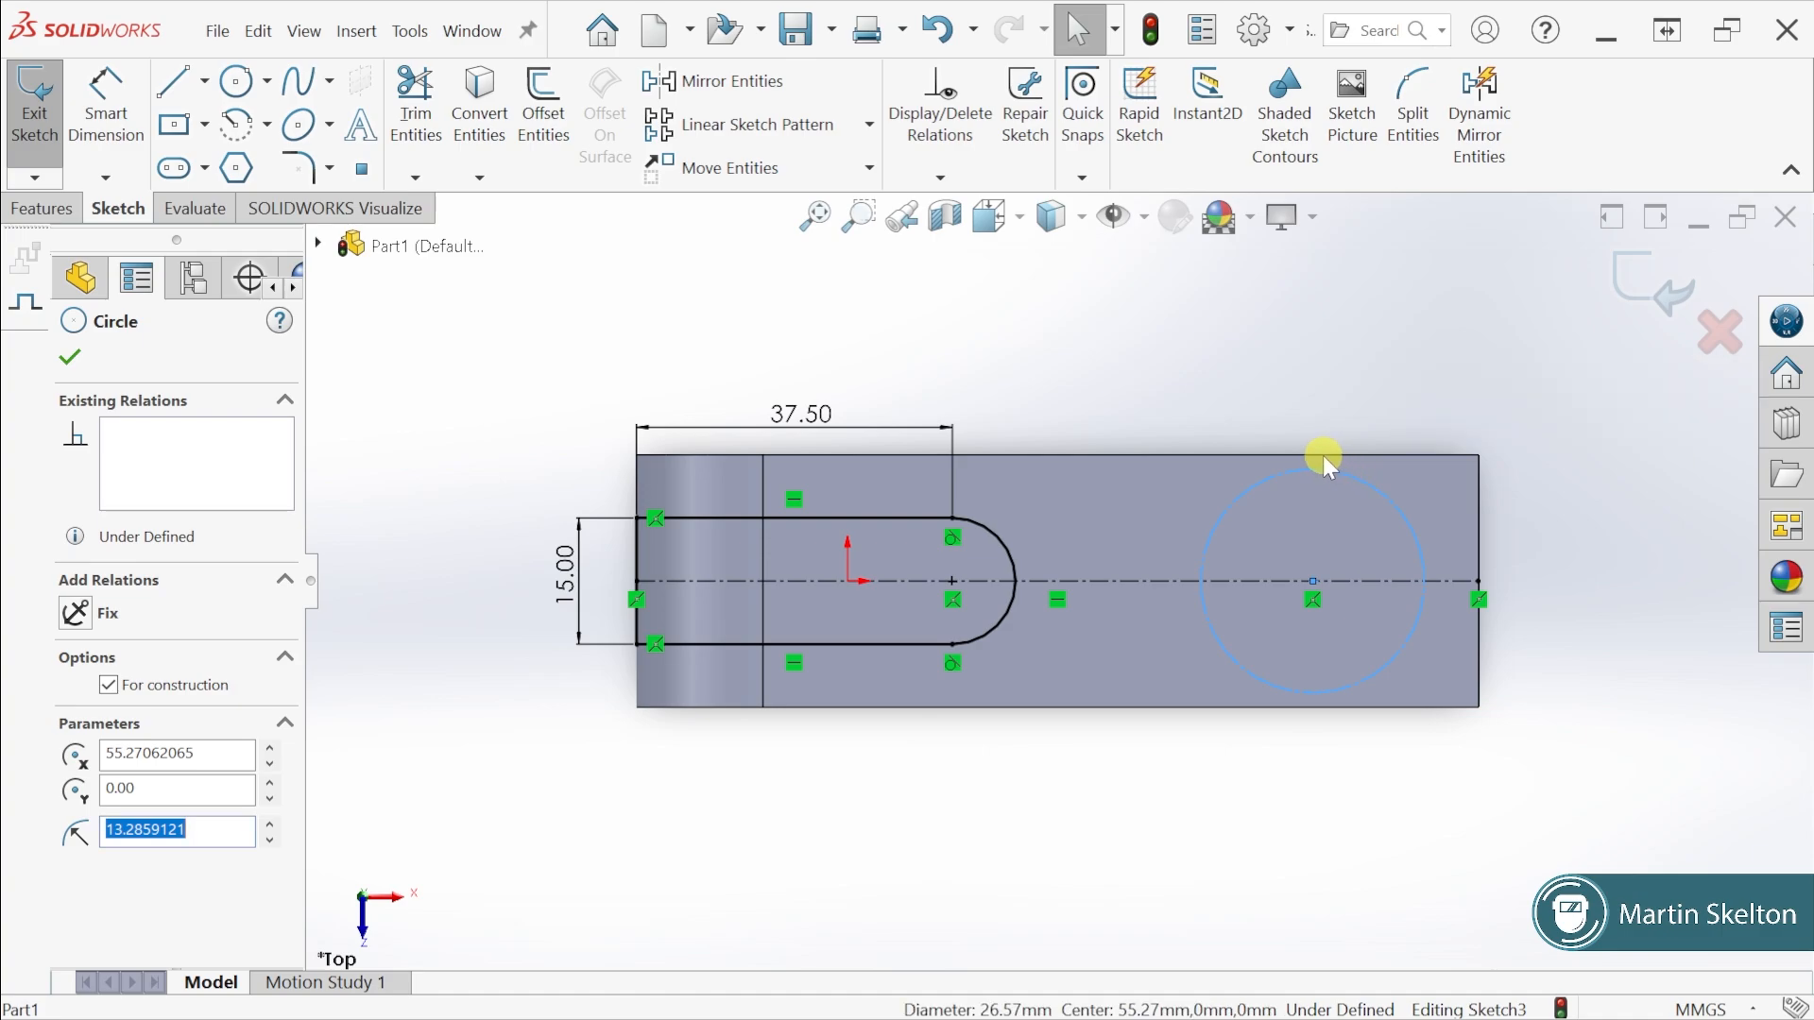
left_click(1323, 455, "ctrl")
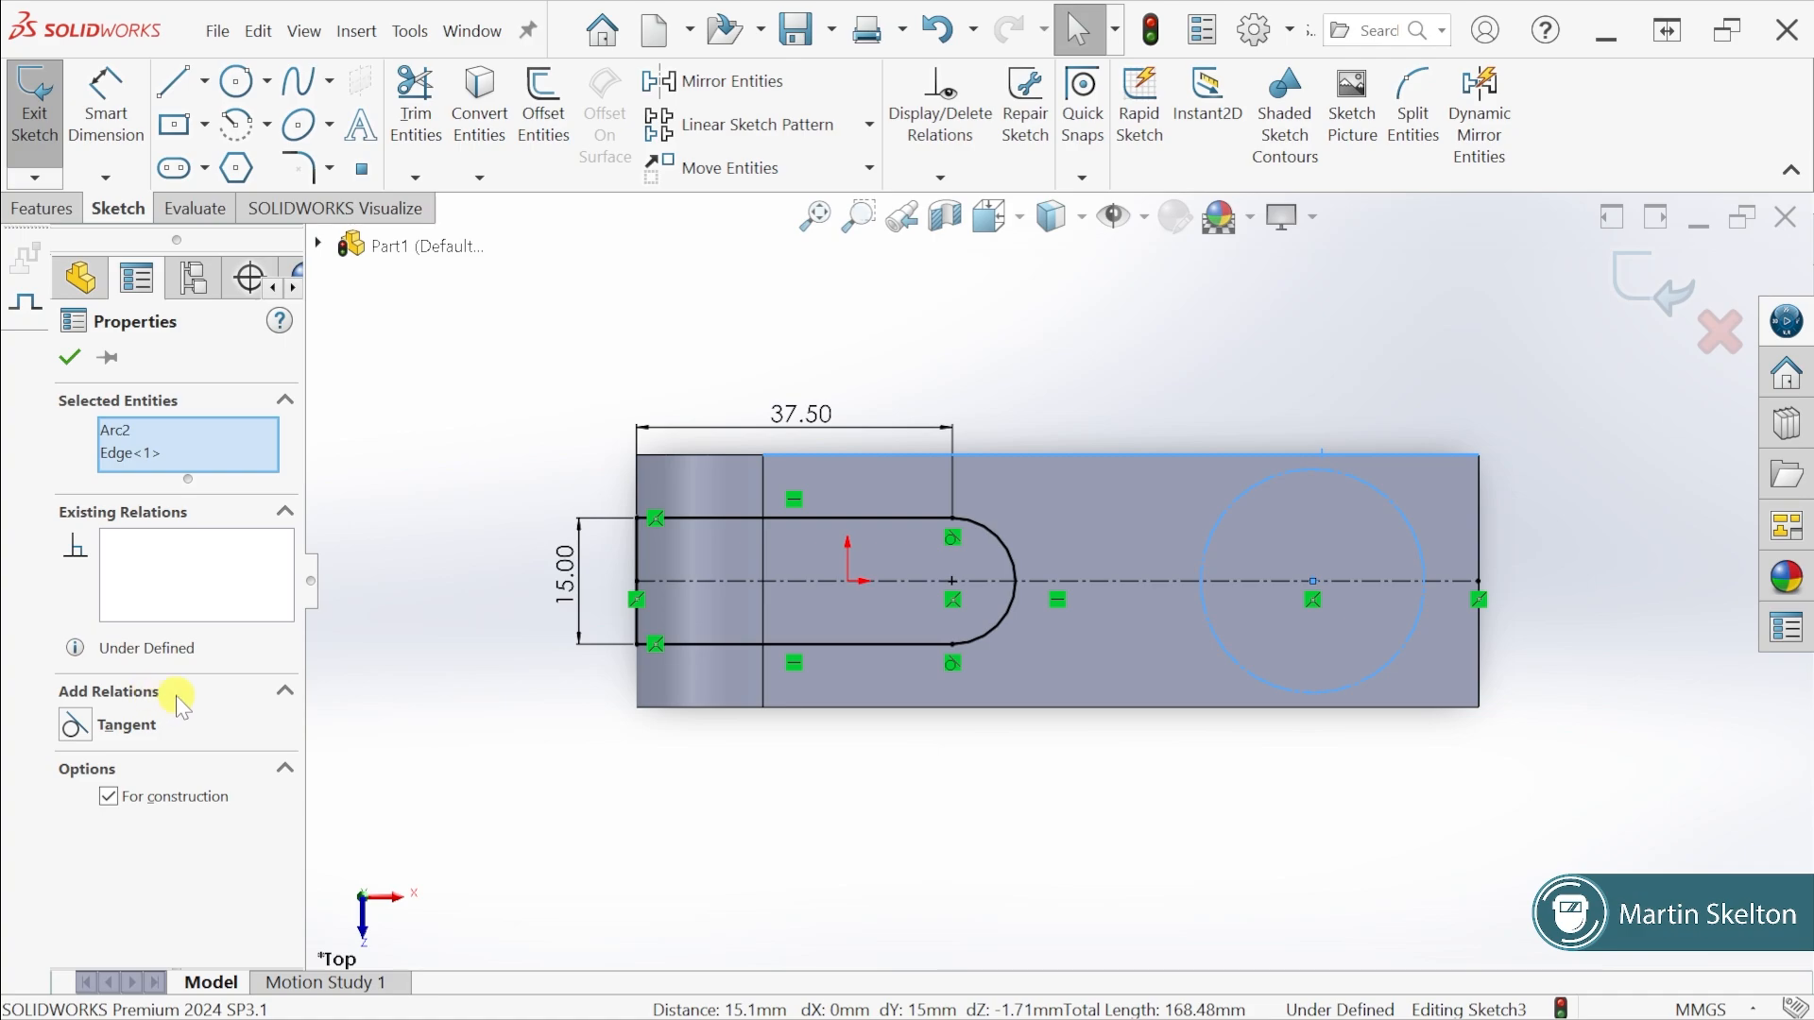
left_click(85, 729)
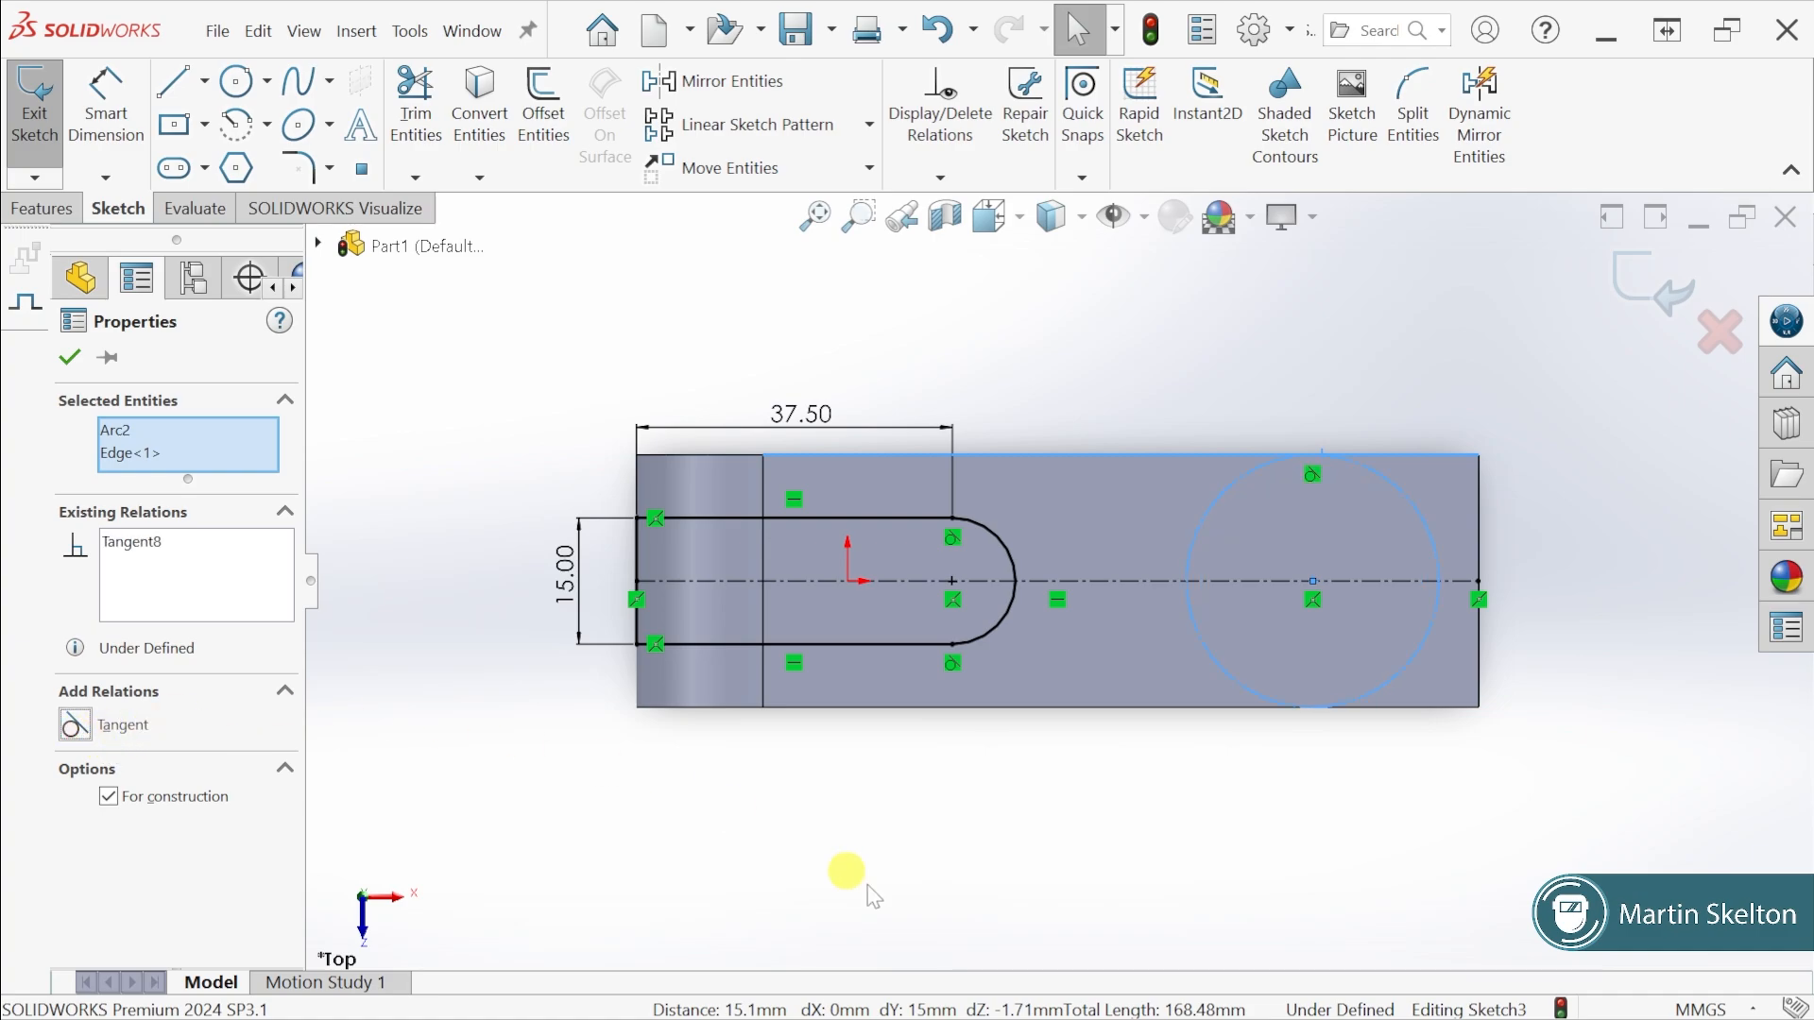
left_click(980, 918)
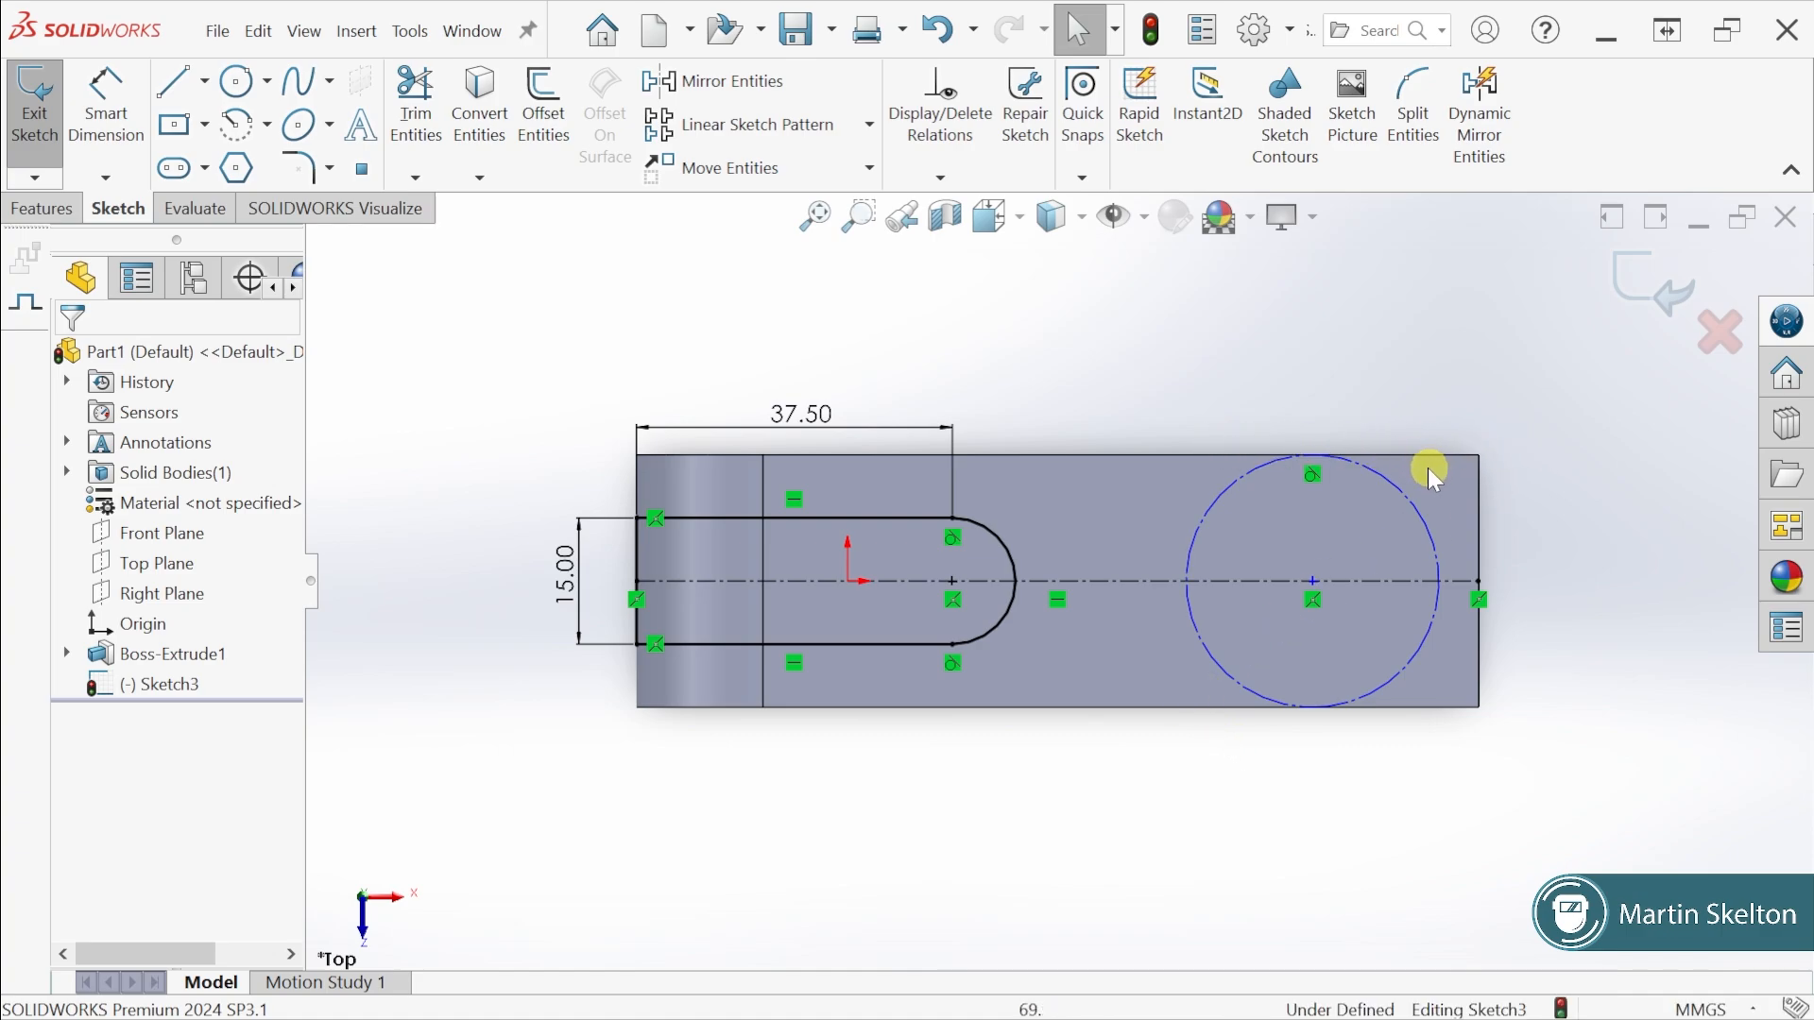
Make the construction circle tangent to the block's short end edge and clear the selection
left_click(1436, 572)
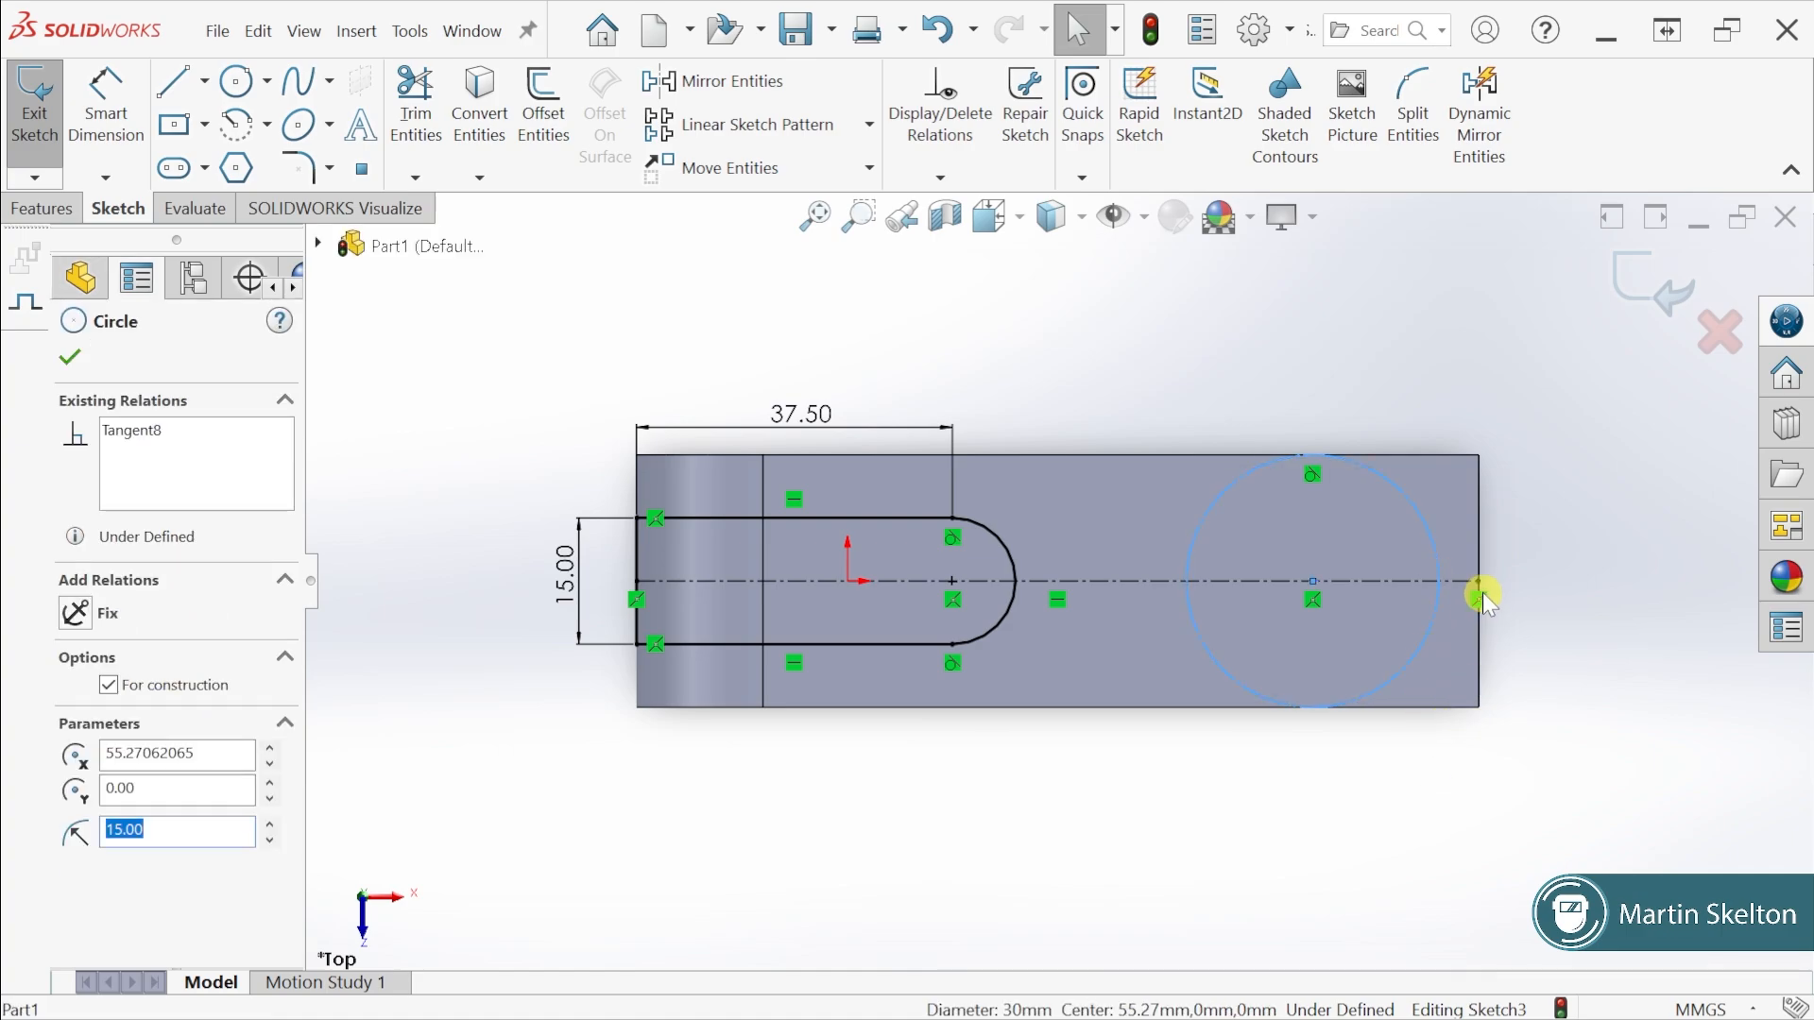
left_click(1480, 645, "ctrl")
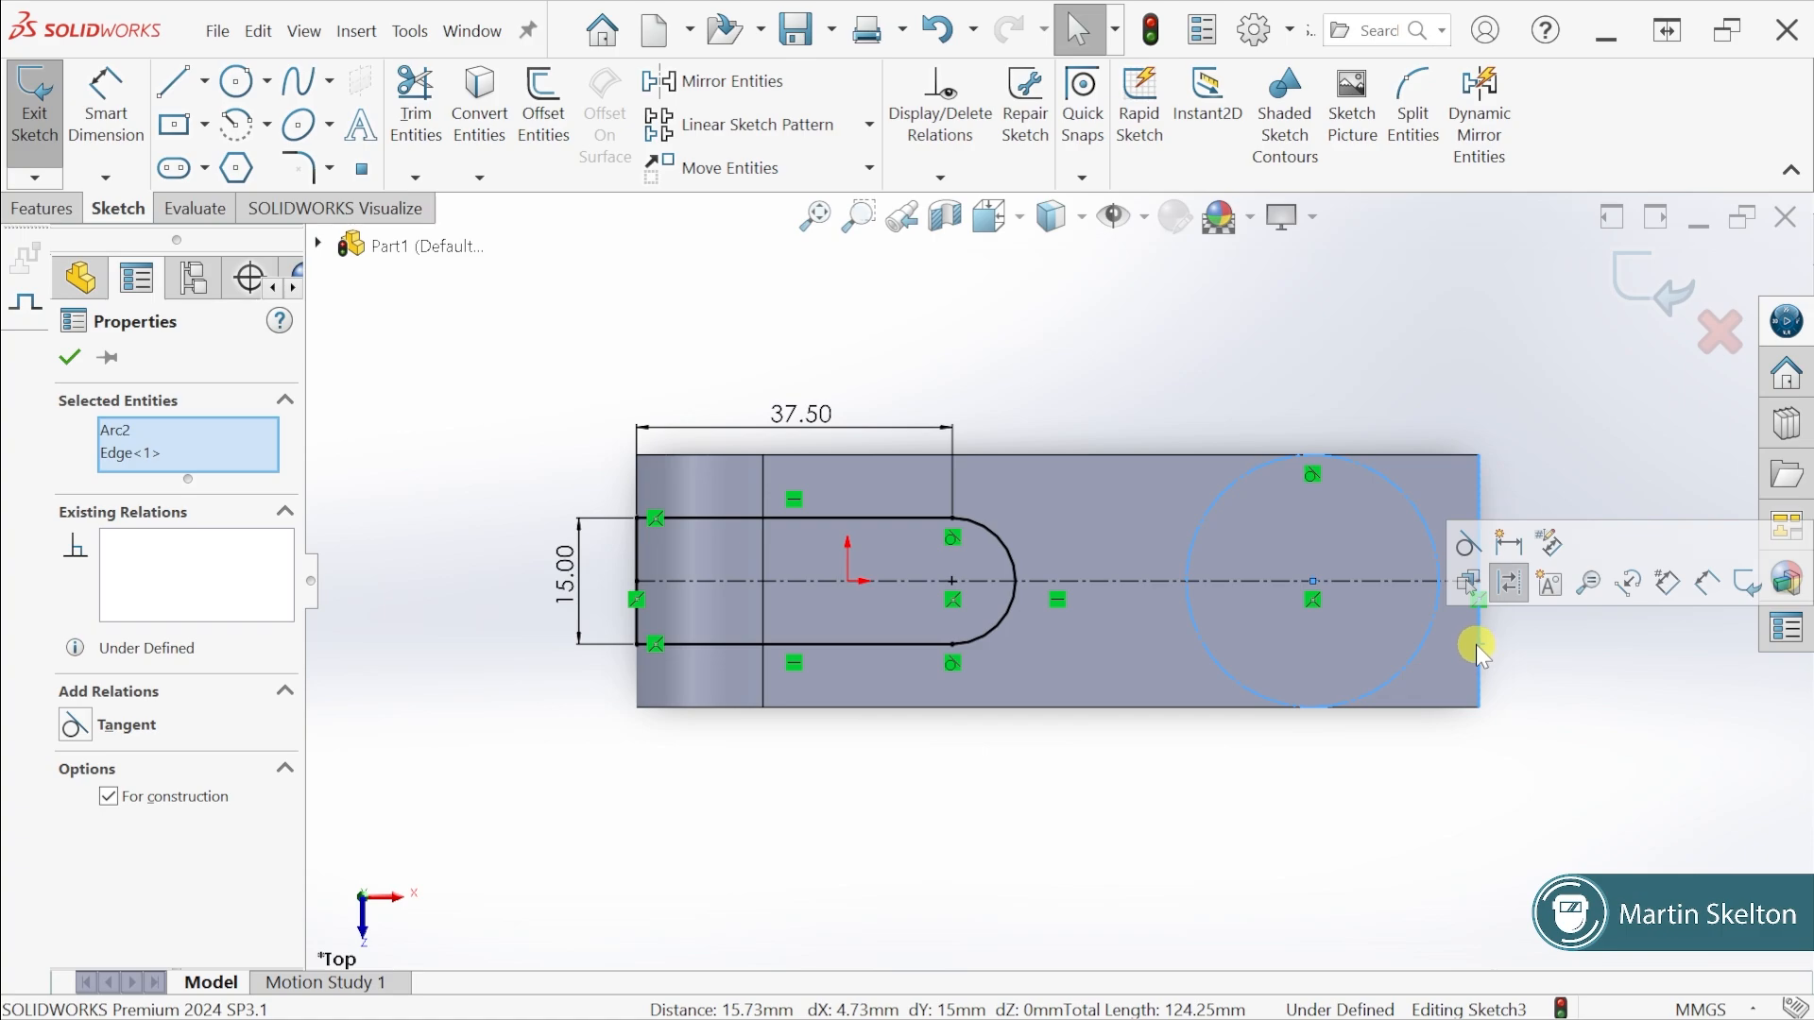
left_click(87, 735)
left_click(921, 784)
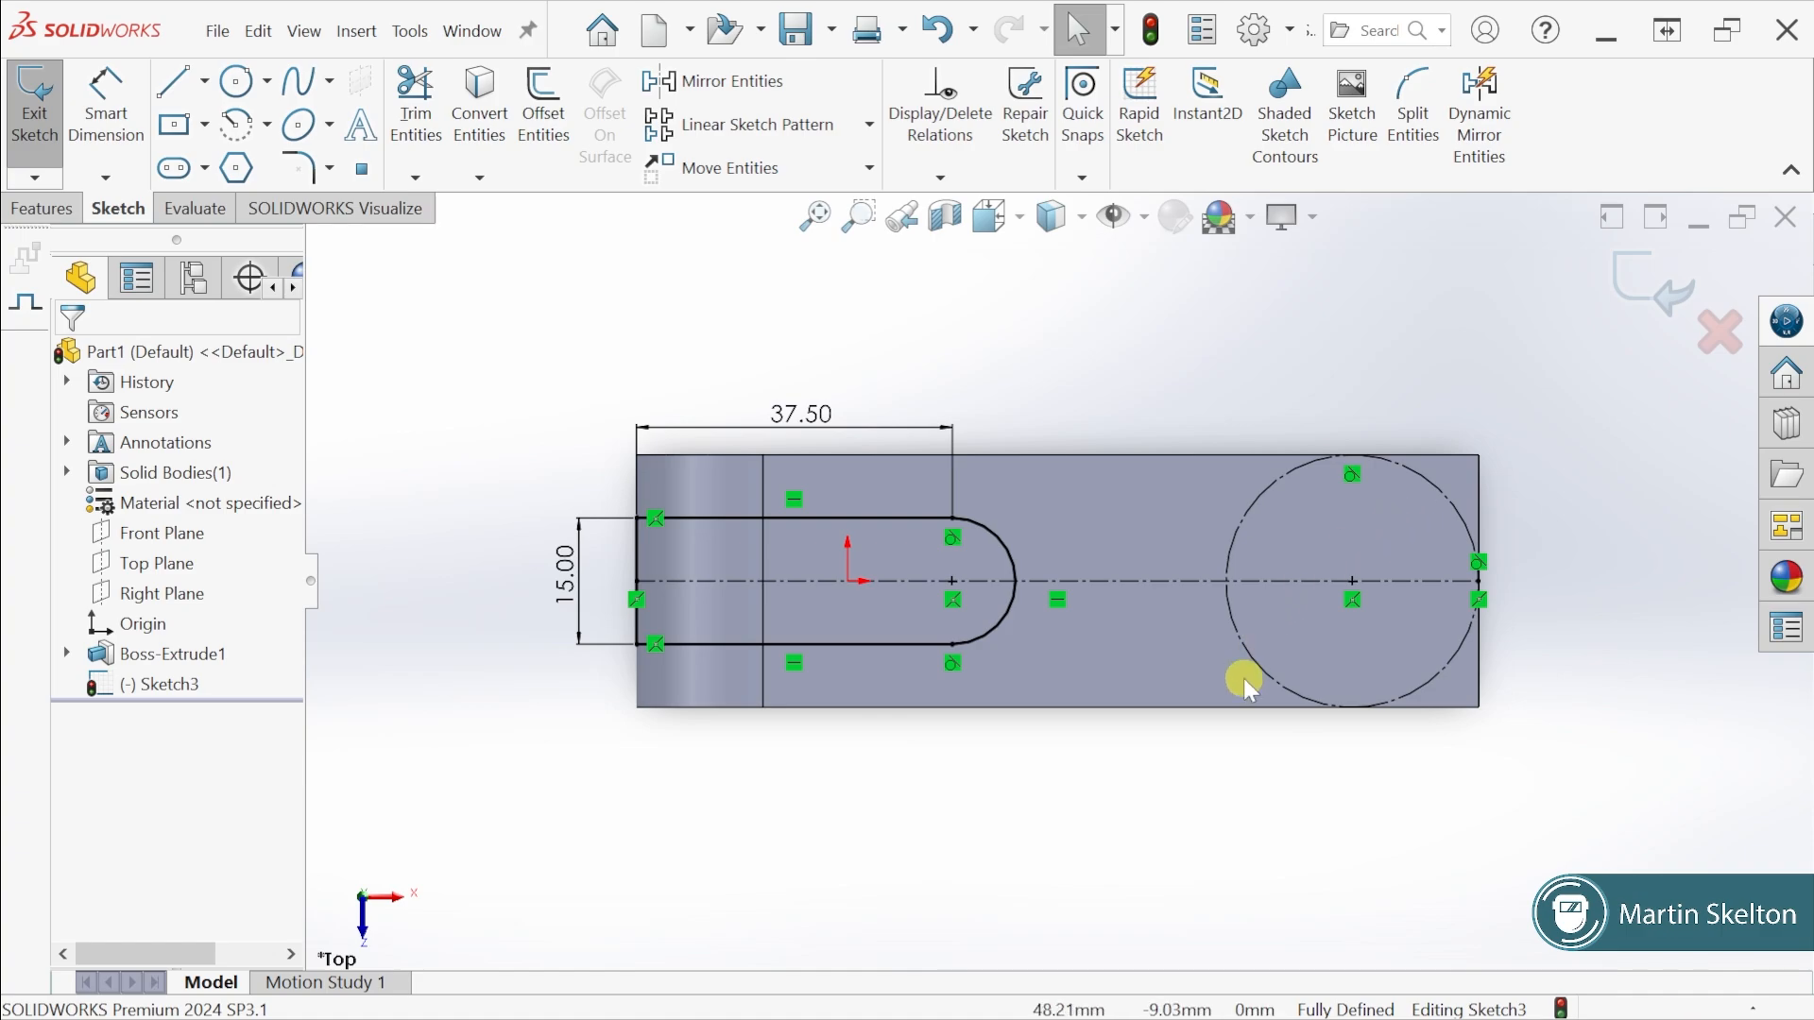
Sketch a circle of about 8.45 mm radius at the construction circle's centre and check the hole size on the reference drawing
left_click(237, 81)
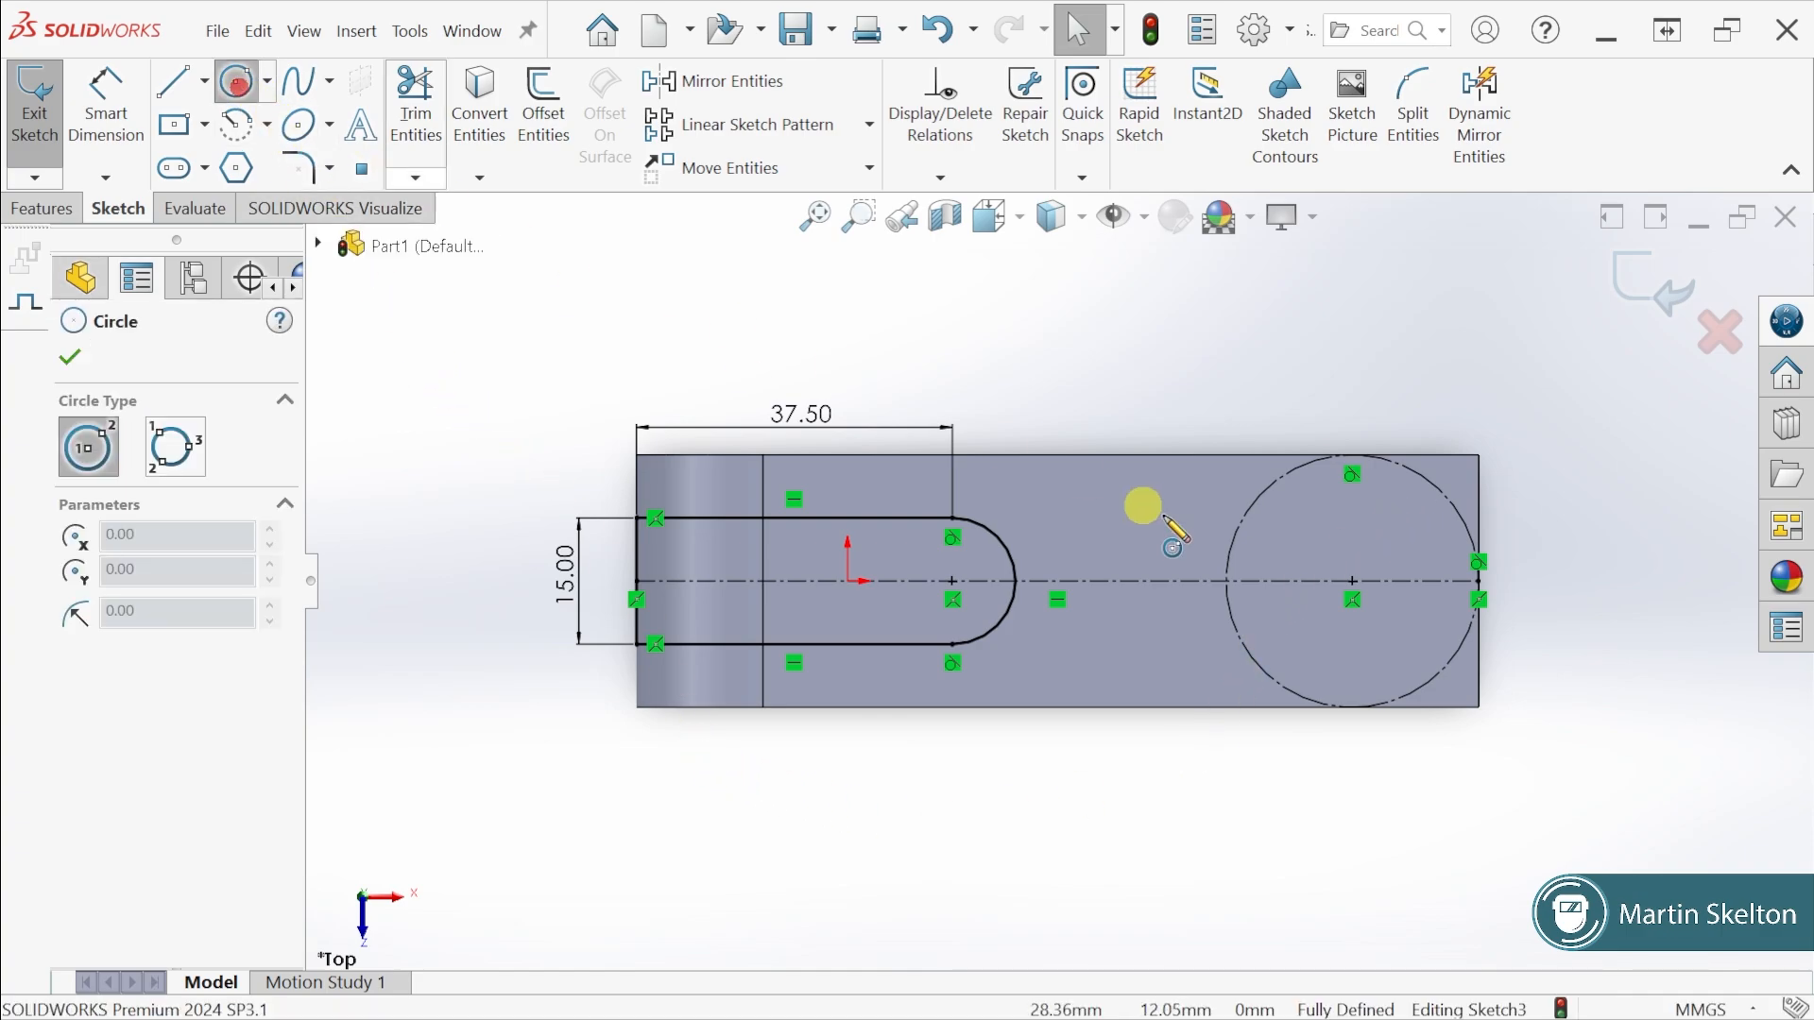
left_click(1353, 580)
left_click(1408, 629)
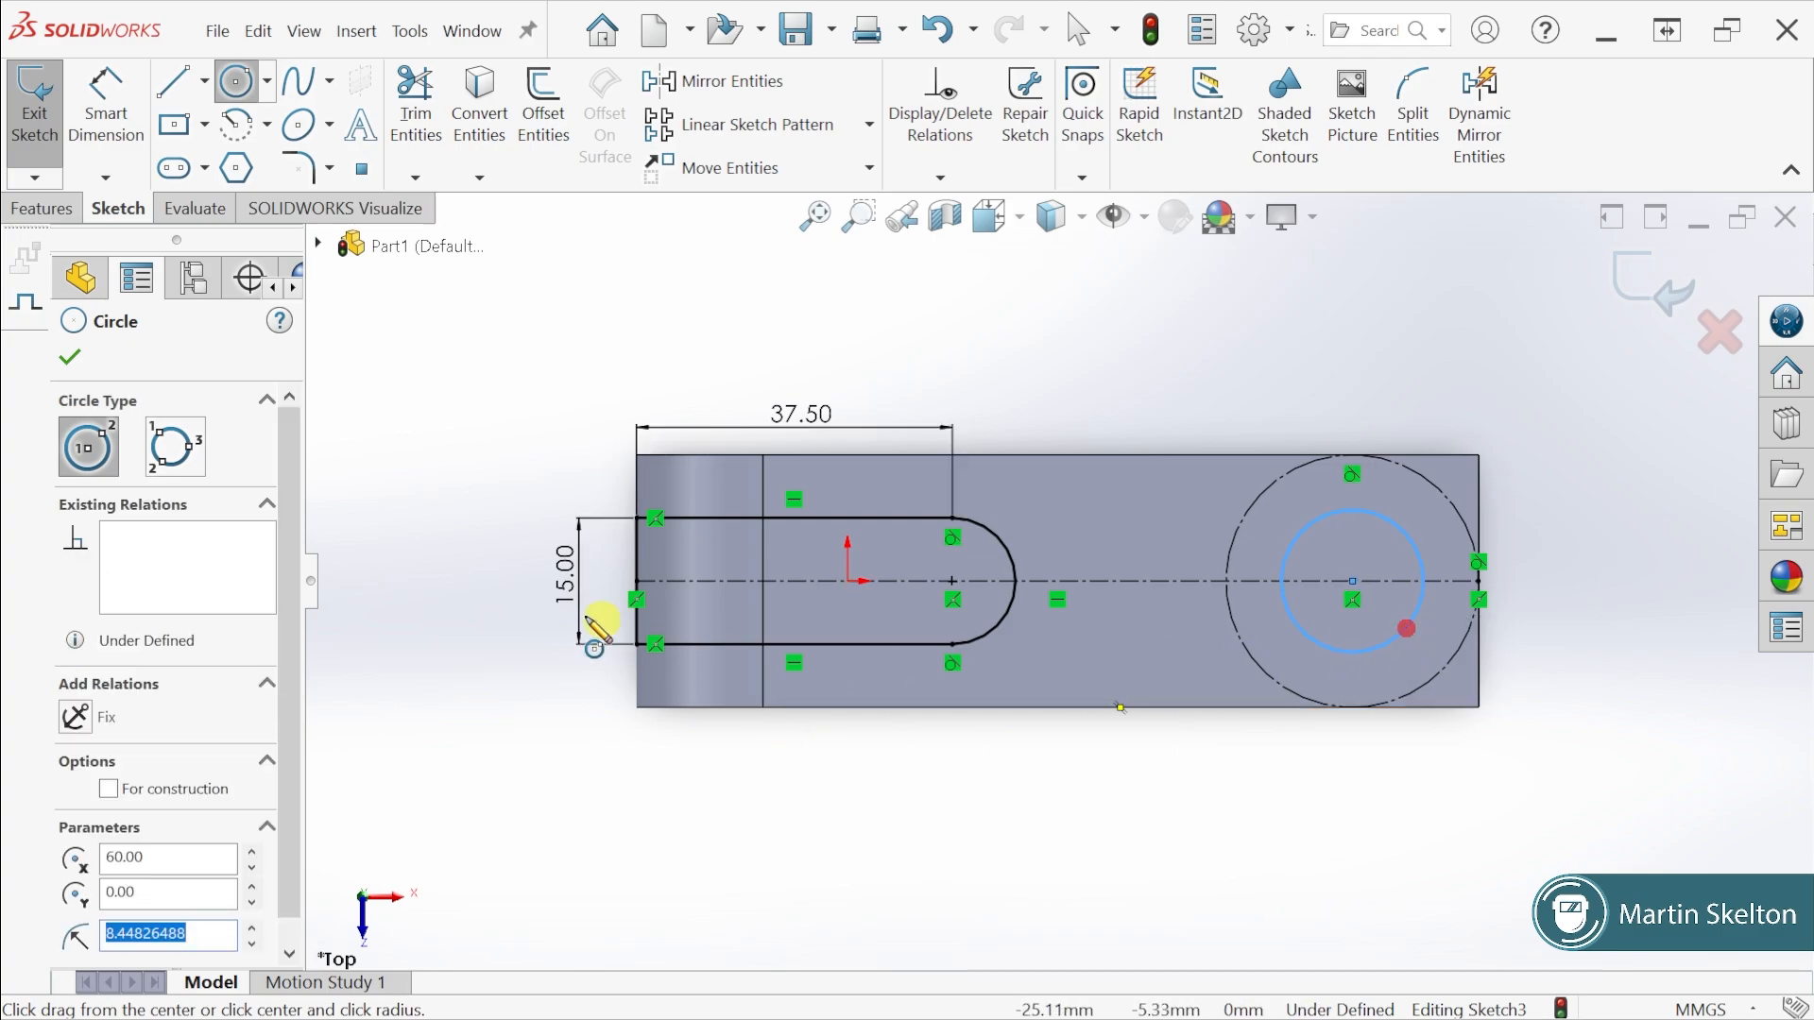
key("alt+Tab")
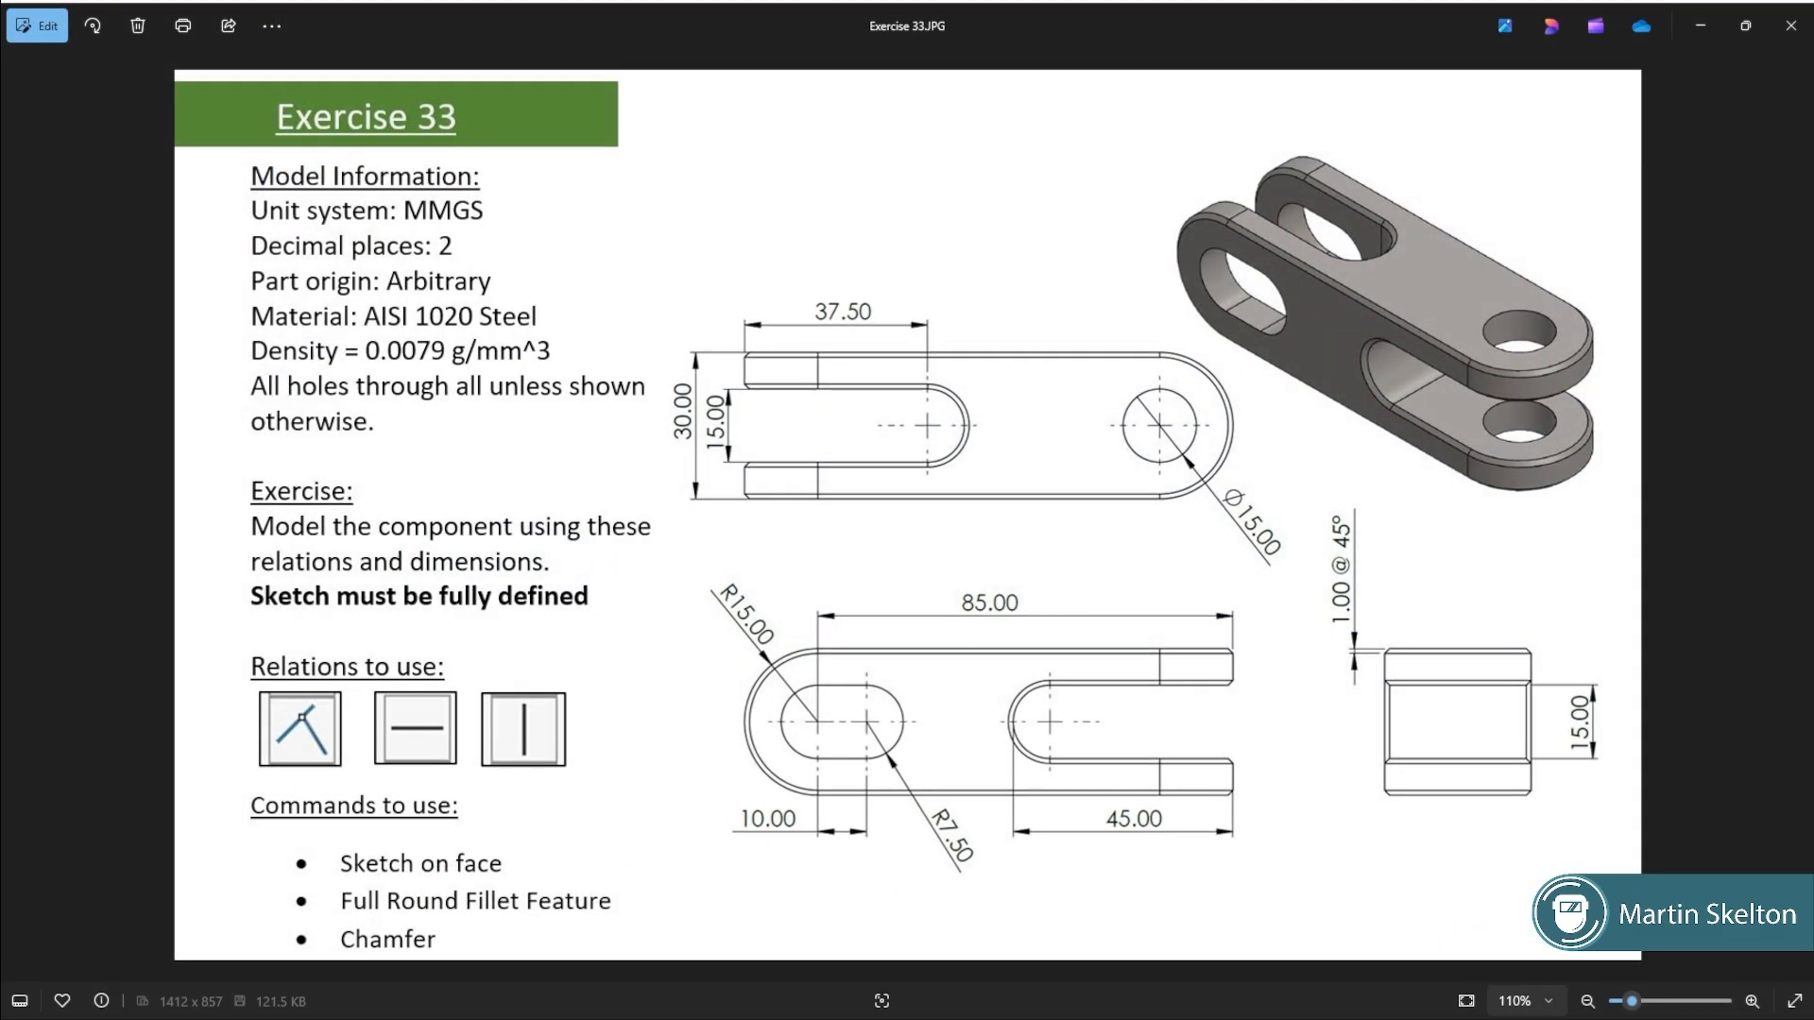
key("alt+Tab")
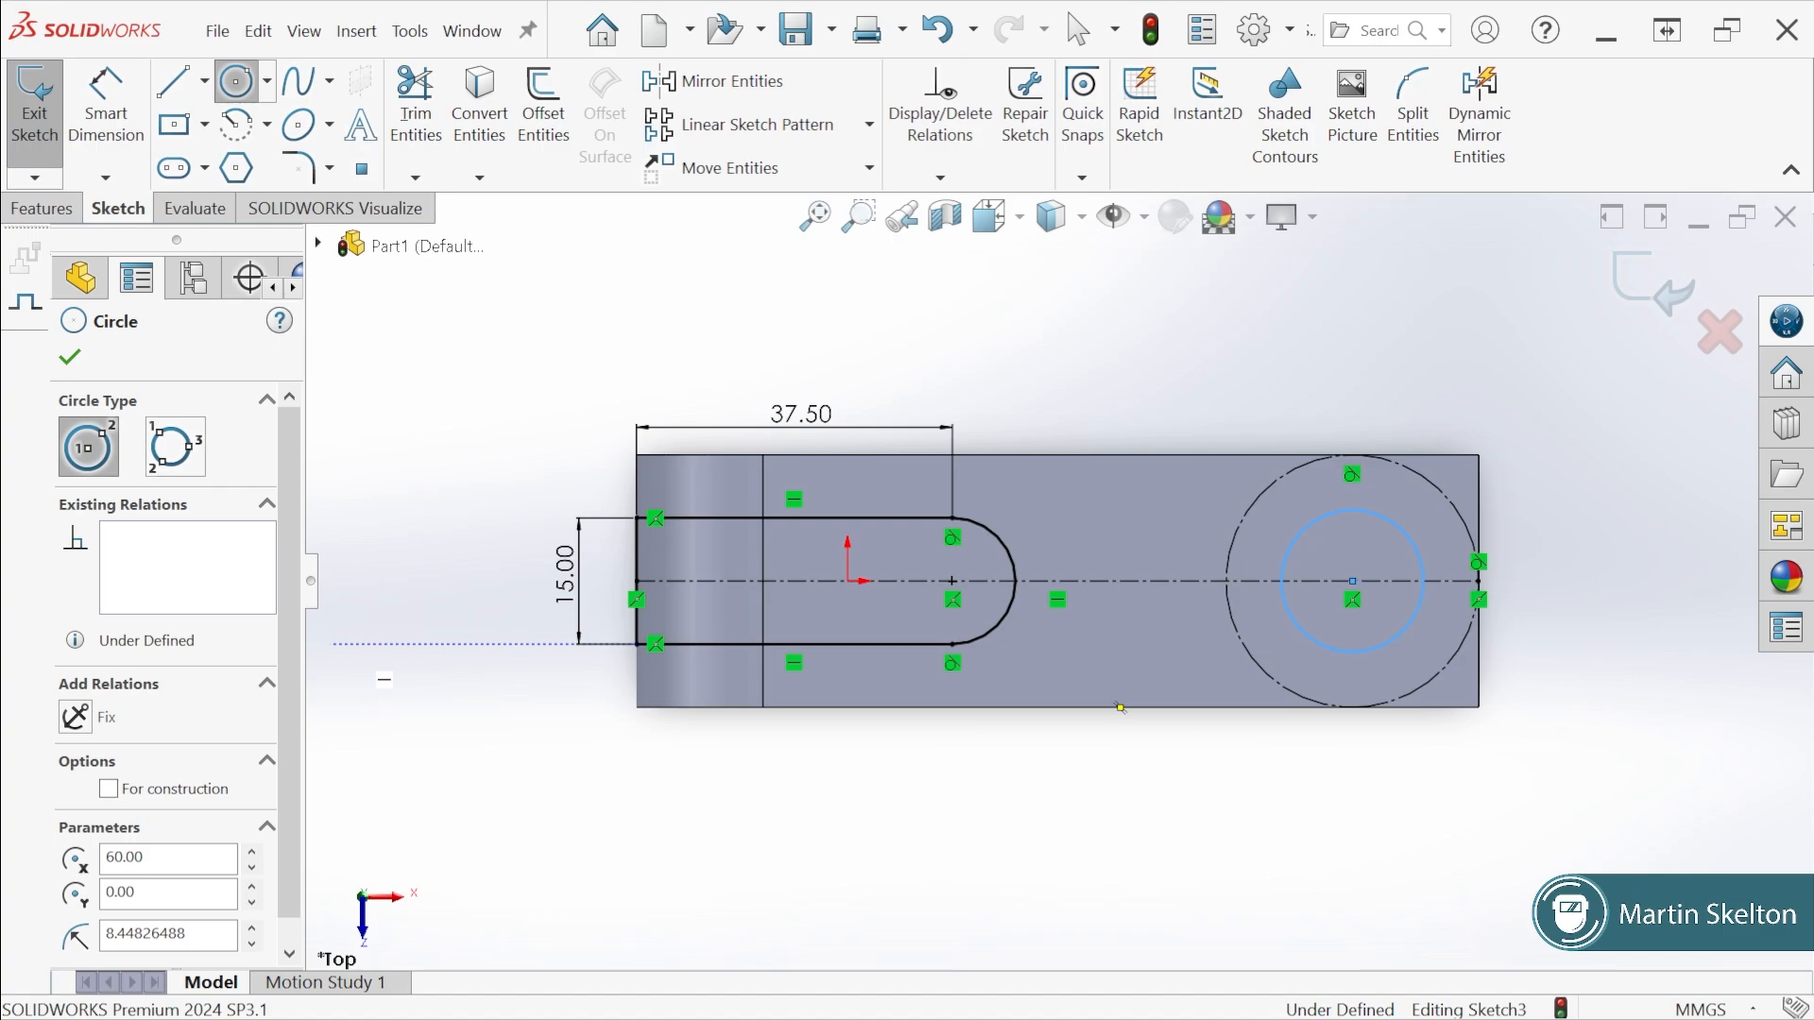
Dimension the inner circle's diameter to 15 mm and close the dimension command
left_click(106, 104)
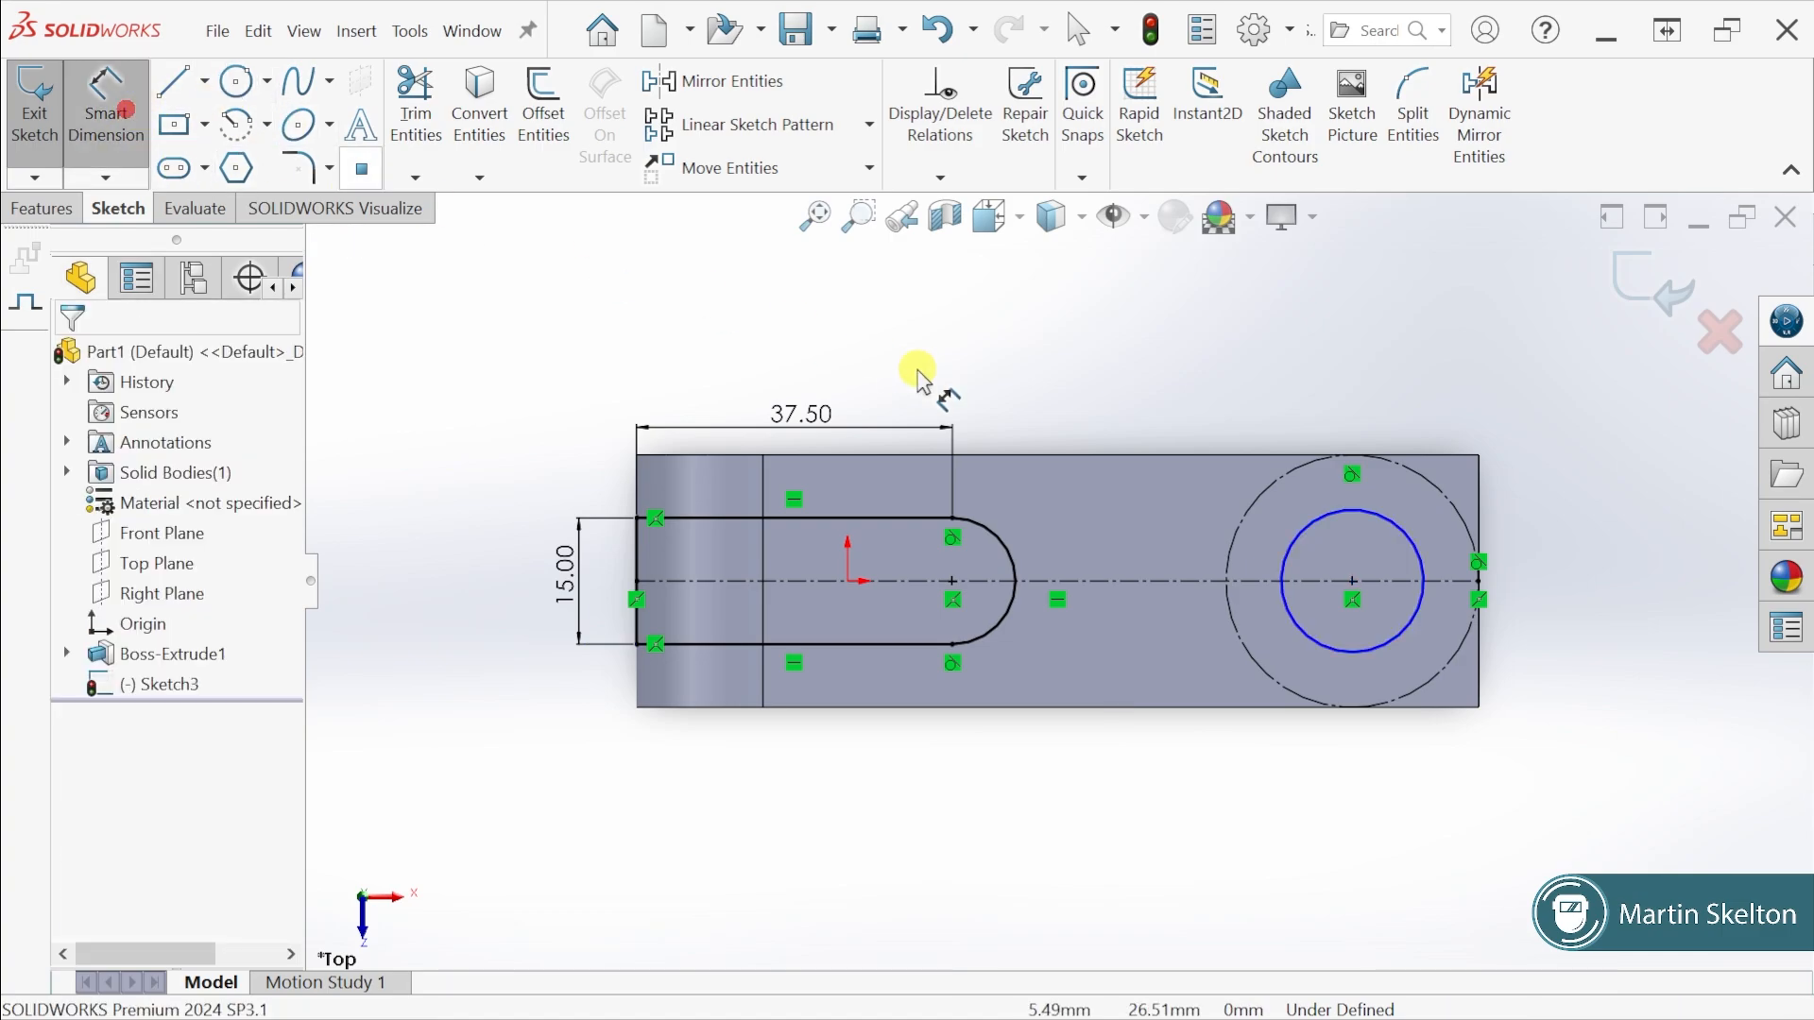
left_click(1342, 514)
left_click(1332, 411)
type("15")
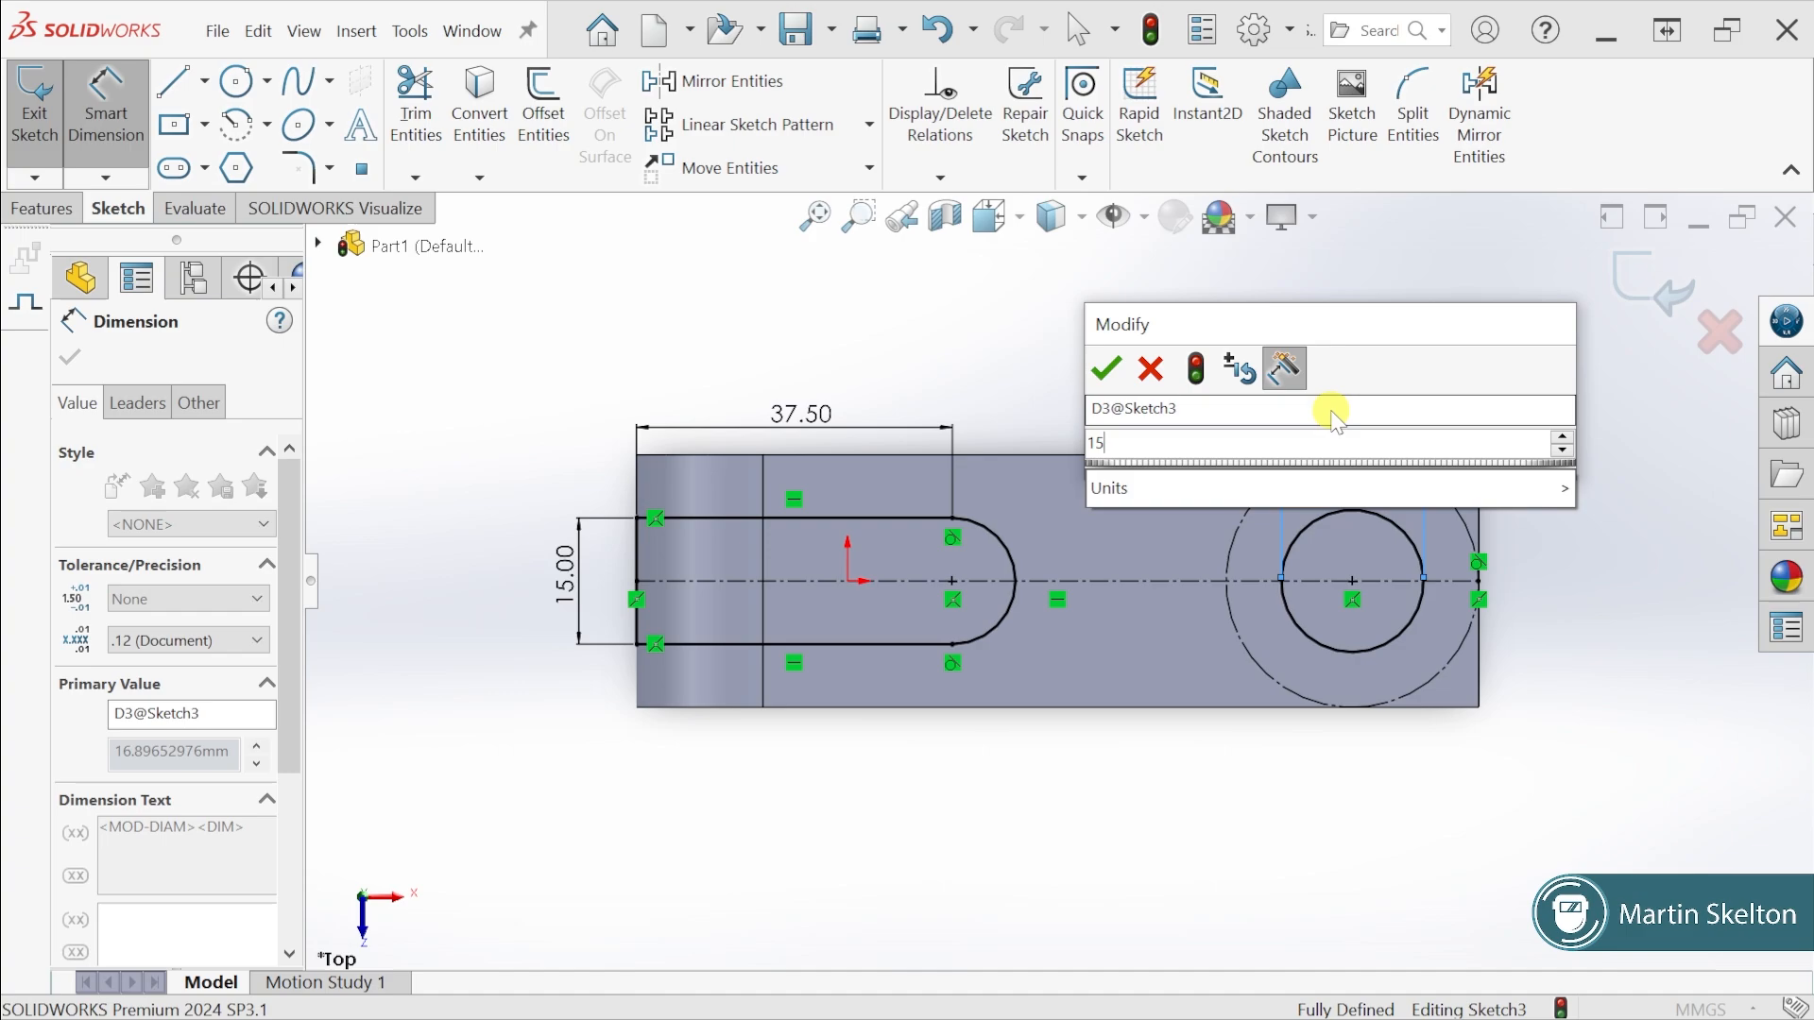
key("Return")
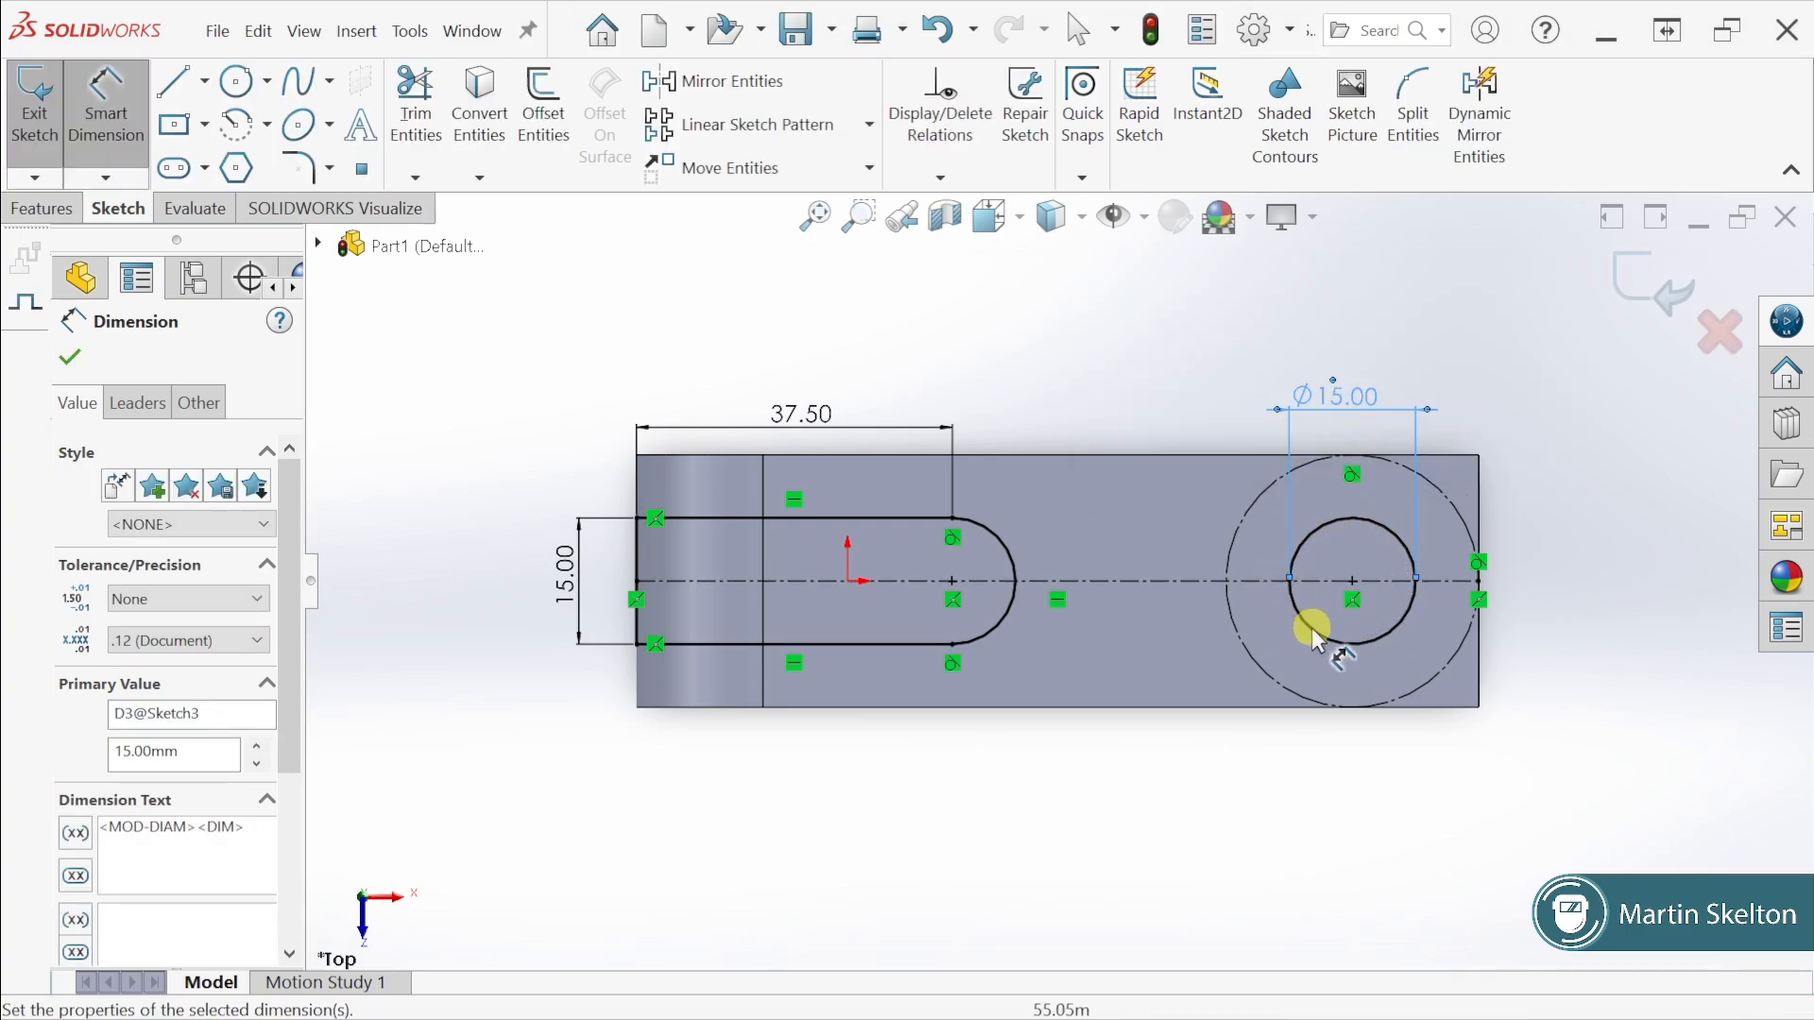
left_click(70, 357)
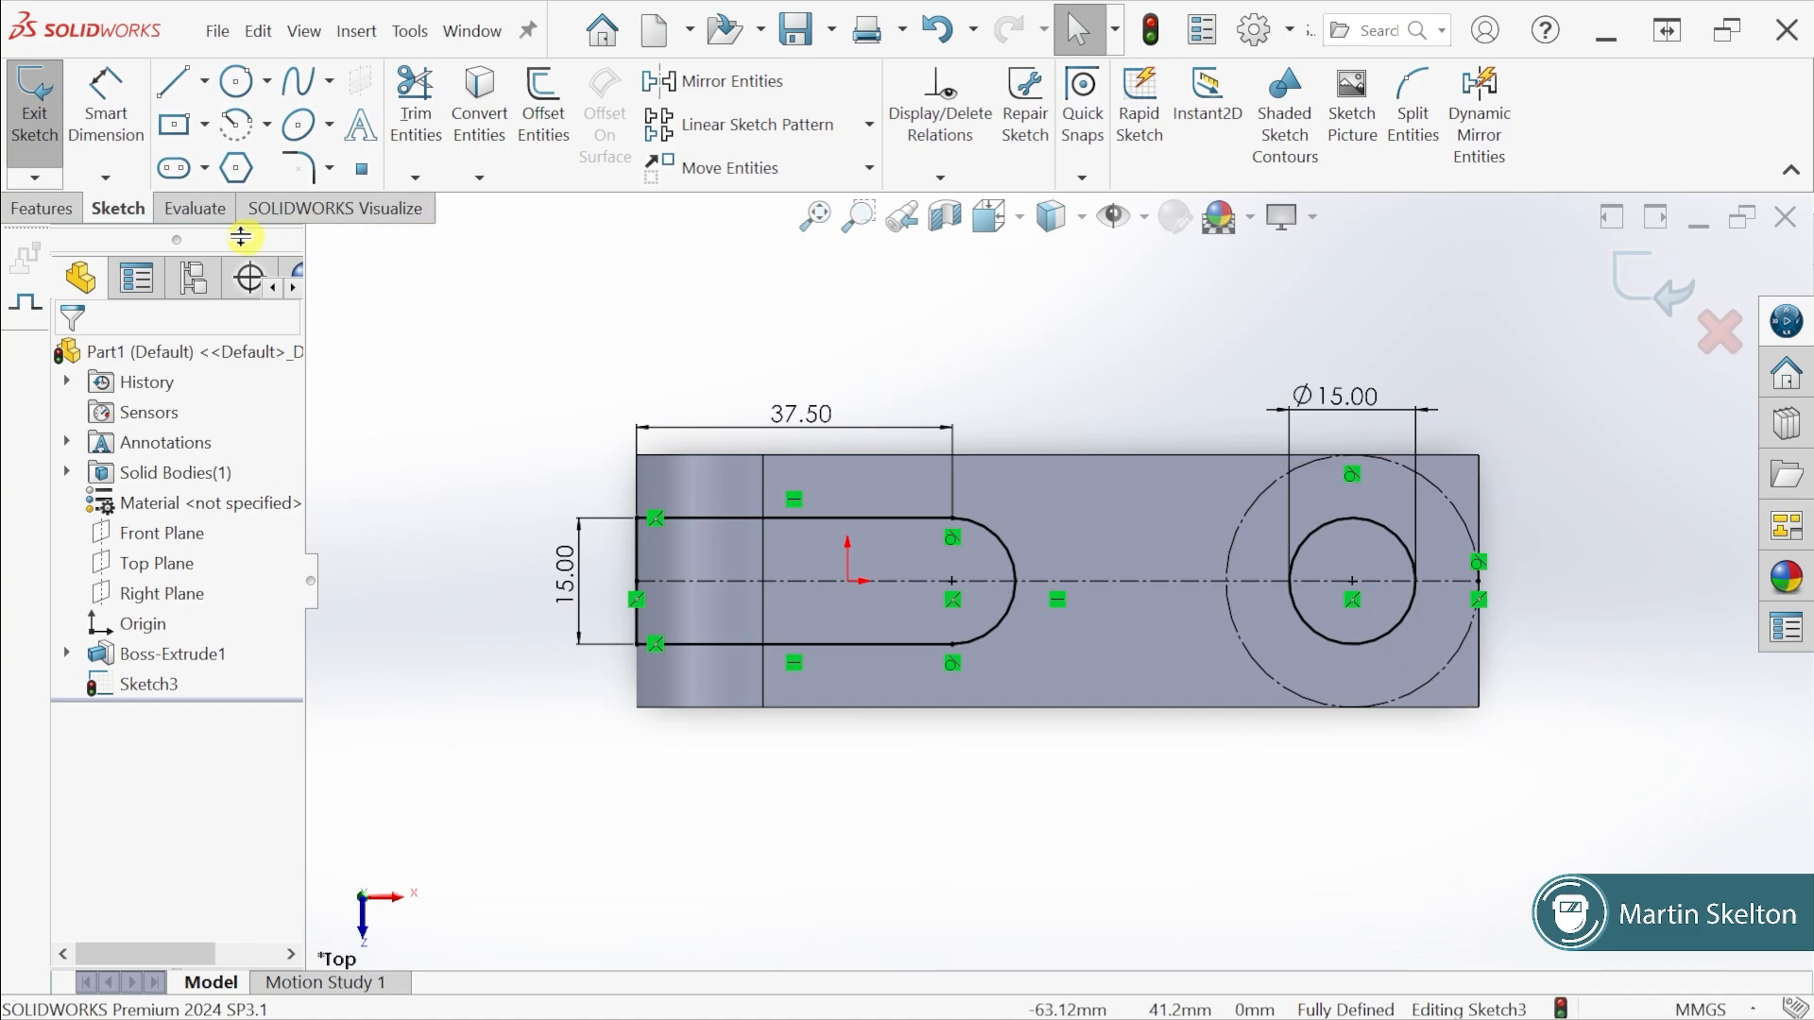
Start an extruded cut from the sketch, with the slot and the 15 mm circle regions as the selected contours
left_click(64, 213)
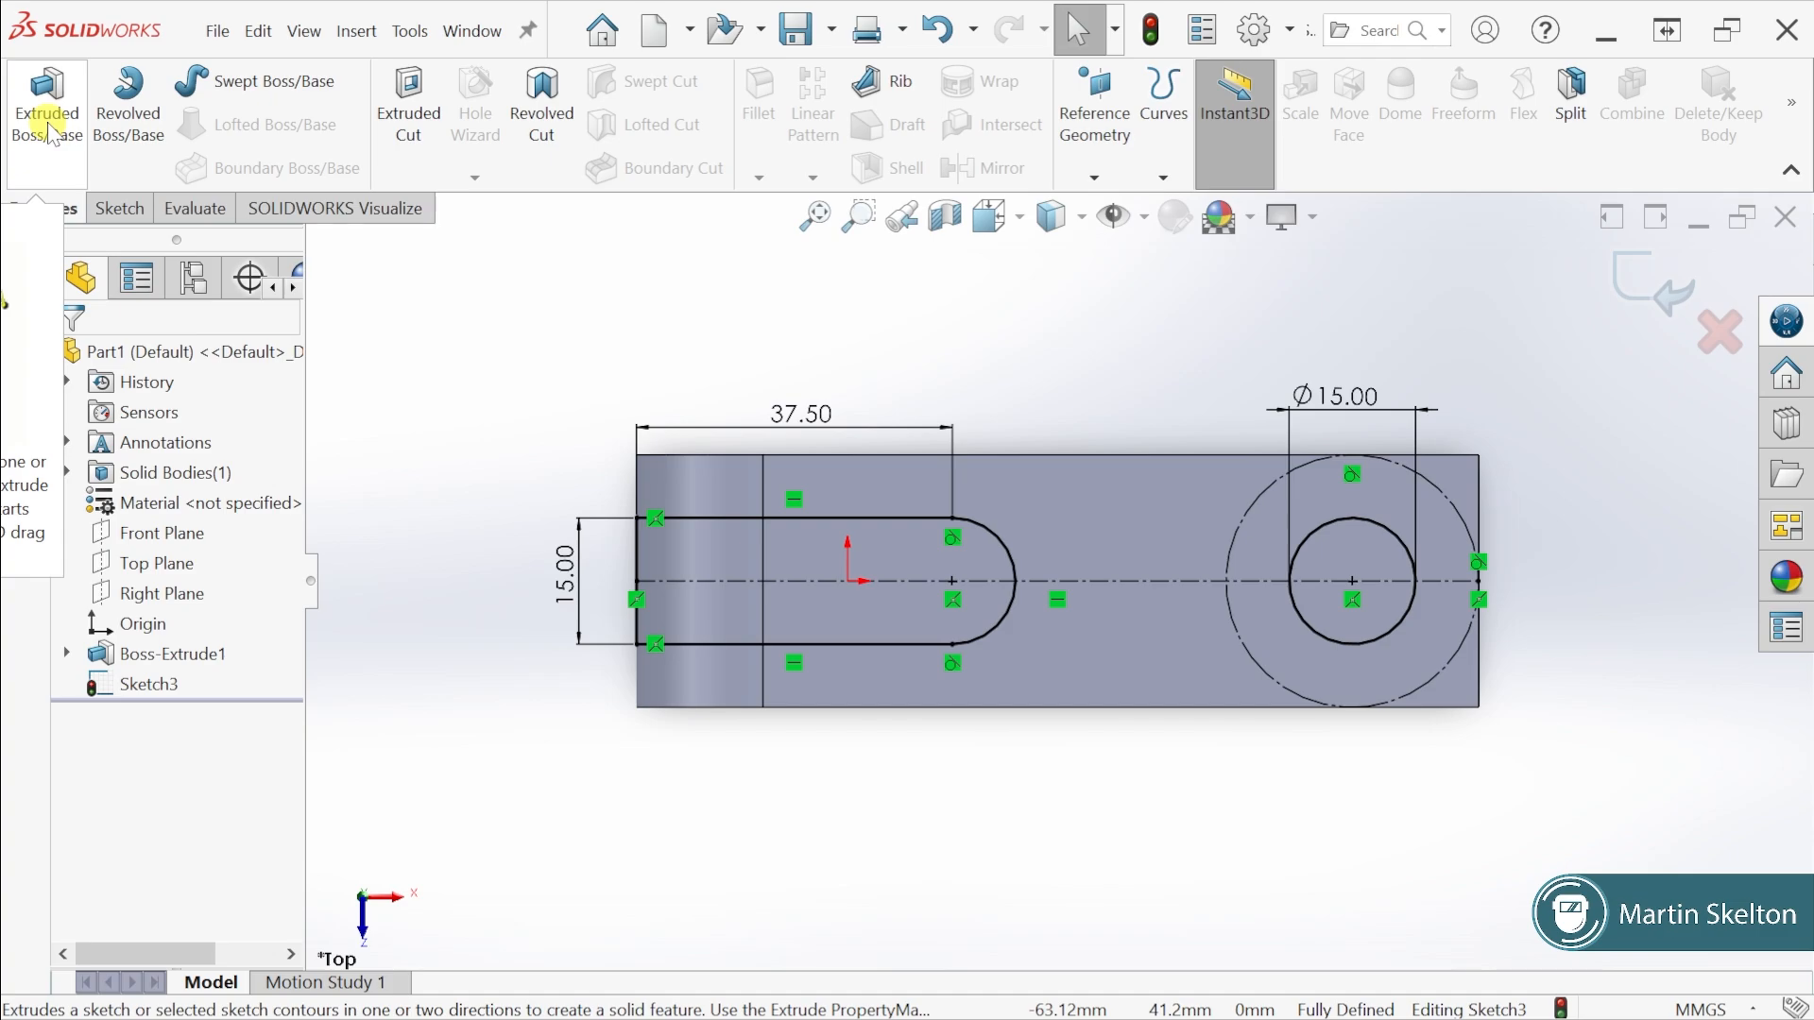
left_click(408, 132)
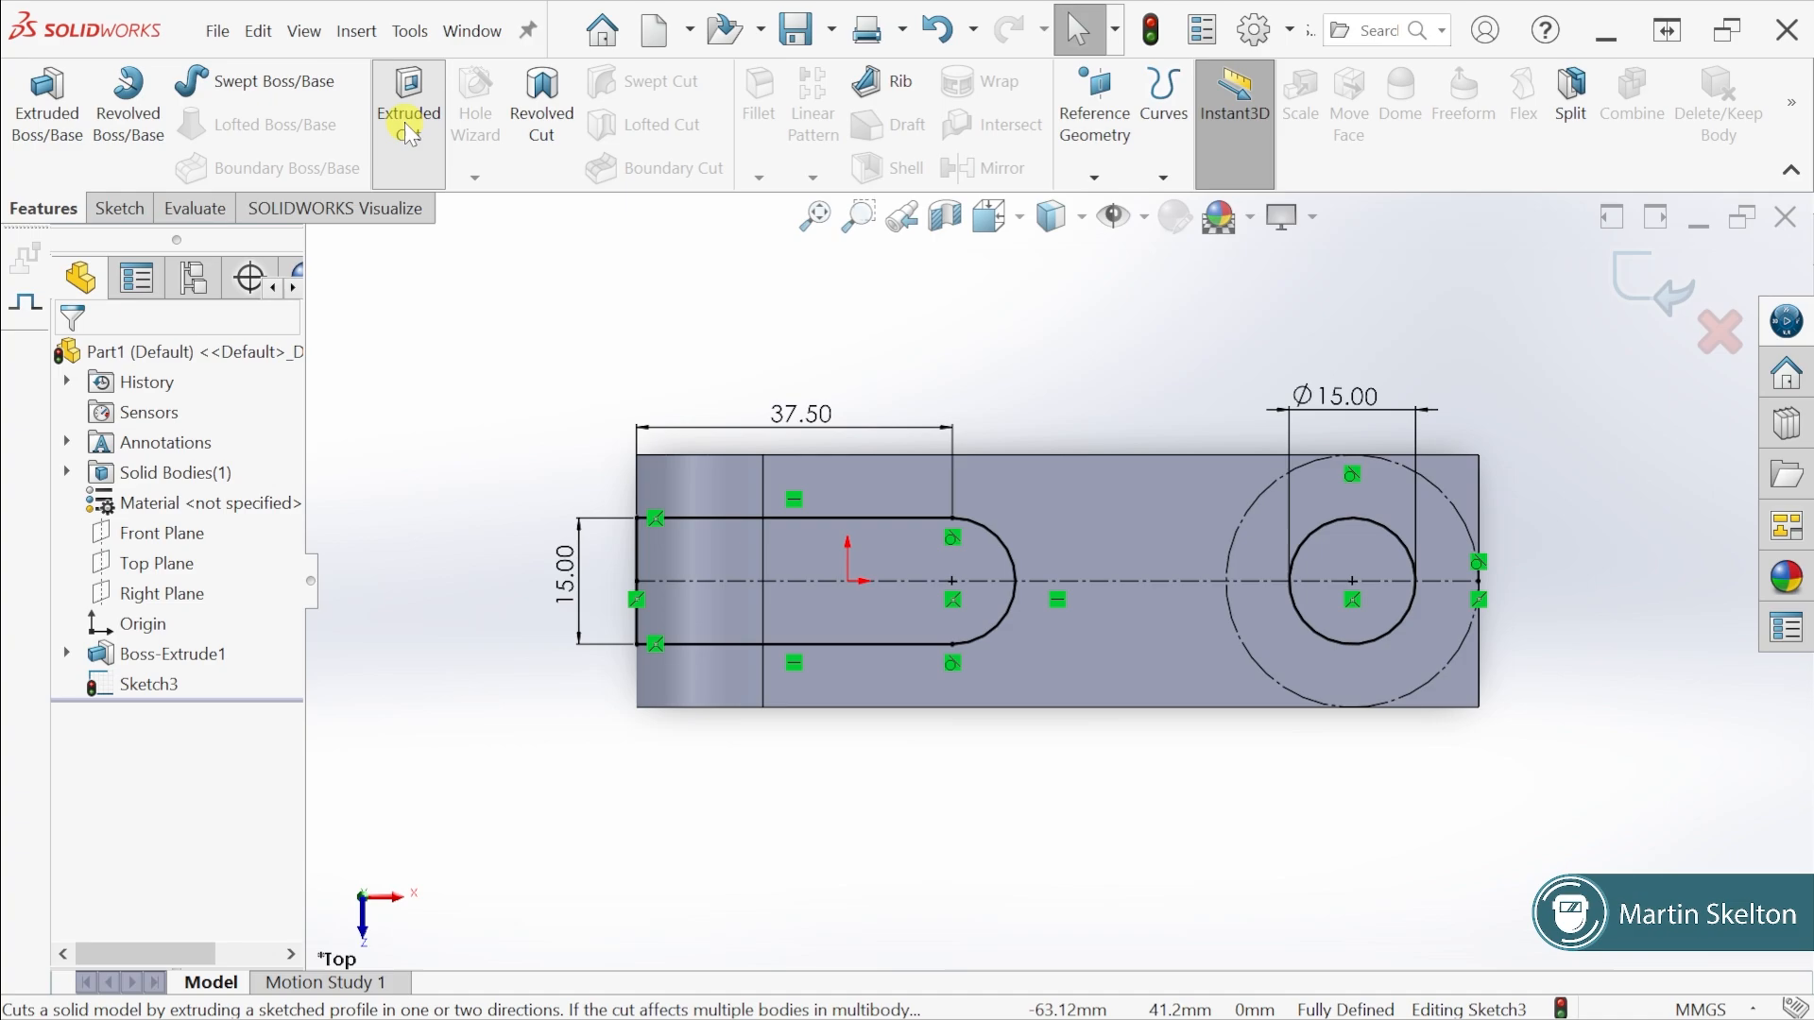
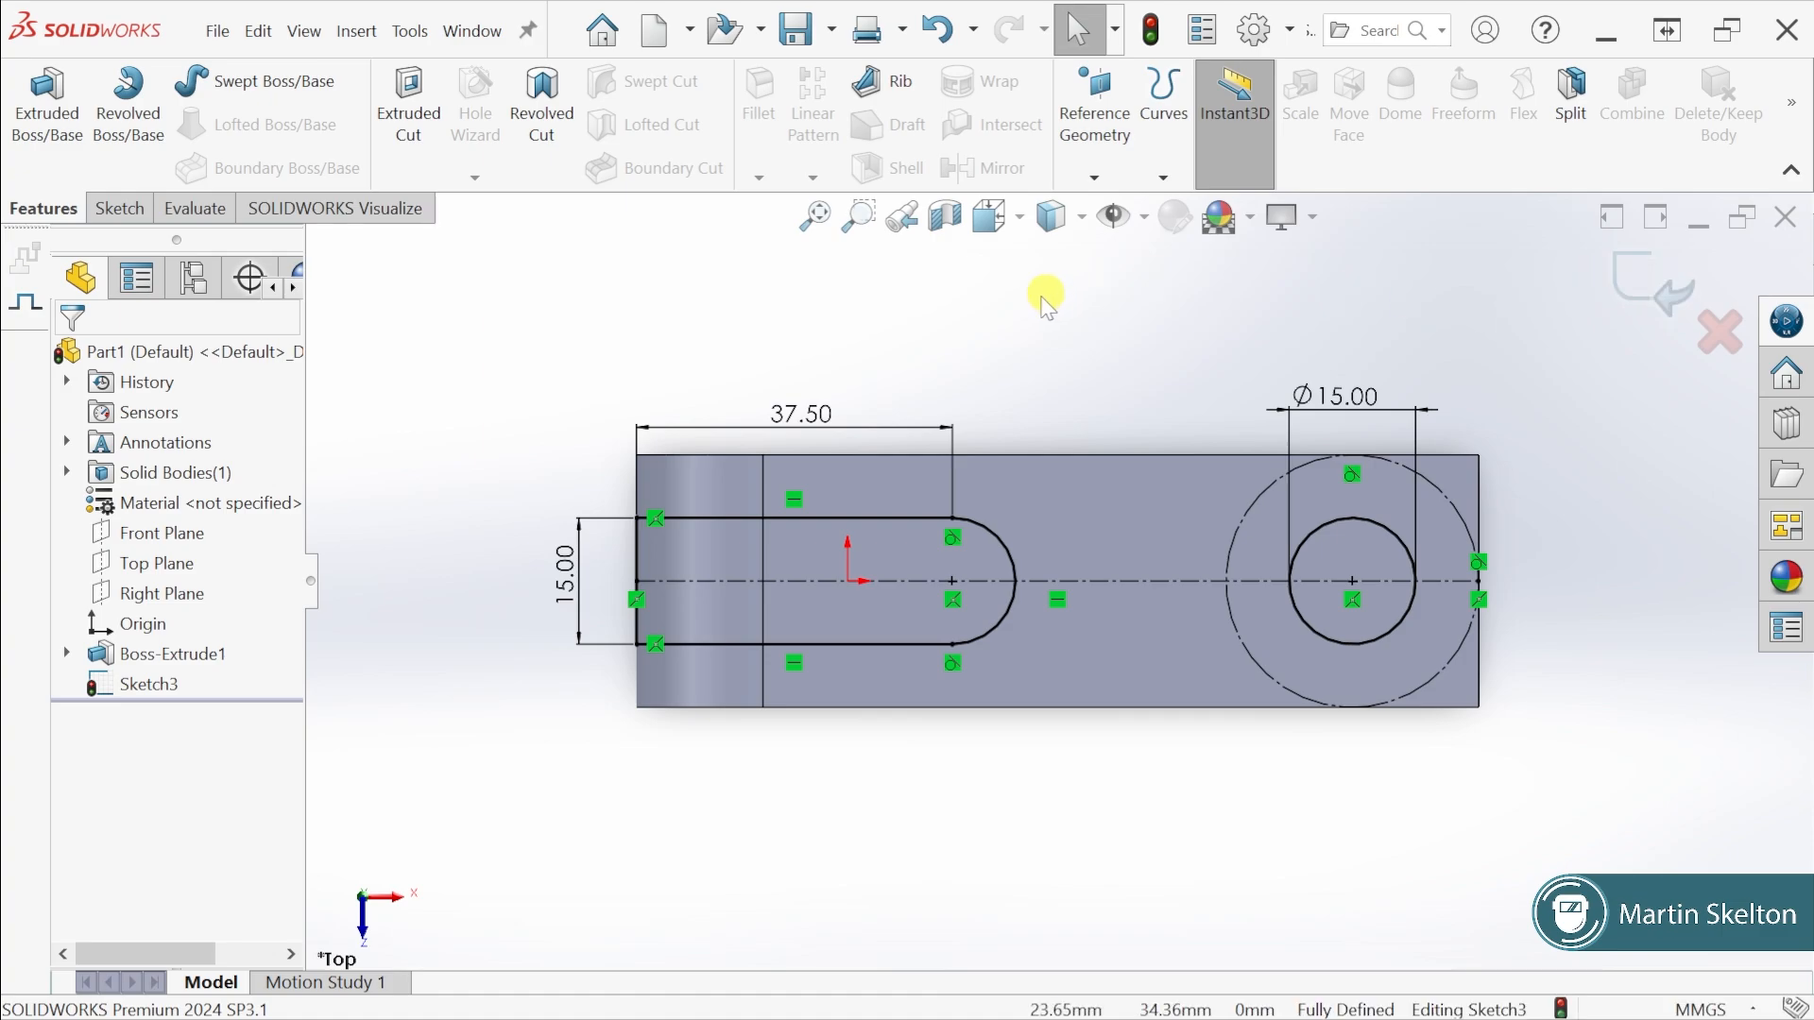
left_click(423, 113)
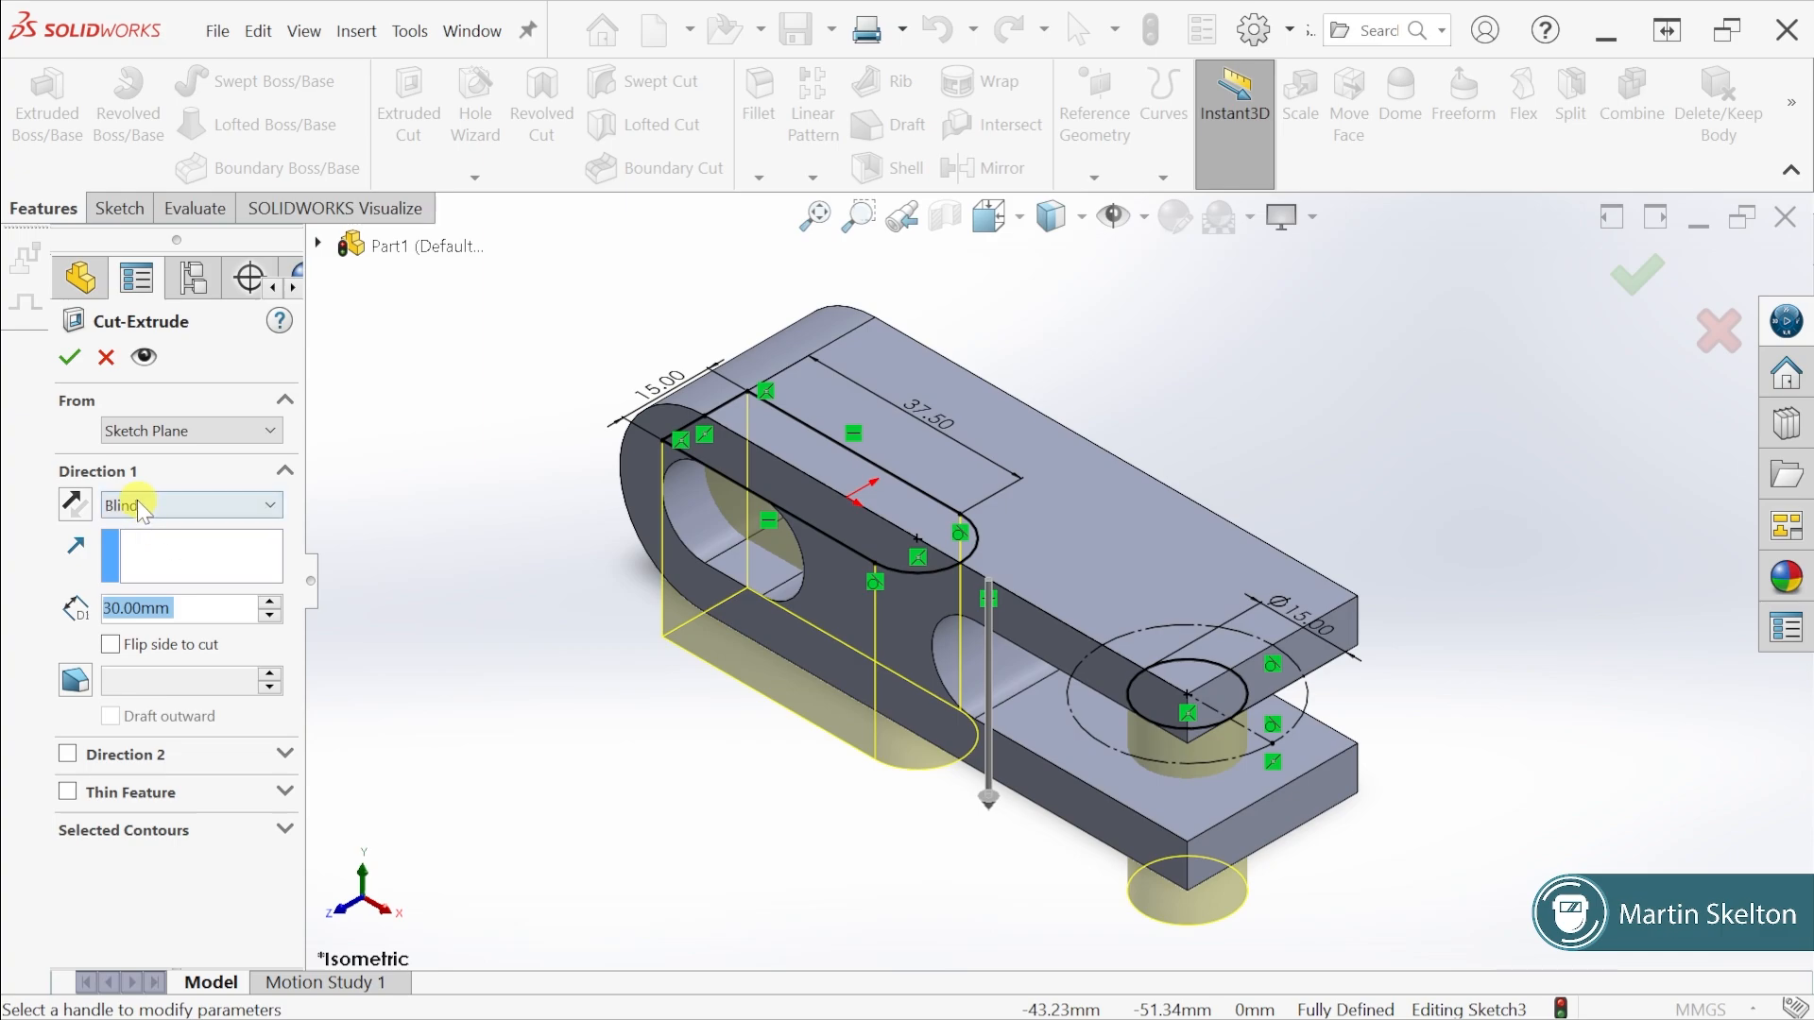
left_click(83, 505)
left_click(83, 505)
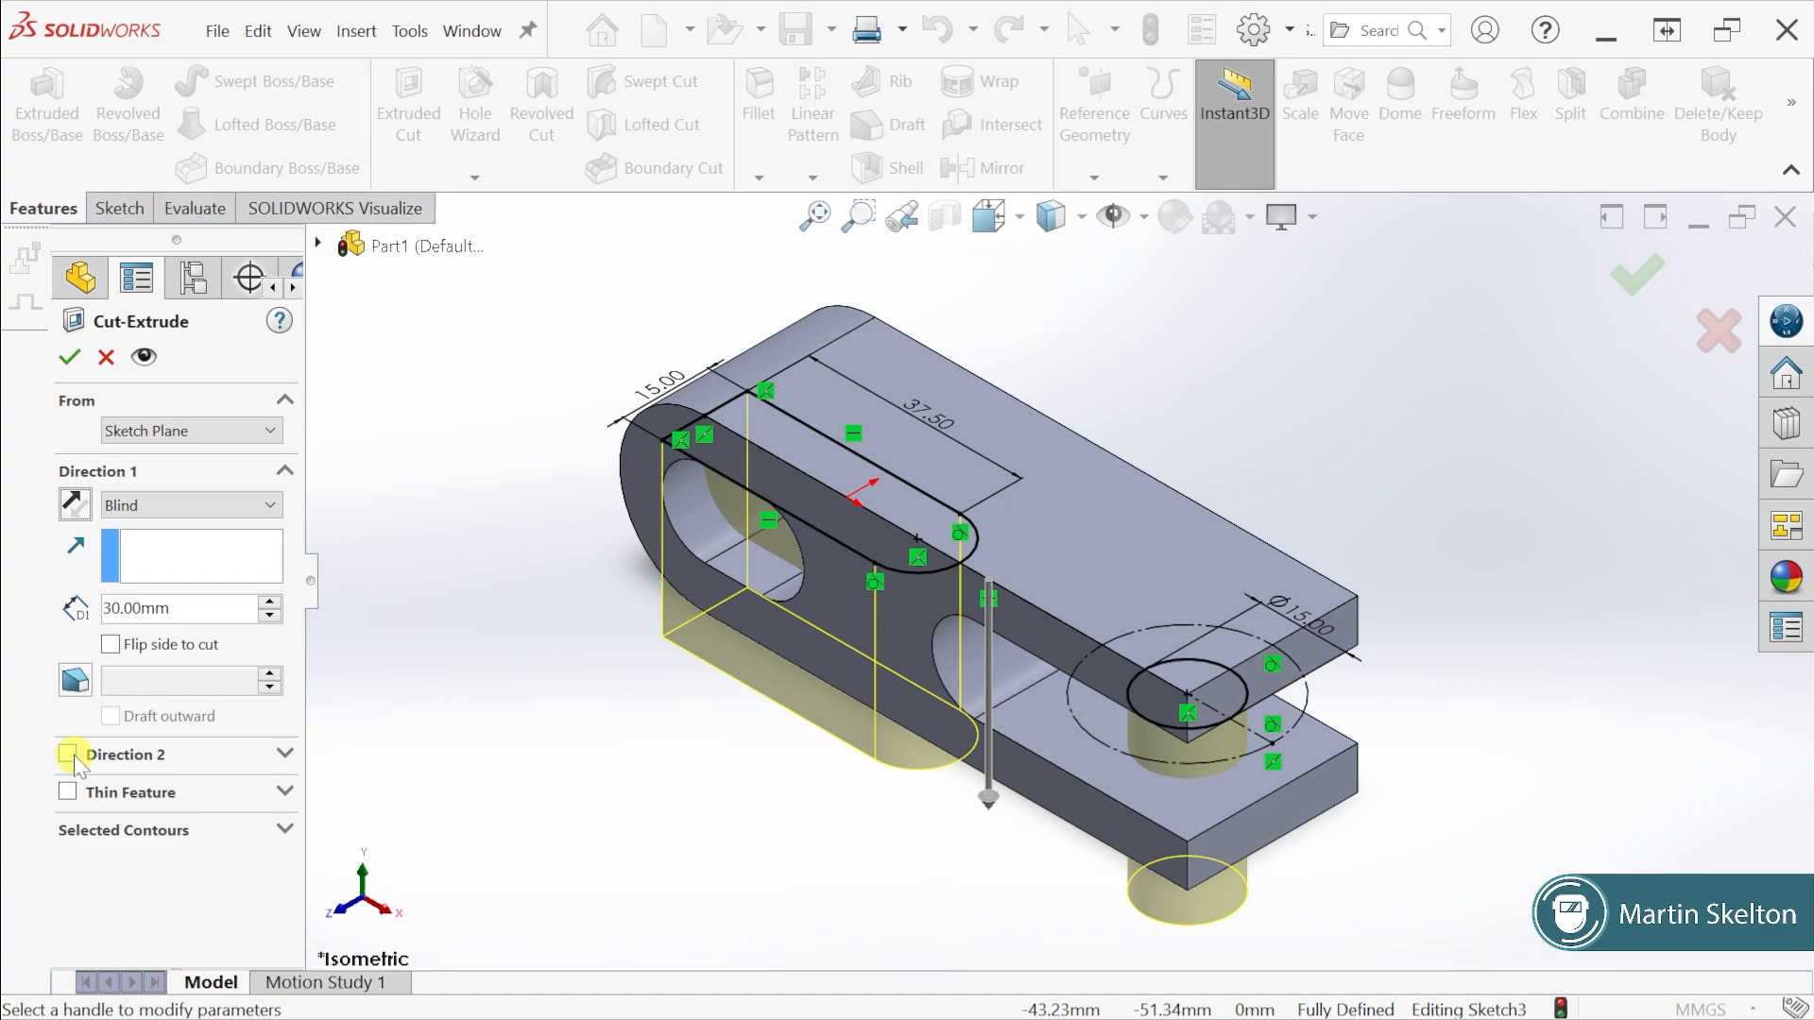
left_click(99, 831)
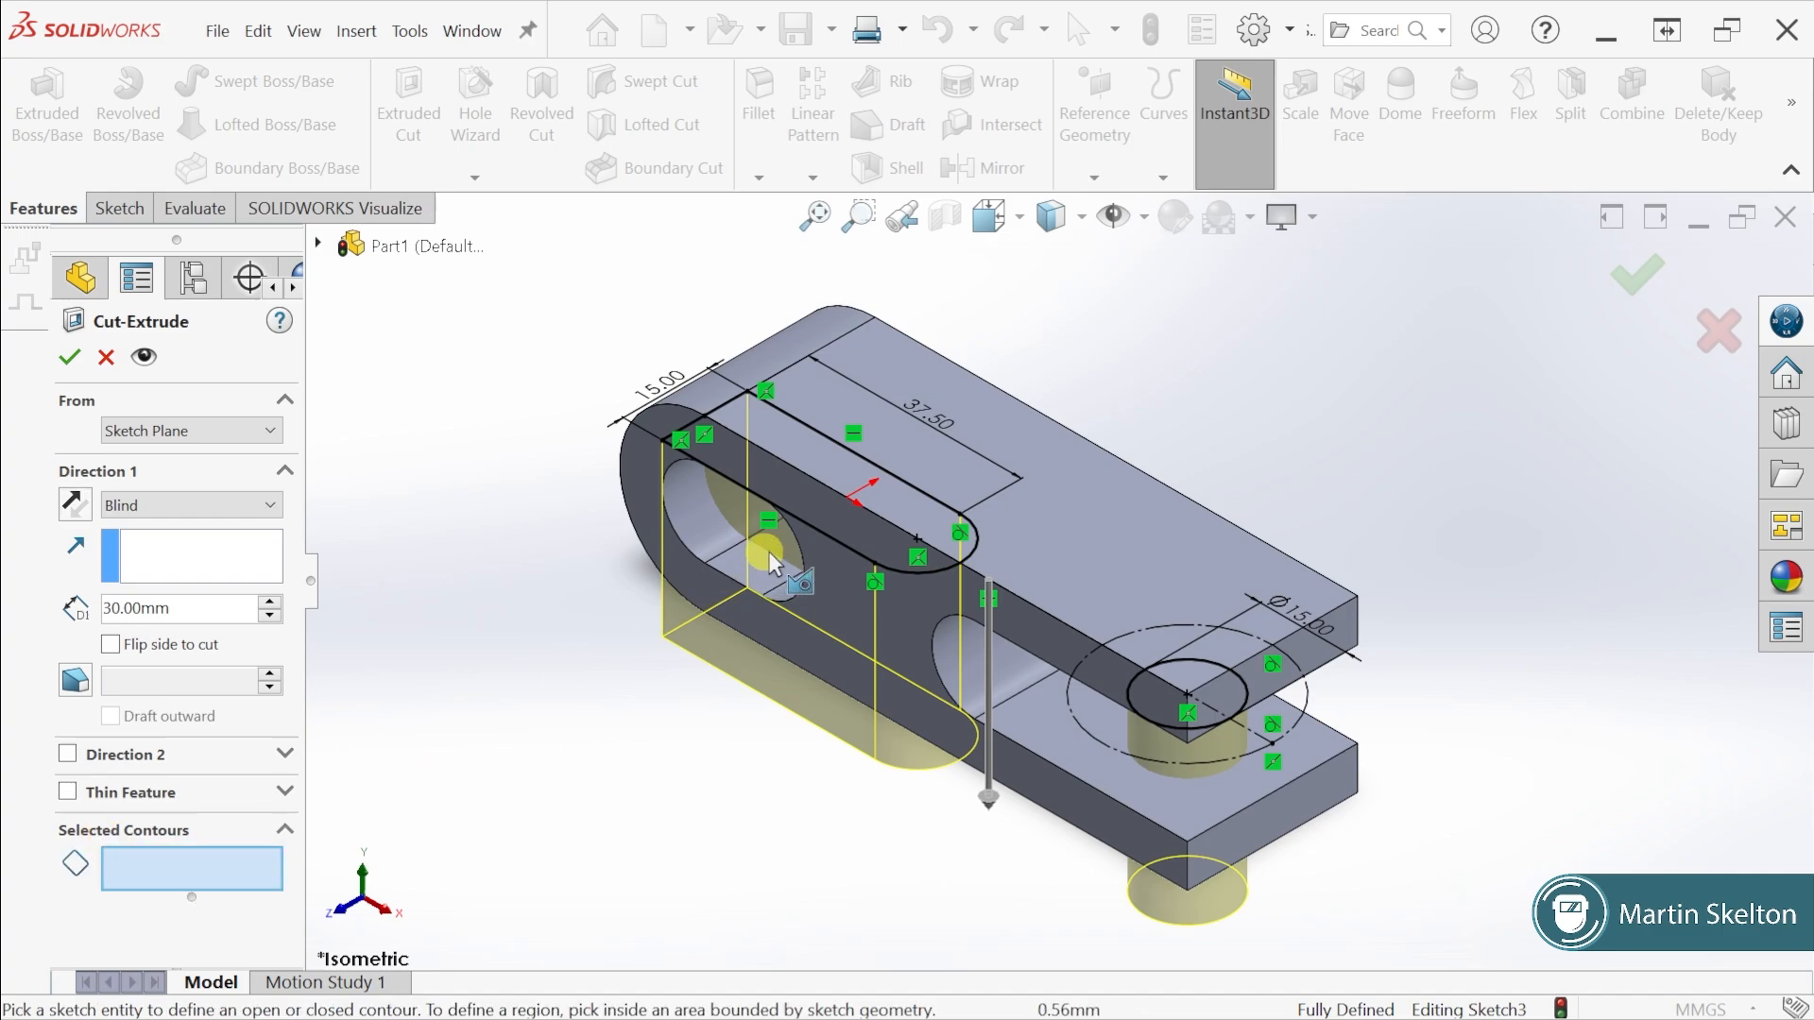
left_click(913, 511)
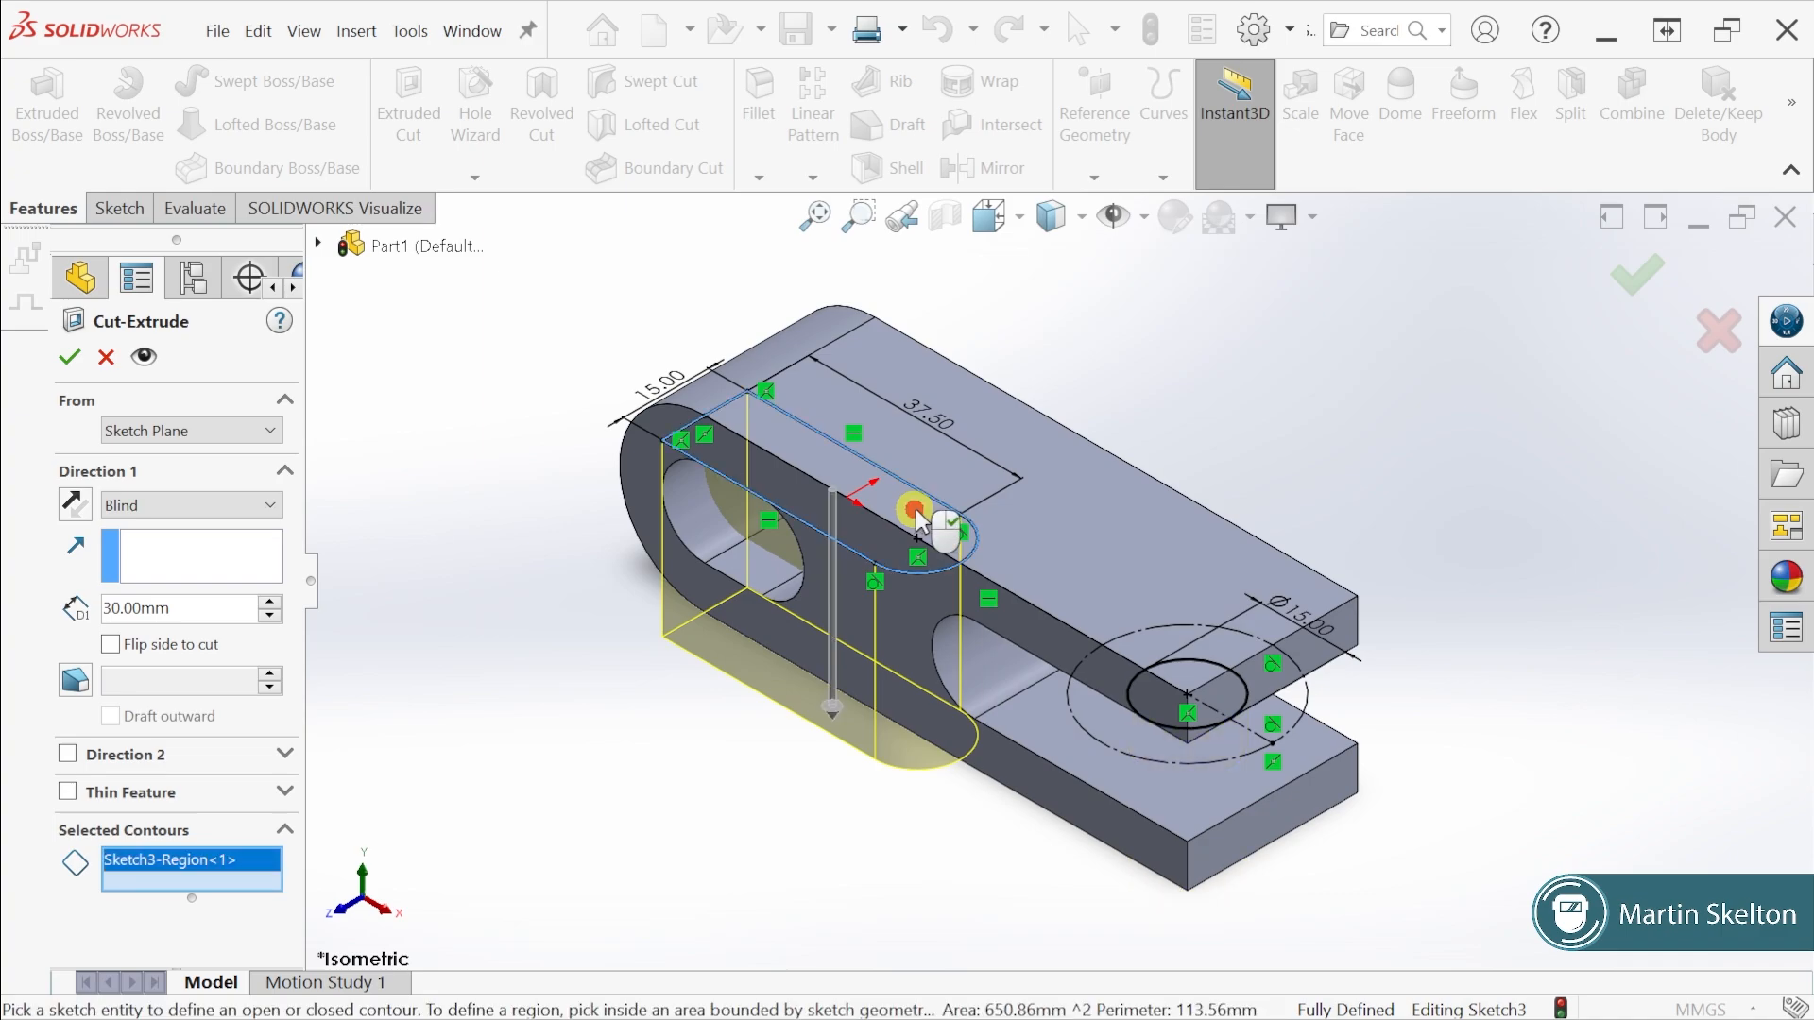
left_click(1196, 686)
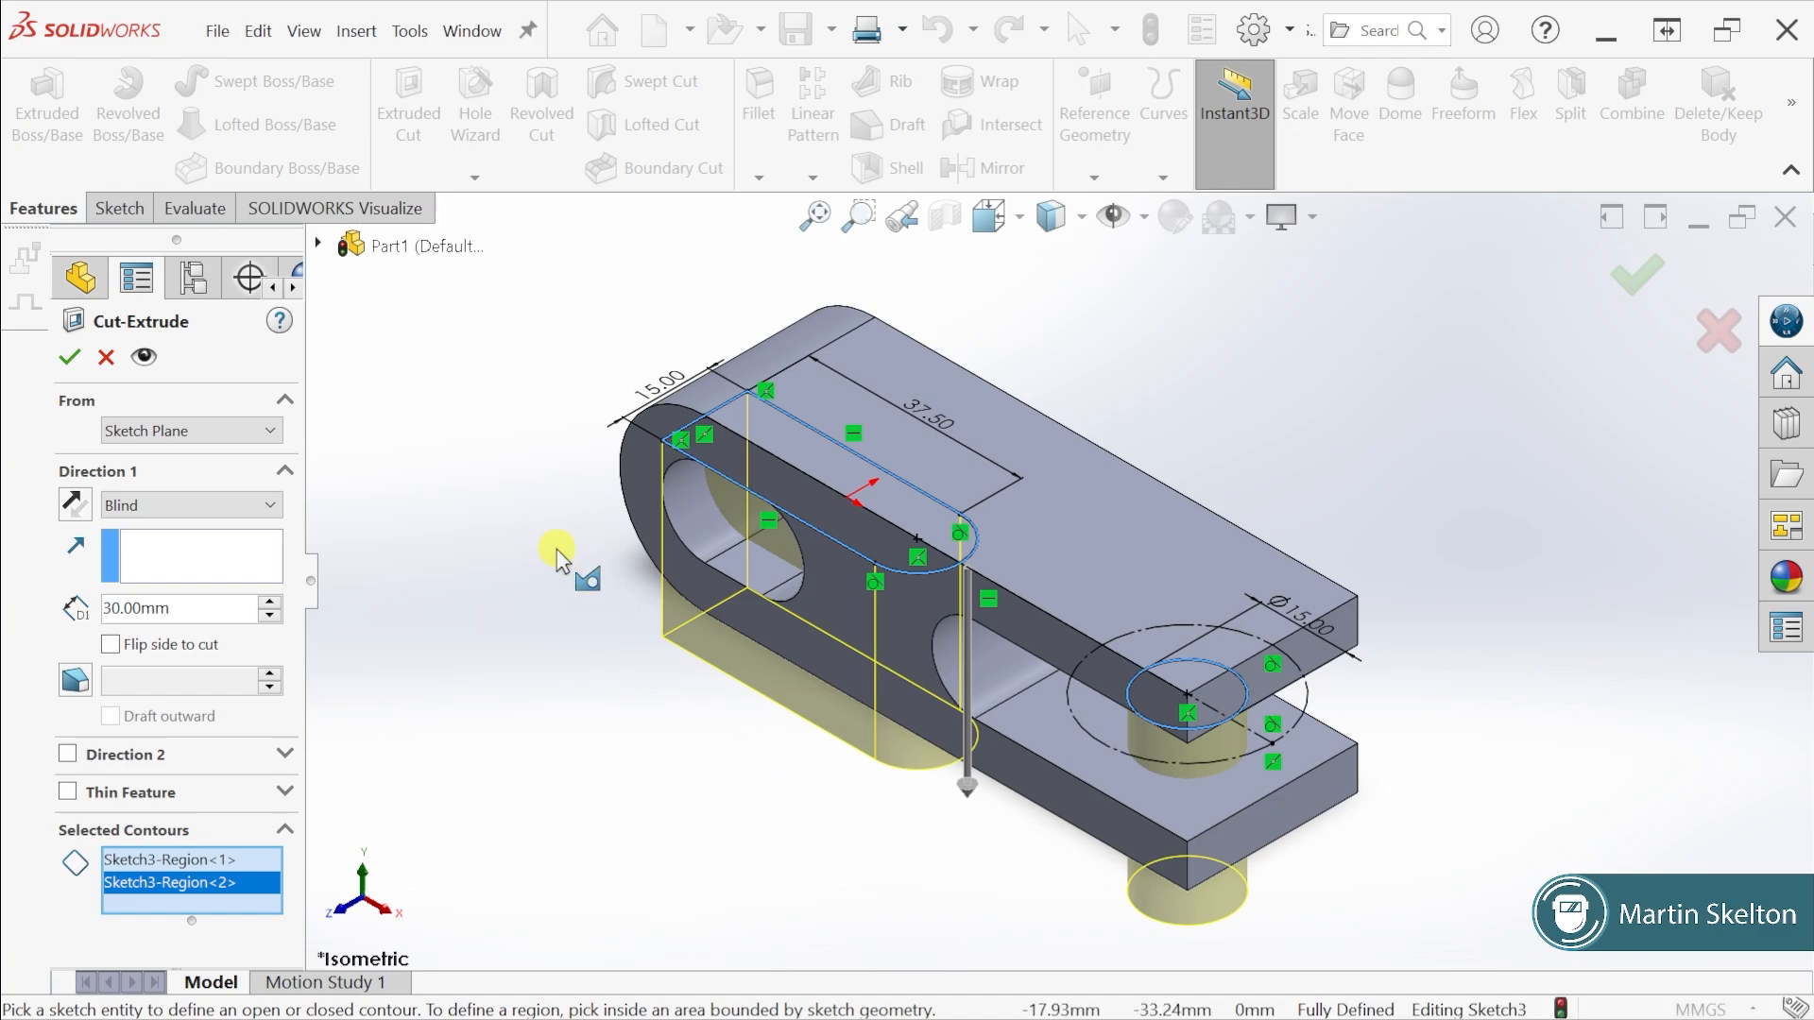
Set the cut's end condition to Through All - Both, finish the cut and clear the selection
left_click(122, 505)
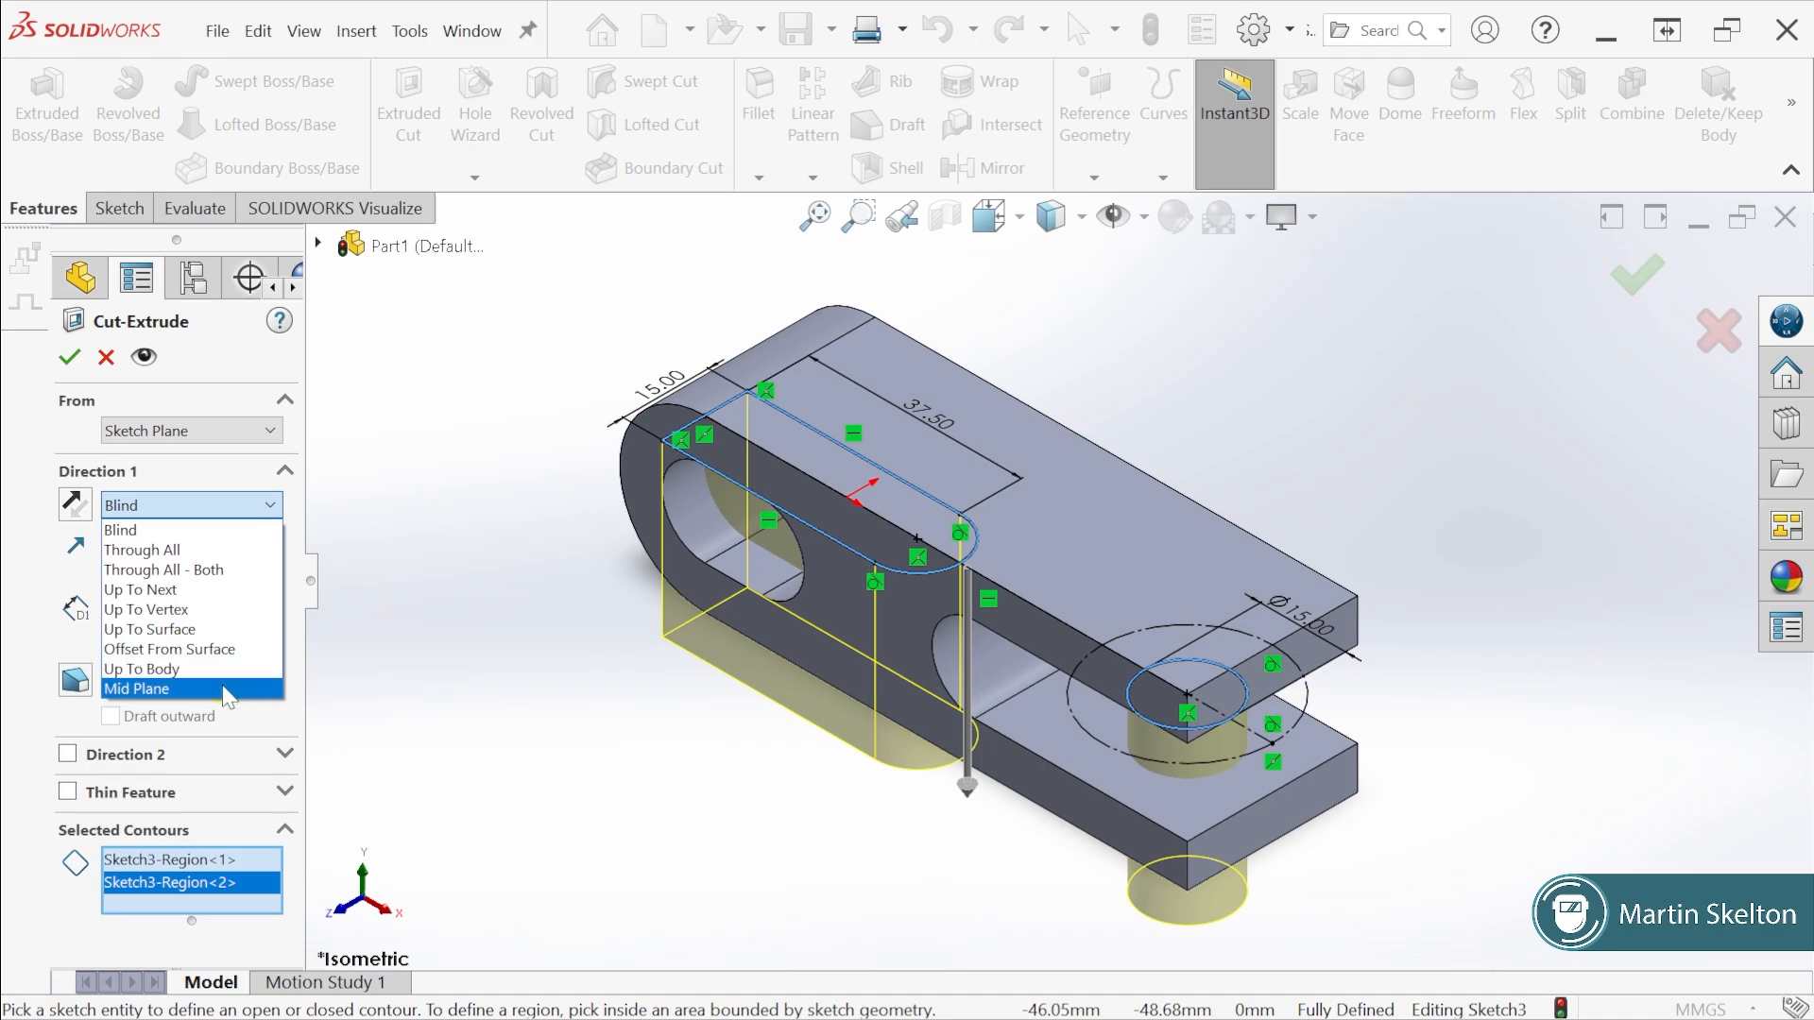
left_click(228, 572)
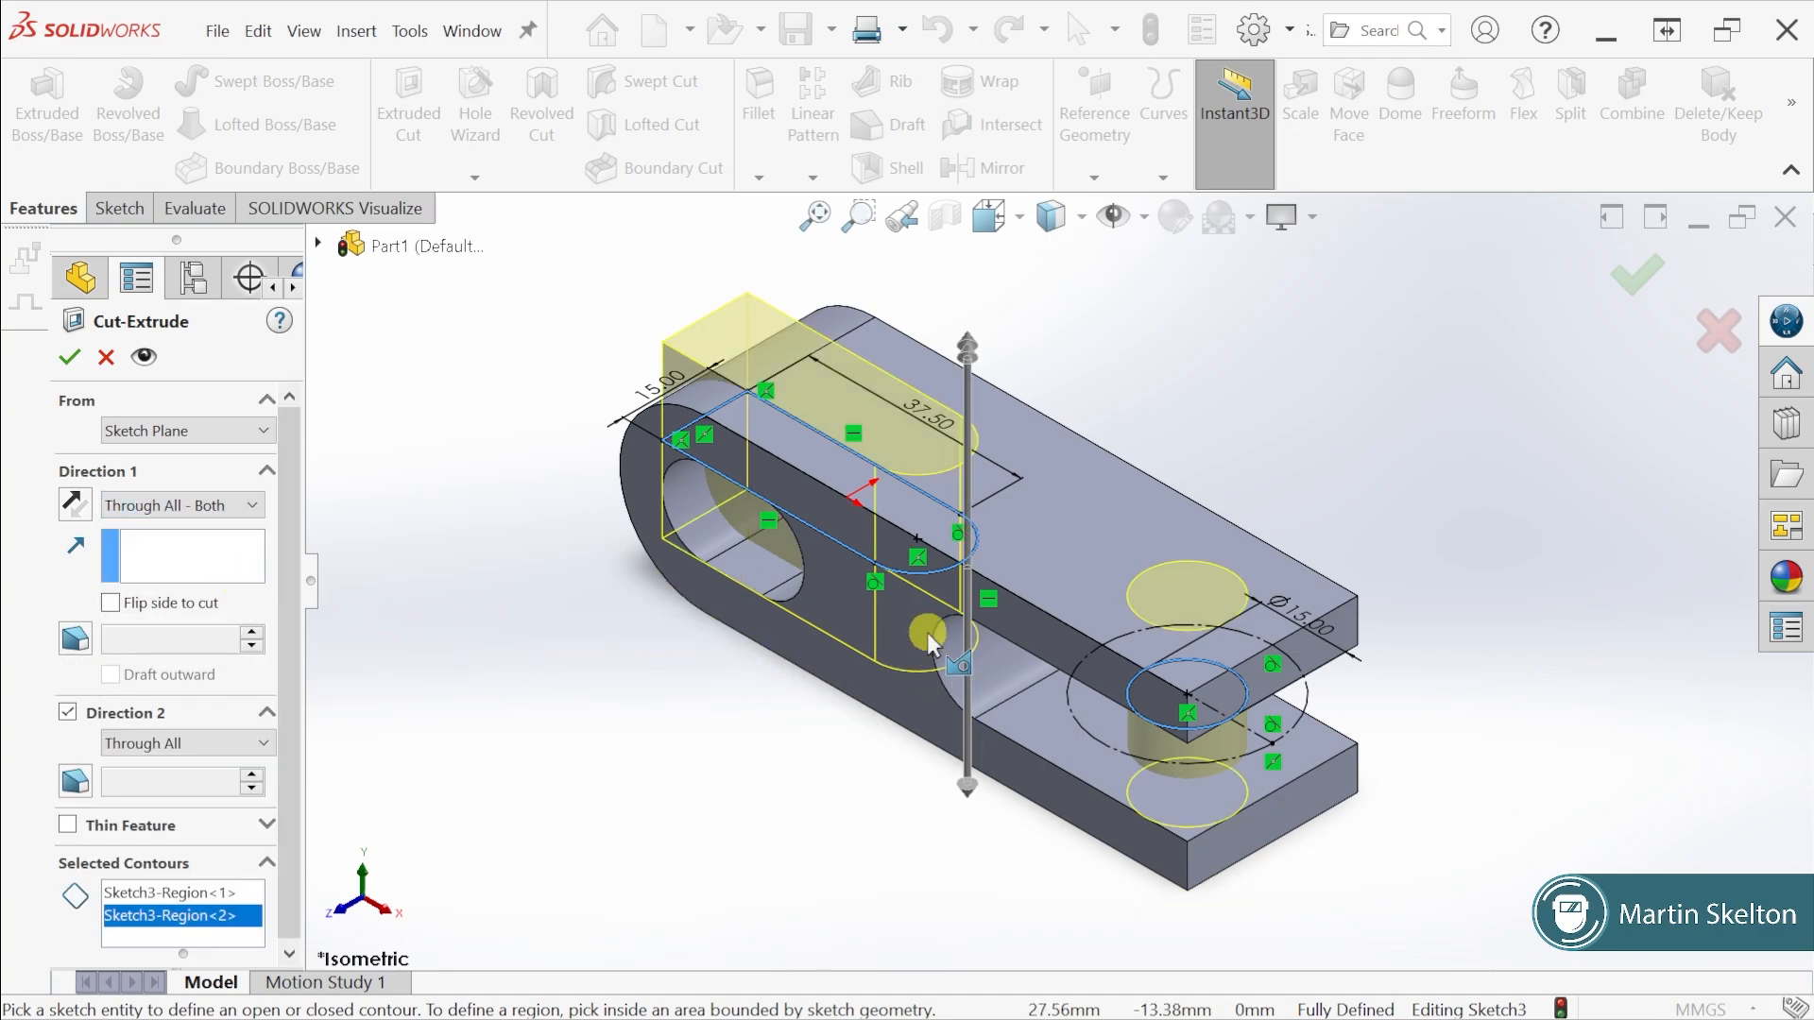
left_click(956, 529)
left_click(69, 358)
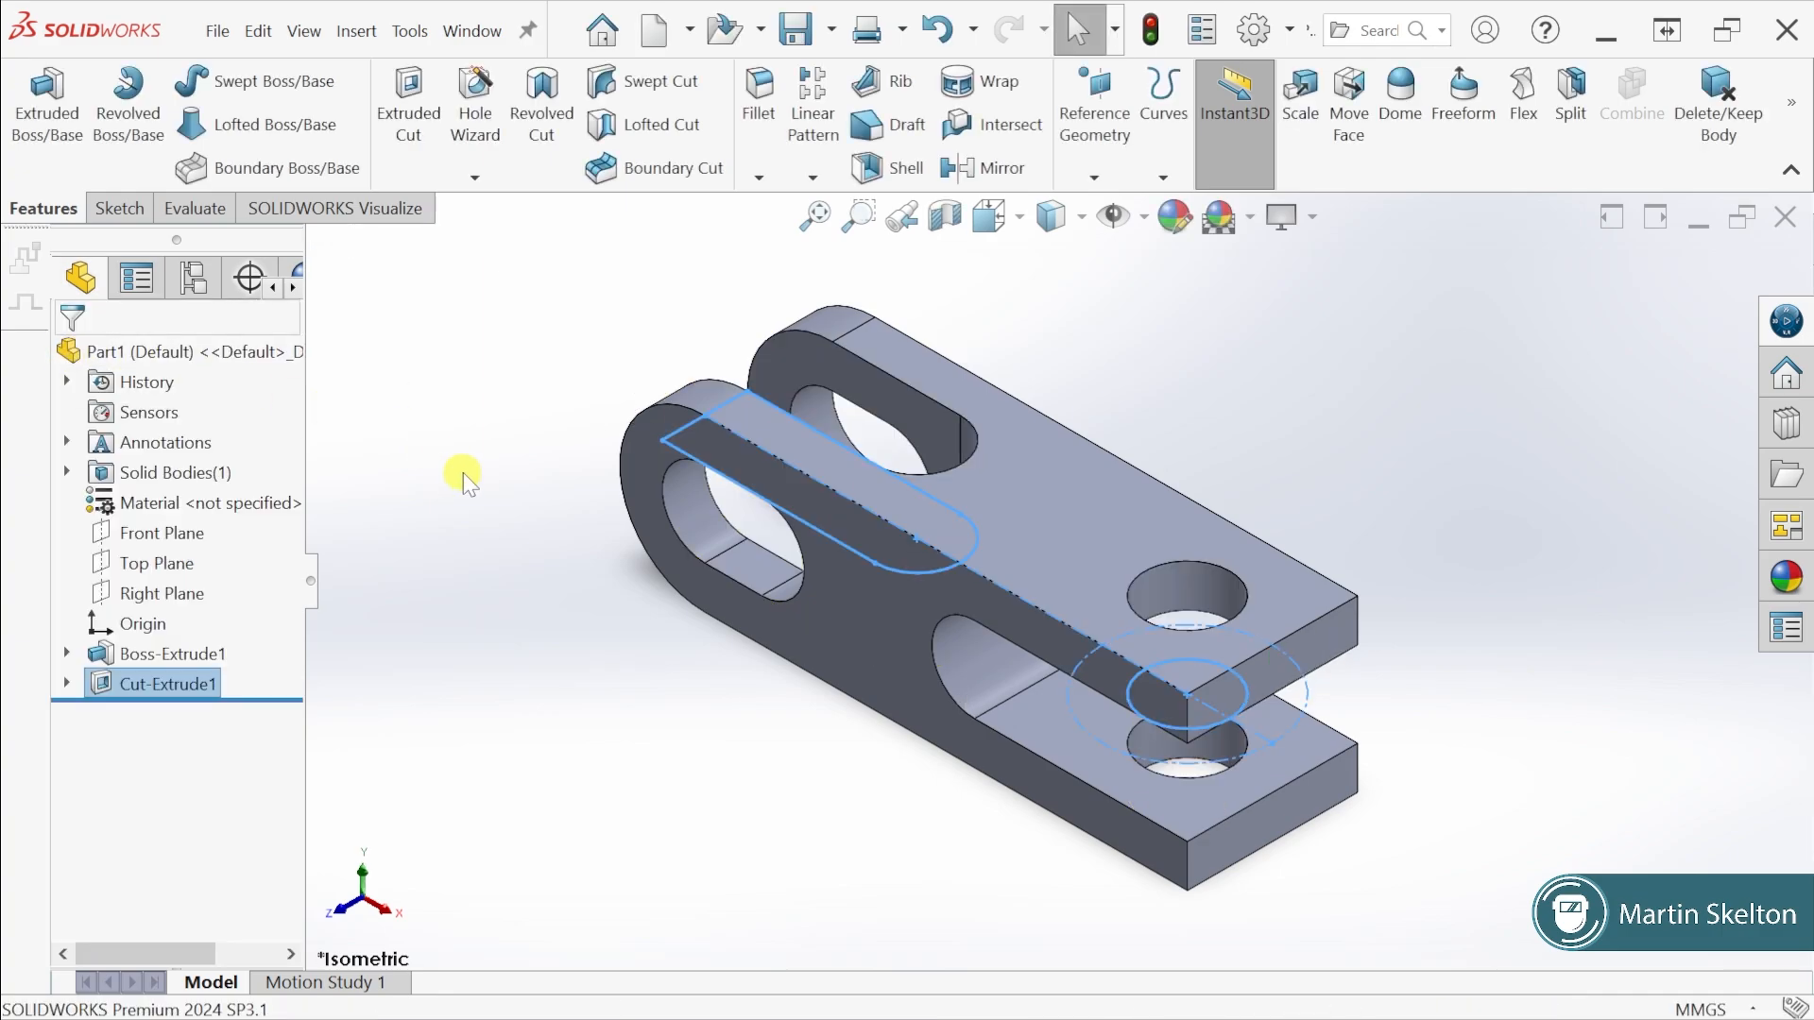
left_click(484, 487)
Inspect the cut model from another angle and review the sketches belonging to the boss and cut features
middle_click_drag(725, 609, 951, 640)
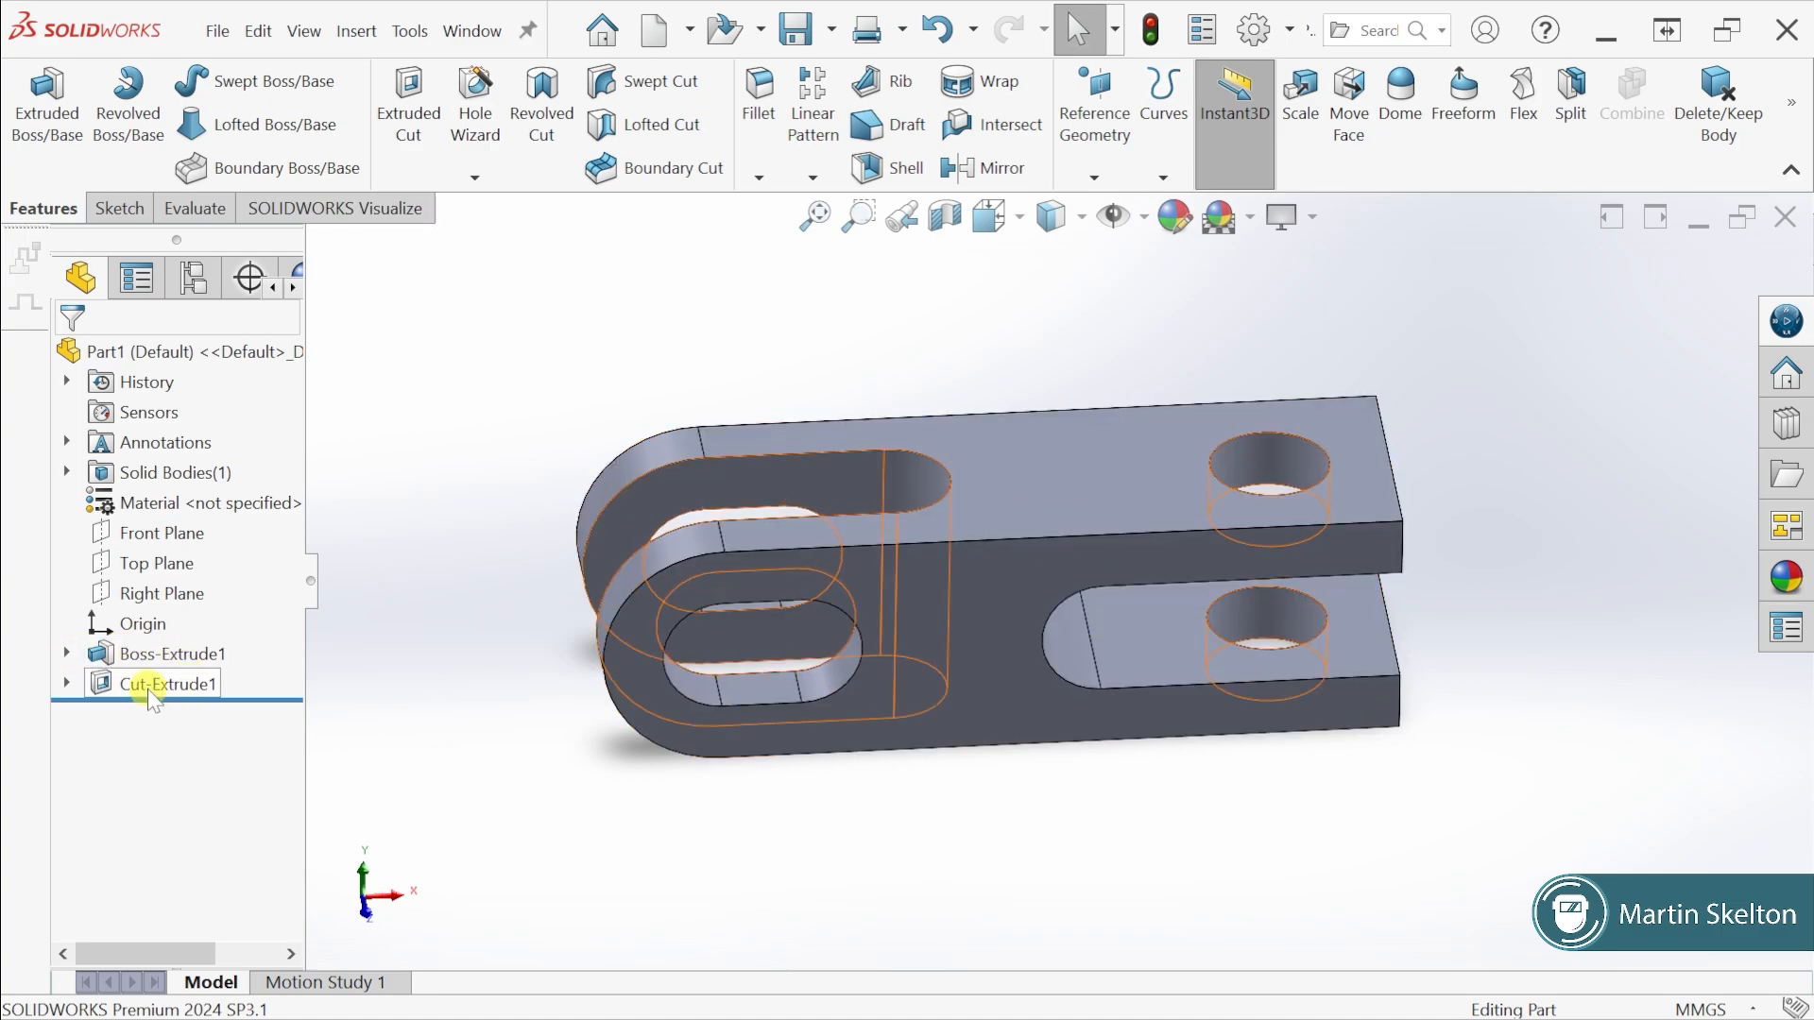
left_click(67, 654)
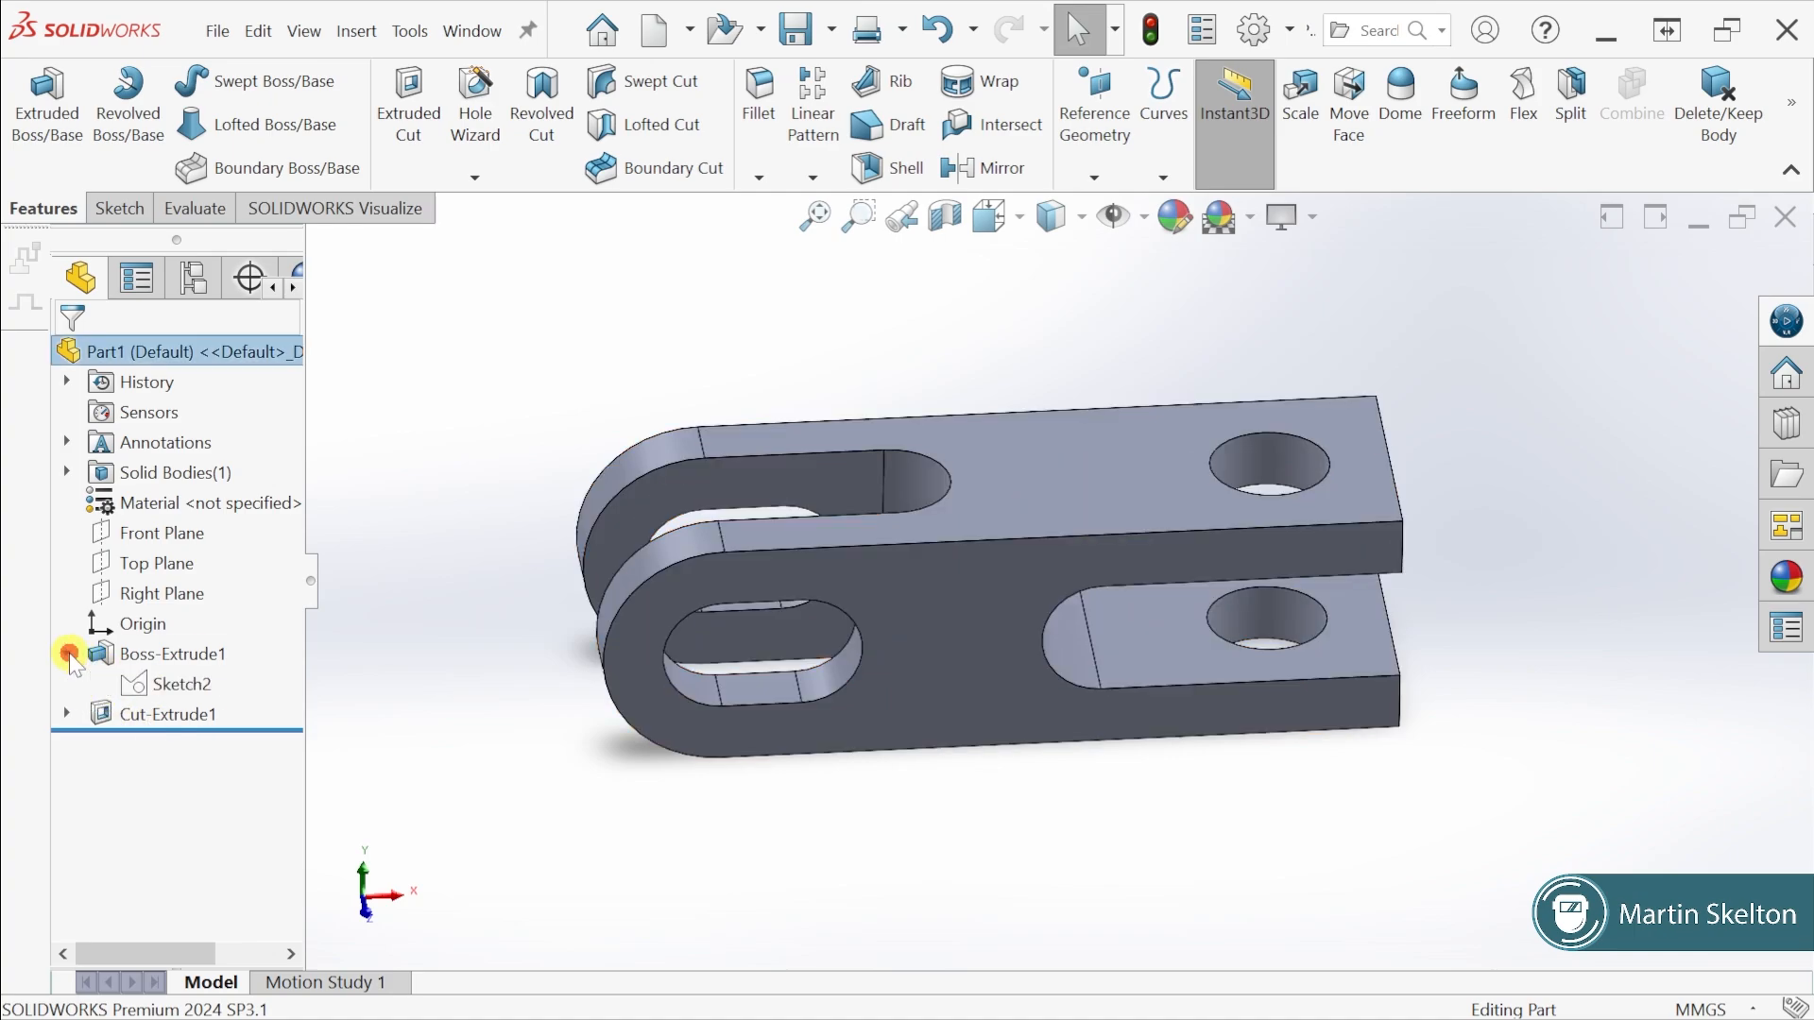
left_click(68, 714)
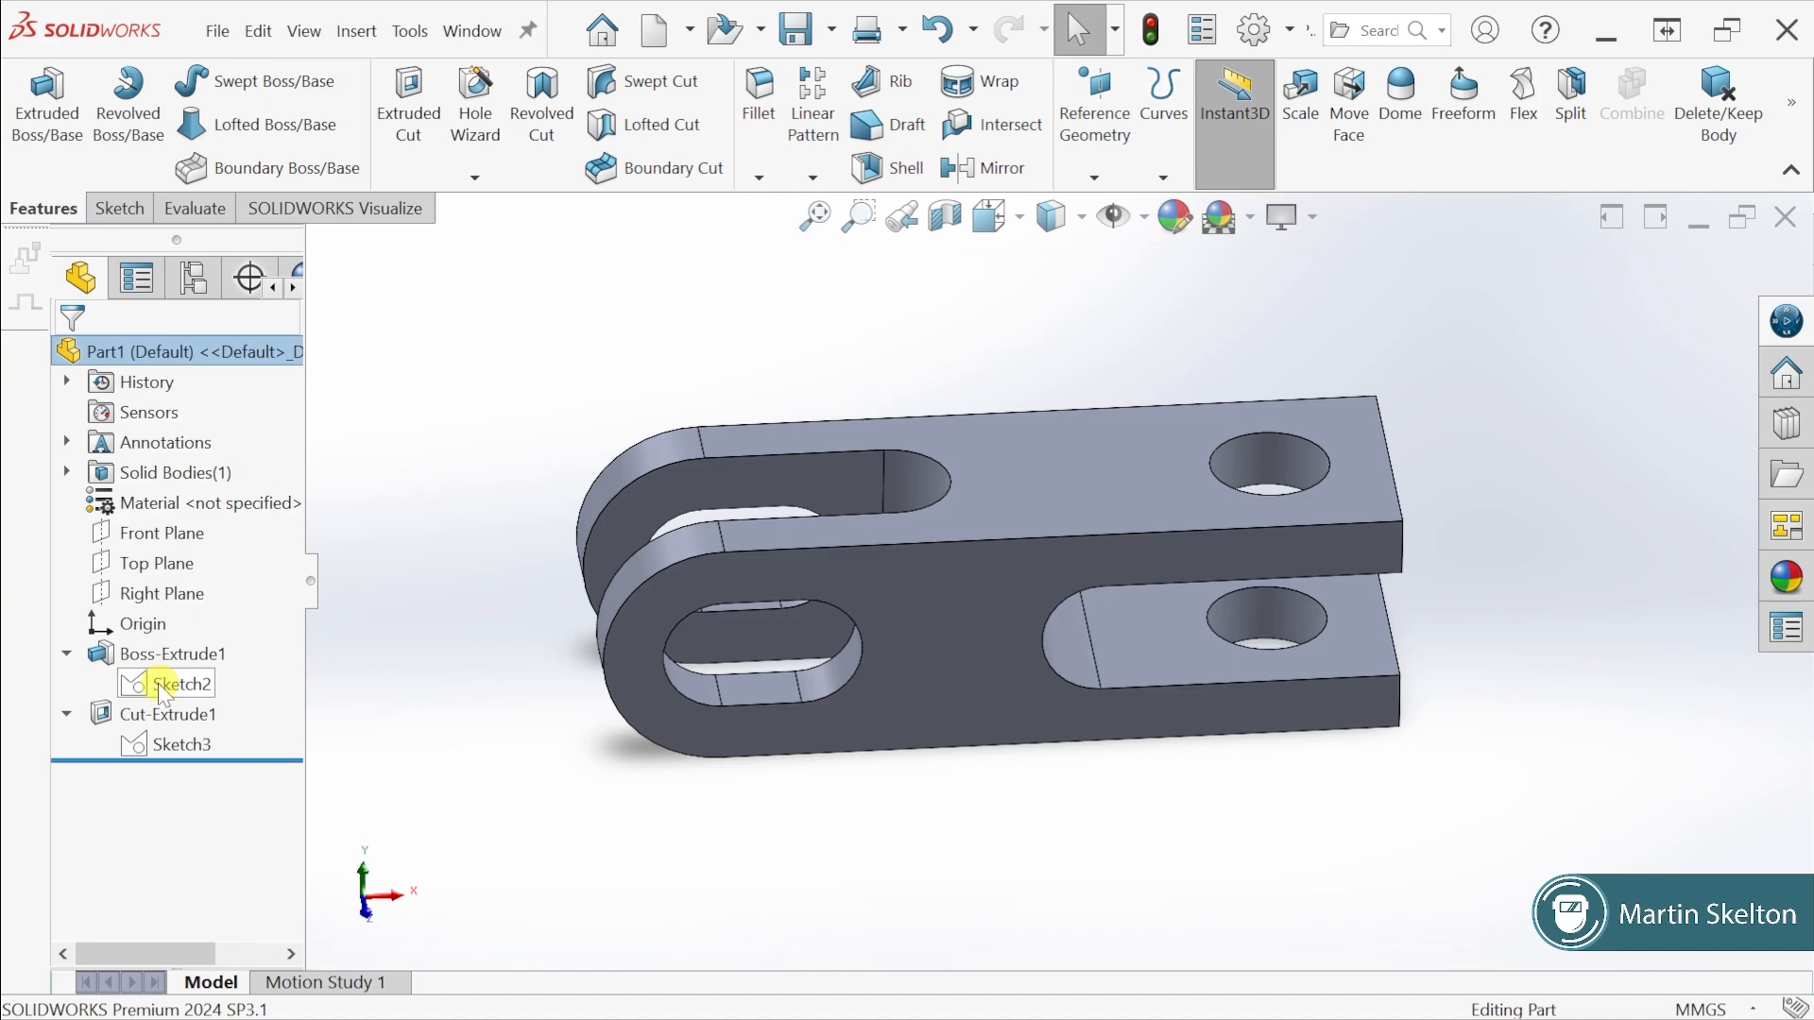
left_click(68, 715)
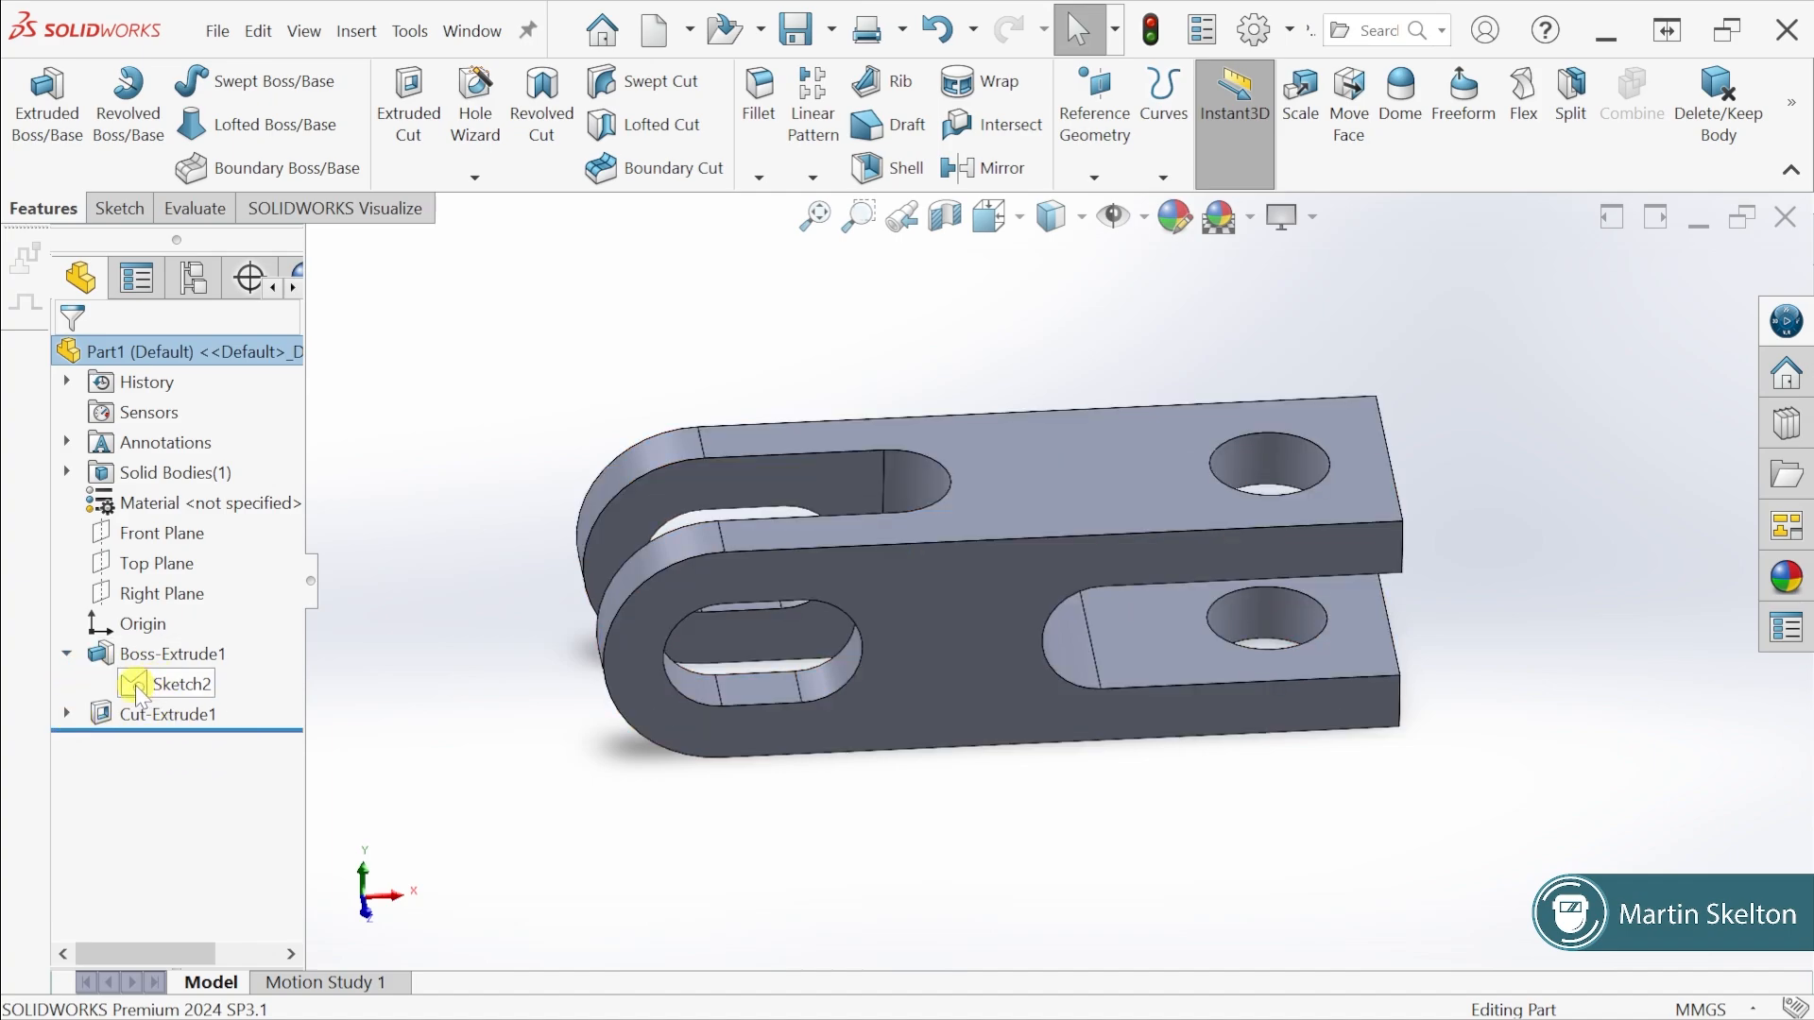
left_click(67, 654)
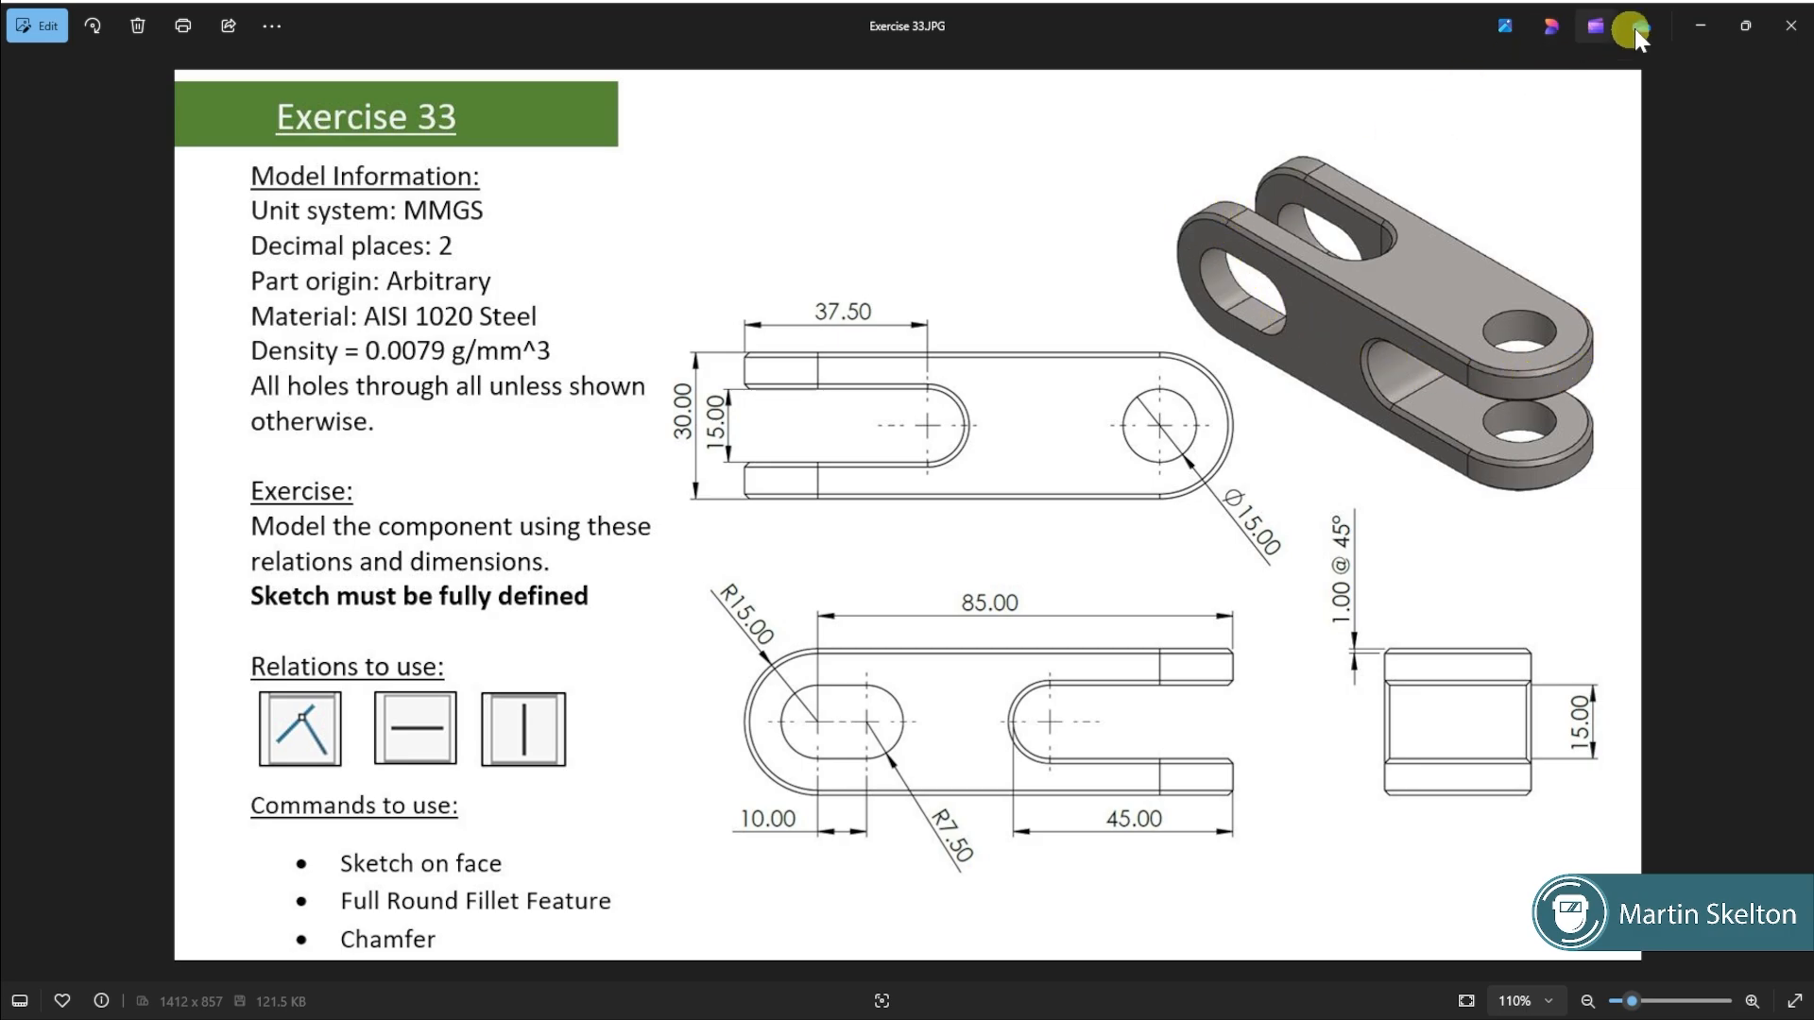
Return to the SOLIDWORKS part and start a full round fillet with one long side face as side set 1 and both prong end faces as center faces
left_click(1703, 25)
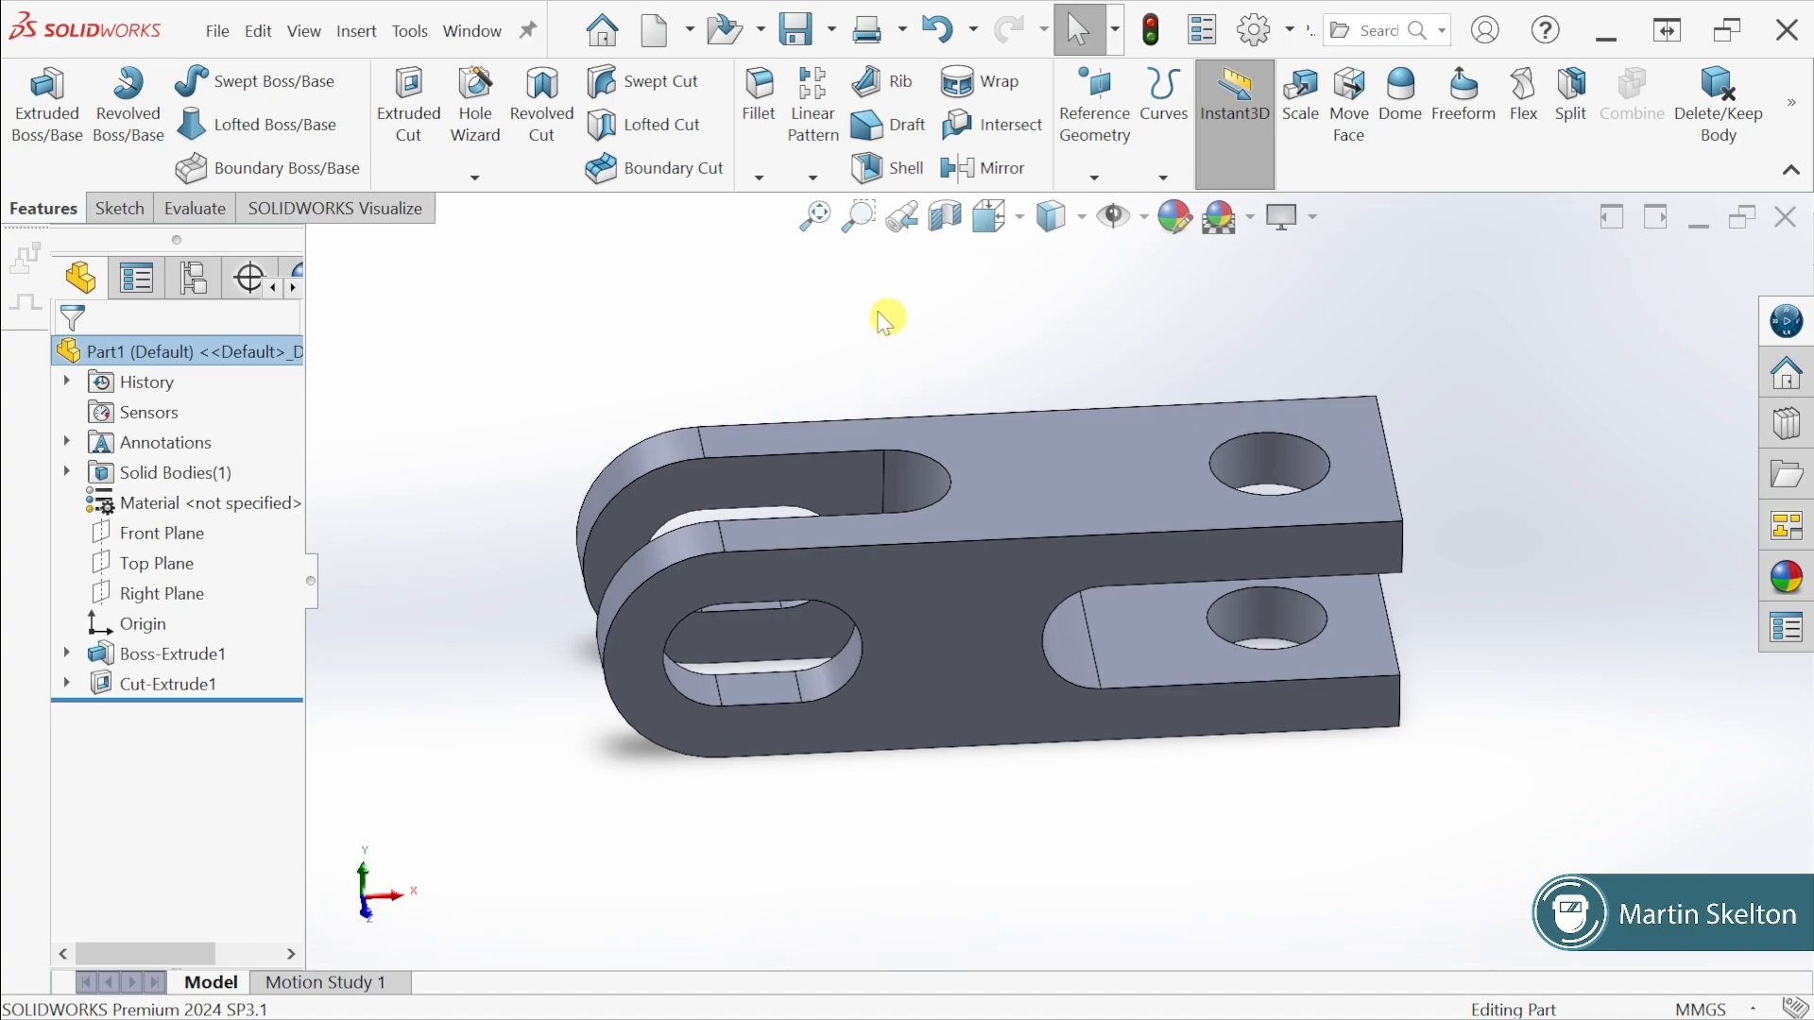
left_click(762, 121)
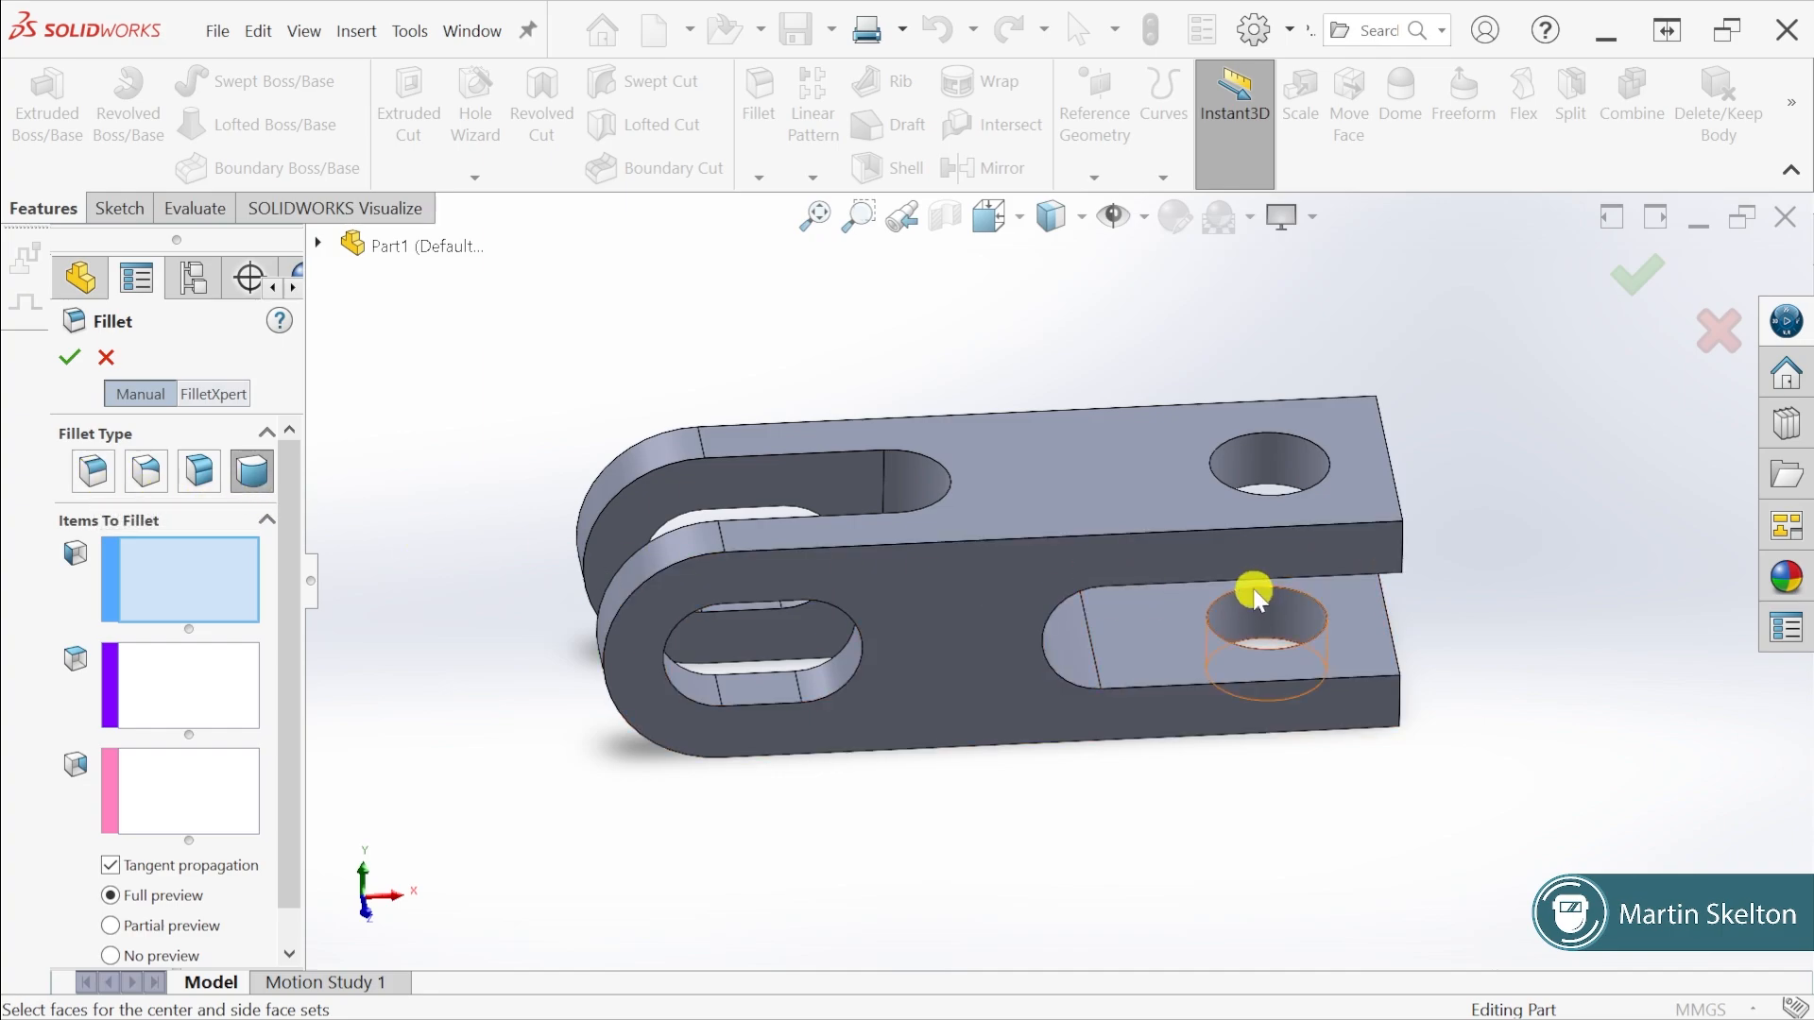
middle_click_drag(1250, 591, 1096, 605)
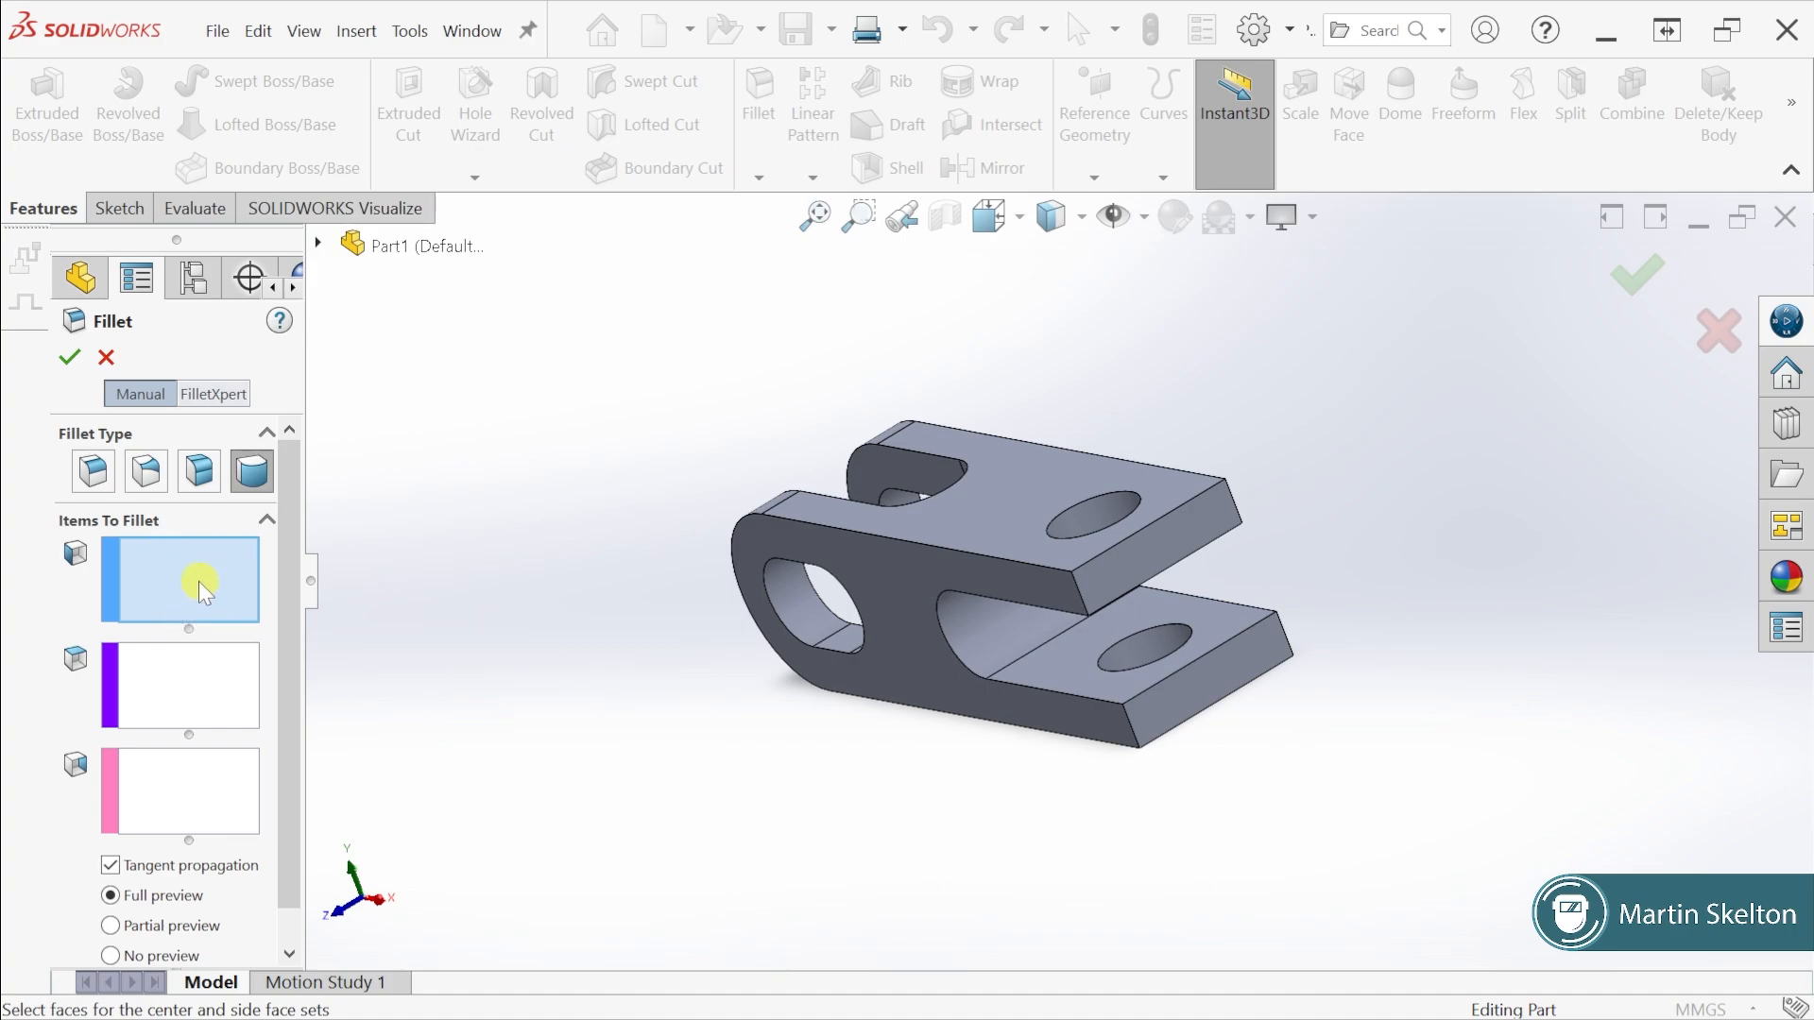
left_click(1007, 586)
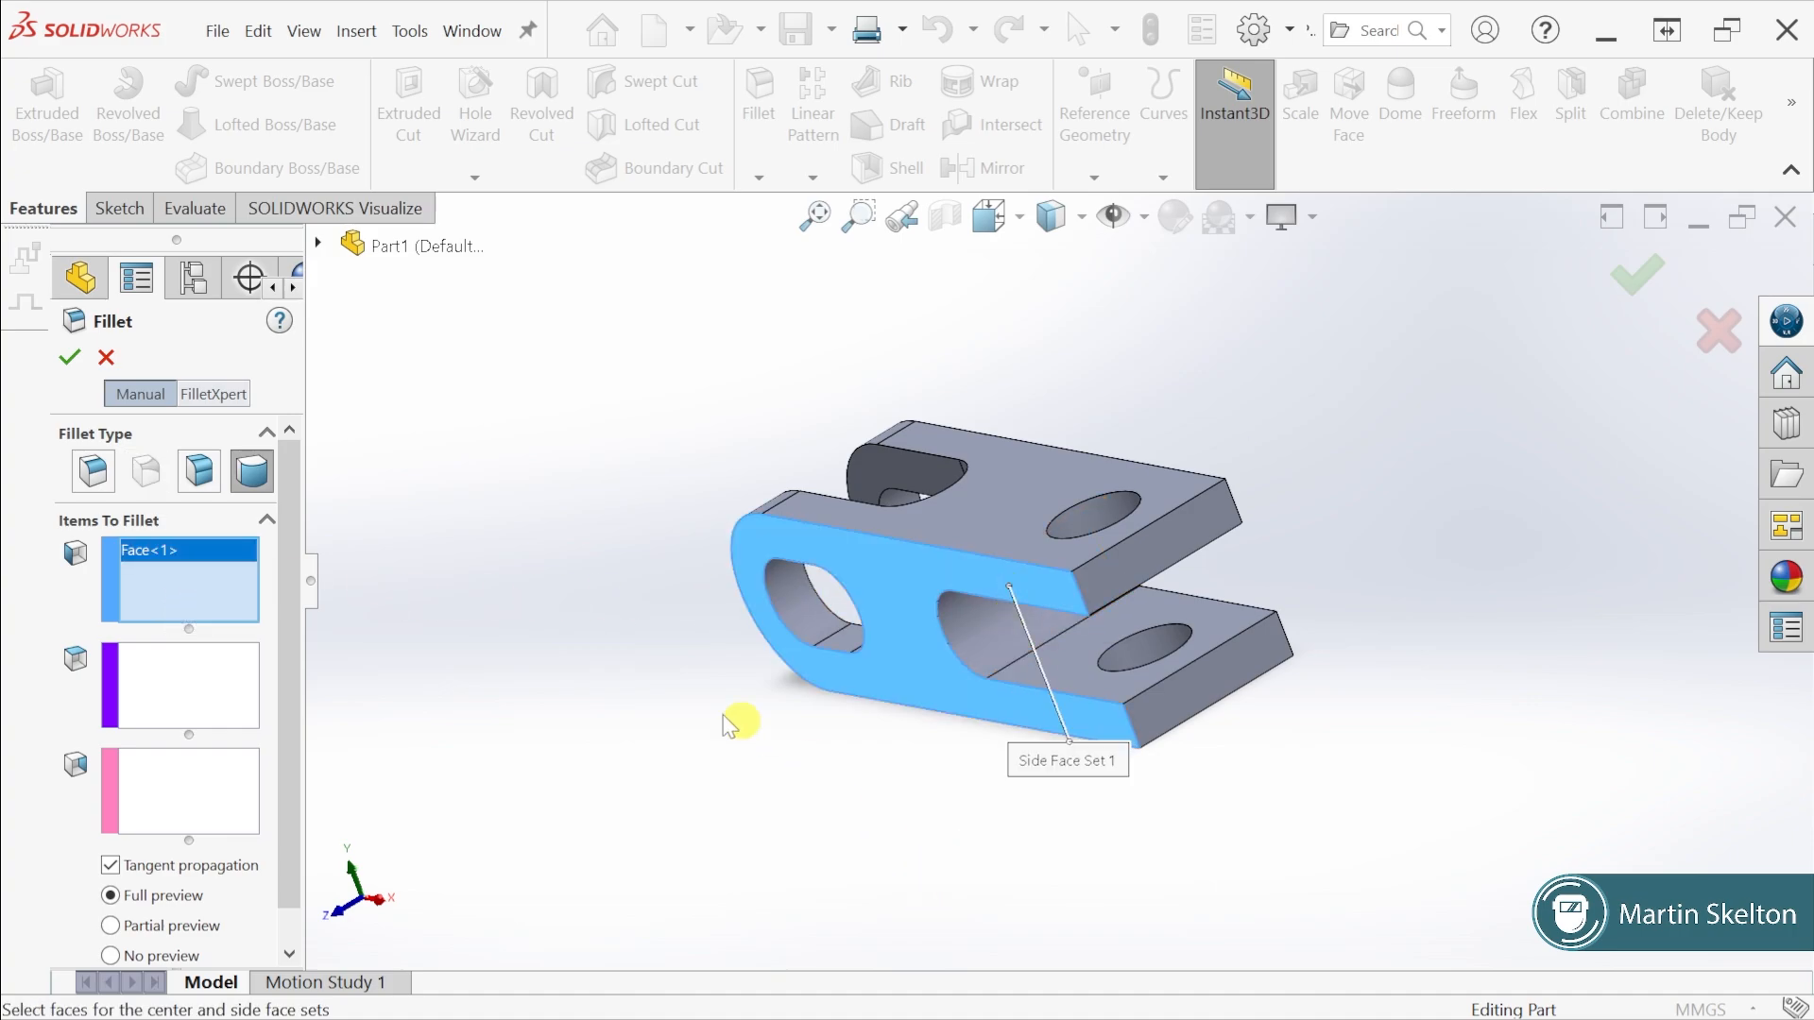
left_click(184, 690)
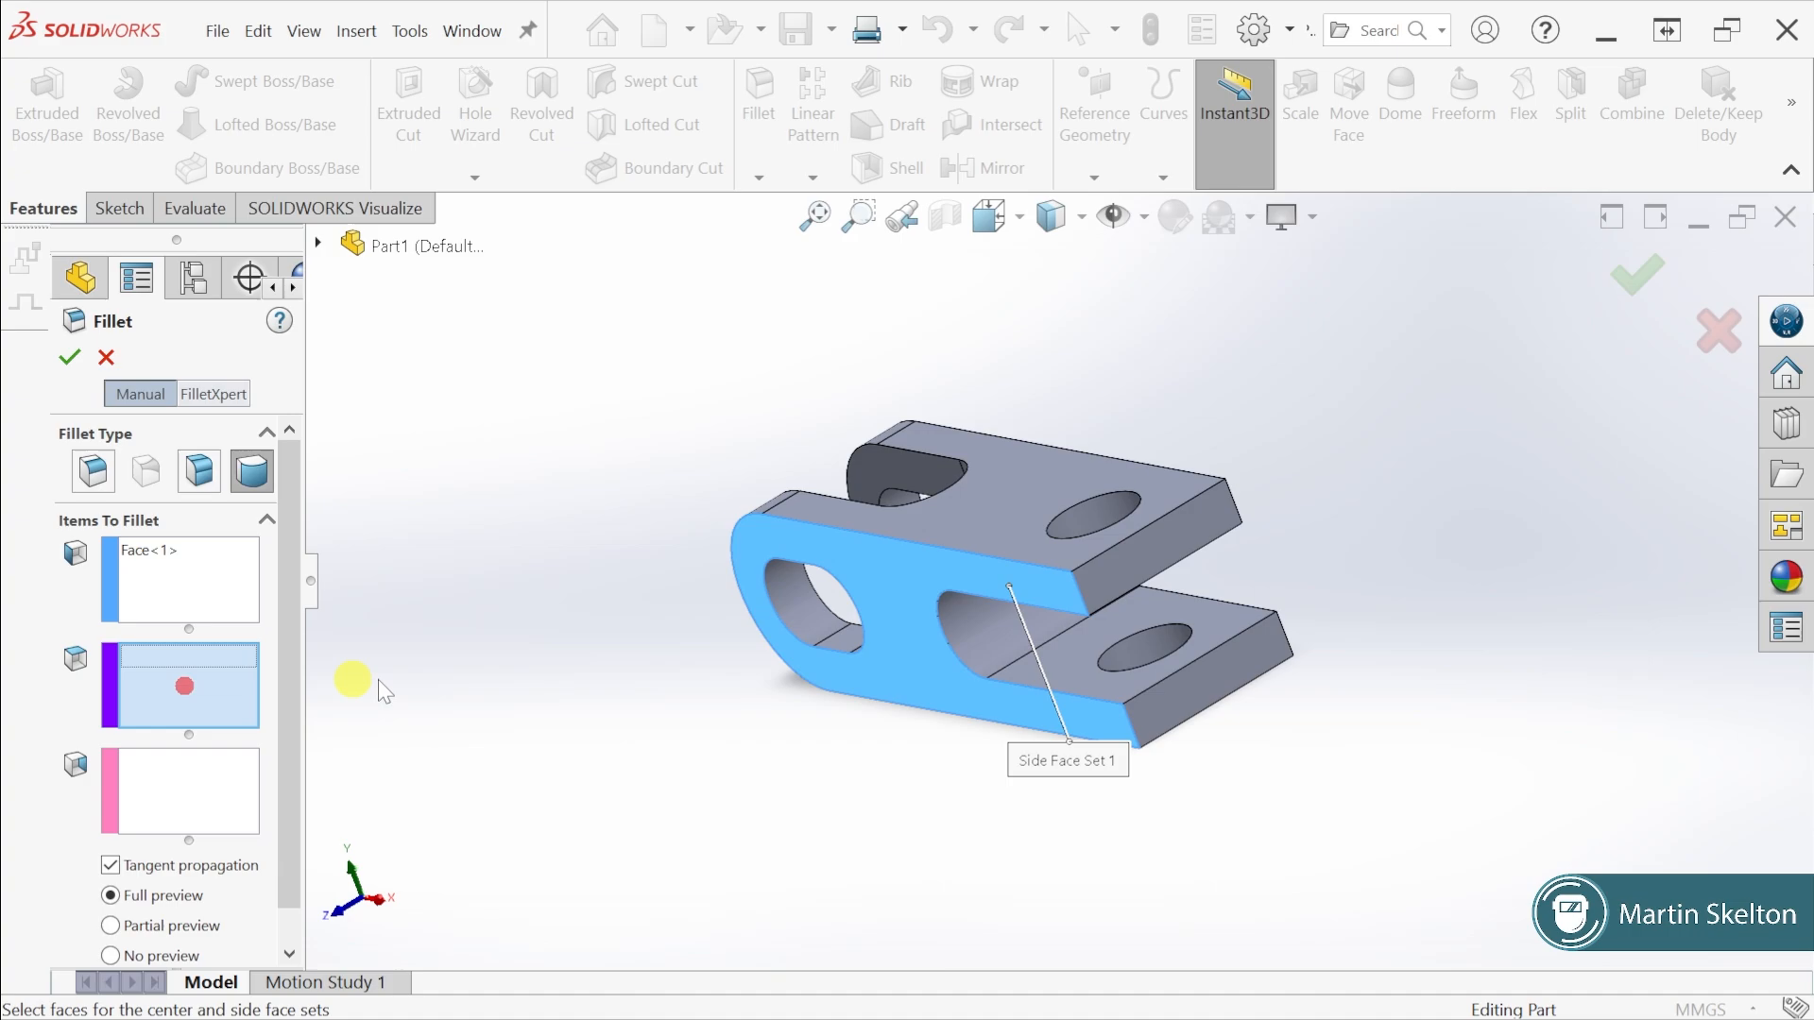
left_click(1116, 576)
left_click(1162, 723)
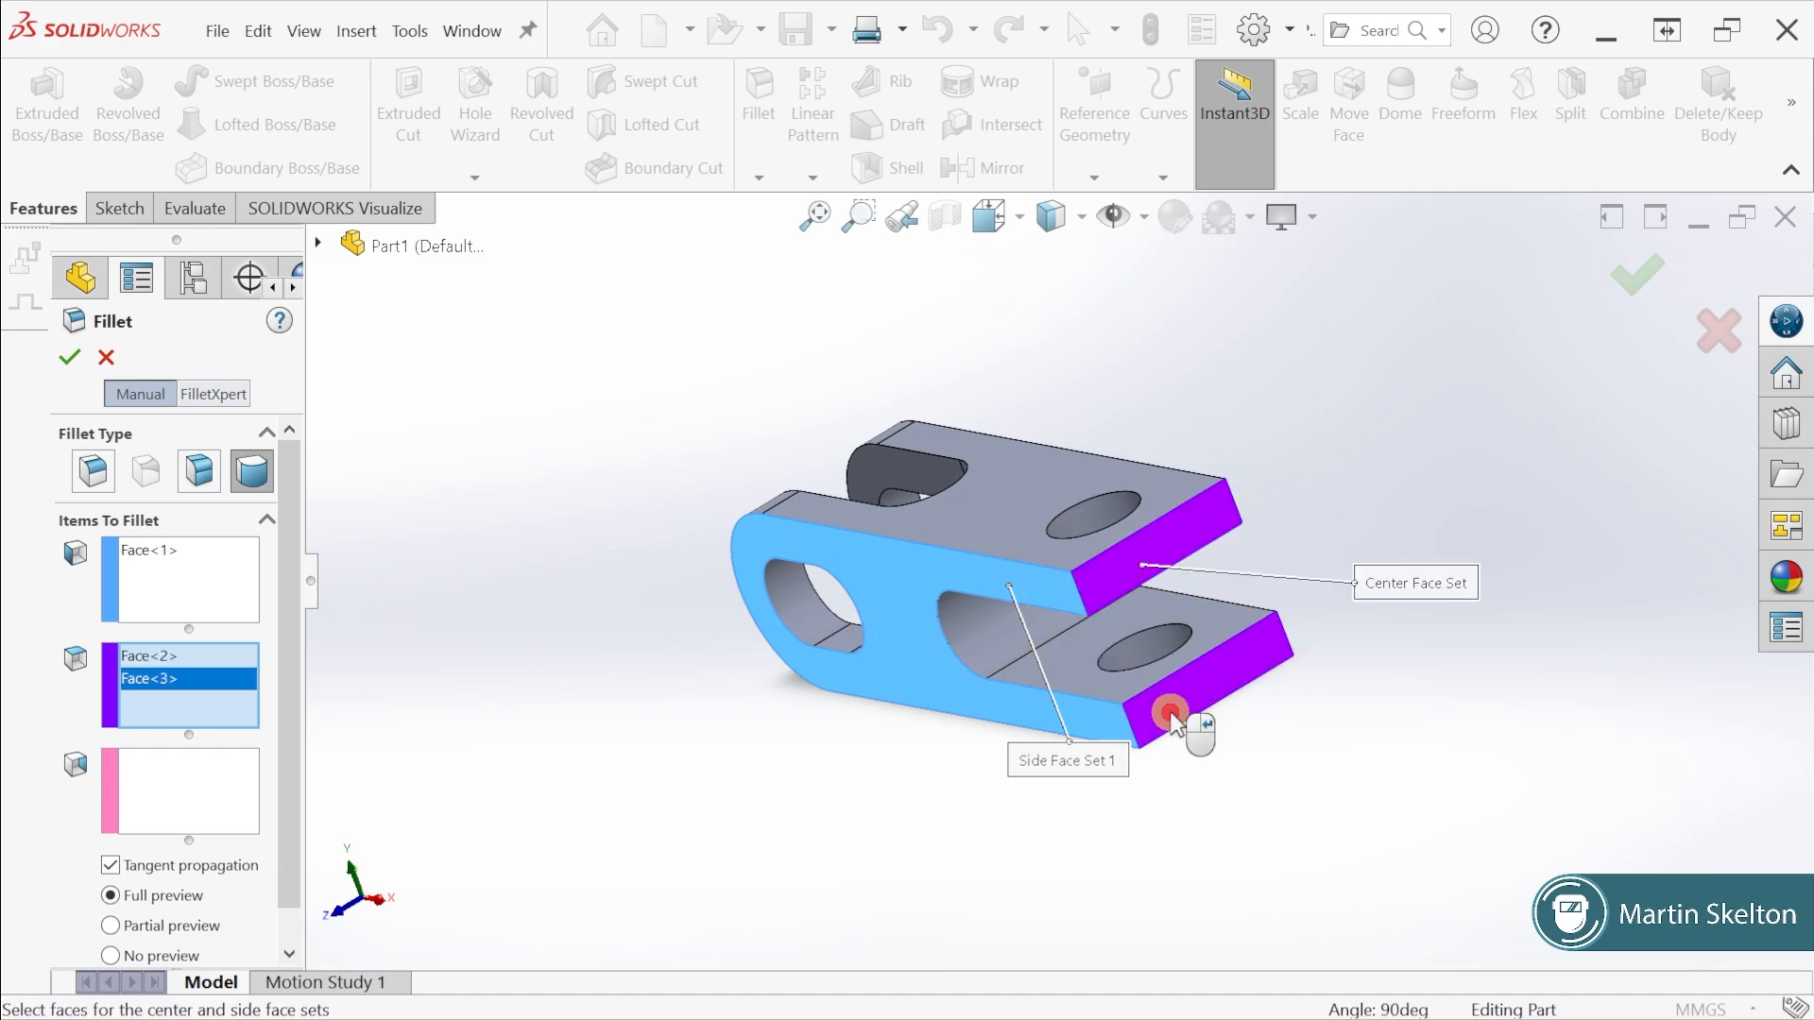
Add the opposite long side face as side set 2 and try to apply the full round fillet to both prong ends
middle_click_drag(1143, 732, 1002, 803)
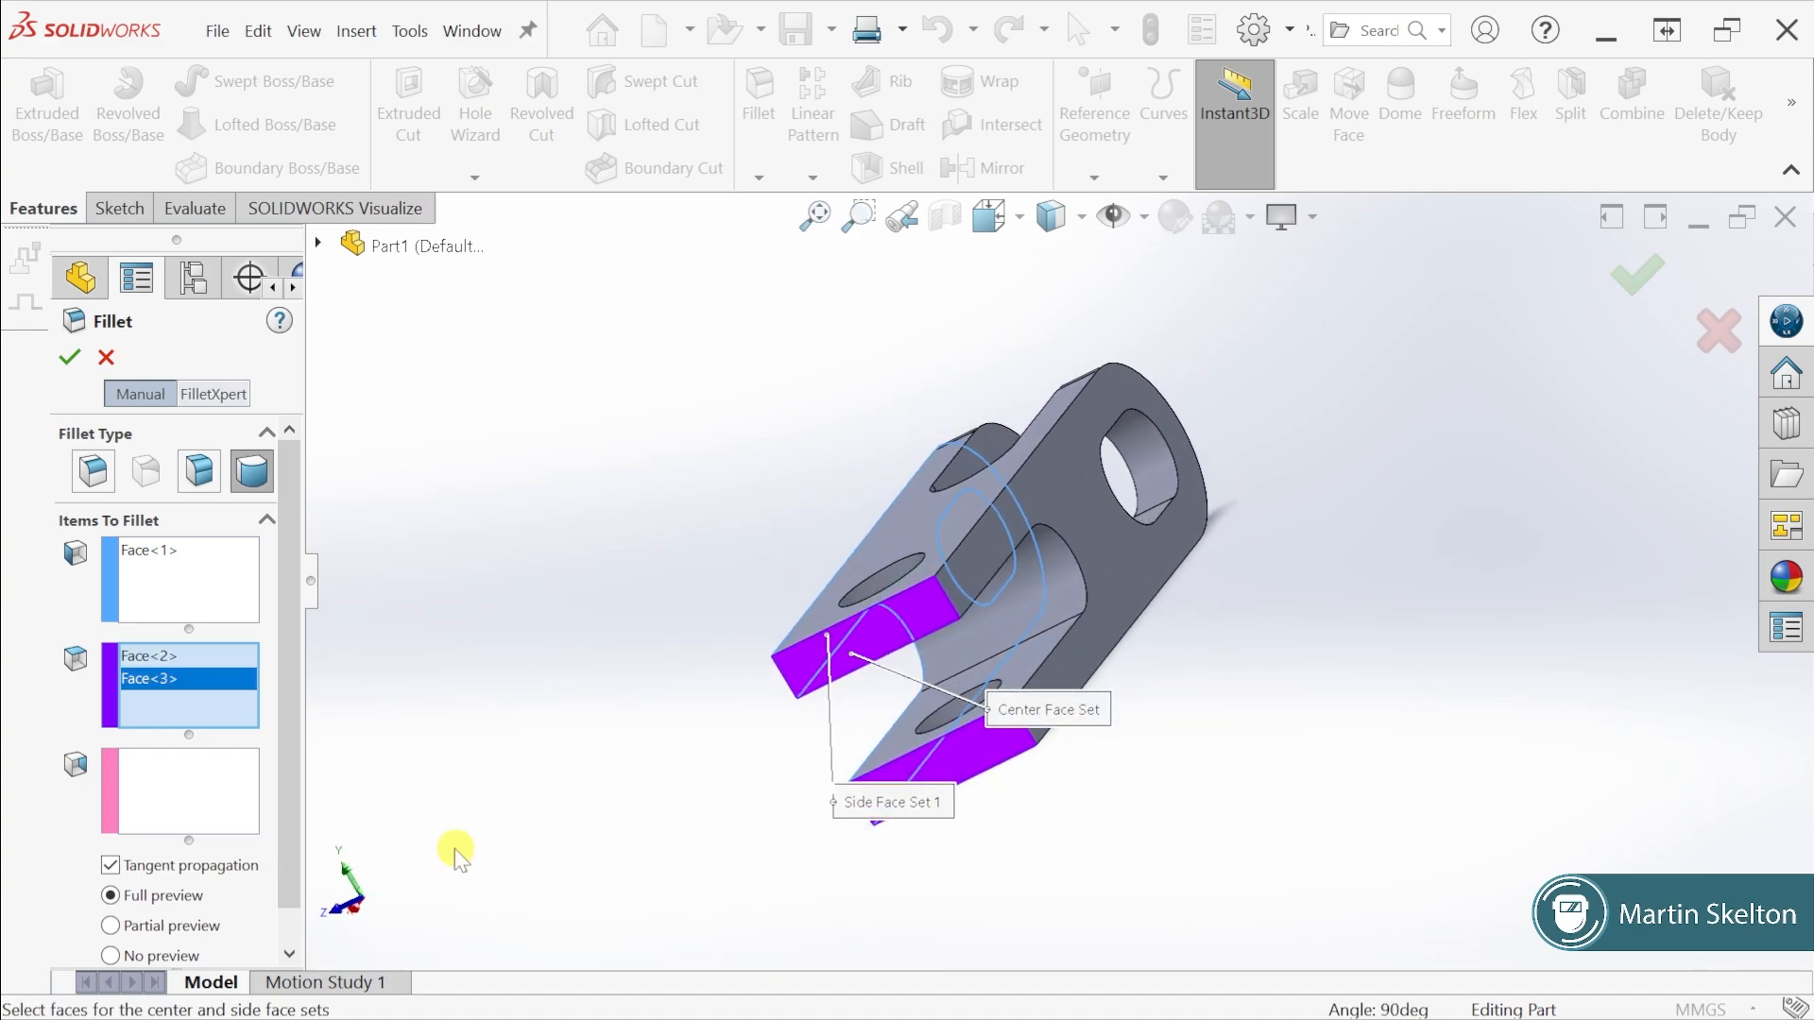
left_click(205, 783)
left_click(999, 530)
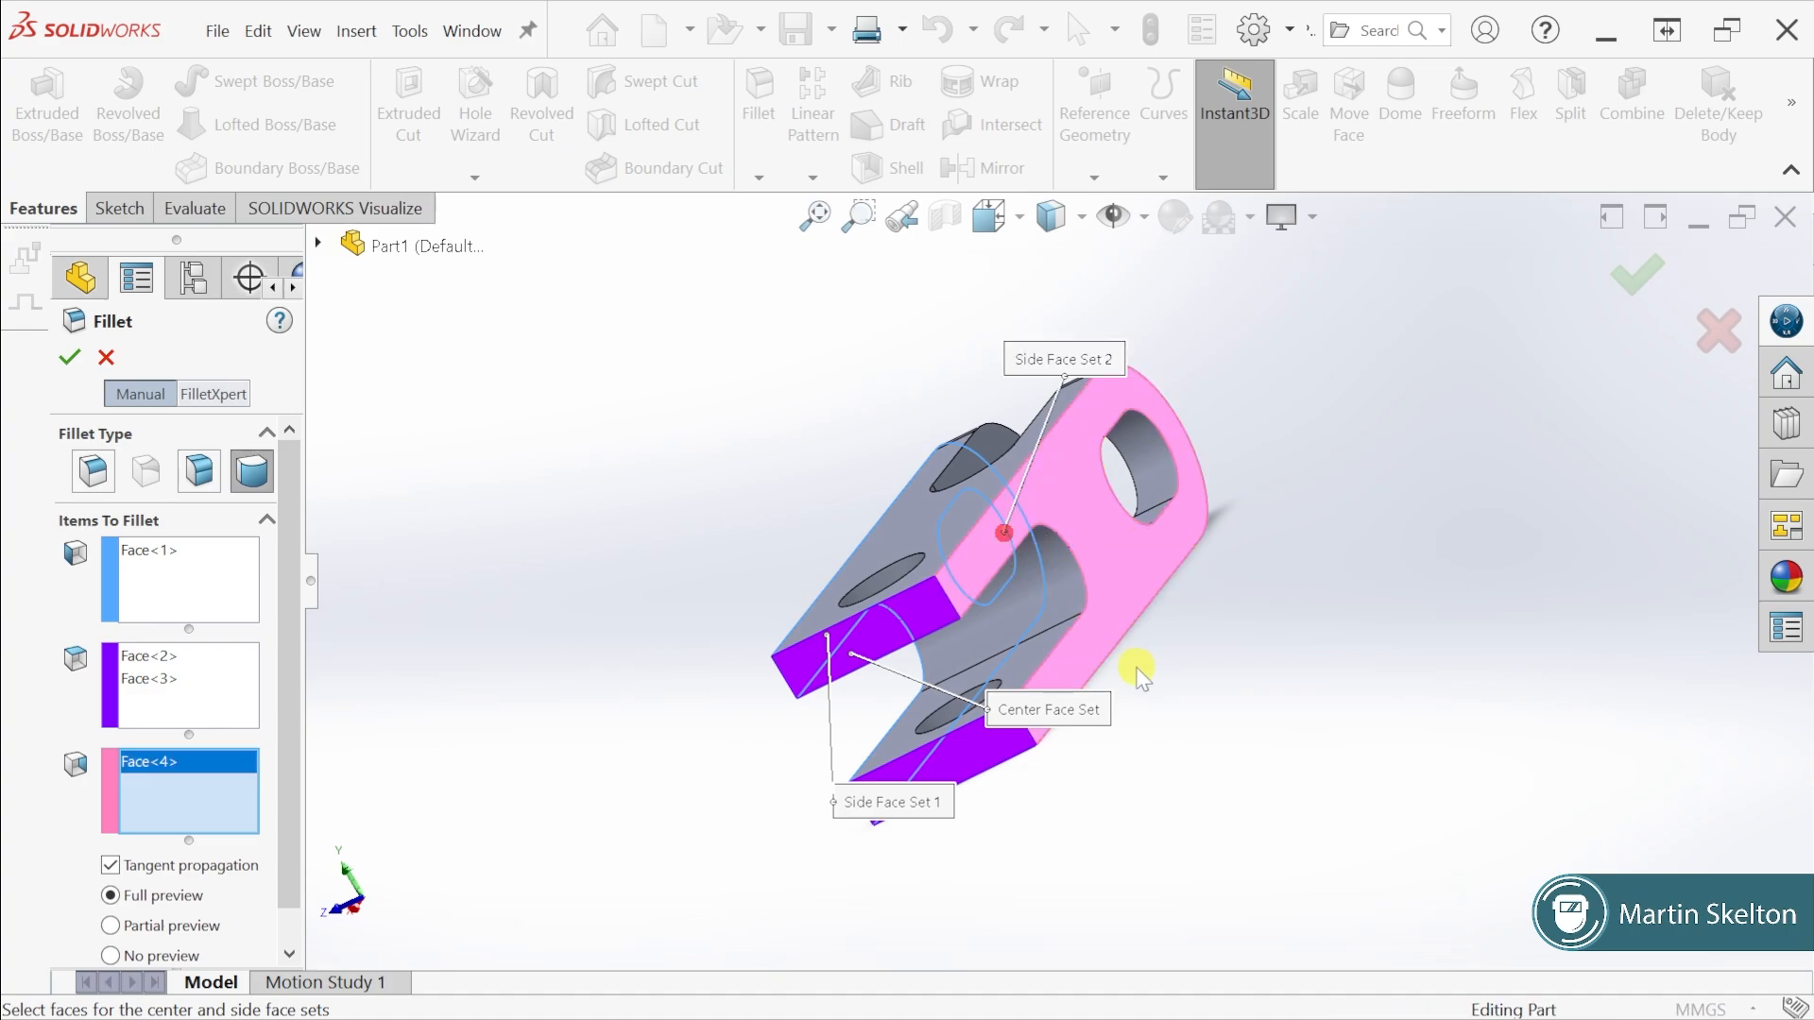
middle_click_drag(1141, 671, 1279, 587)
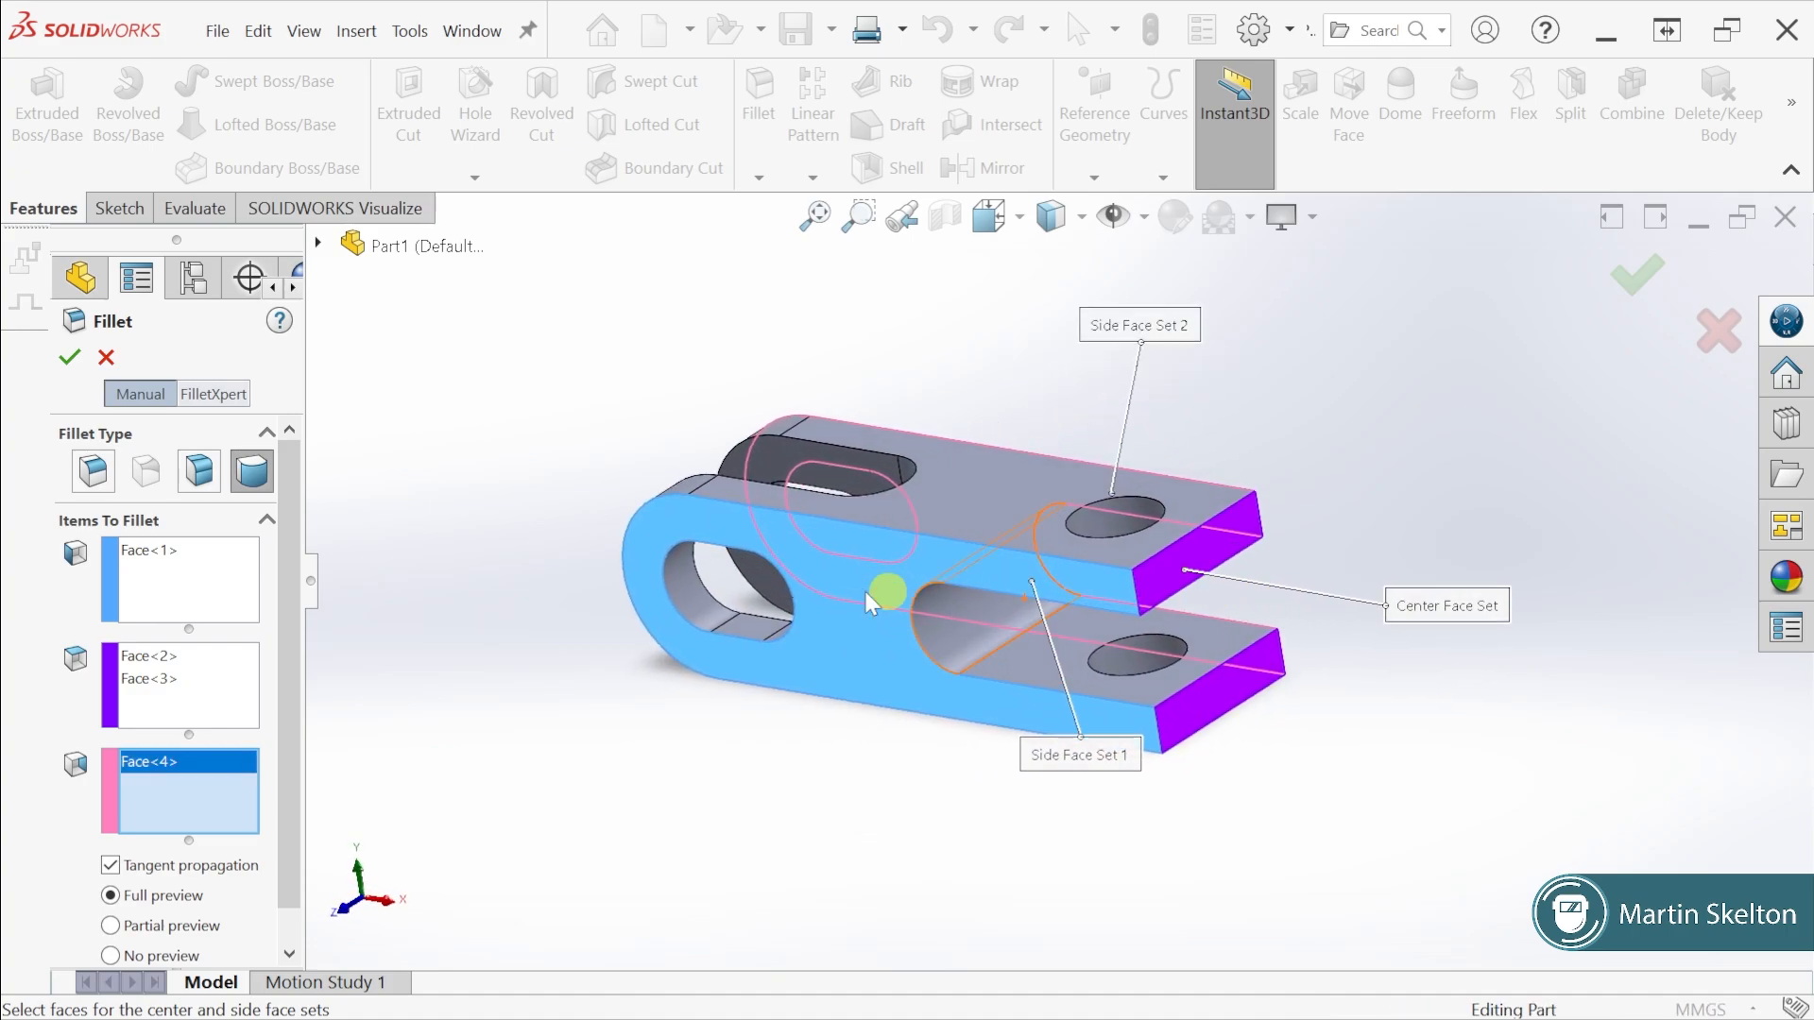
left_click(69, 357)
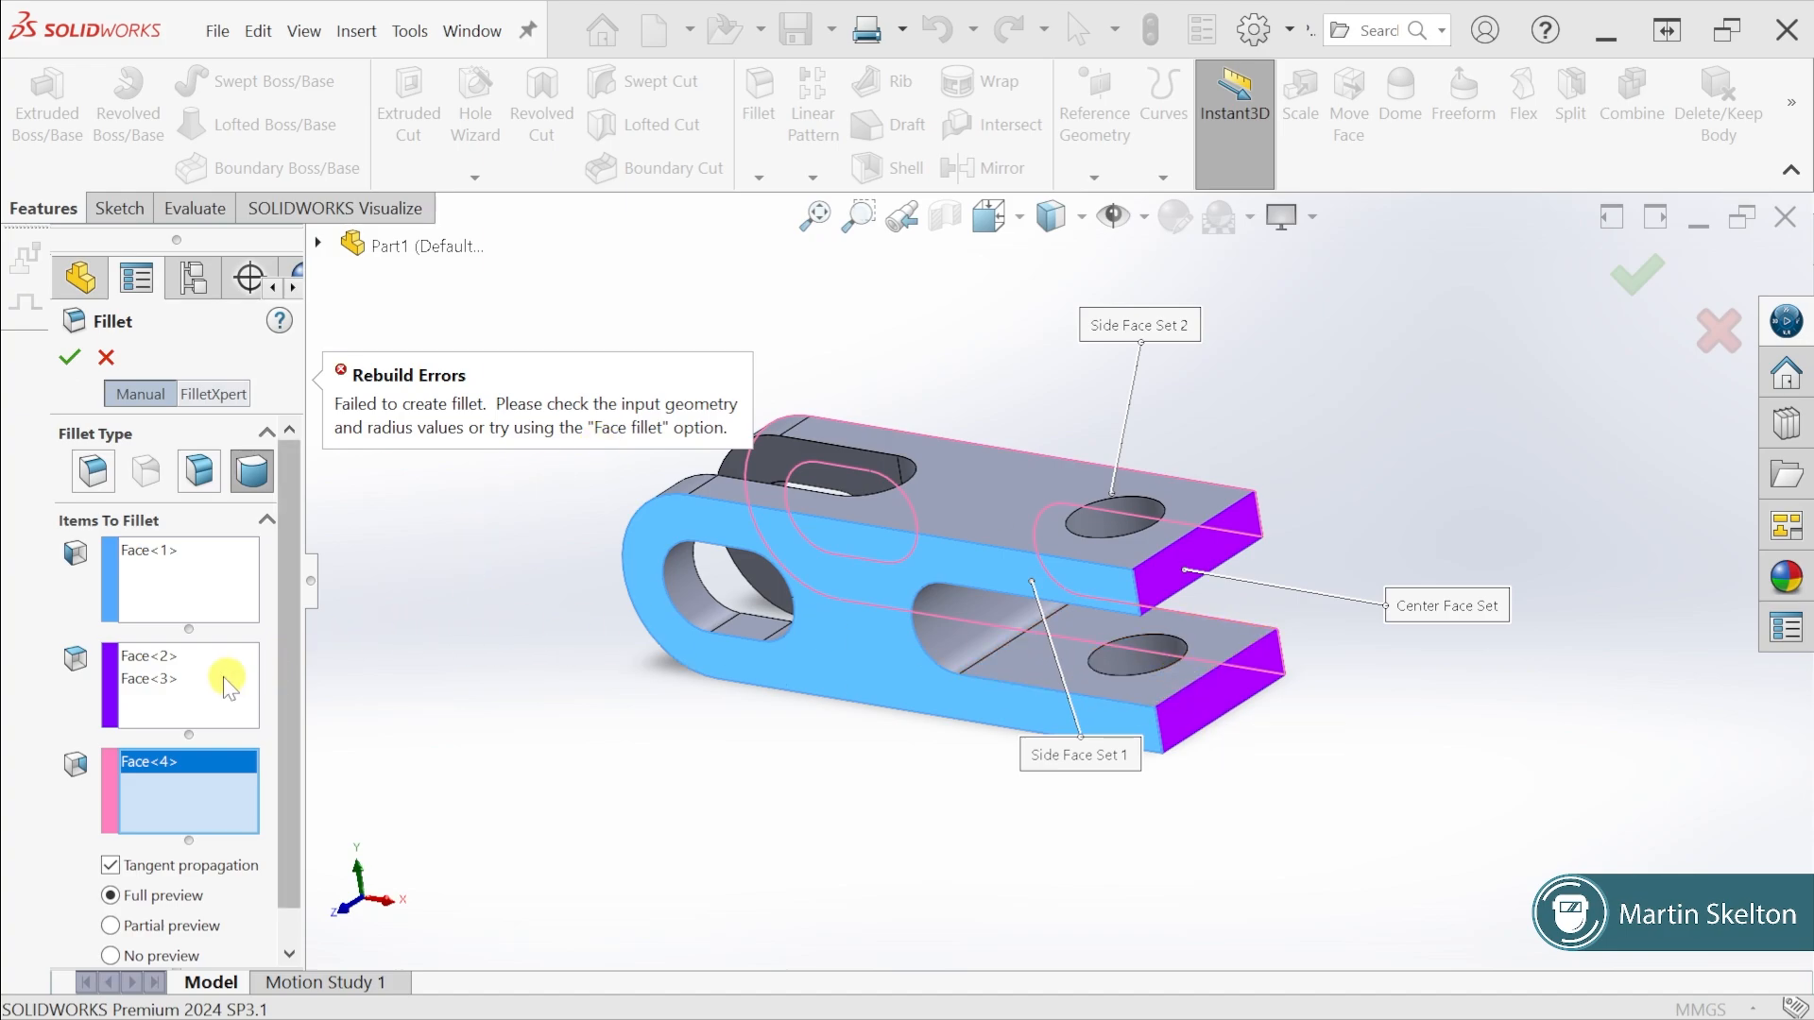
Remove the lower prong's end face from the center face set and finish the full round fillet on the upper prong
right_click(155, 682)
left_click(246, 731)
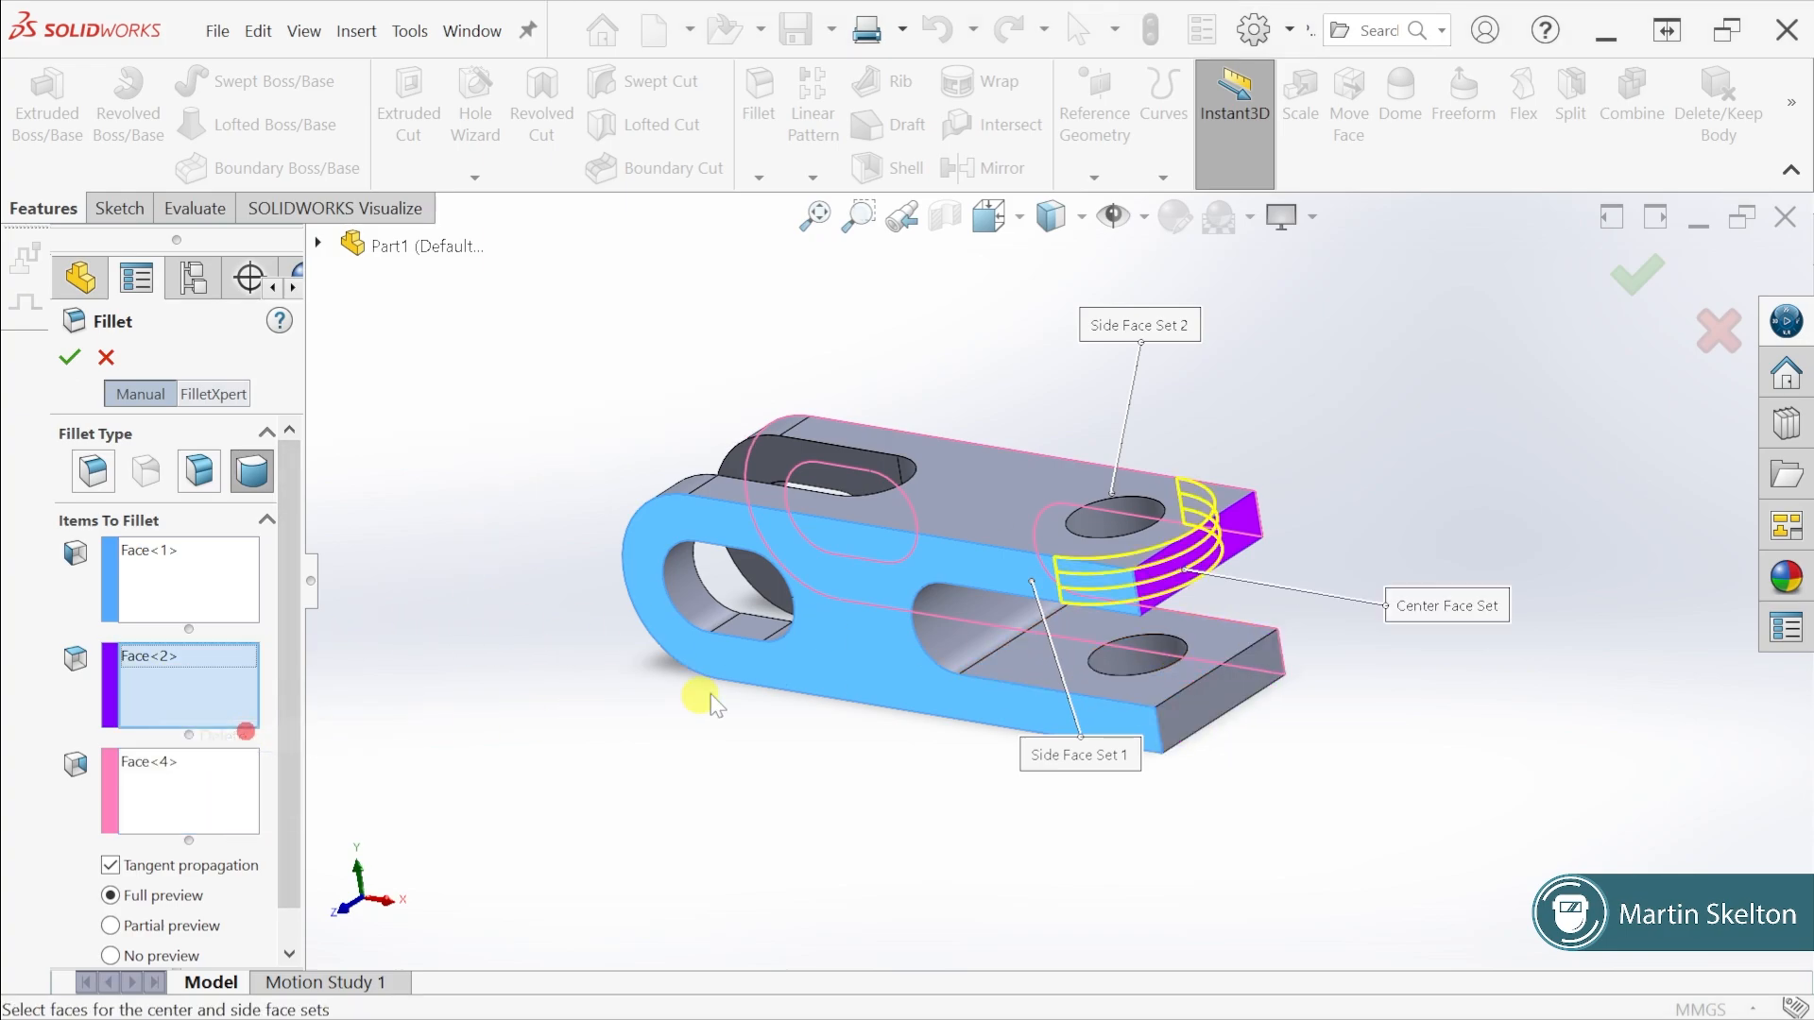
middle_click_drag(1063, 567, 1082, 710)
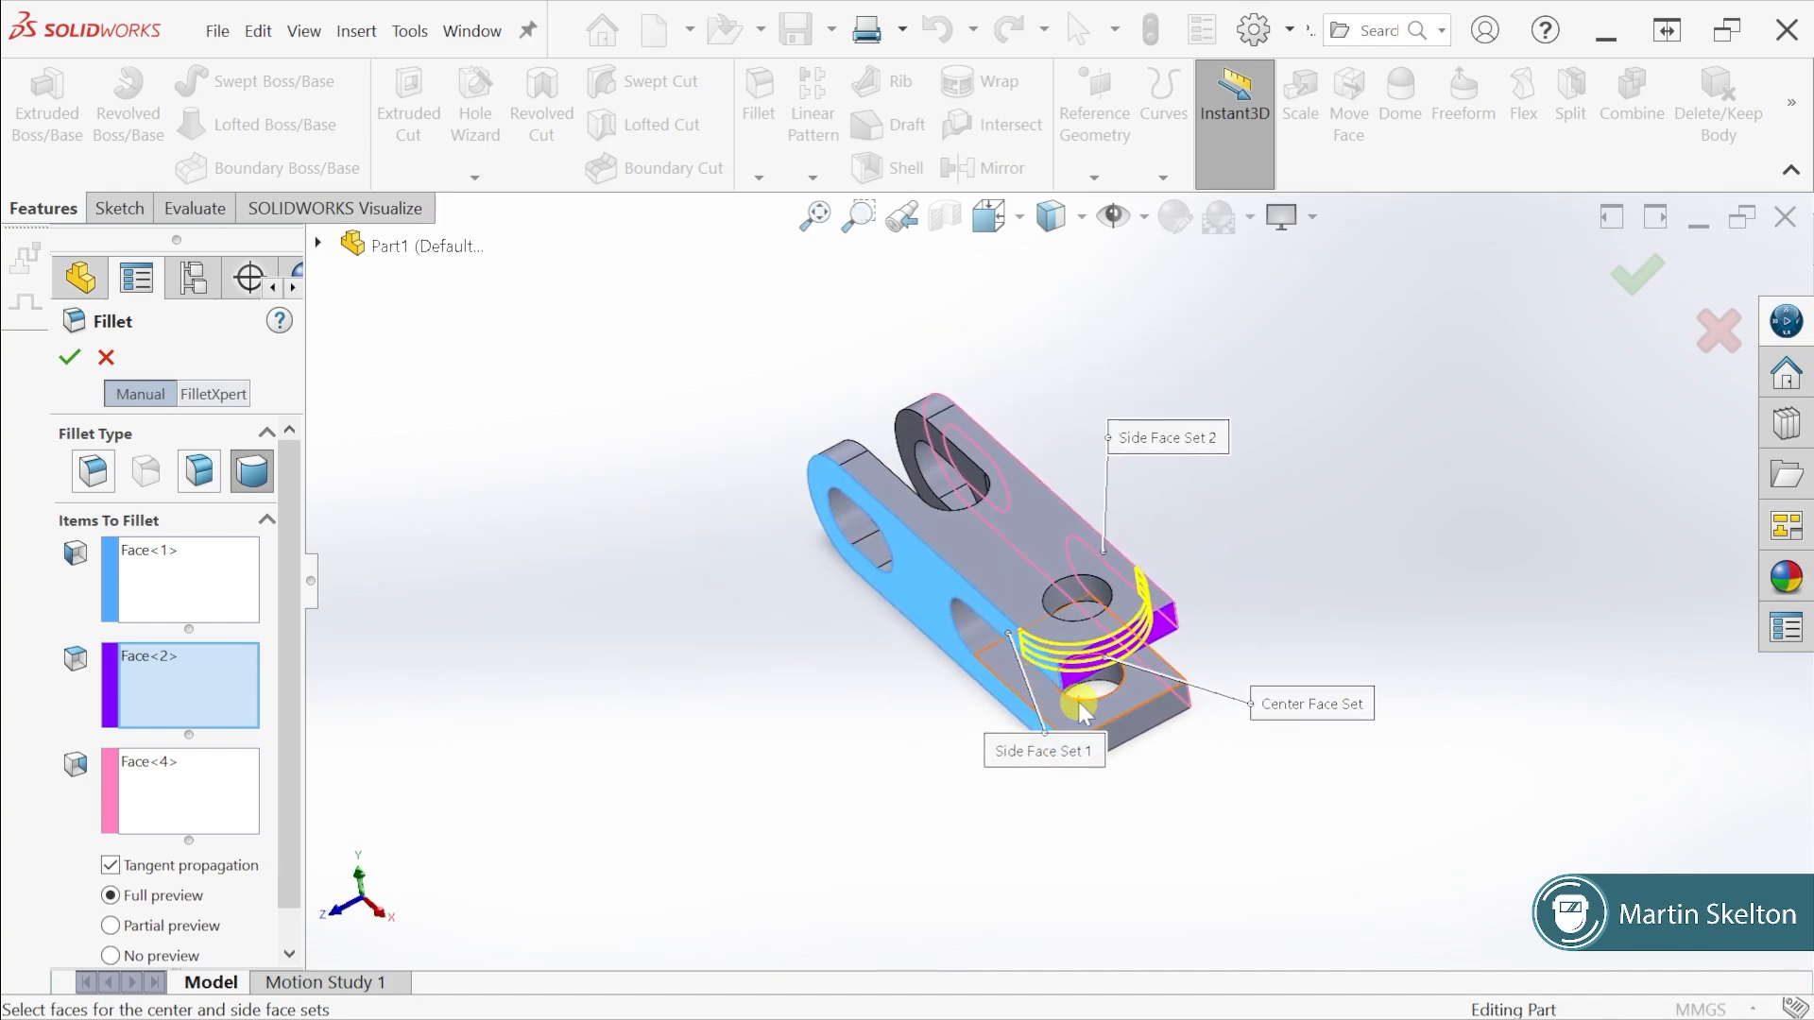
scroll(1081, 711, "down", 5)
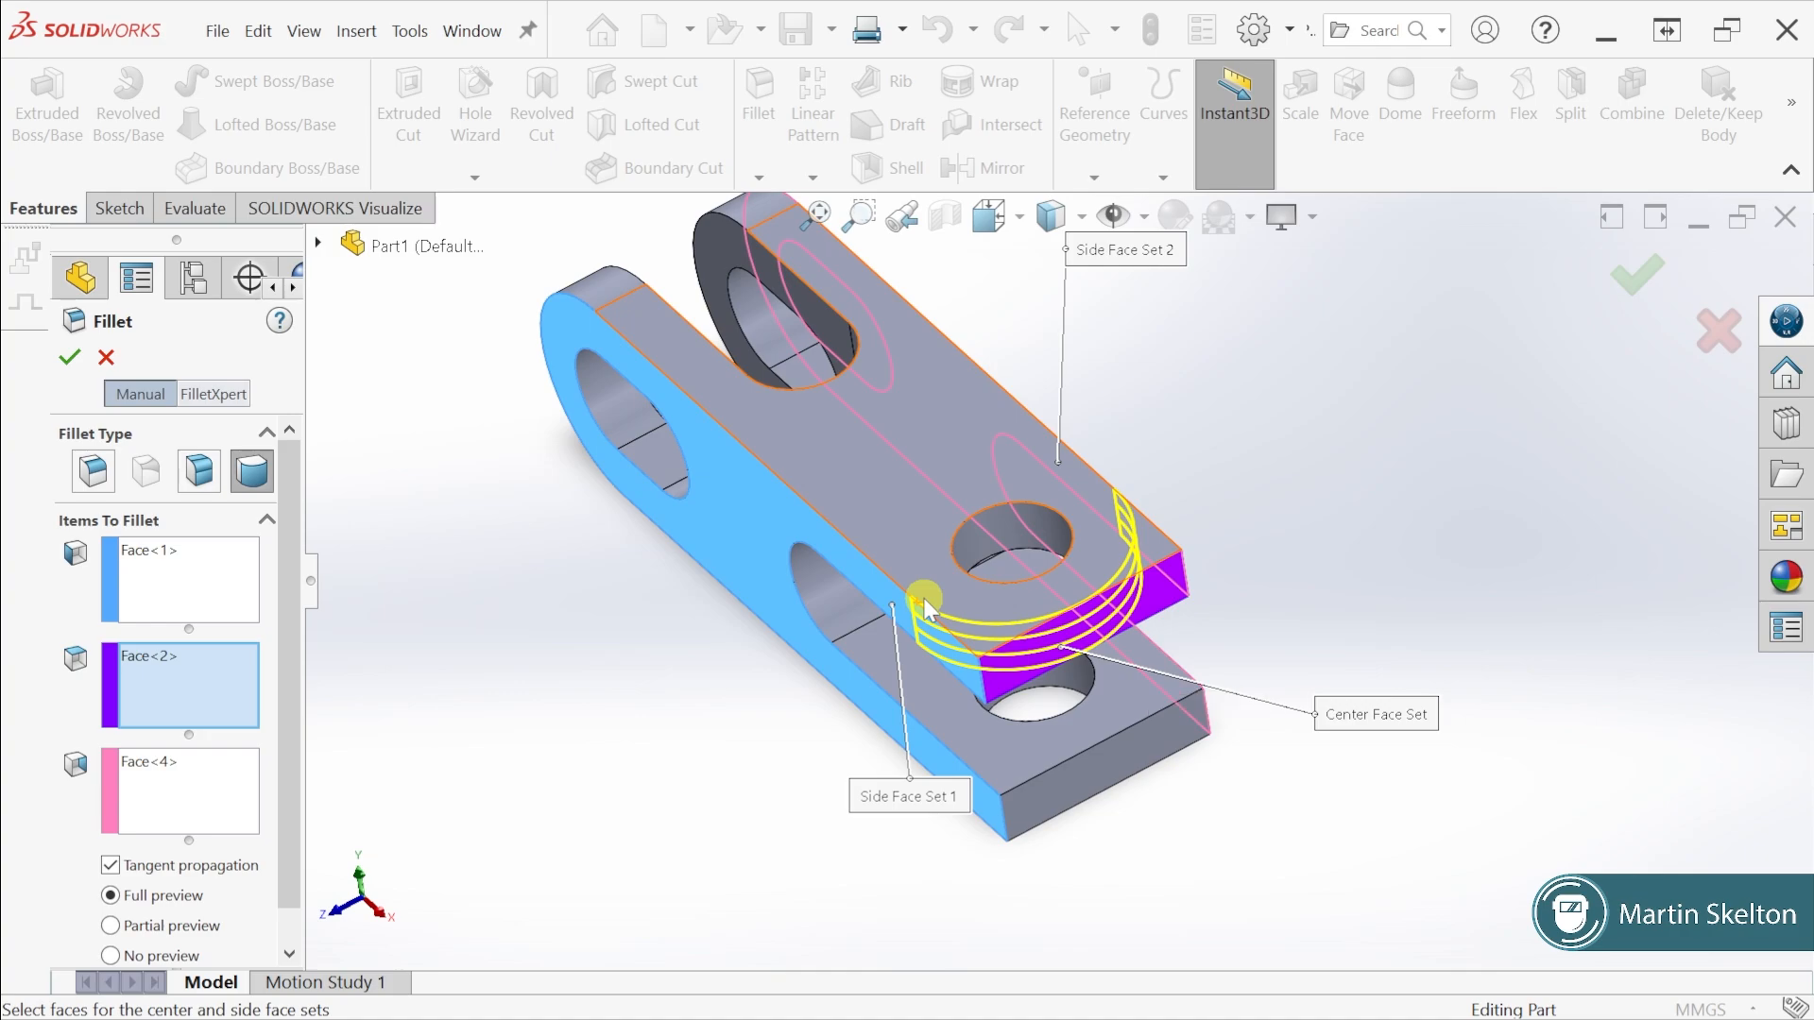
middle_click_drag(1121, 650, 1016, 567)
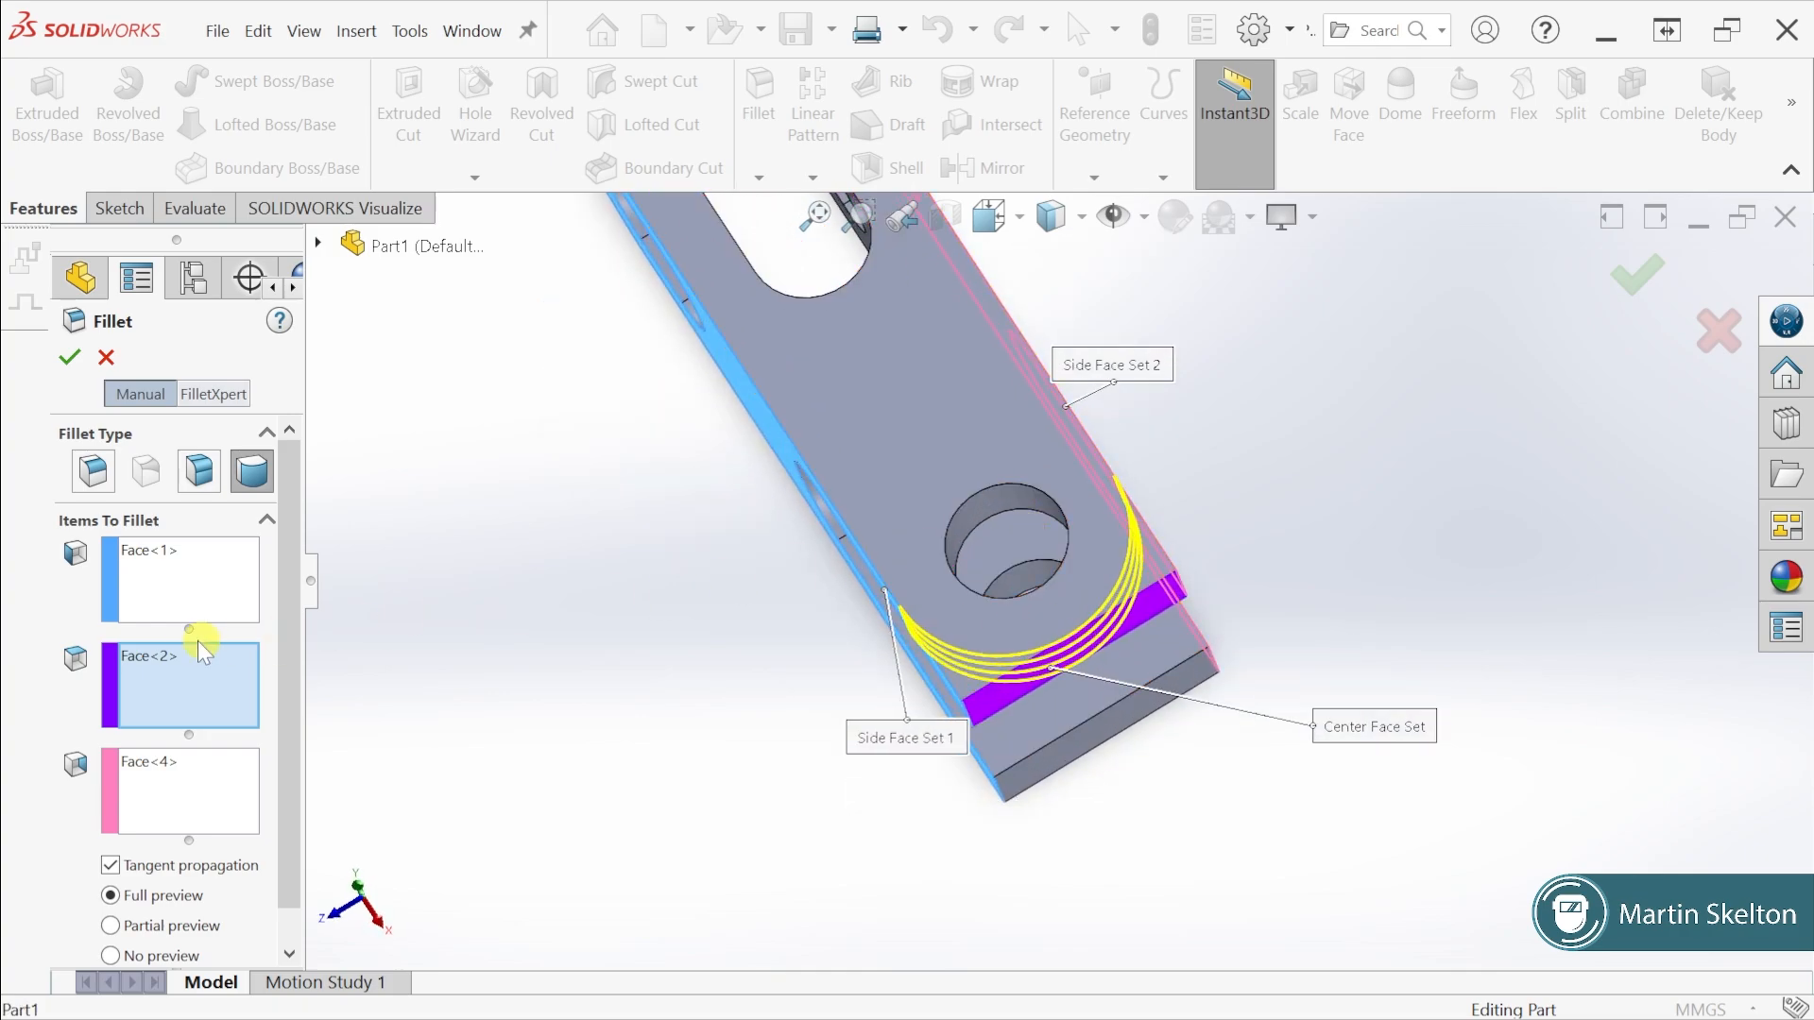
left_click(68, 357)
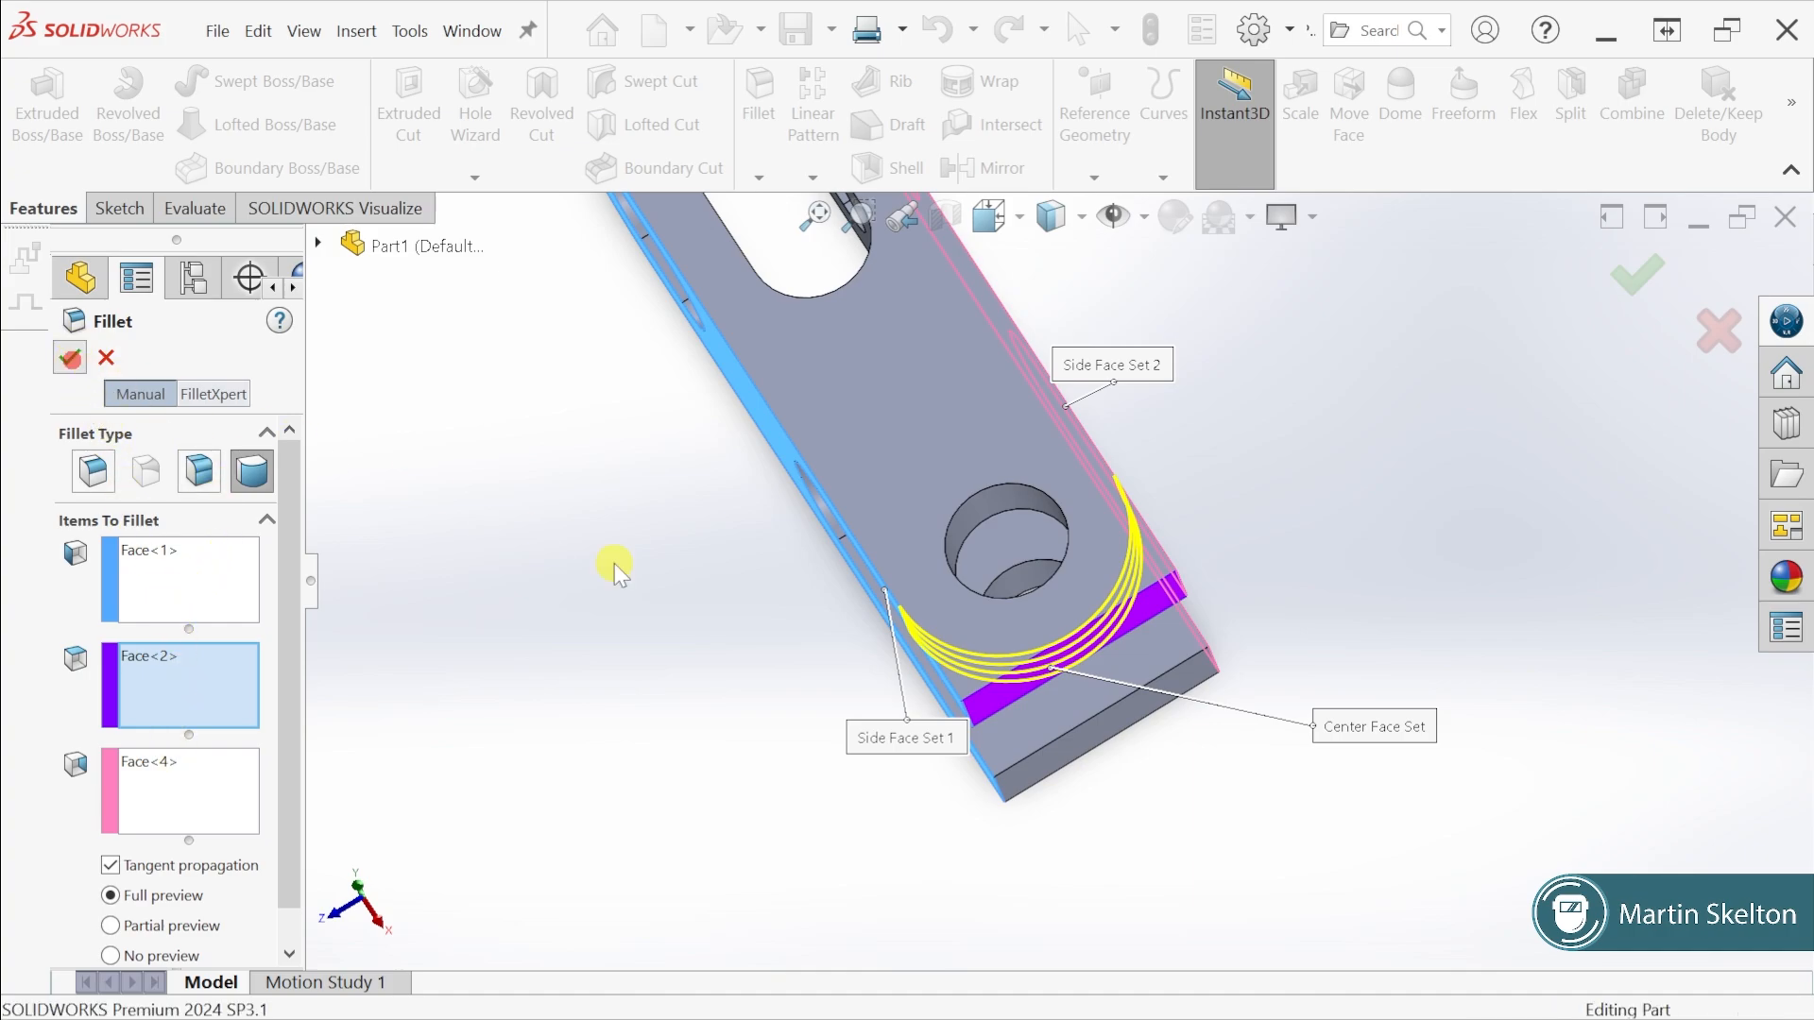
middle_click_drag(711, 586, 773, 427)
scroll(978, 464, "up", 2)
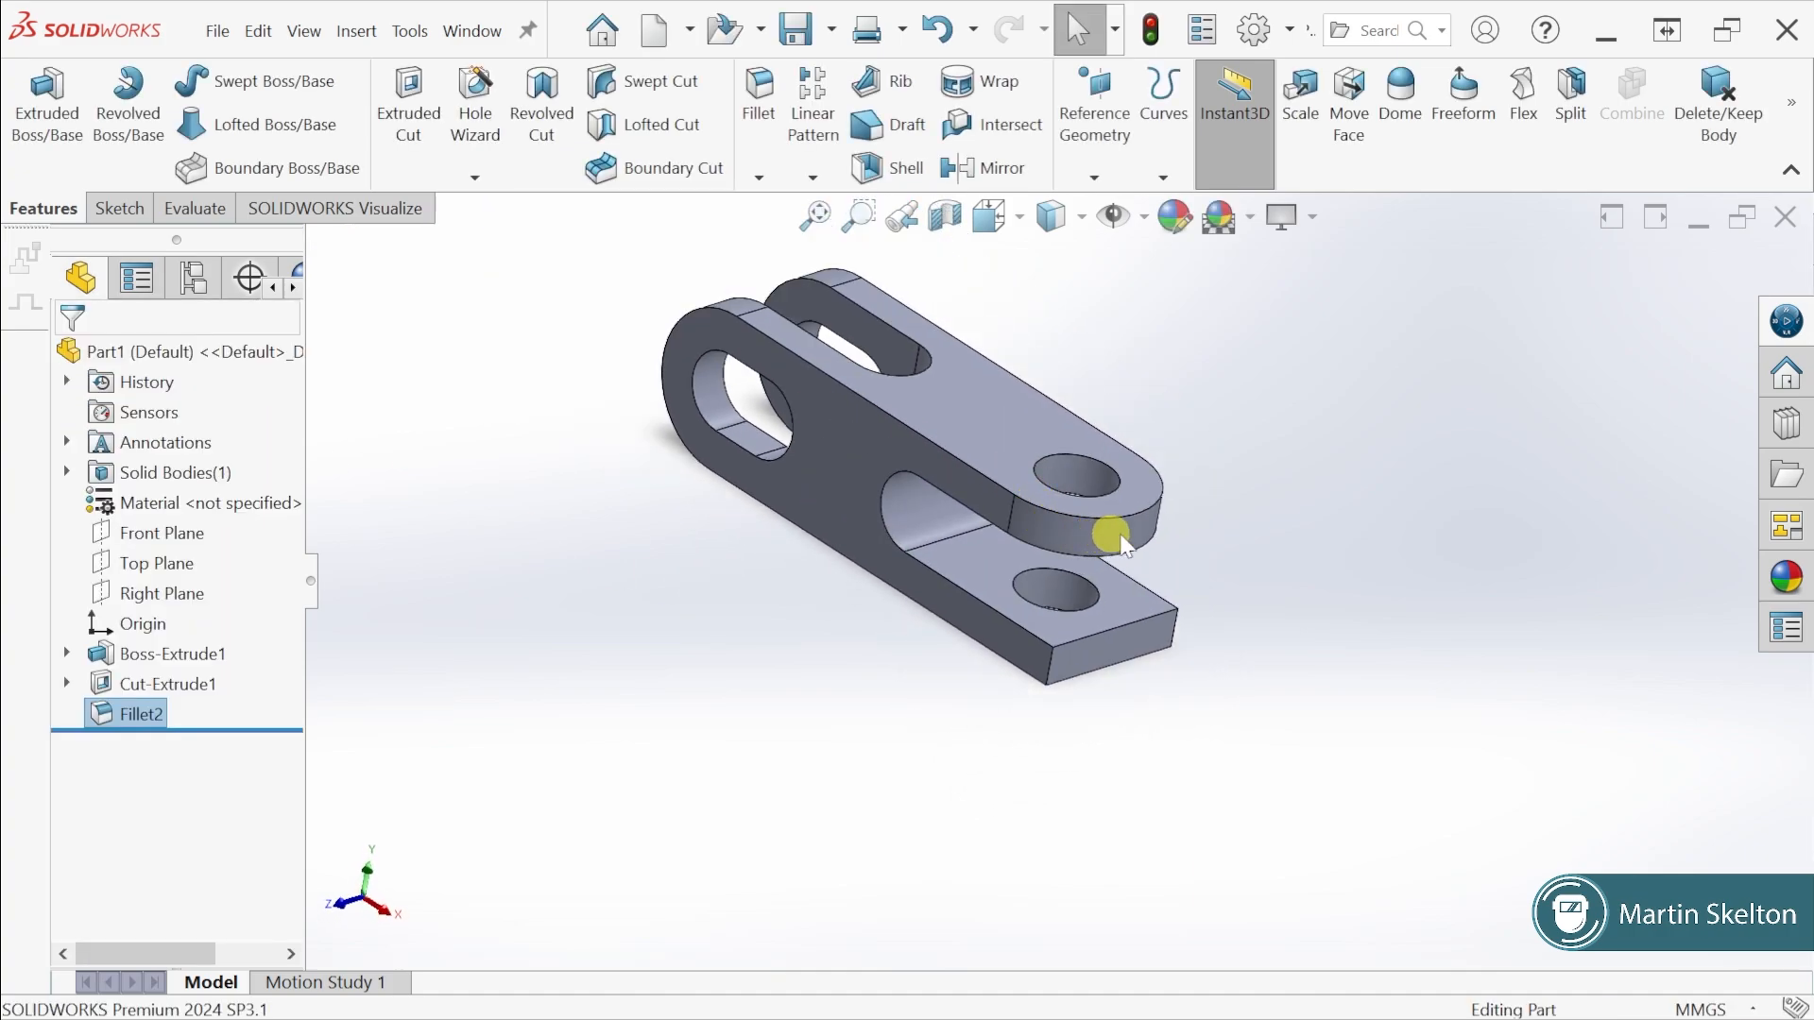
left_click(609, 712)
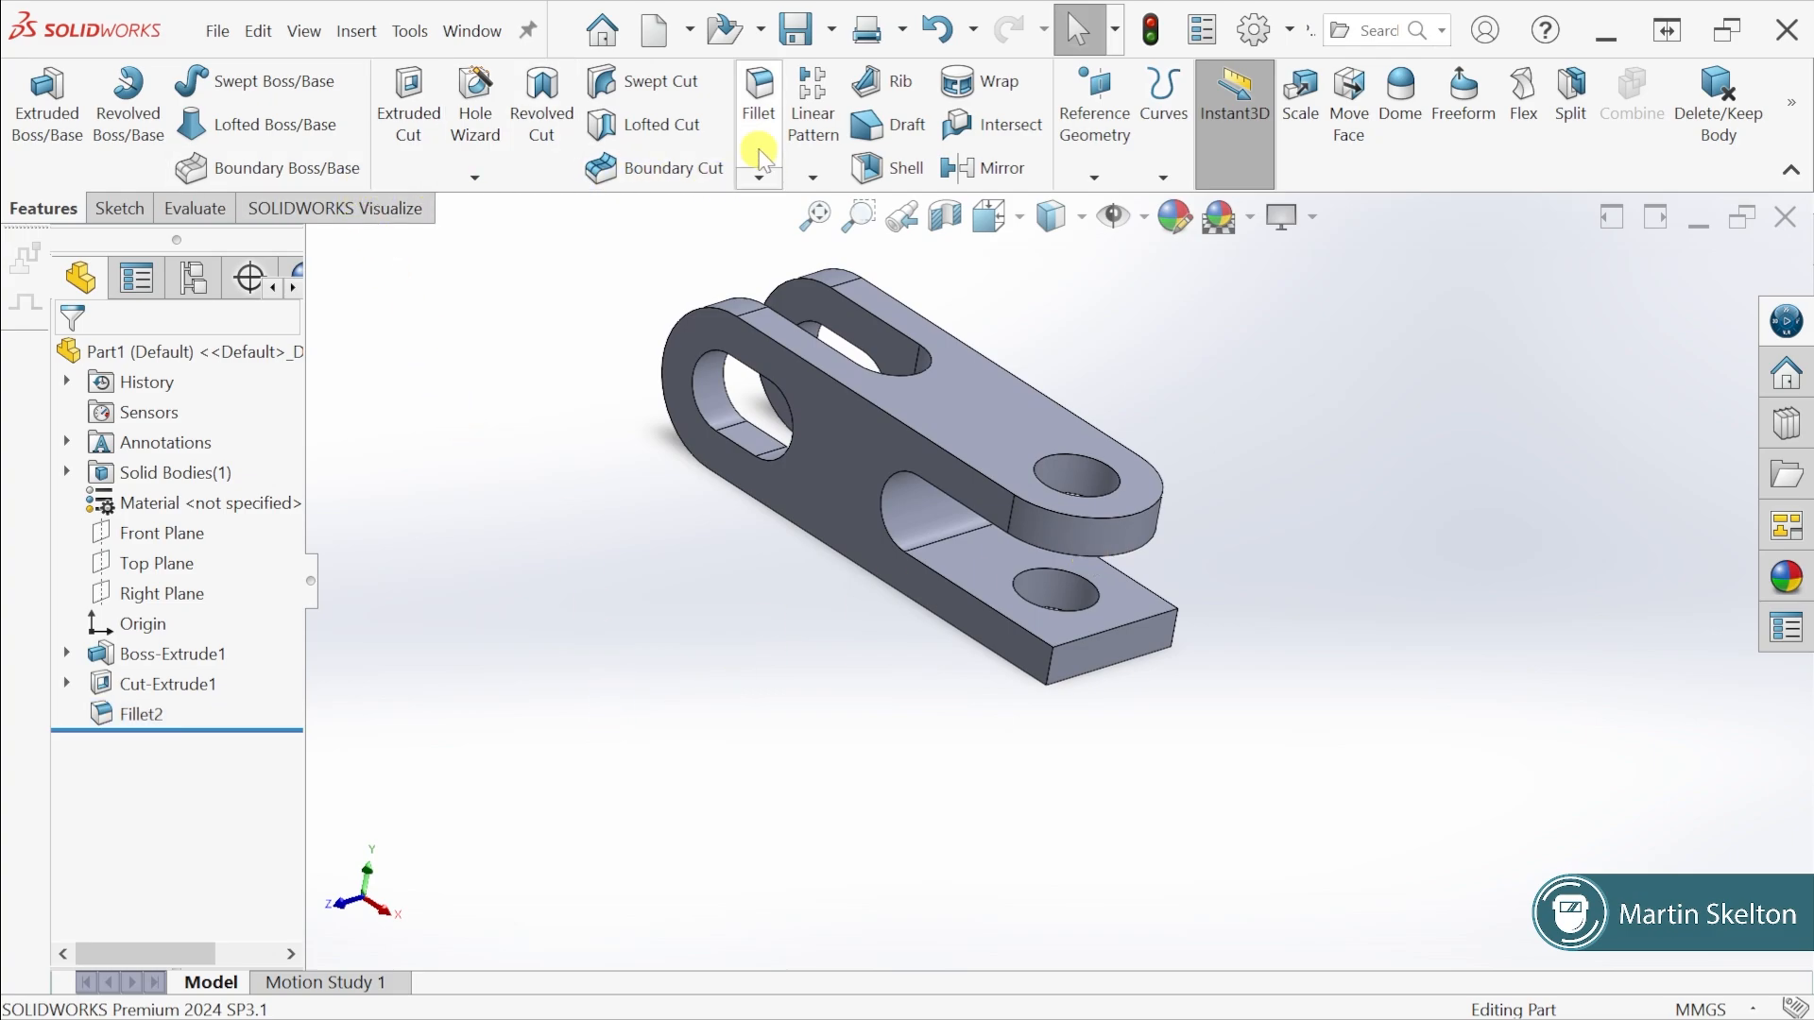
Apply a full round fillet to the lower prong, with its end face as center and the two long side faces as side sets
left_click(756, 118)
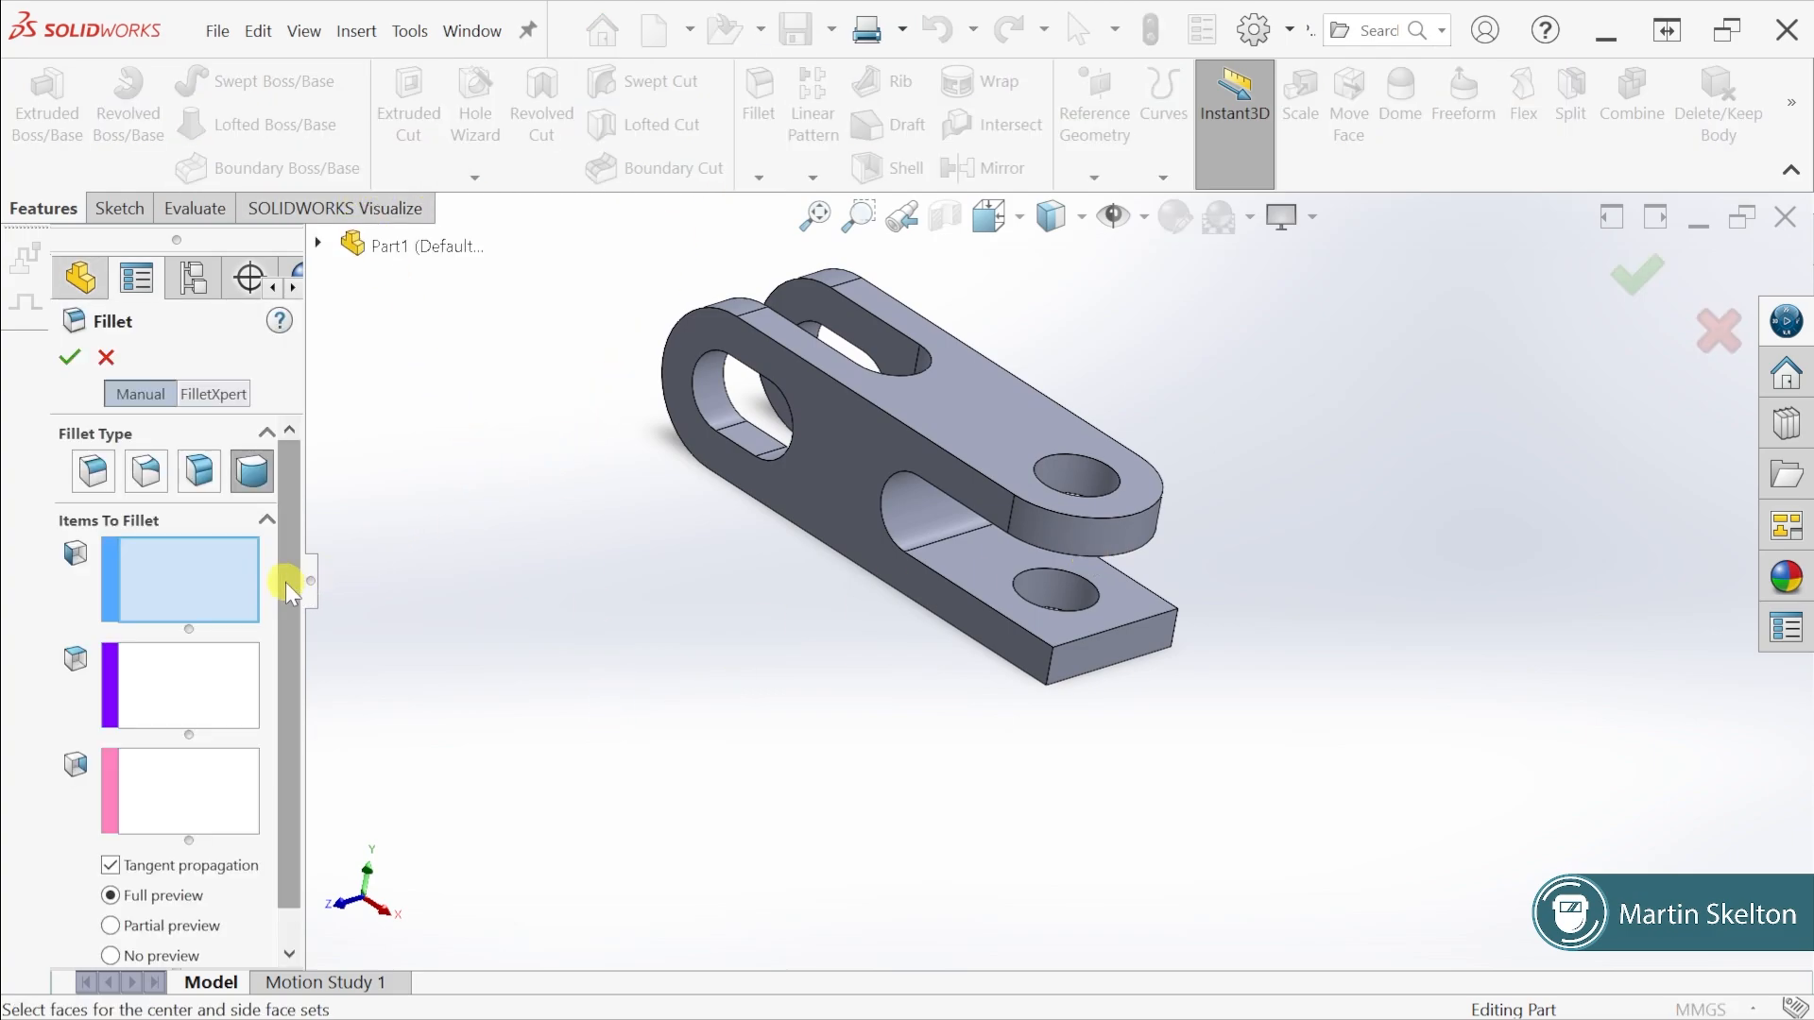
left_click(983, 651)
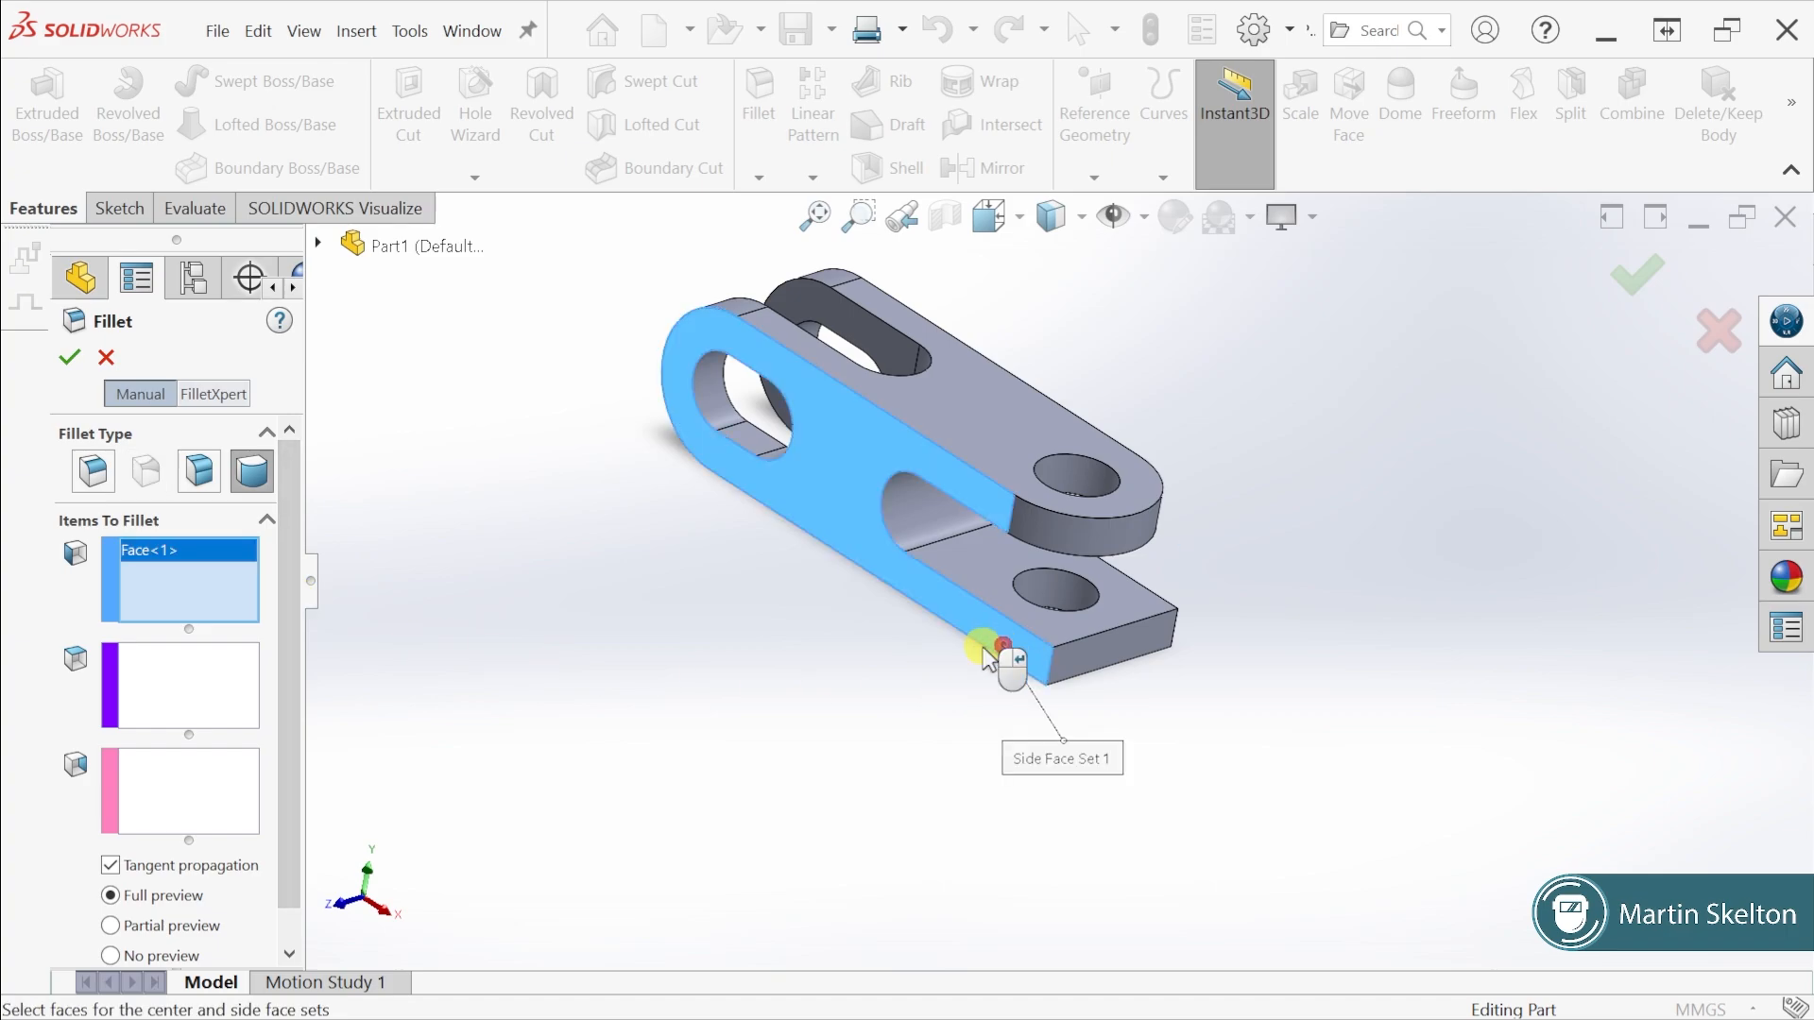
left_click(214, 668)
left_click(1115, 652)
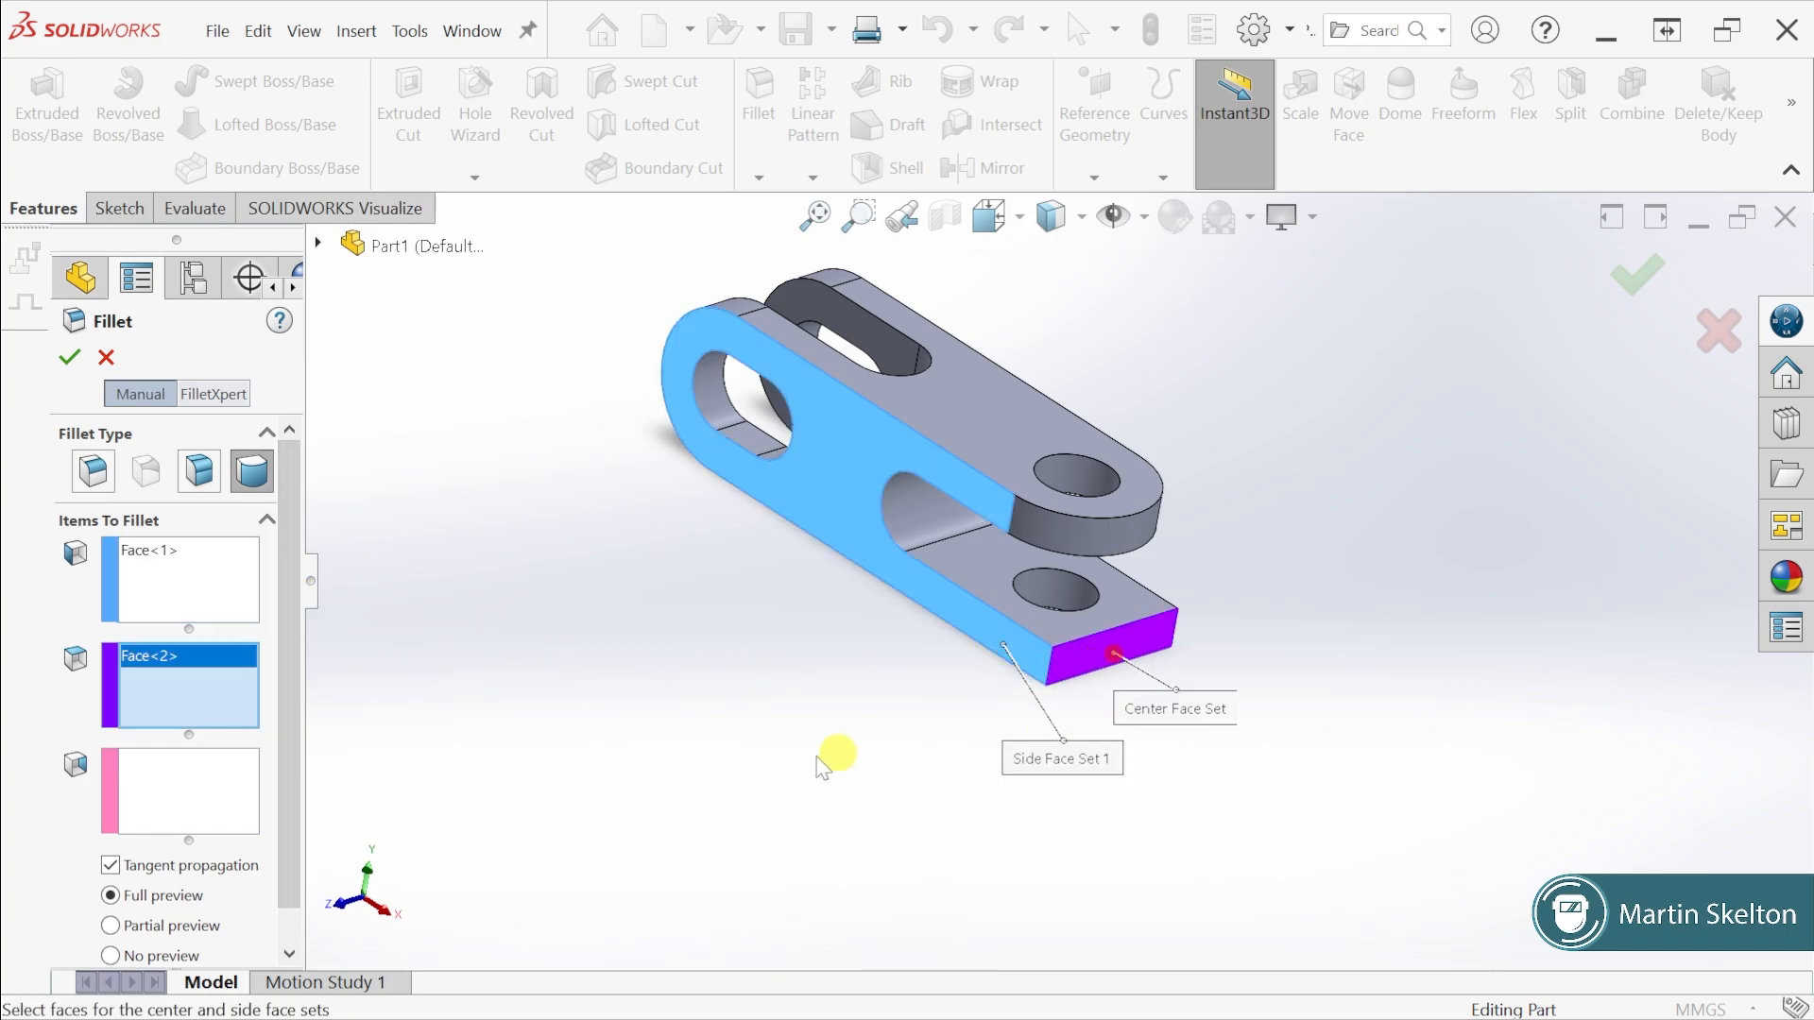
left_click(236, 780)
middle_click_drag(1084, 639, 898, 648)
left_click(929, 605)
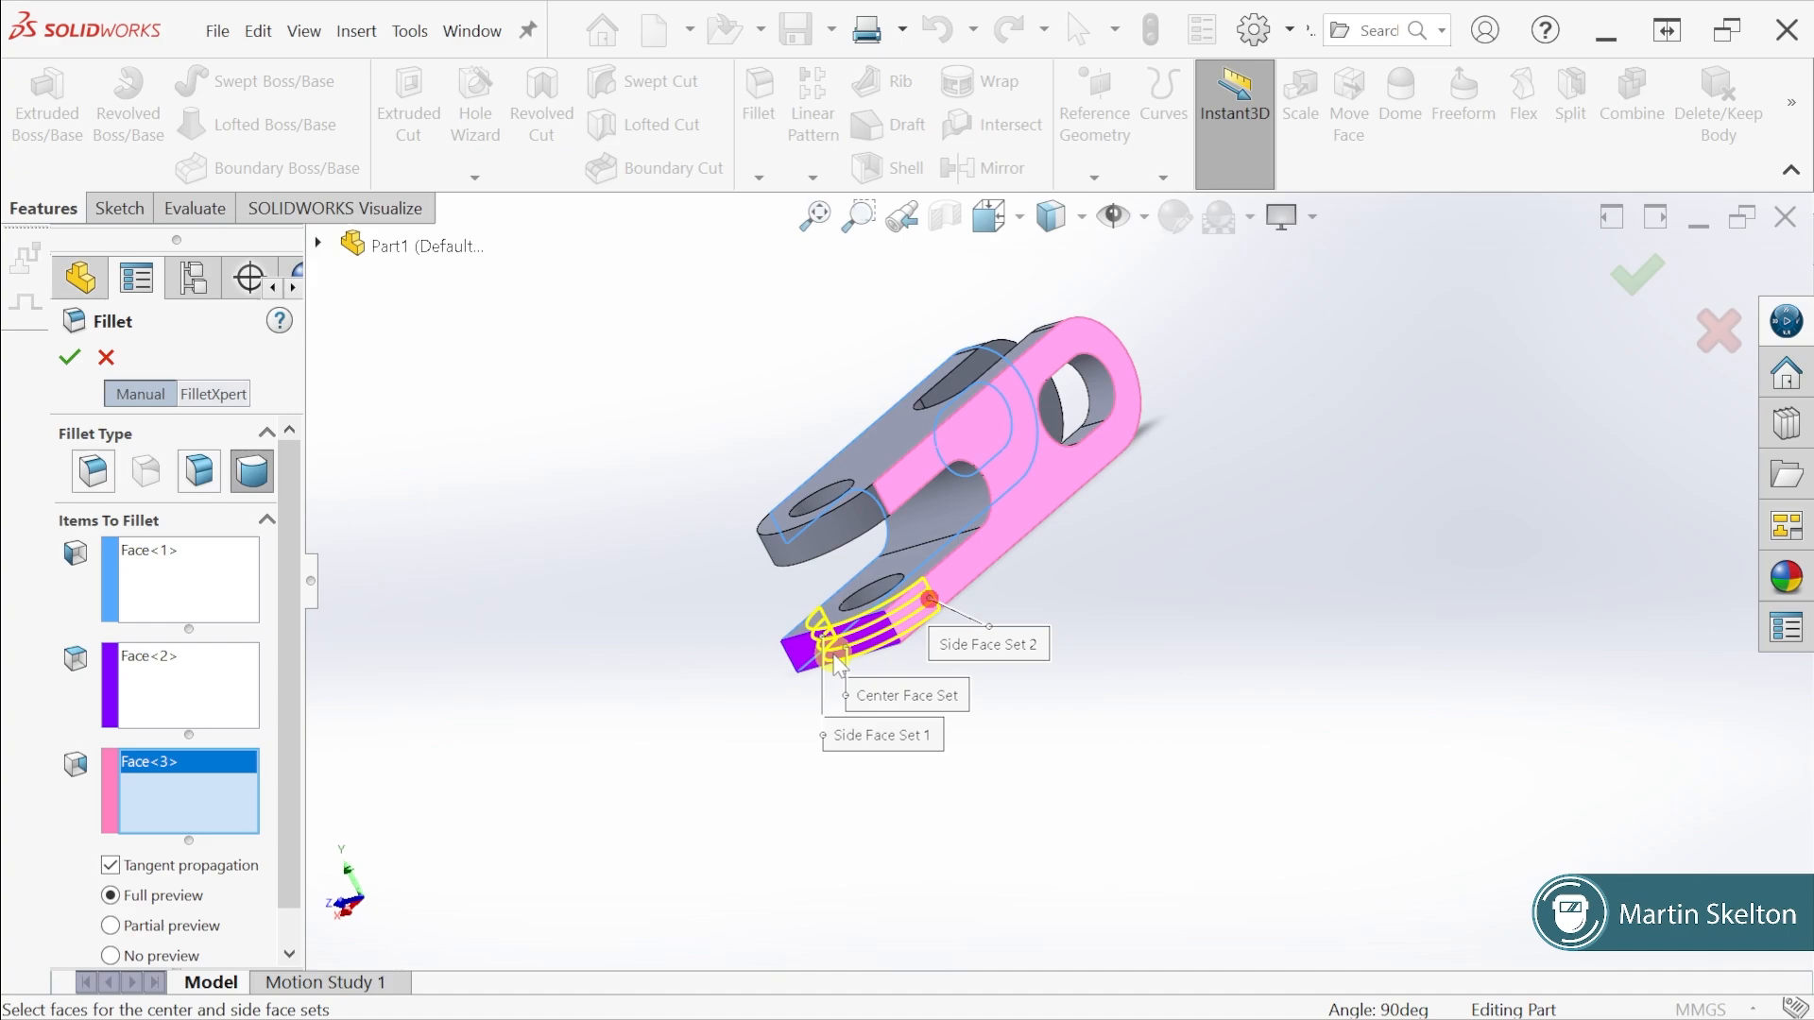
left_click(69, 357)
middle_click_drag(1013, 564, 1263, 617)
scroll(1106, 457, "down", 4)
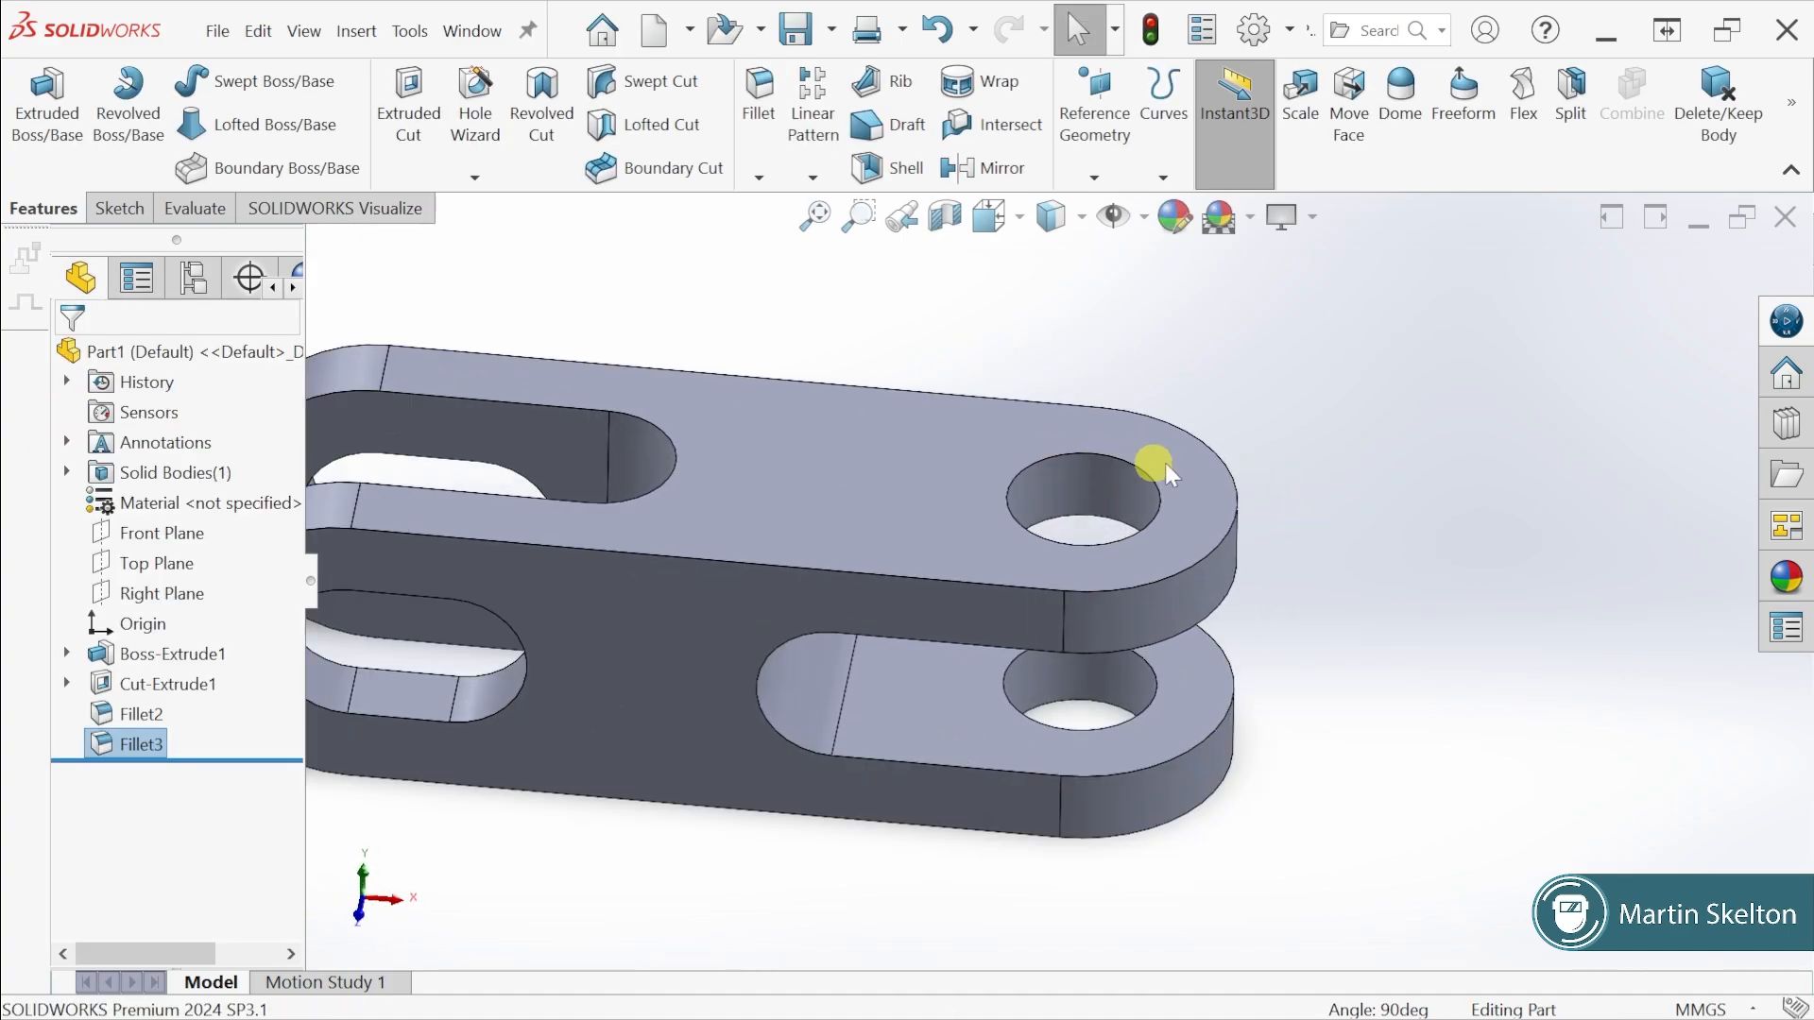
left_click(1408, 466)
scroll(1122, 729, "up", 3)
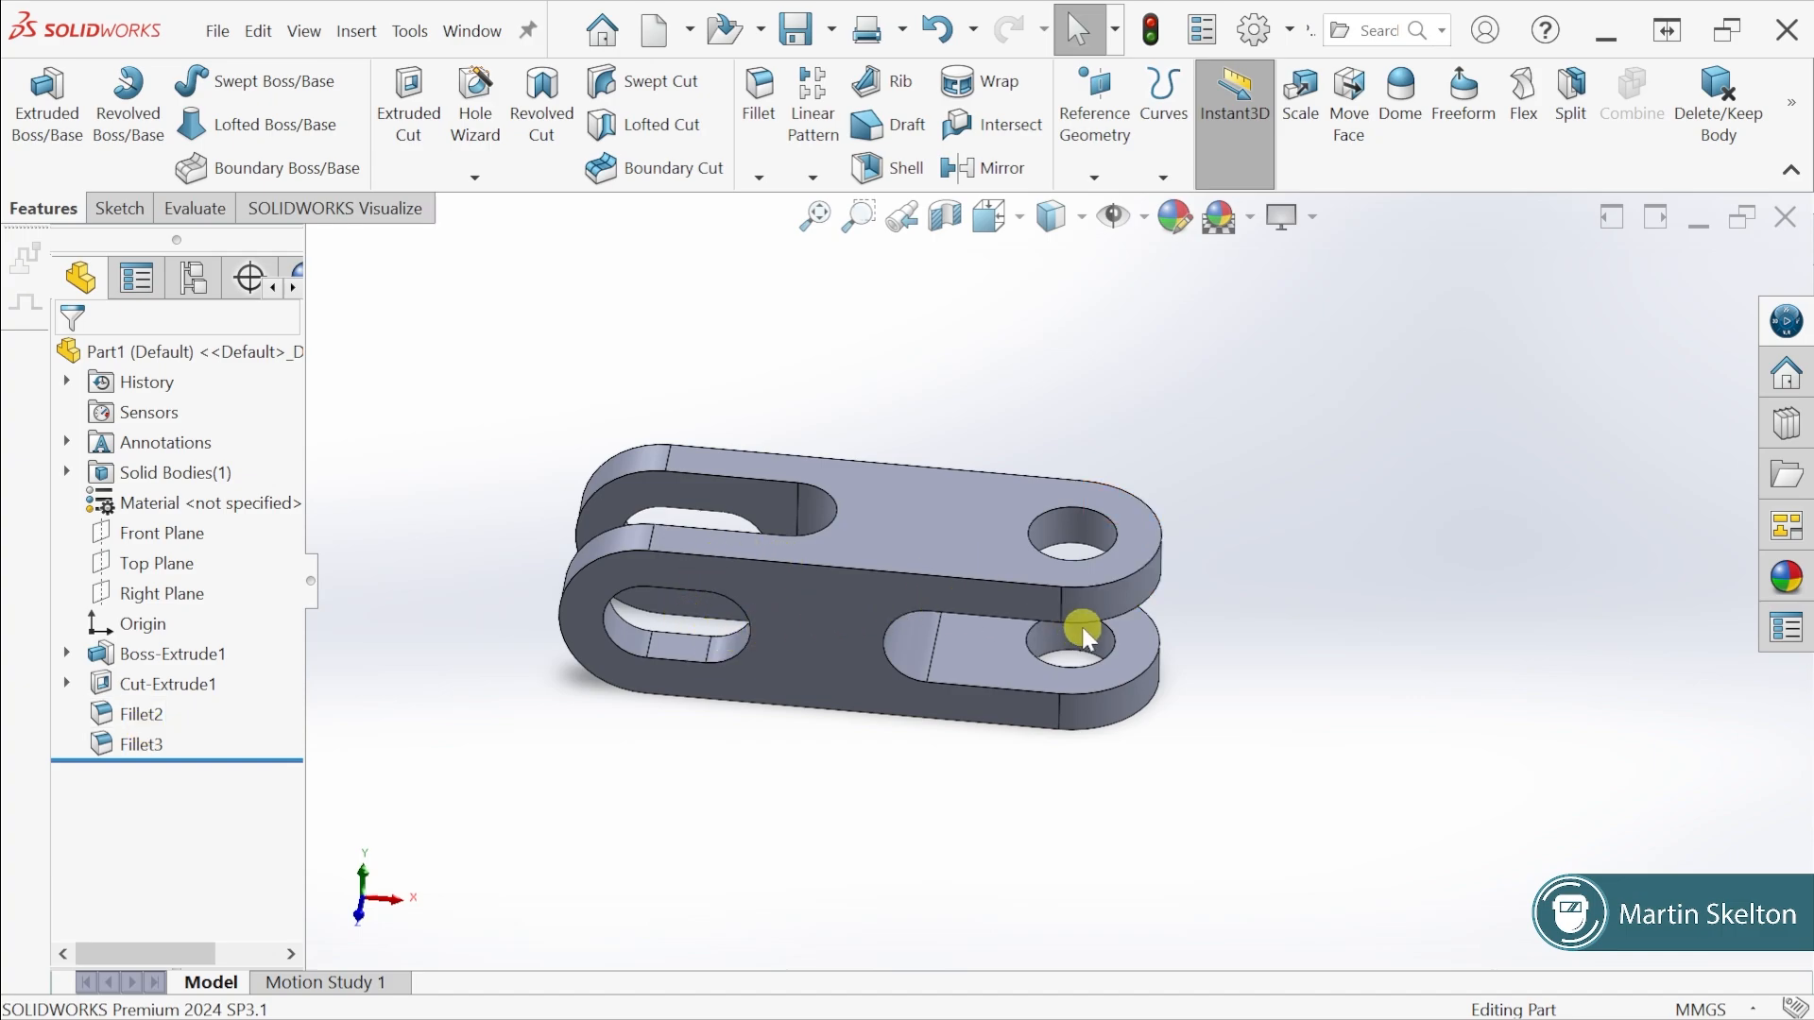
Check the chamfer callout on the reference drawing and set up an angle-distance chamfer with a 1 mm distance on the part
middle_click_drag(1082, 633, 1005, 640)
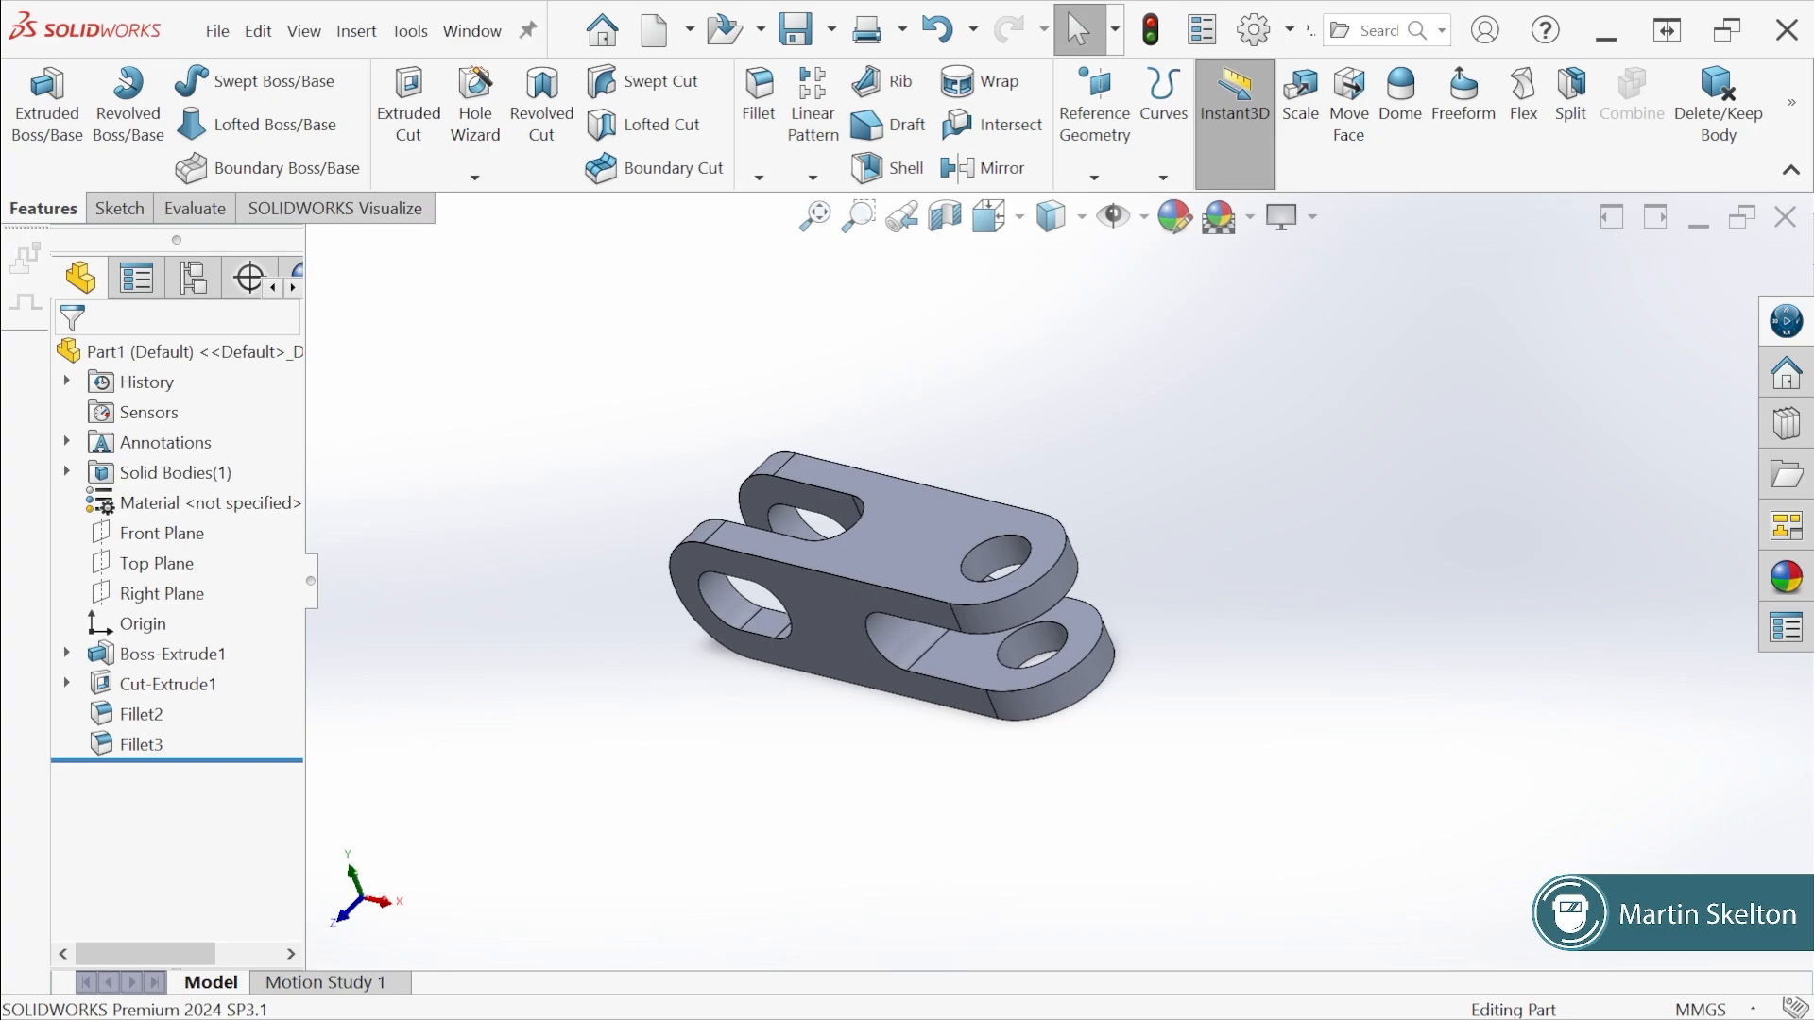
key("alt+Tab")
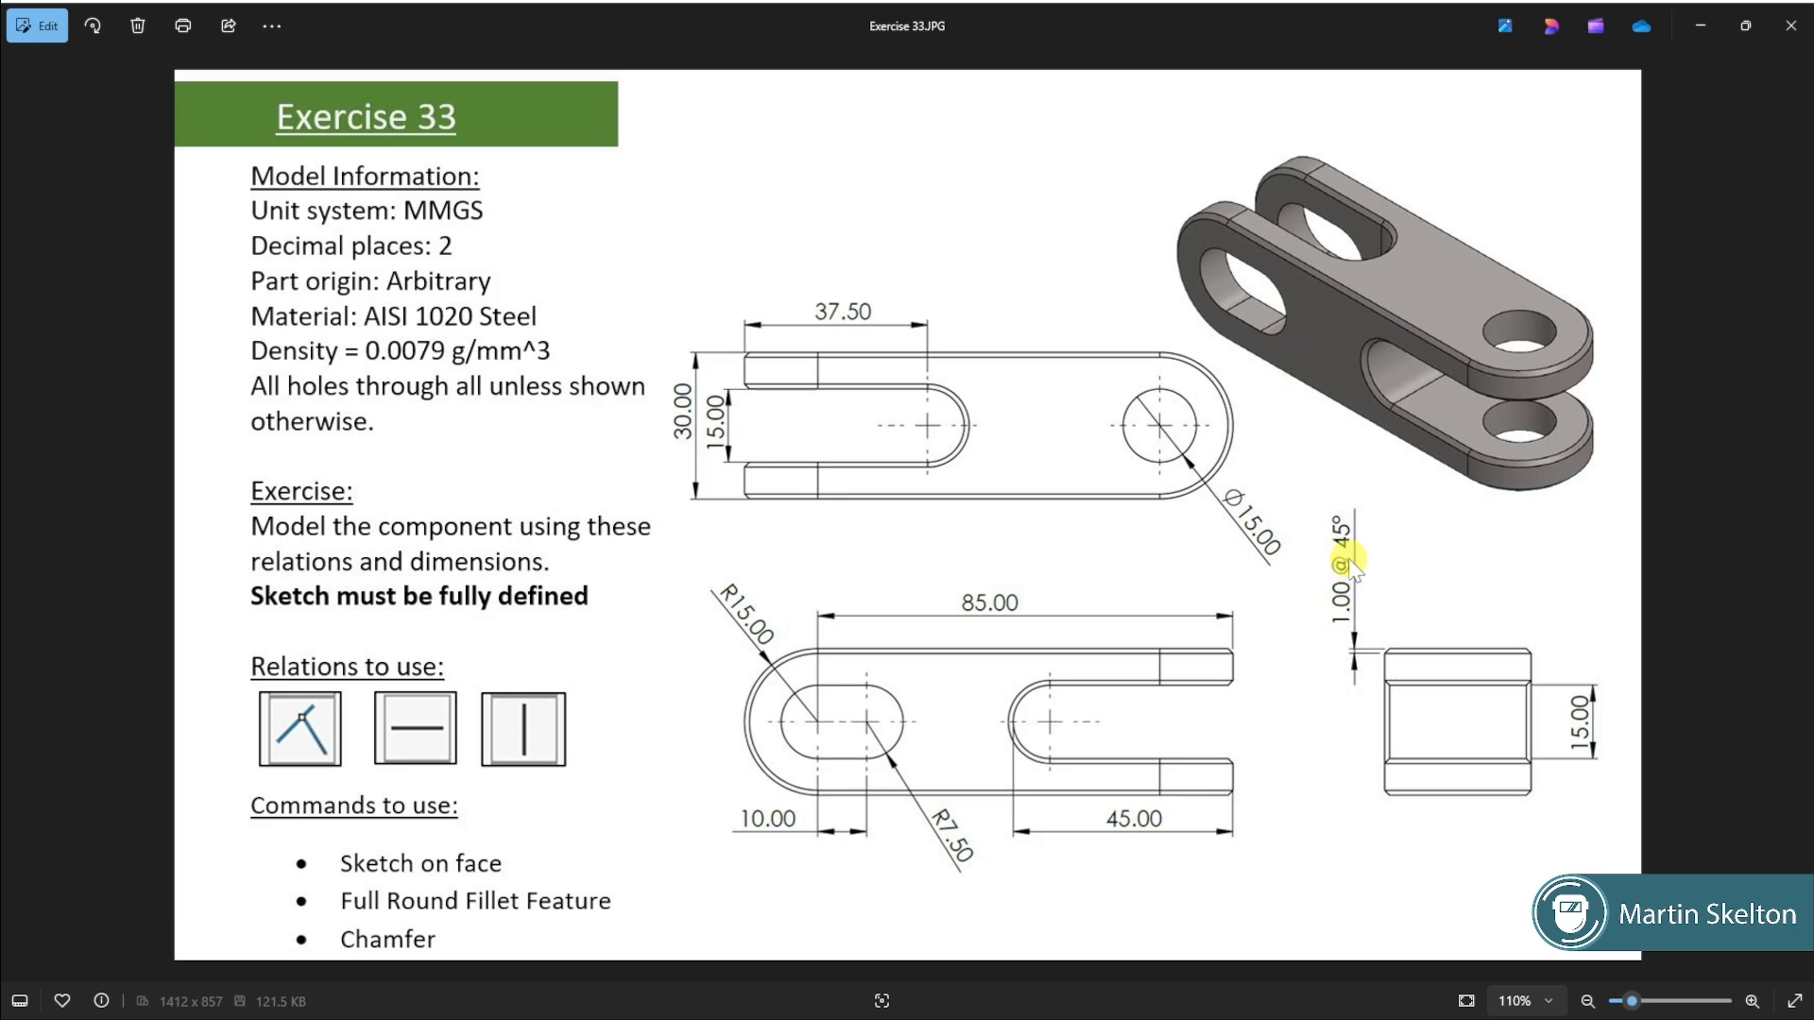
left_click(1701, 26)
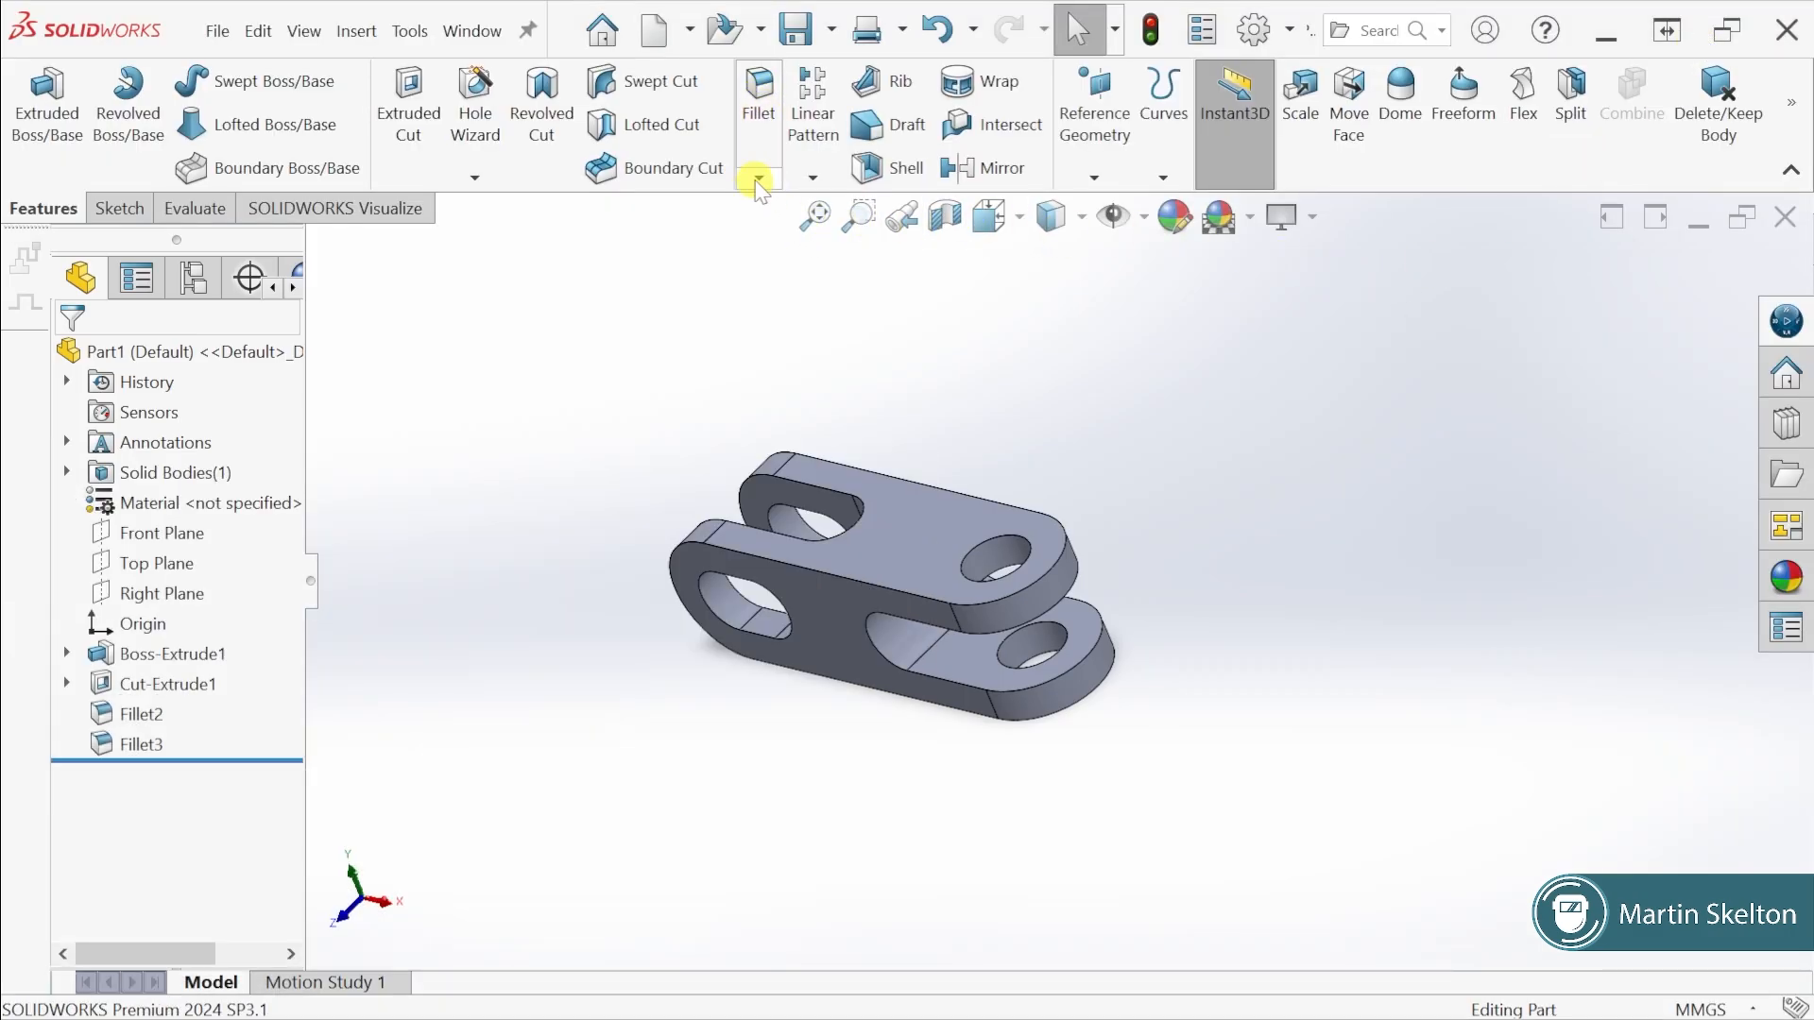
left_click(757, 178)
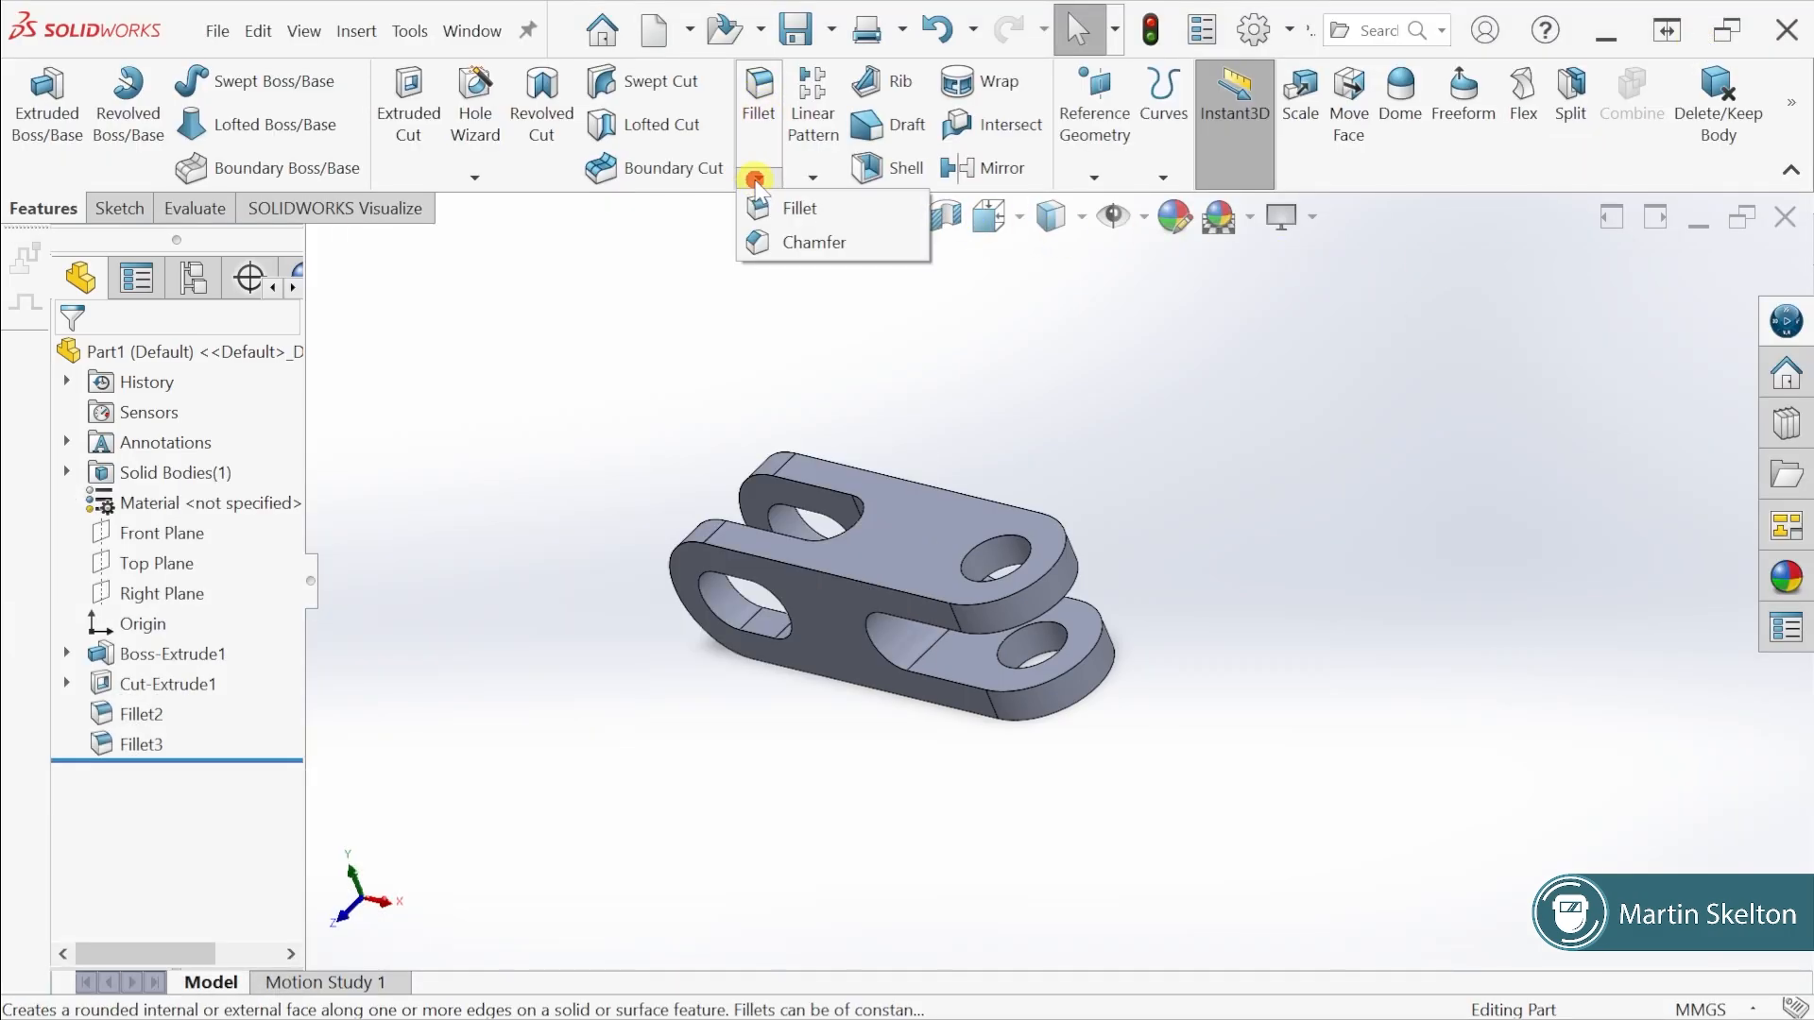
left_click(801, 243)
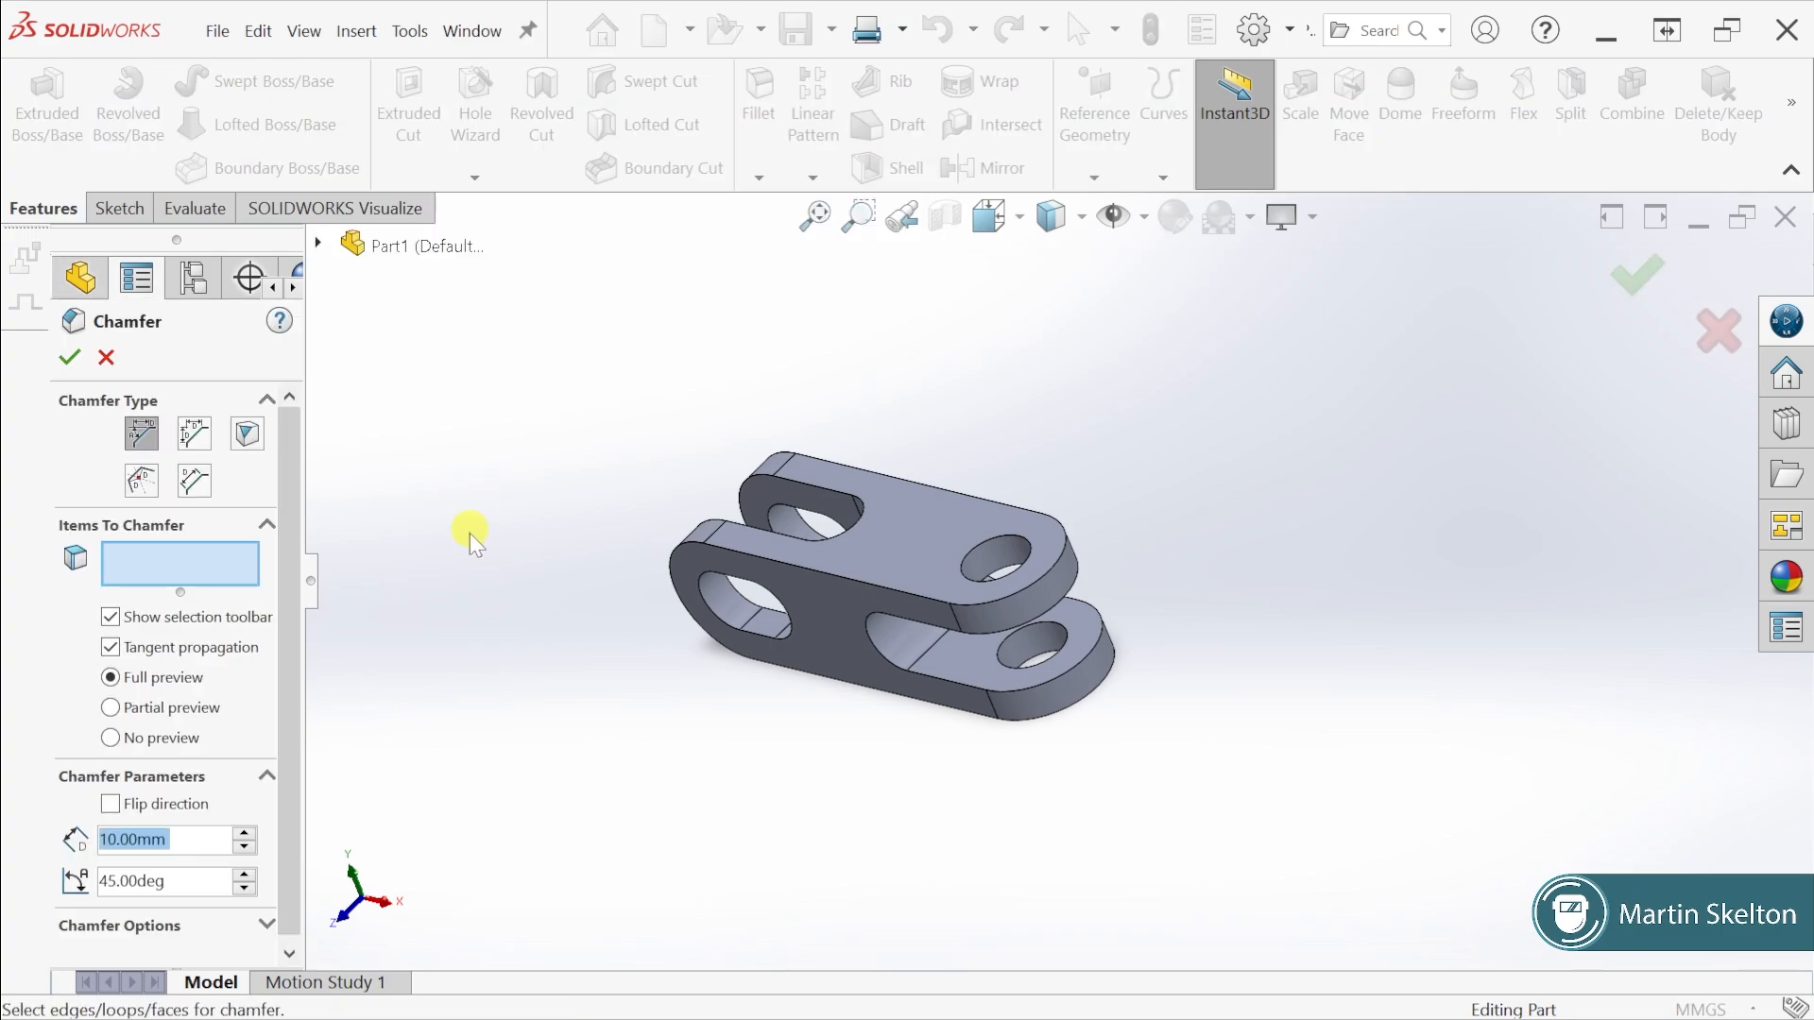
type("1")
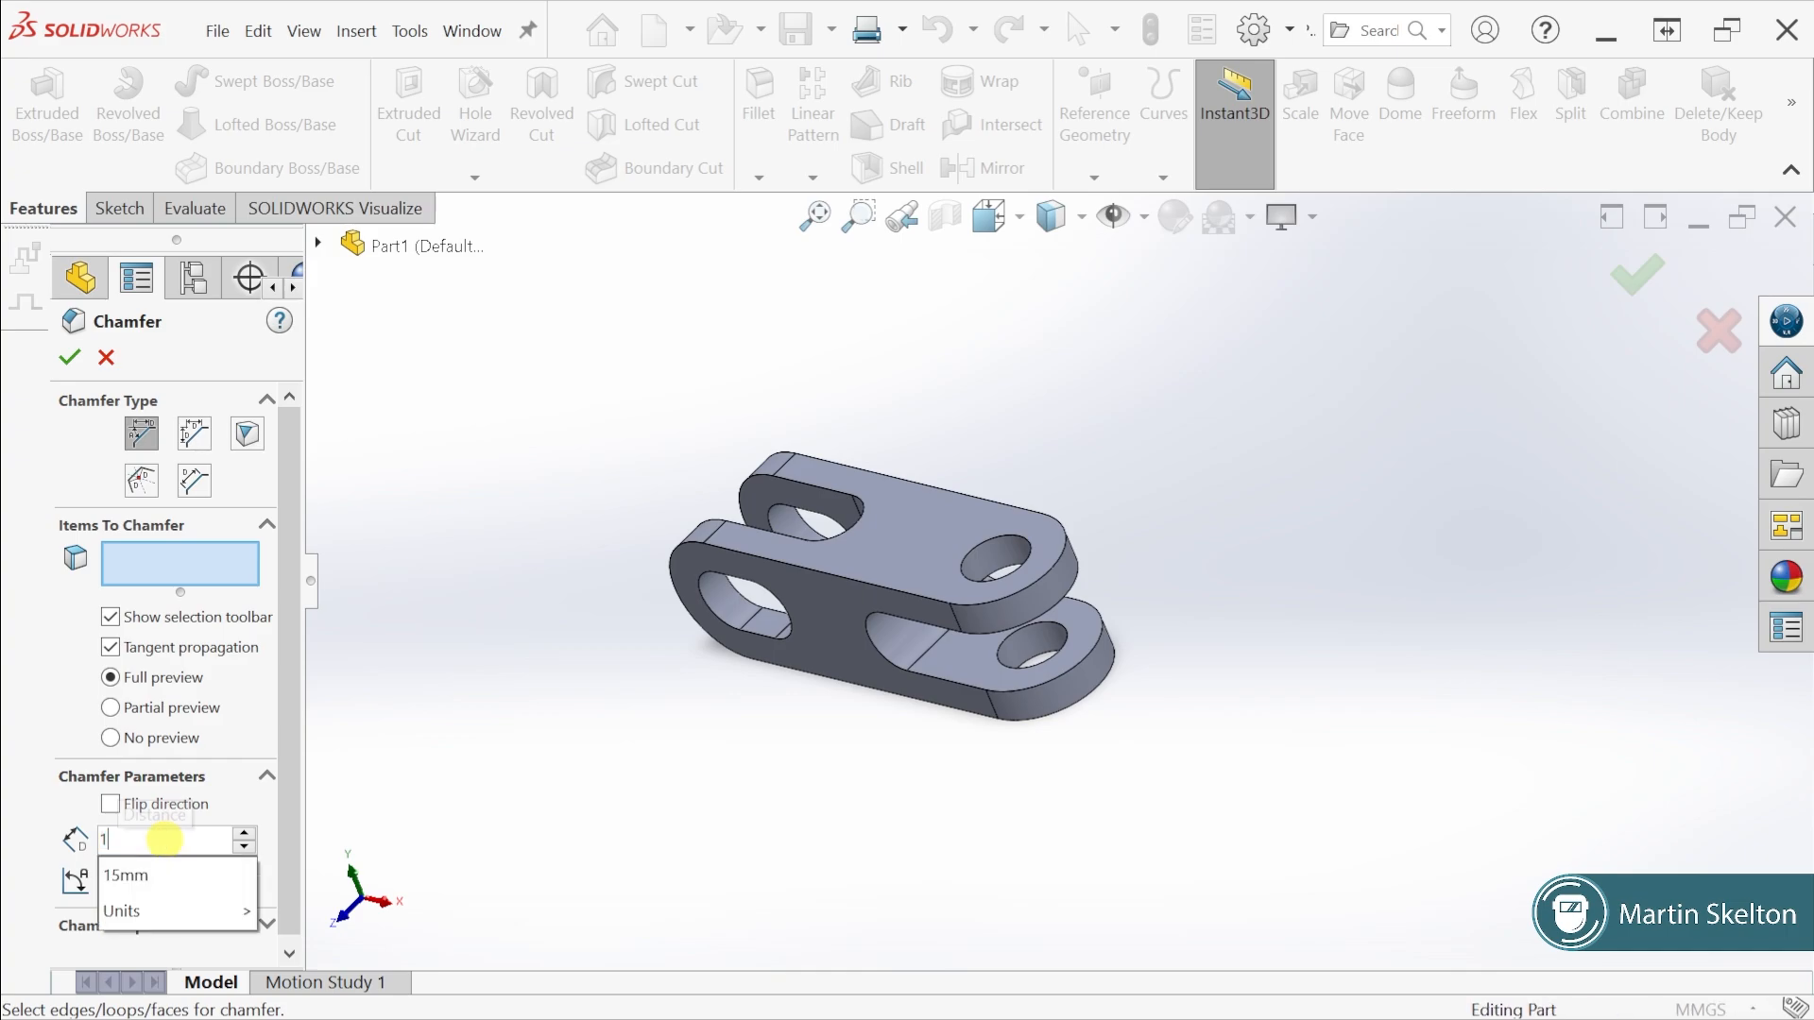
left_click(598, 555)
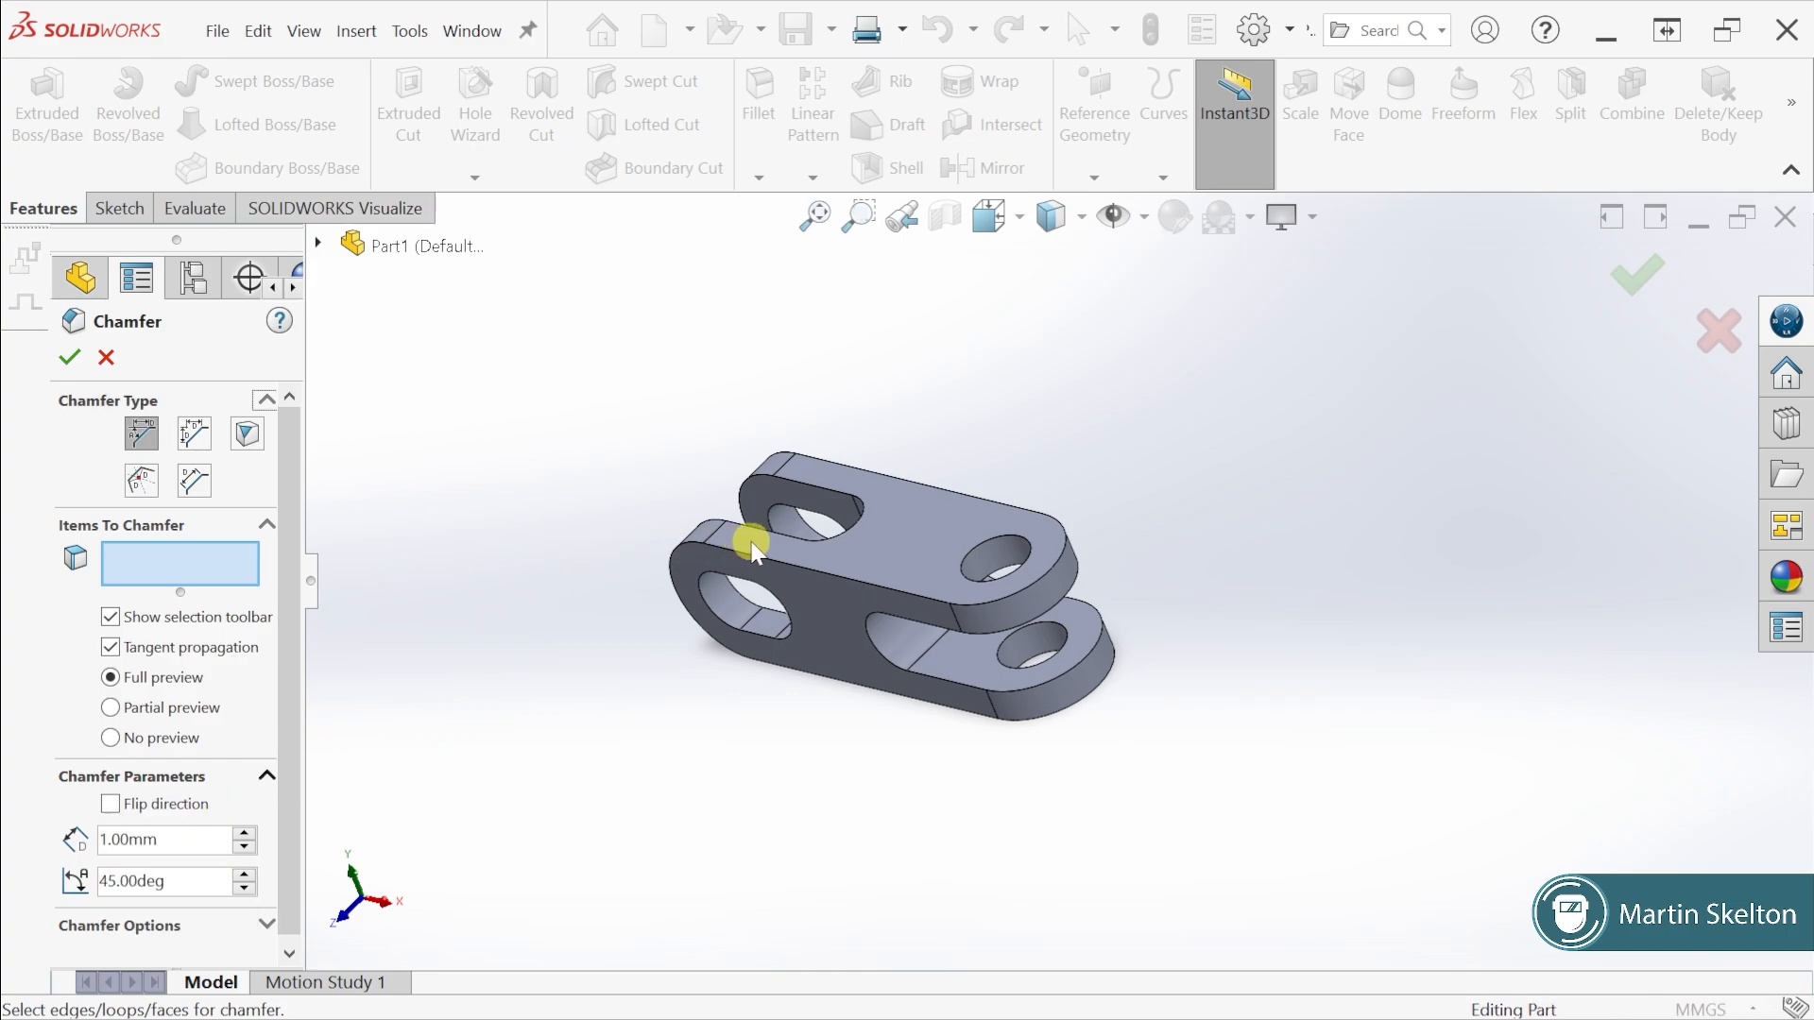
Apply the 1 mm by 45 degree chamfer to the link's top face edges and compare the result with the reference drawing
left_click(886, 557)
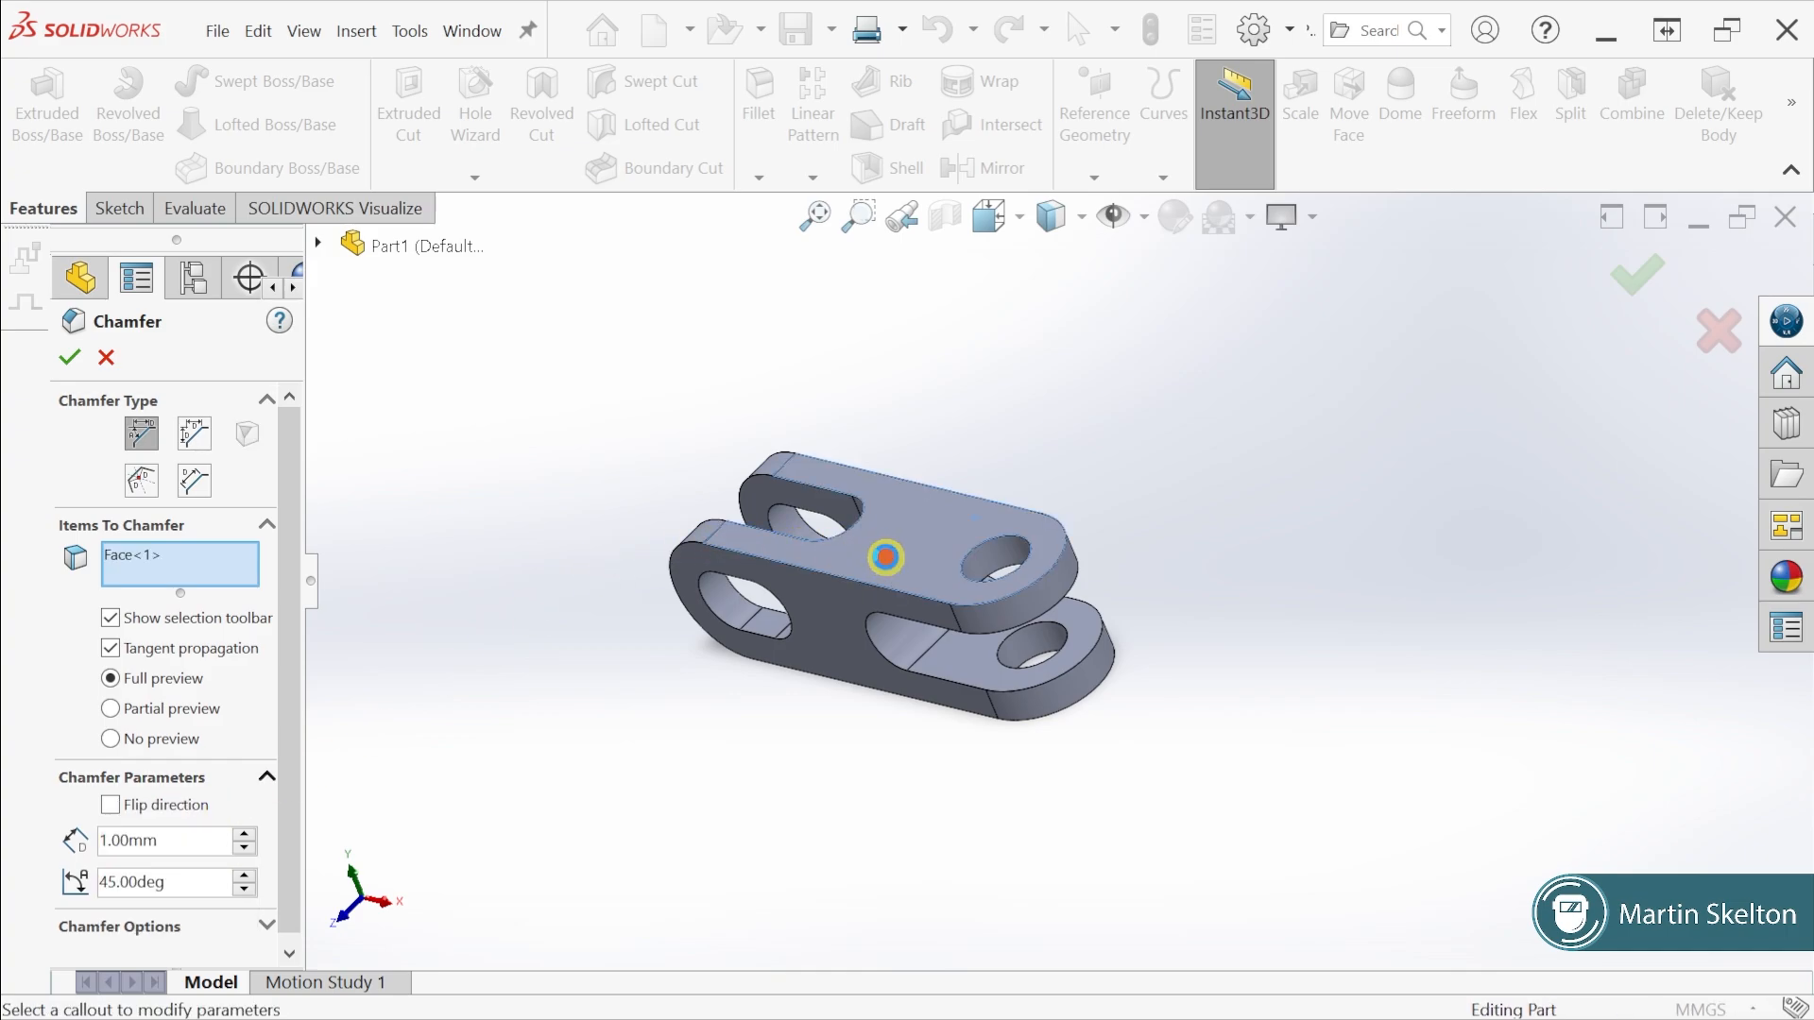
middle_click_drag(890, 557, 967, 539)
scroll(936, 535, "down", 2)
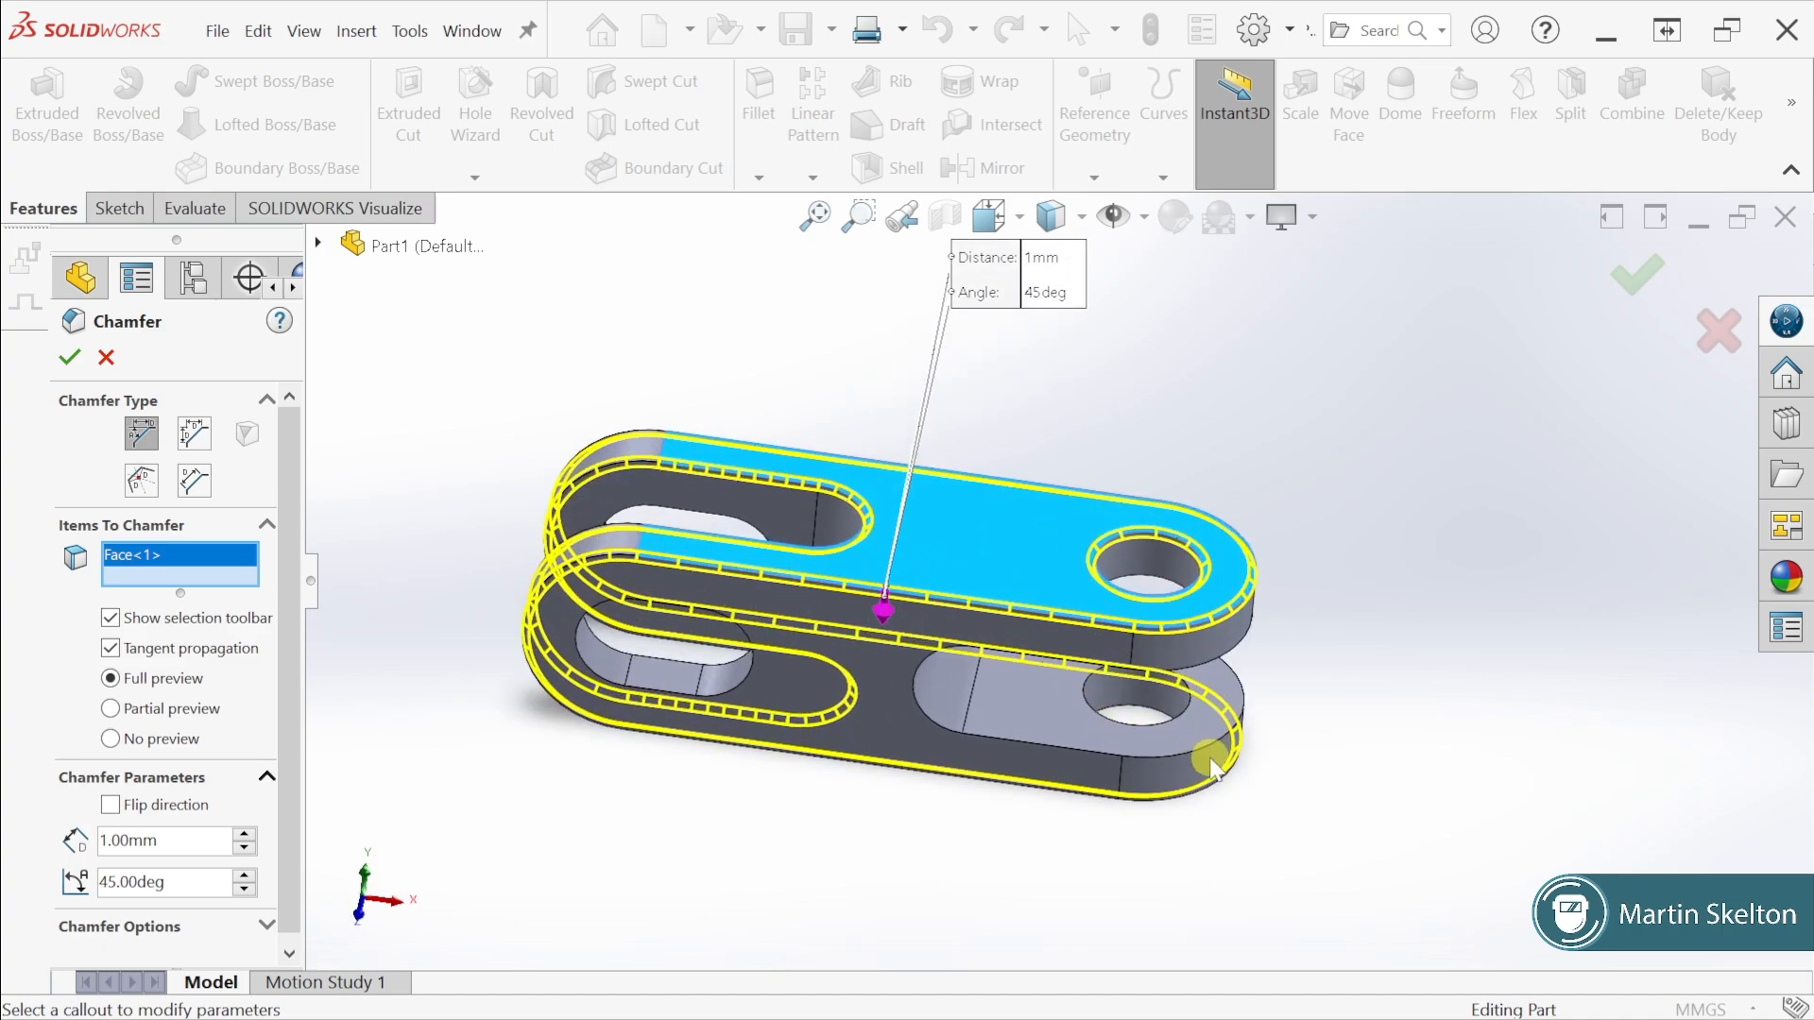
middle_click_drag(1054, 633, 1096, 576)
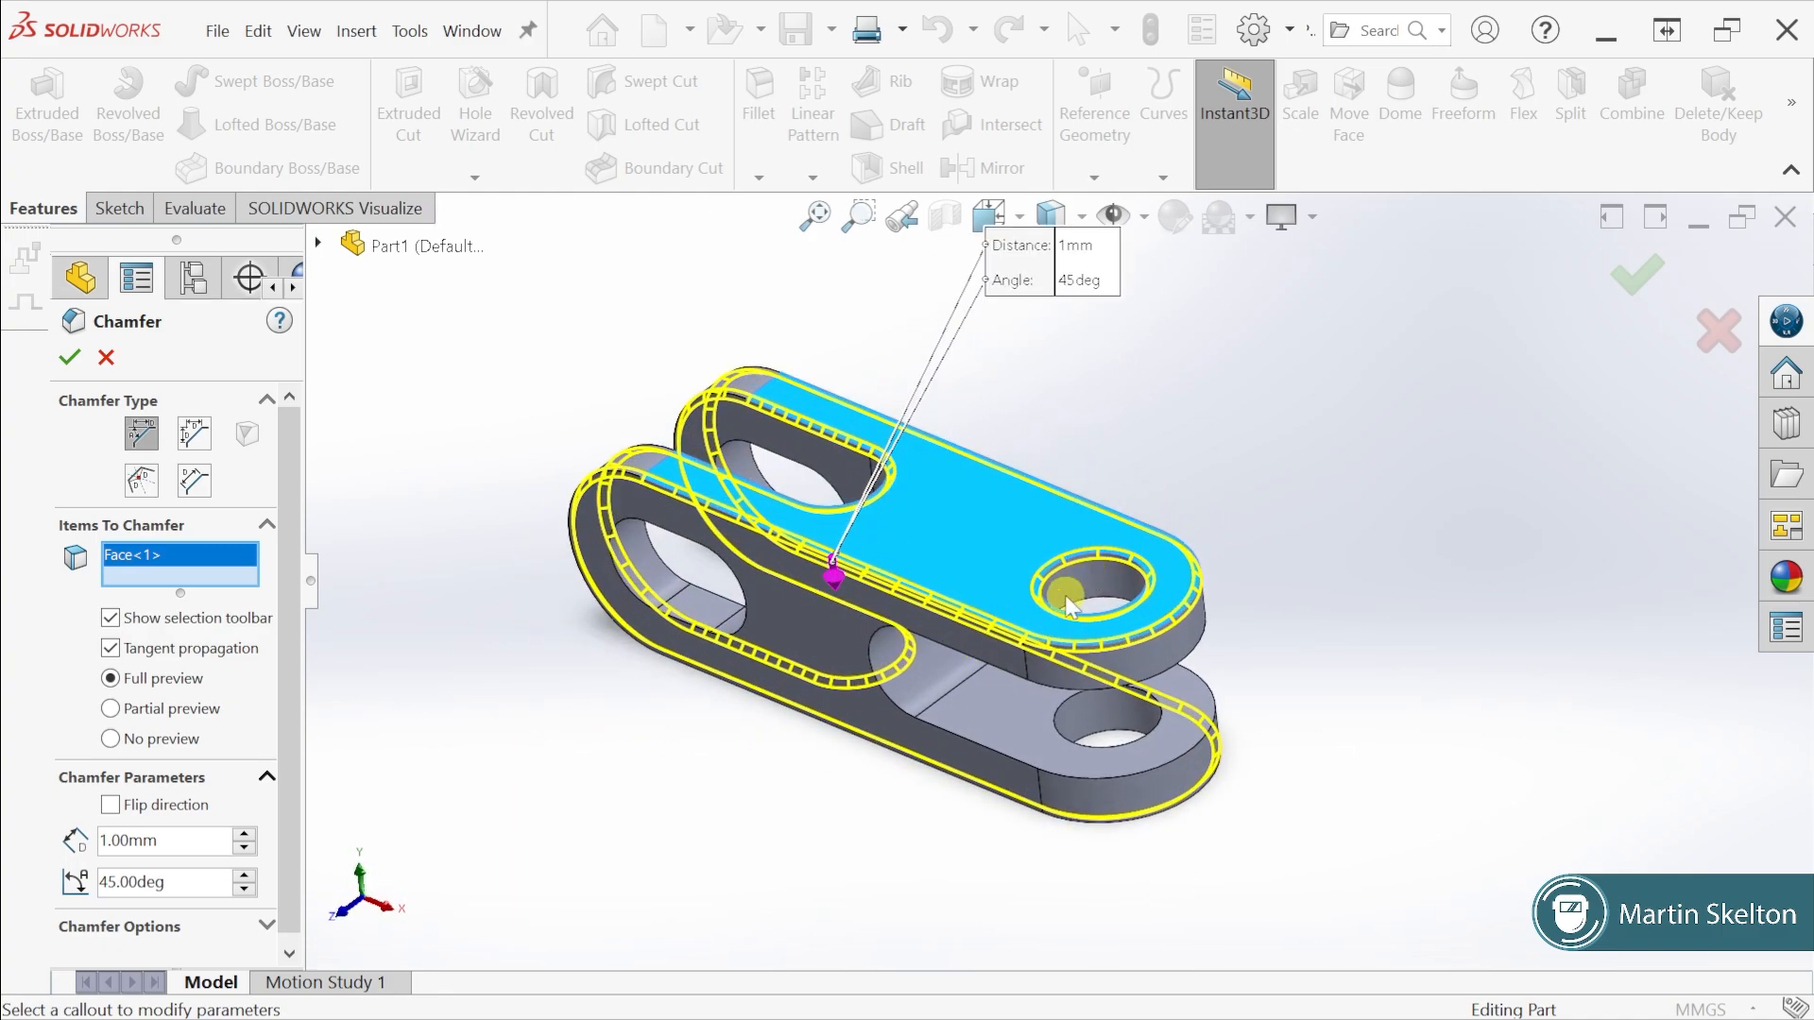
left_click(69, 357)
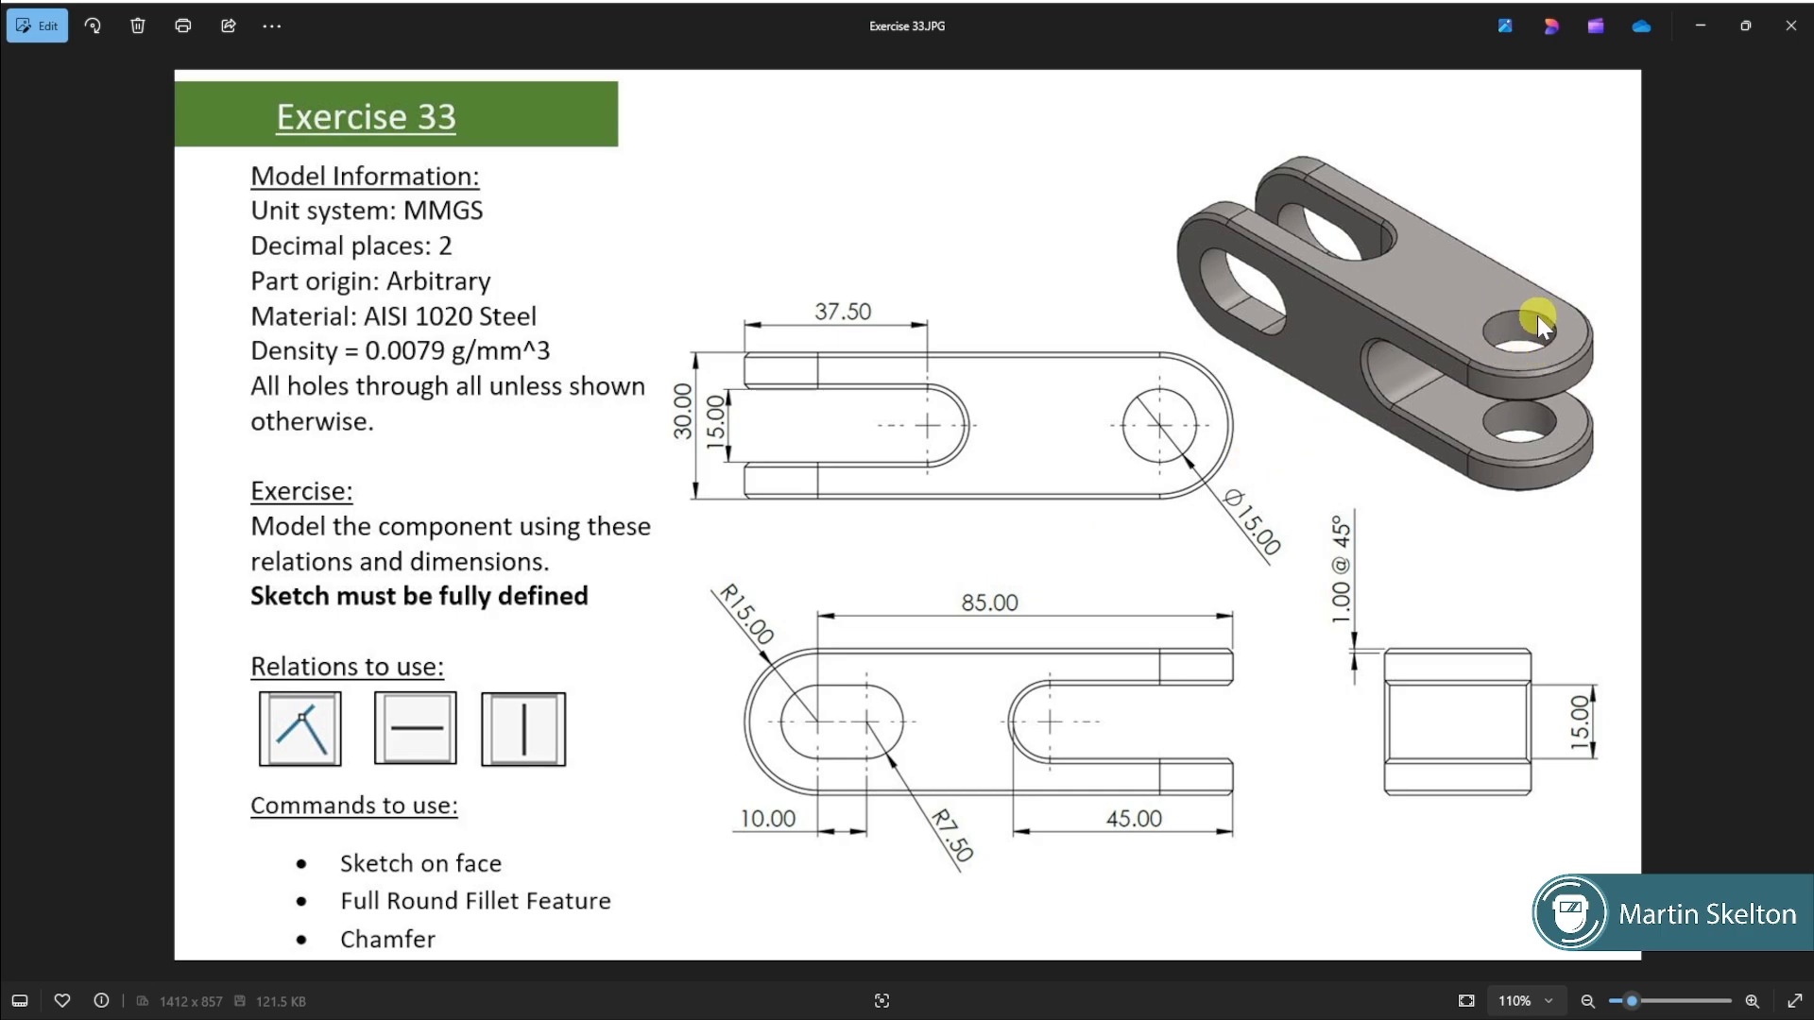
left_click(1701, 25)
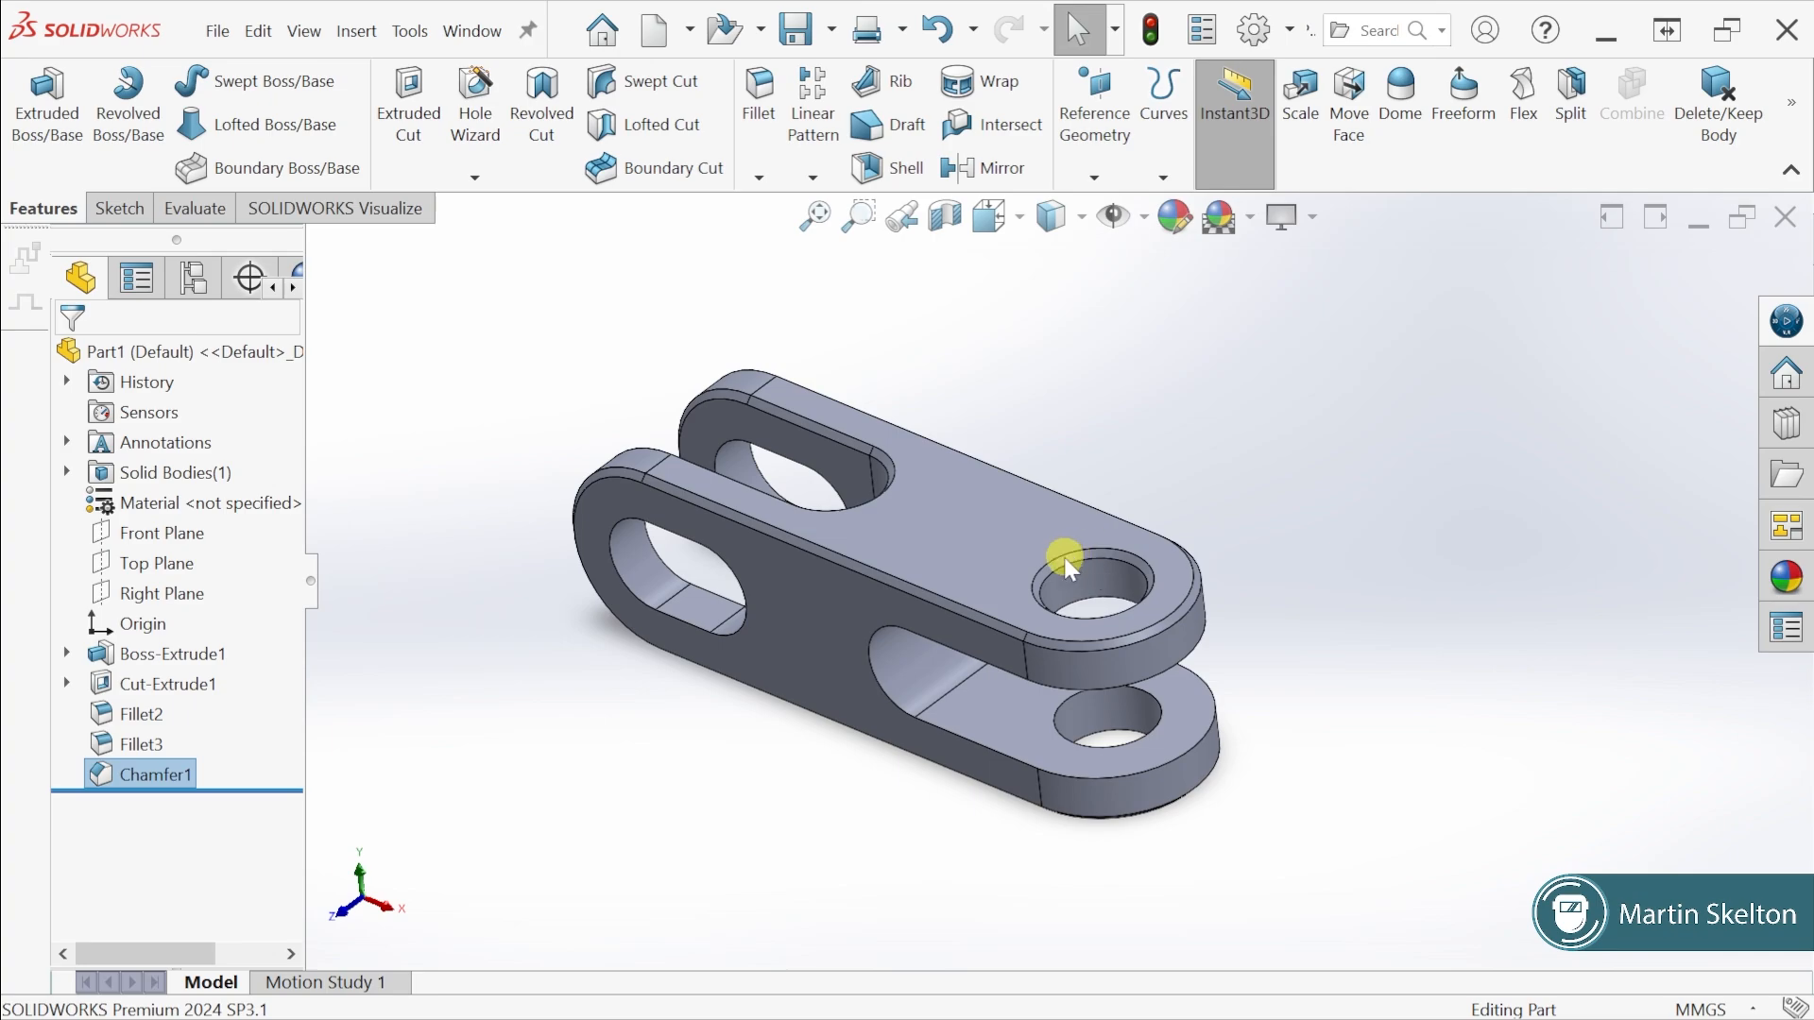
right_click(164, 771)
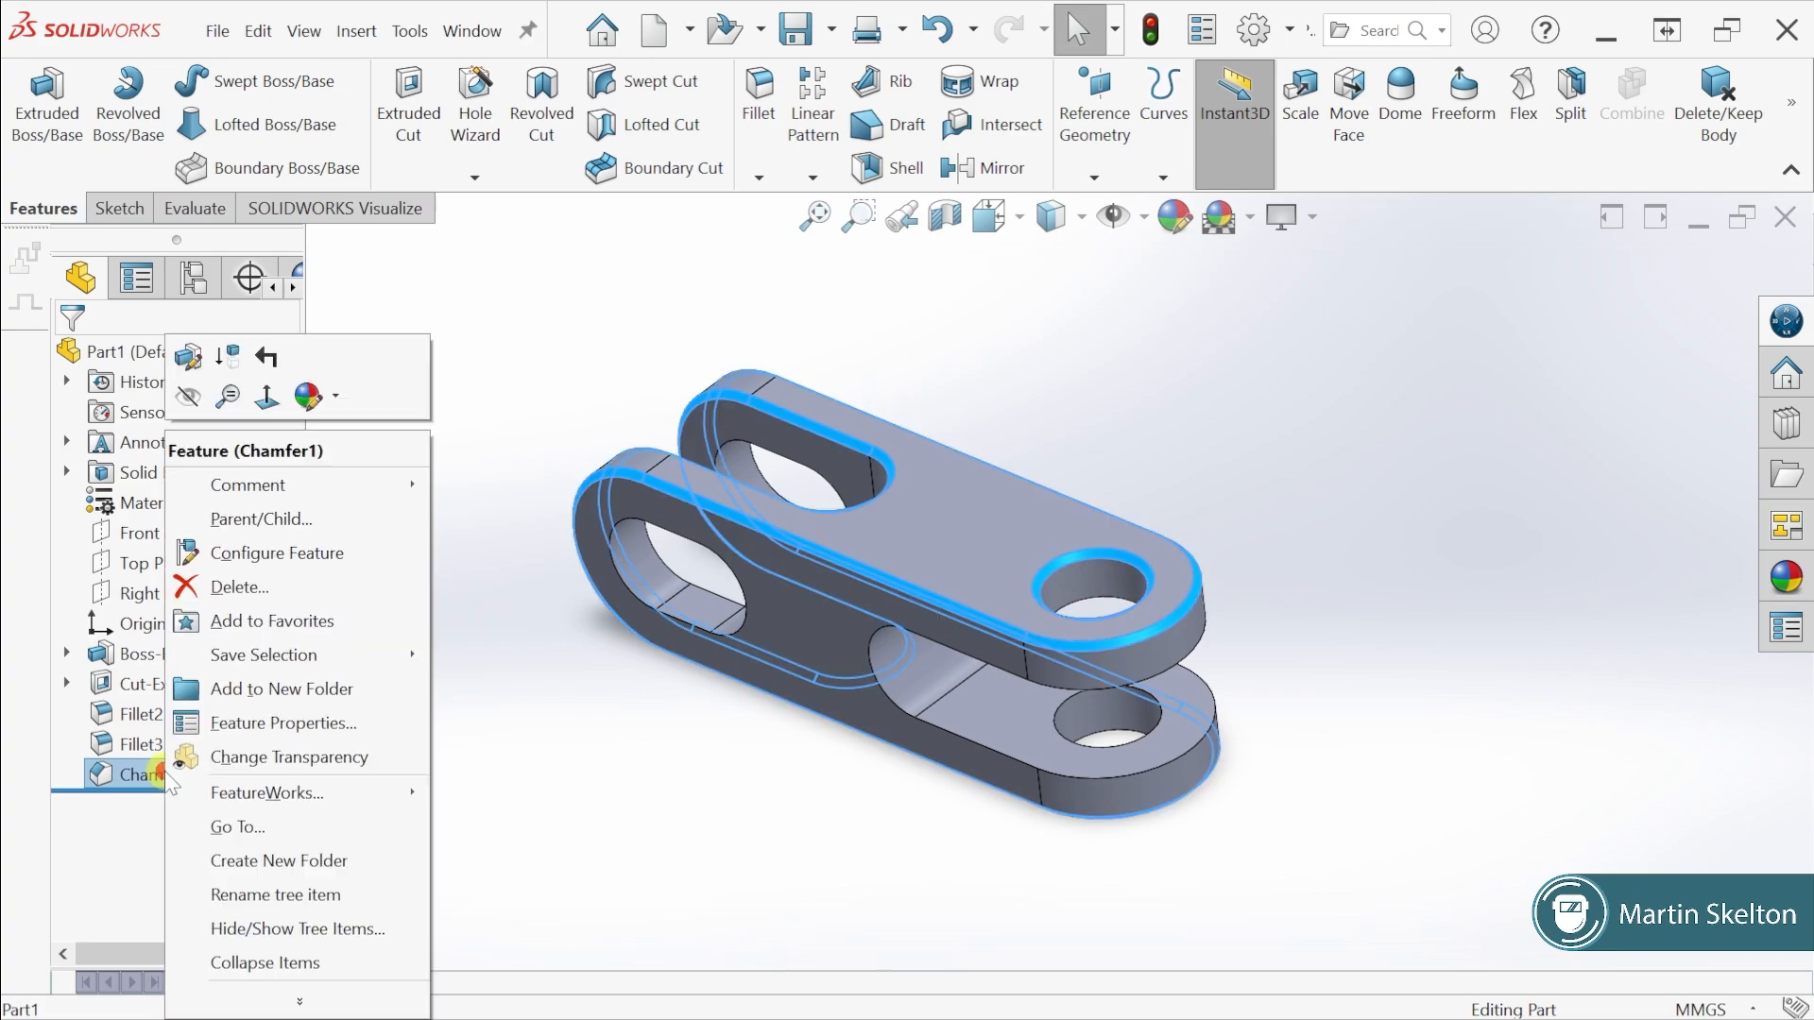
left_click(189, 359)
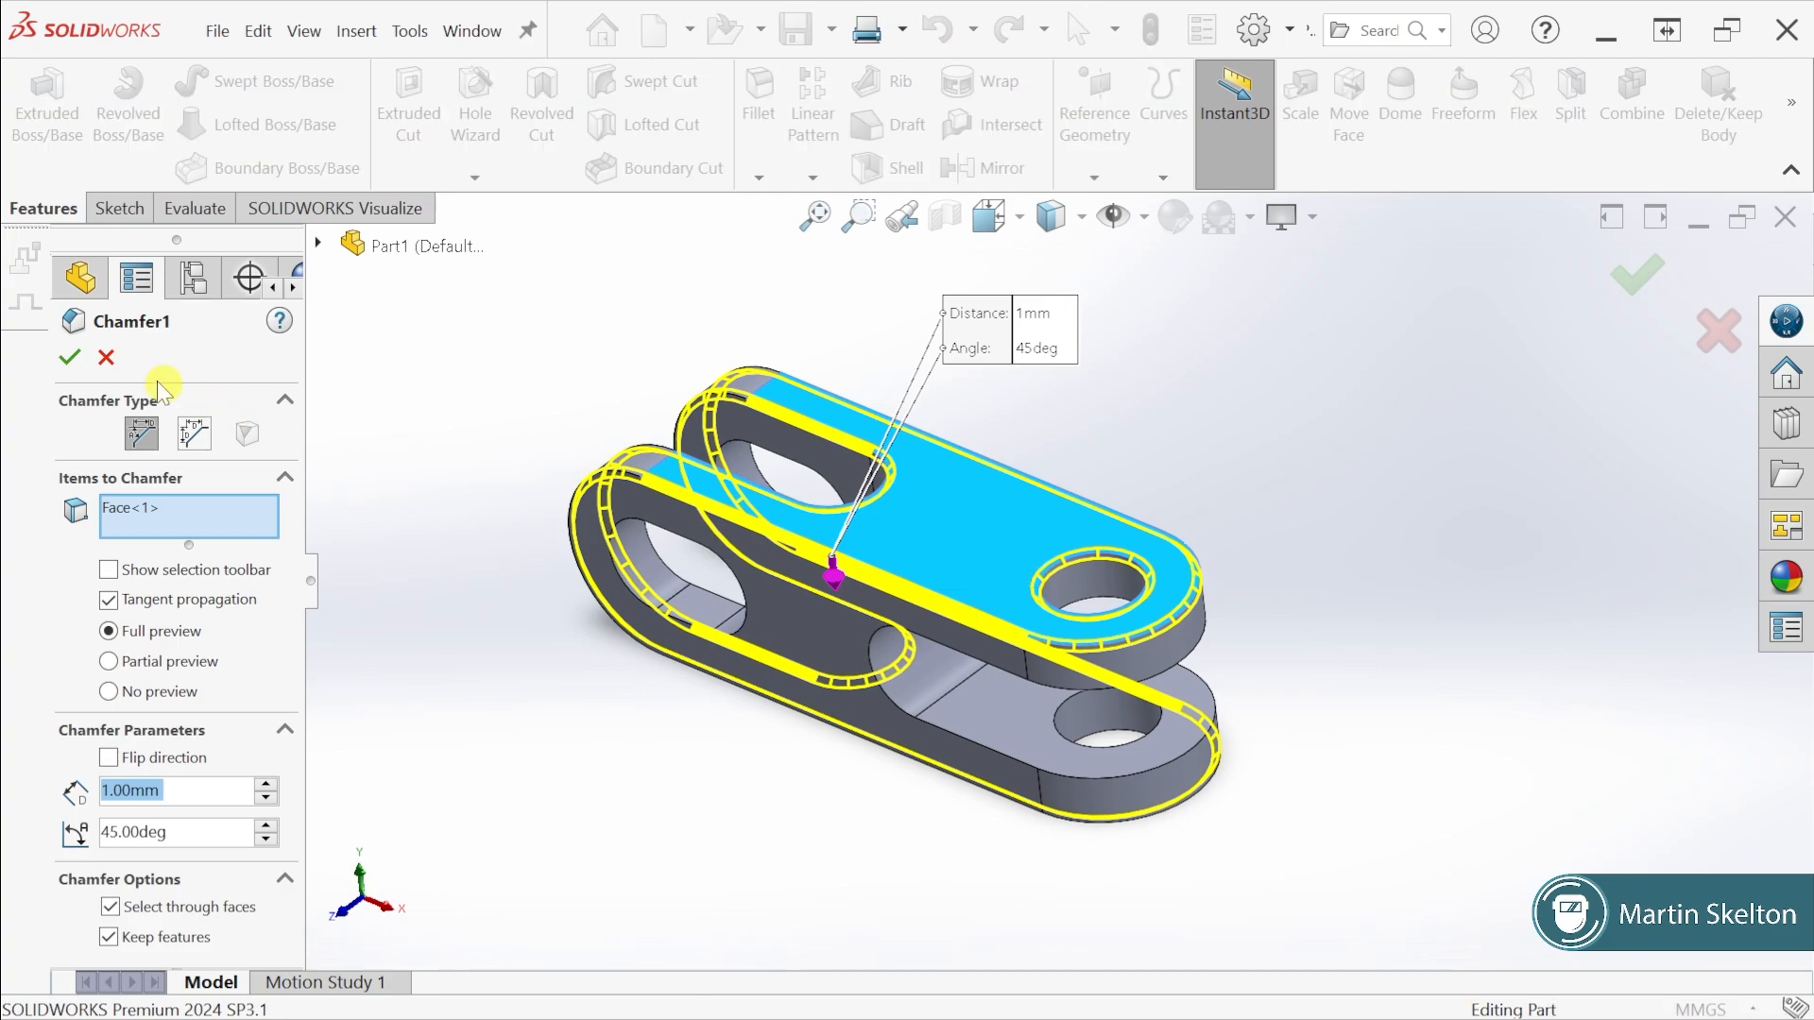
left_click(106, 357)
Reopen the existing 1 mm by 45 degree chamfer for editing and clear the top face from its items
right_click(158, 777)
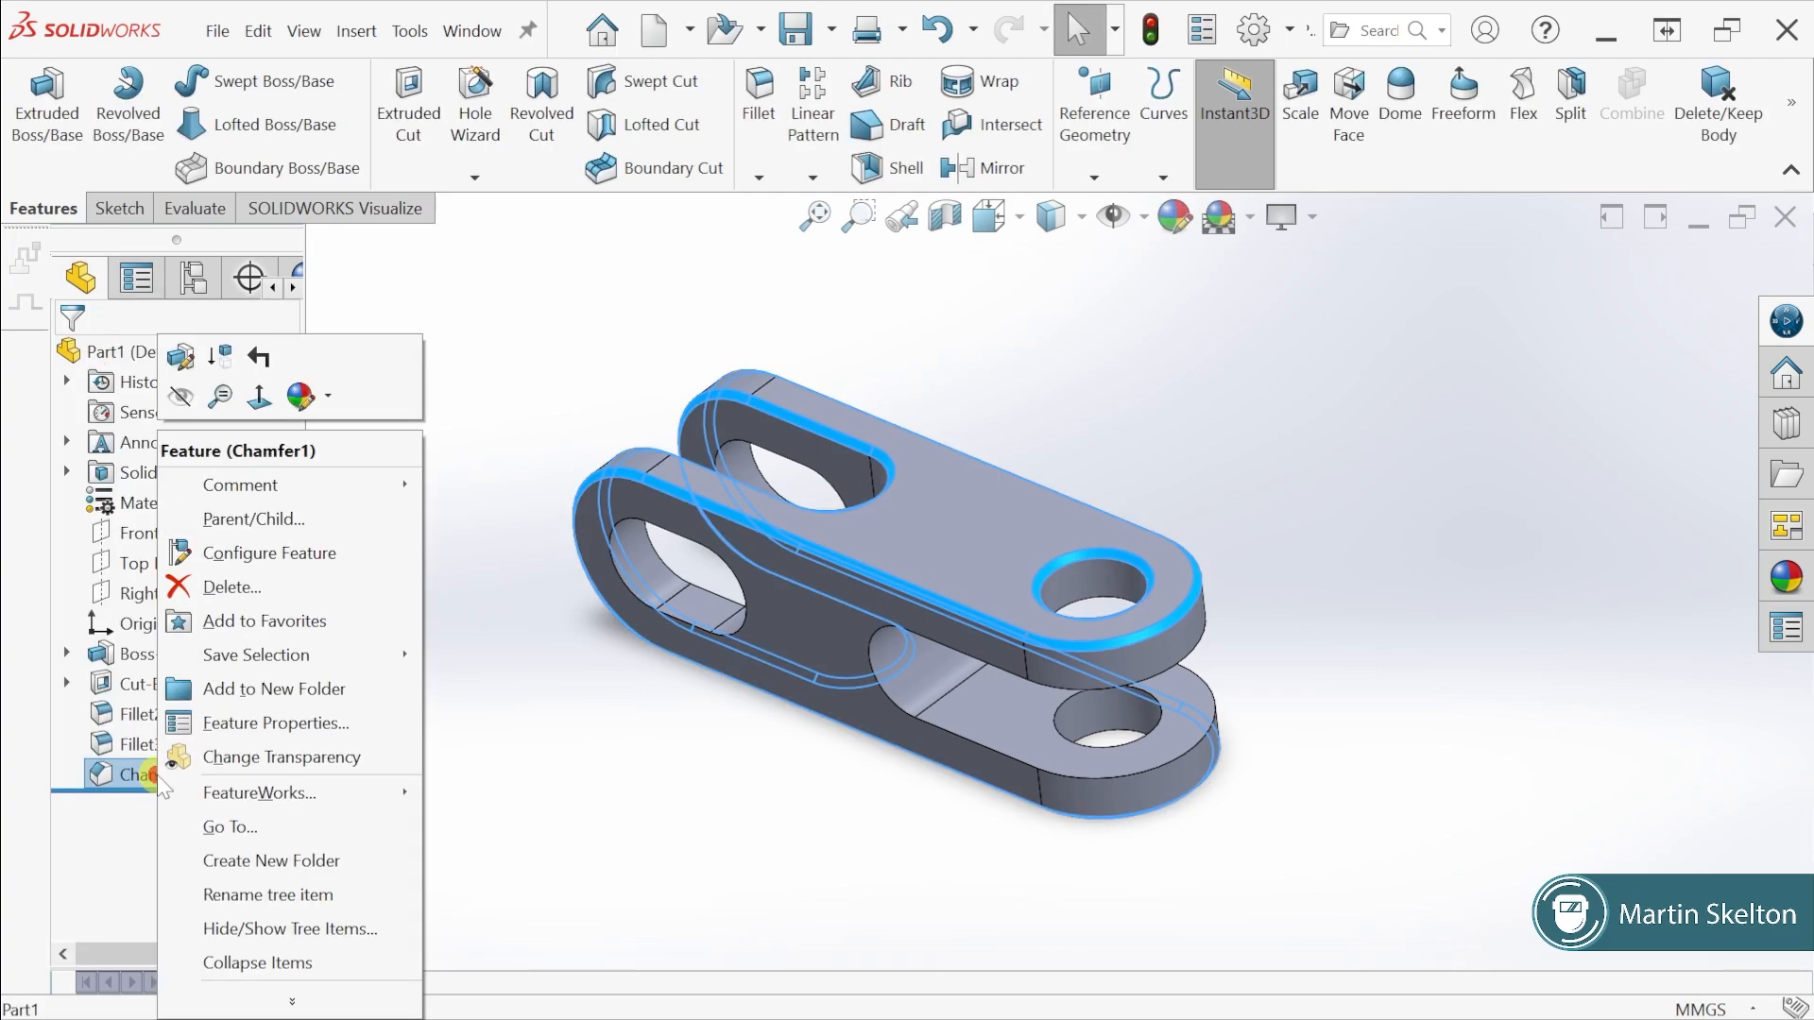
left_click(182, 359)
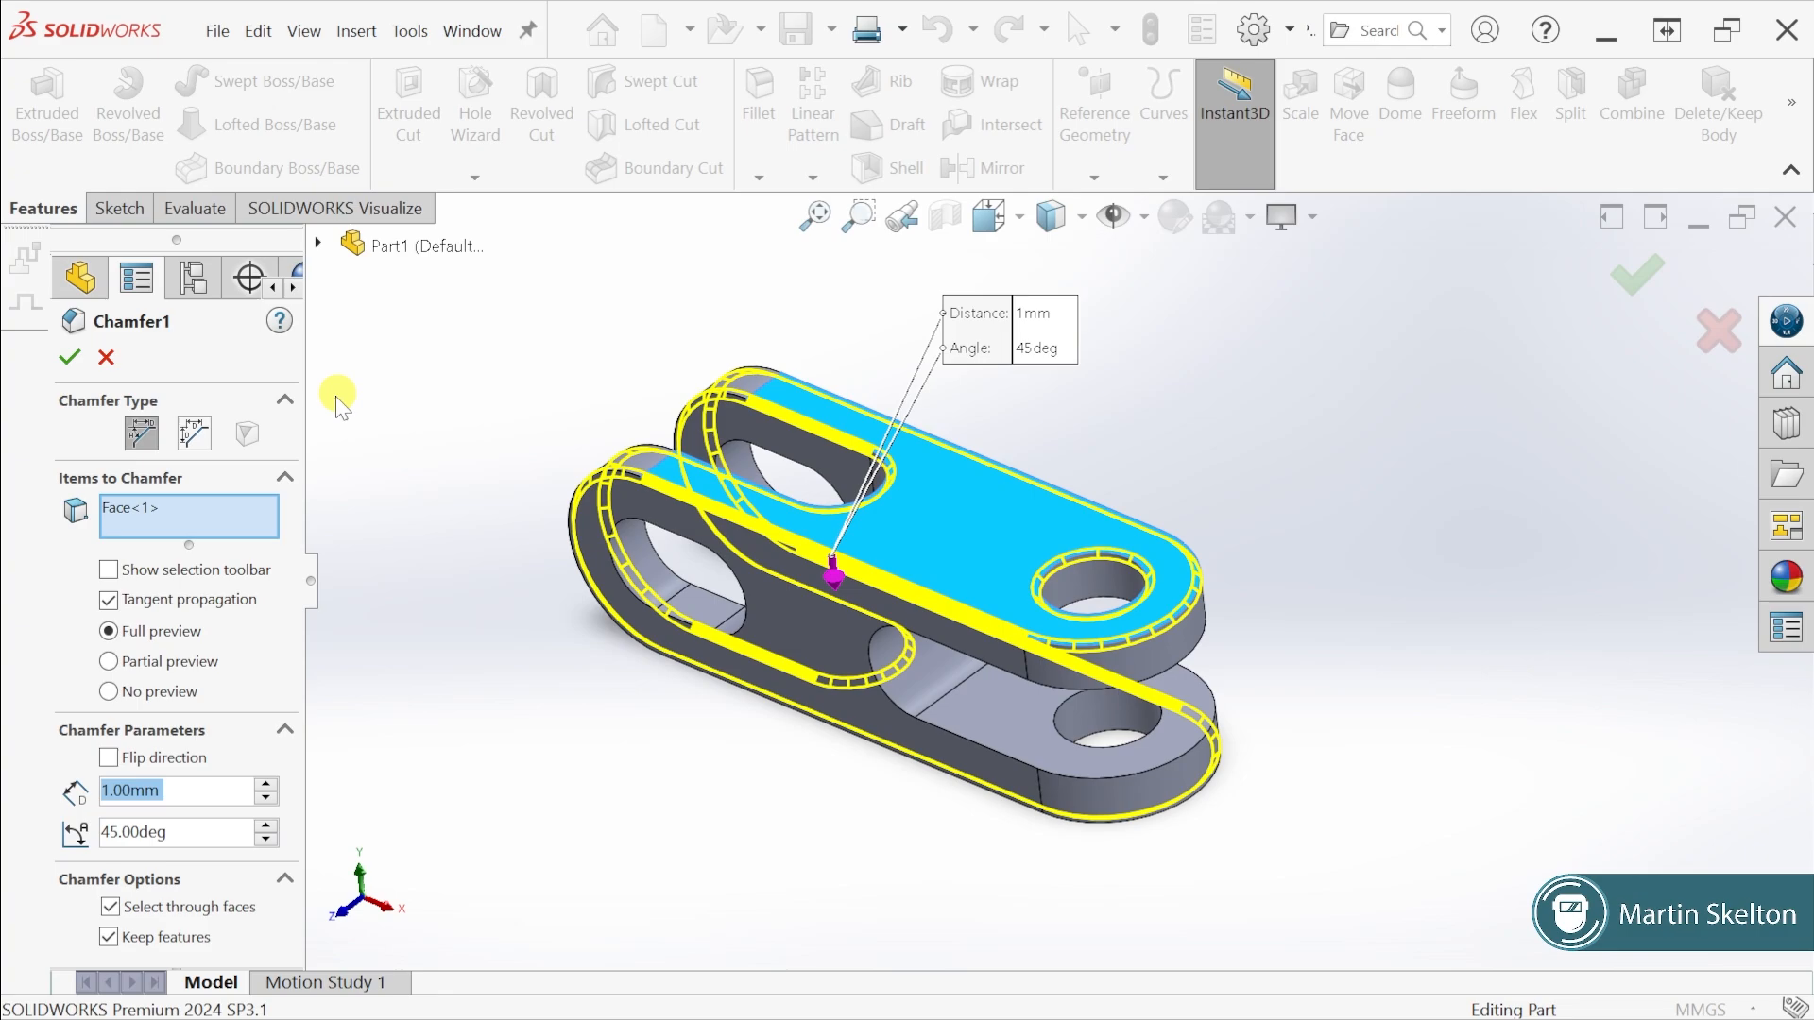
right_click(209, 519)
left_click(283, 539)
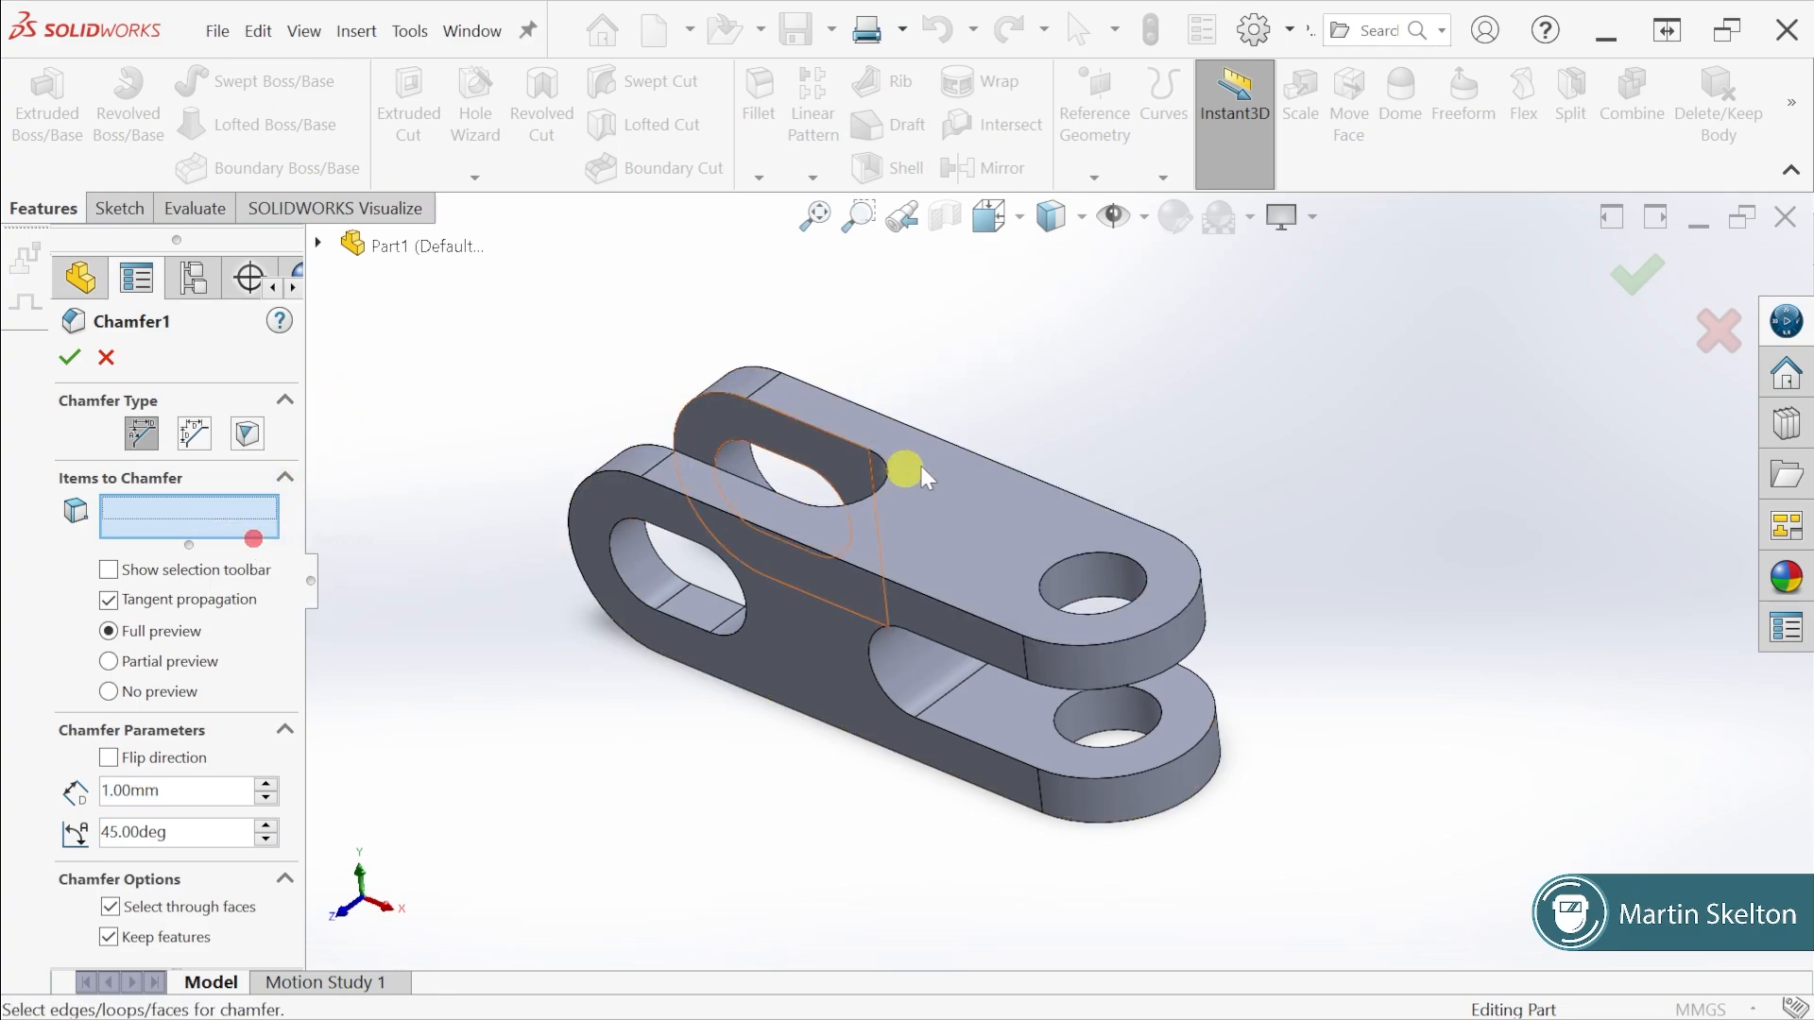
Chamfer the top face's long outer edge, the prong slot's edge and the top face's slot edge at 1 mm by 45 degrees with tangent propagation
left_click(869, 574)
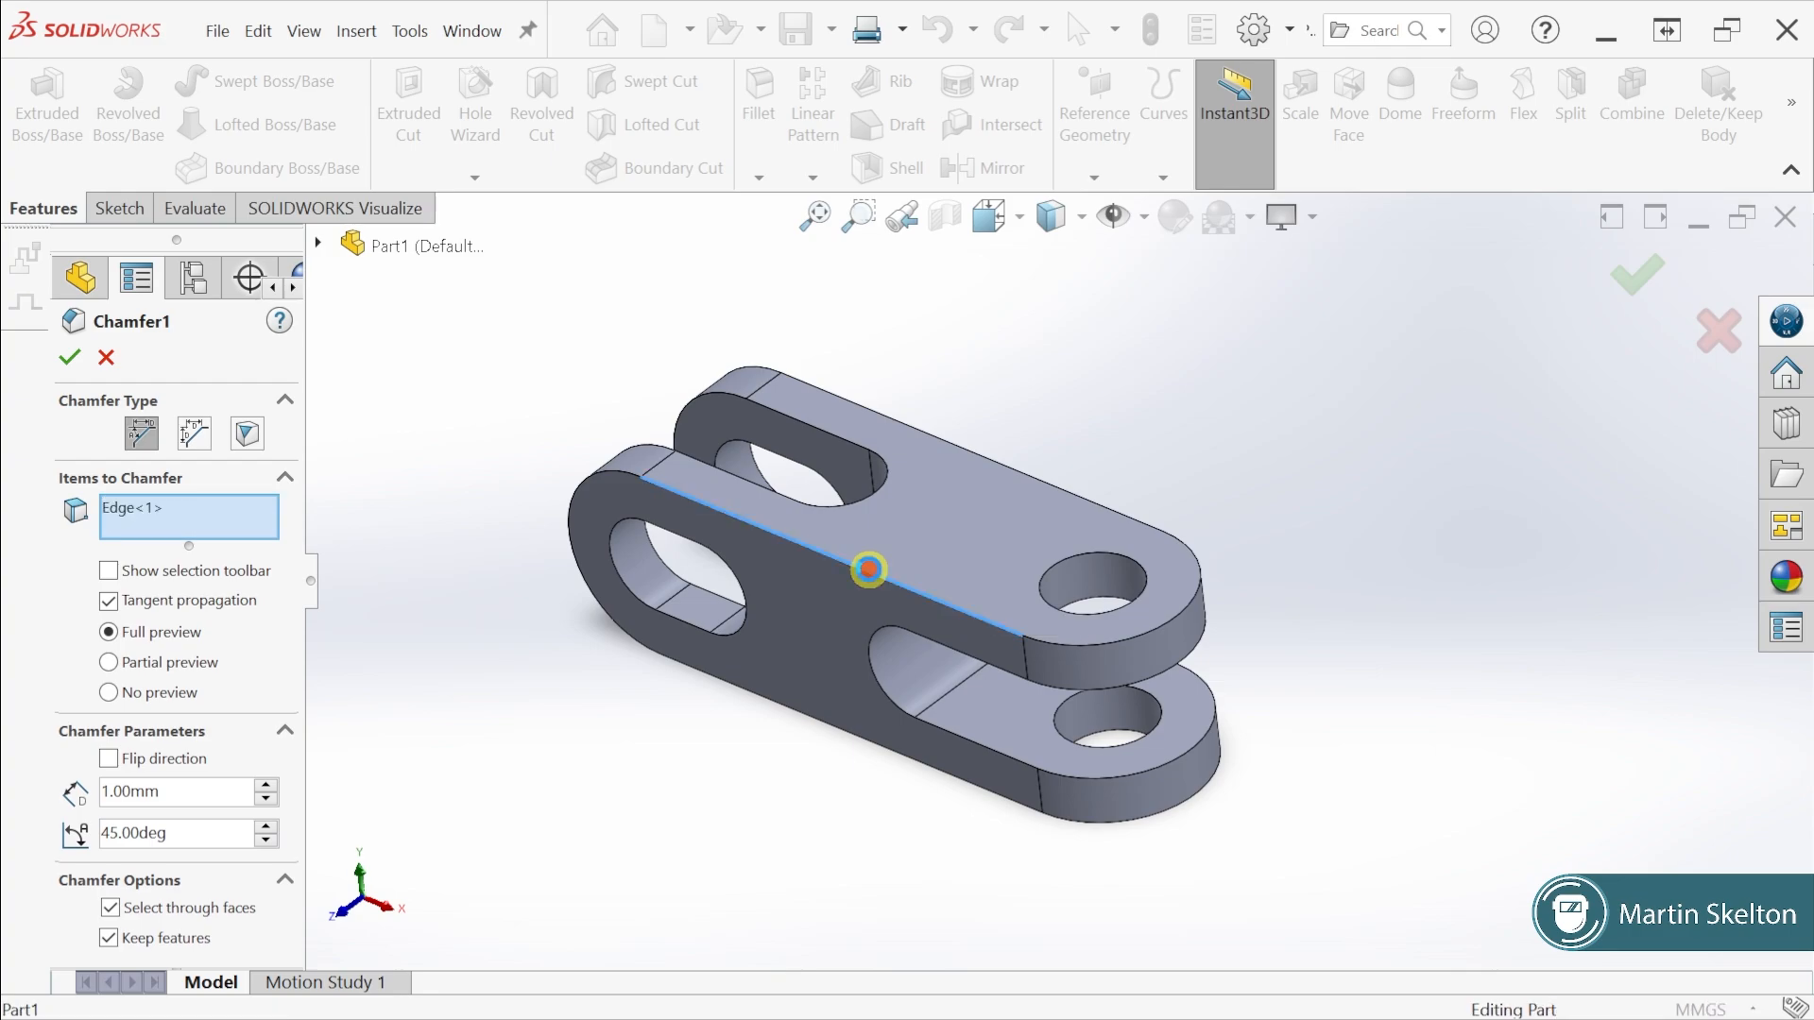
middle_click_drag(1189, 639, 1100, 551)
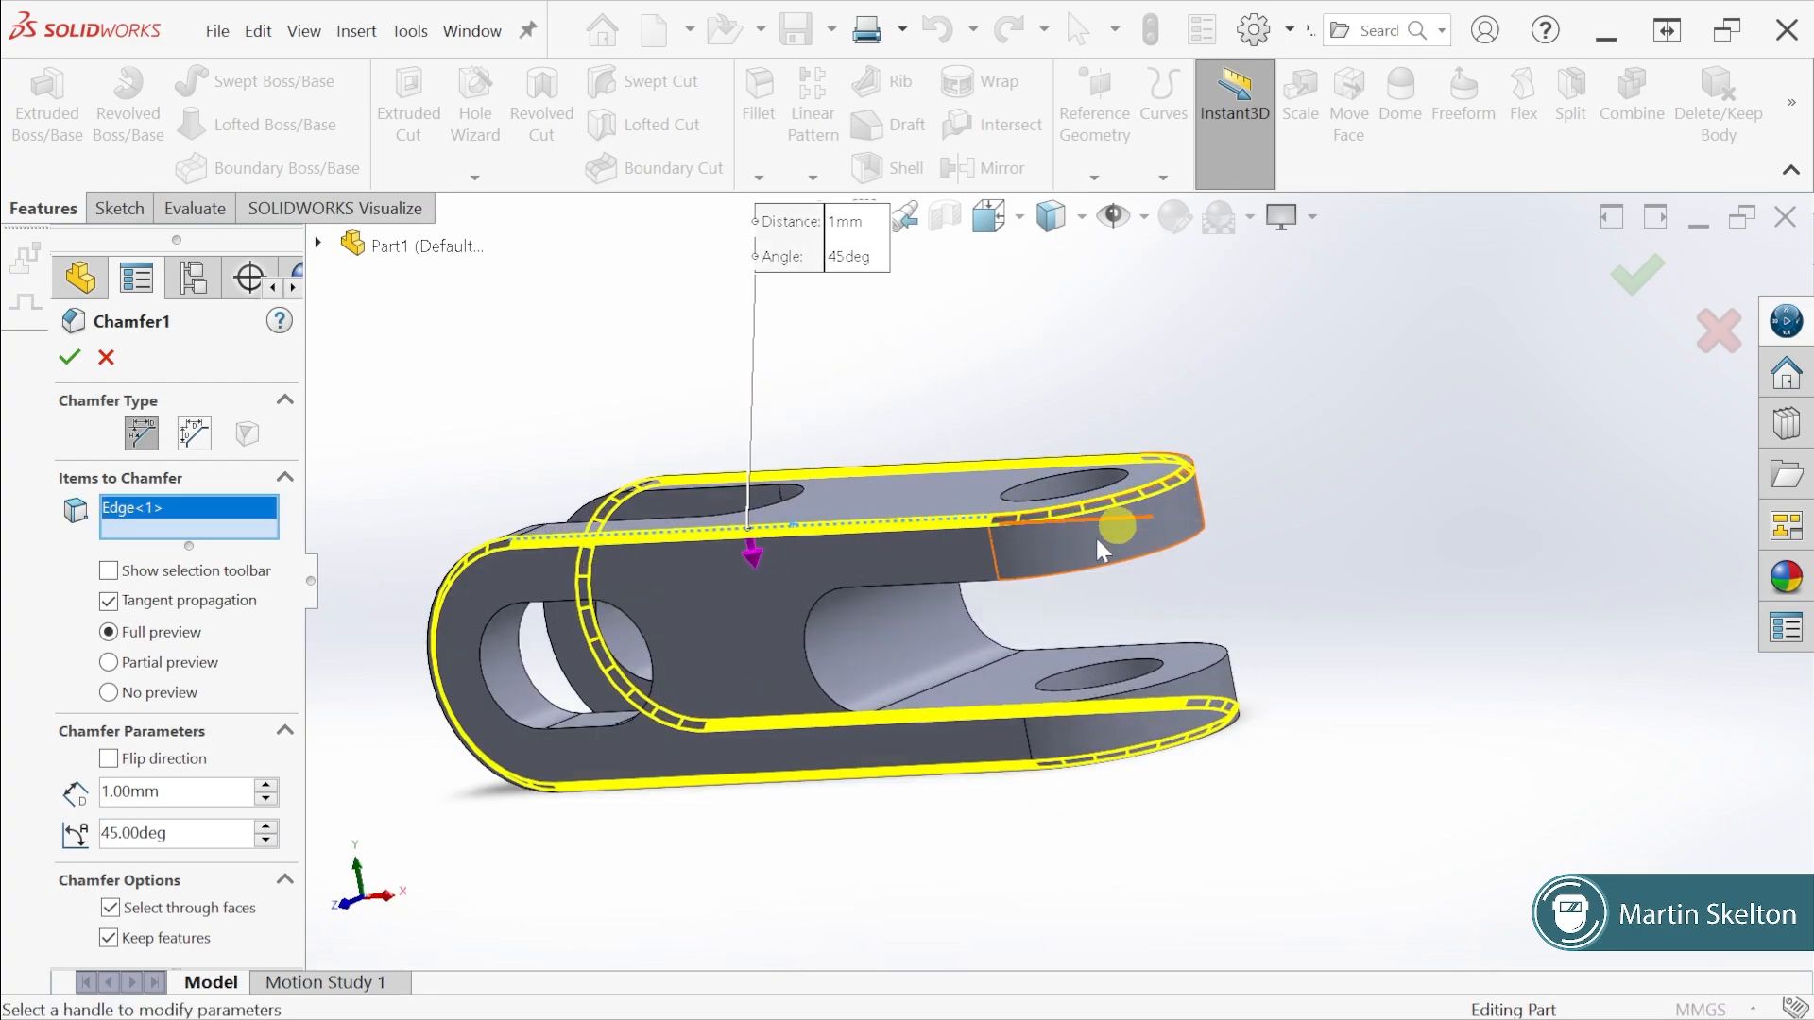
left_click(801, 635)
middle_click_drag(801, 650, 1032, 709)
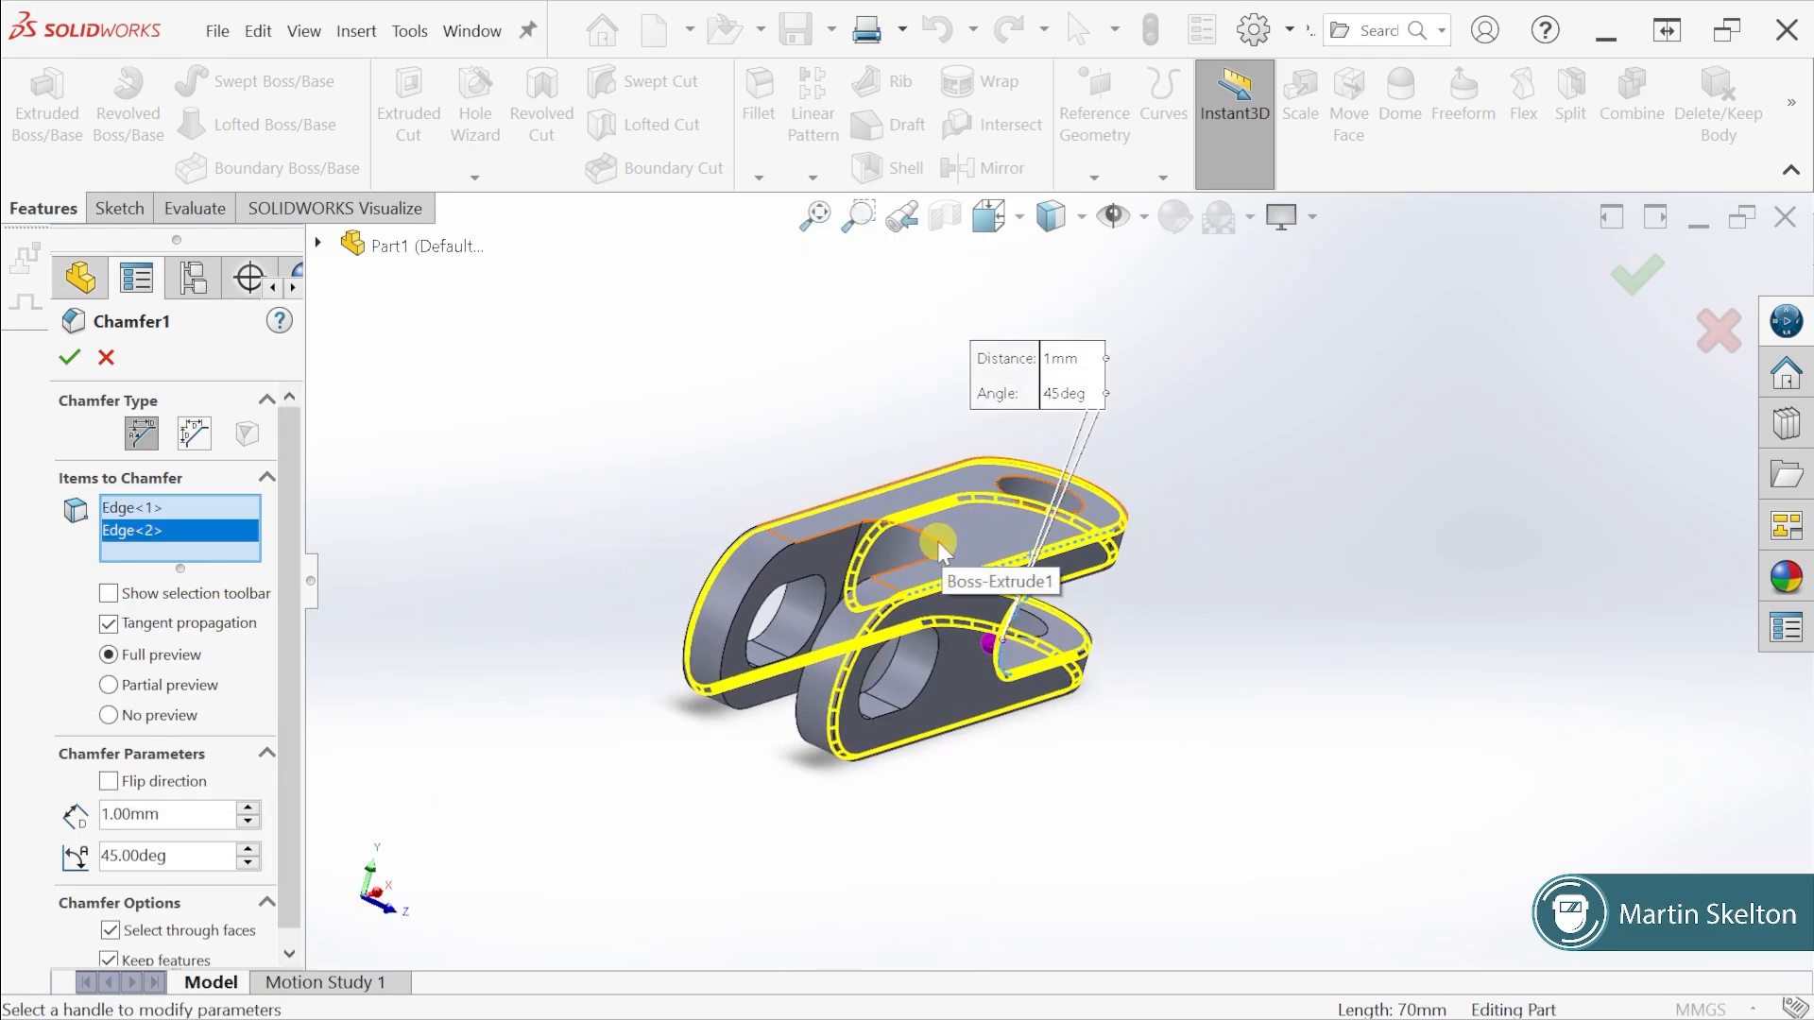
left_click(931, 567)
middle_click_drag(930, 567, 786, 658)
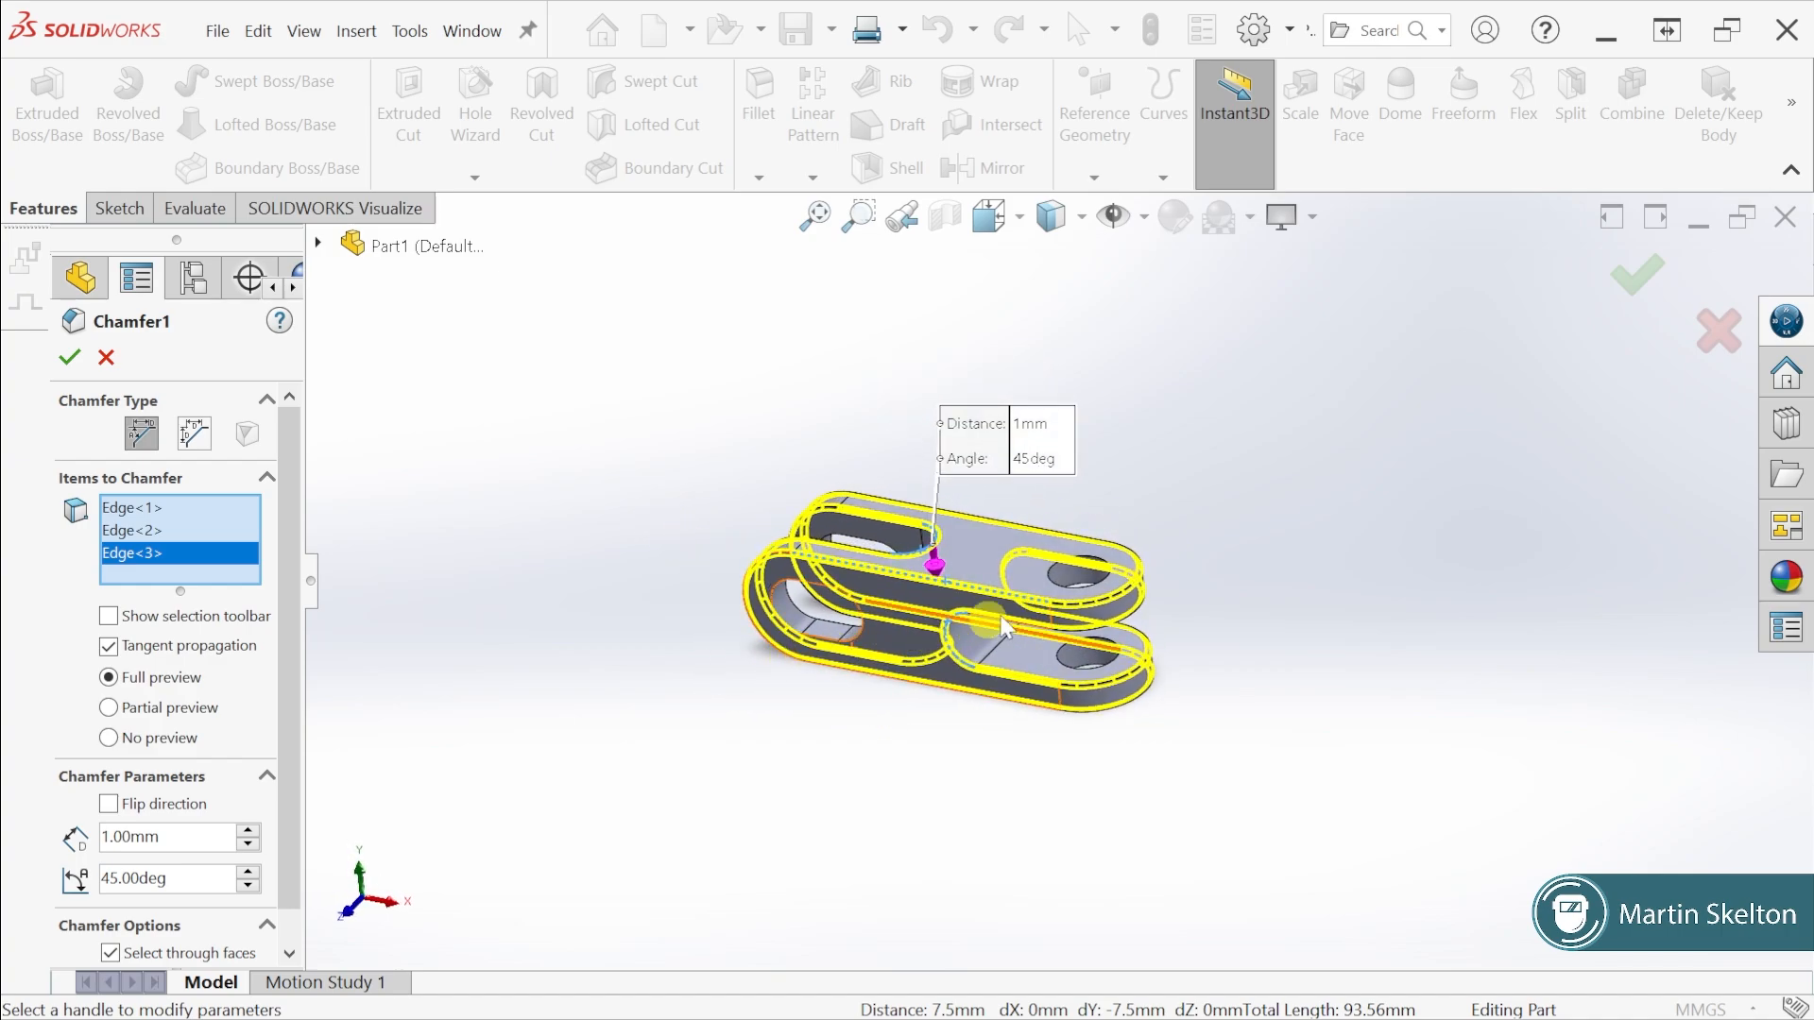
scroll(1101, 595, "down", 5)
middle_click_drag(1095, 581, 1074, 742)
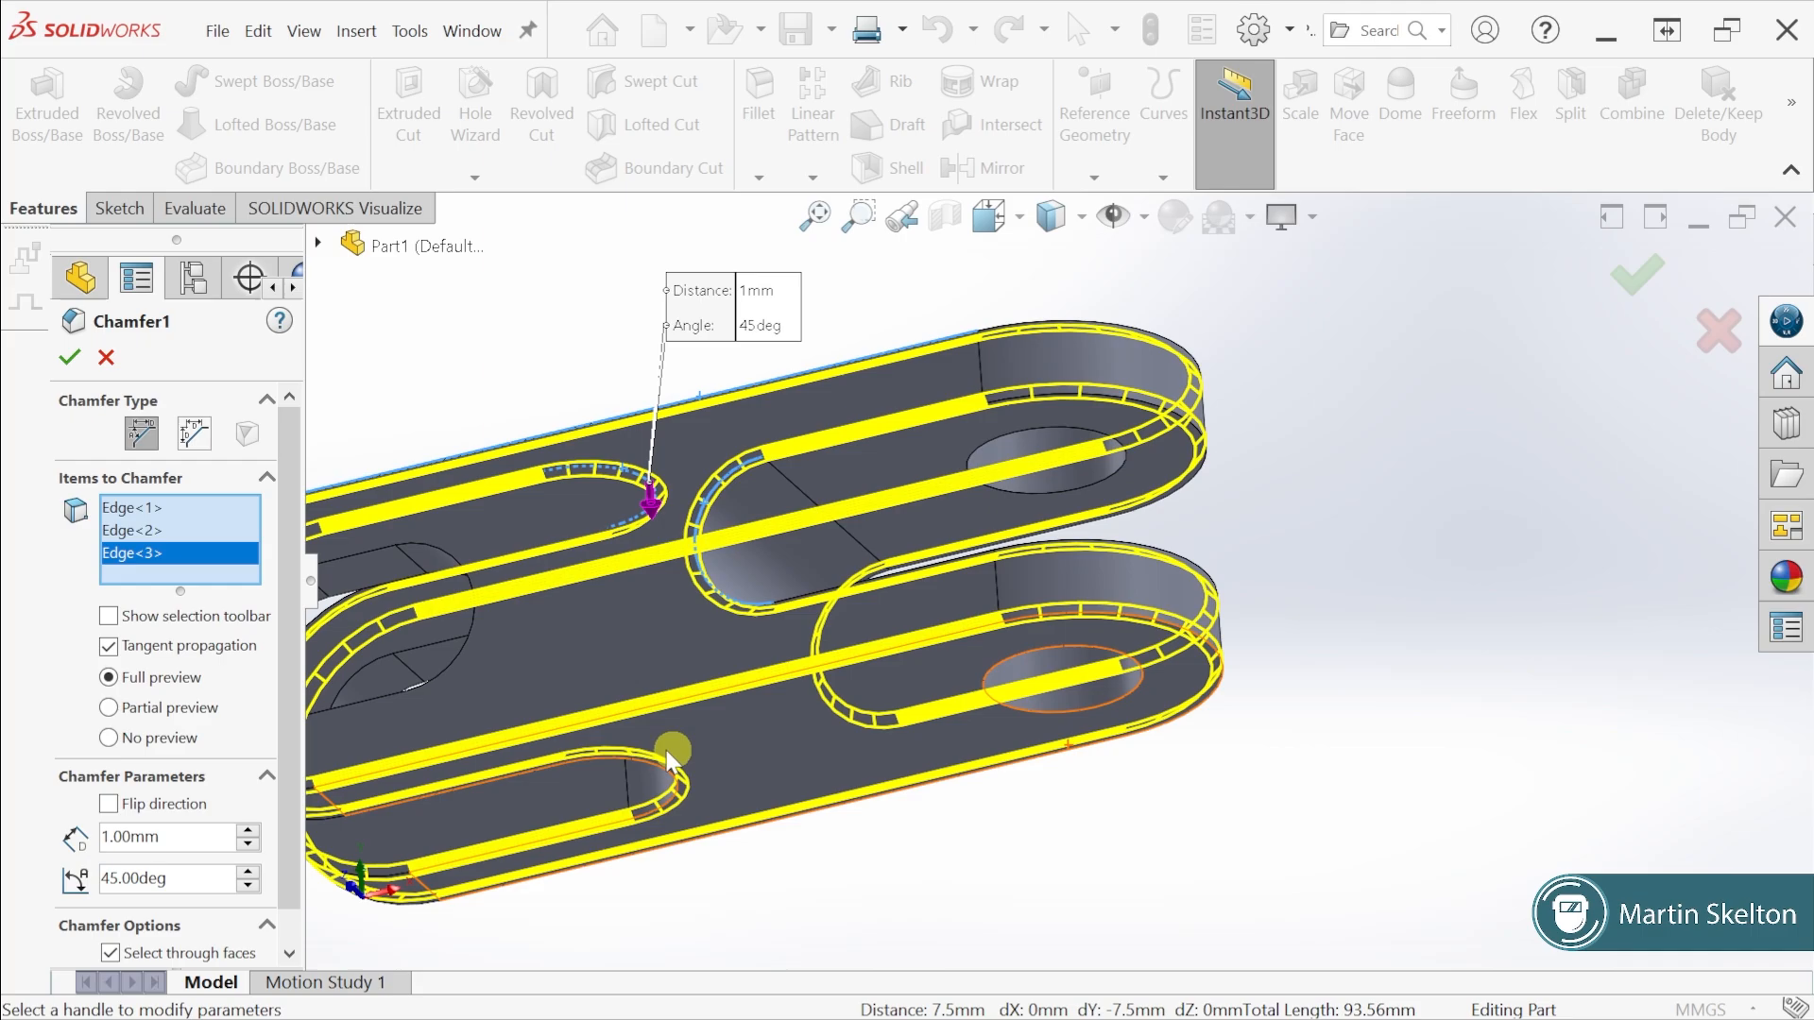
scroll(671, 746, "up", 2)
middle_click_drag(619, 606, 673, 820)
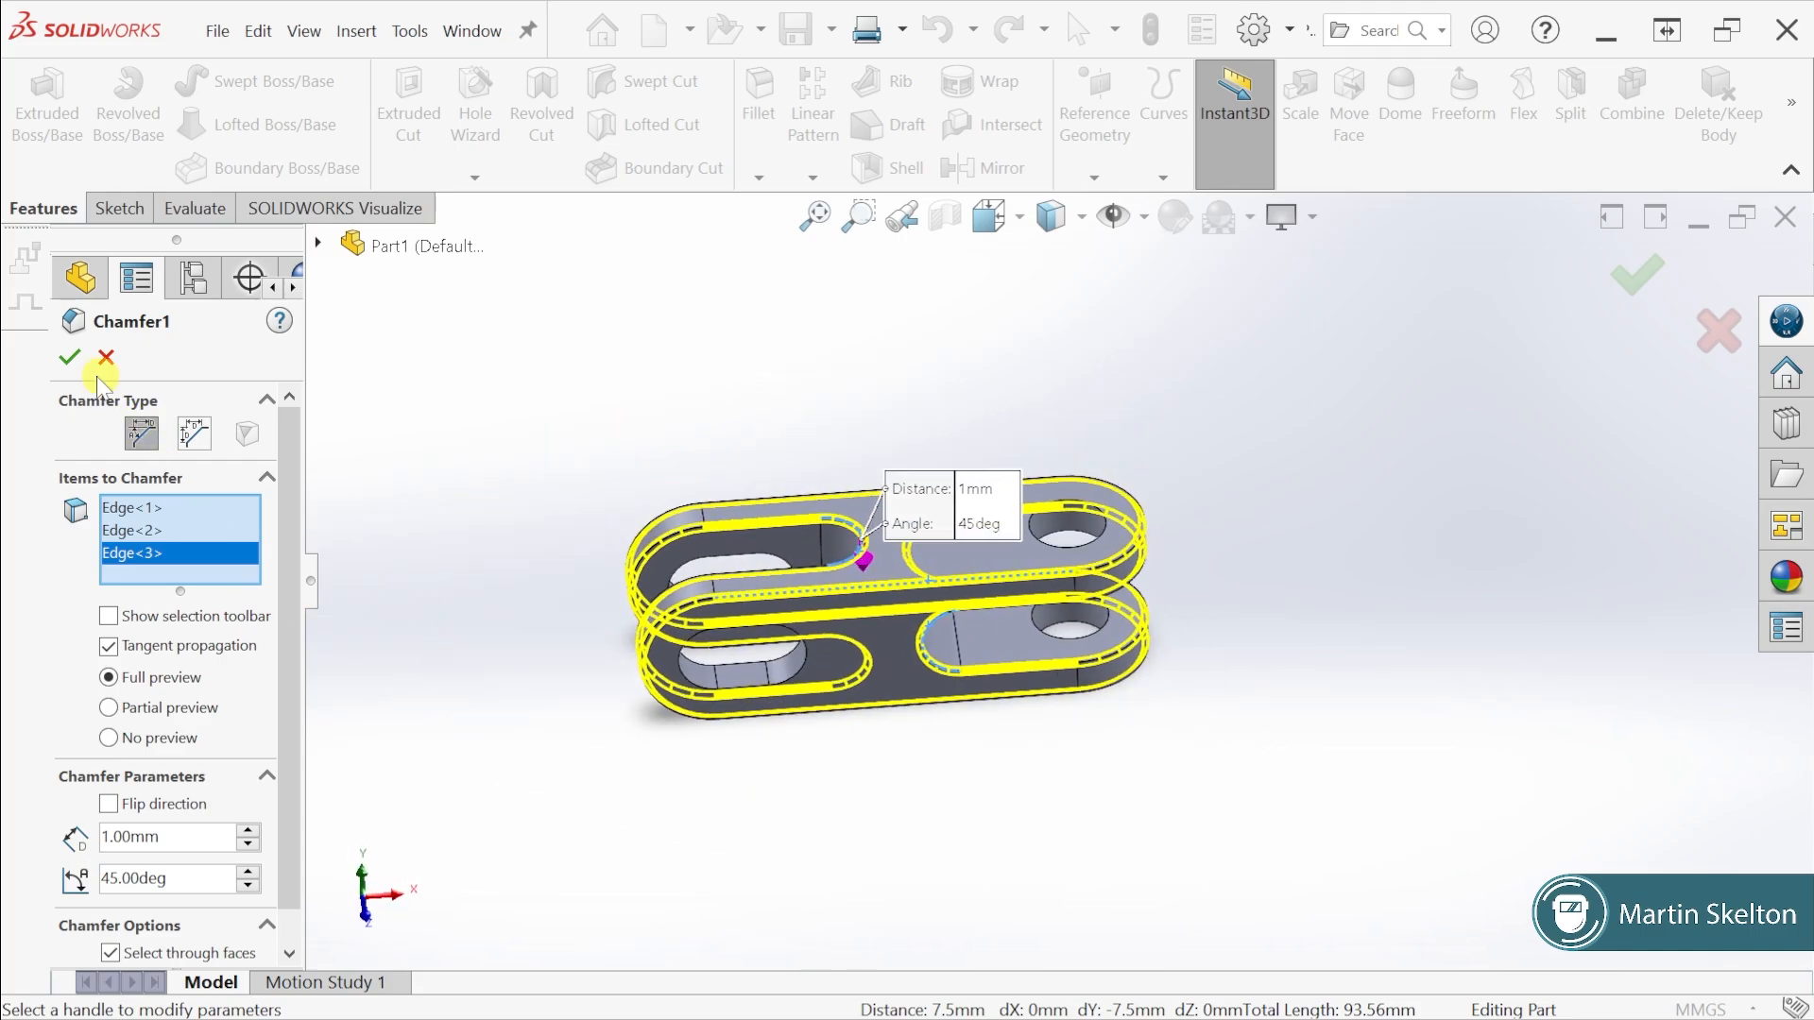
left_click(69, 357)
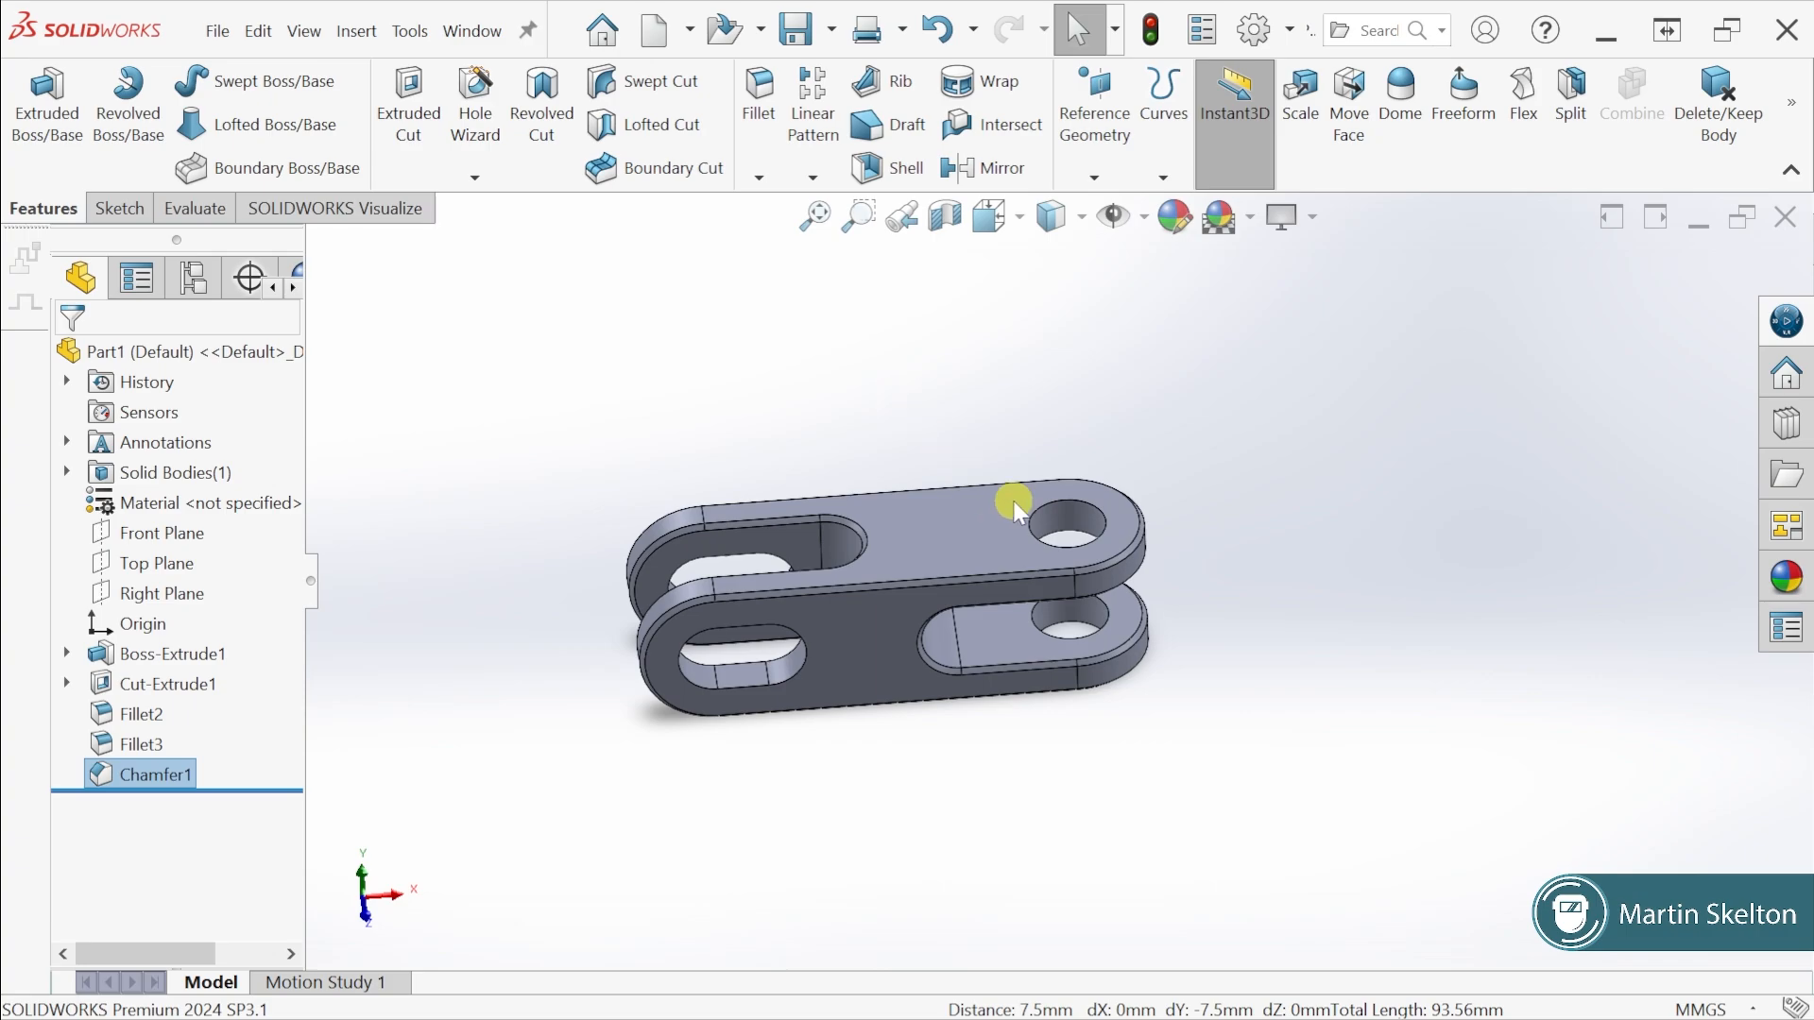
middle_click_drag(1008, 501, 983, 567)
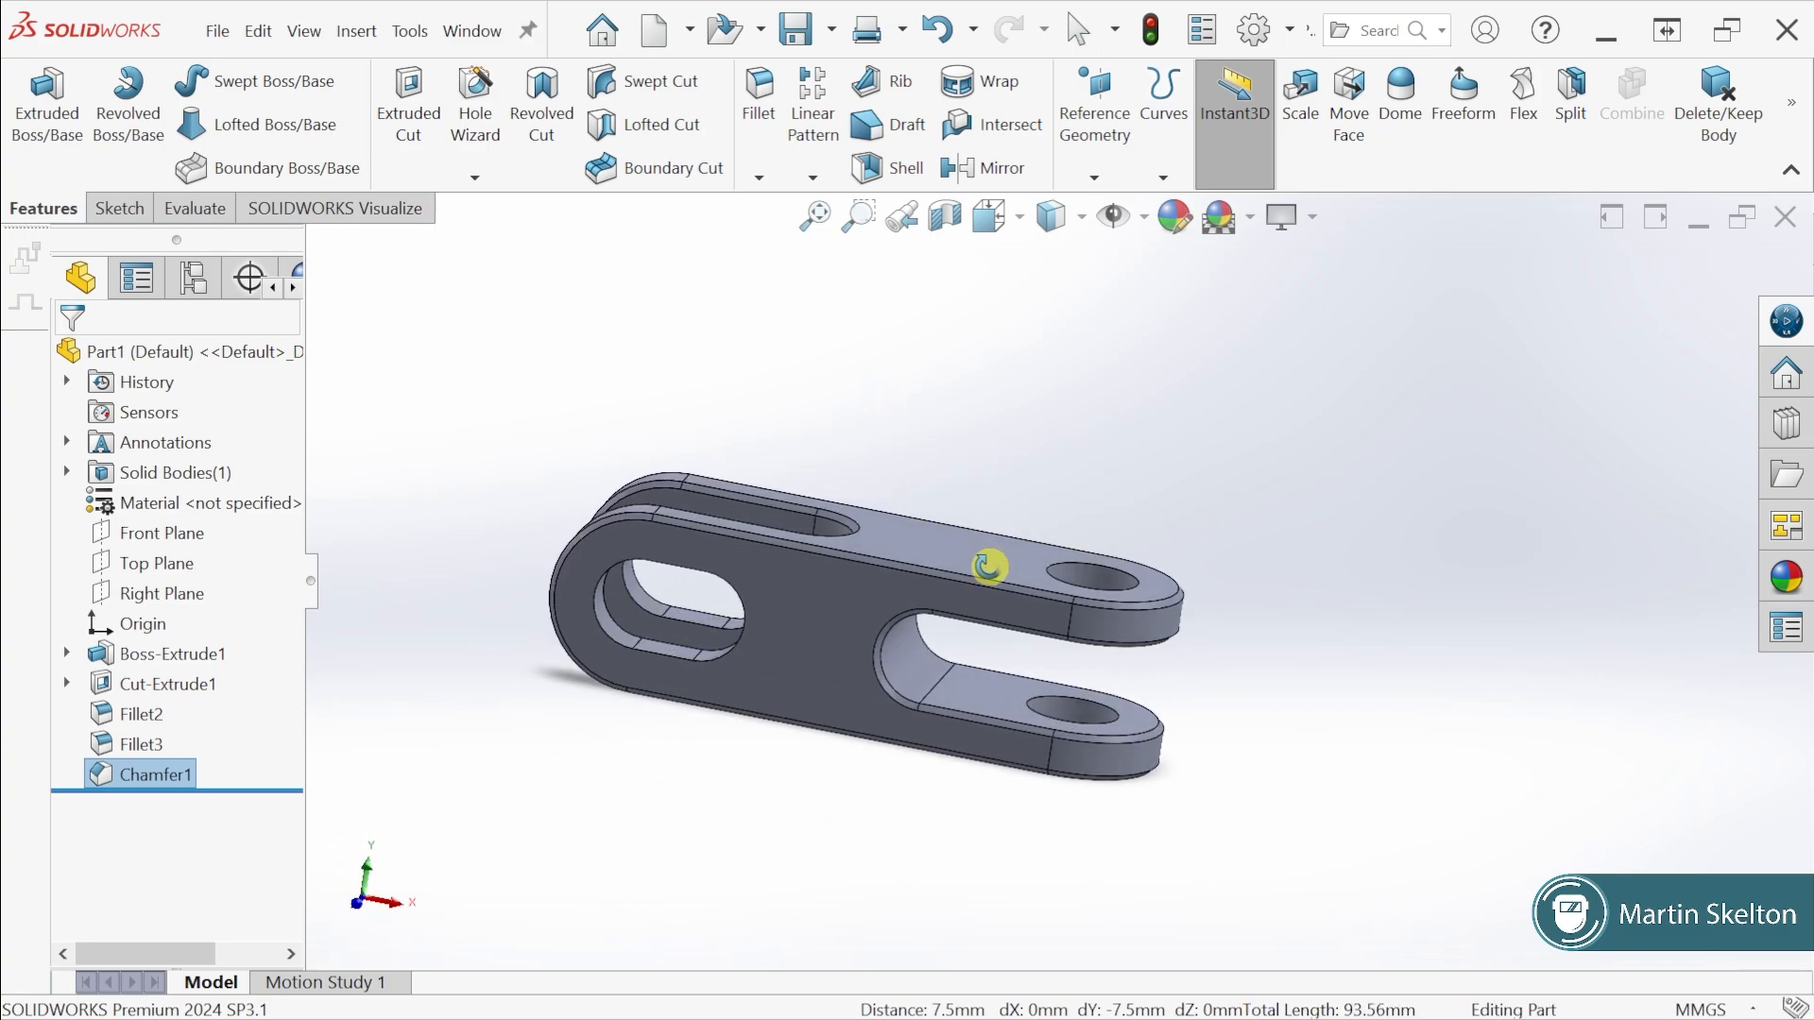
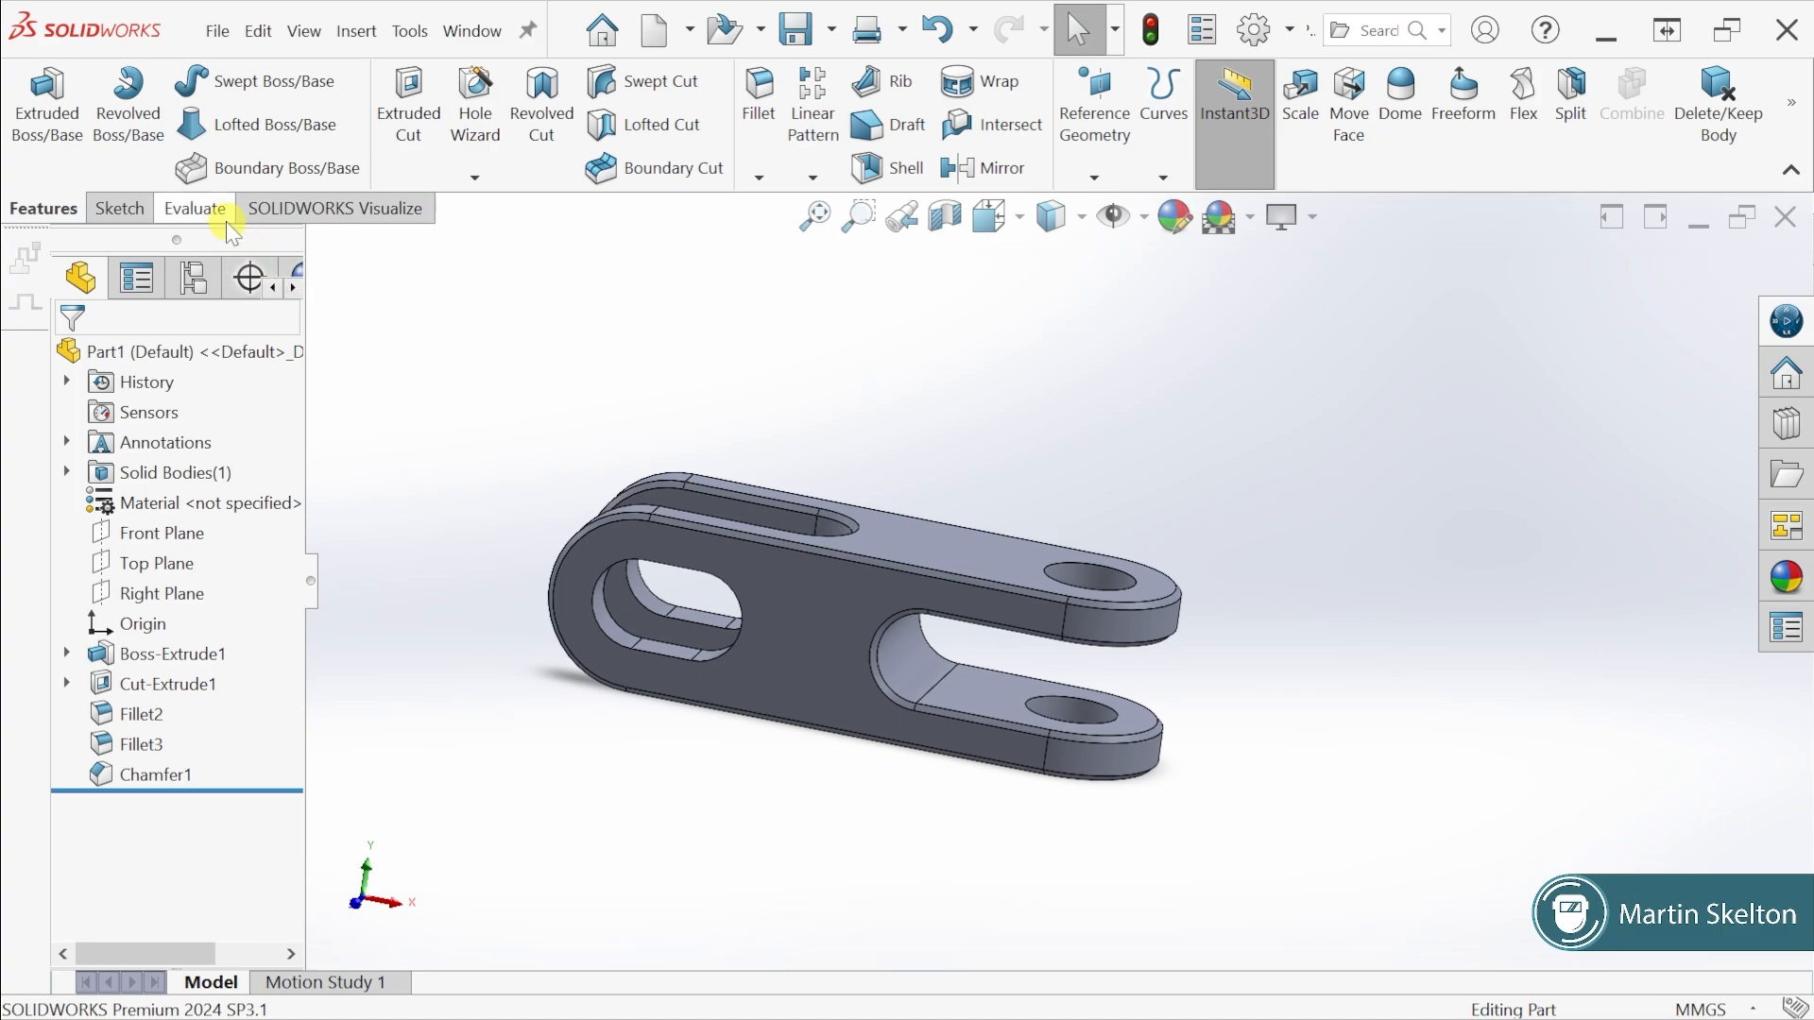
Evaluate the part's mass properties and look up the required material on the Exercise 33 reference drawing
left_click(210, 212)
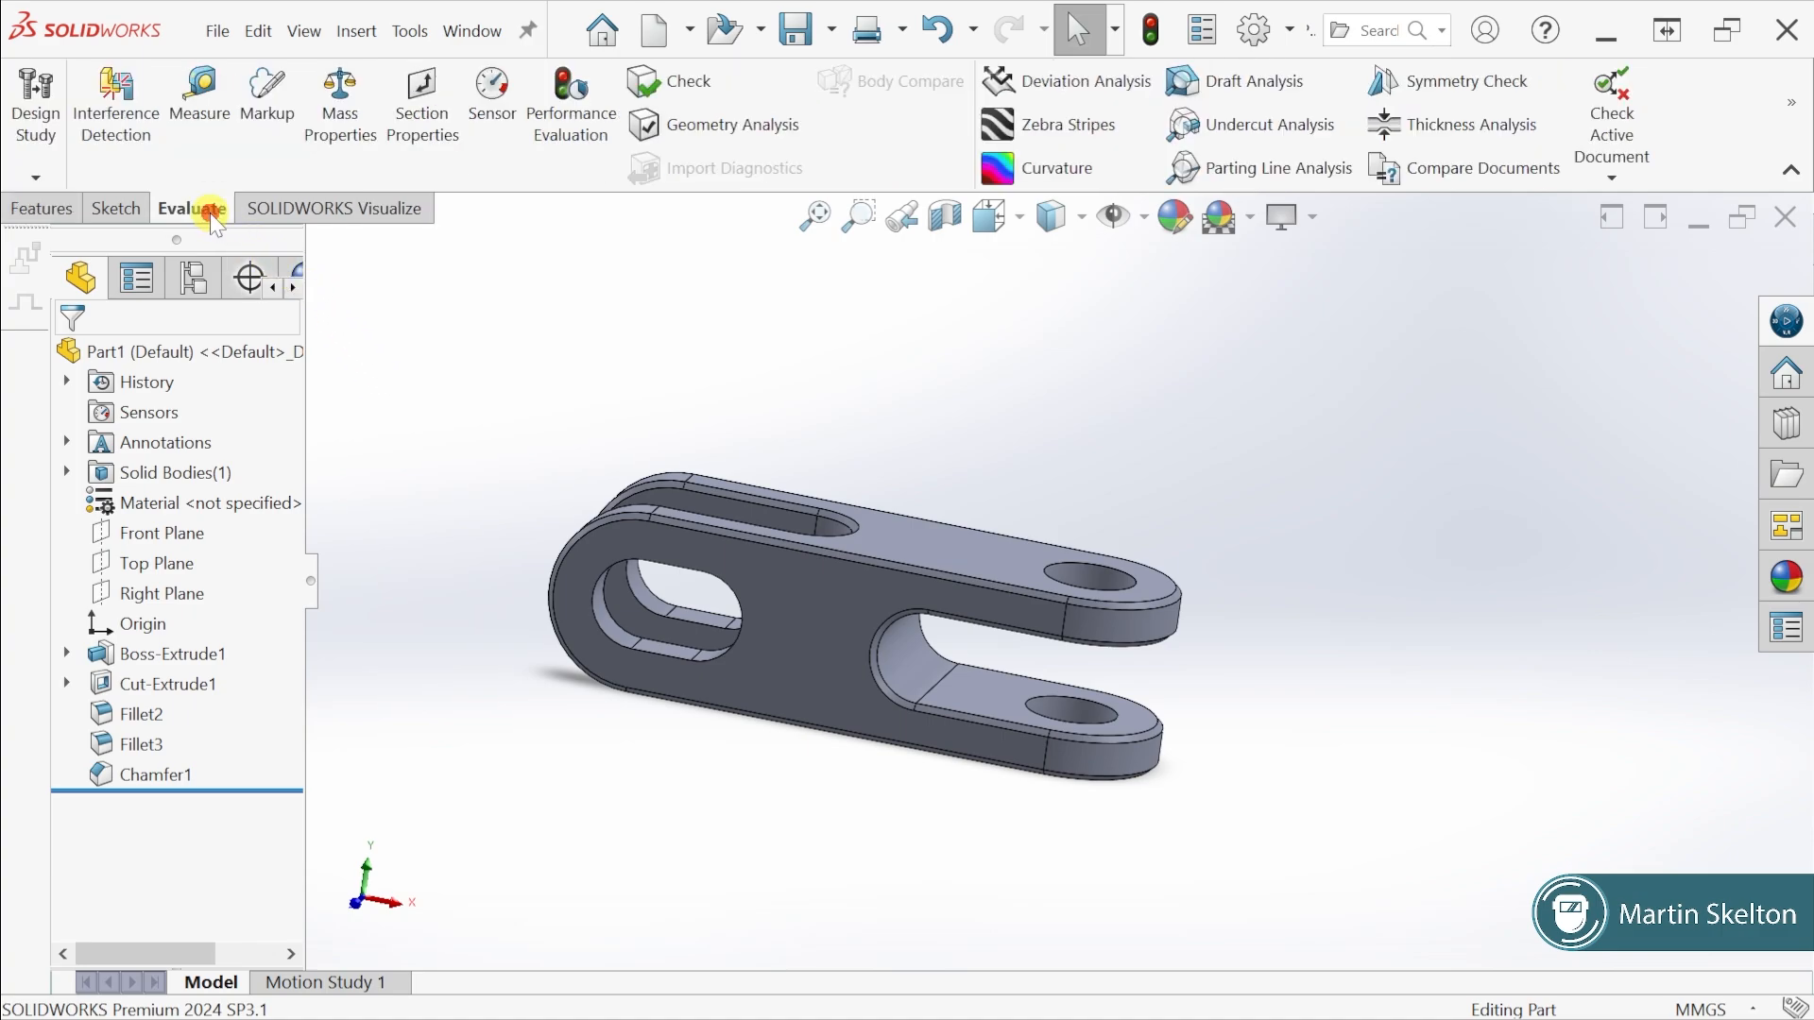
left_click(342, 143)
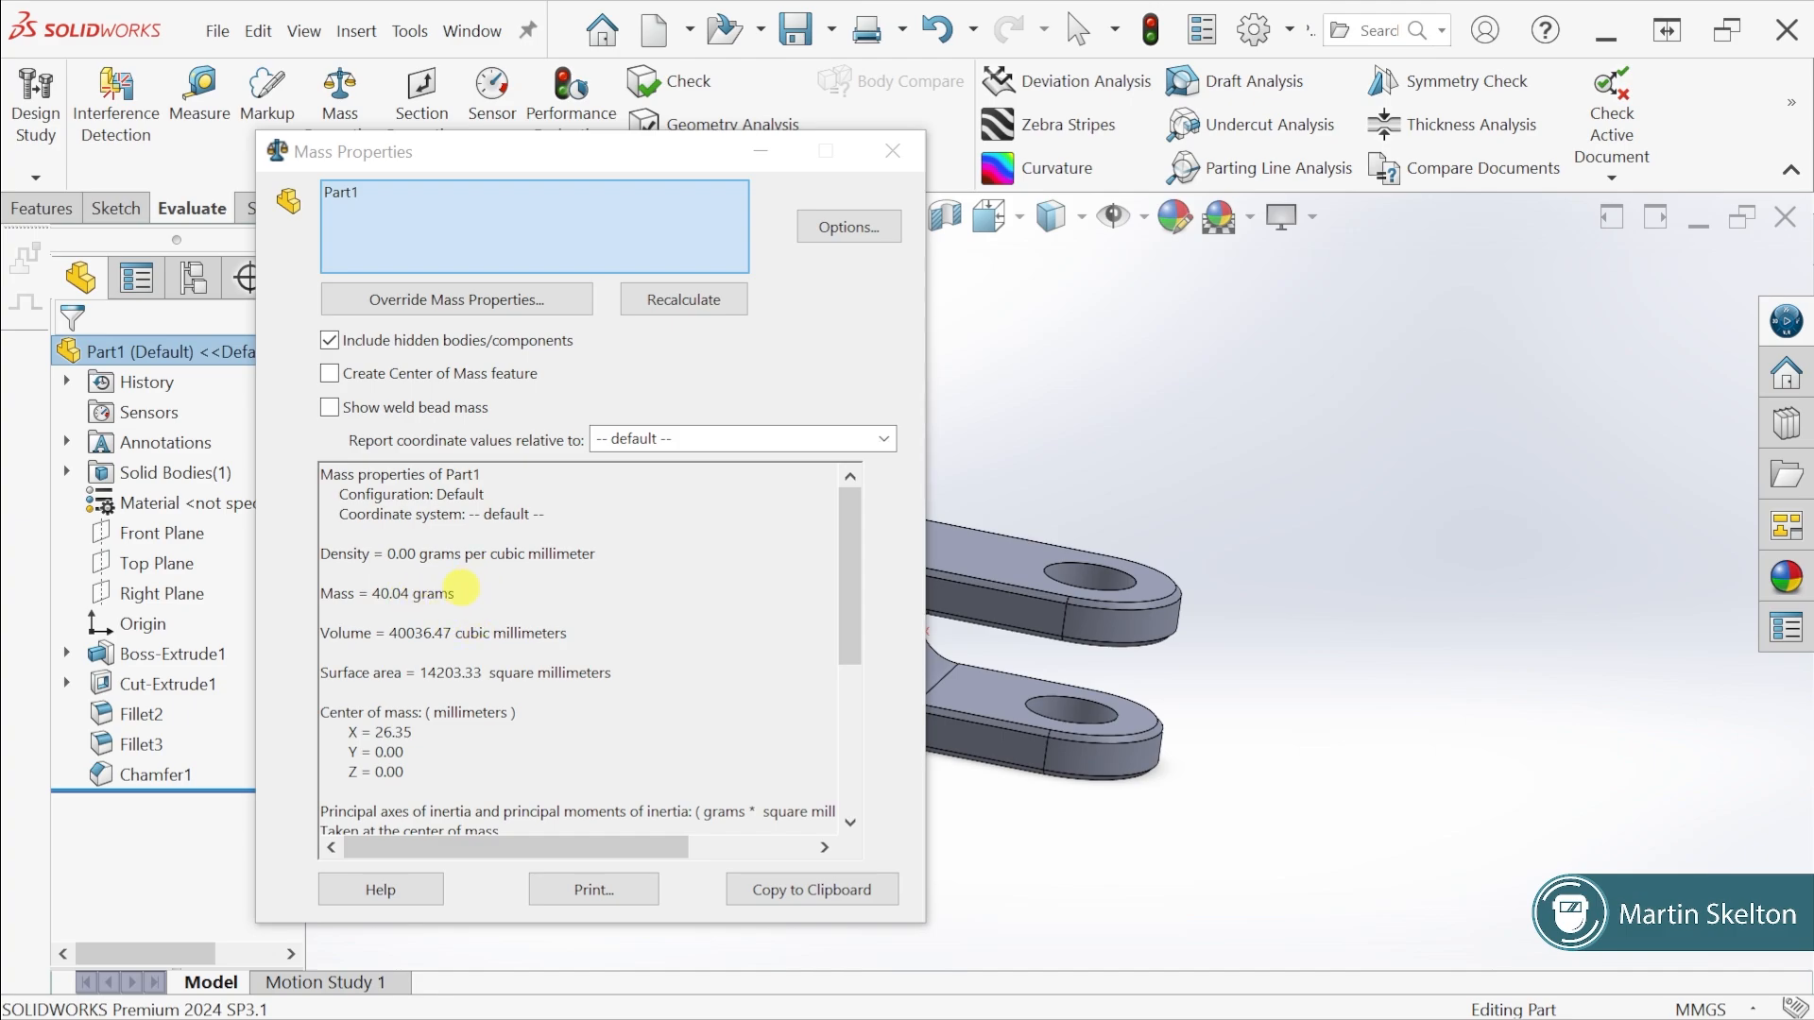
left_click(892, 151)
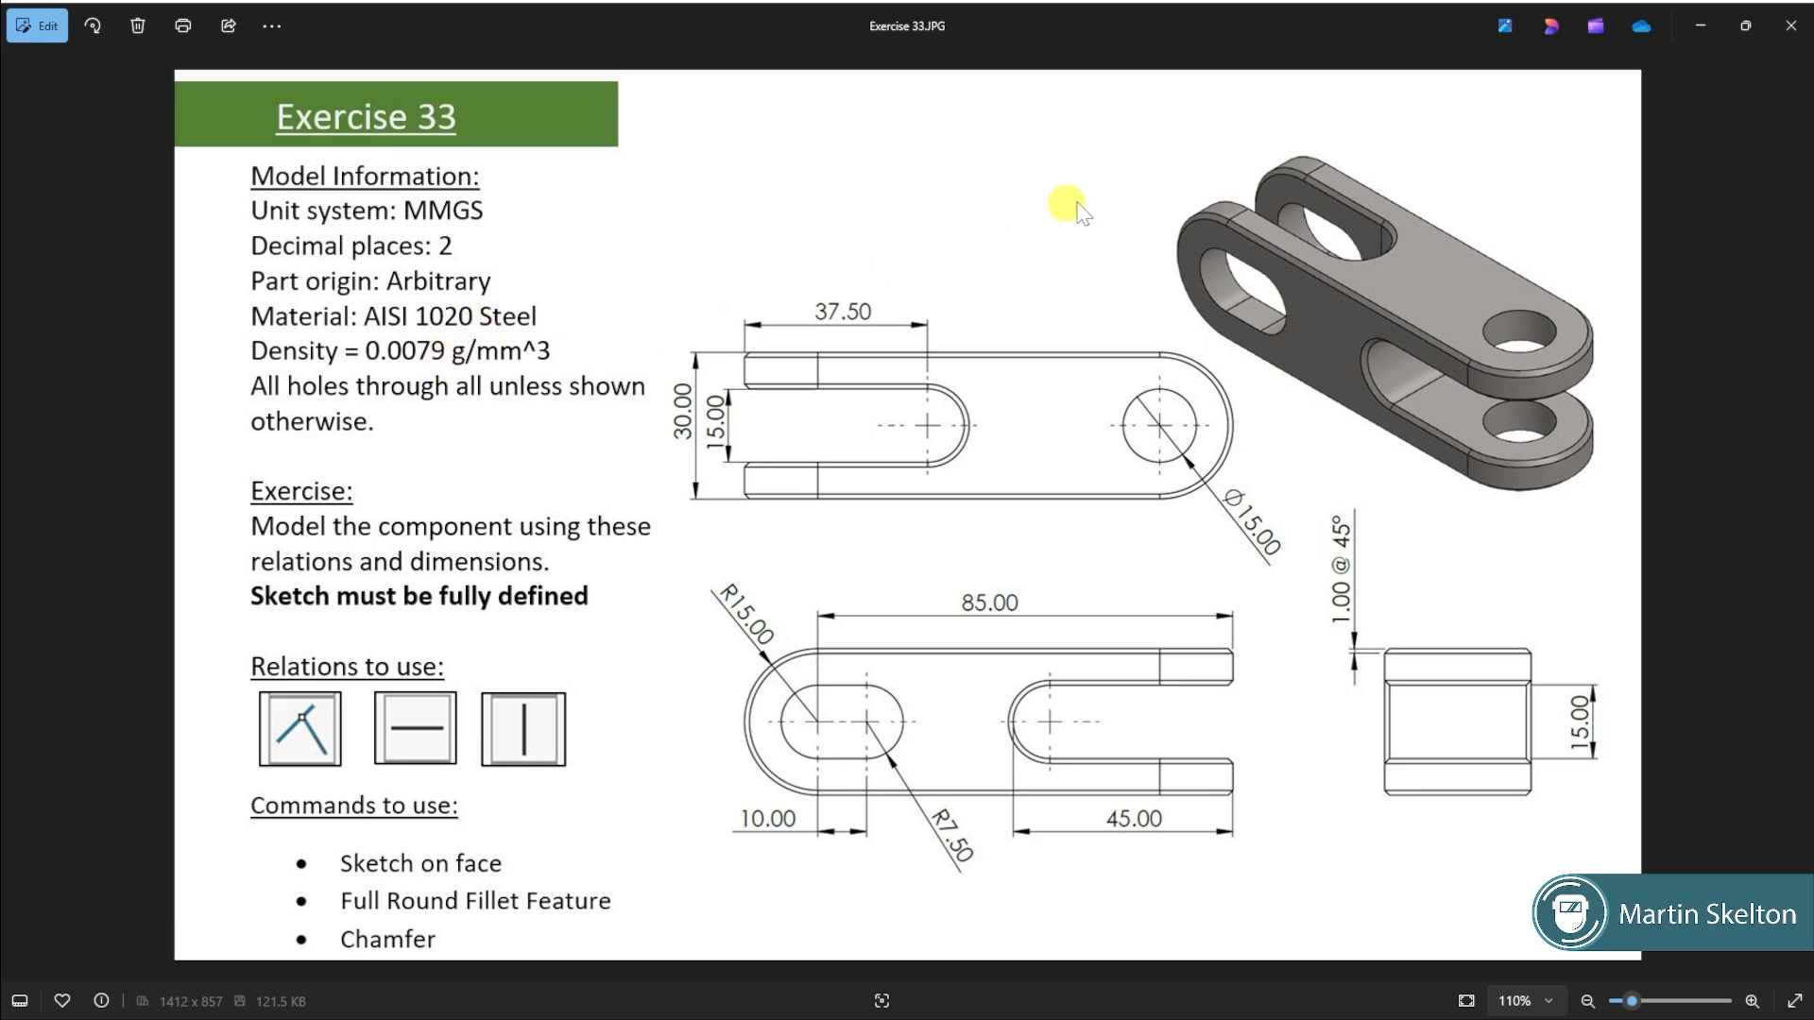
left_click(1700, 26)
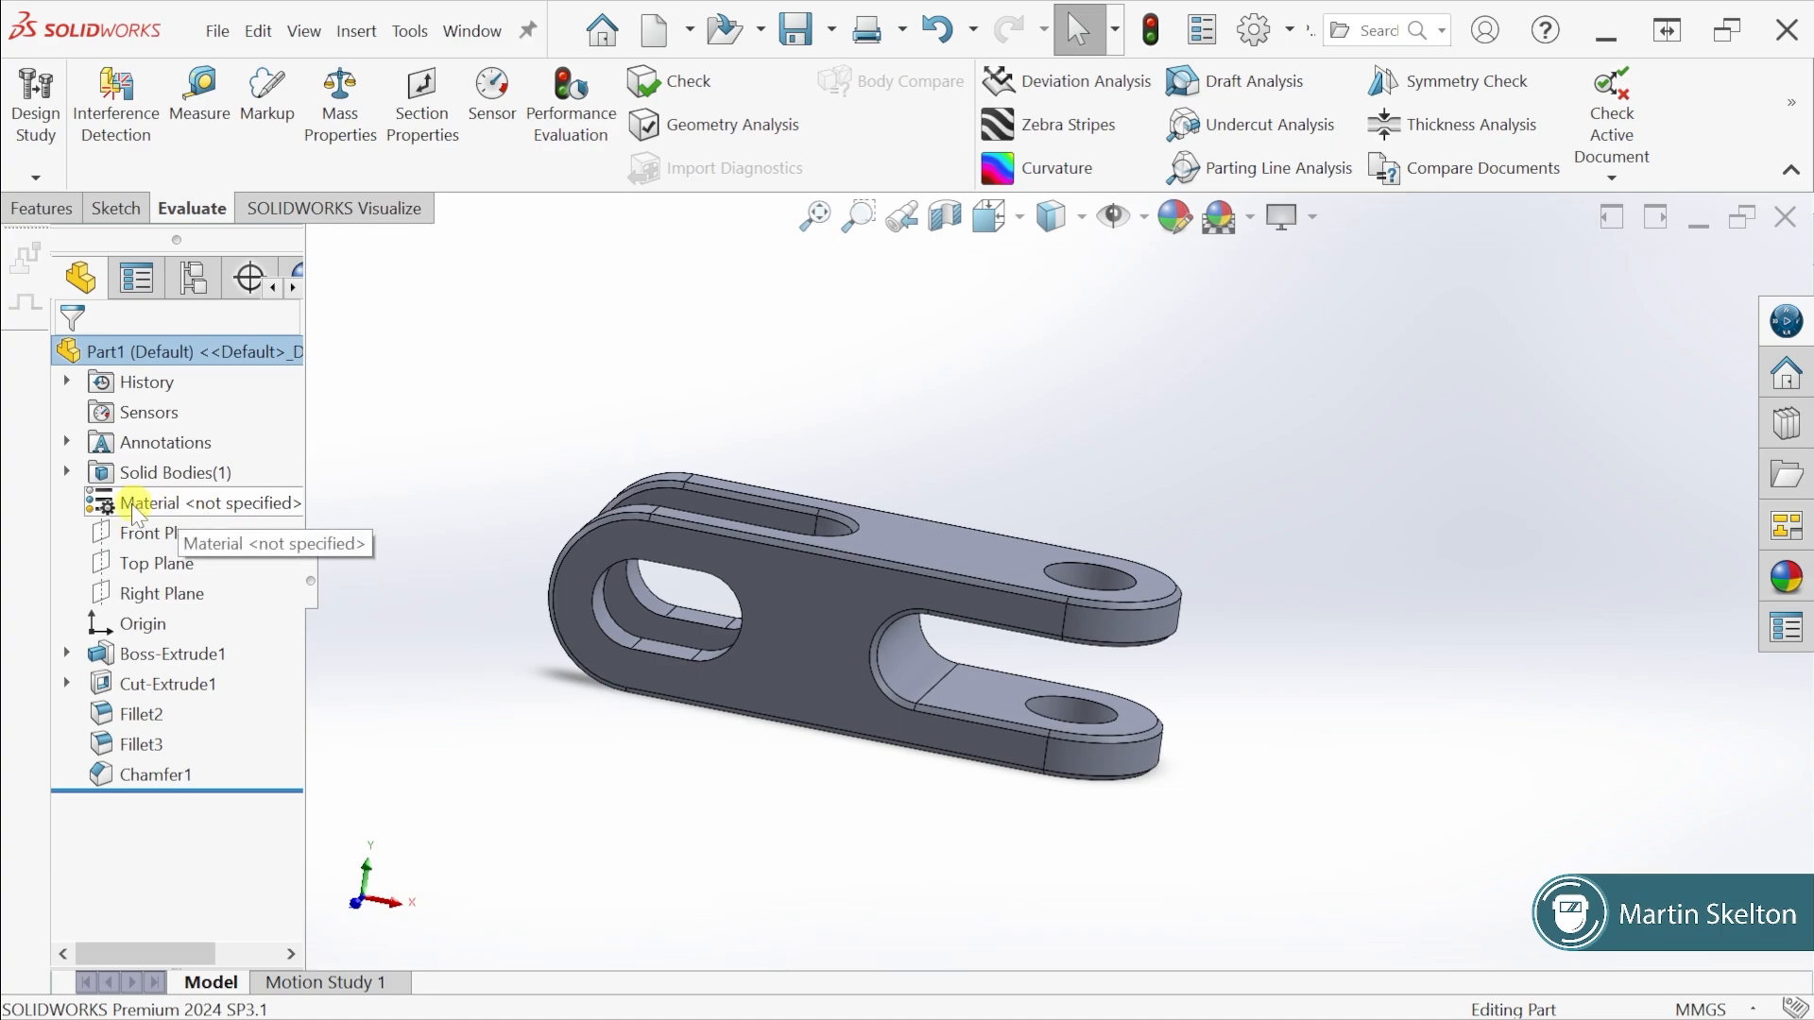
Start editing the part's material and search the material library for 1020
right_click(213, 507)
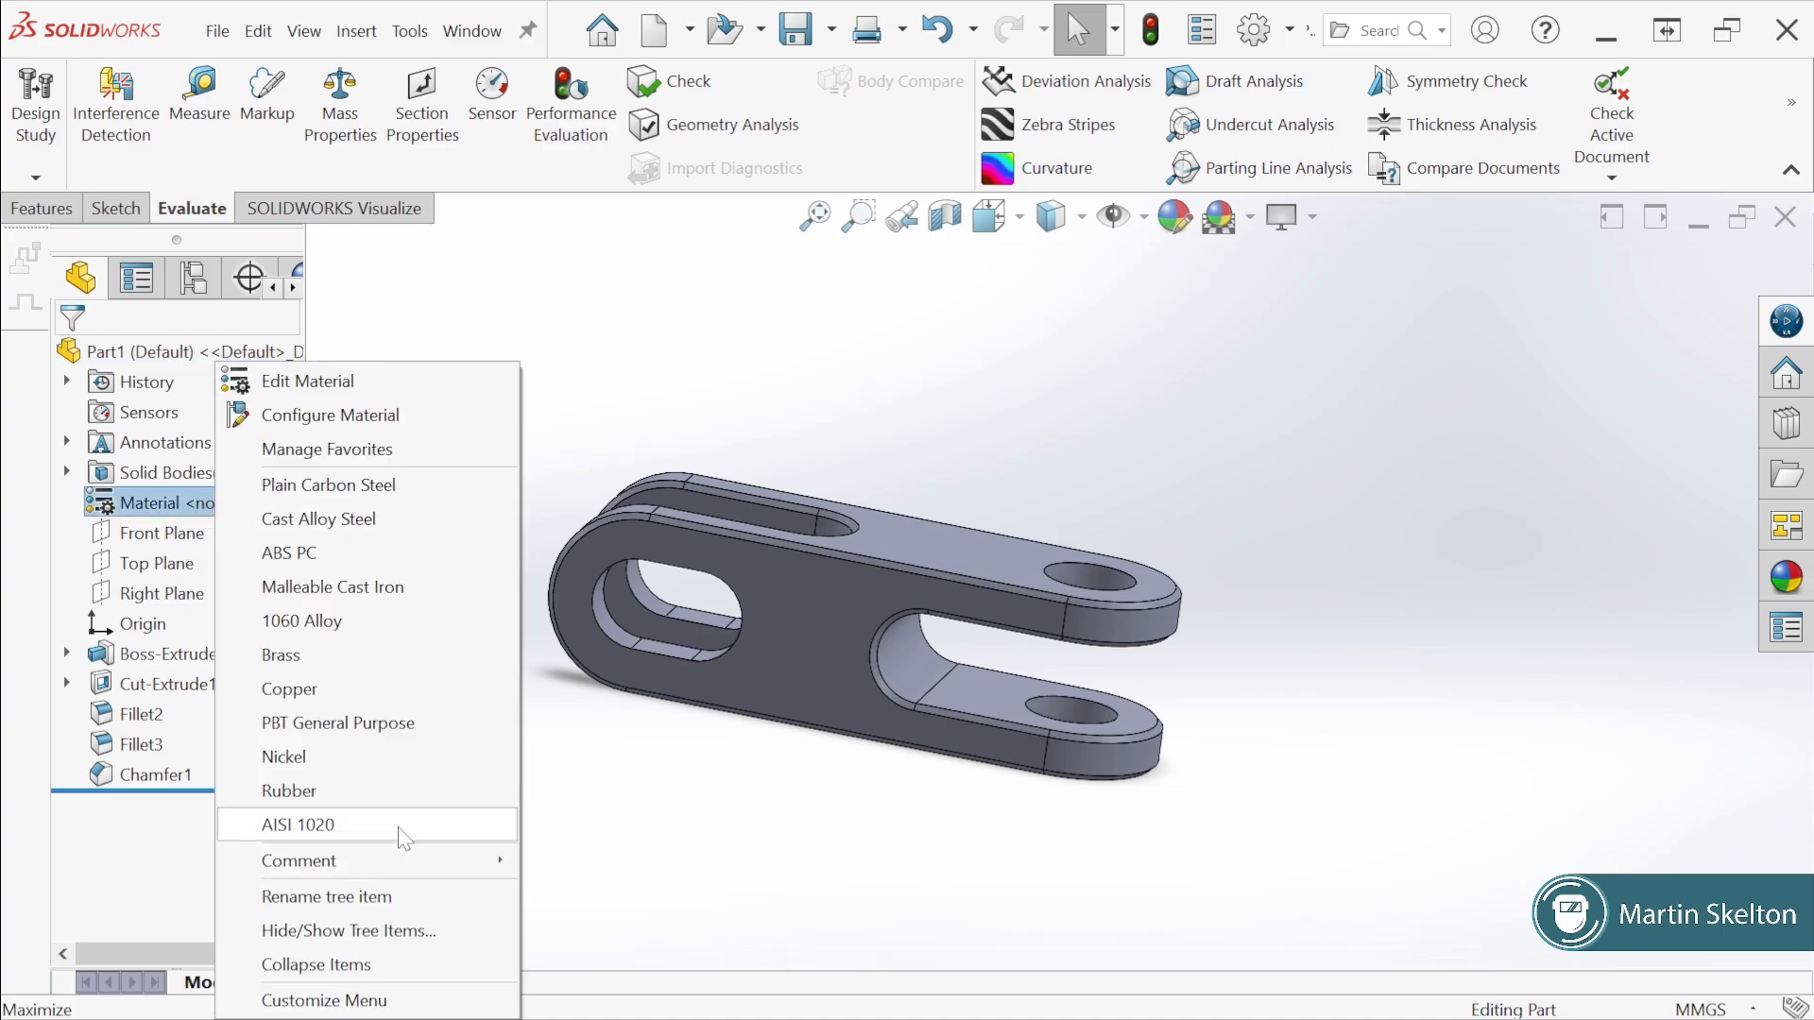
left_click(420, 387)
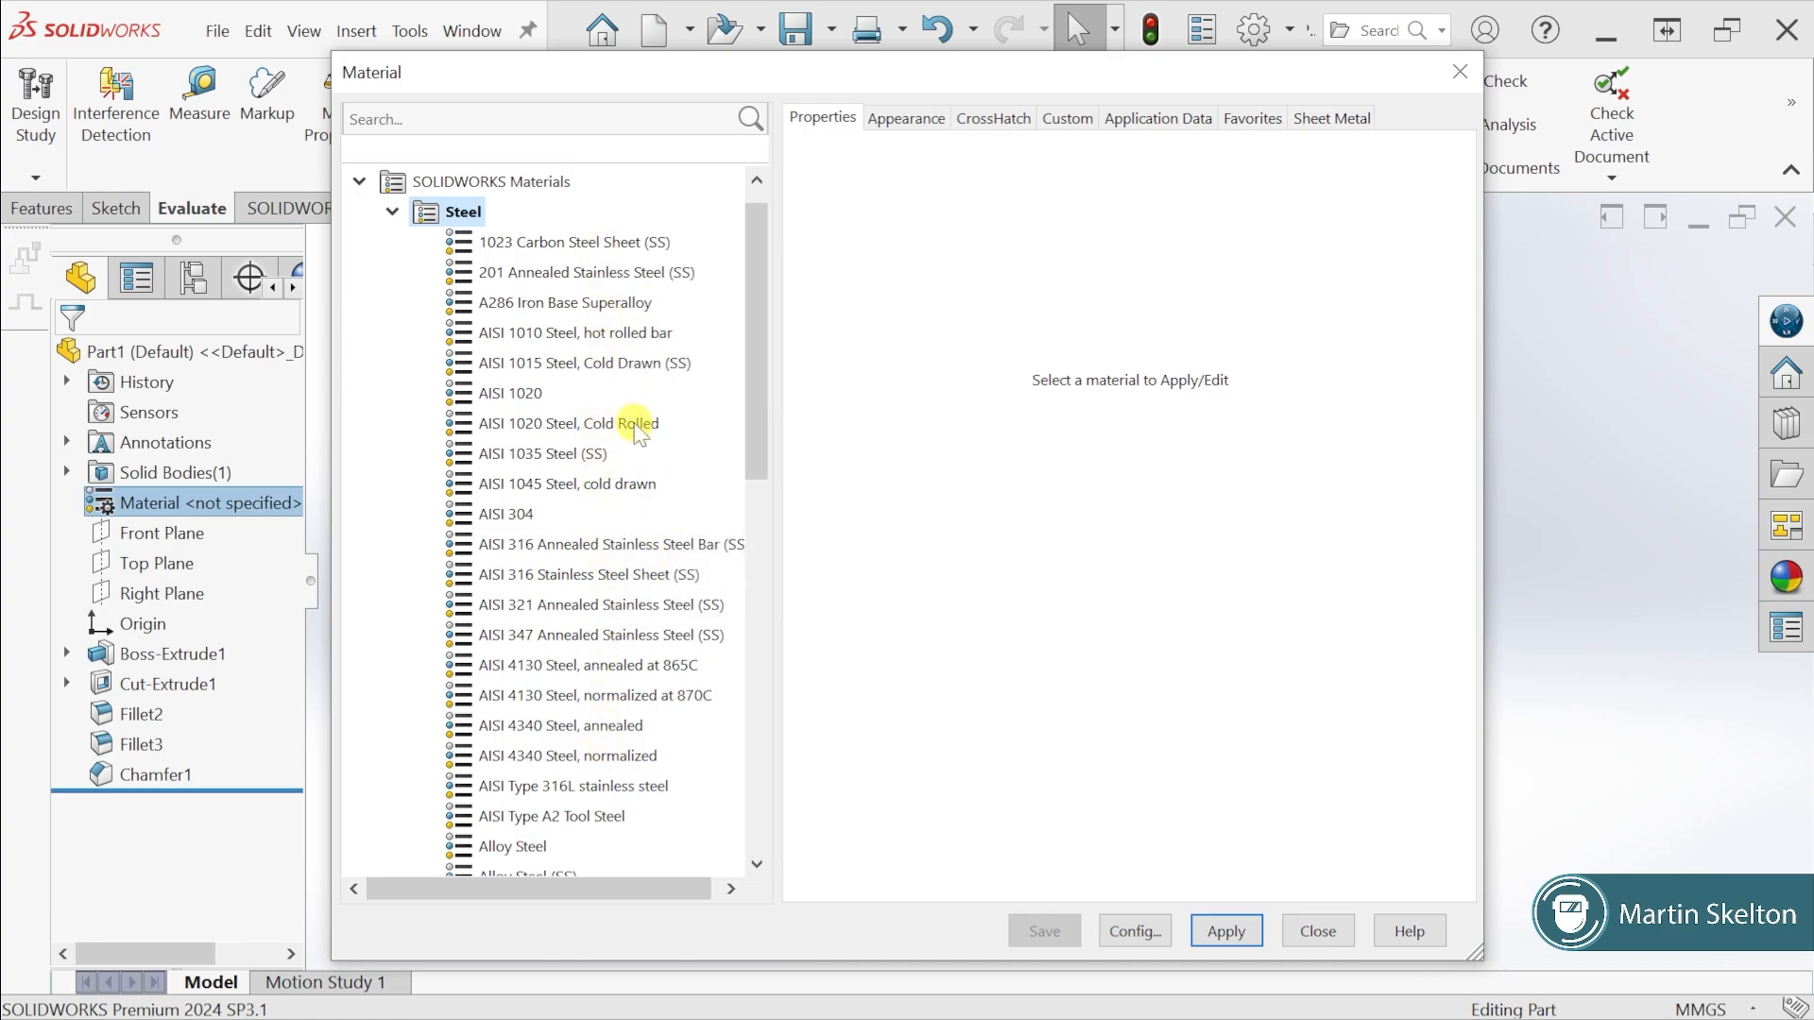
scroll(637, 431, "down", 9)
scroll(638, 431, "up", 9)
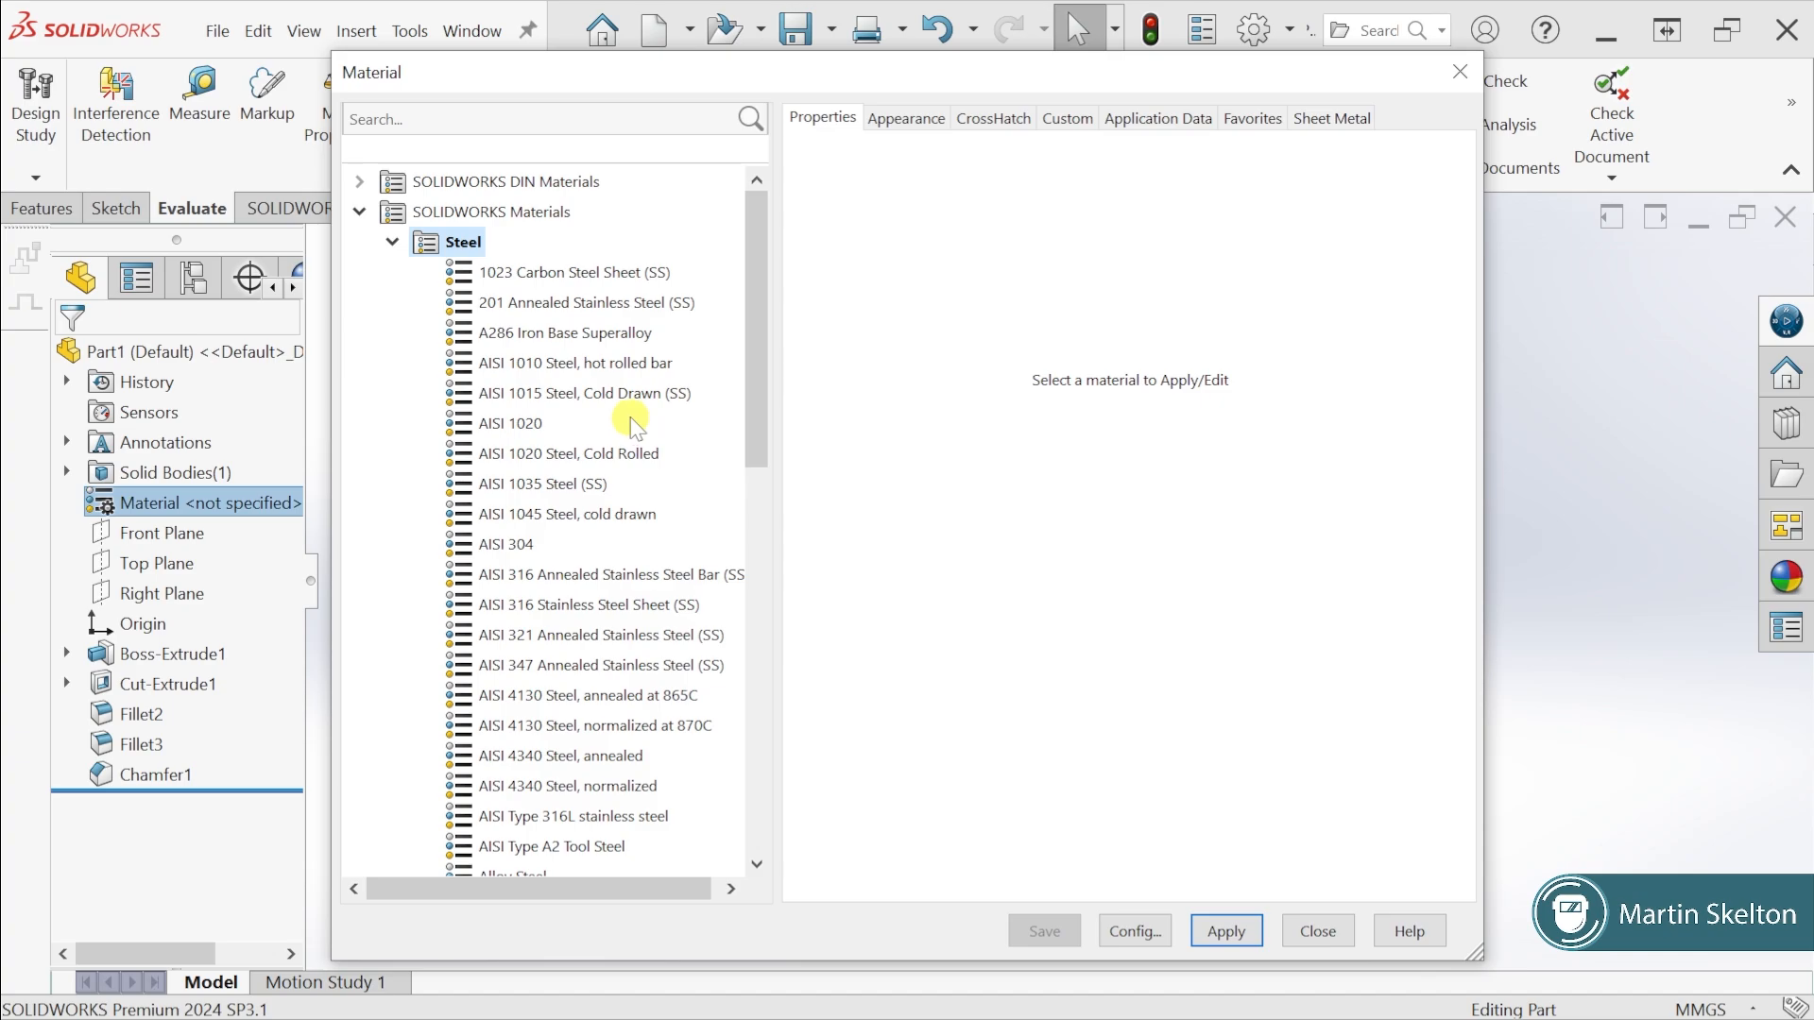
left_click(519, 116)
type("1020")
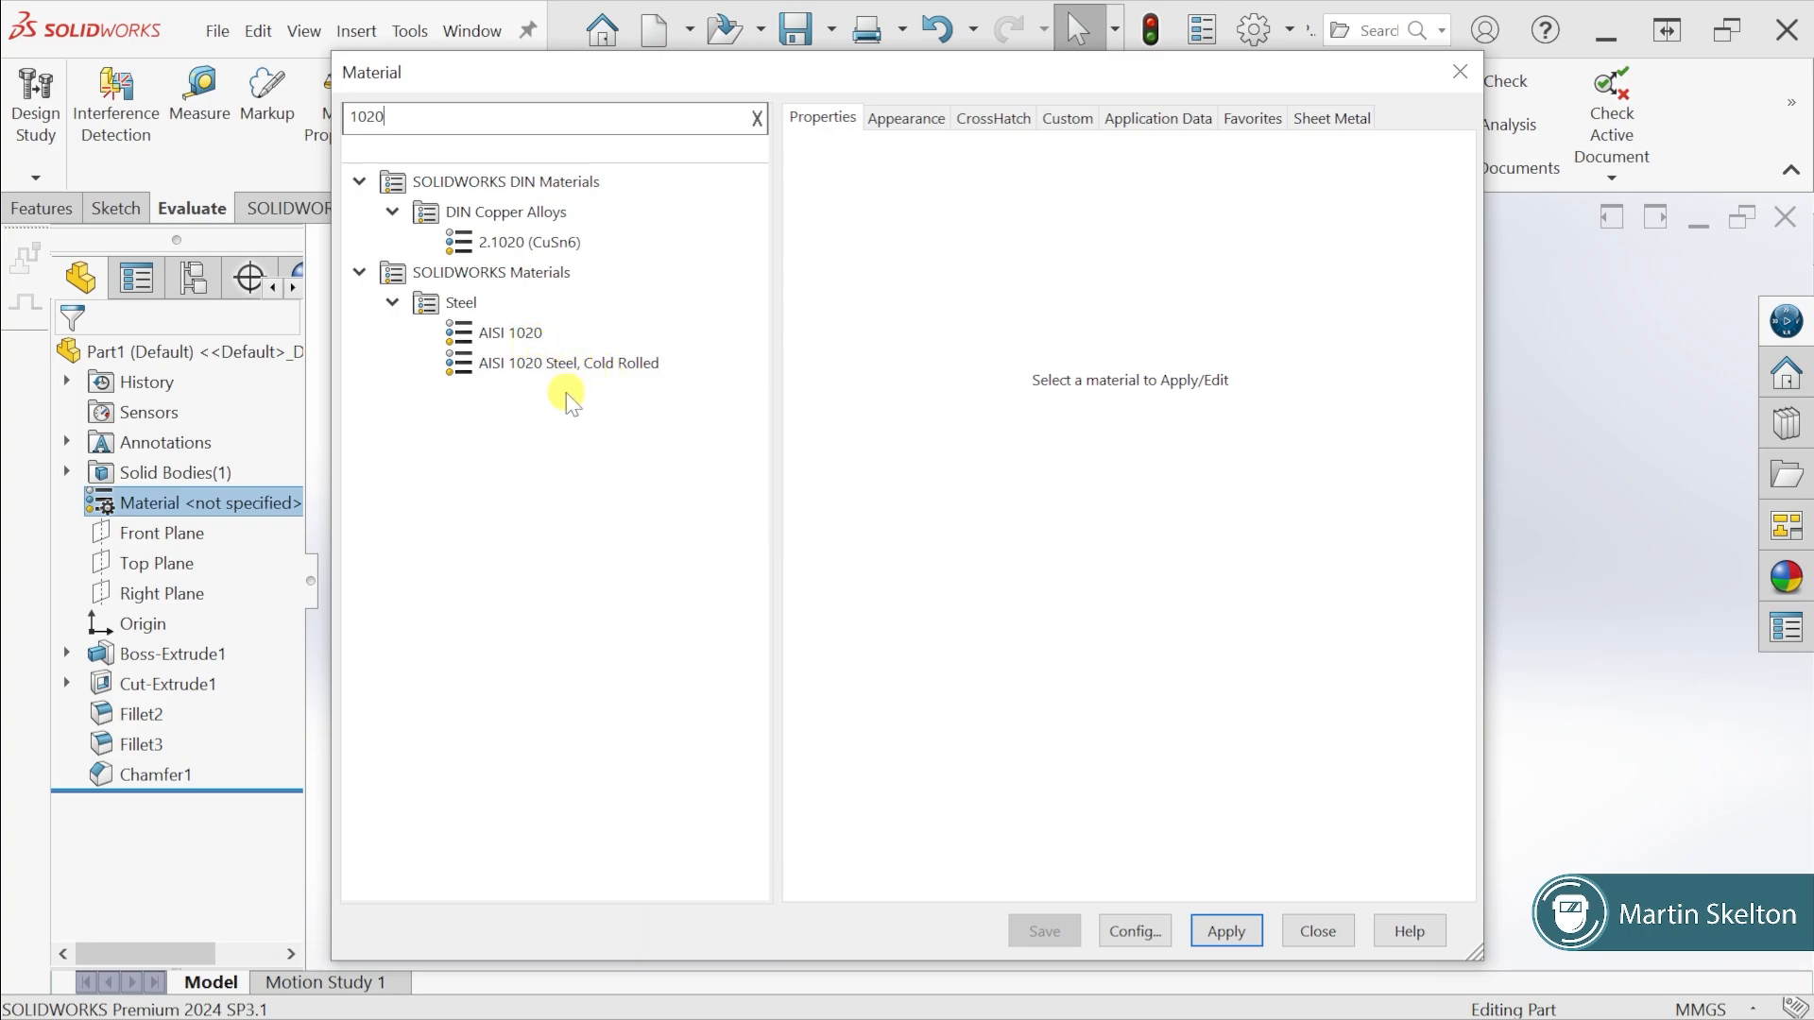
Compare the properties of AISI 1020 and AISI 1020 Steel, Cold Rolled, and apply AISI 1020 to the part
left_click(516, 333)
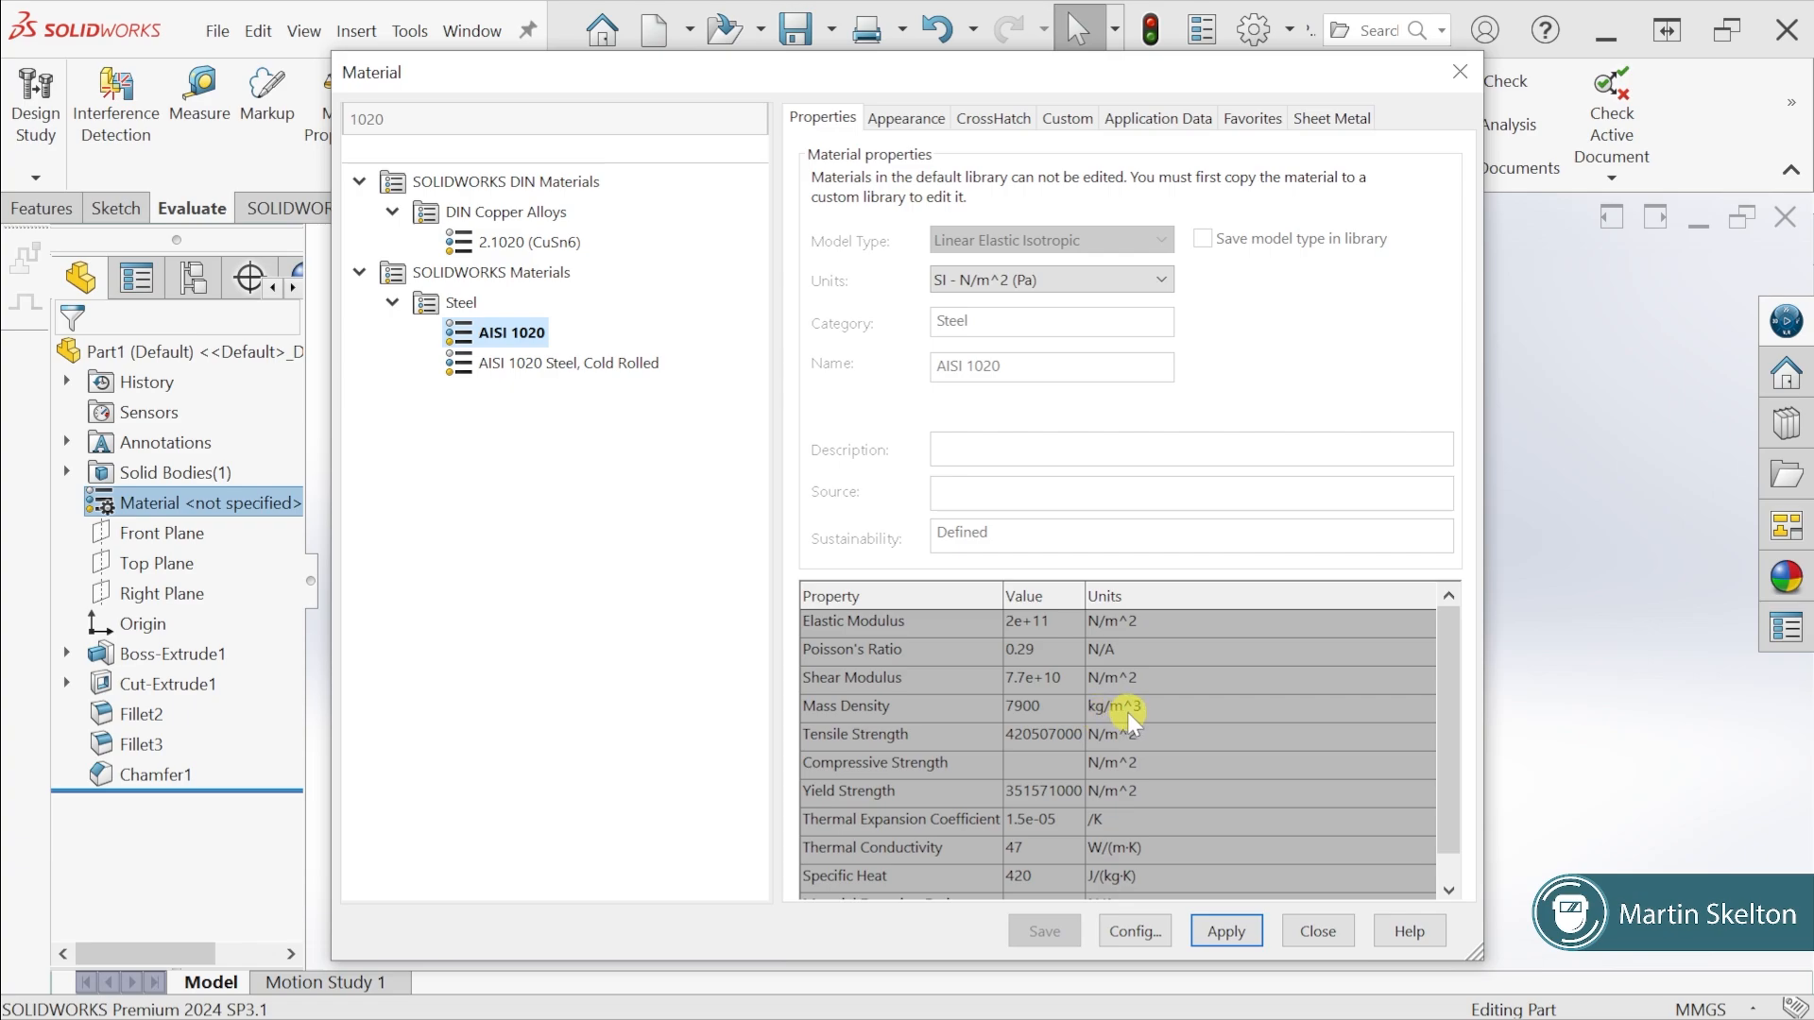
left_click(615, 367)
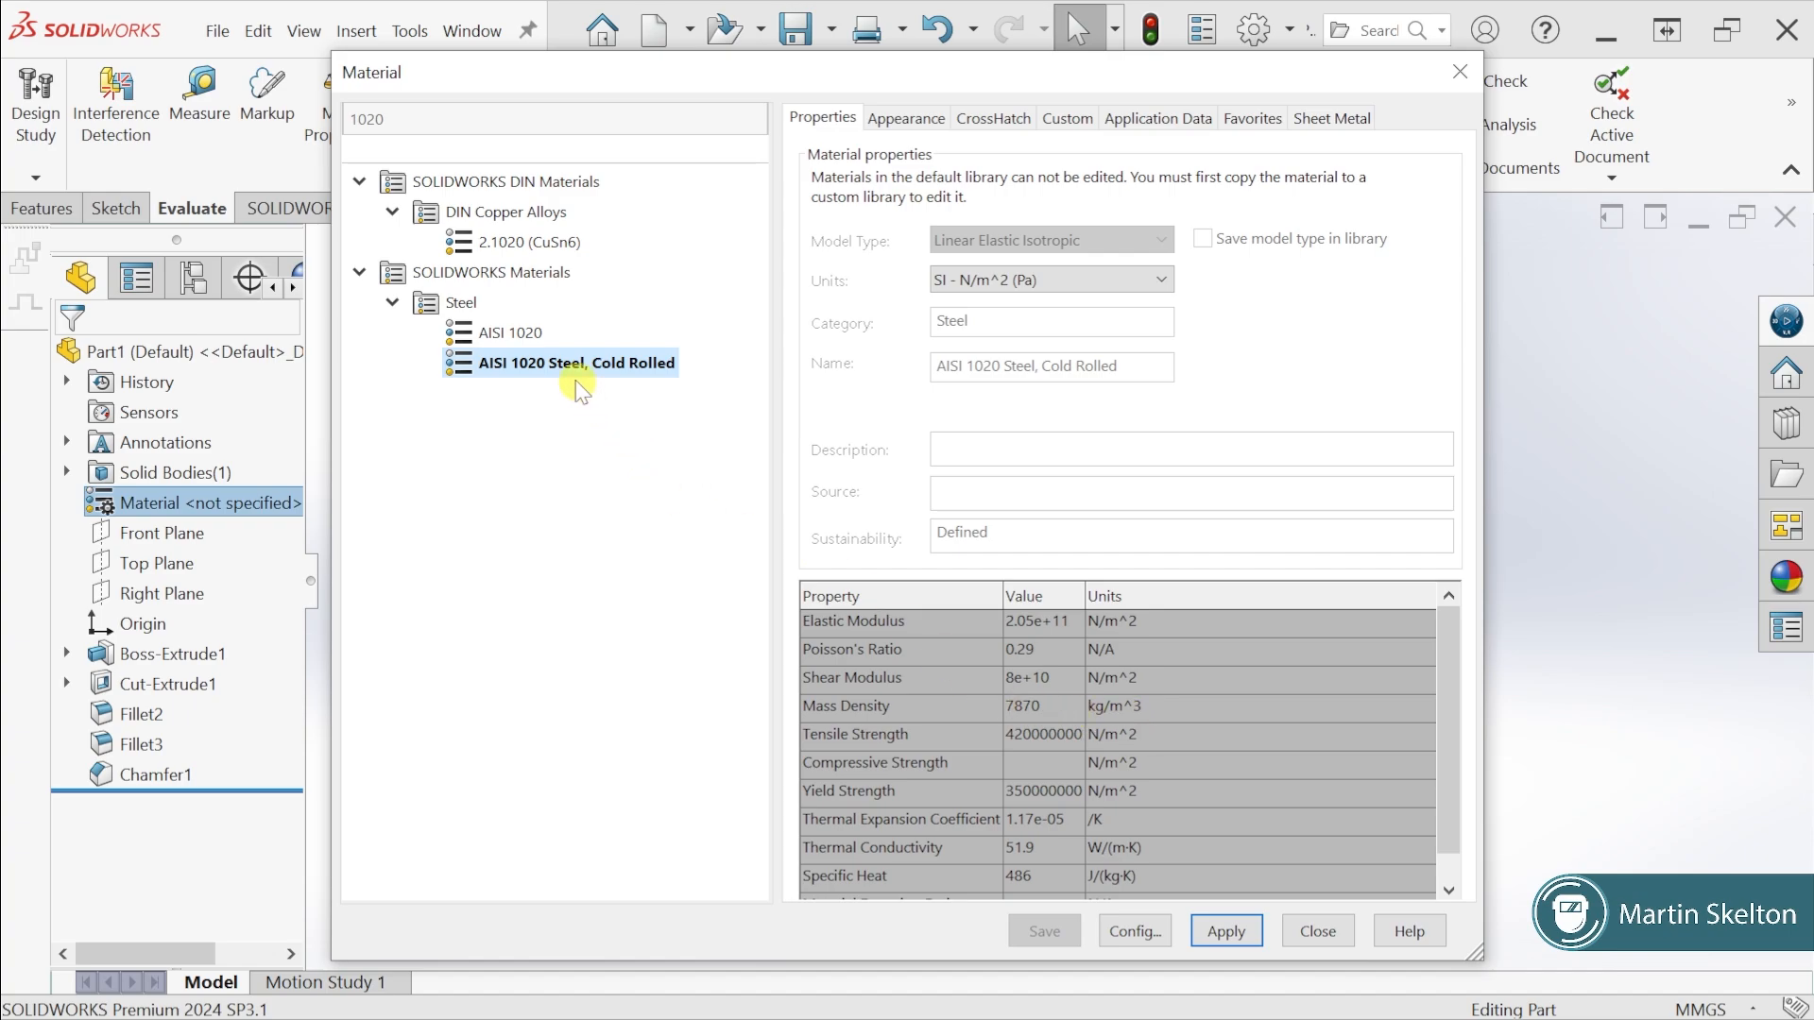
left_click(524, 331)
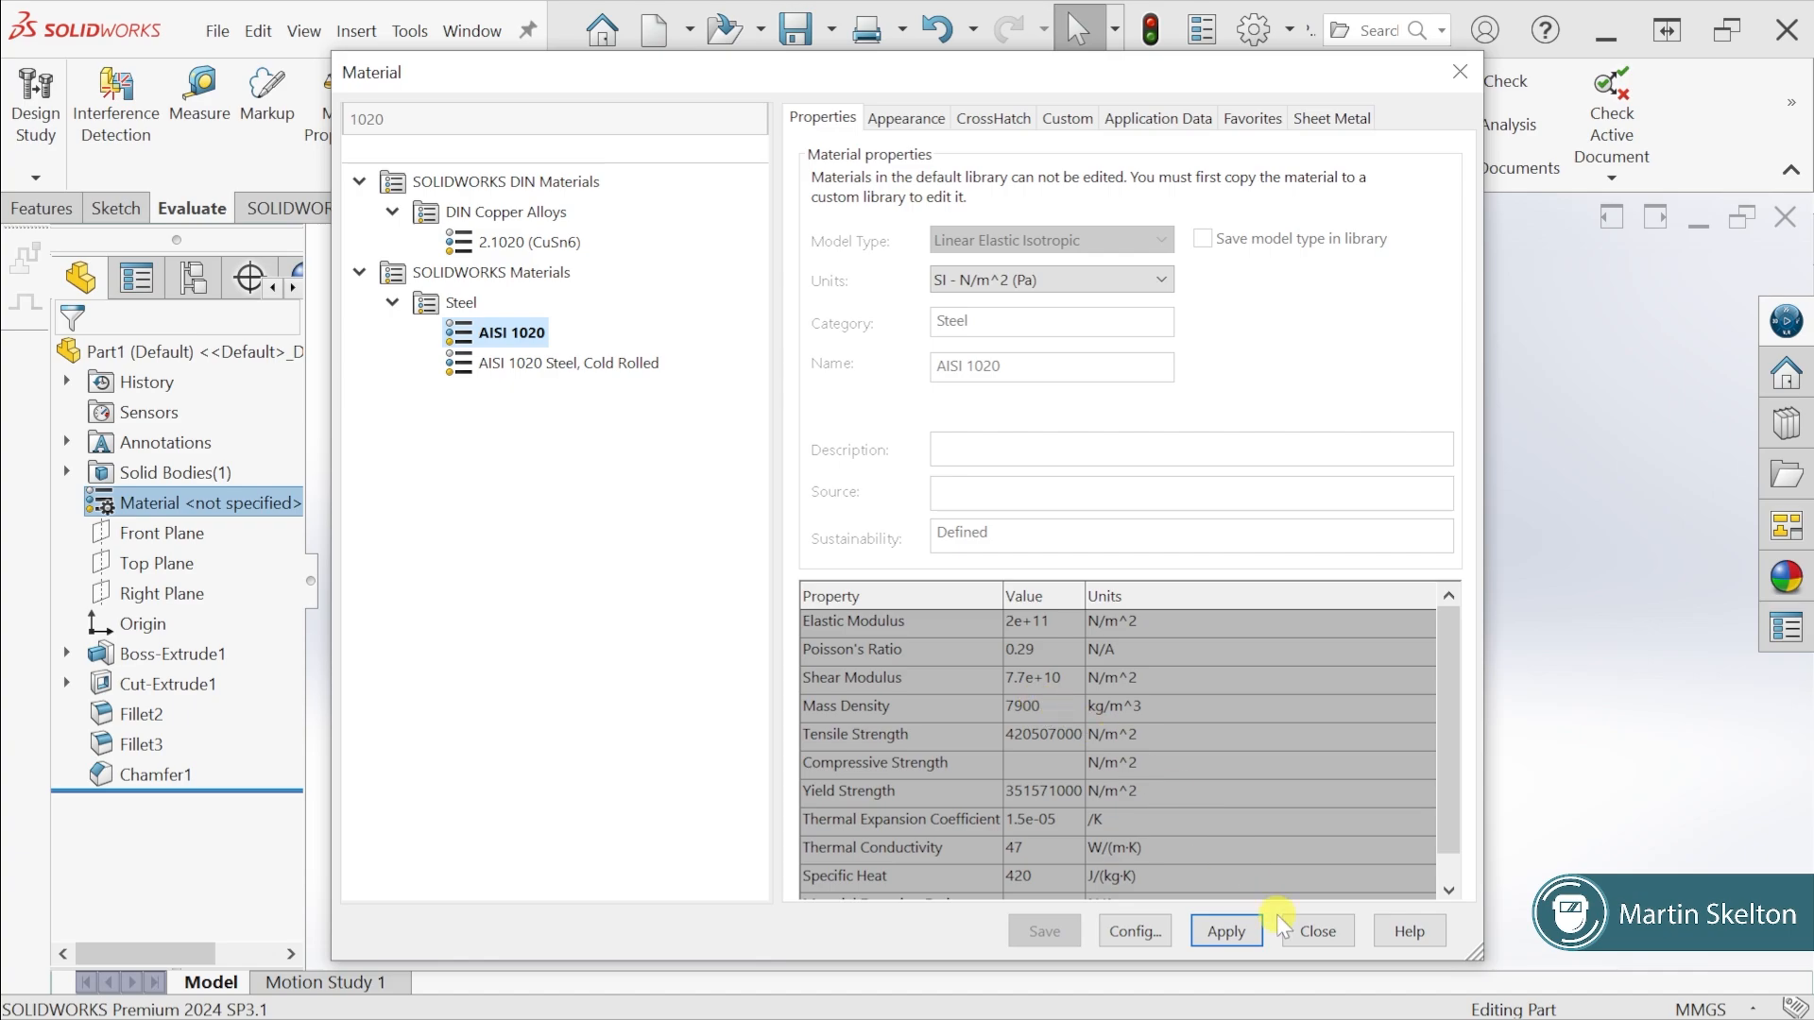
left_click(1239, 931)
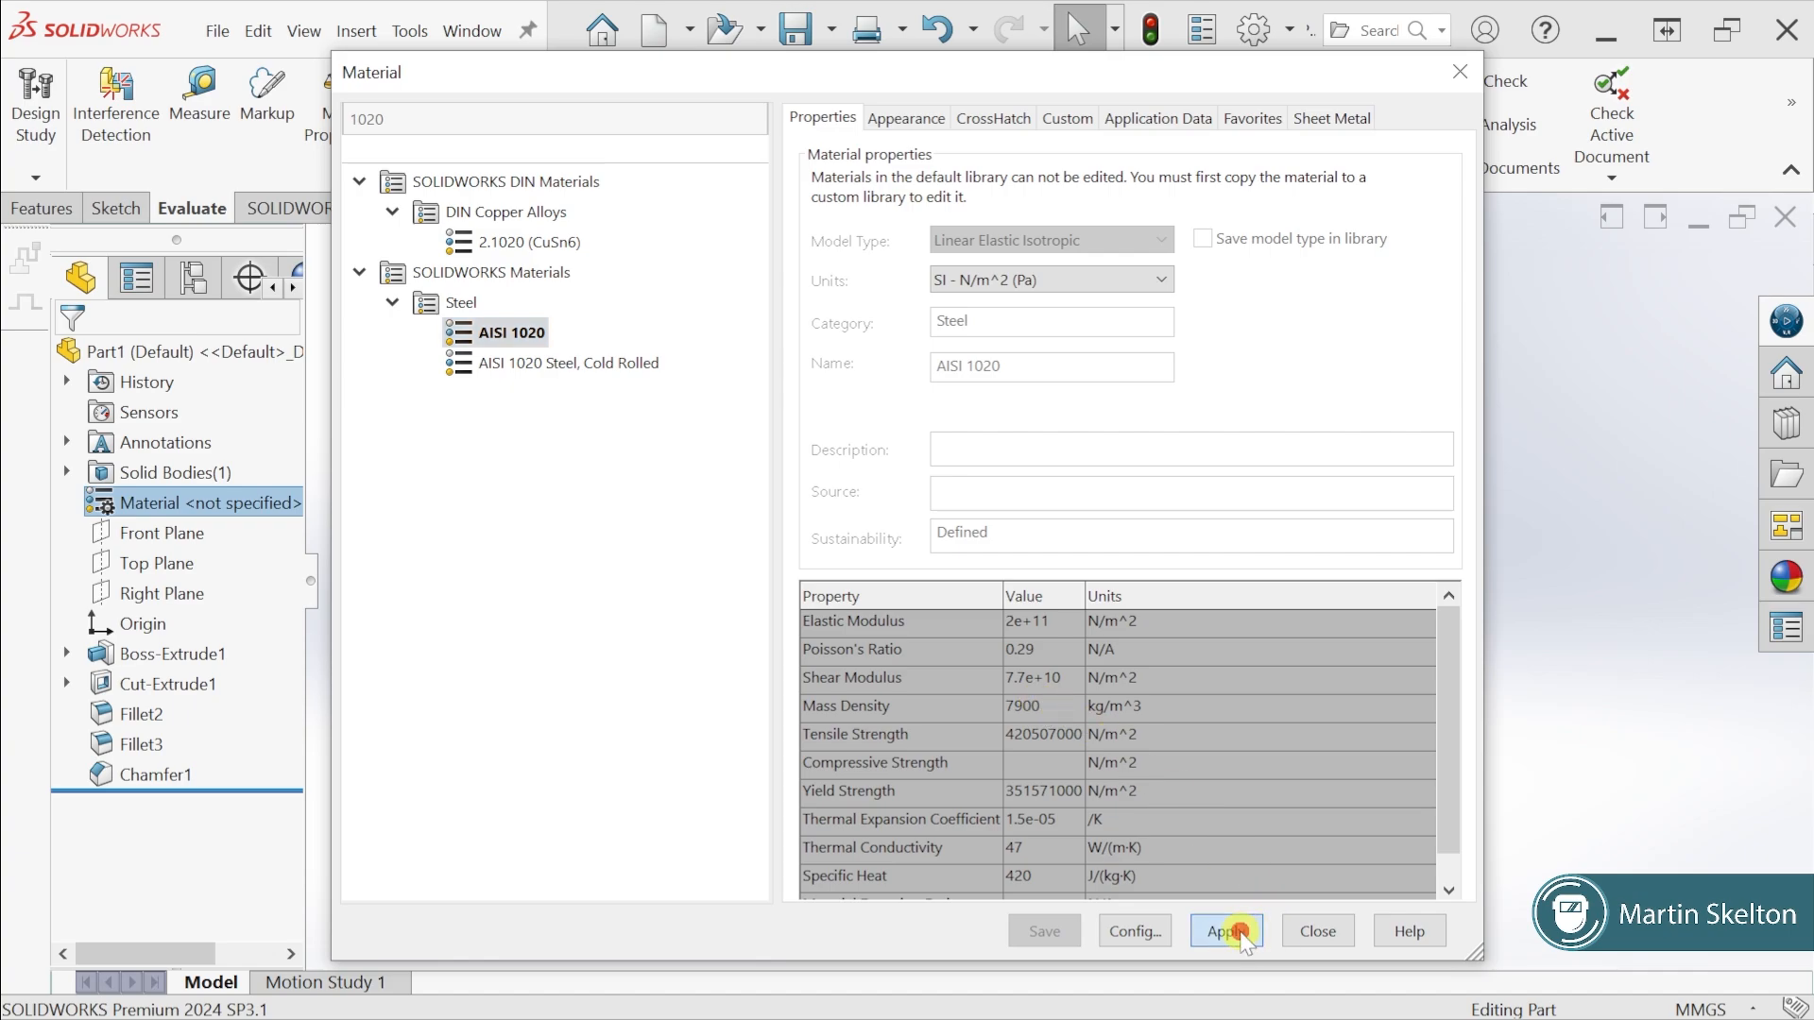
left_click(1318, 931)
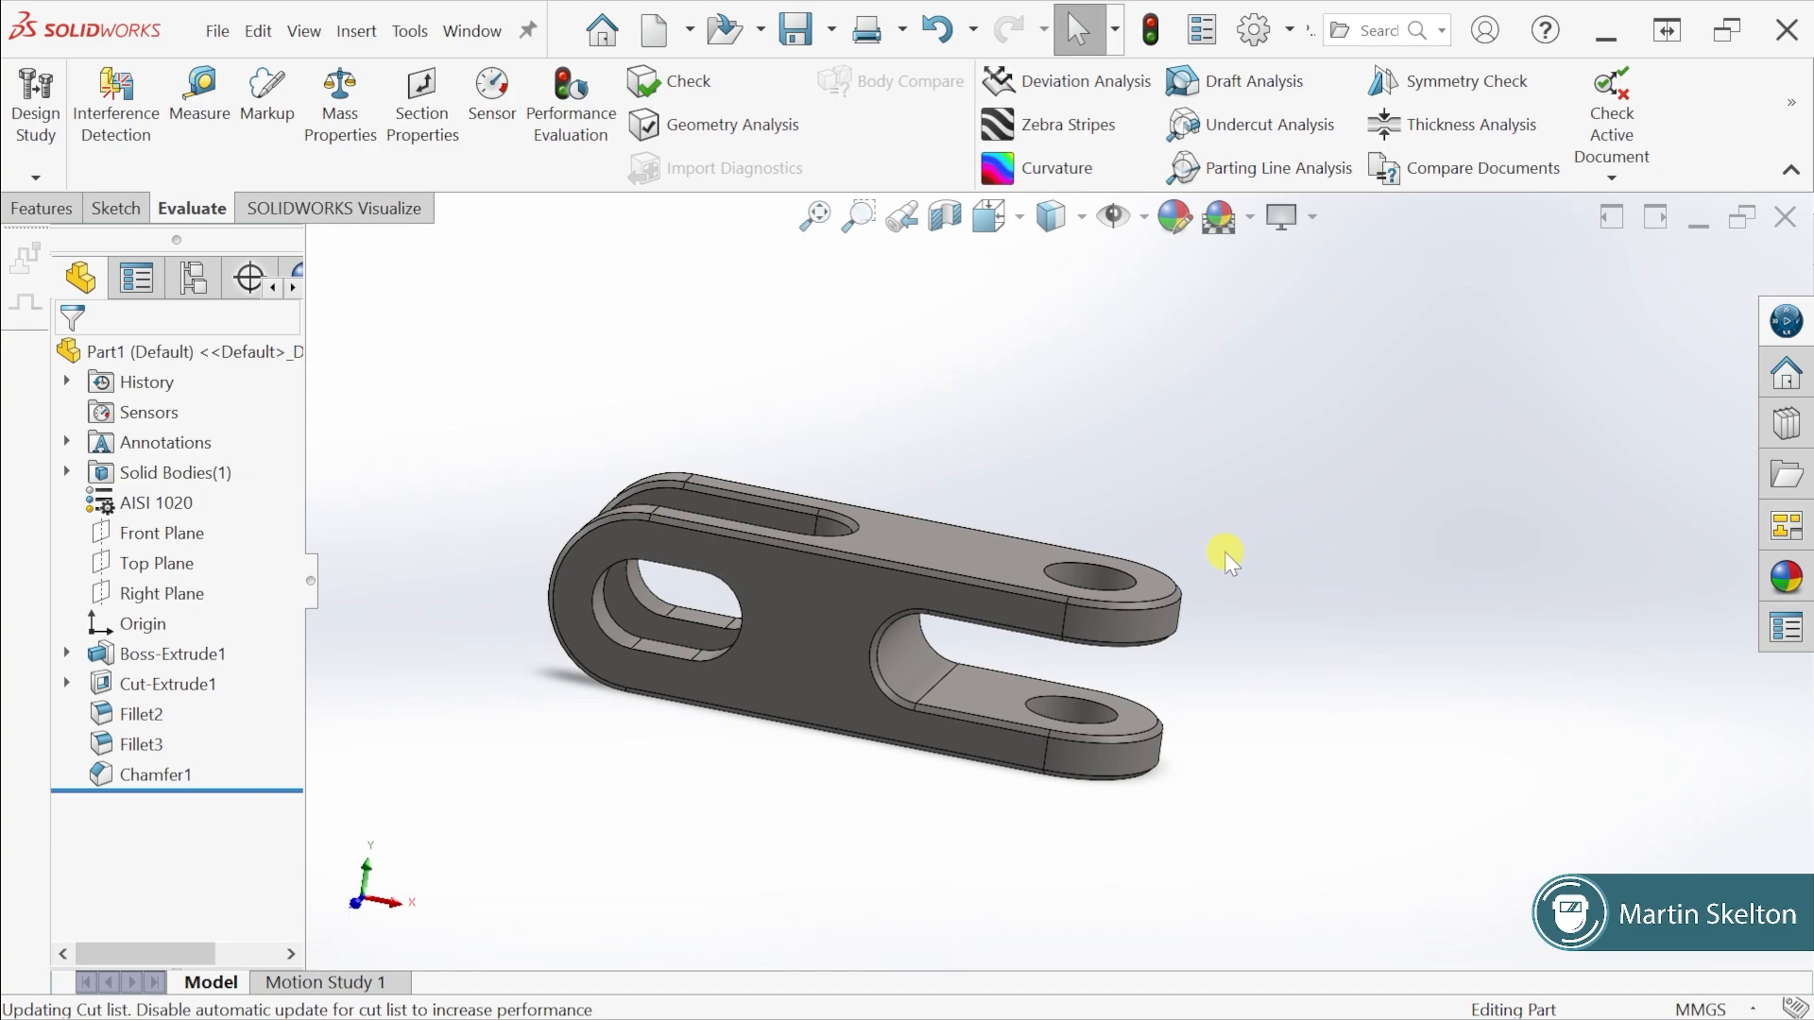
Show the part in isometric view and check its updated mass properties against the density on the reference drawing
key("space")
left_click(1671, 263)
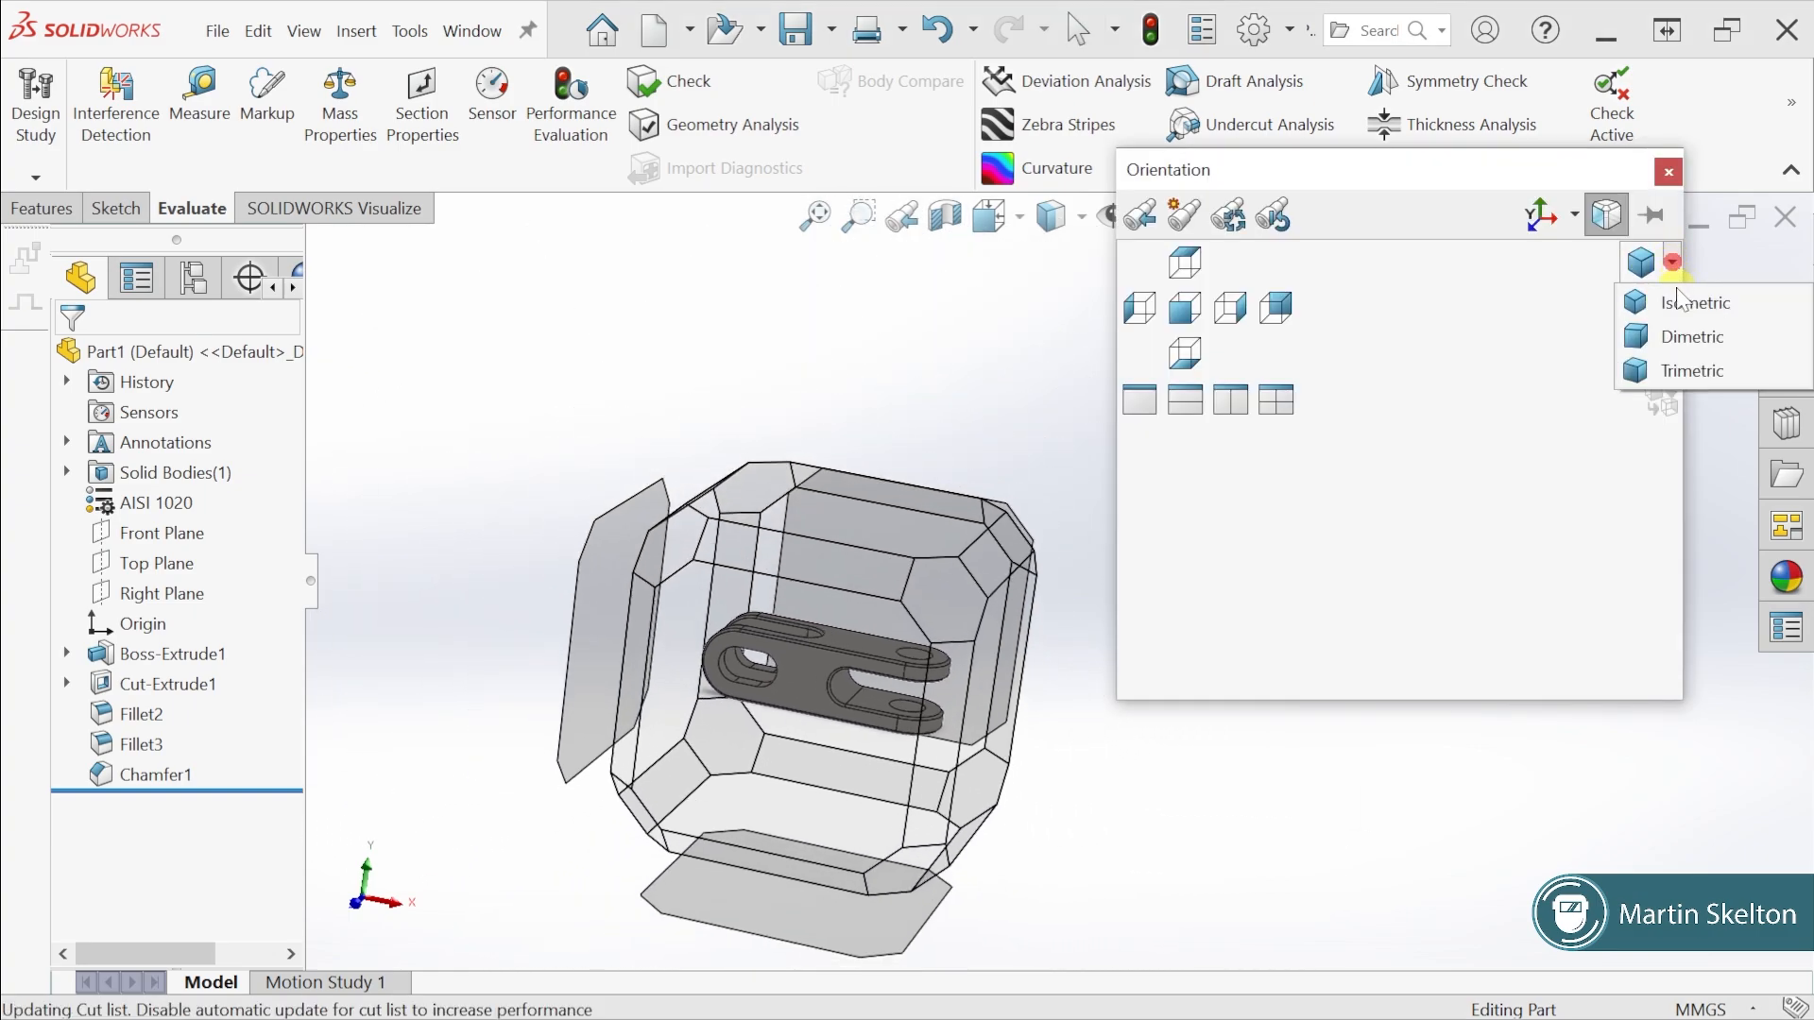
left_click(1679, 302)
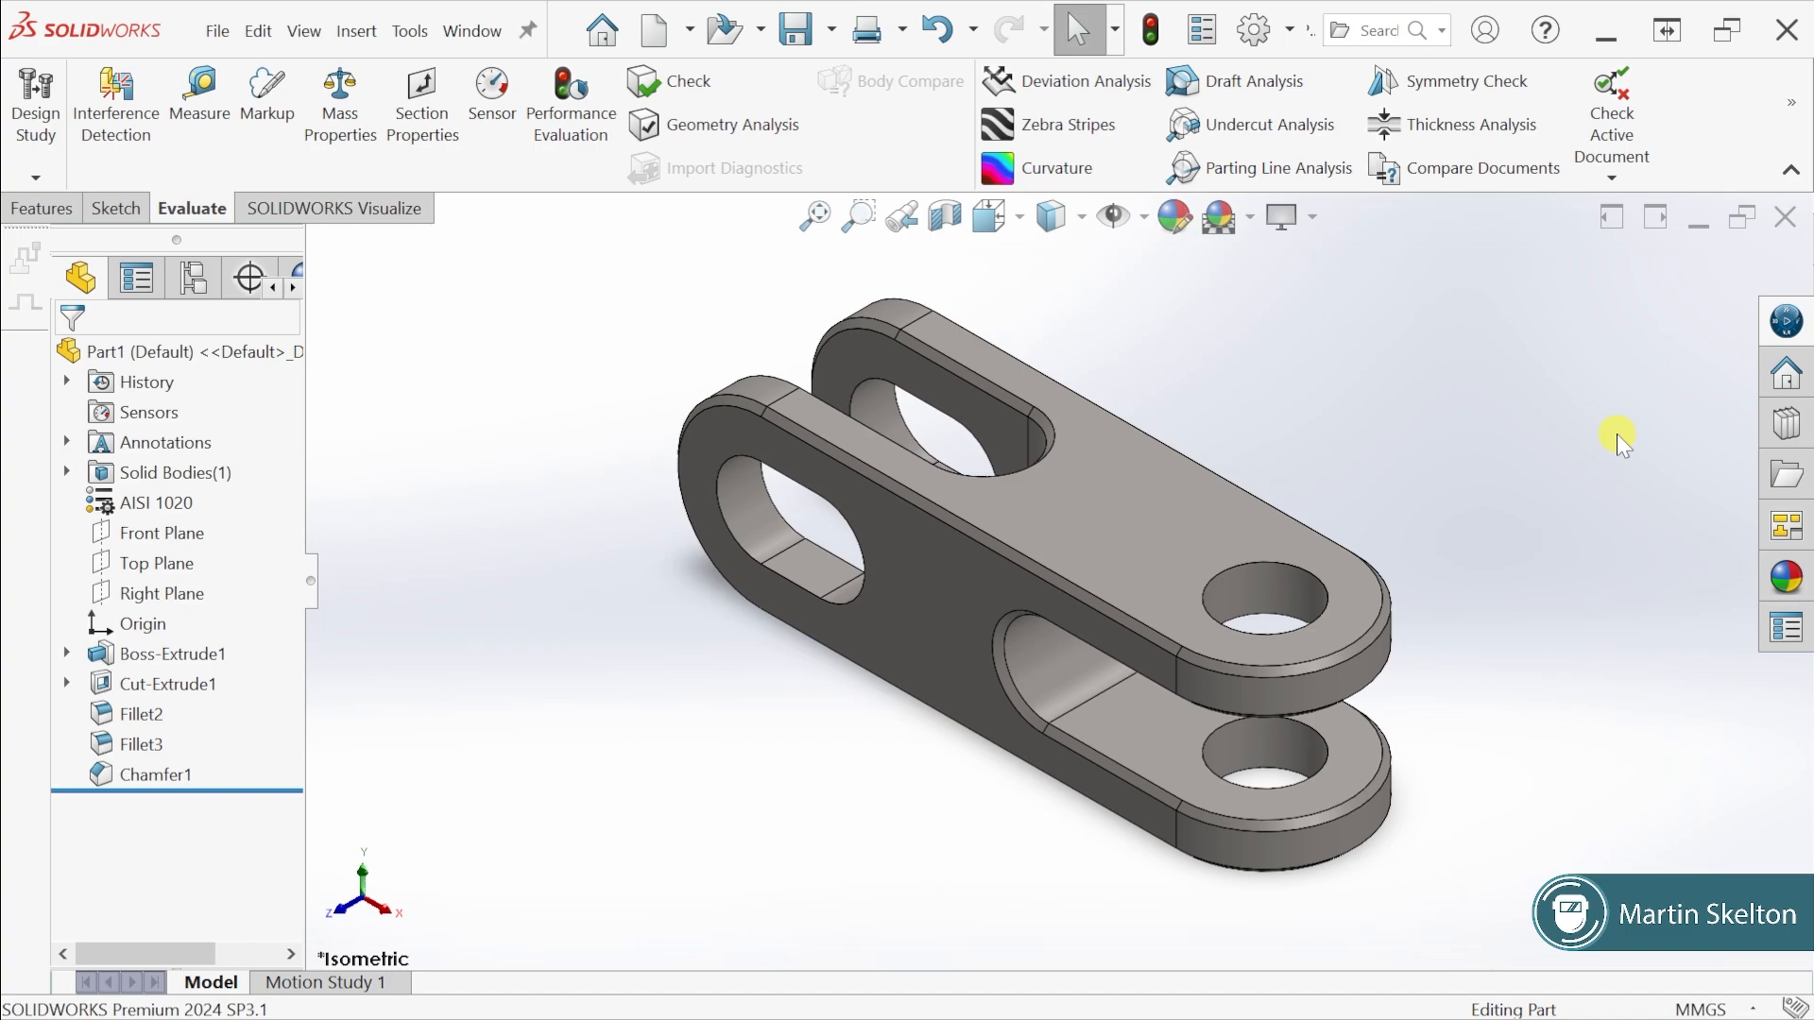
left_click(362, 120)
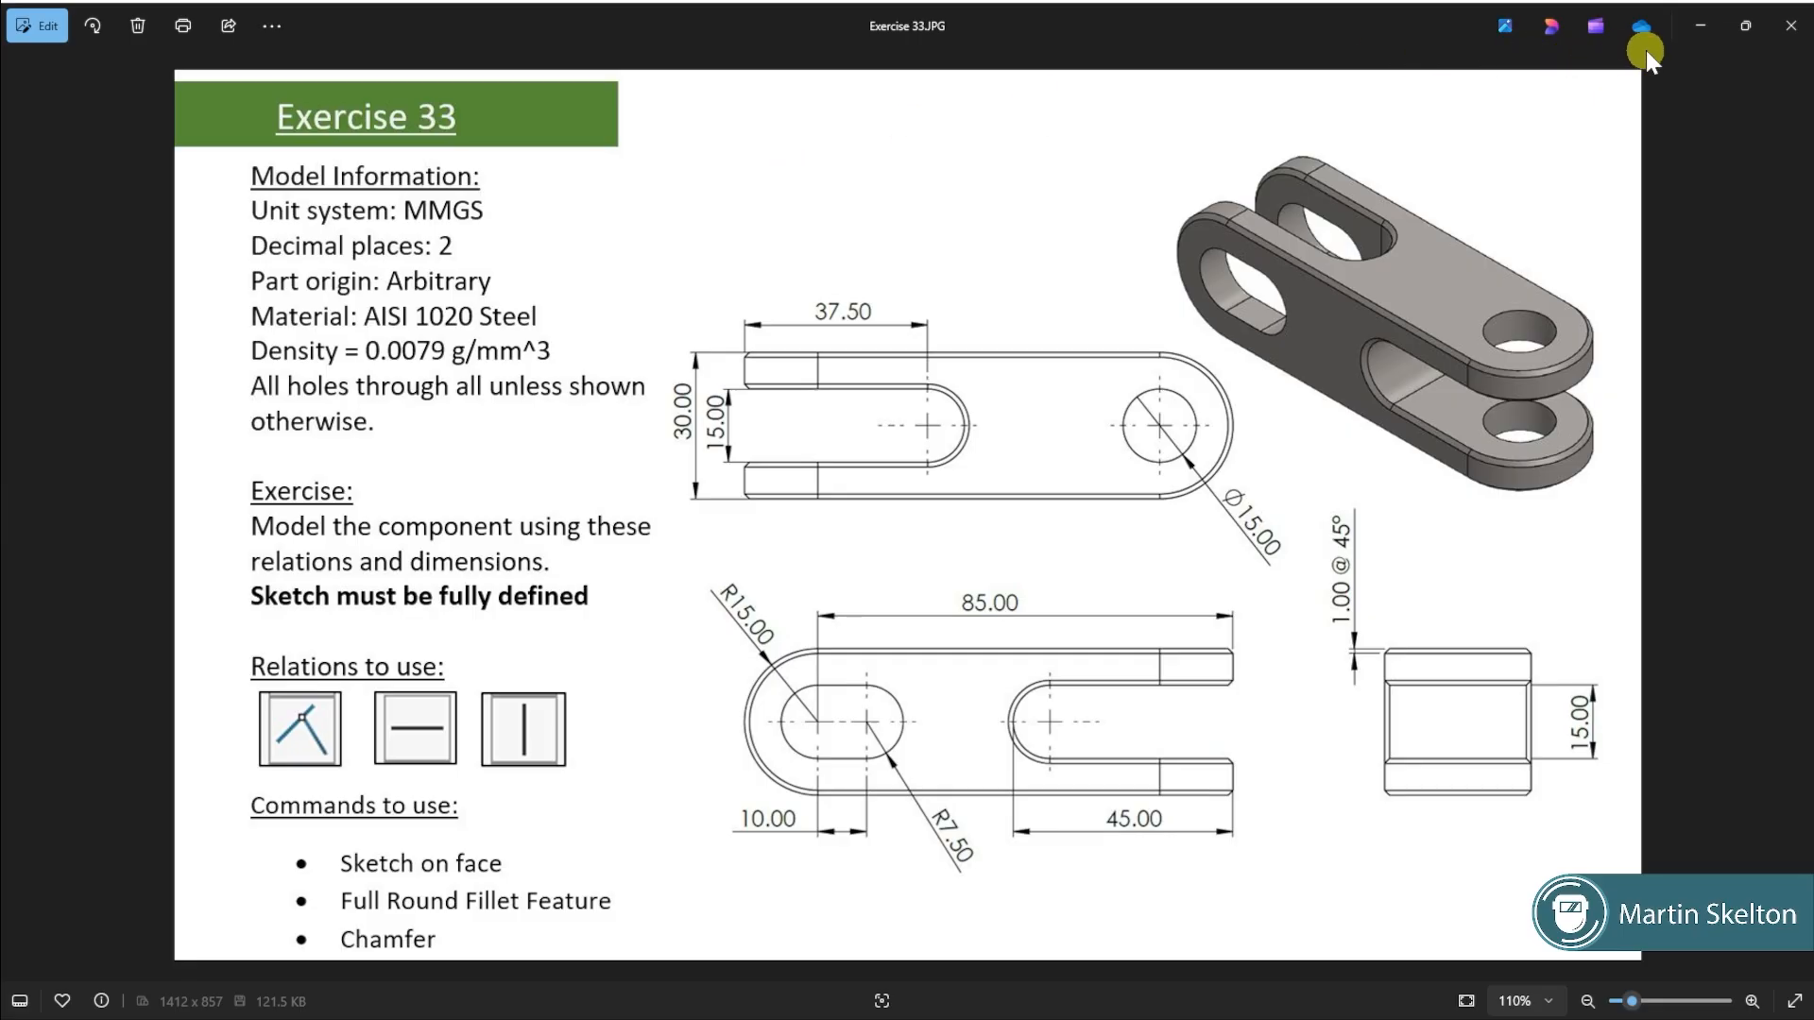
left_click(1698, 25)
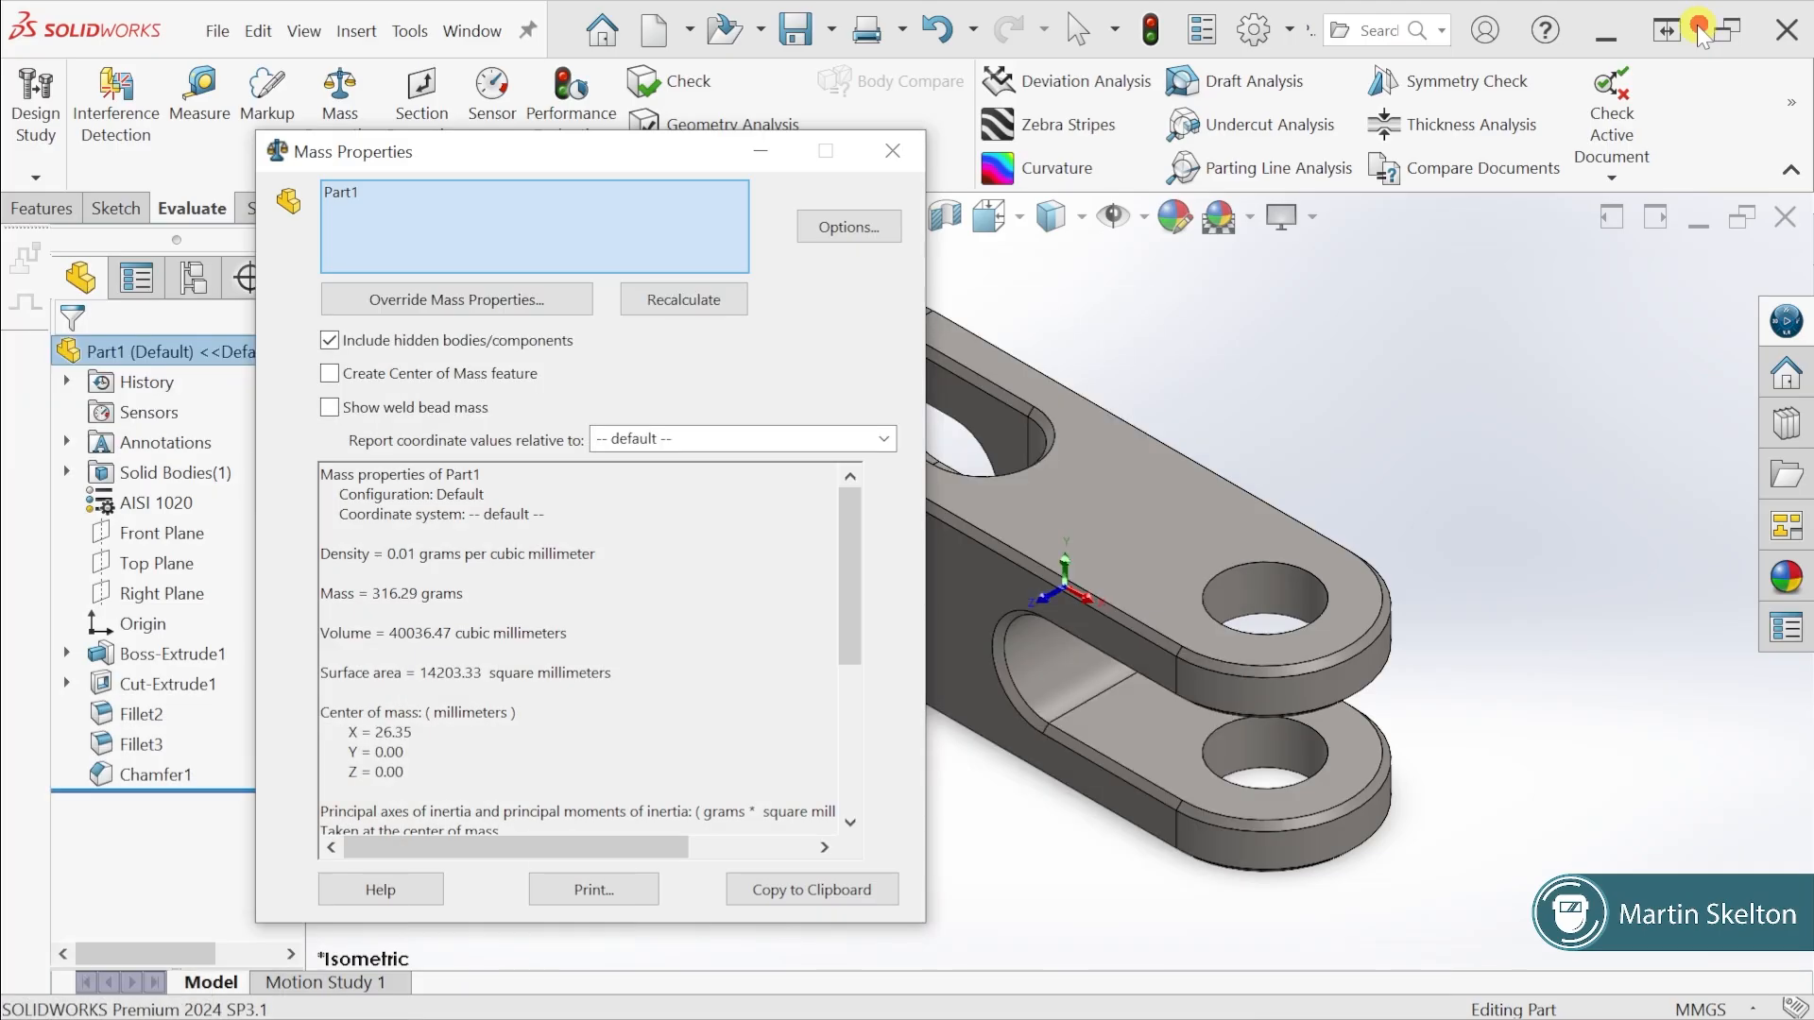
left_click(892, 161)
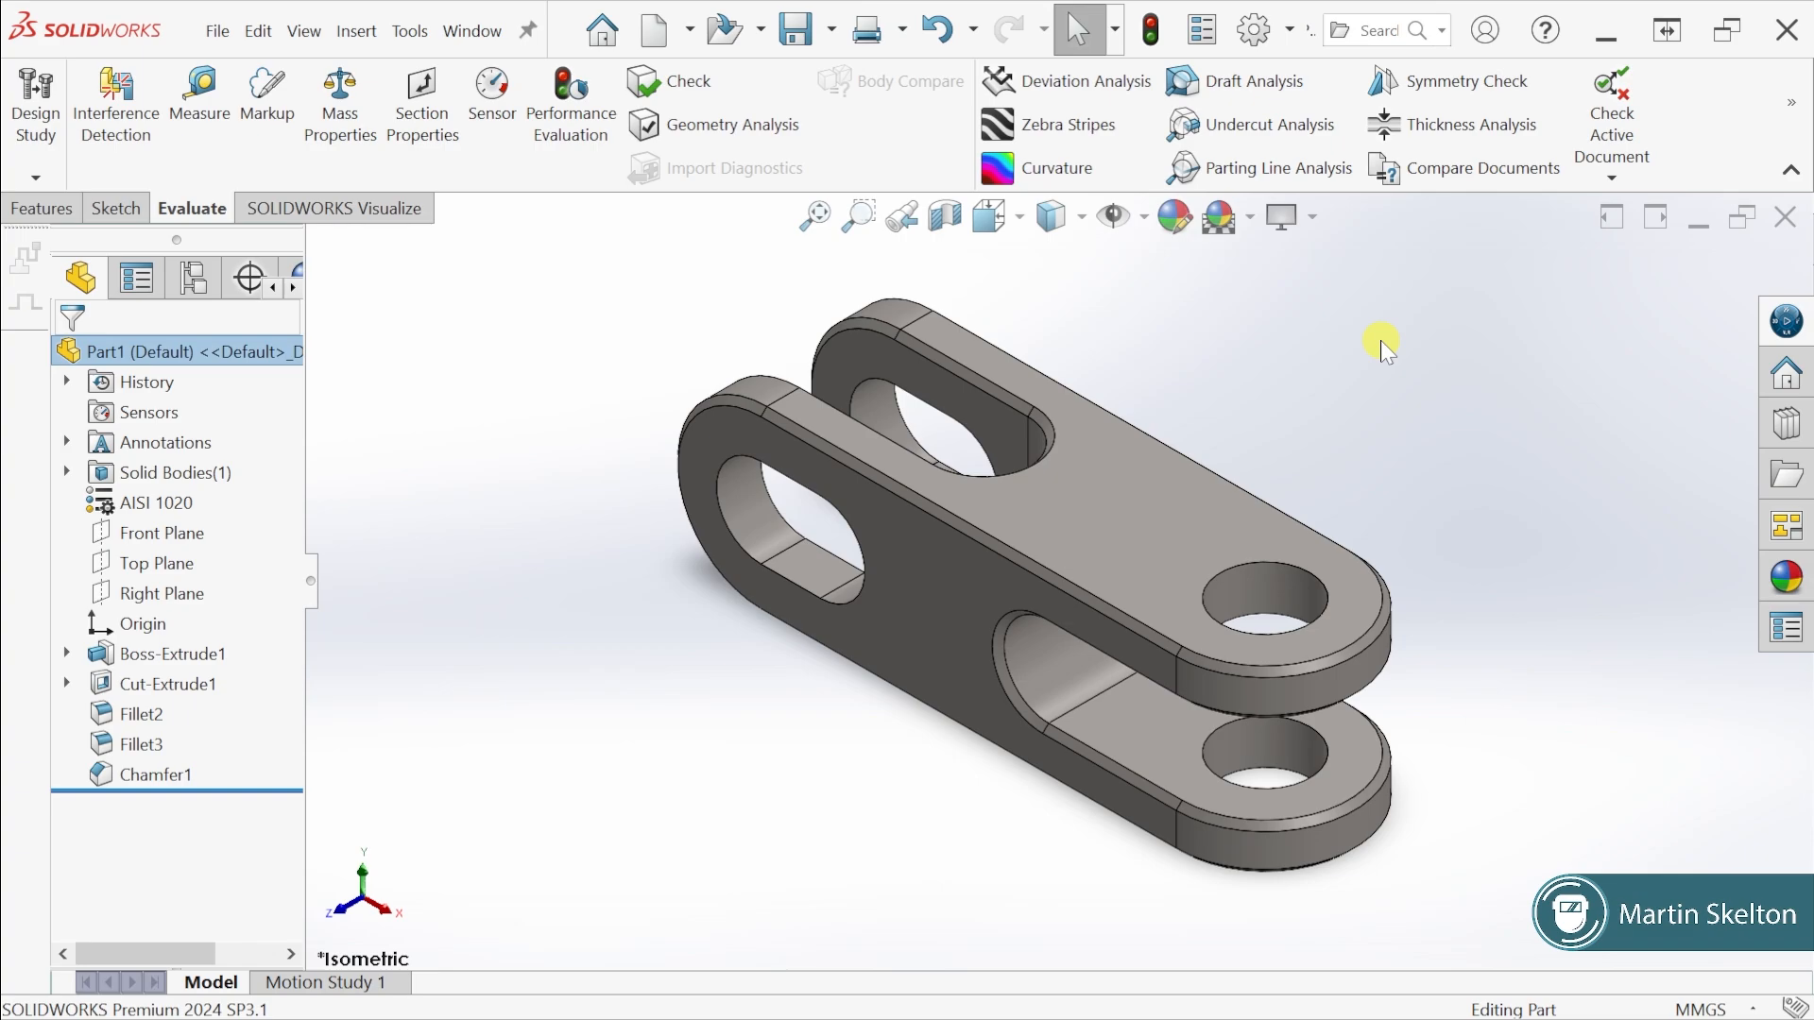
left_click(40, 209)
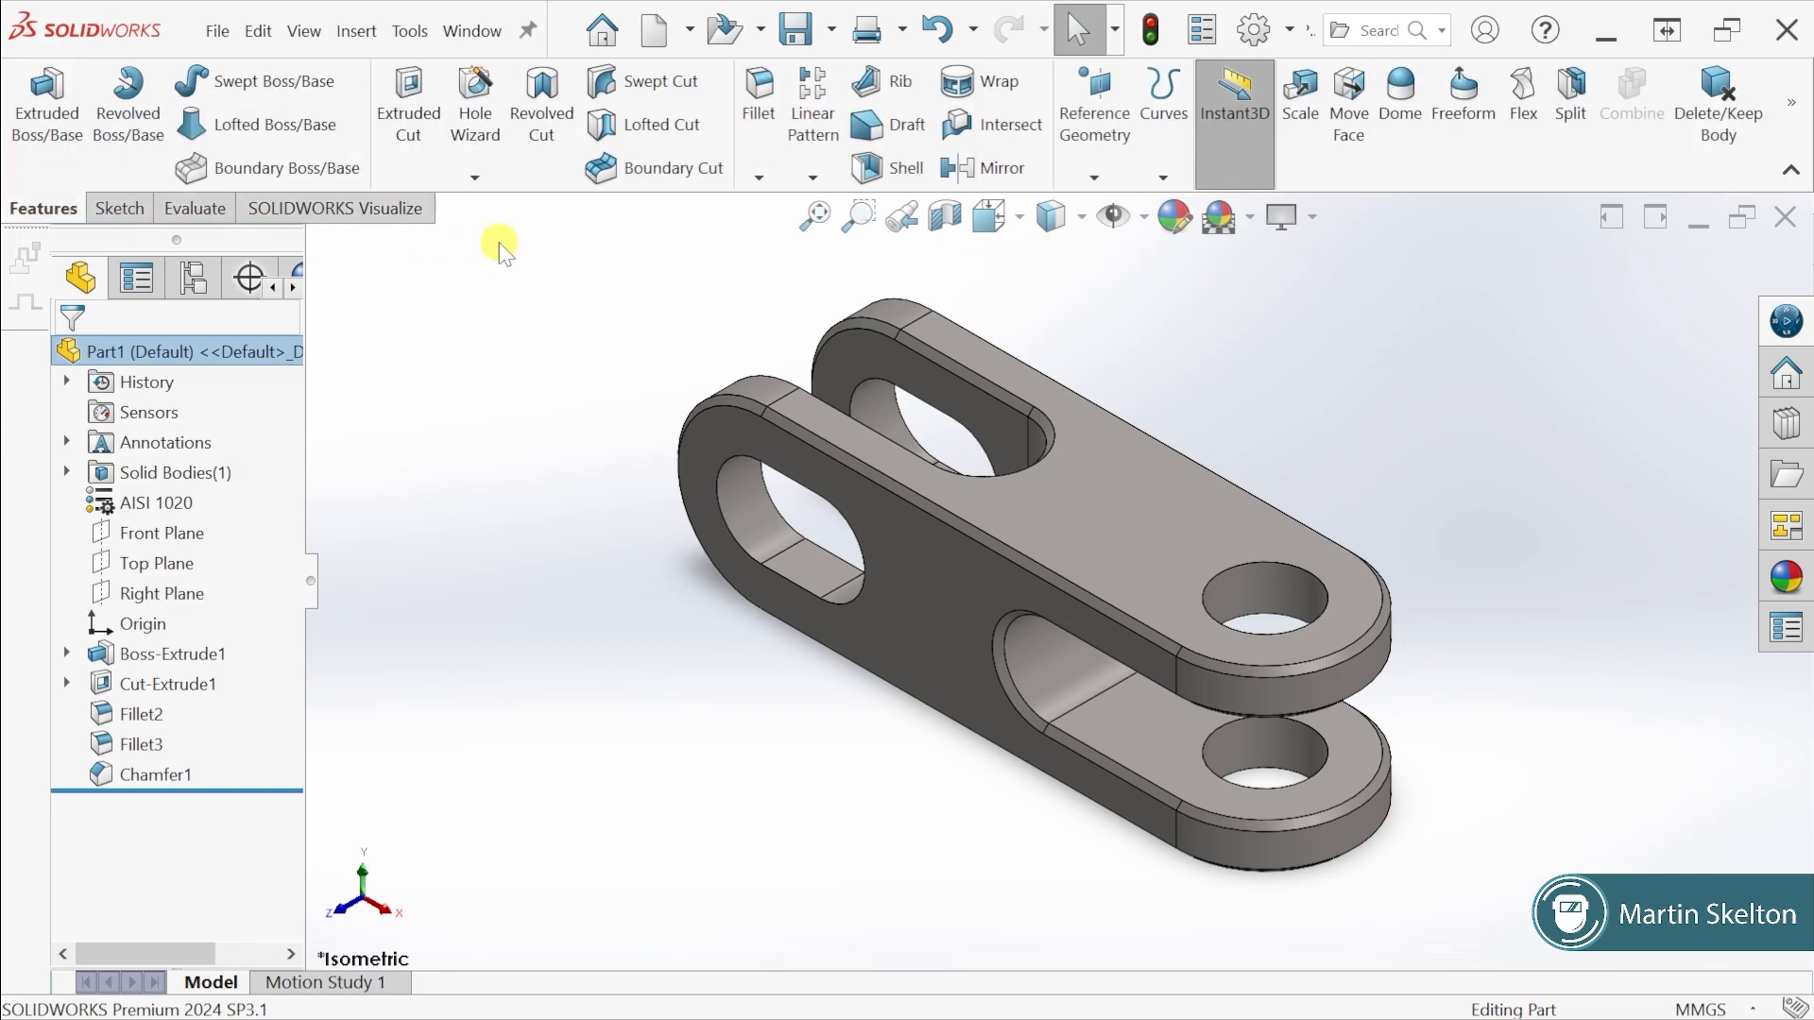